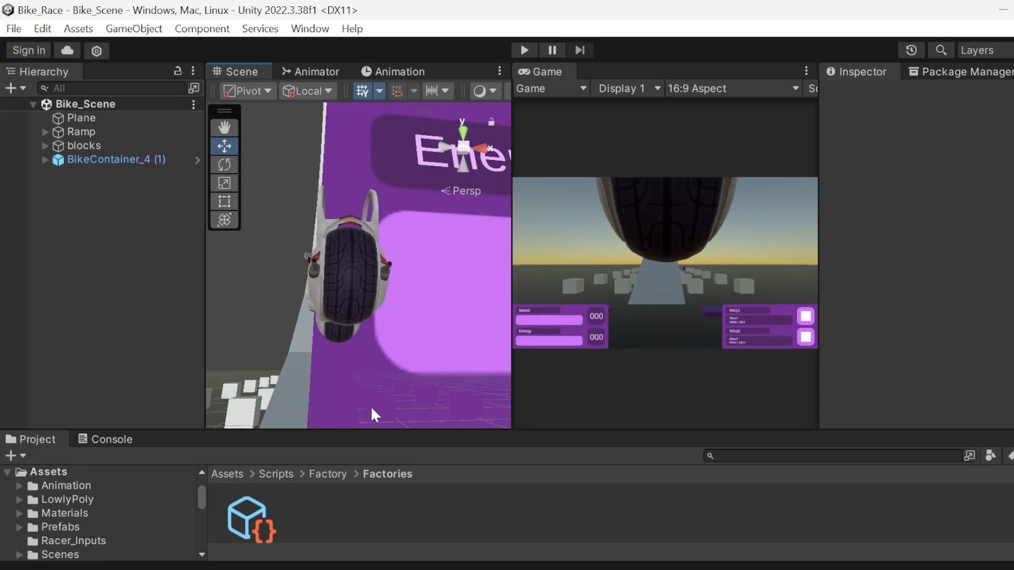
drag(385, 428, 331, 201)
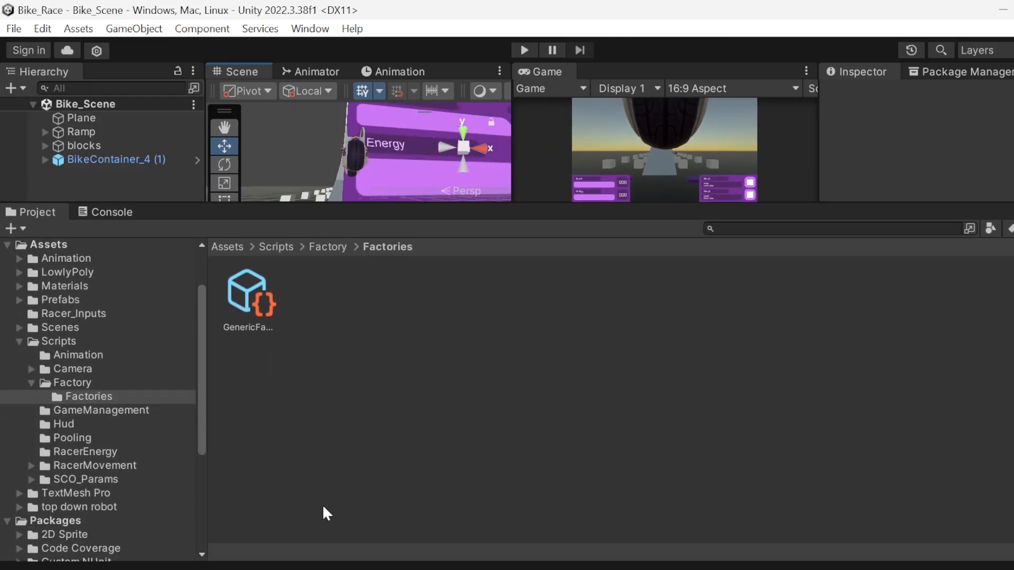
drag(323, 205, 338, 396)
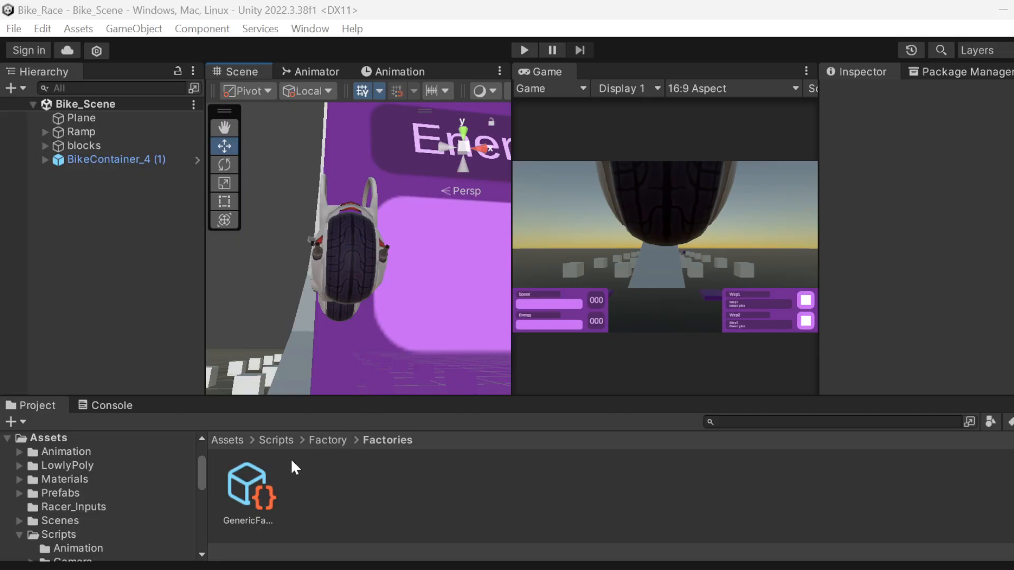
- Enlarge the project browser and open the Emoji folder inside Assets/Animation
click(284, 442)
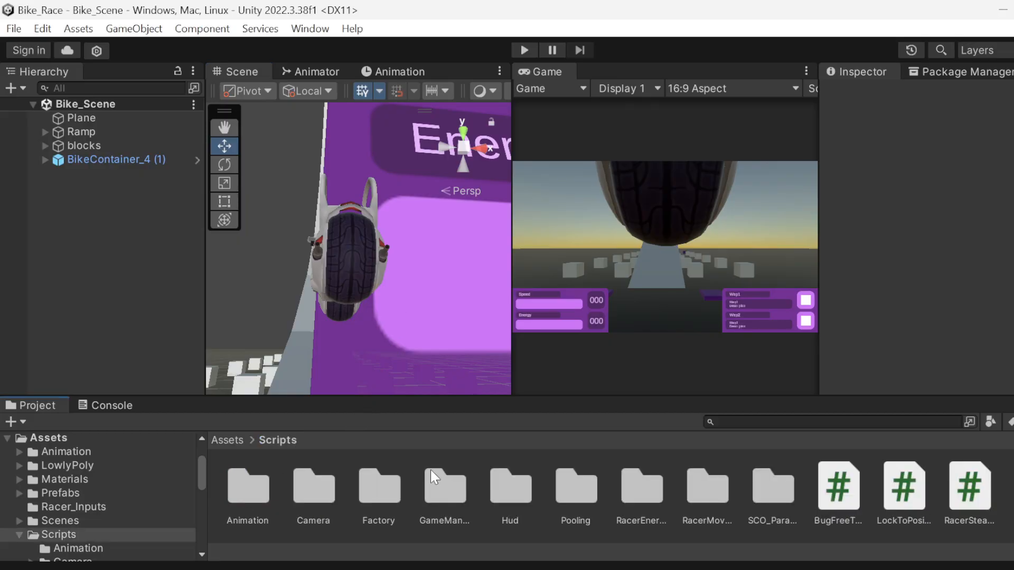
drag(412, 396, 338, 194)
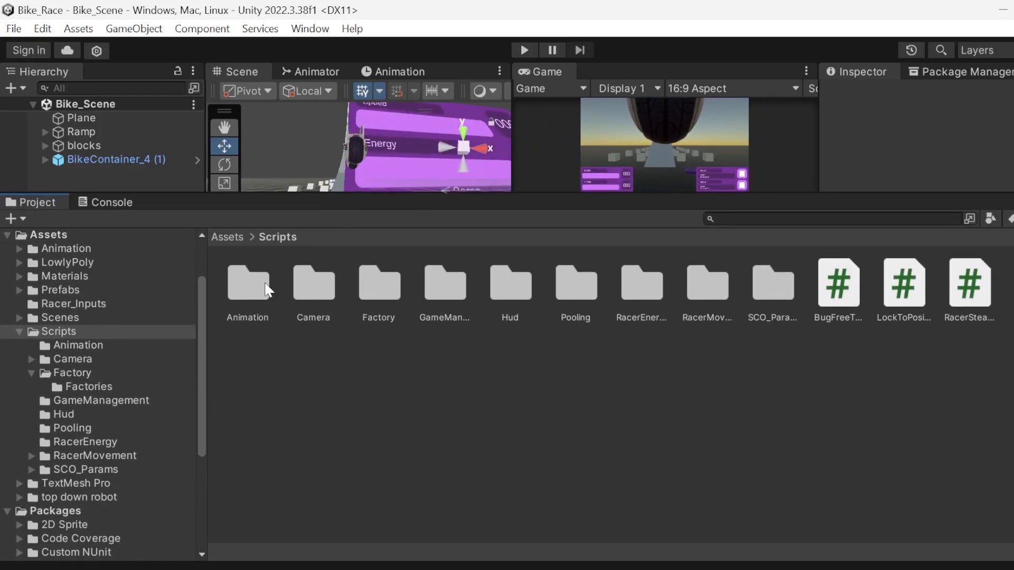
double_click(244, 285)
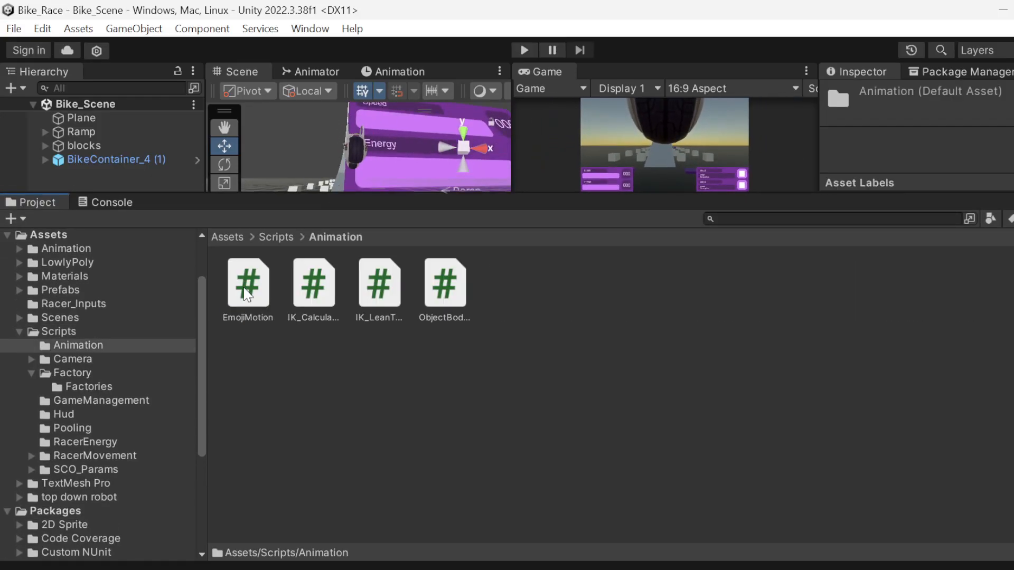
click(230, 241)
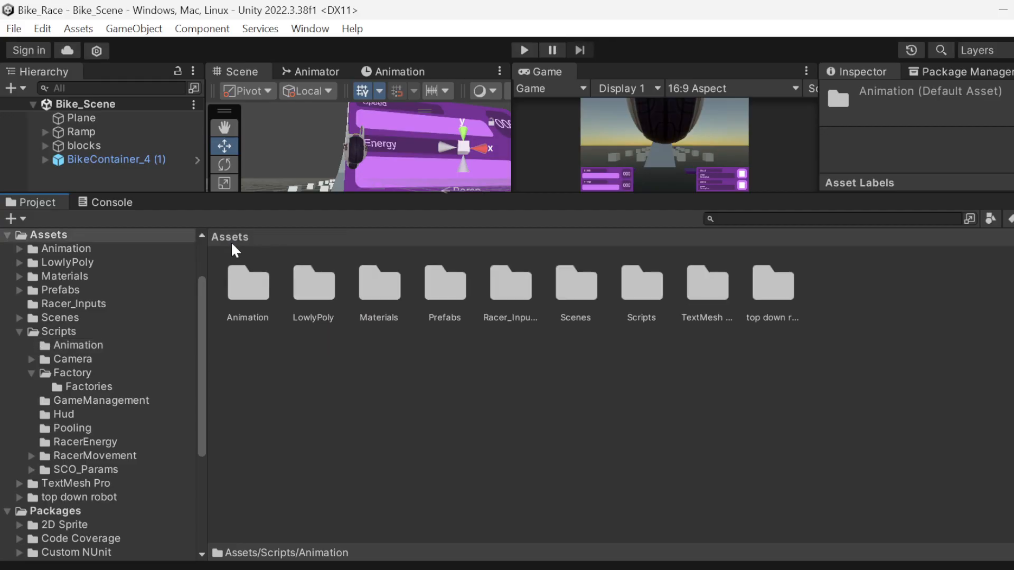
double_click(253, 294)
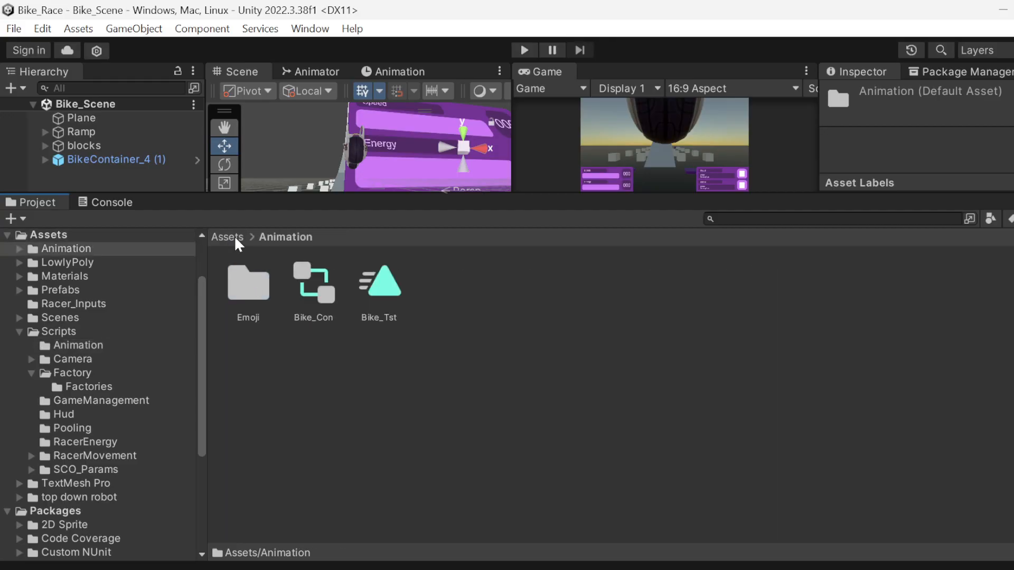
click(233, 236)
double_click(251, 297)
double_click(248, 293)
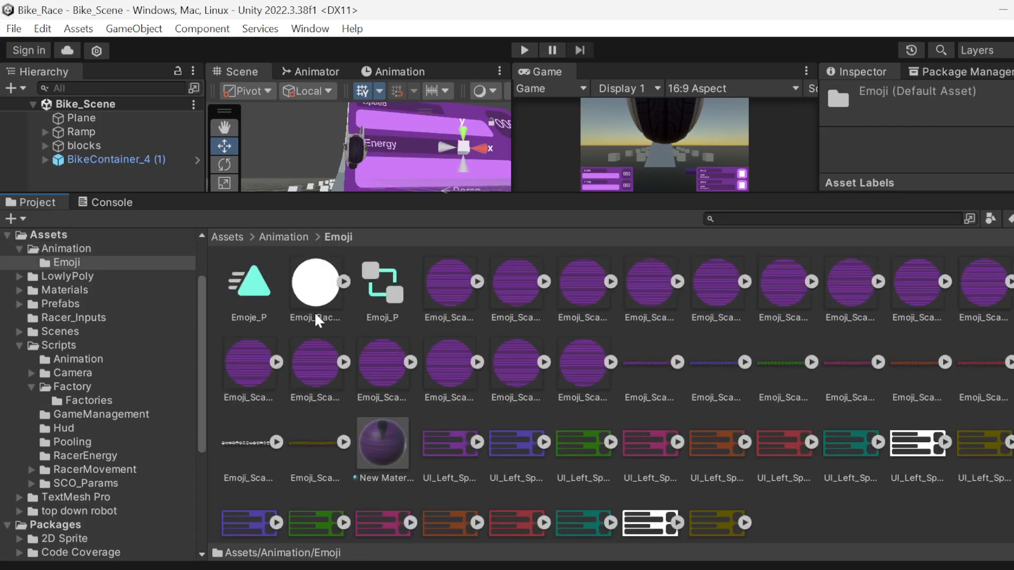
- Look through the emoji animation assets and the coloured UI panel sprites in the Emoji folder
scroll(521, 360, down, 1)
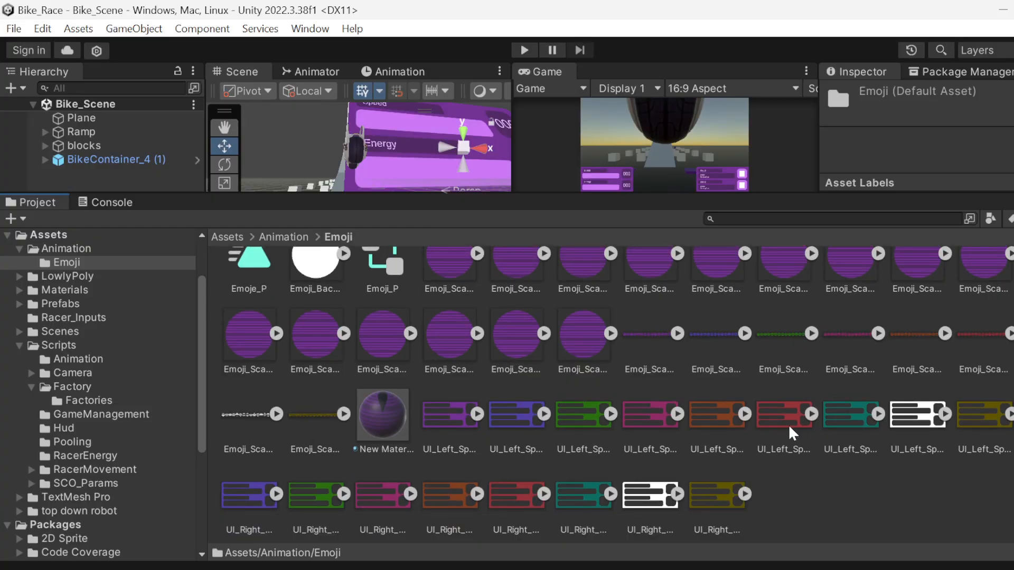
click(819, 520)
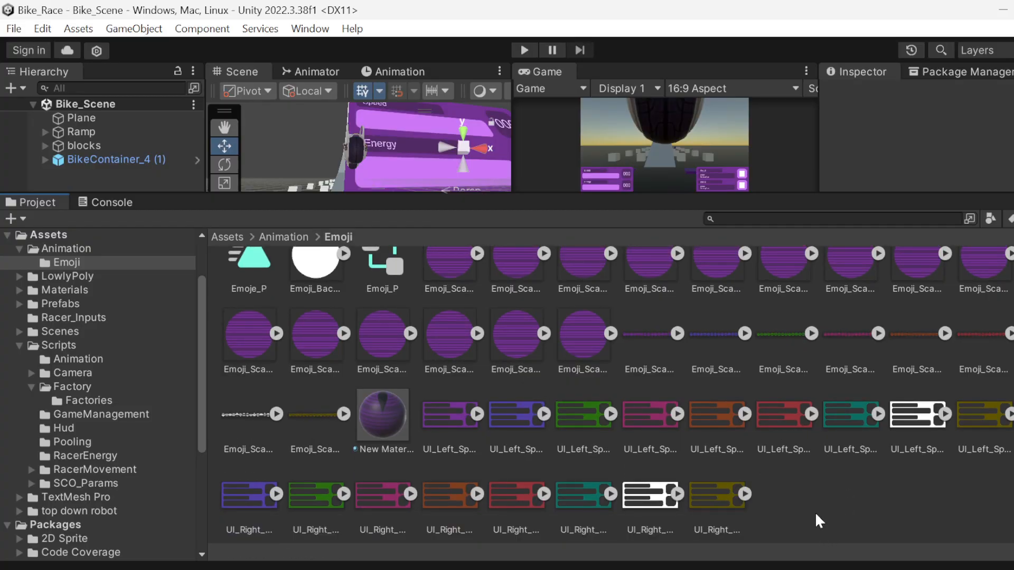
scroll(766, 503, up, 1)
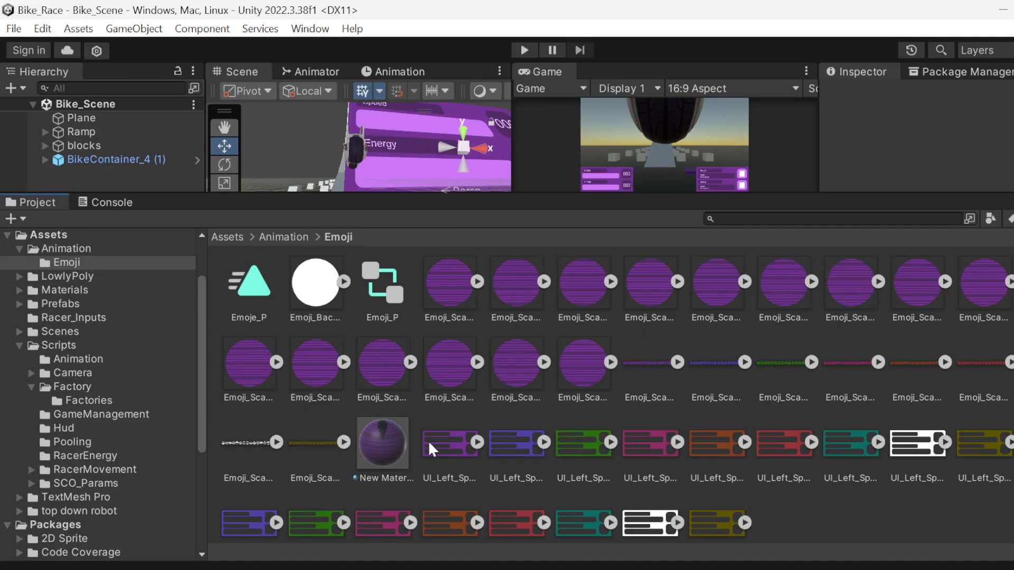
- Enlarge the Game view and expand BikeContainer_4 (1) down to the children of UI_Energy_Speed and Weapons under ui
drag(430, 193, 454, 411)
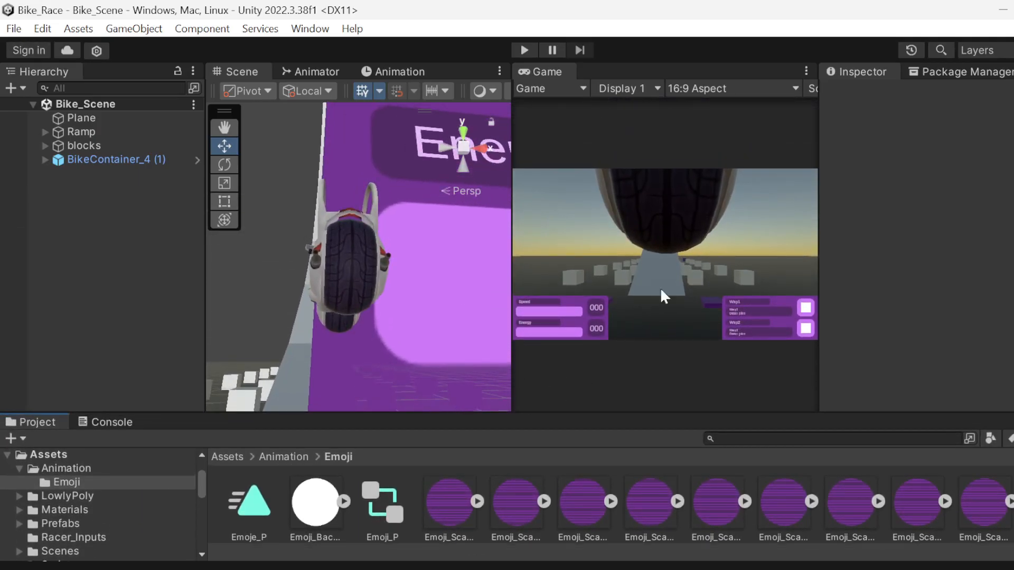
drag(505, 286, 398, 276)
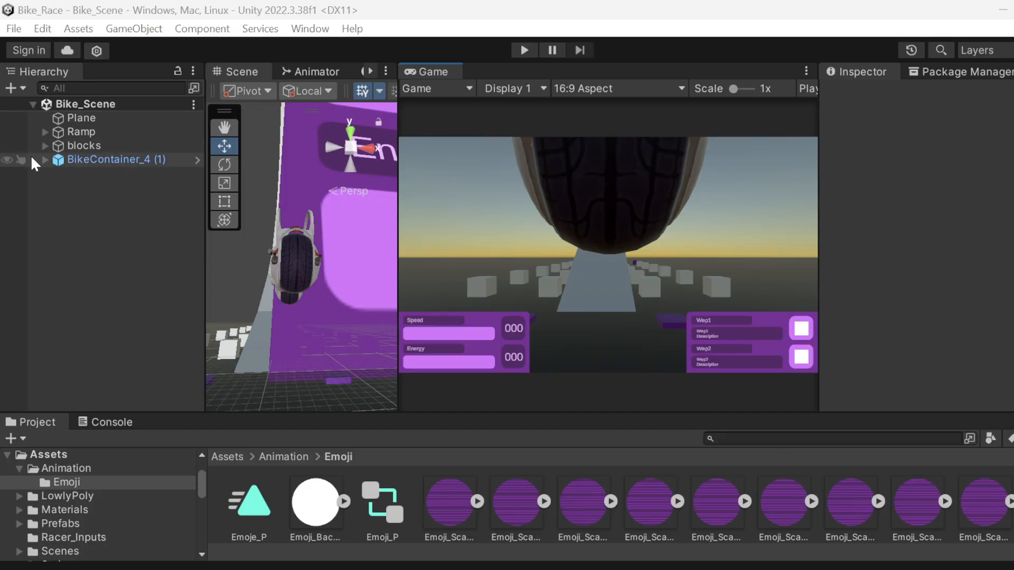
click(45, 159)
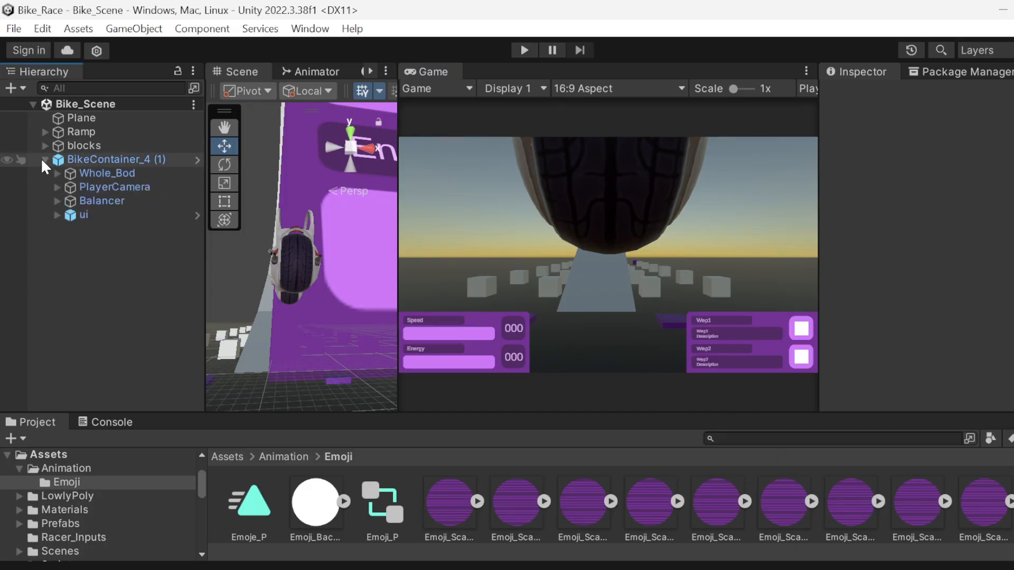
click(57, 215)
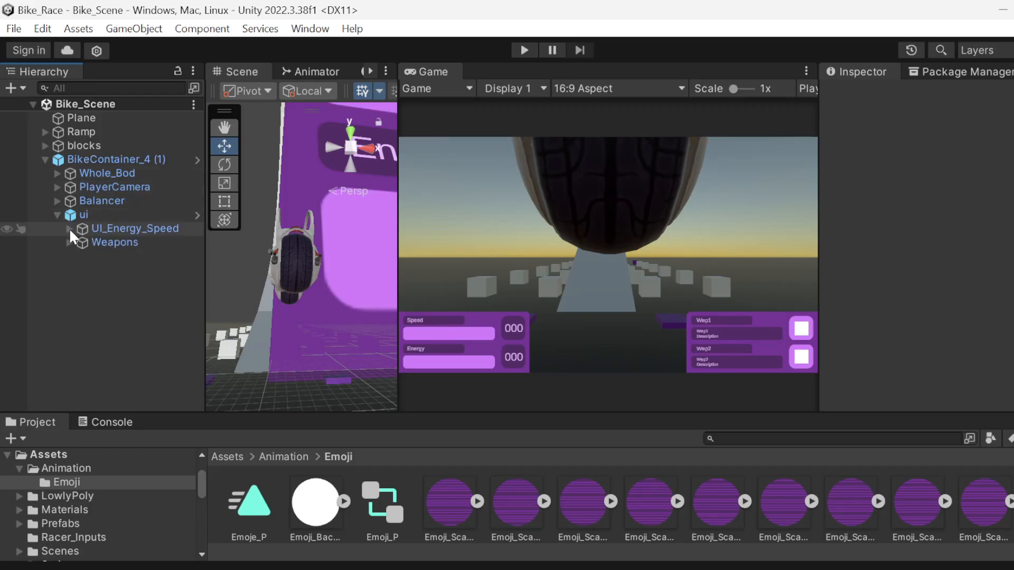
click(69, 228)
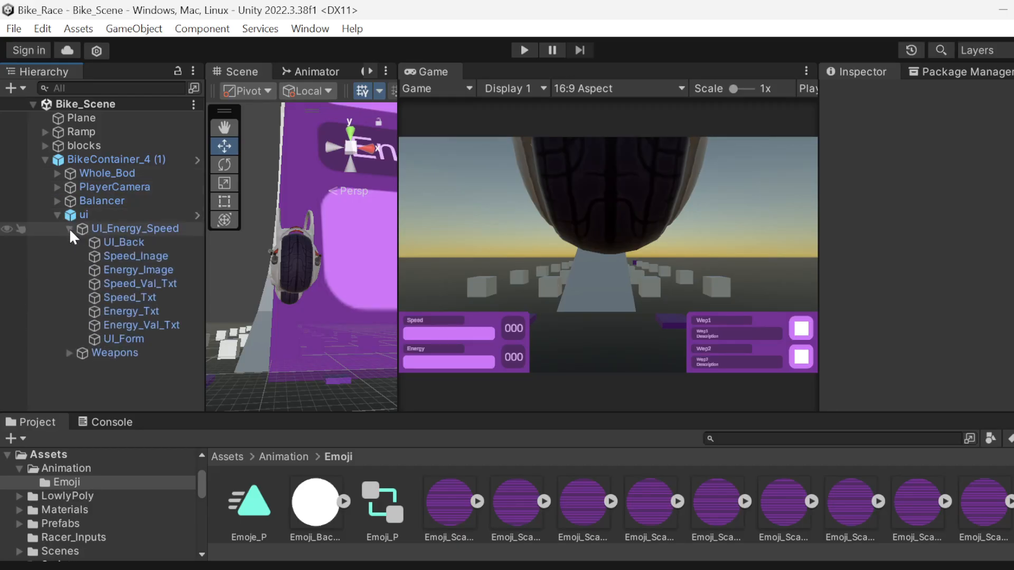
click(68, 353)
- Frame UI_Energy_Speed in the Scene view and examine the speed/energy and weapons HUD panels from several angles
click(97, 228)
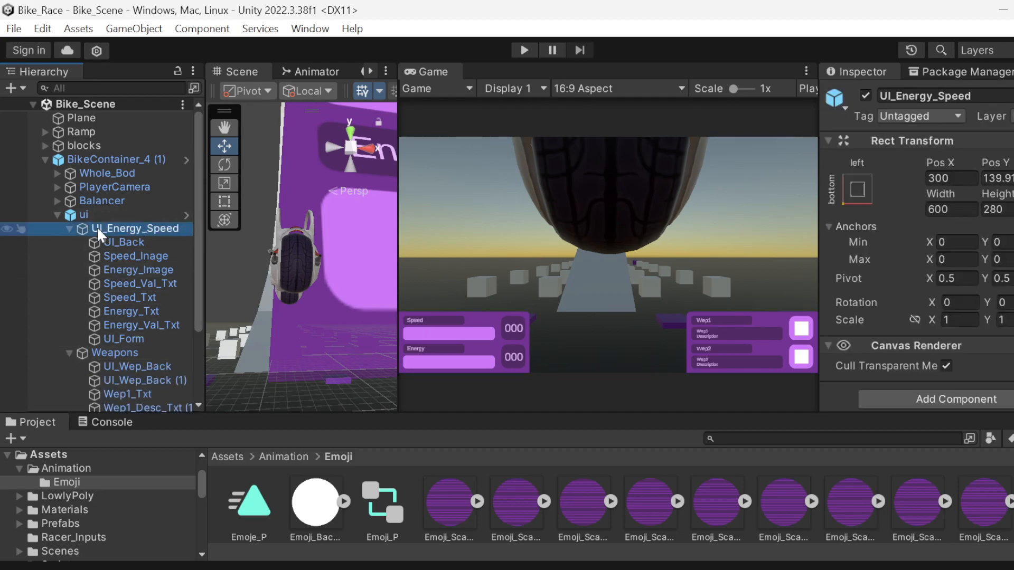
double_click(104, 227)
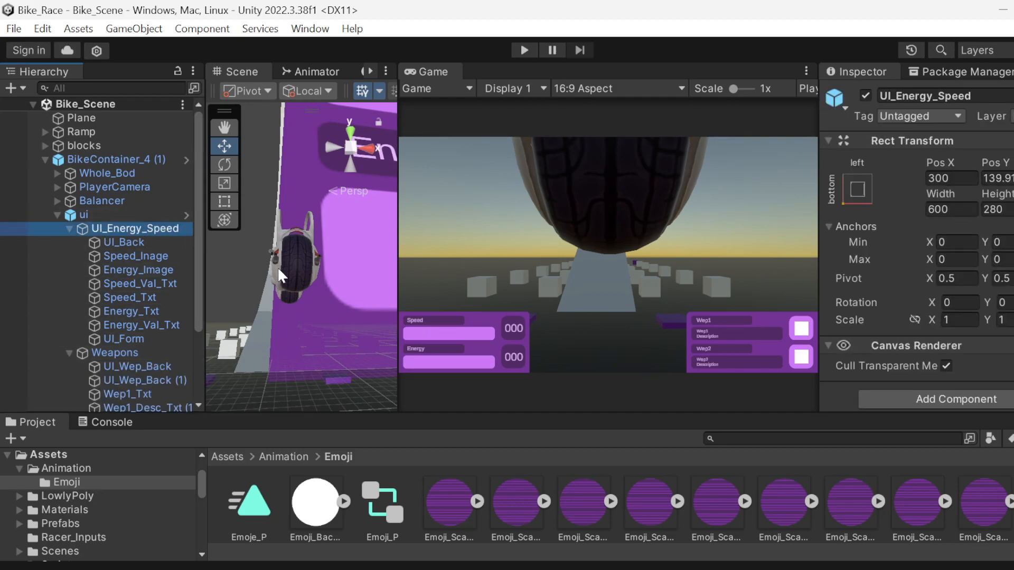
double_click(110, 224)
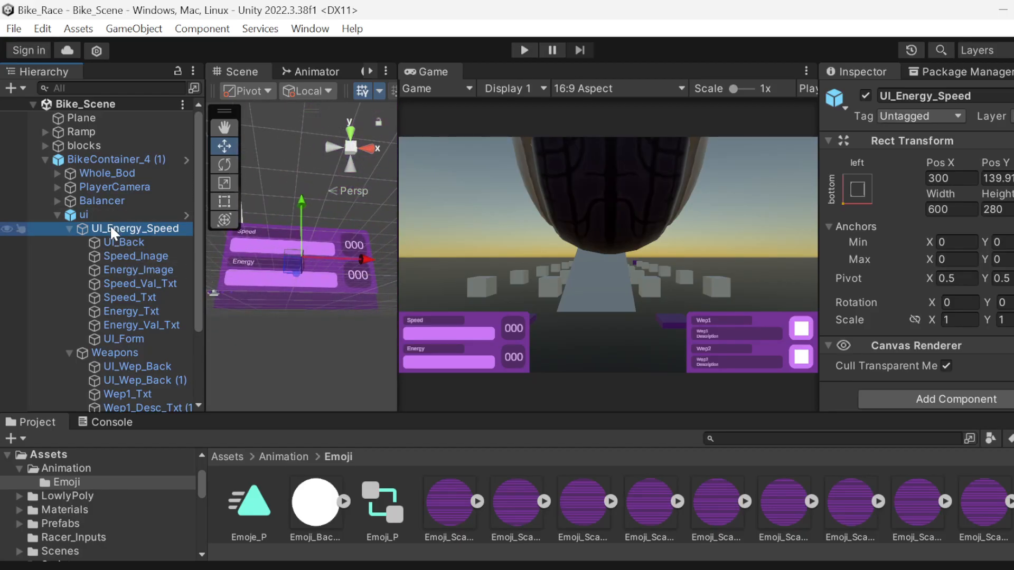
double_click(110, 224)
drag(289, 308, 303, 457)
scroll(303, 256, down, 8)
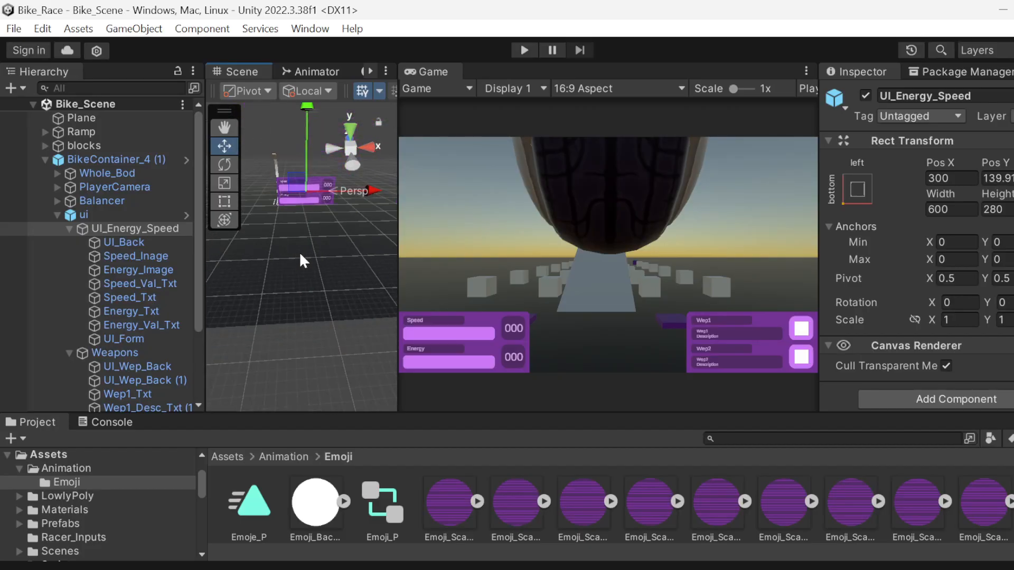
scroll(298, 251, down, 5)
drag(285, 254, 330, 205)
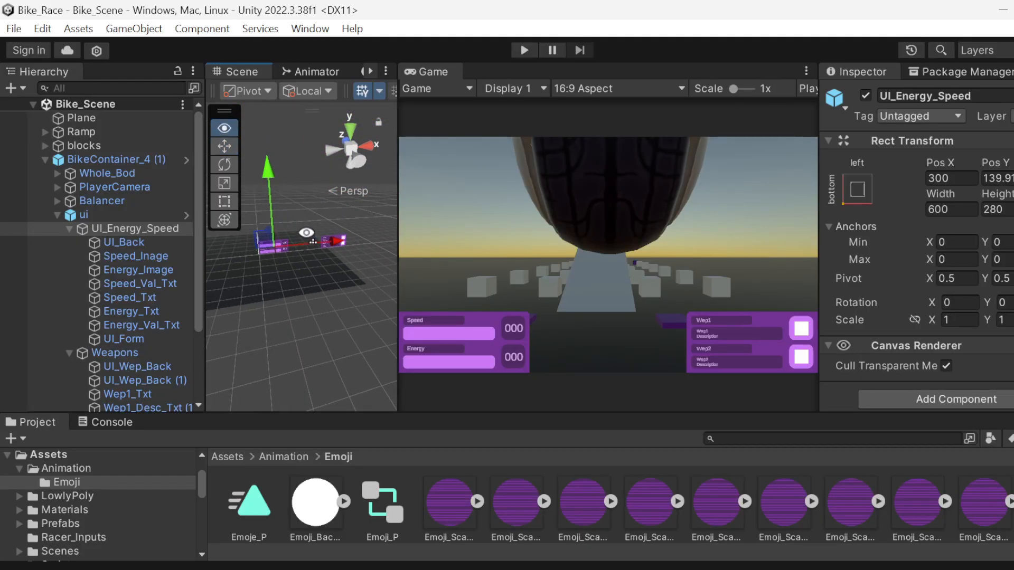
scroll(305, 231, up, 2)
drag(306, 232, 360, 278)
scroll(360, 278, up, 3)
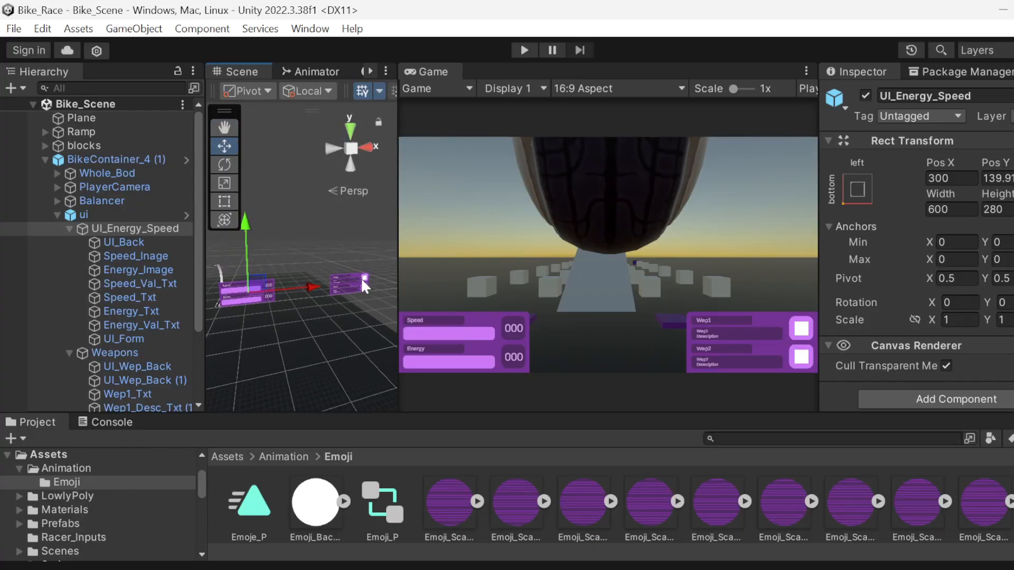
scroll(358, 281, up, 5)
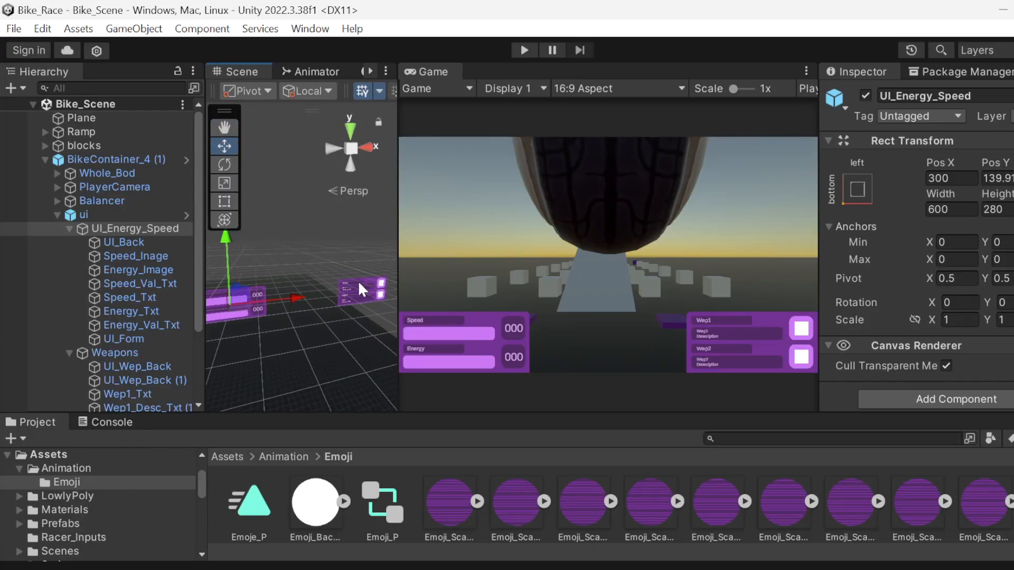
drag(358, 283, 303, 306)
scroll(303, 305, down, 7)
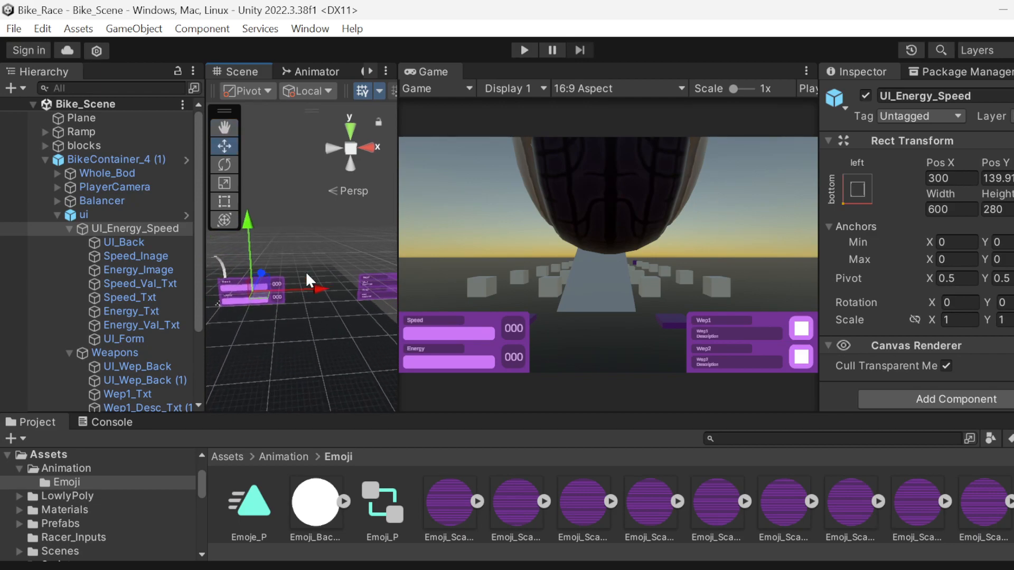
drag(306, 271, 336, 263)
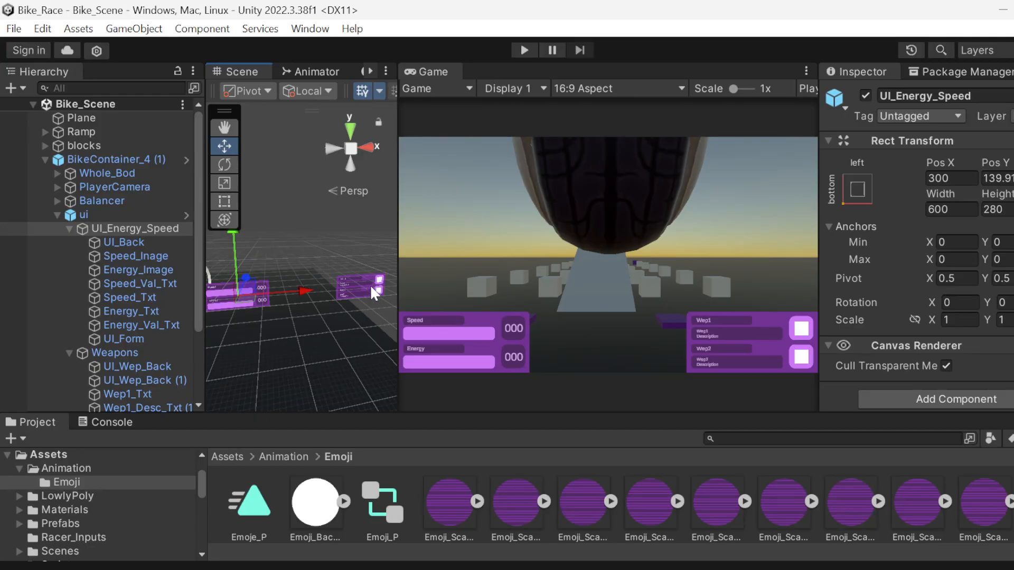
drag(397, 257, 426, 280)
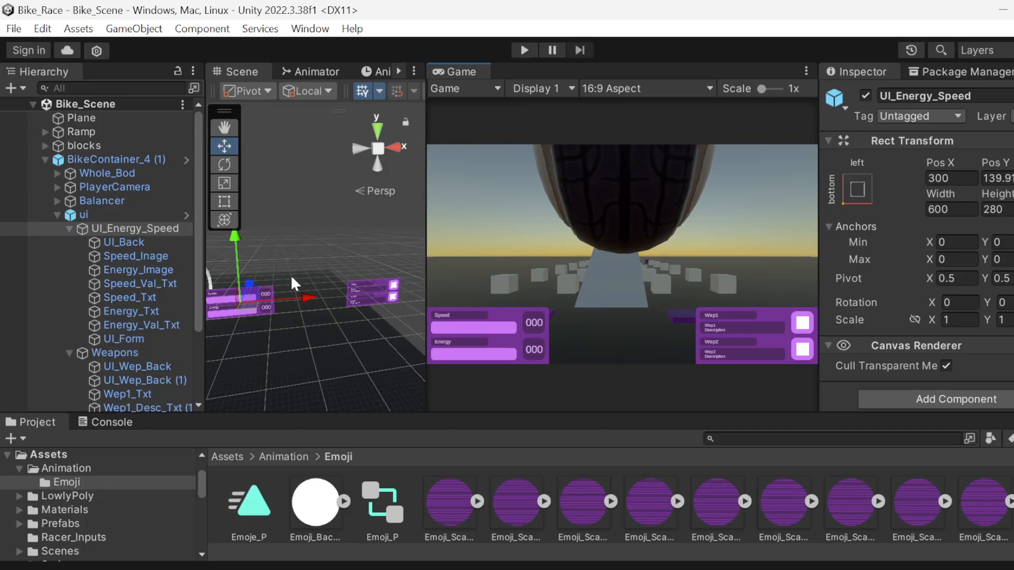
- Inspect the properties of the UI_Energy_Speed and Weapons groups and the UI_Back background object
click(113, 227)
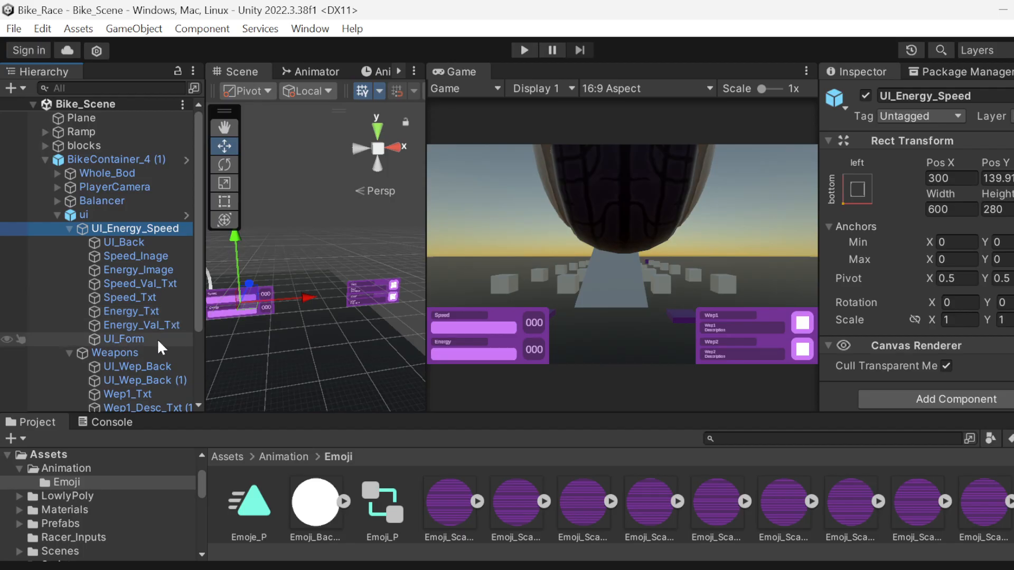
click(156, 357)
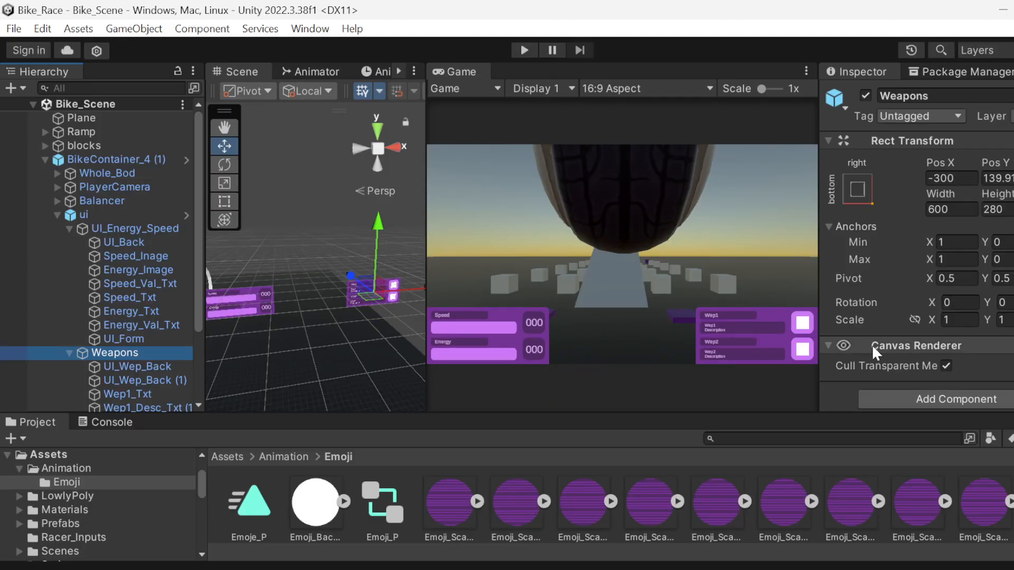
click(109, 242)
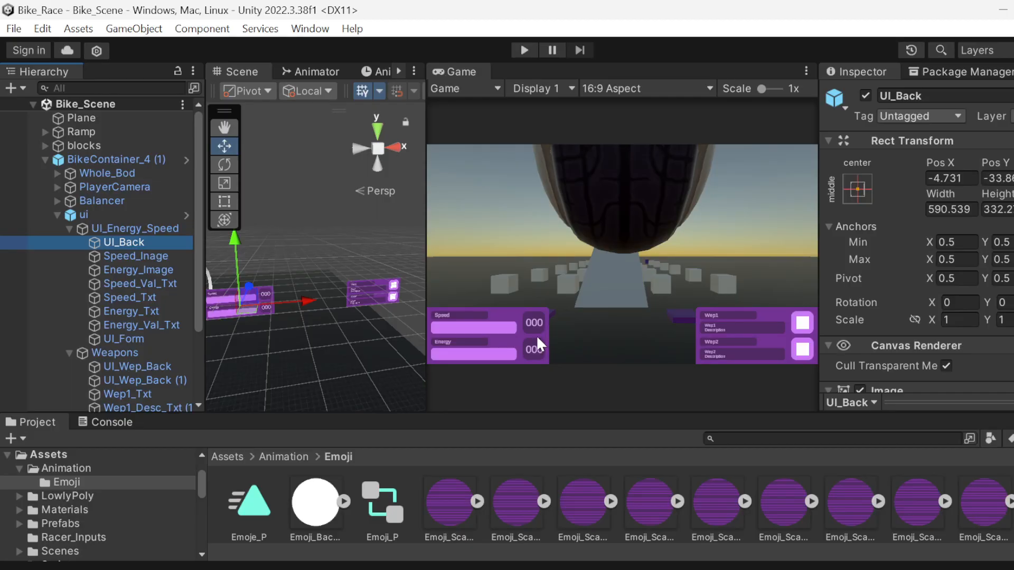
- Examine the Speed_Inage and Energy_Image objects alternately to compare their names and properties
click(154, 254)
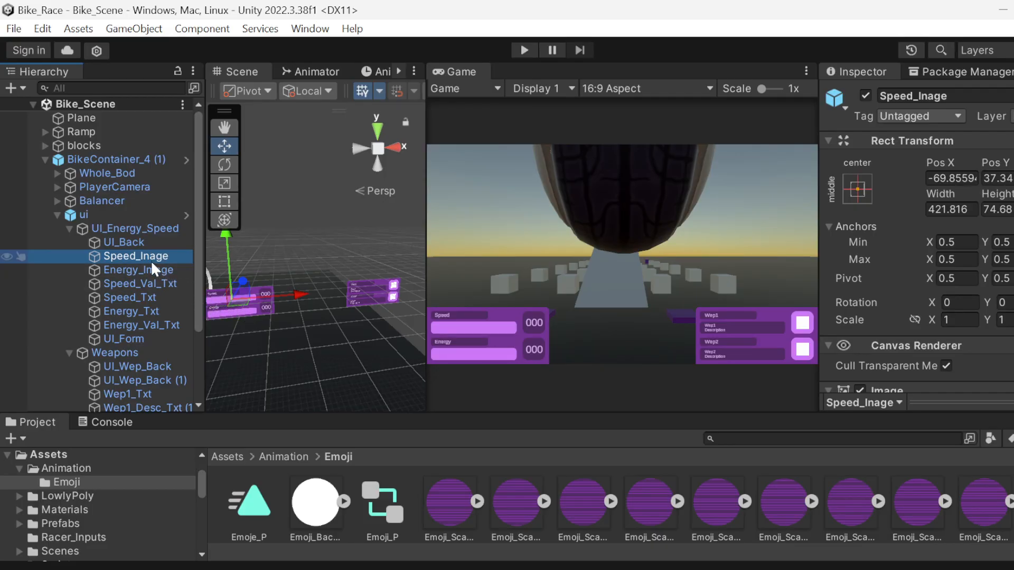
click(960, 99)
click(959, 100)
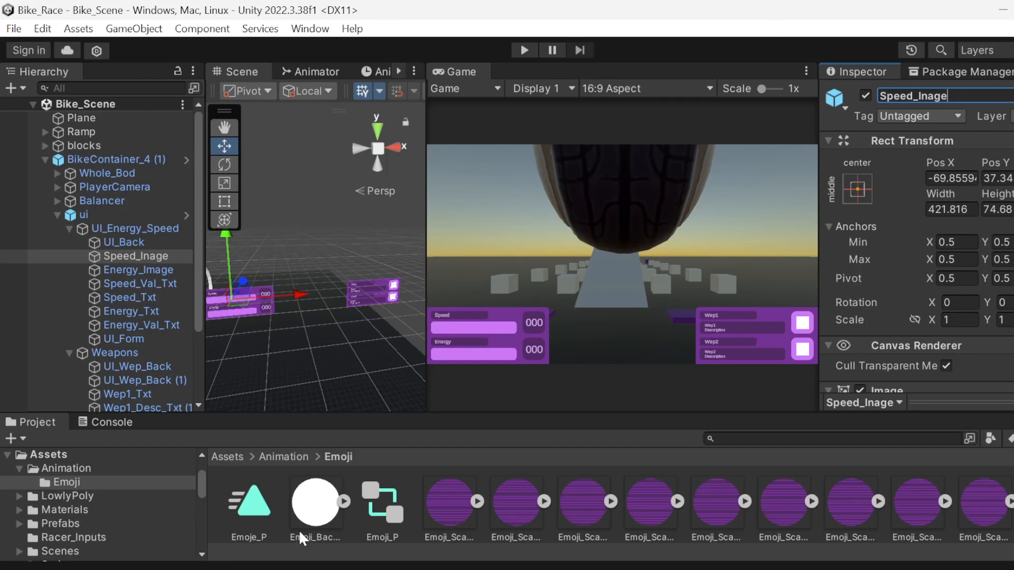
click(104, 267)
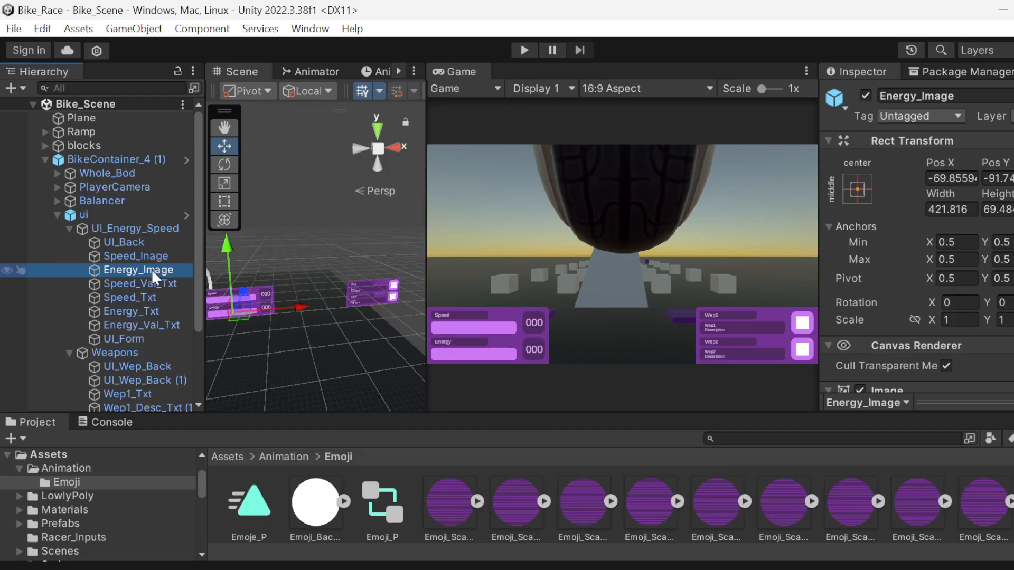
click(137, 255)
click(135, 267)
click(132, 261)
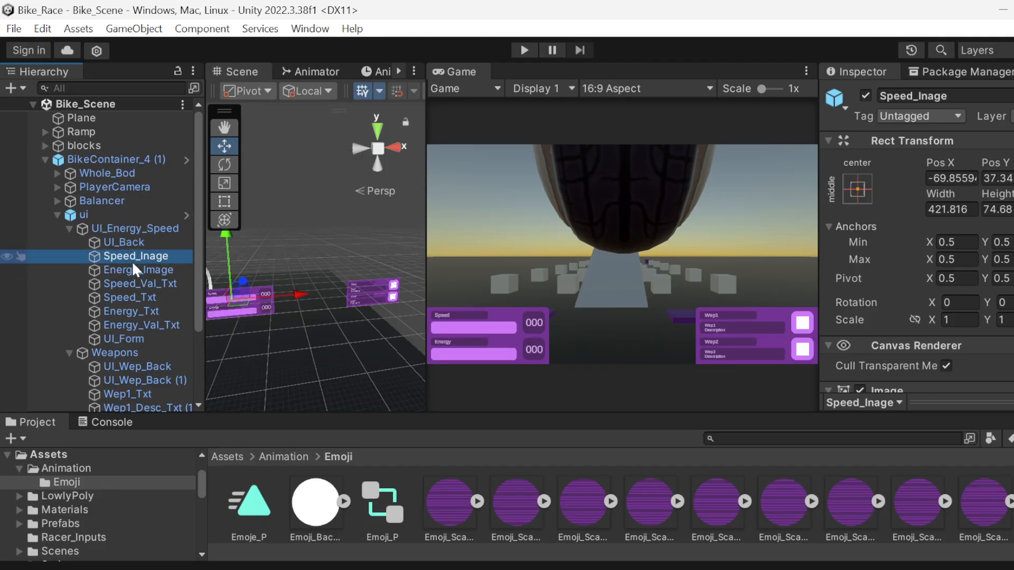
click(135, 270)
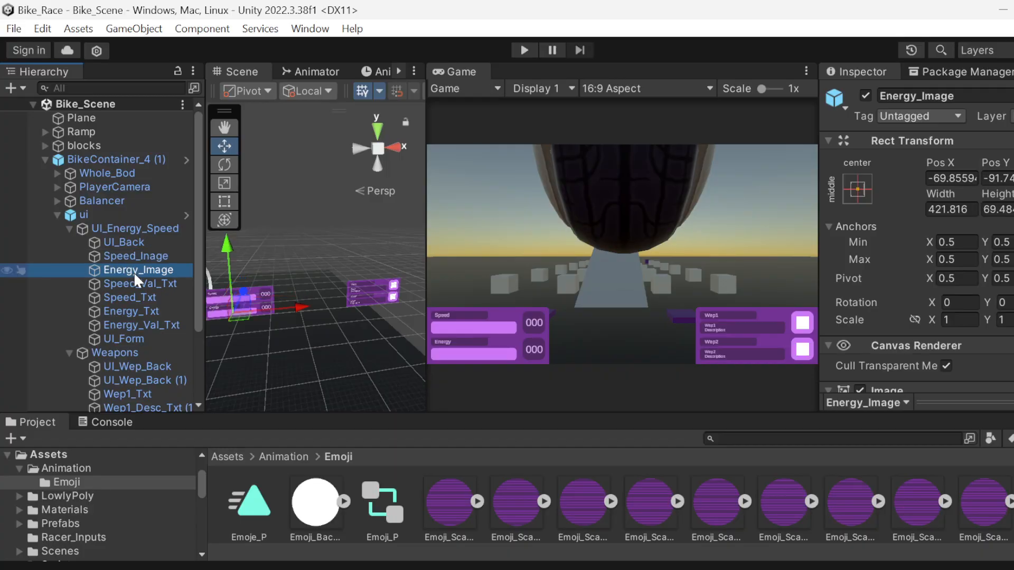
click(126, 259)
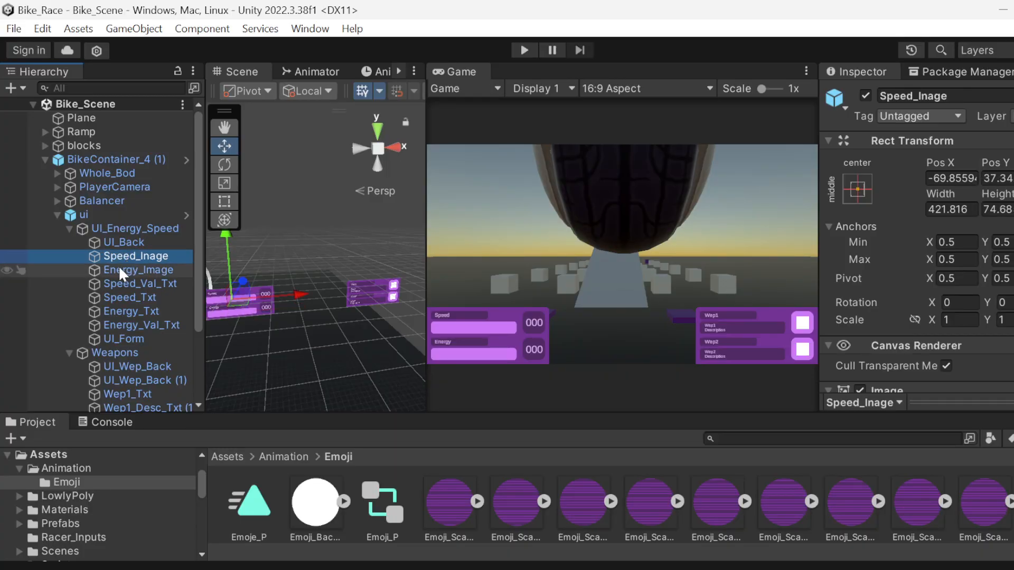
- Inspect the Energy_Image, Speed_Val_Txt and Energy_Txt objects in the UI_Energy_Speed group, returning to Speed_Val_Txt
click(118, 270)
click(117, 279)
click(123, 310)
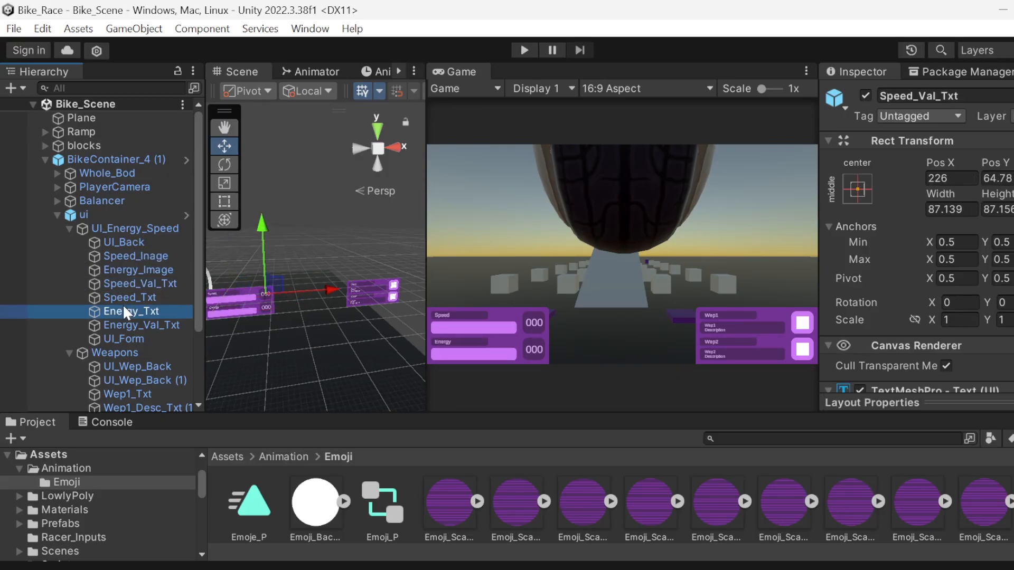
click(123, 289)
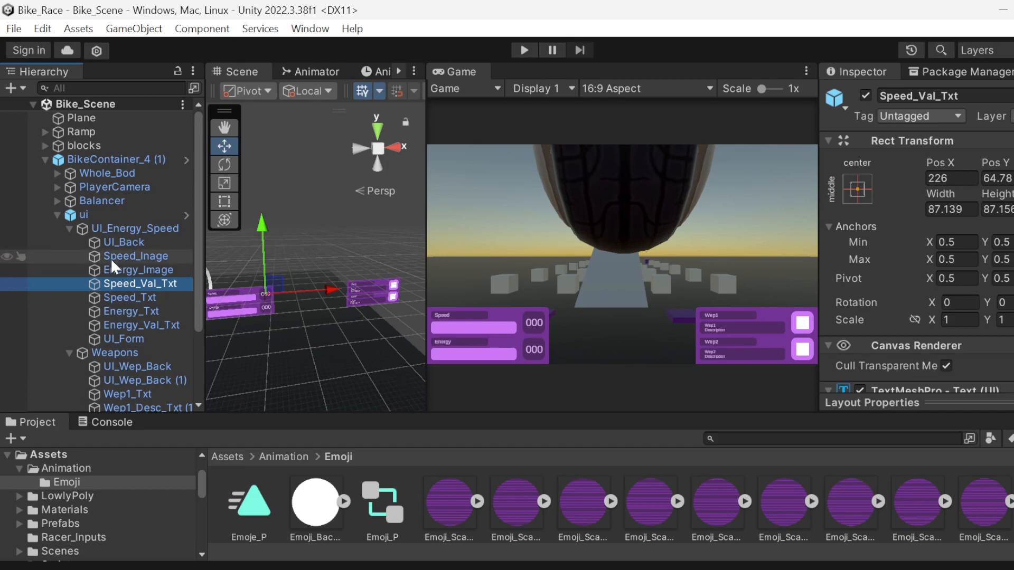
- Inspect the UI_Wep_Back background and the UI_Wep_Form frame at the end of the Weapons group
scroll(110, 257, down, 2)
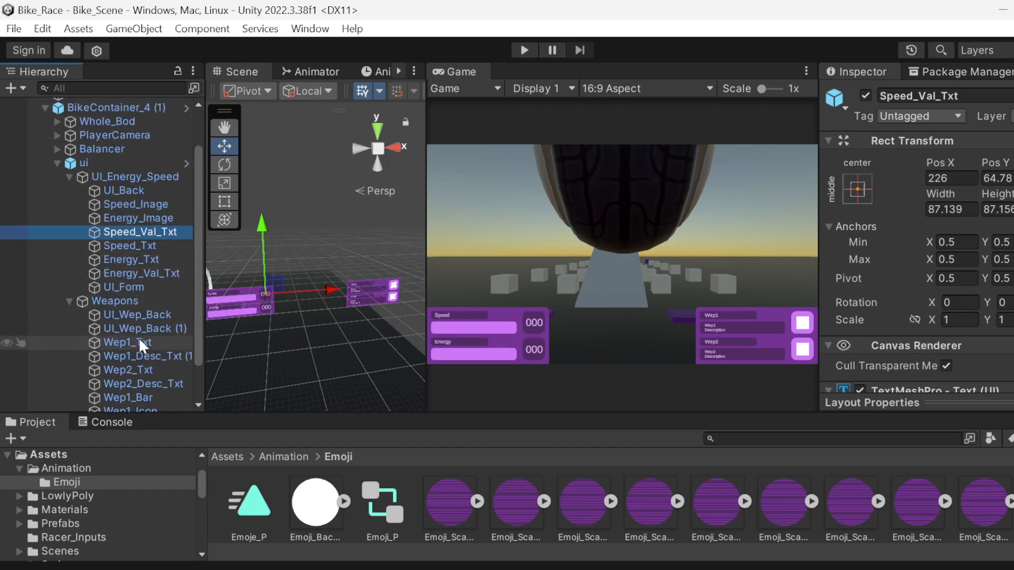
click(130, 313)
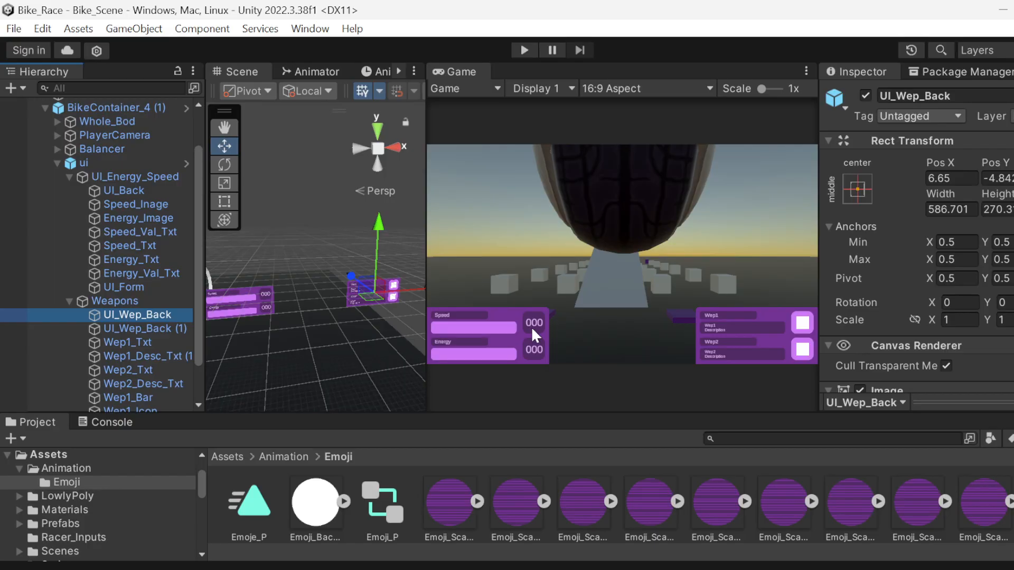
scroll(132, 310, down, 3)
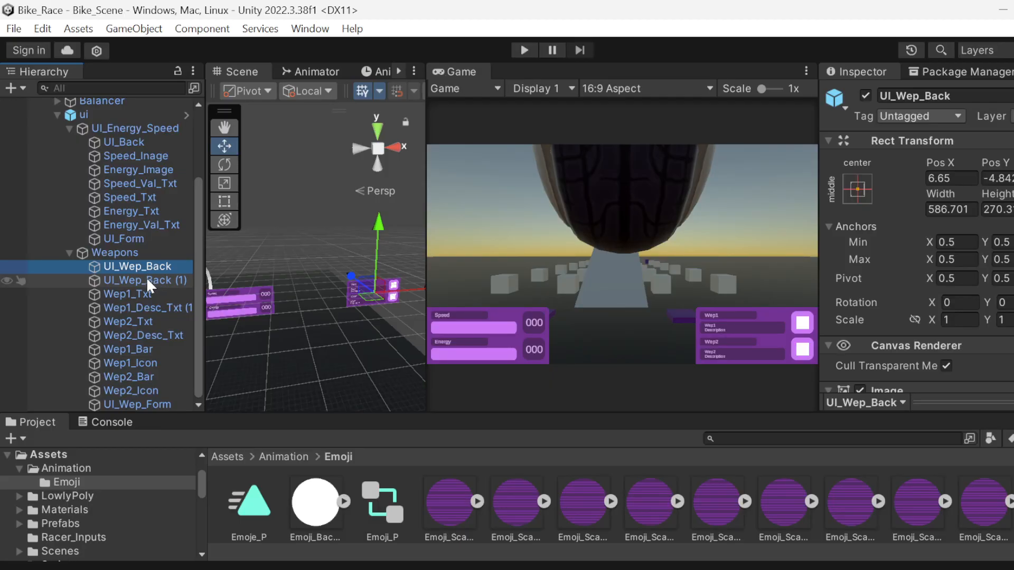
click(131, 405)
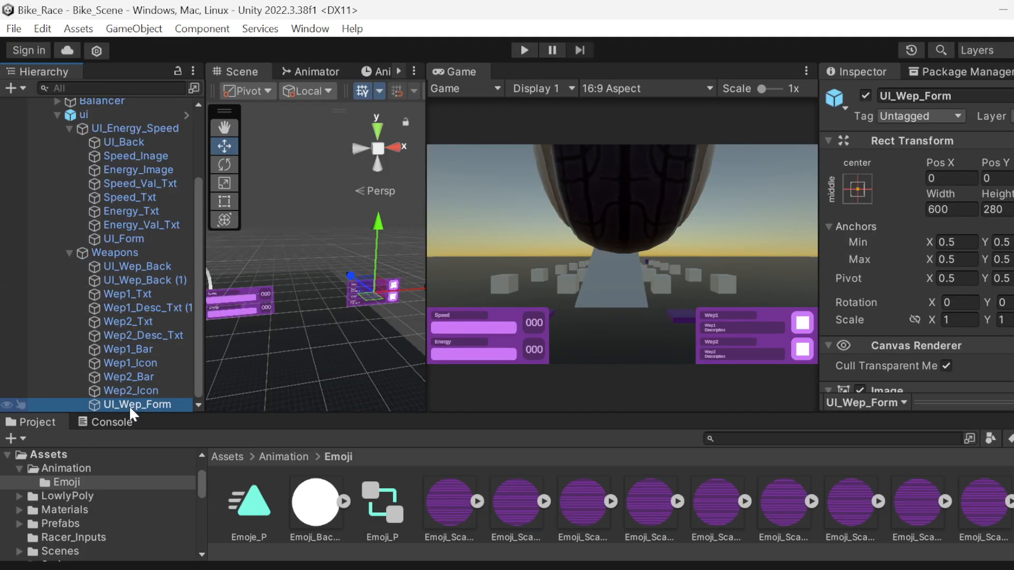
- Raise UI_Form to Pos Y 566 and UI_Wep_Form to Pos Y 459 to expose the backgrounds, undoing each move
click(126, 243)
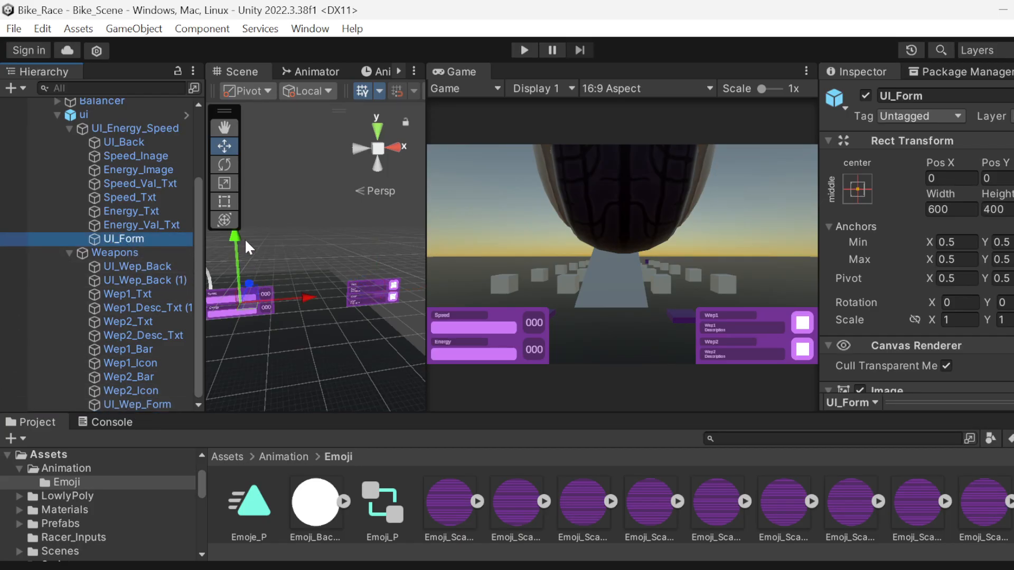
drag(236, 237, 241, 173)
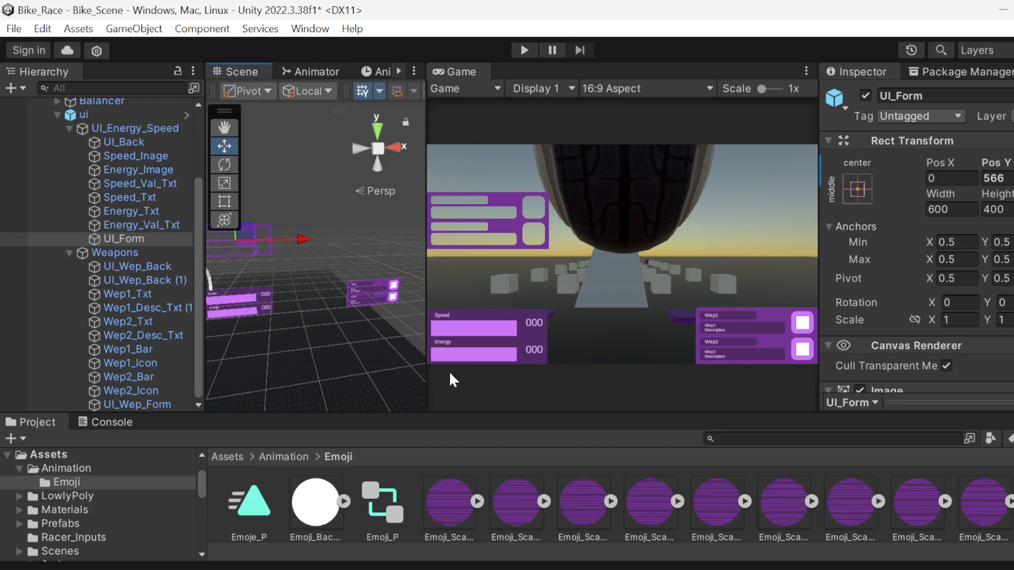
key(ctrl+z)
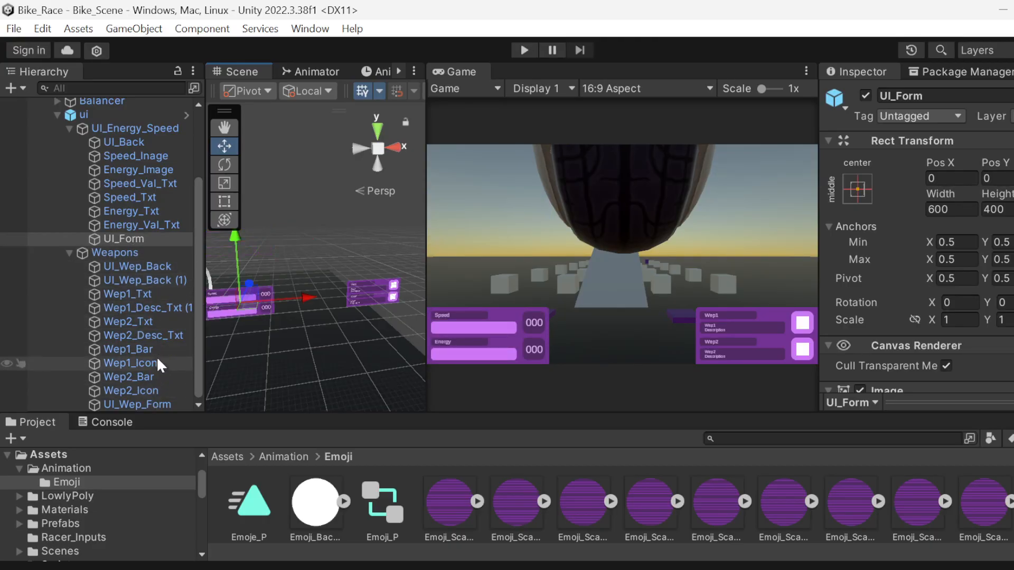
click(155, 403)
drag(370, 220, 373, 175)
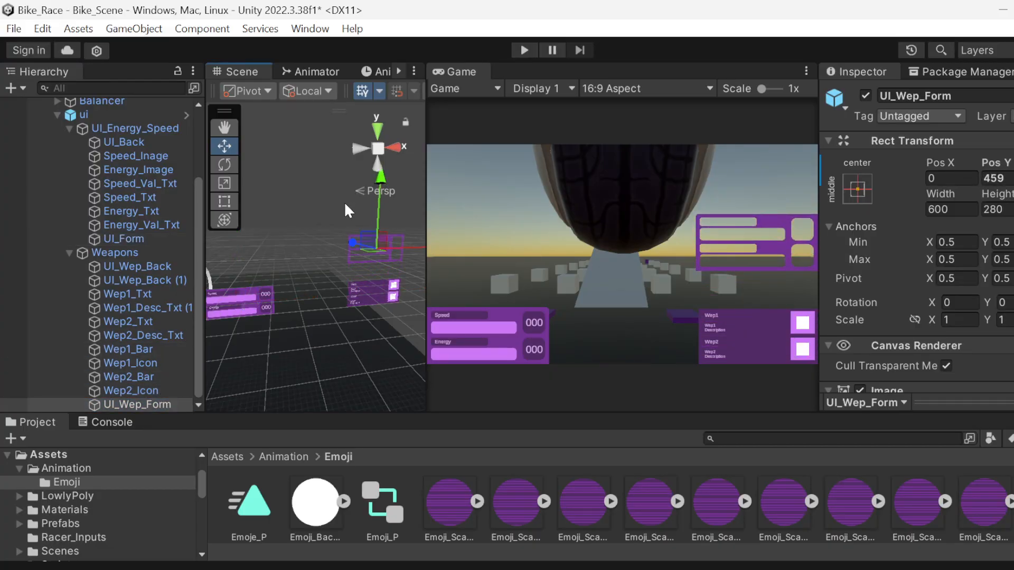
key(ctrl+z)
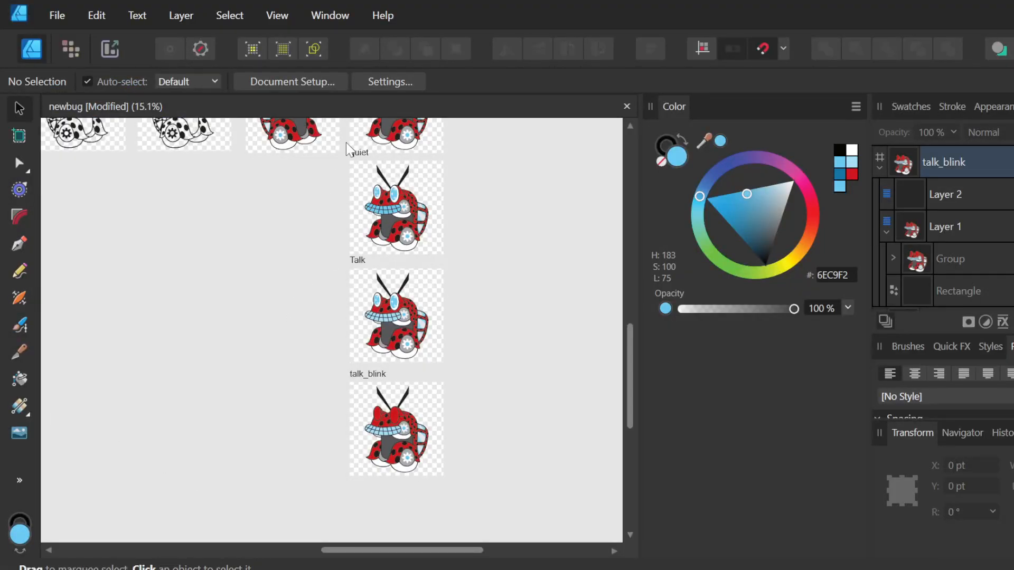
- Switch to Affinity Designer and look through the recent design files, closing the list without opening any
click(67, 16)
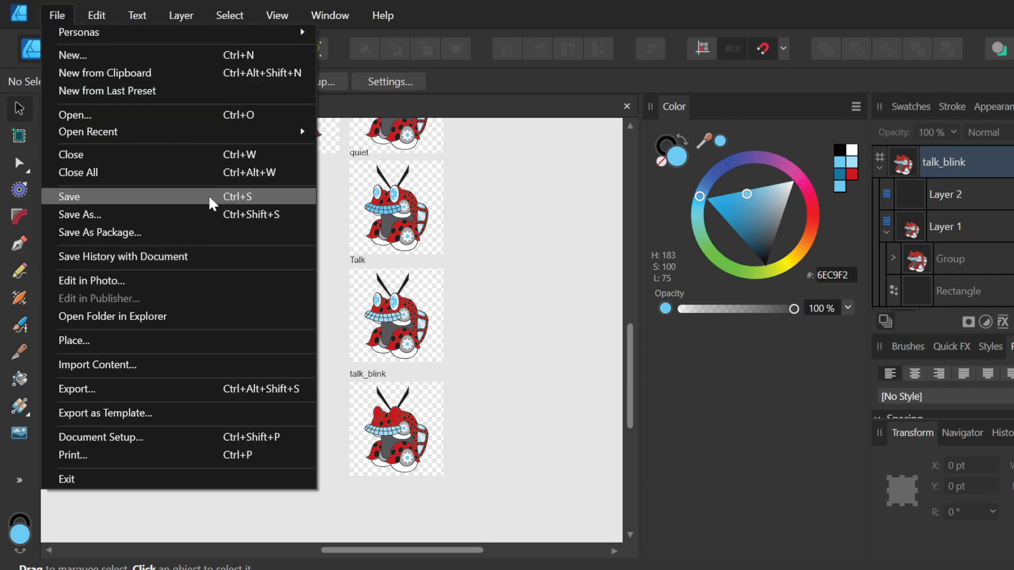
mouse_move(196, 136)
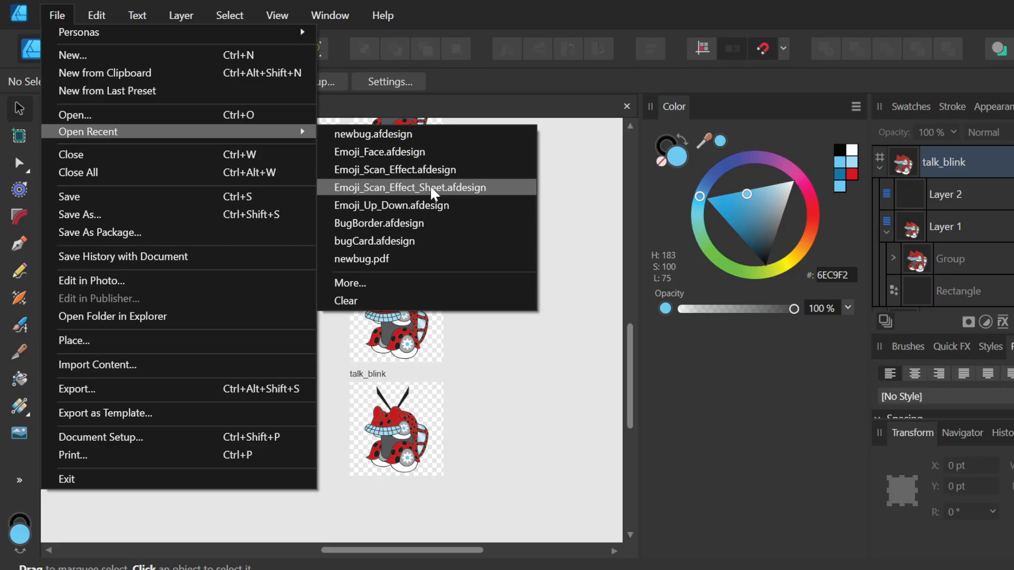
click(369, 283)
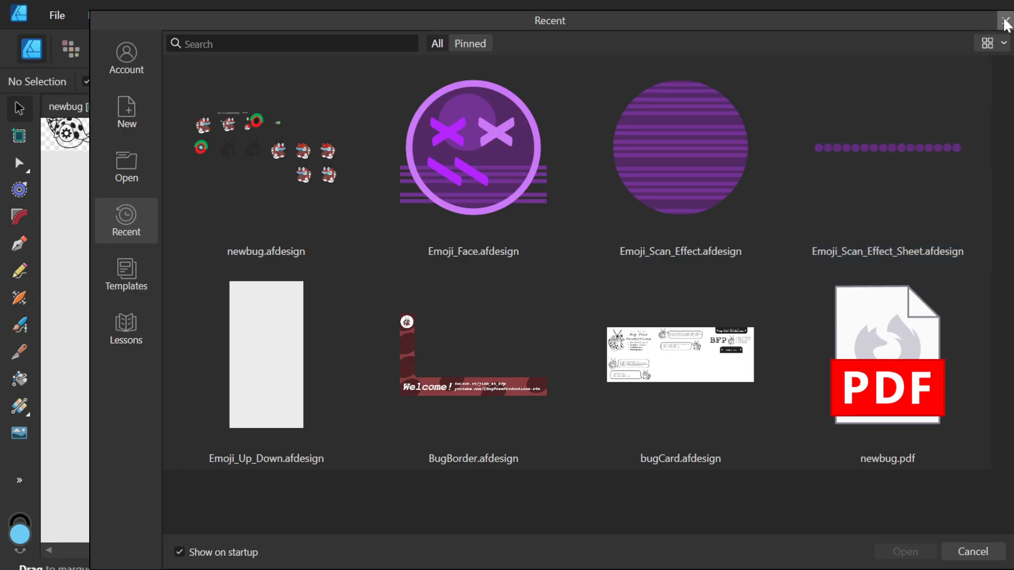
click(1005, 21)
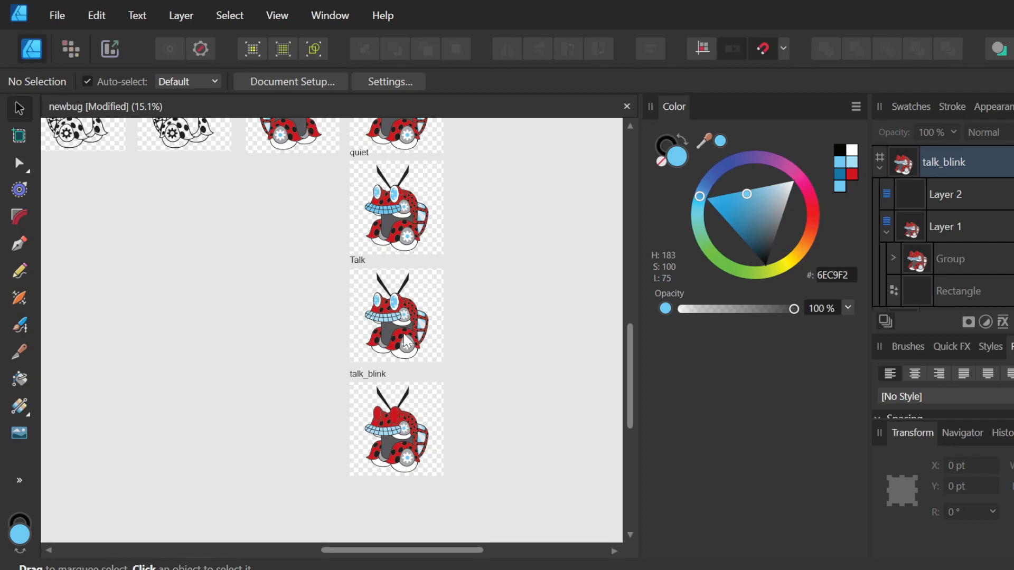
scroll(409, 336, up, 2)
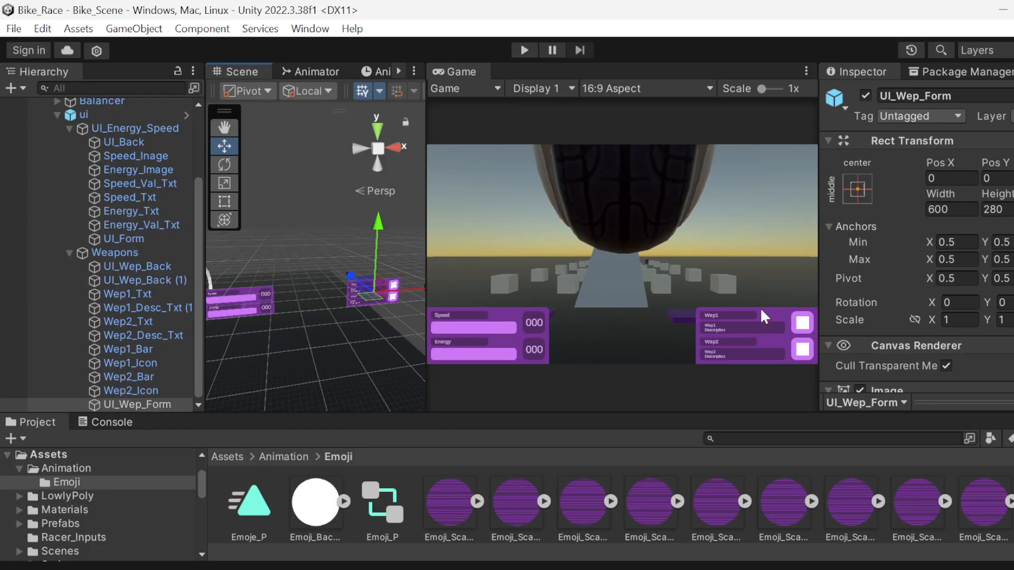
- Switch back to Unity and inspect the UI_Wep_Form image settings and the UI_Wep_Back (1) properties
scroll(856, 264, down, 2)
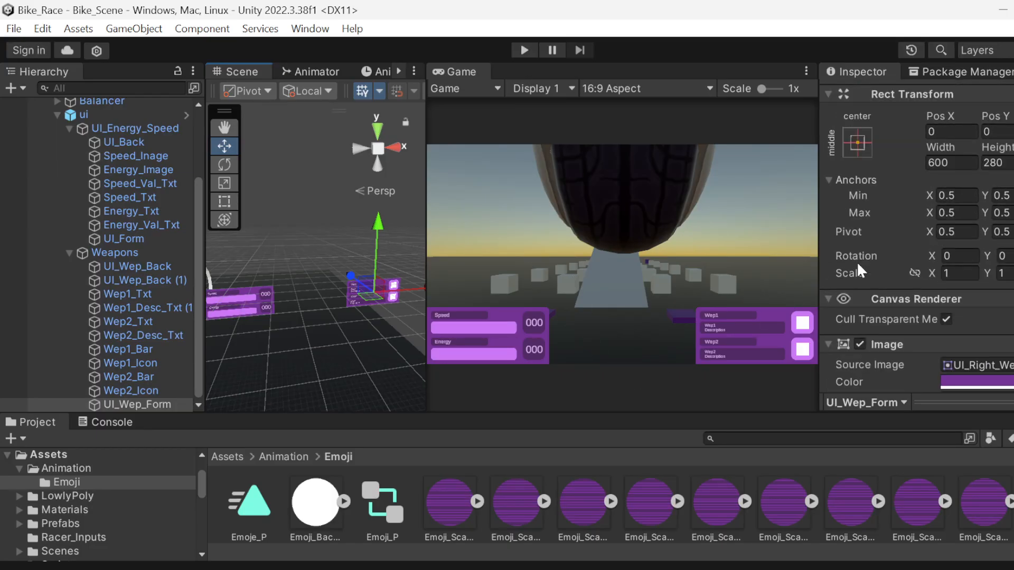
scroll(858, 271, up, 2)
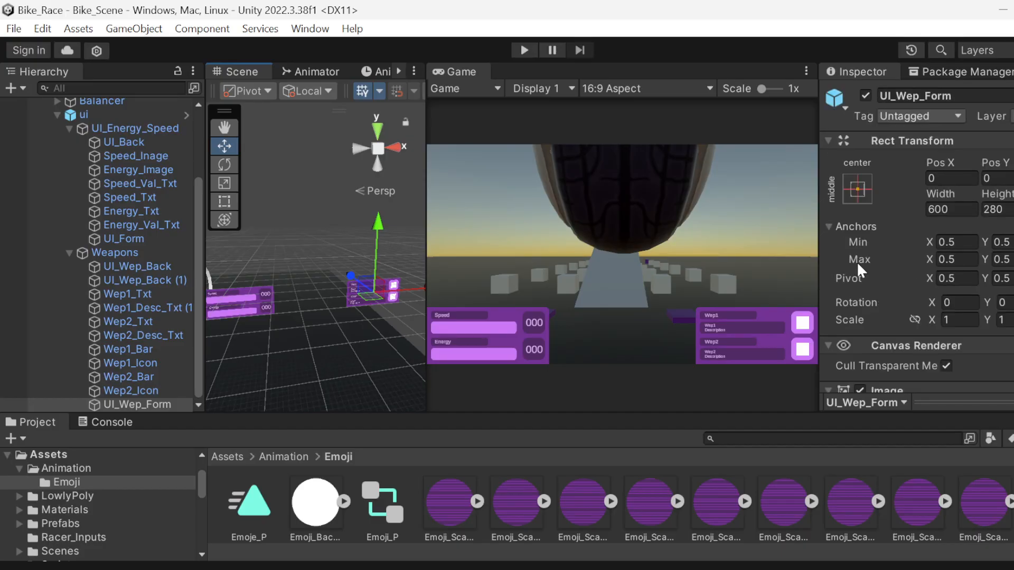
click(166, 264)
click(163, 280)
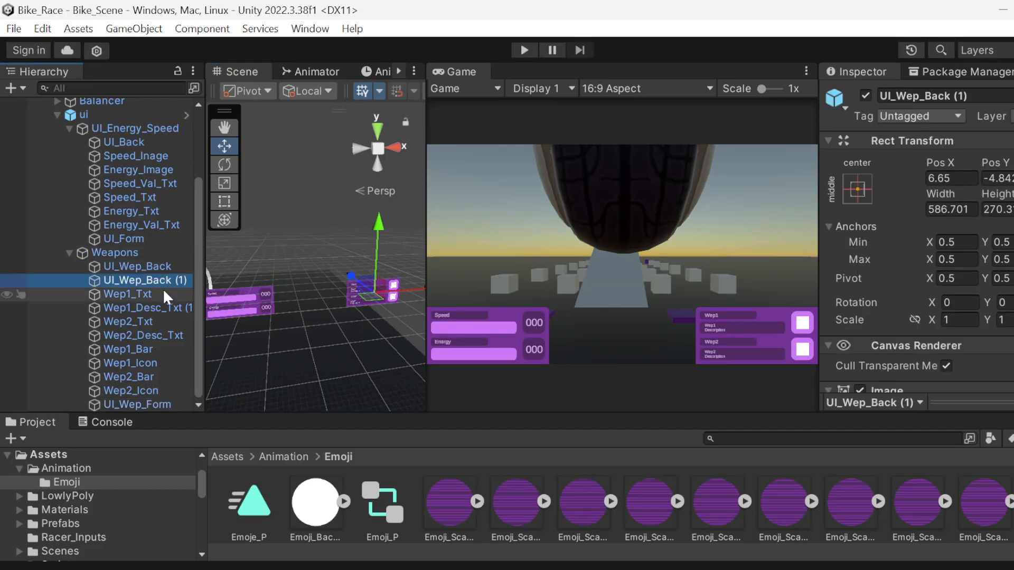
- Examine the vertex color of Wep1_Txt, viewing its sliders in HSV mode and again in RGB mode
click(163, 291)
scroll(874, 286, down, 5)
scroll(875, 284, down, 6)
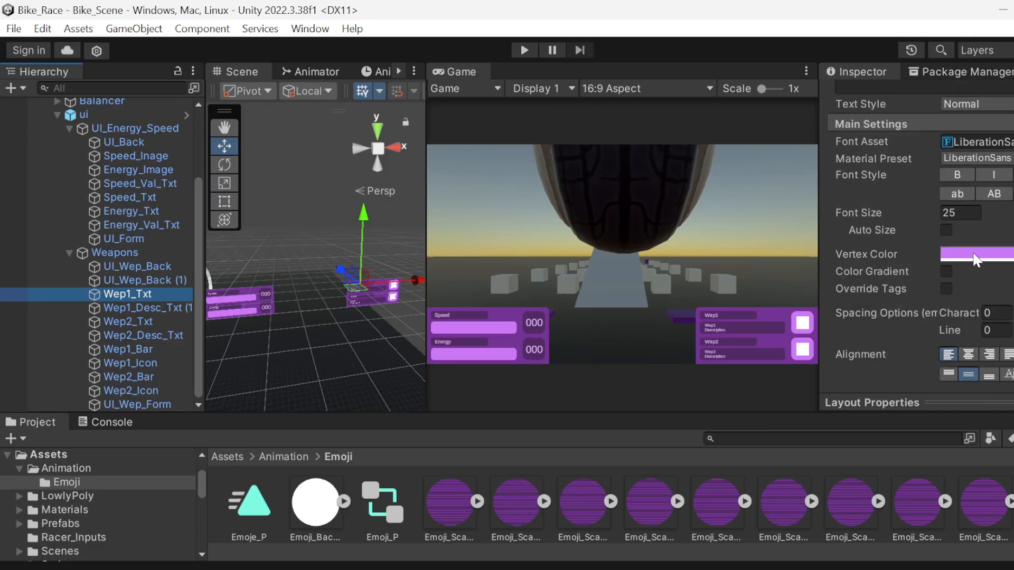
click(974, 254)
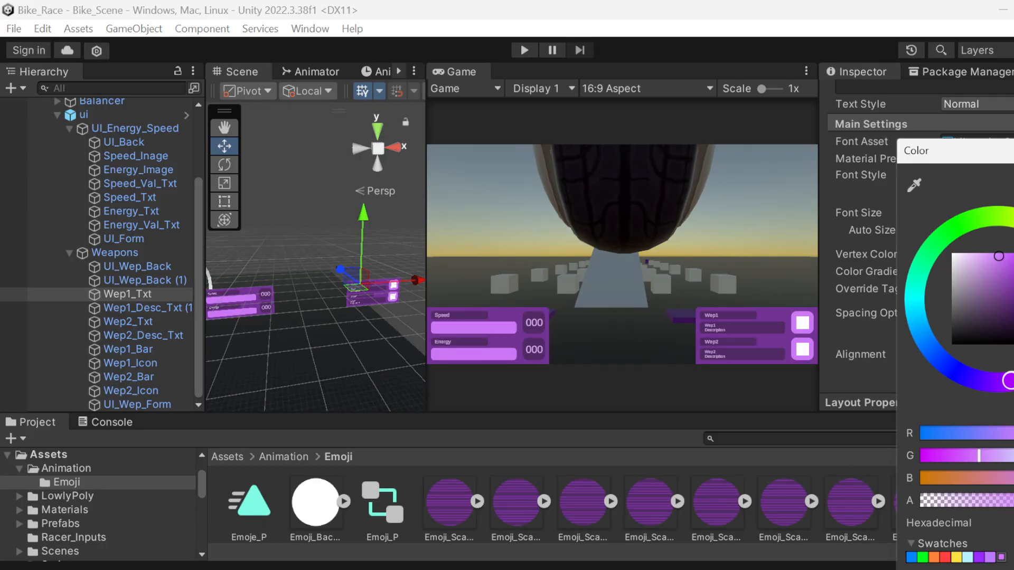
click(1013, 411)
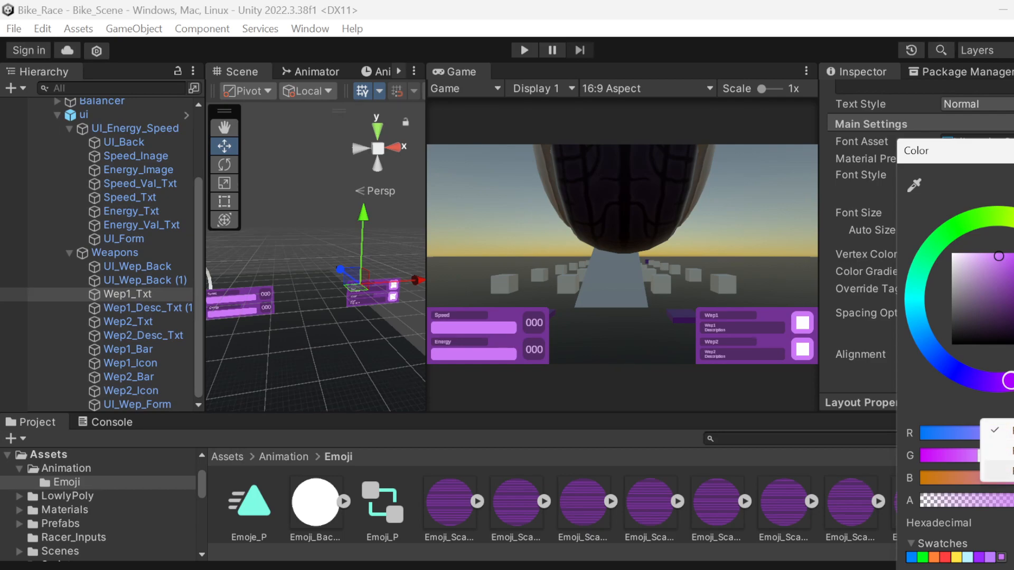
click(1006, 470)
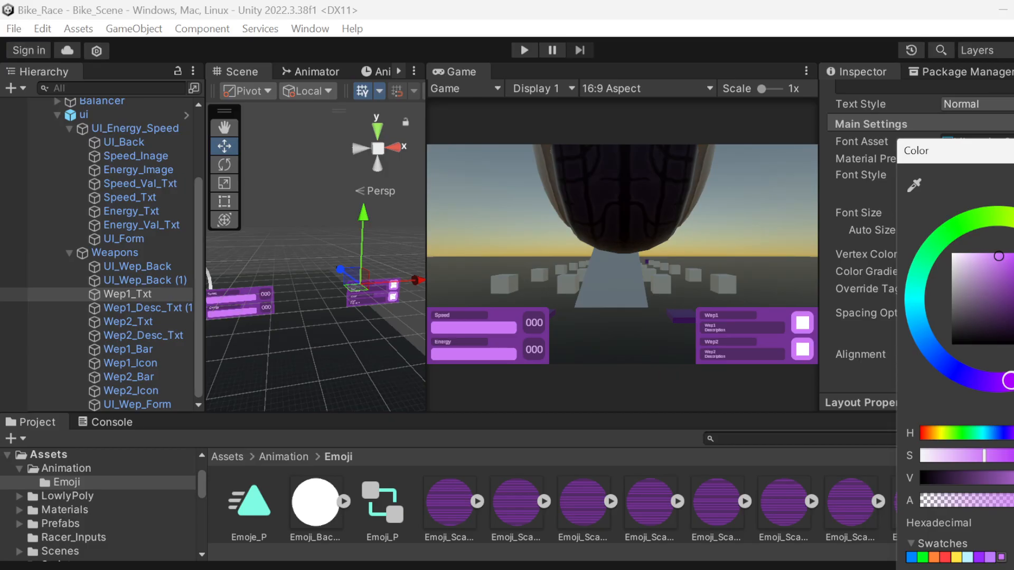
click(1013, 412)
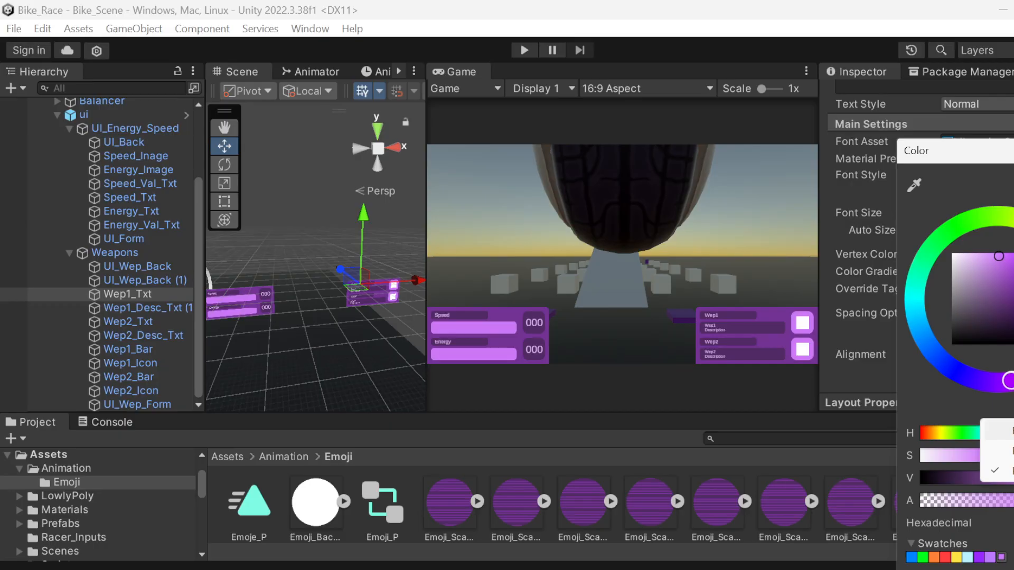
click(1006, 431)
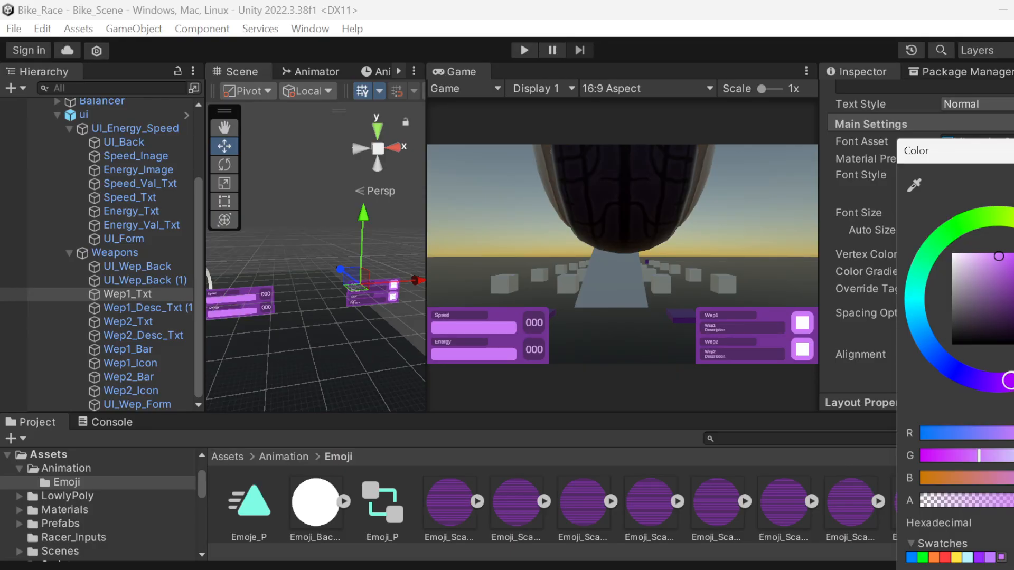
click(1011, 412)
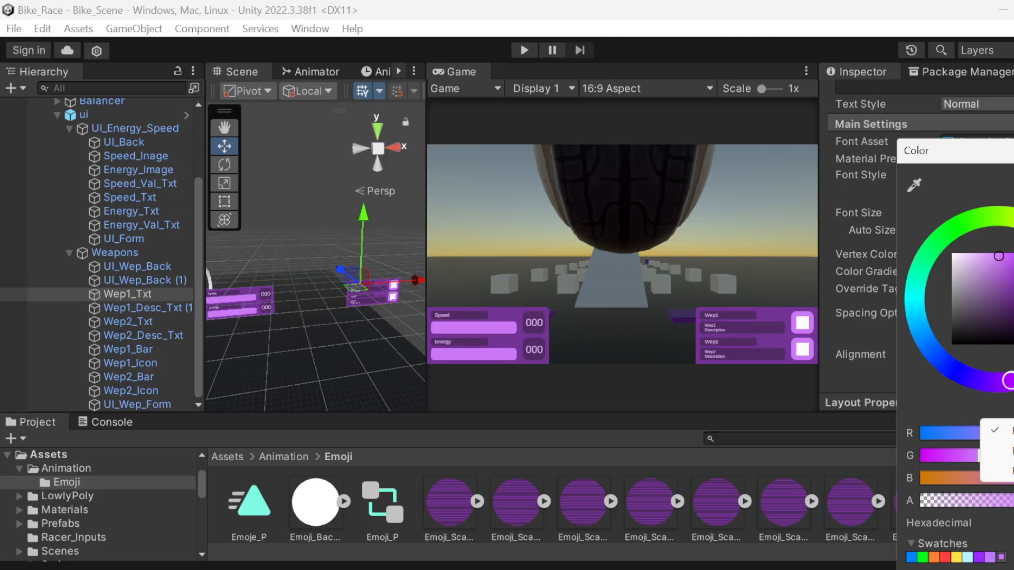
click(923, 408)
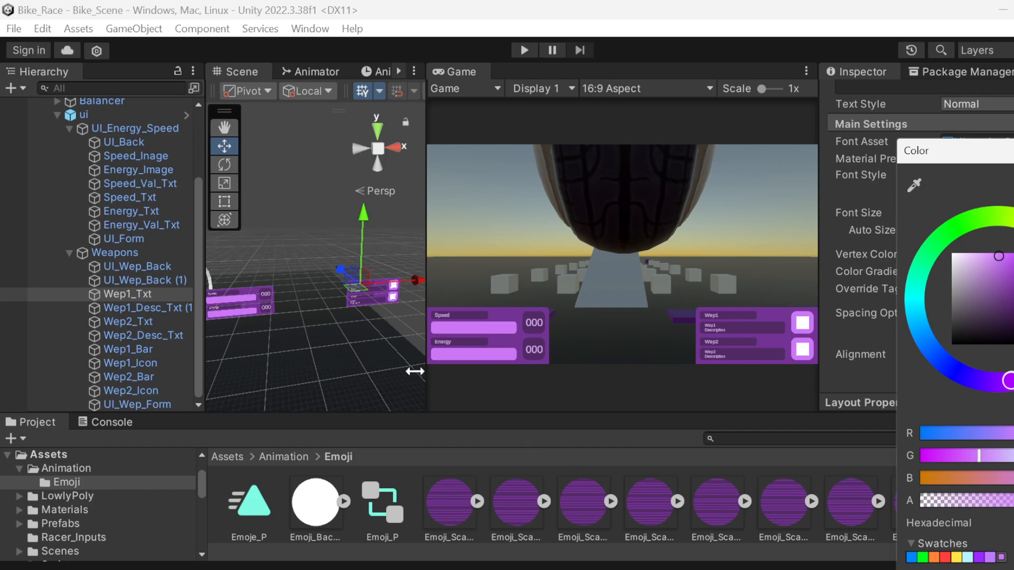
- Compare the text settings of Wep1_Desc_Txt and Wep2_Txt, checking the vertex color of Wep2_Txt
click(137, 307)
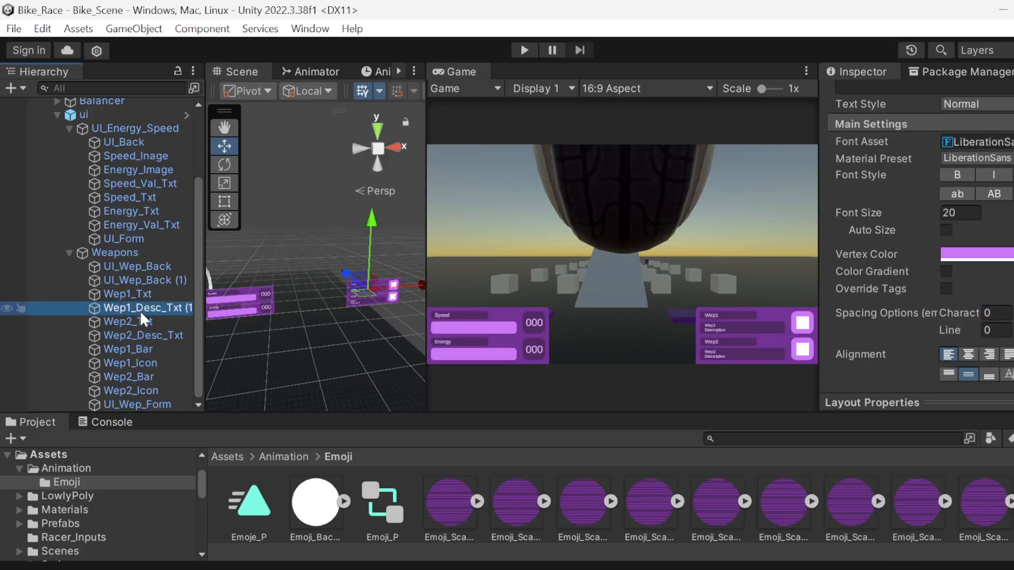
click(149, 323)
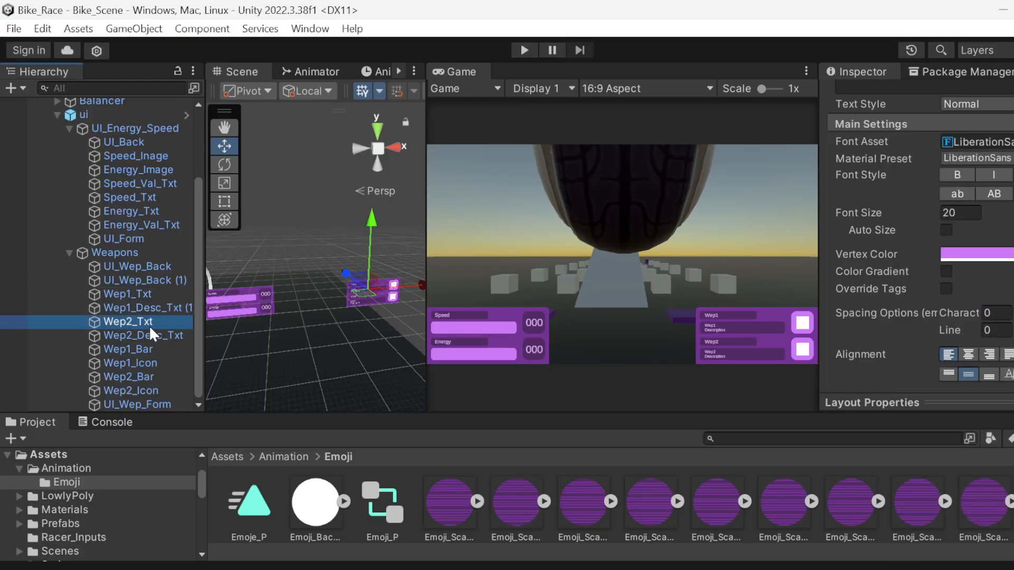
click(990, 256)
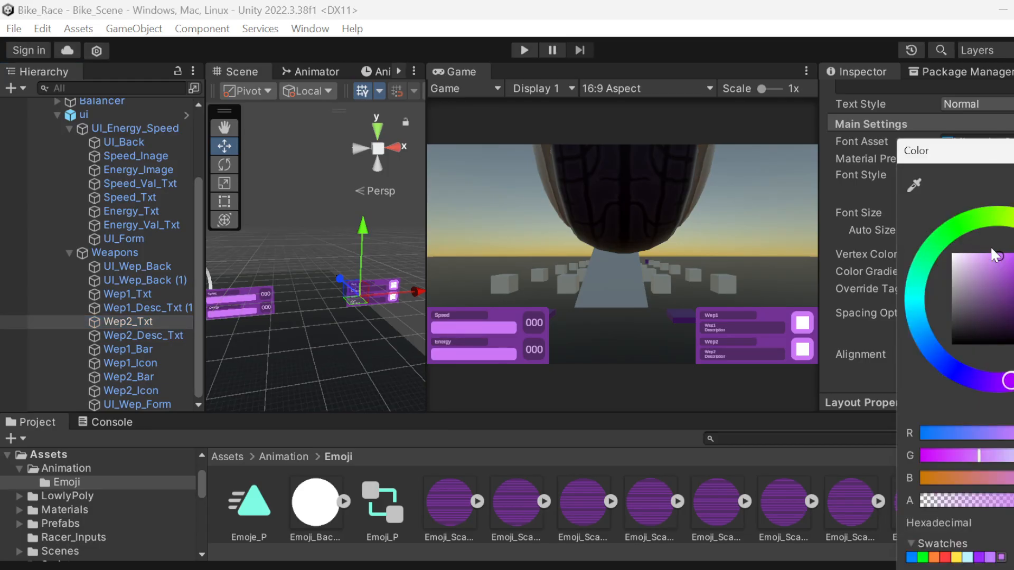
click(148, 319)
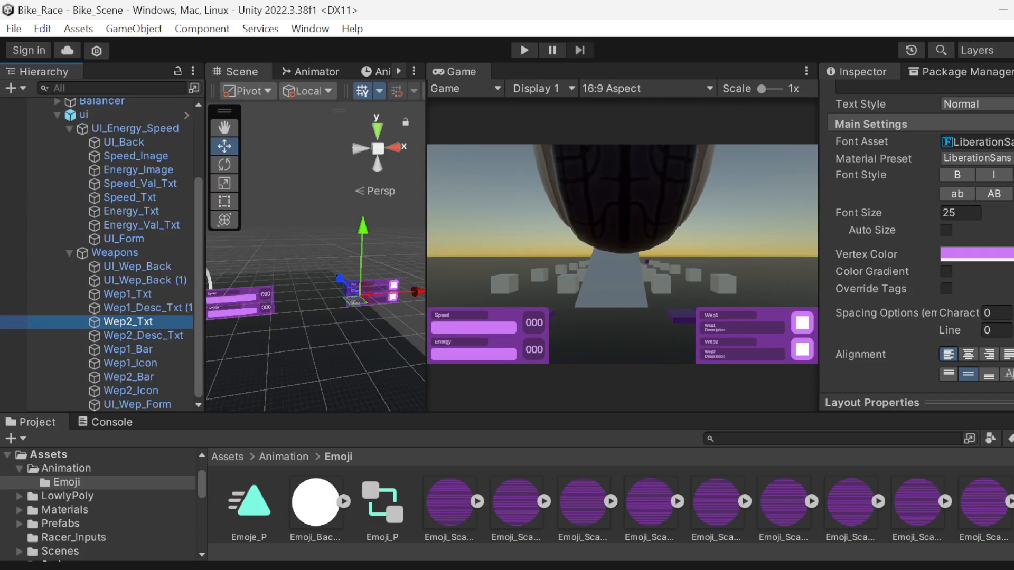
- Examine the RGB channels and hexadecimal field of Wep2_Txt's vertex color again, closing the color picker unchanged
click(1008, 258)
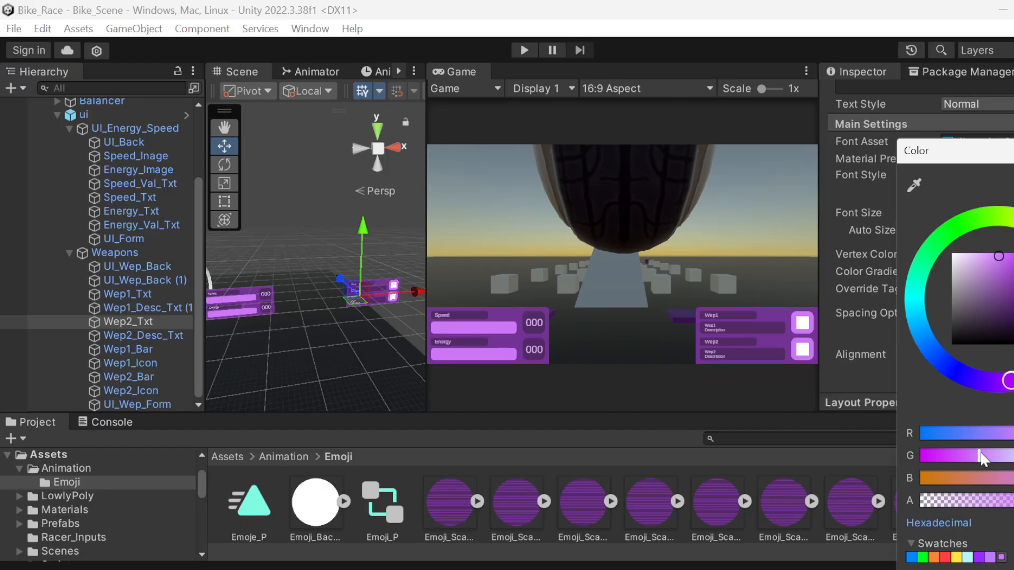
click(820, 459)
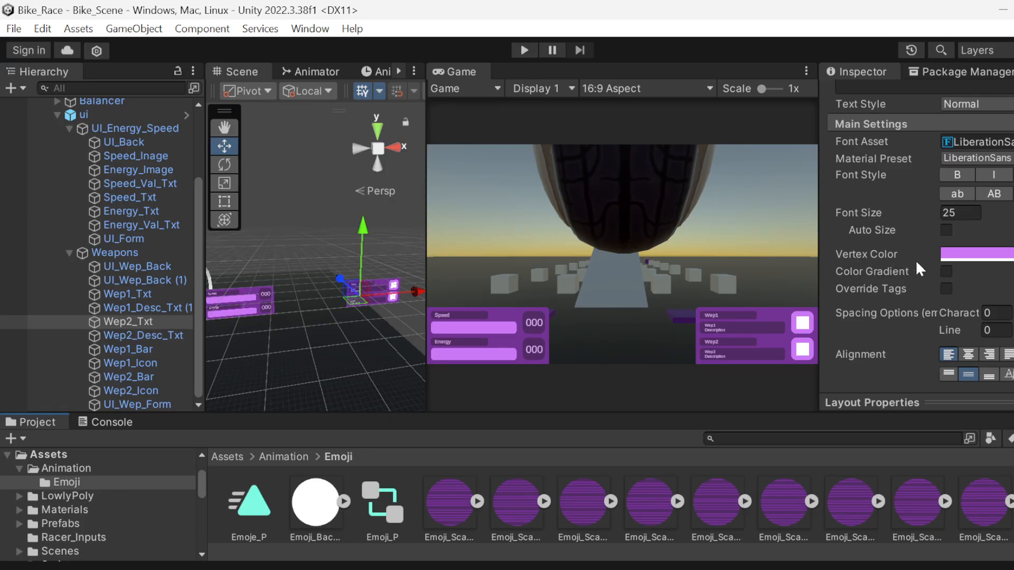
mouse_move(925, 271)
click(977, 254)
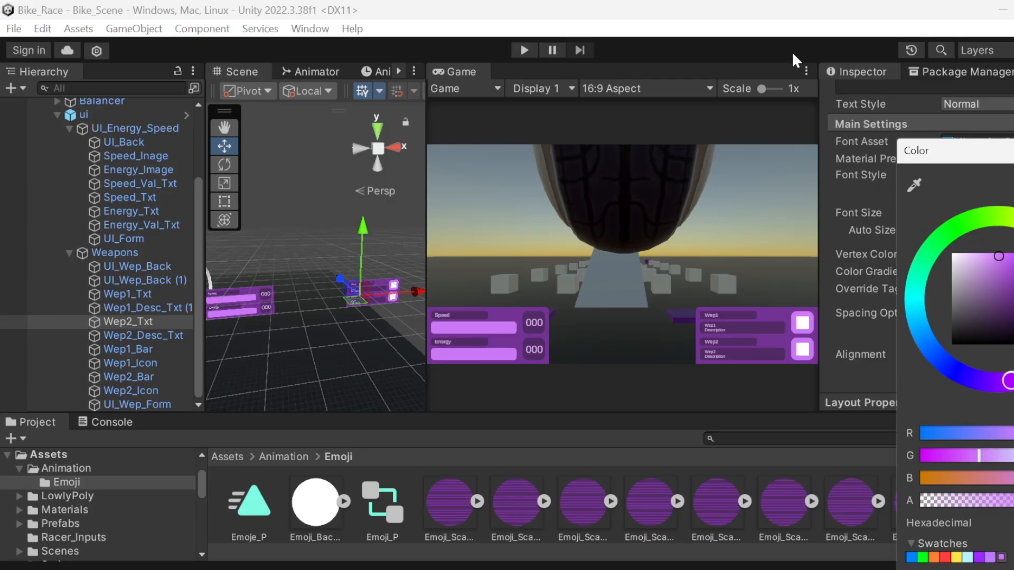
click(786, 16)
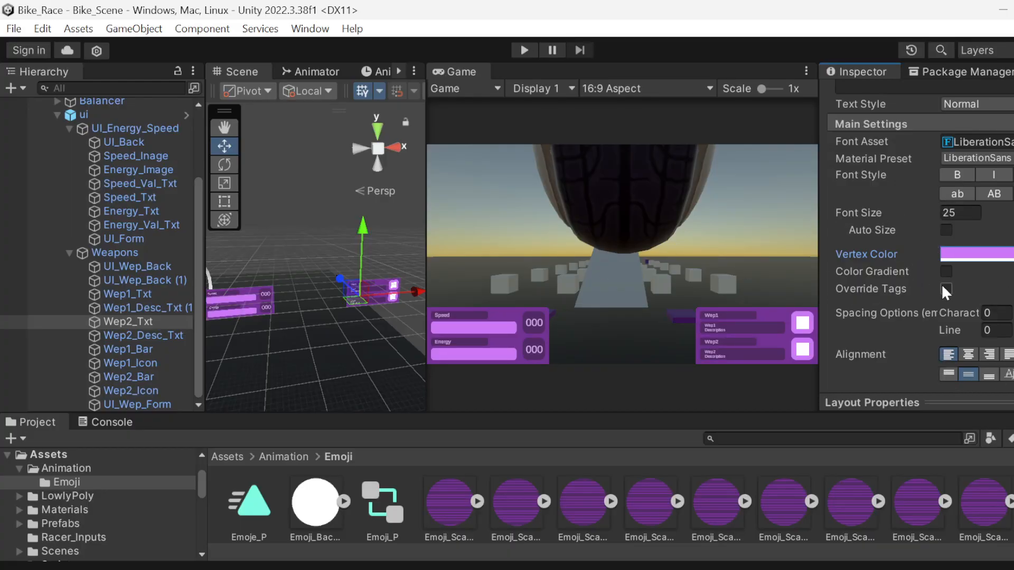
- Examine Wep2_Txt's vertex color once more and review its font, spacing, alignment, wrapping and material settings
click(986, 256)
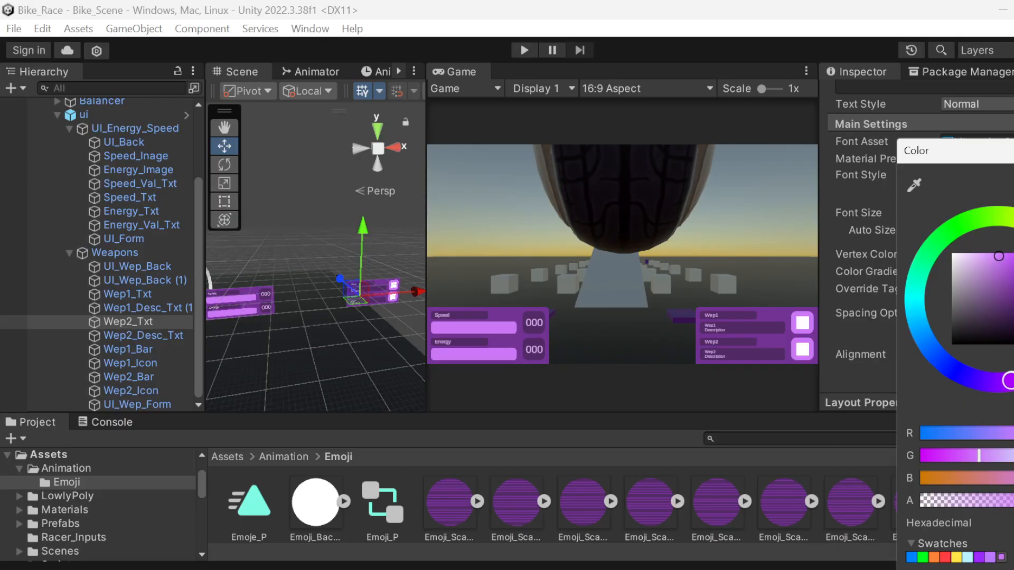
key(Escape)
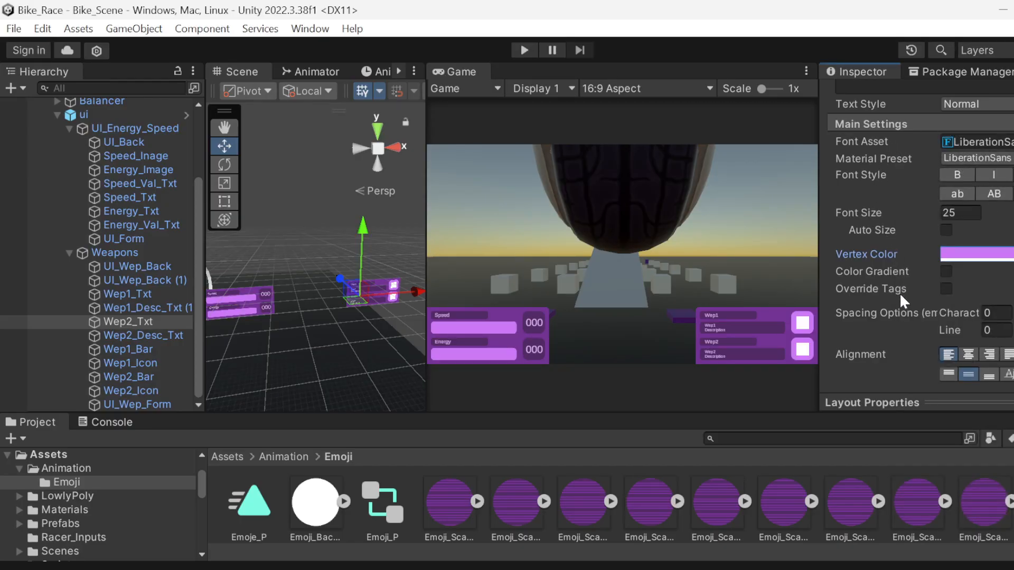
scroll(884, 263, down, 5)
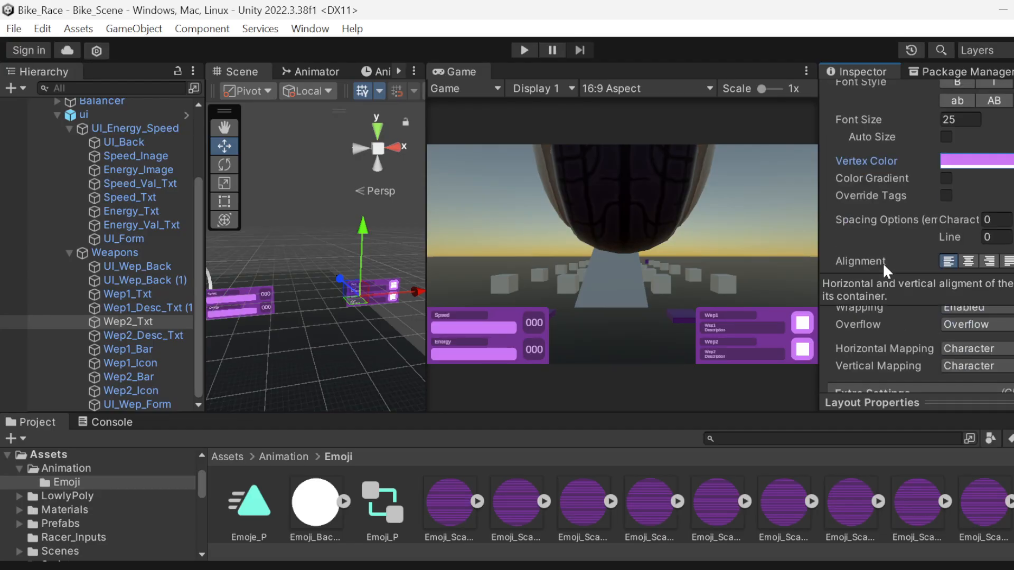
scroll(880, 262, up, 6)
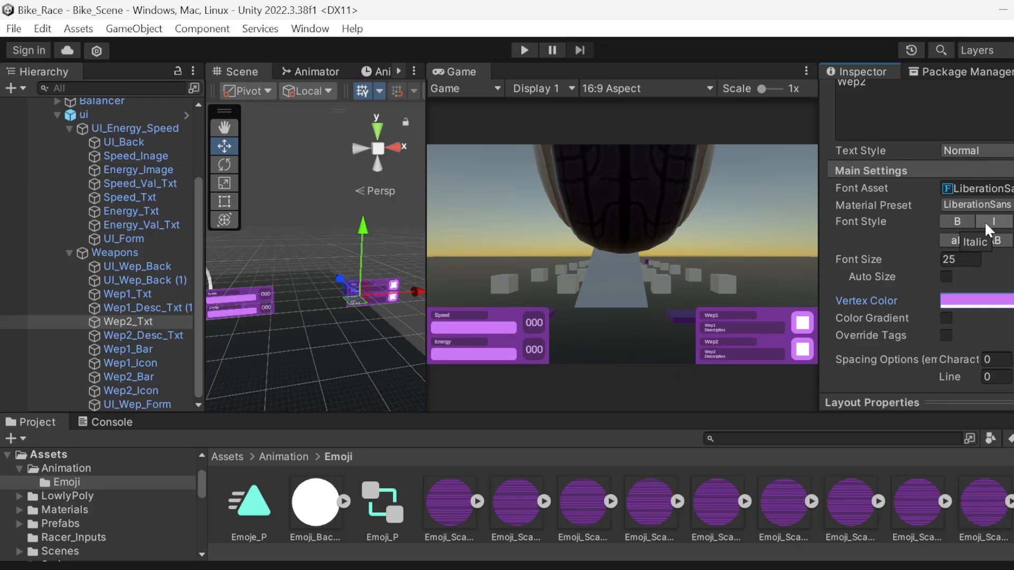
scroll(989, 222, up, 2)
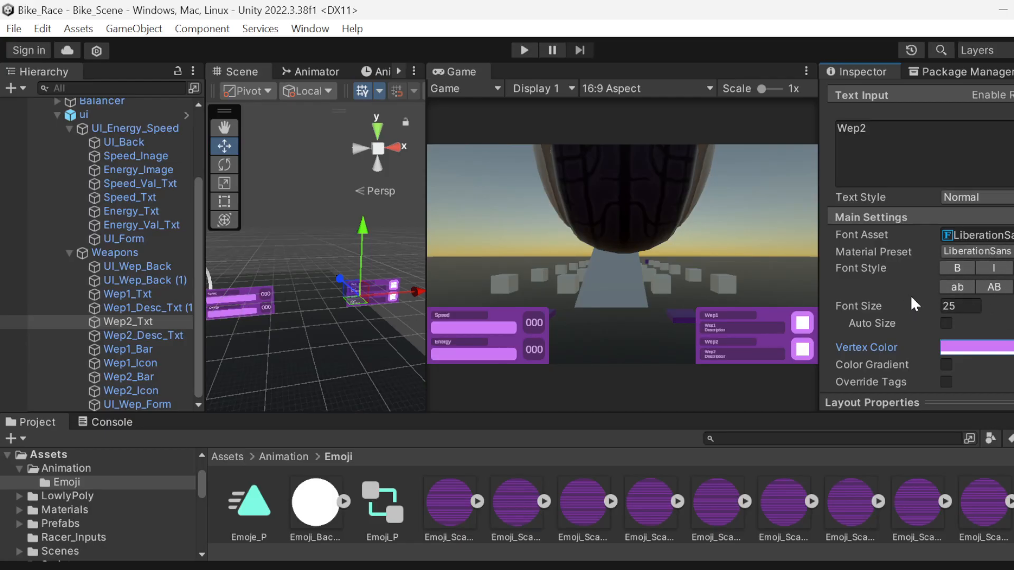
scroll(911, 294, down, 2)
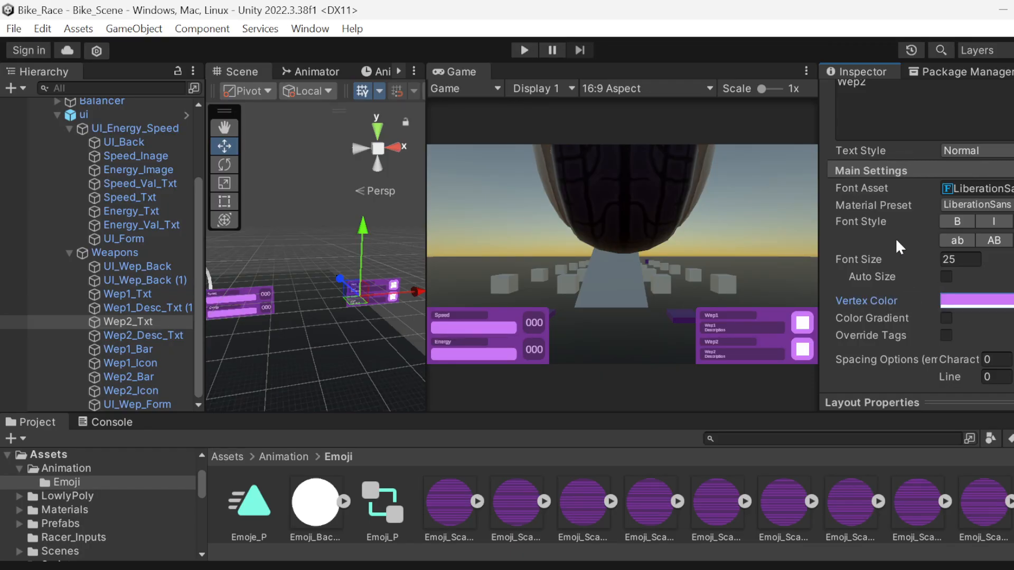
scroll(896, 243, down, 8)
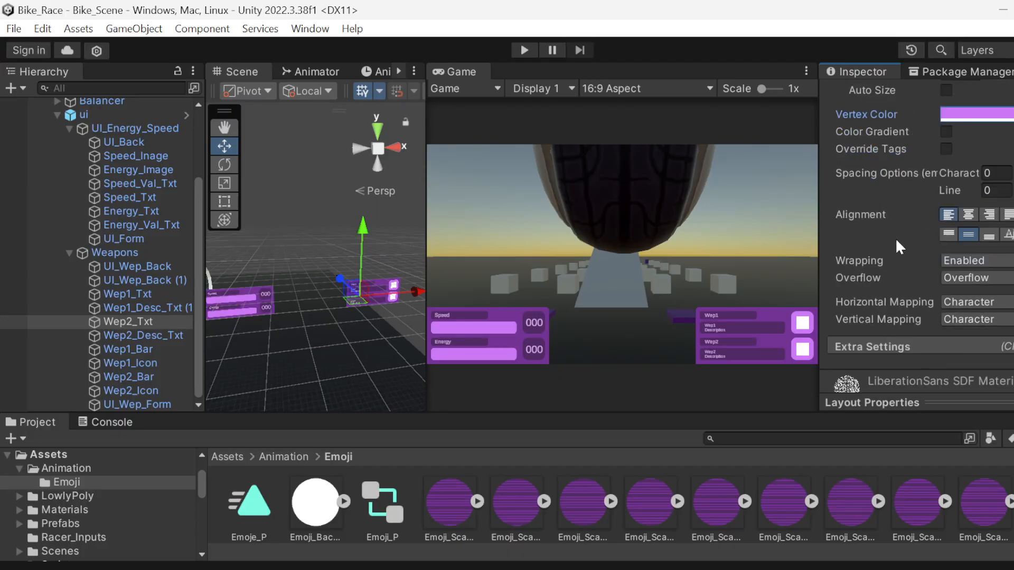
scroll(895, 238, down, 2)
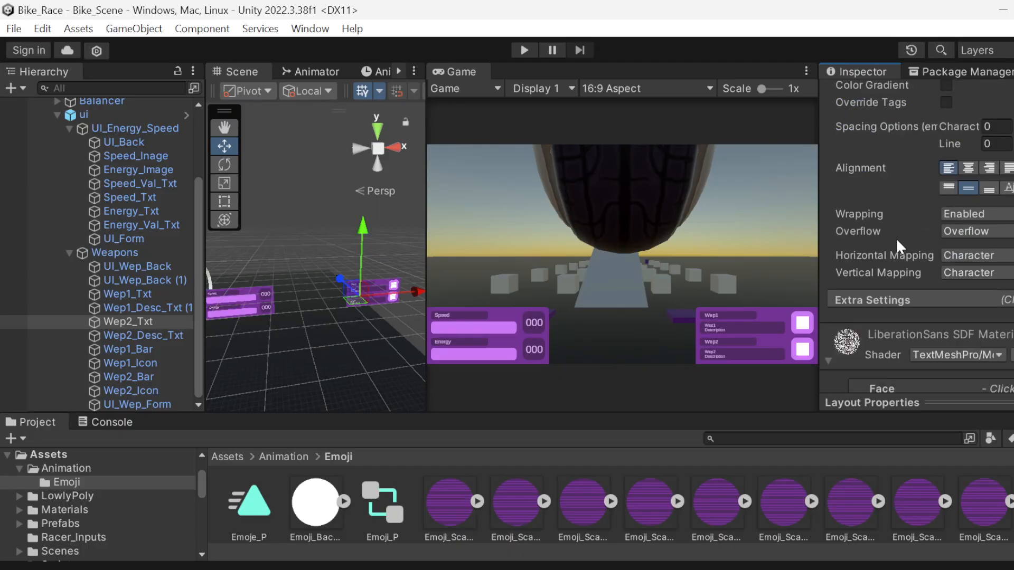
- Enlarge the Project window and look over the scan effect and HUD sprites in the Emoji folder
click(759, 484)
scroll(759, 483, down, 2)
scroll(755, 479, up, 2)
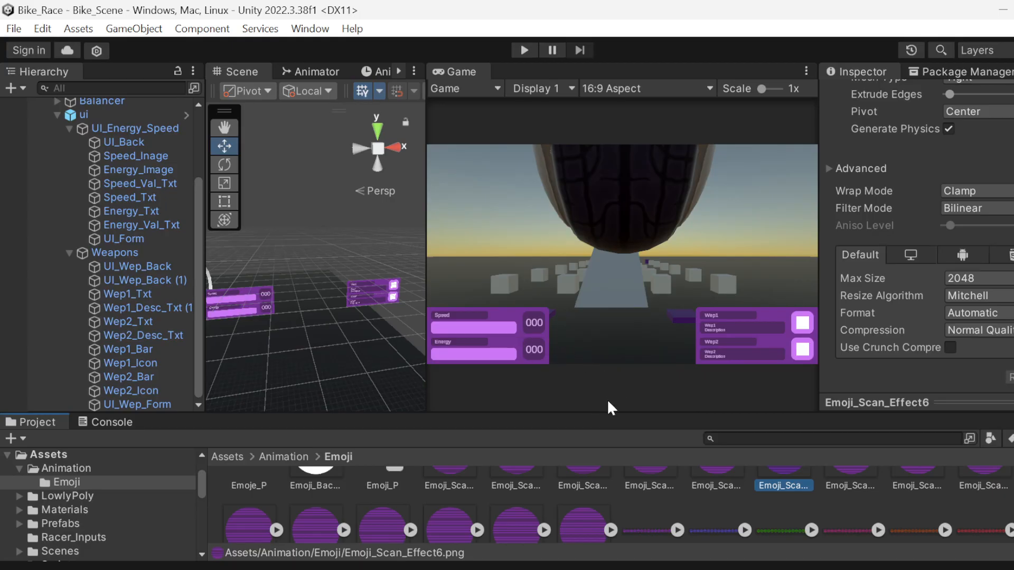
drag(615, 413, 585, 205)
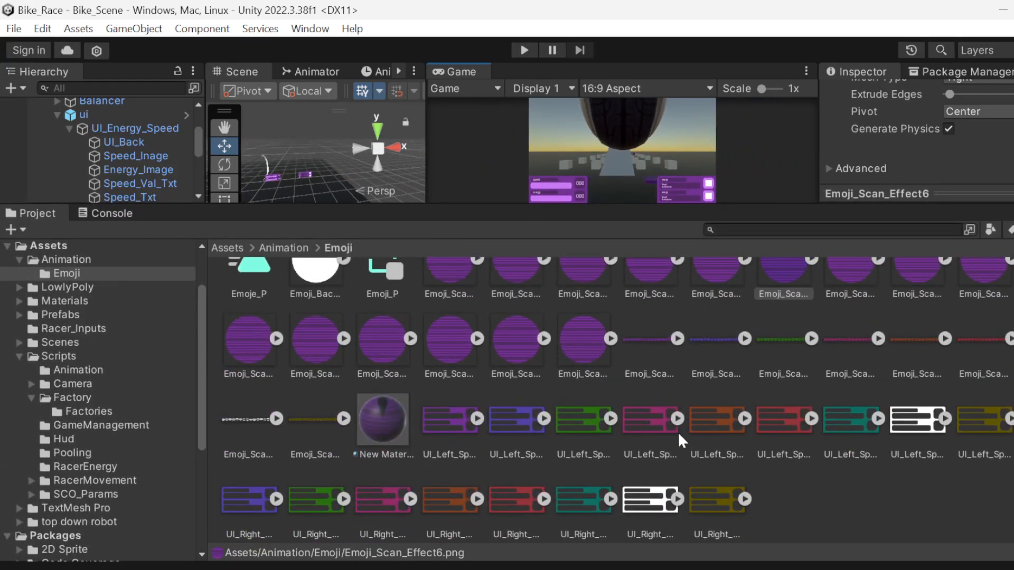
scroll(679, 440, up, 1)
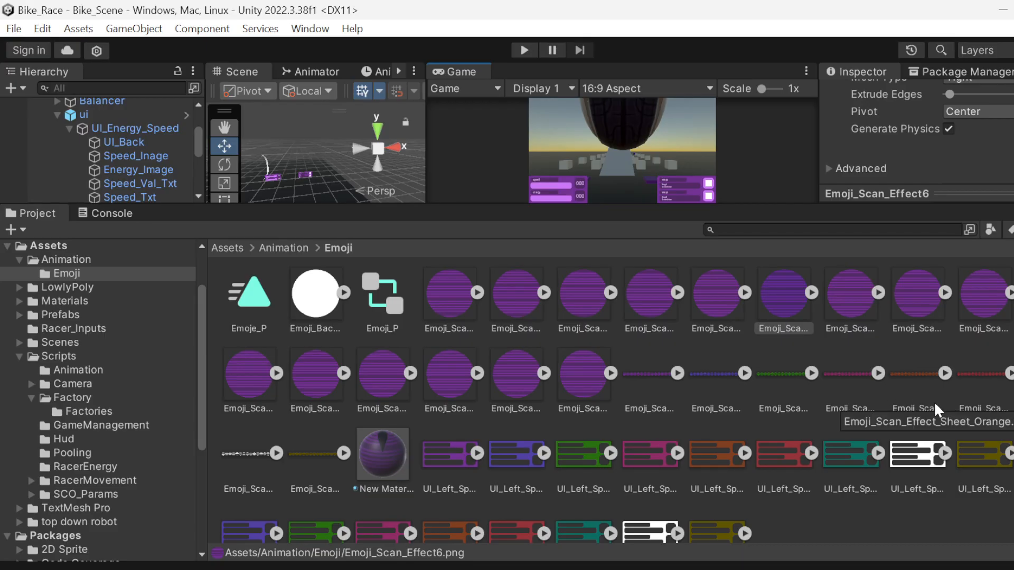
- Highlight the run of individual purple scan effect frames starting at Emoji_Scan_Effect1 in the Emoji folder
click(448, 285)
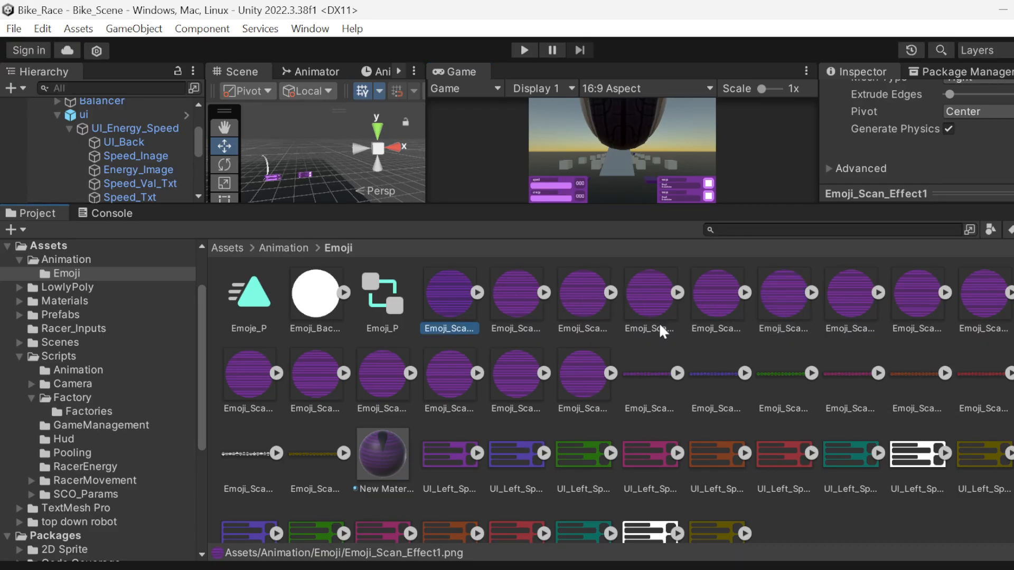
shift+click(592, 371)
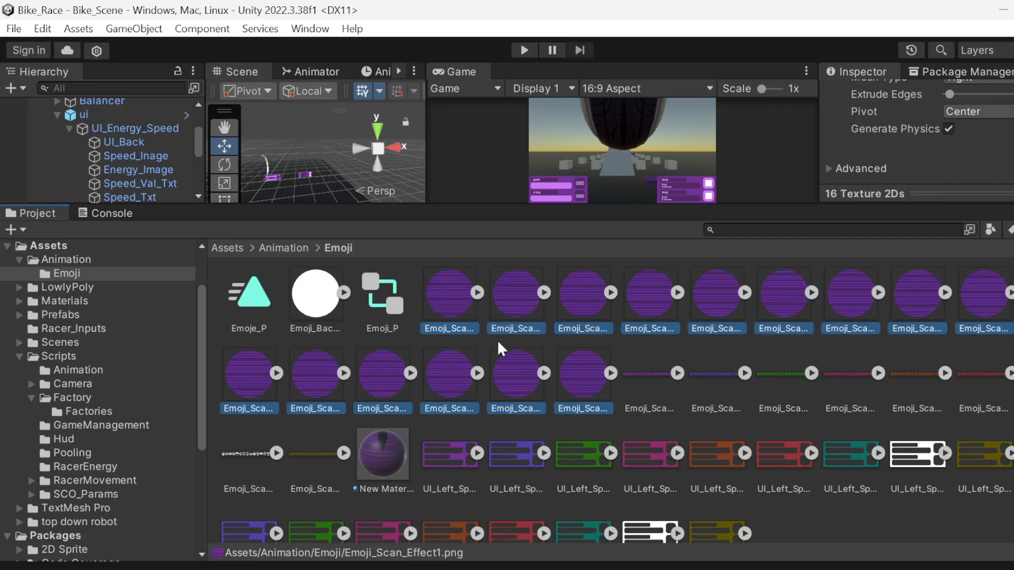
click(589, 366)
click(464, 293)
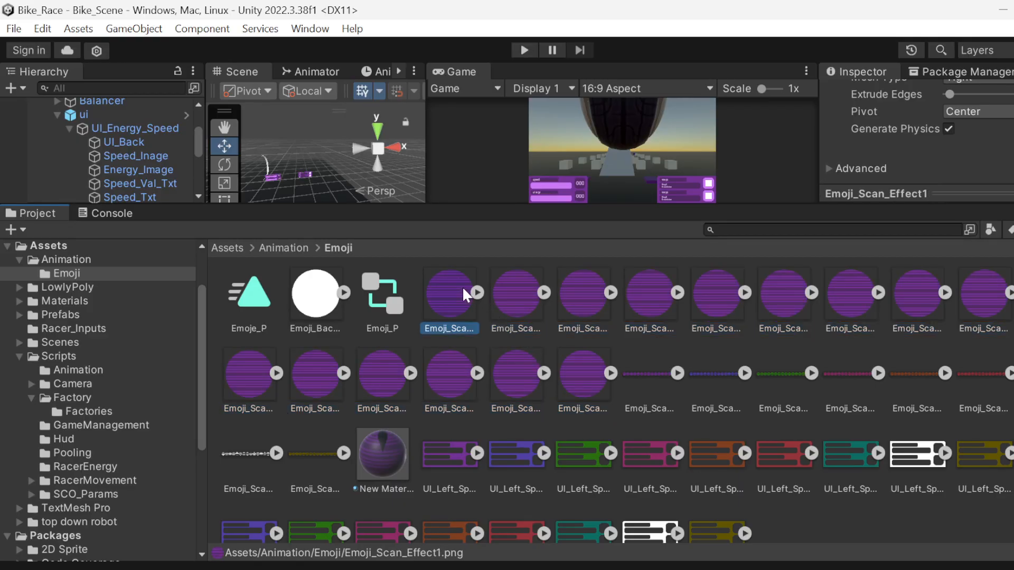
shift+click(583, 382)
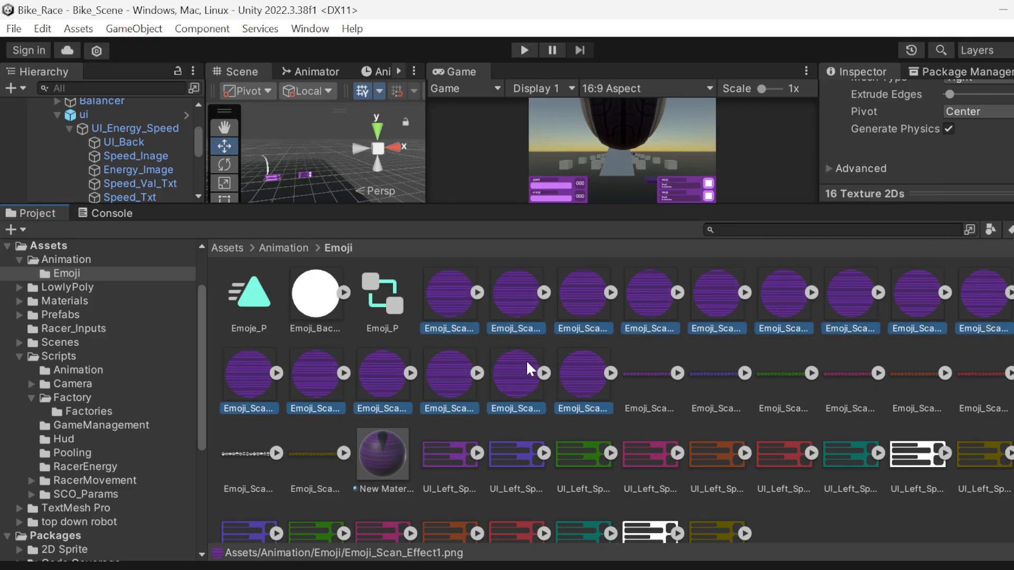
click(436, 297)
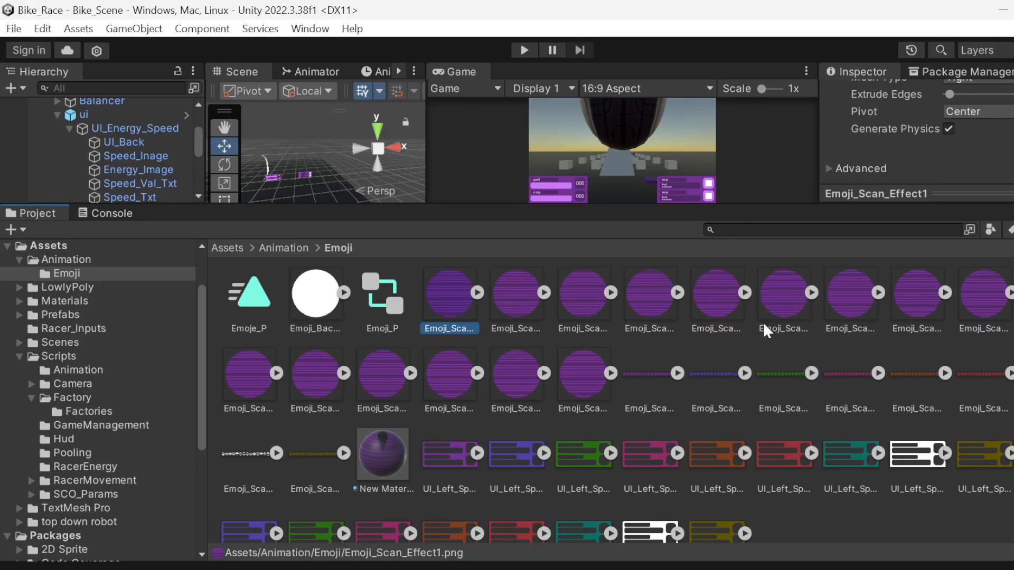
- Expand Emoji_Scan_Effect_Sheet to compare its sliced sprites with the individual scan effect frames, and collapse it again
click(657, 373)
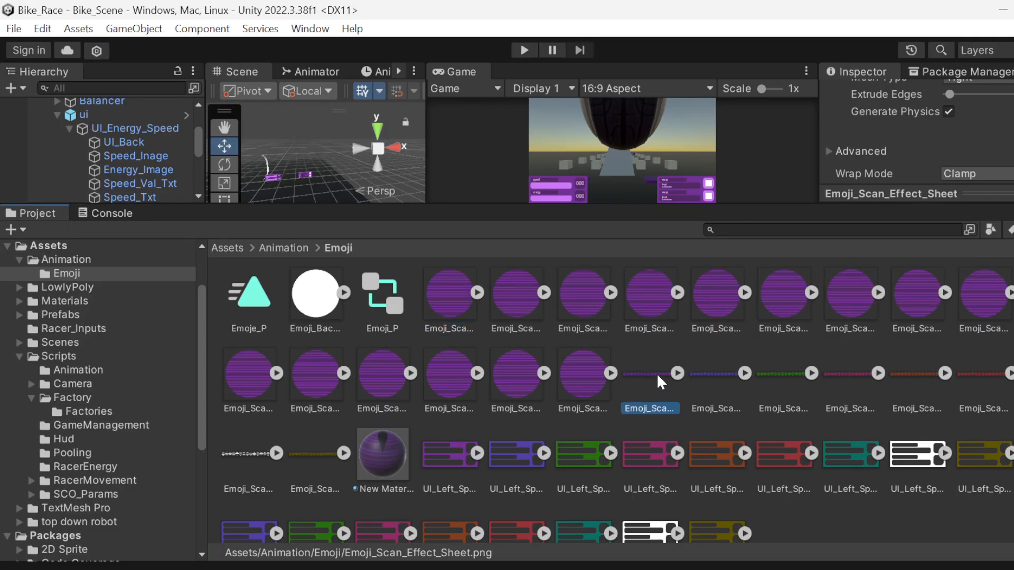
click(675, 372)
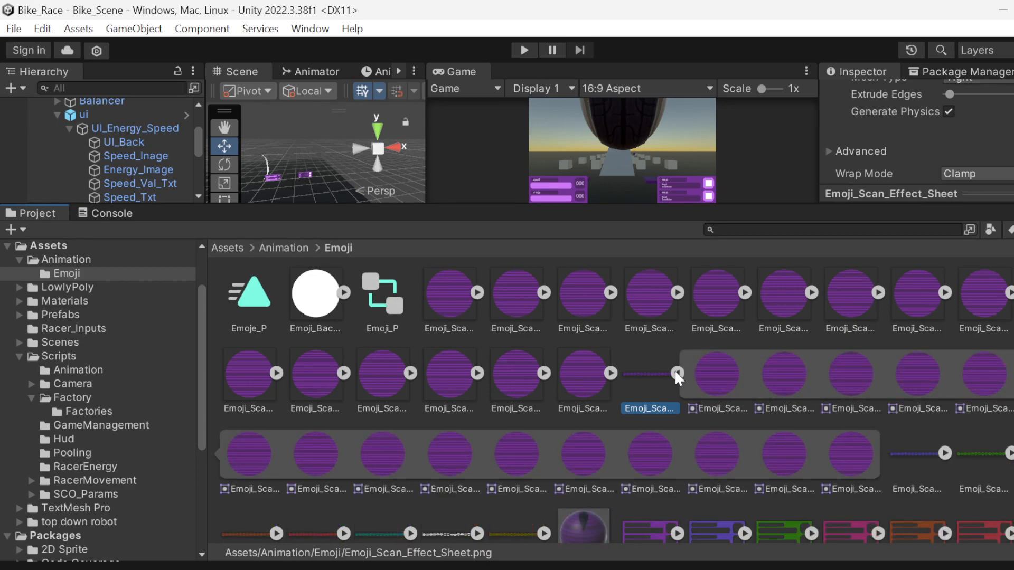
click(442, 292)
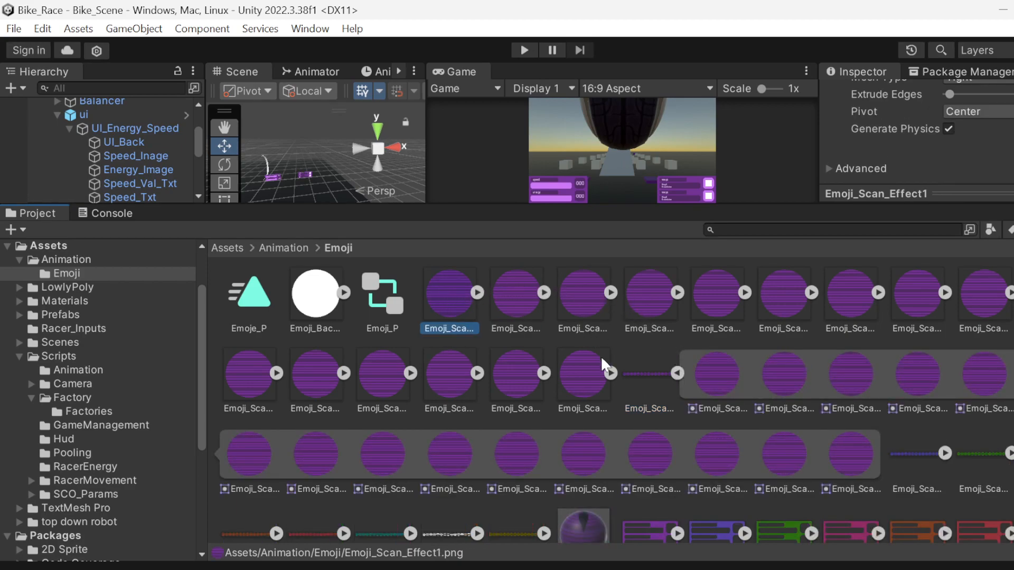
shift+click(584, 375)
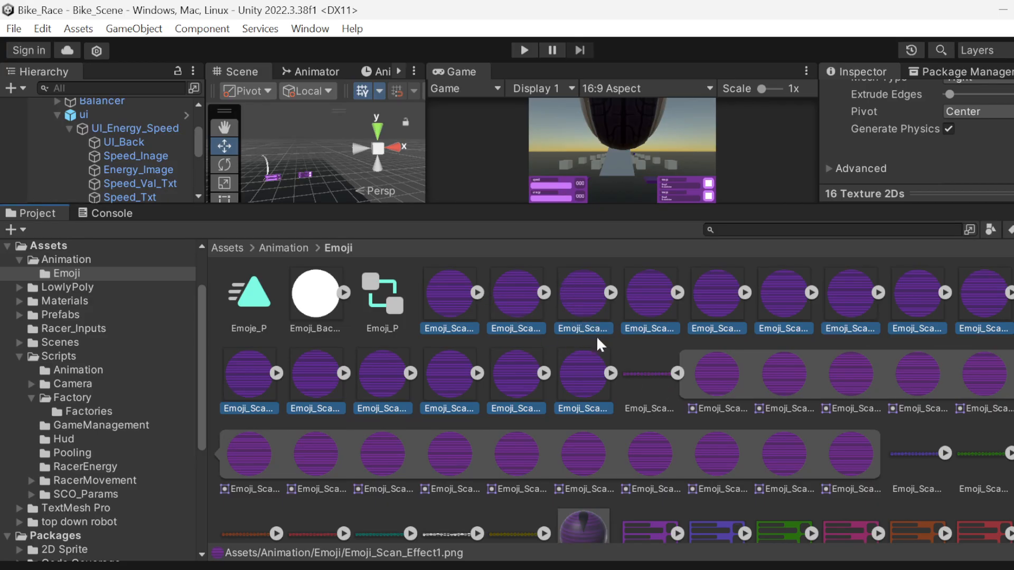
click(638, 378)
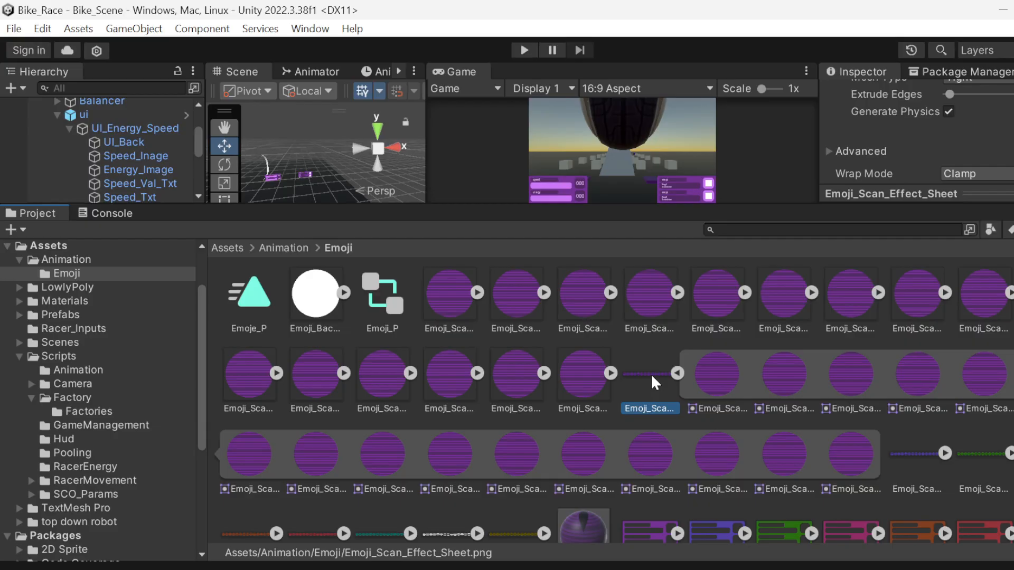
click(676, 372)
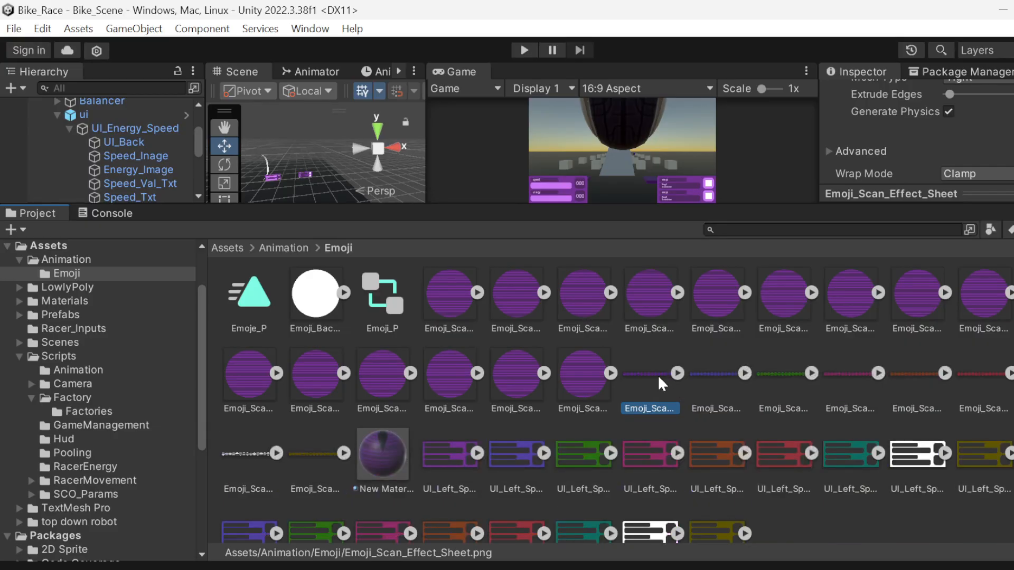
- Shrink the Project window and review Emoji_Scan_Effect_Sheet's import settings, including the available texture types, sprite mode and pixels per unit
drag(787, 205, 815, 402)
scroll(897, 299, up, 5)
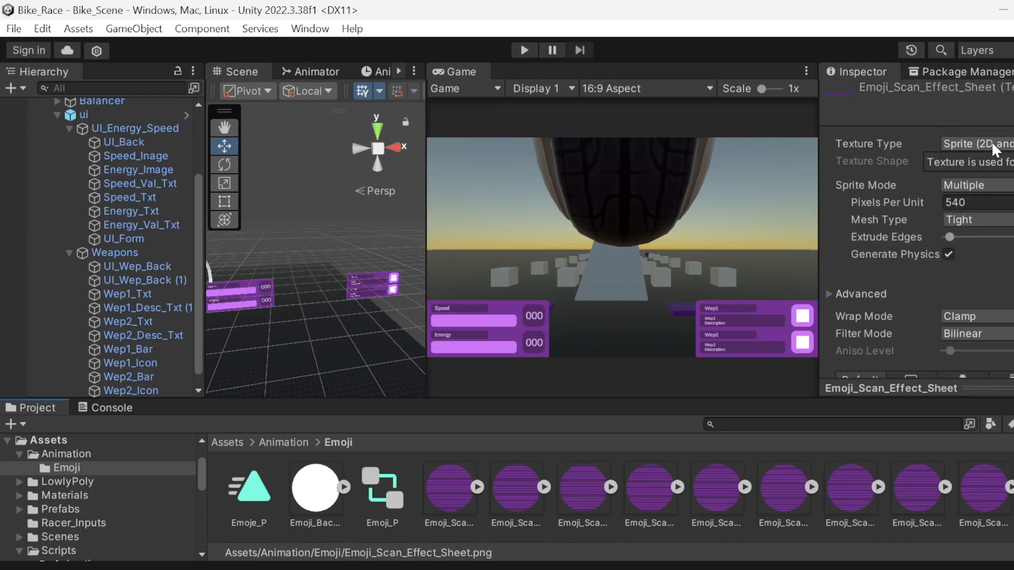
click(974, 143)
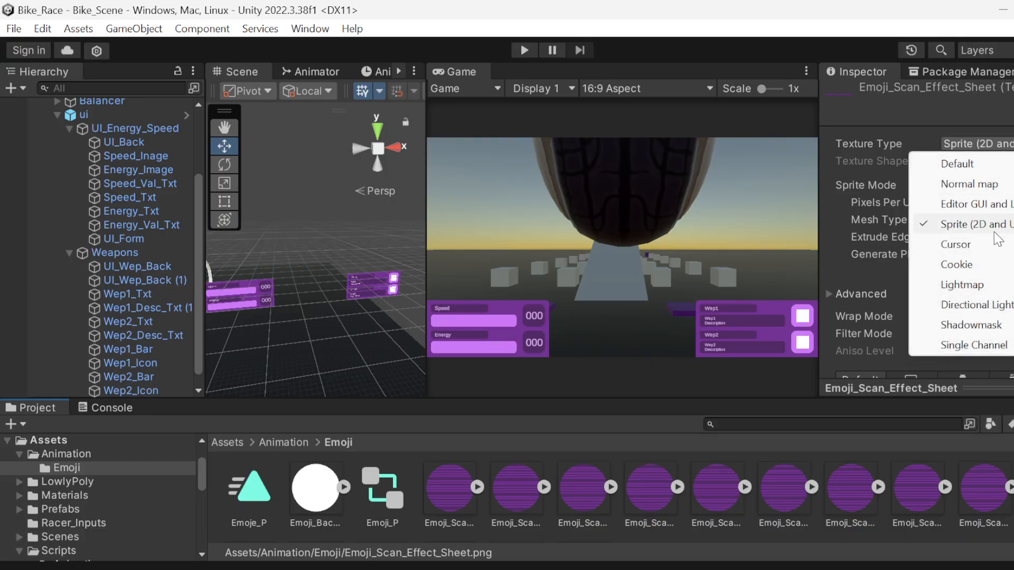
click(919, 104)
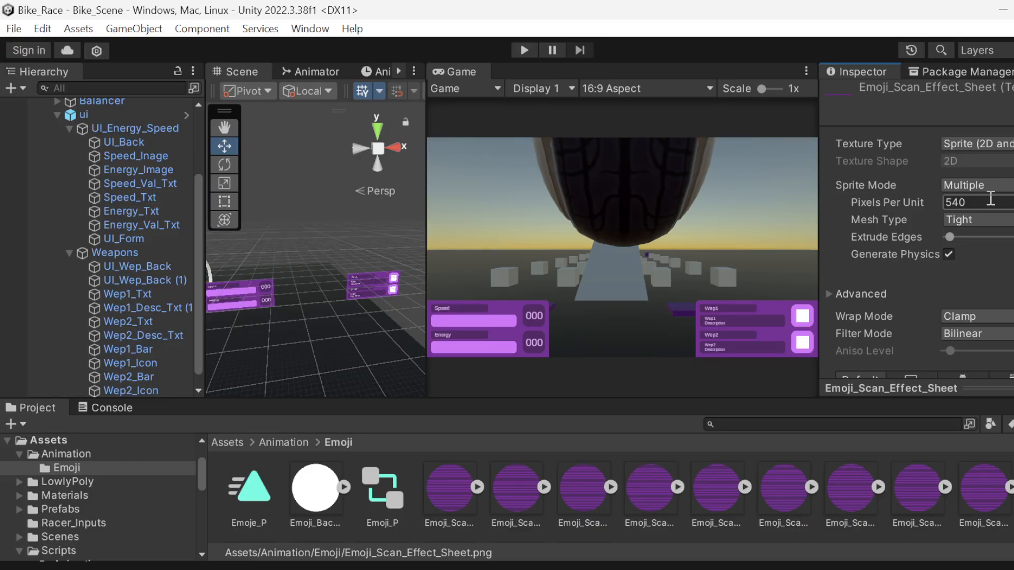
scroll(931, 190, down, 2)
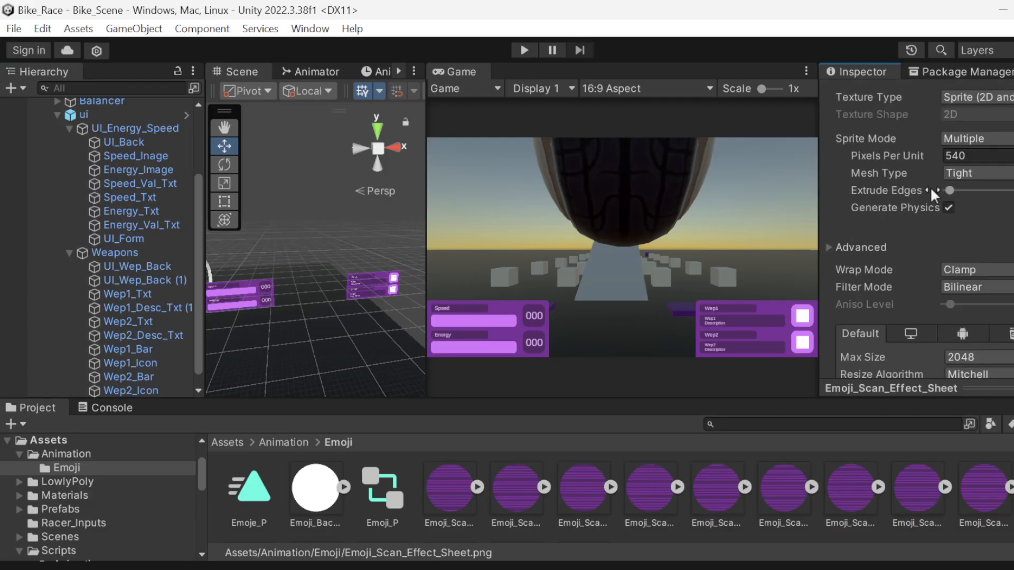
scroll(933, 217, up, 2)
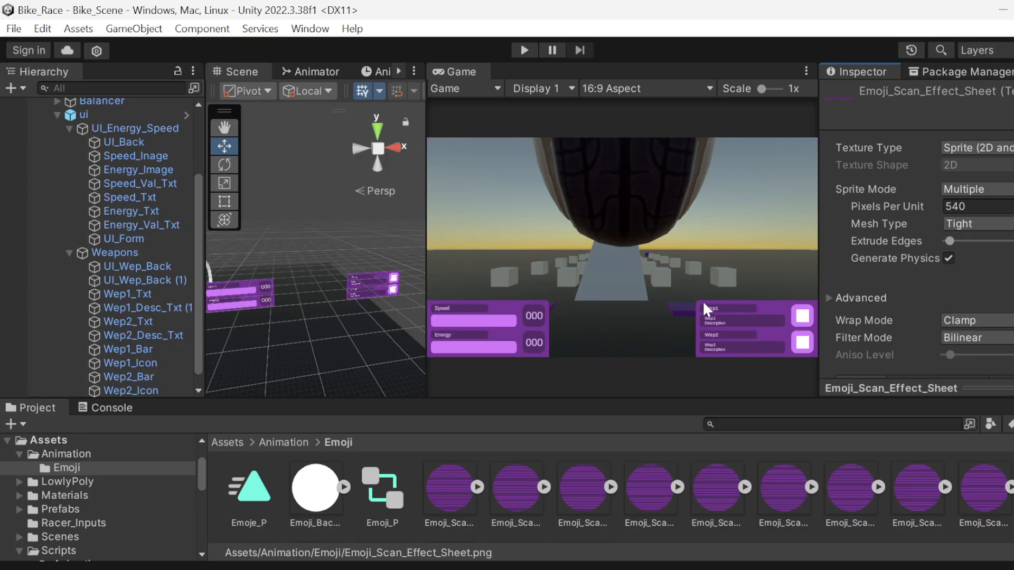
- Run the scene briefly in Play mode to view the emoji on the bike, and stop it
click(522, 50)
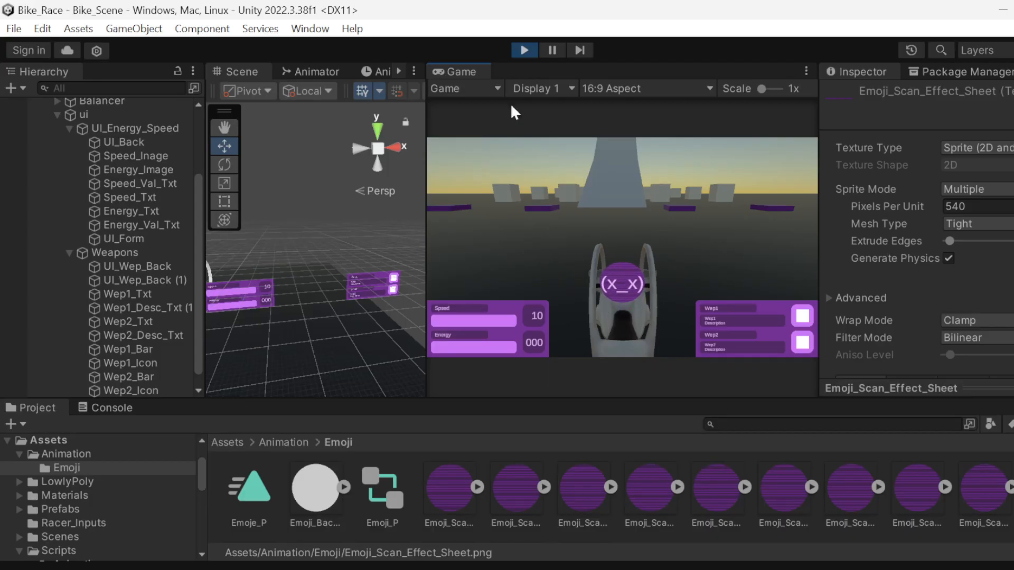
click(522, 52)
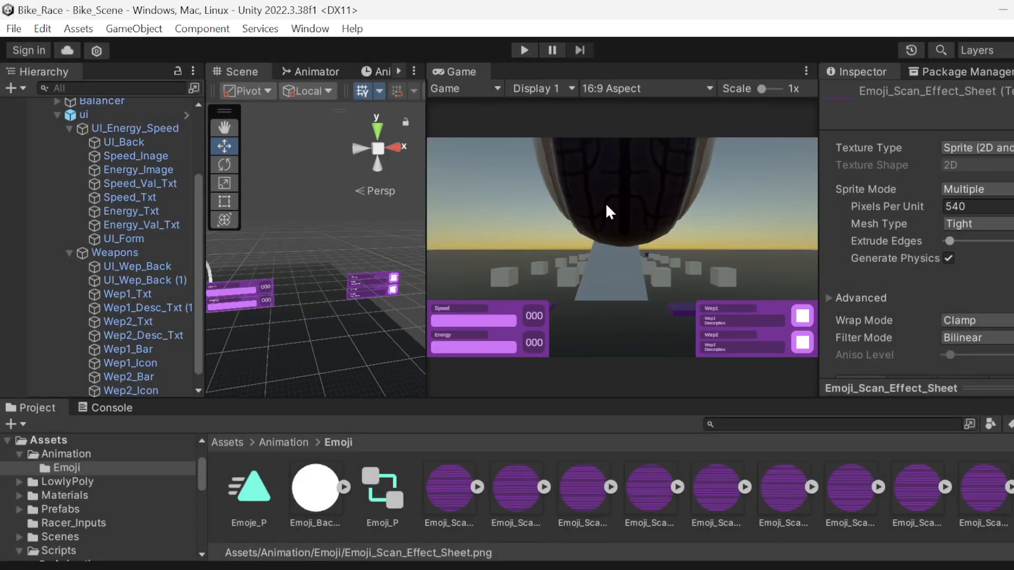
- Select the ui object and expand PlayerCamera, Whole_Bod and Rot_Bod under BikeContainer_4 (1) to locate the emoji object
scroll(141, 258, up, 3)
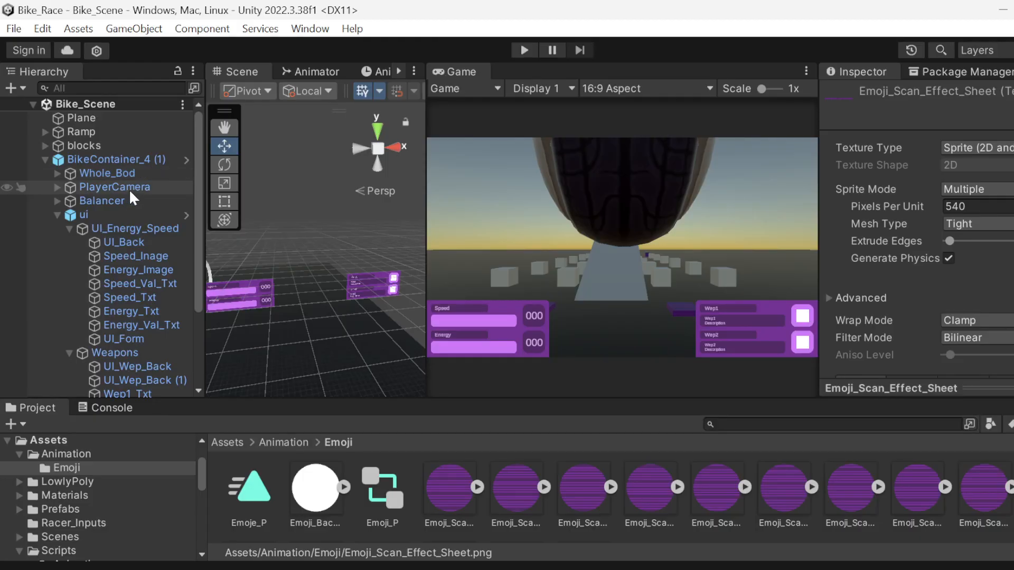
click(127, 212)
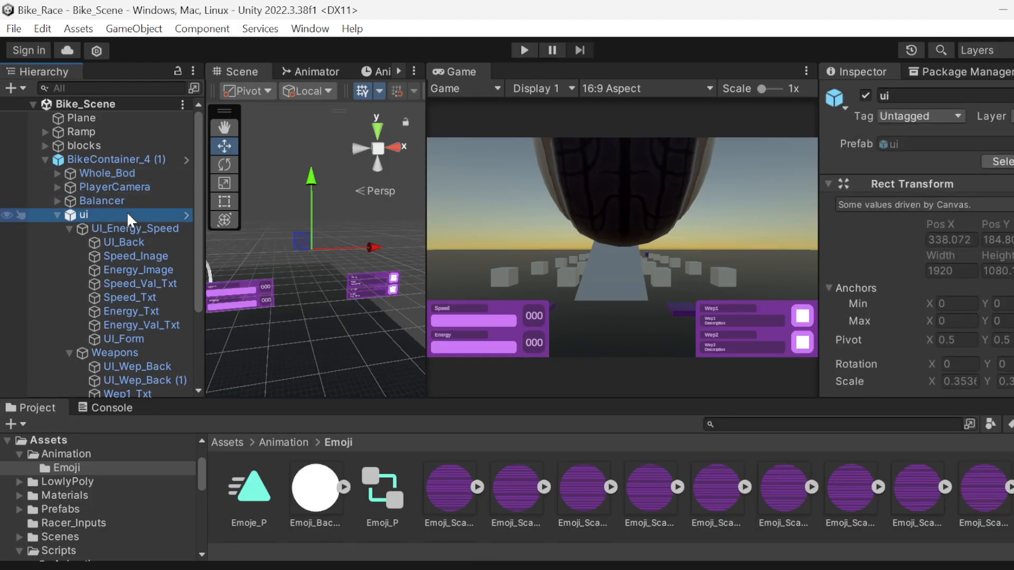
scroll(124, 211, down, 2)
scroll(124, 211, up, 2)
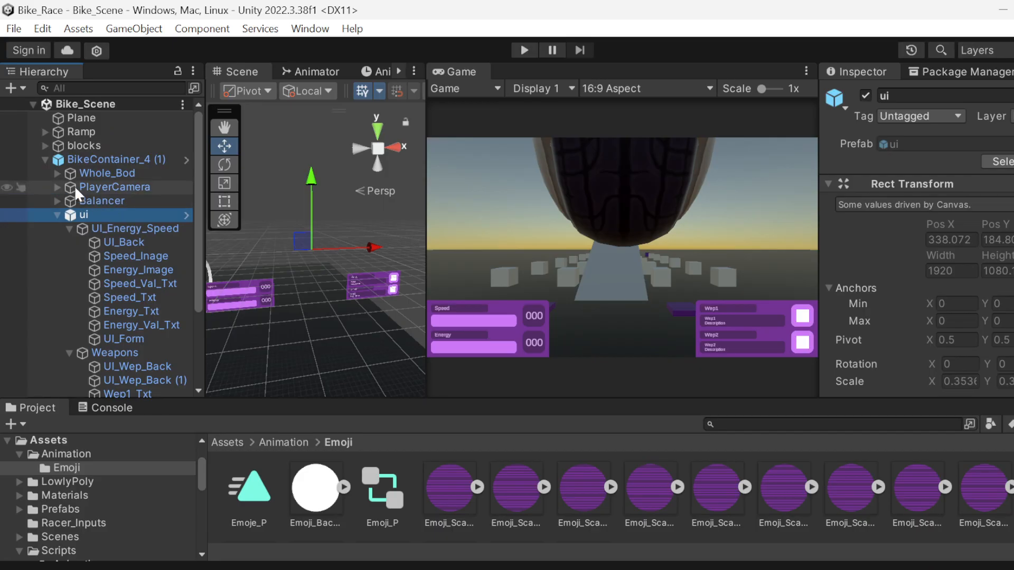
click(55, 187)
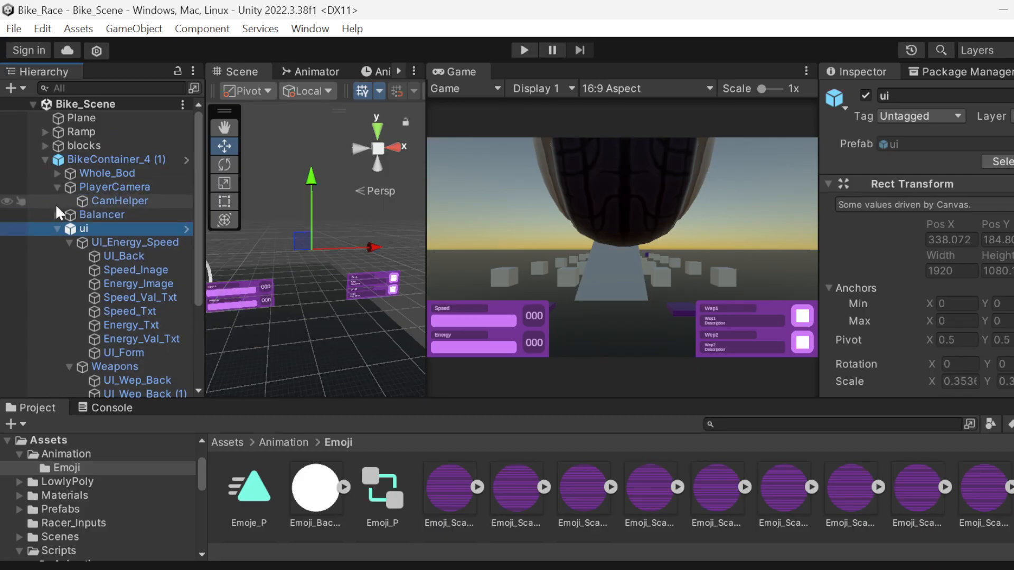
click(56, 188)
click(56, 188)
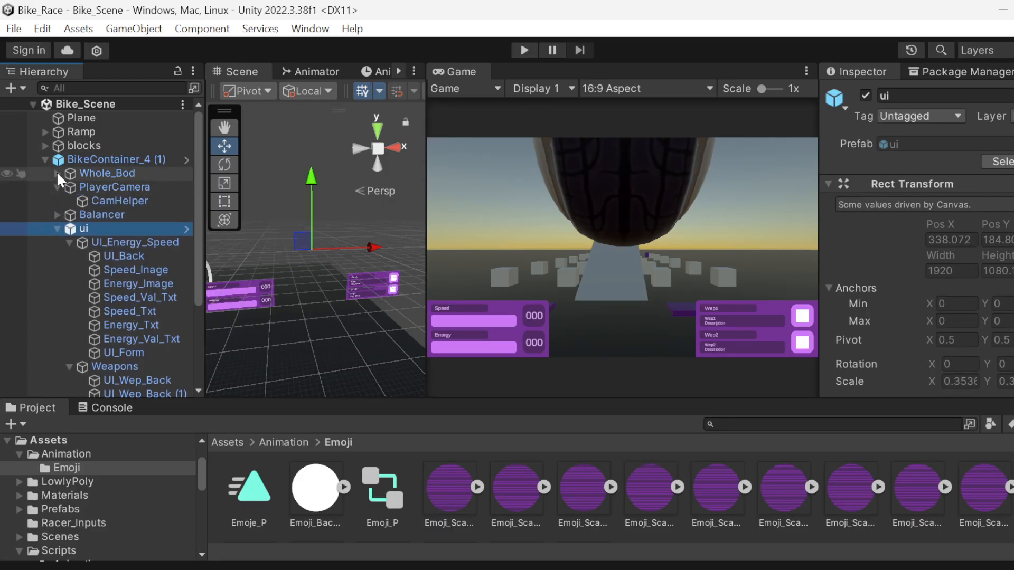
click(56, 173)
click(70, 187)
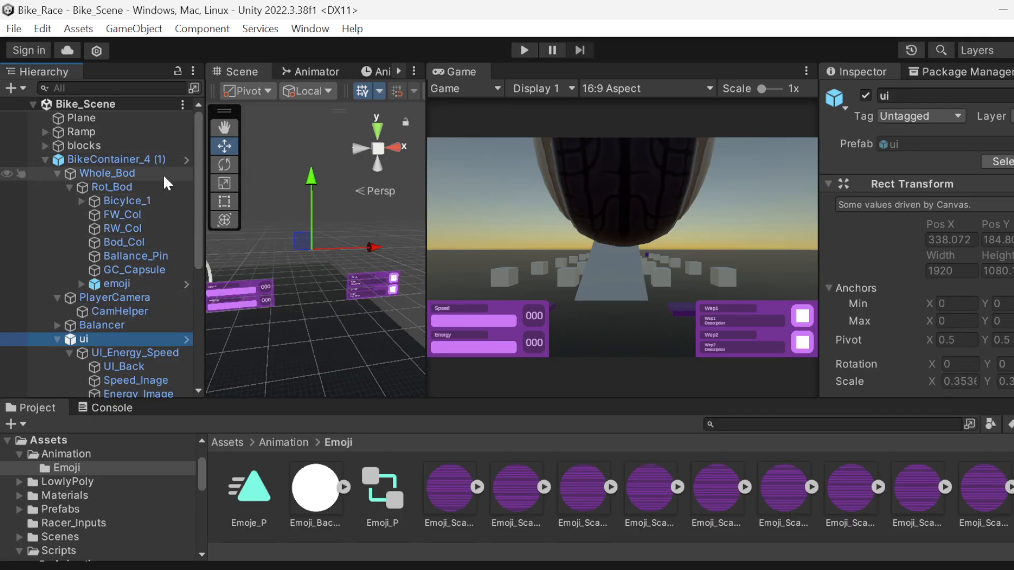
- Expand the bicycle model and the emoji object under Rot_Bod to show their child objects
click(81, 202)
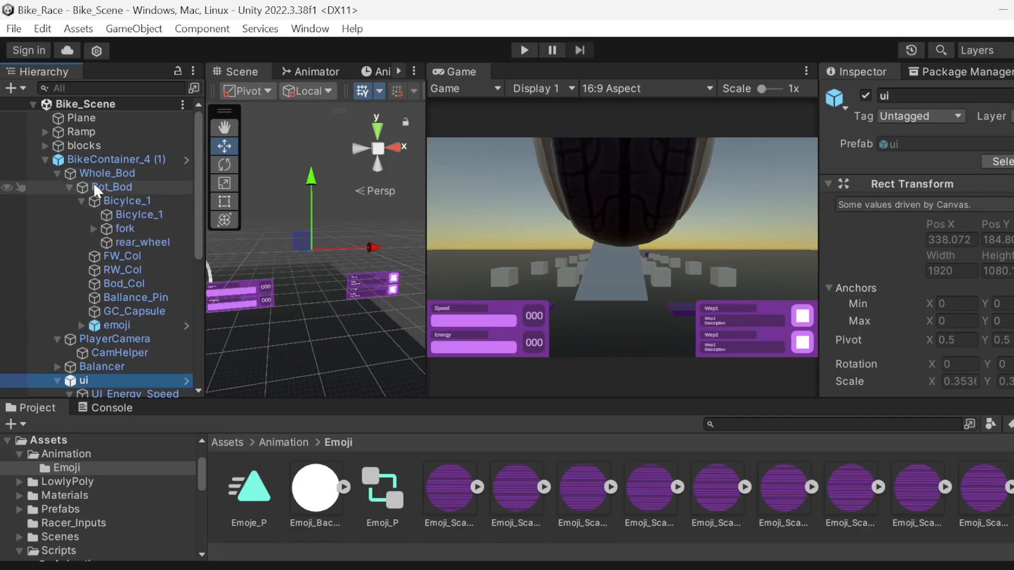
click(117, 188)
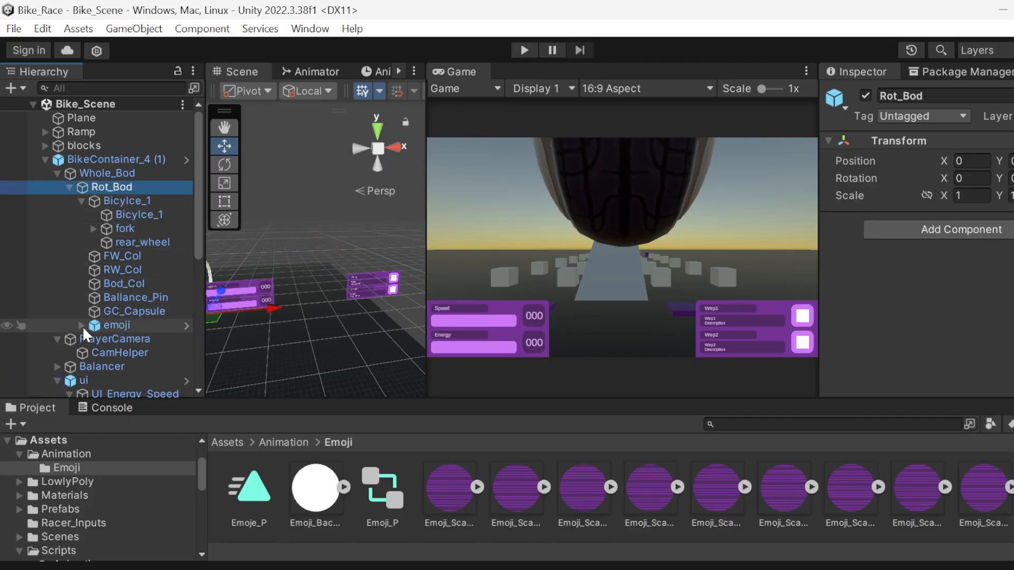
click(65, 187)
click(66, 187)
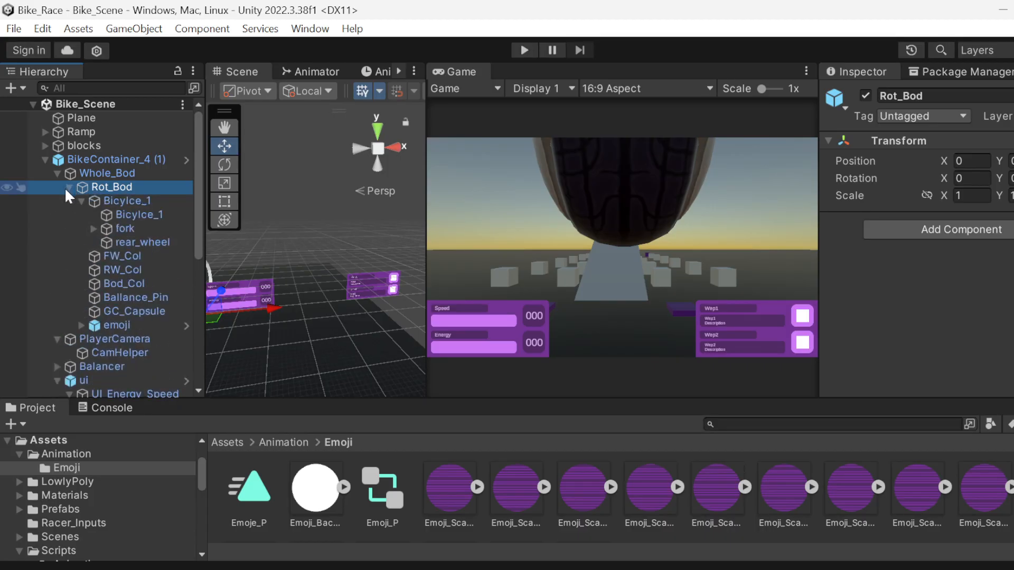
click(80, 325)
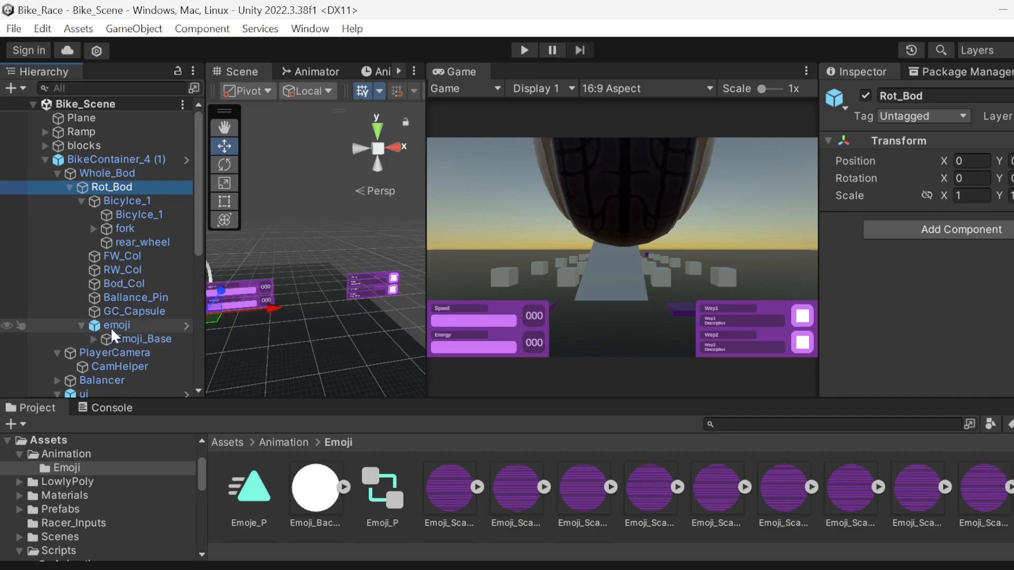
- Select the emoji object and review its Rect Transform, Canvas, Canvas Scaler, Graphic Raycaster and Animator components
click(110, 326)
scroll(904, 190, down, 2)
scroll(904, 190, down, 2)
scroll(892, 198, up, 3)
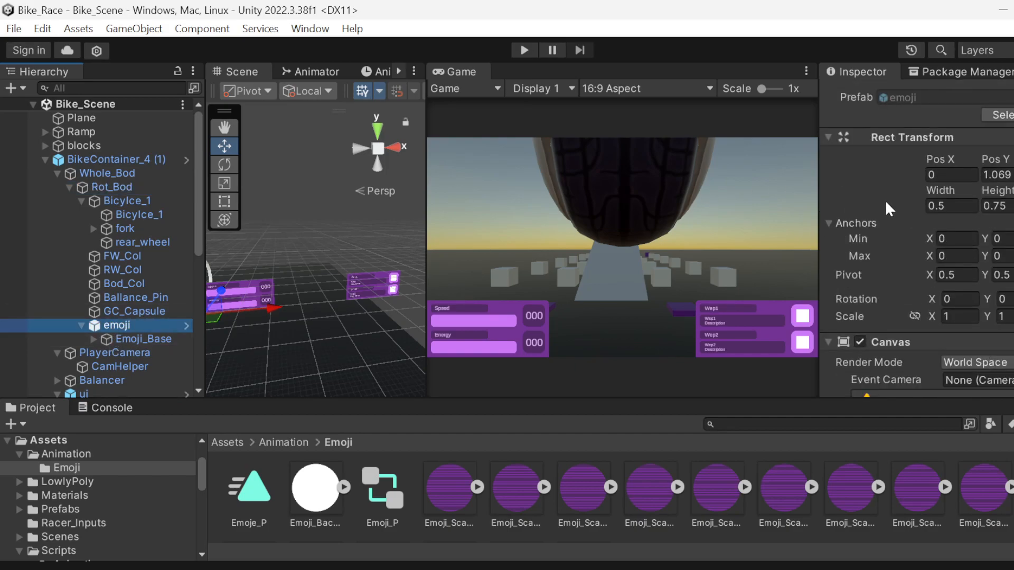
scroll(885, 201, down, 3)
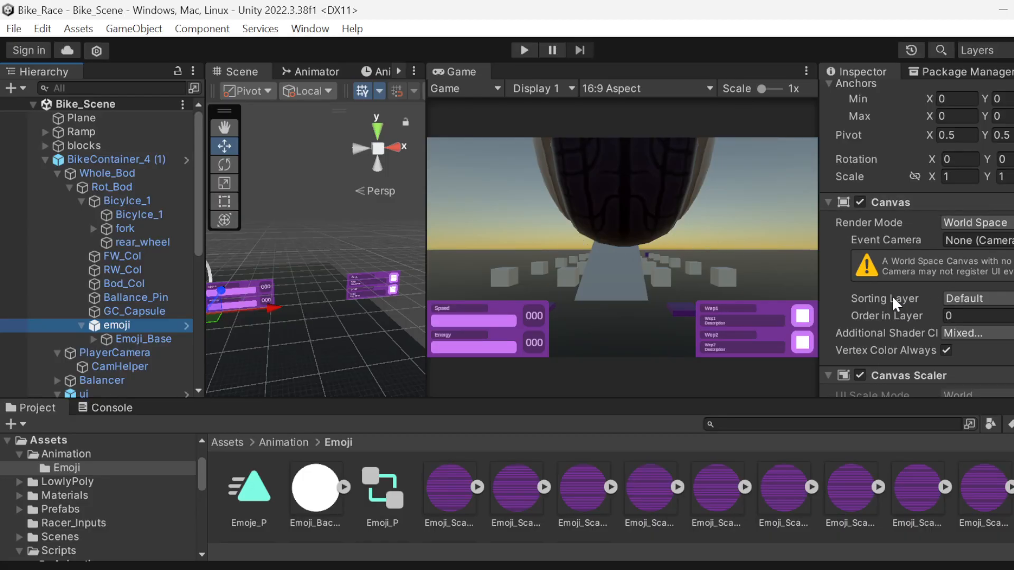
scroll(892, 298, down, 5)
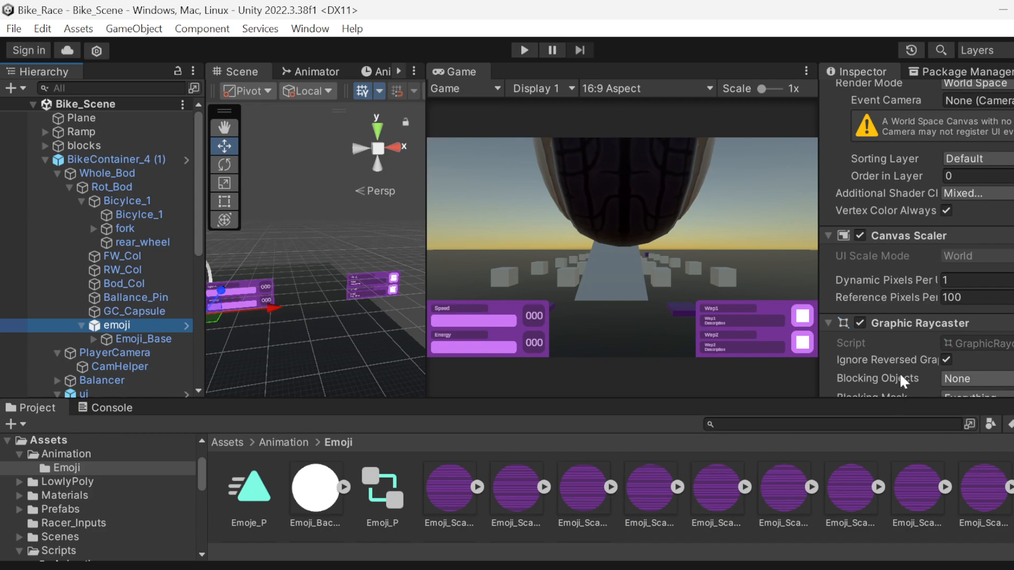
scroll(891, 280, down, 5)
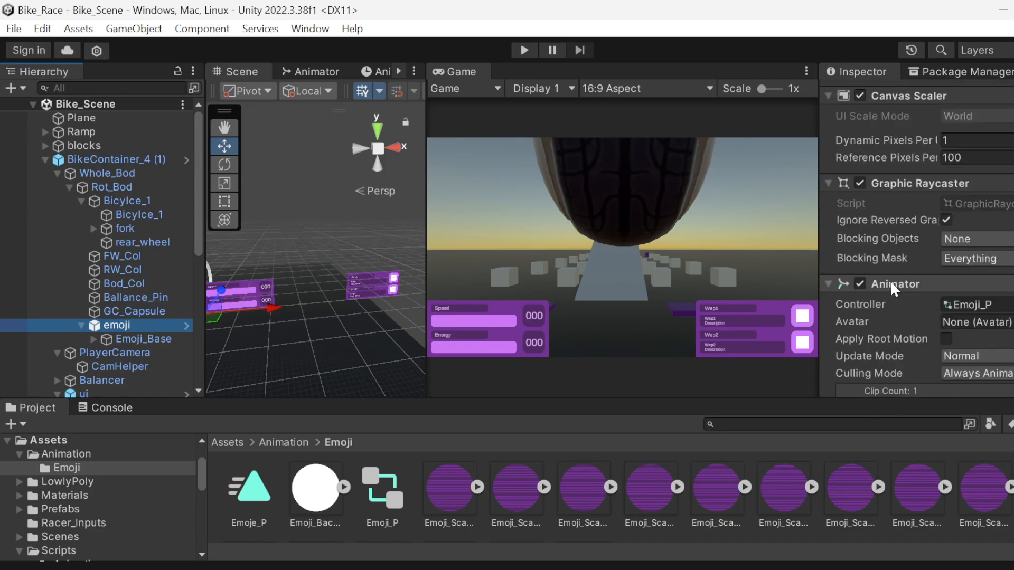
scroll(890, 281, down, 3)
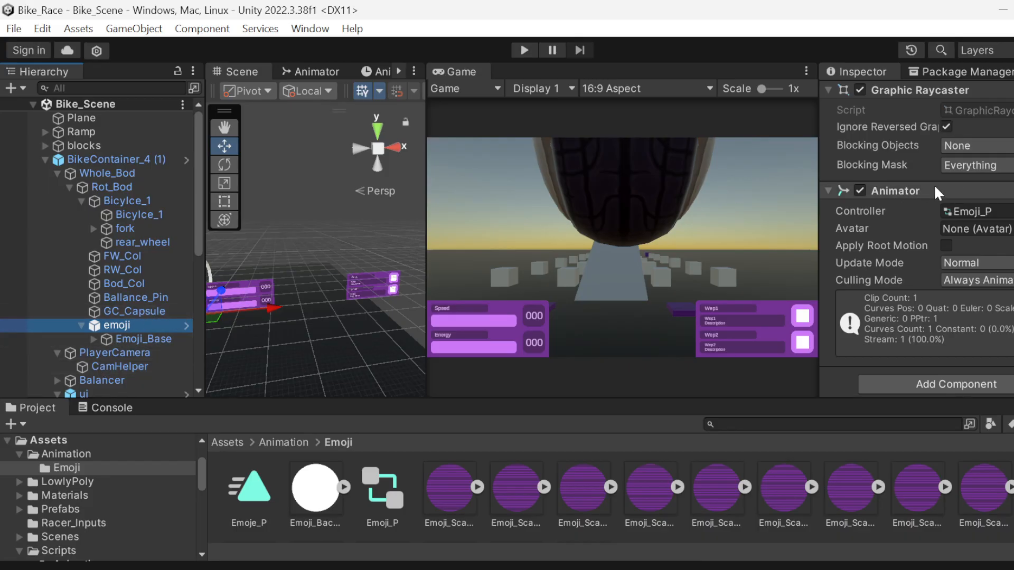
- Locate the Emoji_P controller assigned to the emoji's Animator and open its state graph in a widened Animator view
click(987, 210)
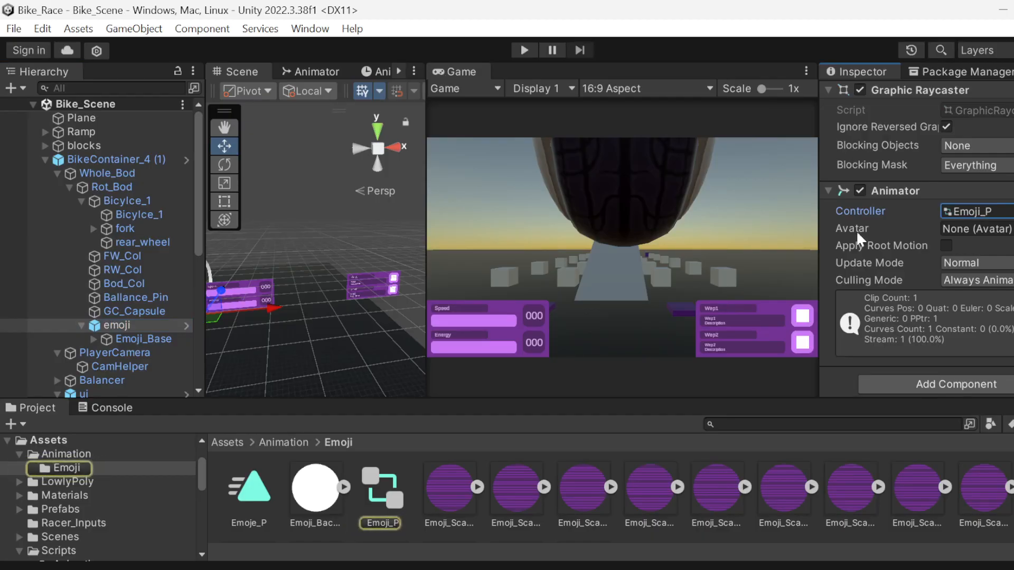
scroll(373, 498, down, 2)
scroll(373, 497, up, 2)
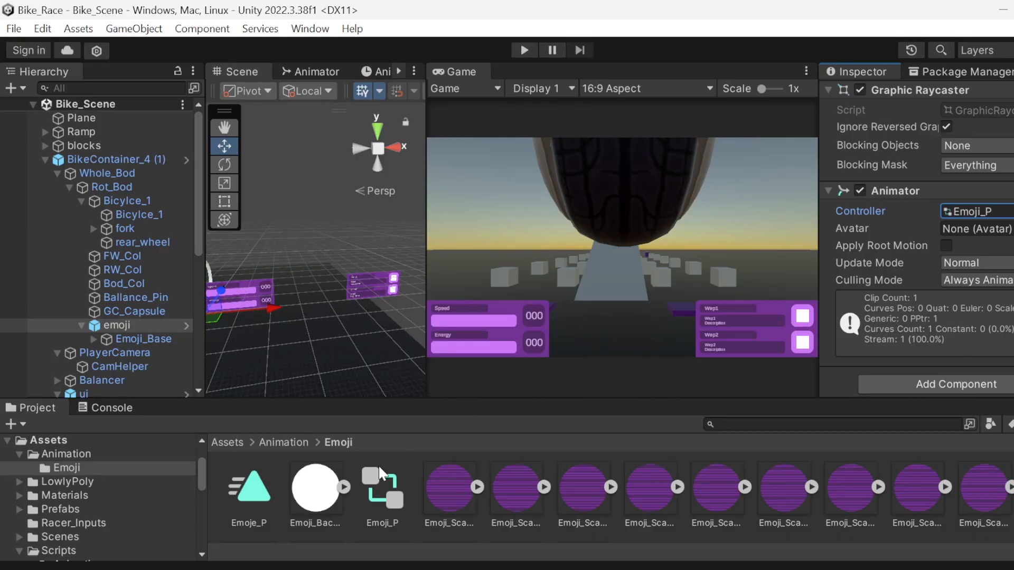
click(379, 499)
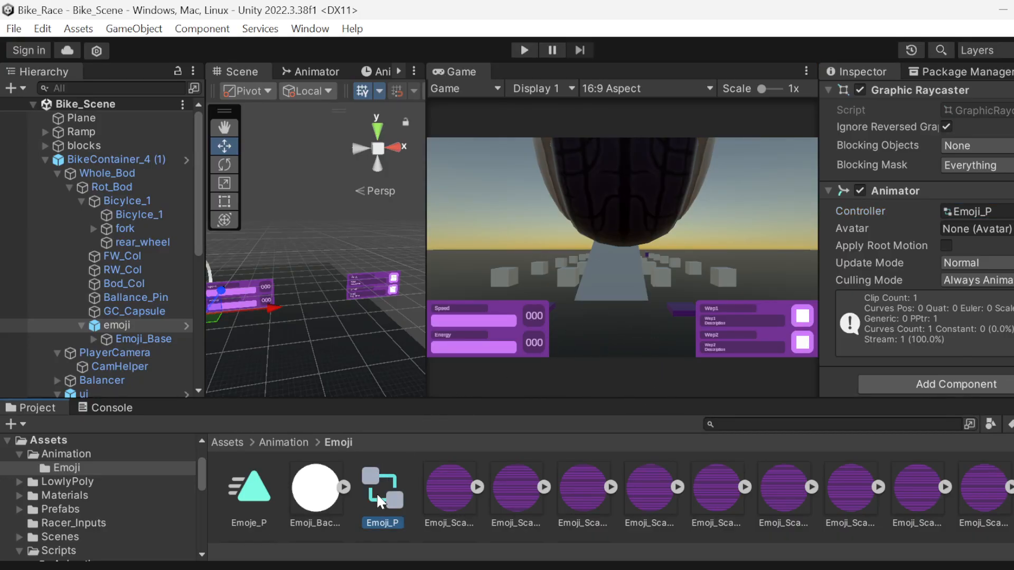
double_click(379, 499)
drag(422, 261, 712, 261)
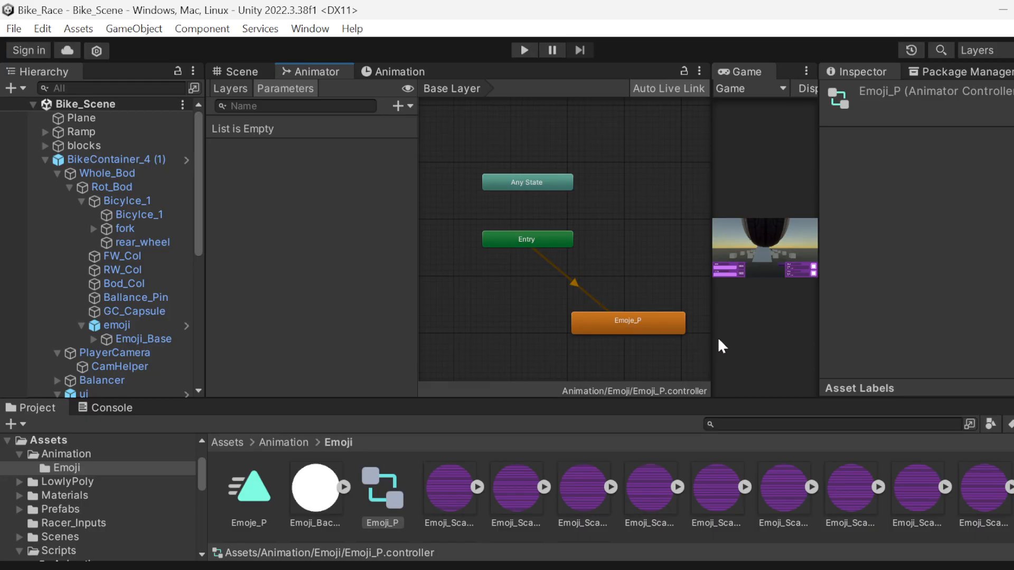
- Adjust the width of the Animator view and select the Emoje_P state to review its motion settings
drag(708, 337, 664, 333)
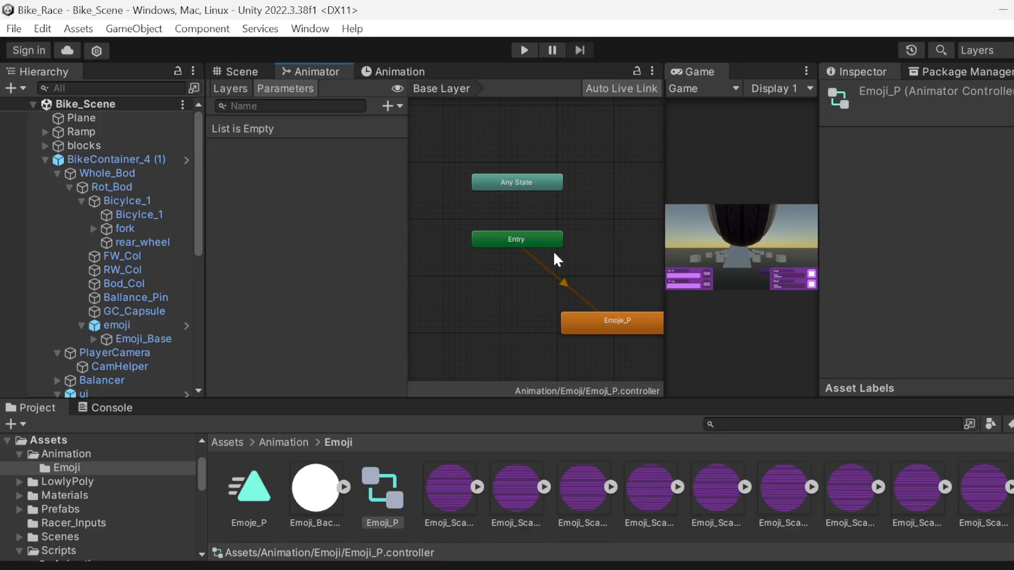
drag(661, 344, 480, 346)
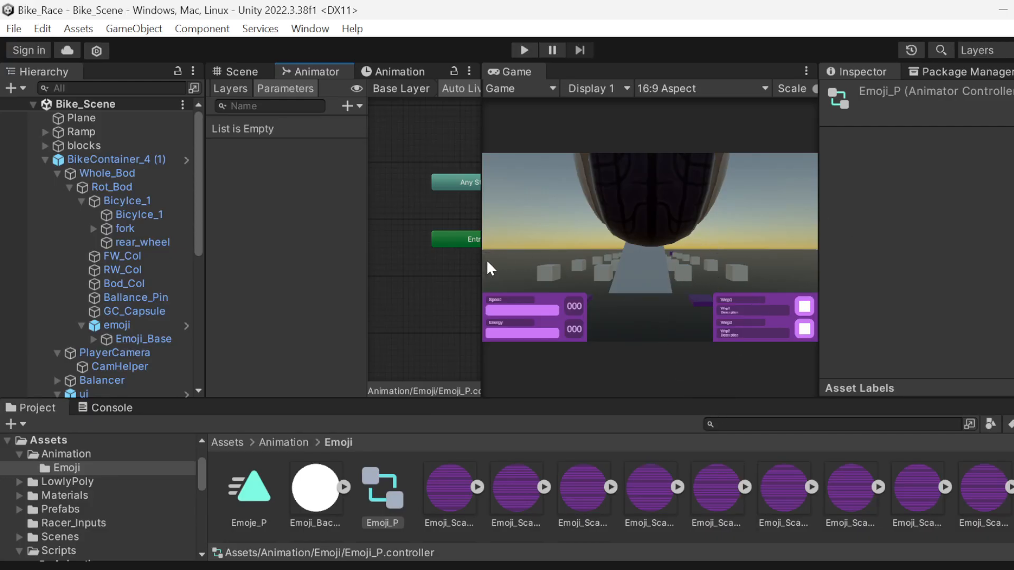
drag(482, 226, 653, 220)
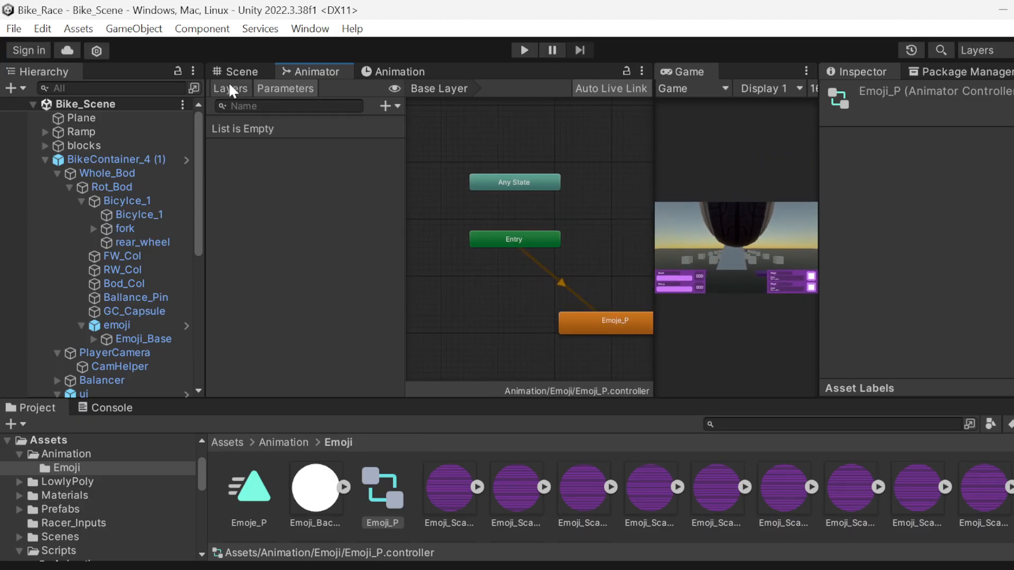
click(616, 319)
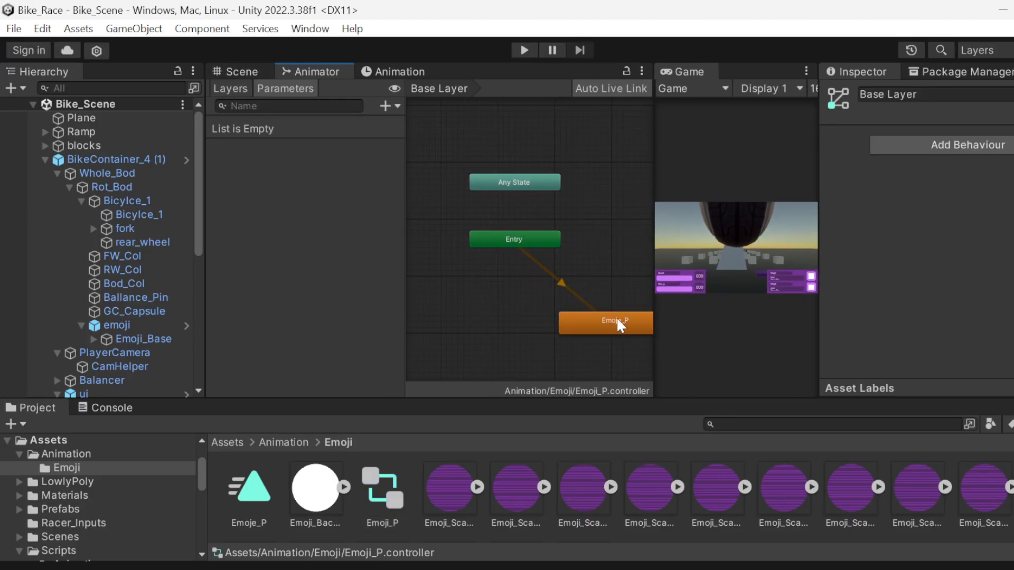
click(635, 330)
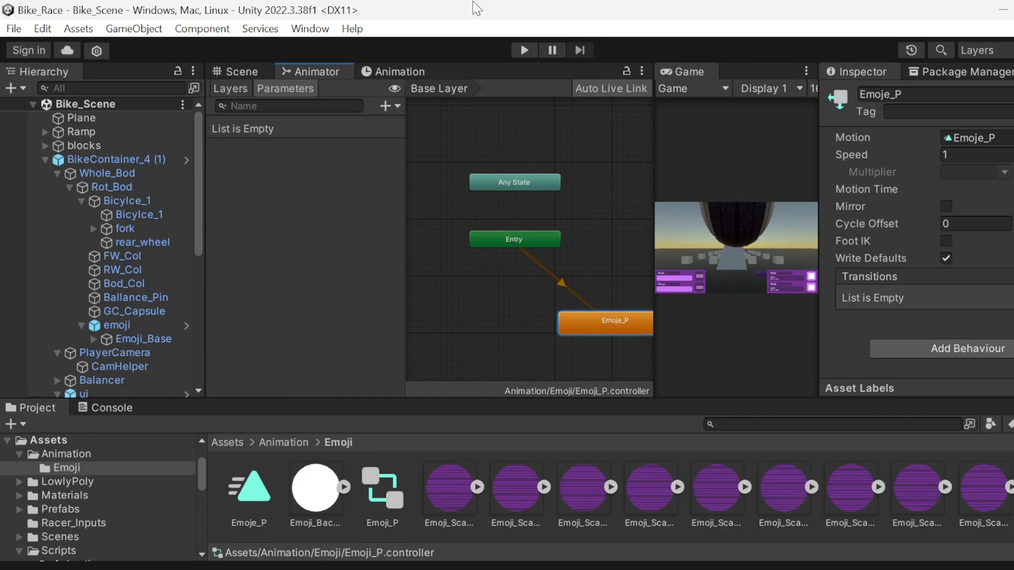
- Return to the Scene view, widen the Game view and enlarge the Project window to show the Emoji folder's assets
click(232, 74)
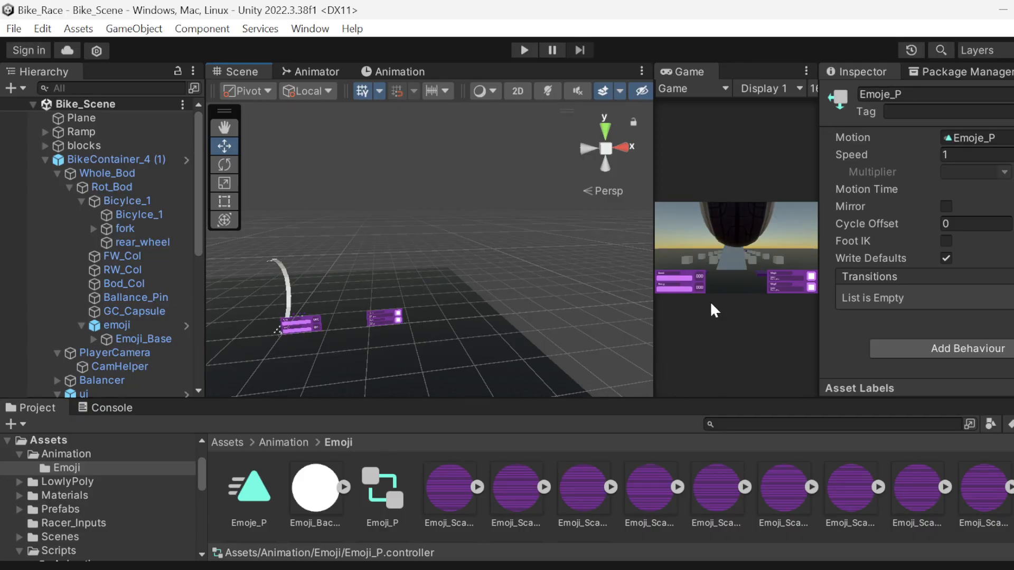
drag(651, 329, 456, 299)
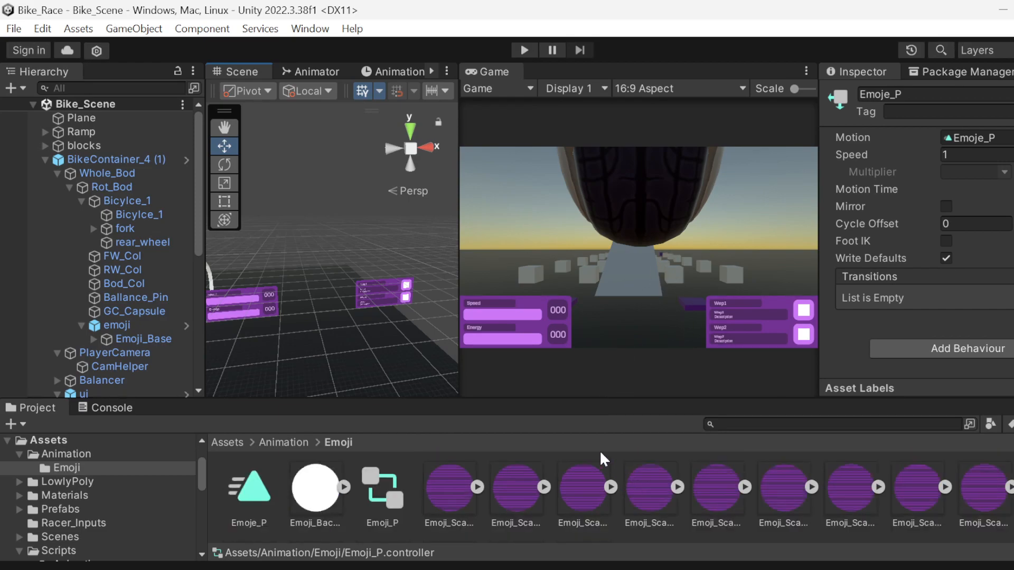
drag(599, 401, 596, 204)
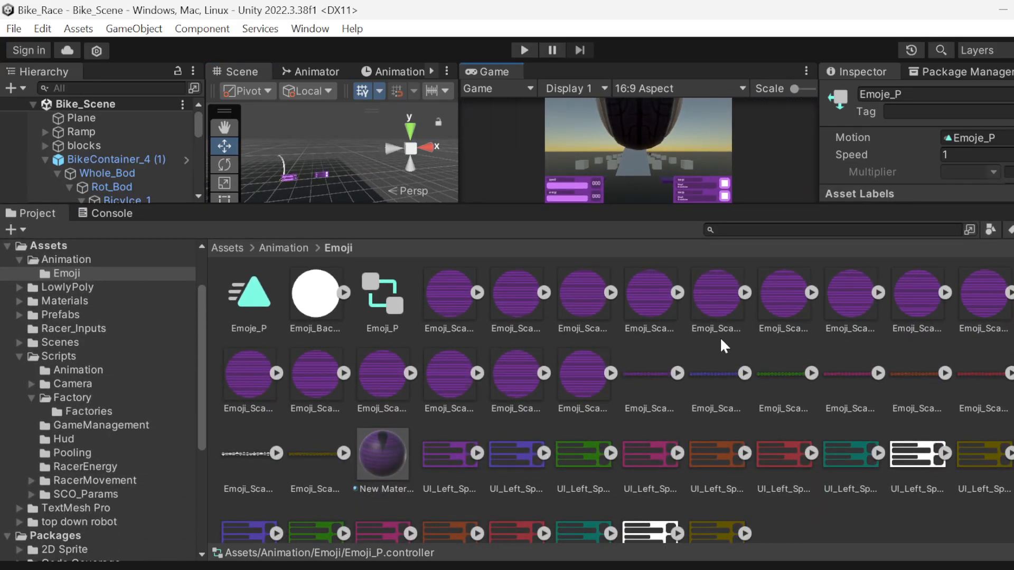
- Select all 16 individual scan effect frames, and expand Emoji_Scan_Effect_Sheet to compare them with its sliced sprites
click(466, 309)
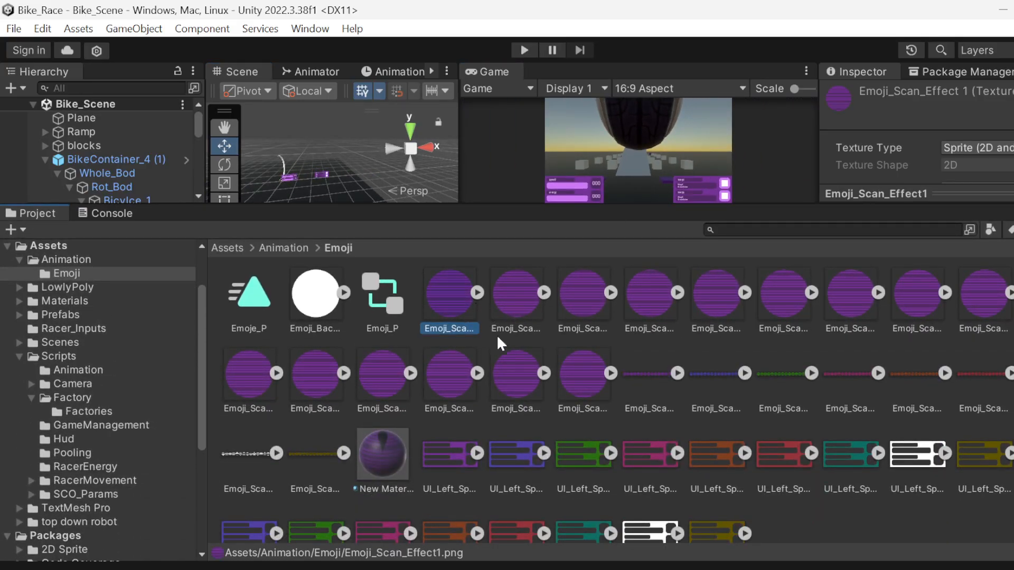
shift+click(596, 381)
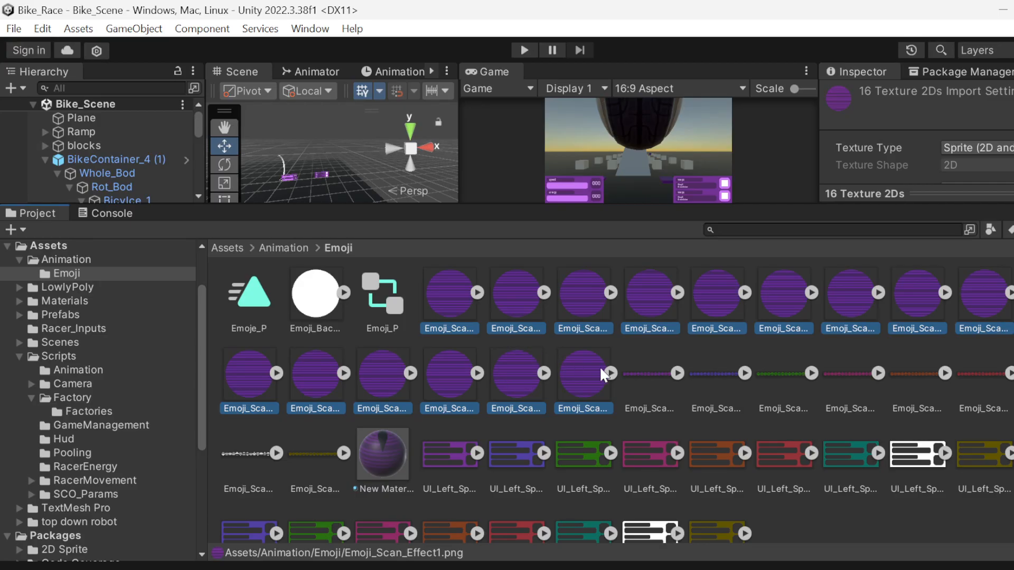
click(648, 369)
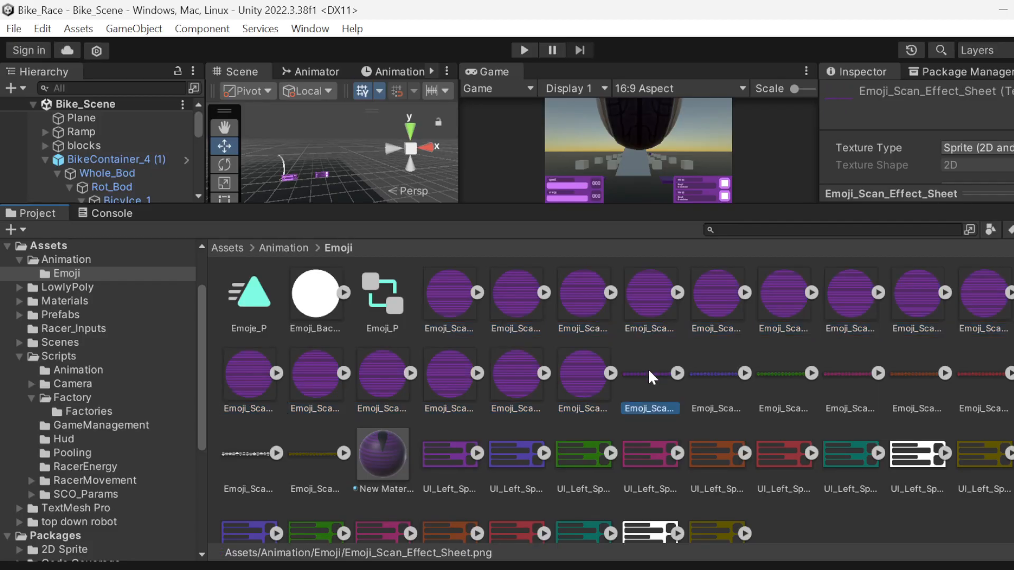
click(676, 373)
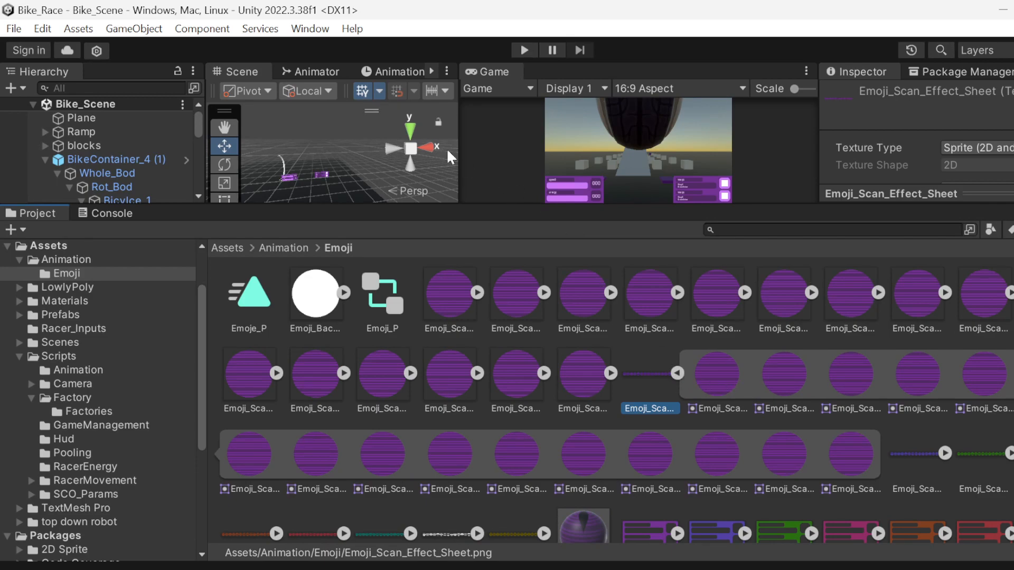
- Shrink the Project window and review the import settings of Emoji_Scan_Effect_Sheet down to its compression options
drag(462, 155, 508, 176)
click(641, 368)
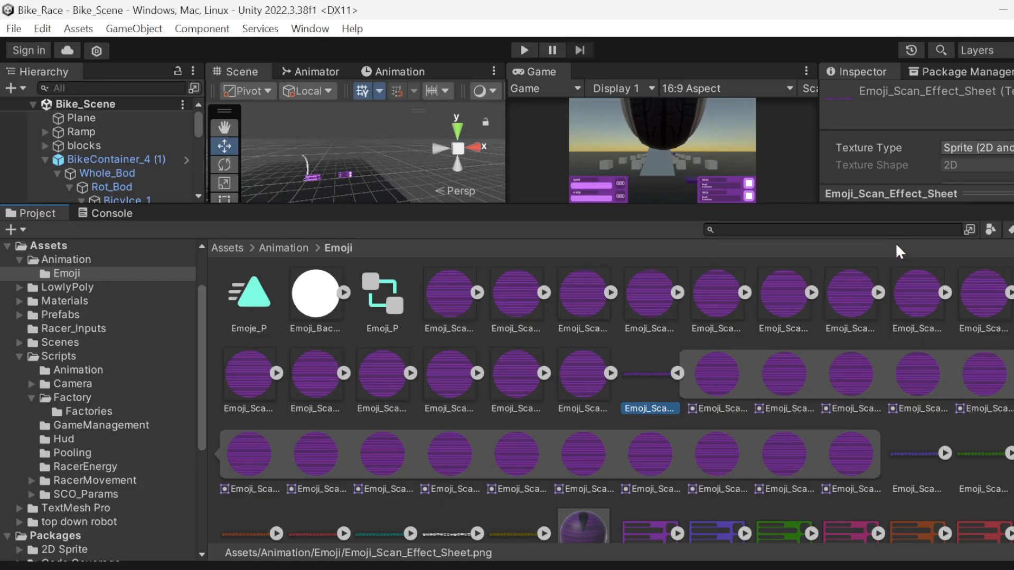
scroll(913, 120, down, 3)
drag(706, 206, 787, 449)
scroll(881, 298, down, 3)
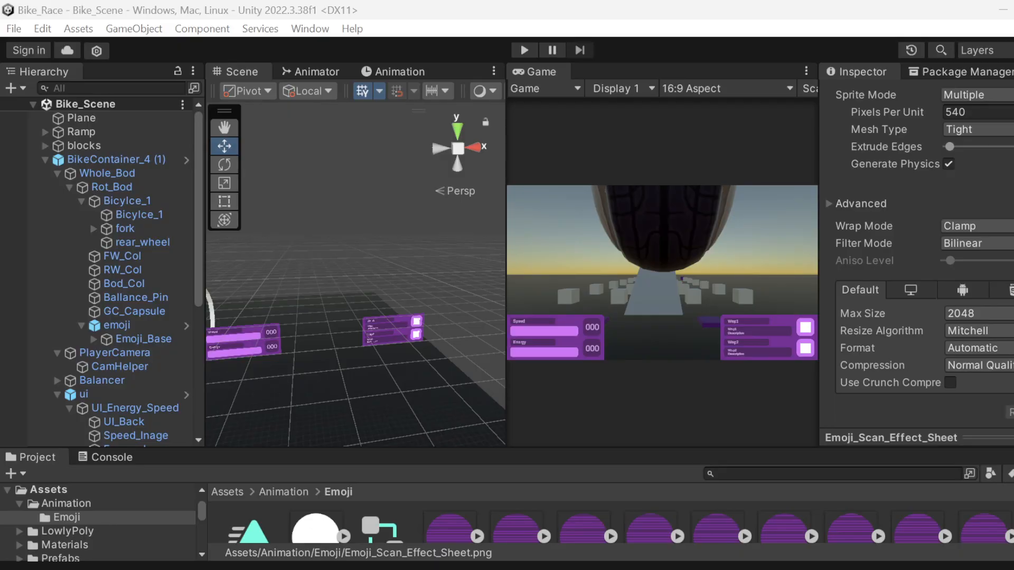
- Dock the Sprite Editor beside the Game view and select Emoji_Scan_Effect_Sheet in a slightly enlarged Project window
drag(475, 254, 621, 80)
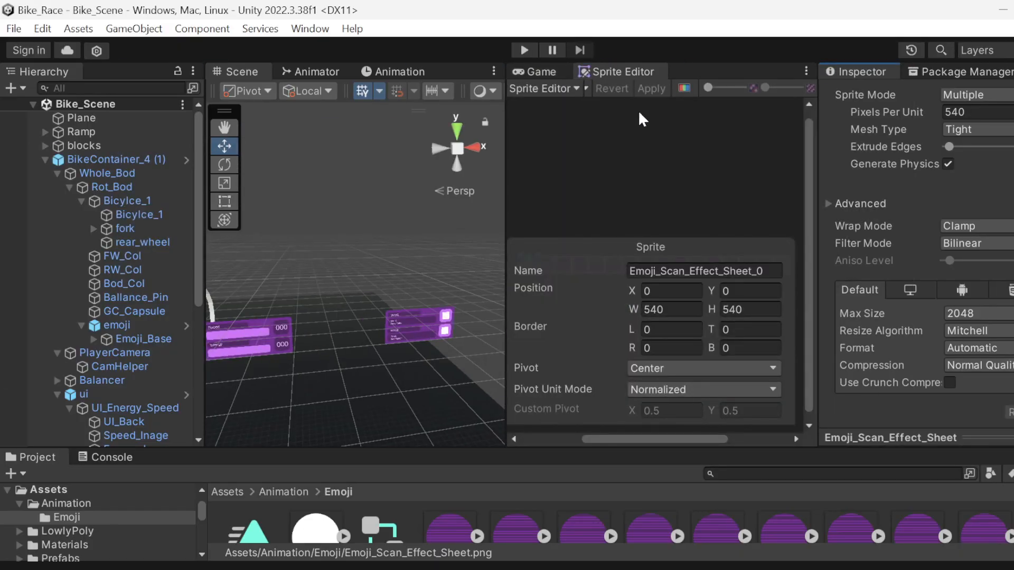
scroll(720, 501, down, 2)
drag(720, 500, 649, 515)
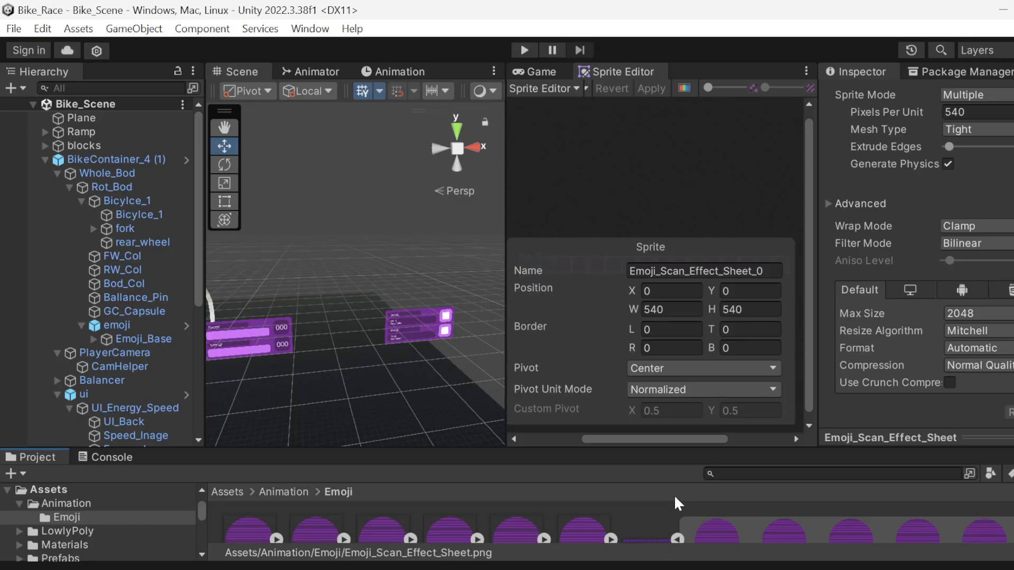
drag(612, 447, 613, 381)
click(649, 474)
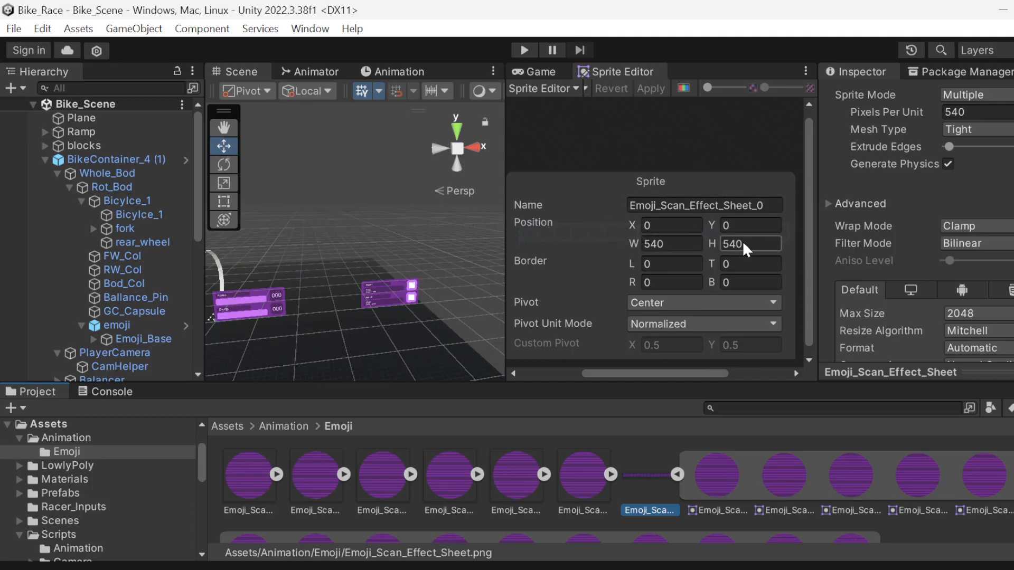
- View the single frame Emoji_Scan_Effect16, followed by Emoji_Scan_Effect_Sheet_Green, in the Sprite Editor
click(592, 457)
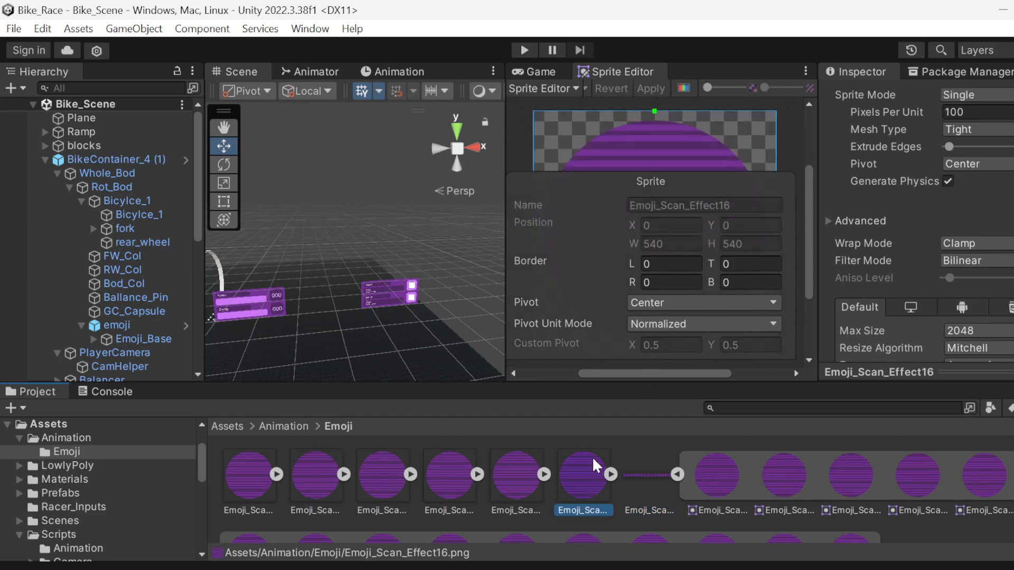
scroll(591, 456, down, 1)
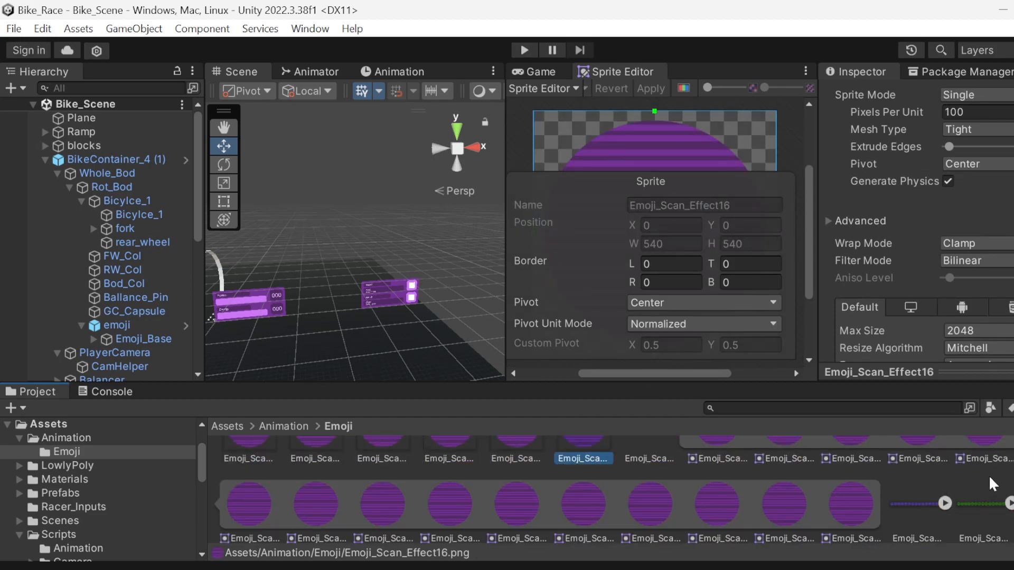
scroll(994, 512, down, 1)
click(980, 500)
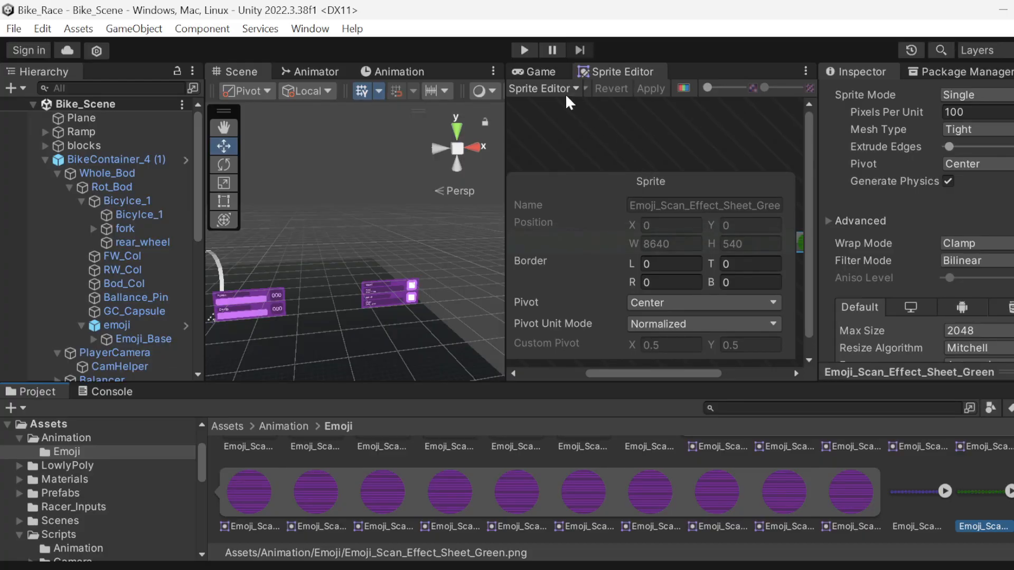
- Check the Sprite Editor's available editing modes and widen the Sprite Editor at the expense of the Scene view
click(579, 88)
click(773, 128)
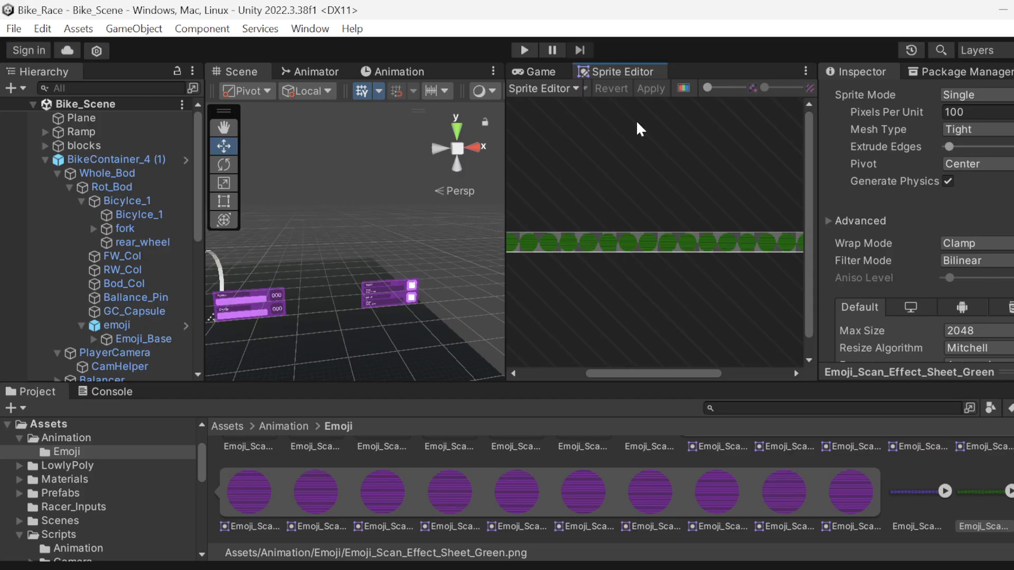
click(574, 88)
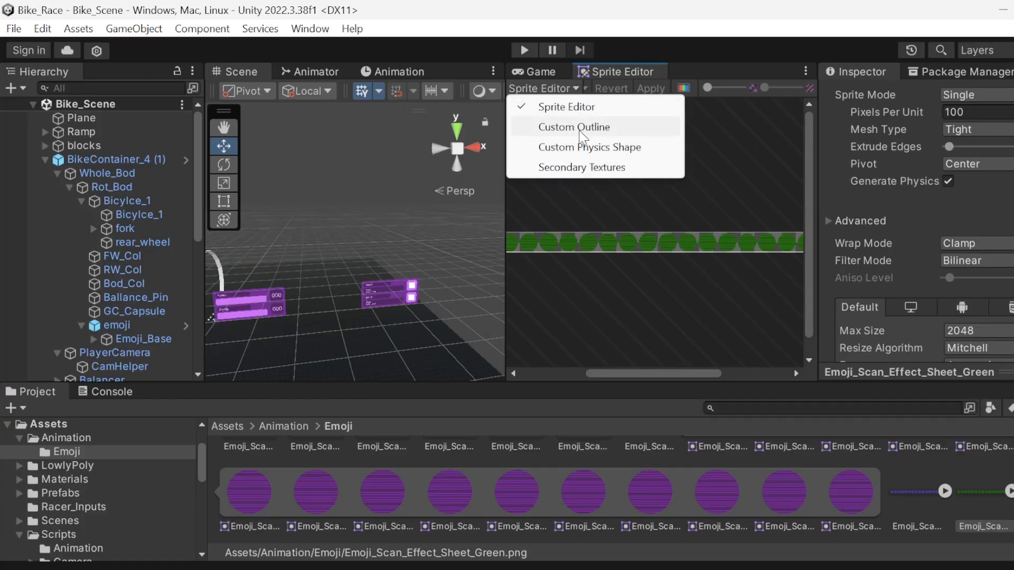
click(669, 153)
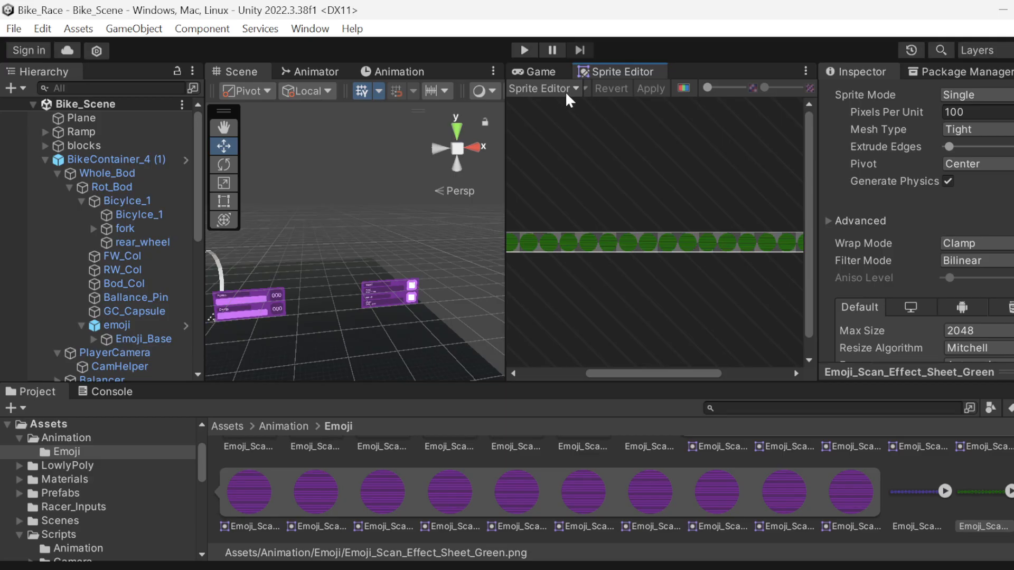
drag(505, 169, 346, 180)
click(545, 240)
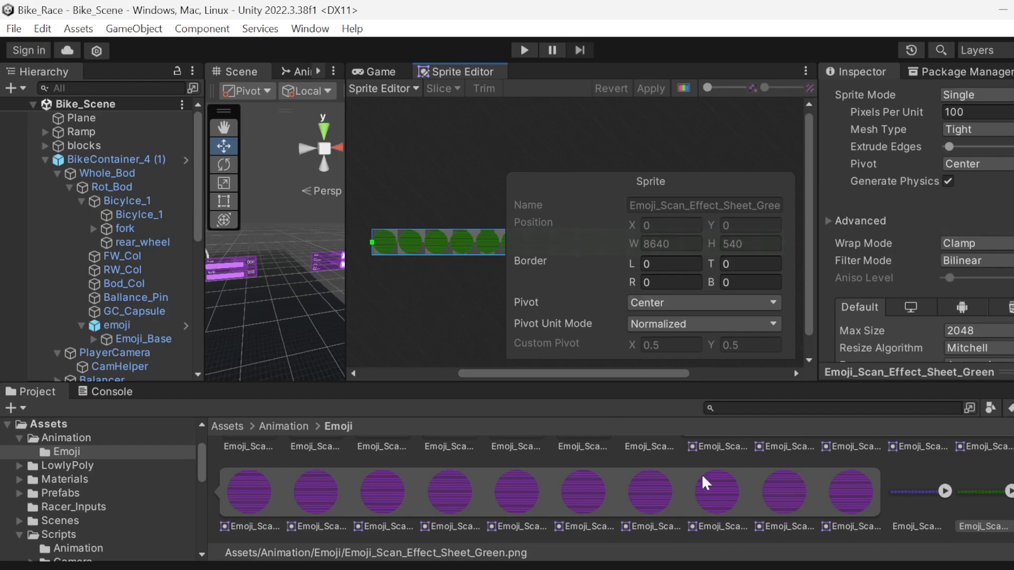
- Compare Emoji_Scan_Effect_Sheet_Green with Emoji_Scan_Effect_Sheet_Majenta in the Sprite Editor, ending on the whole green sheet
click(968, 487)
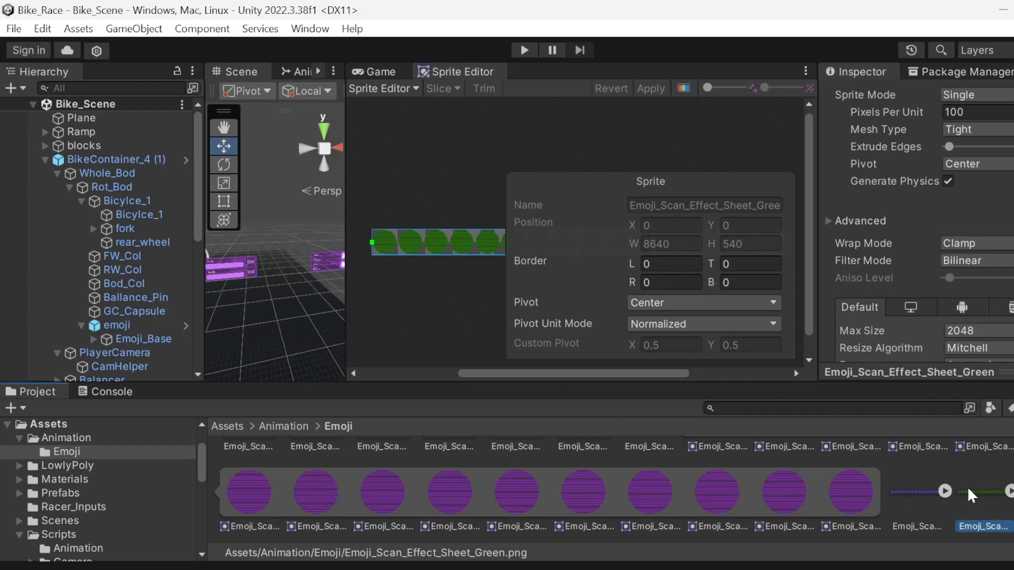
click(1013, 491)
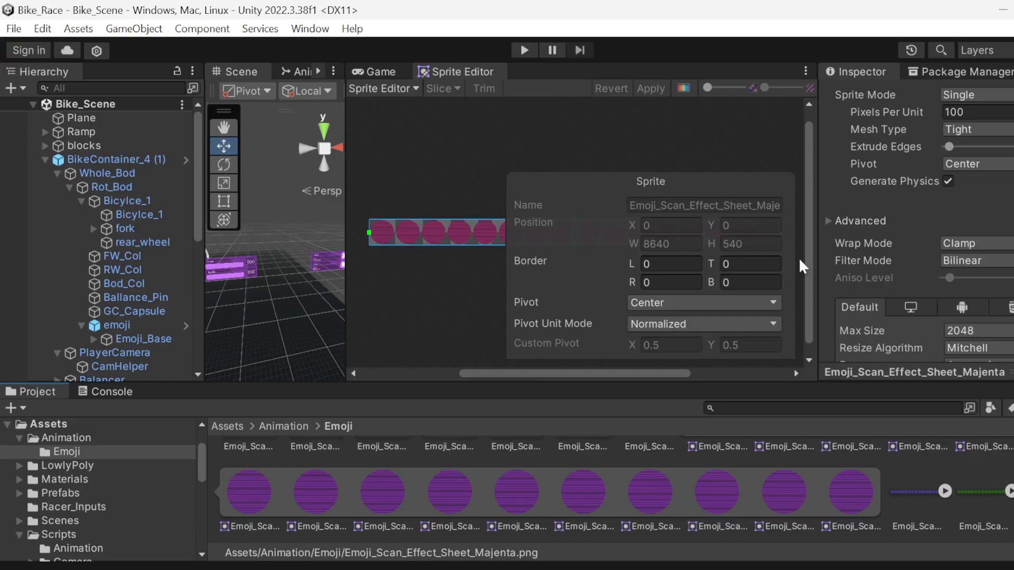
click(980, 501)
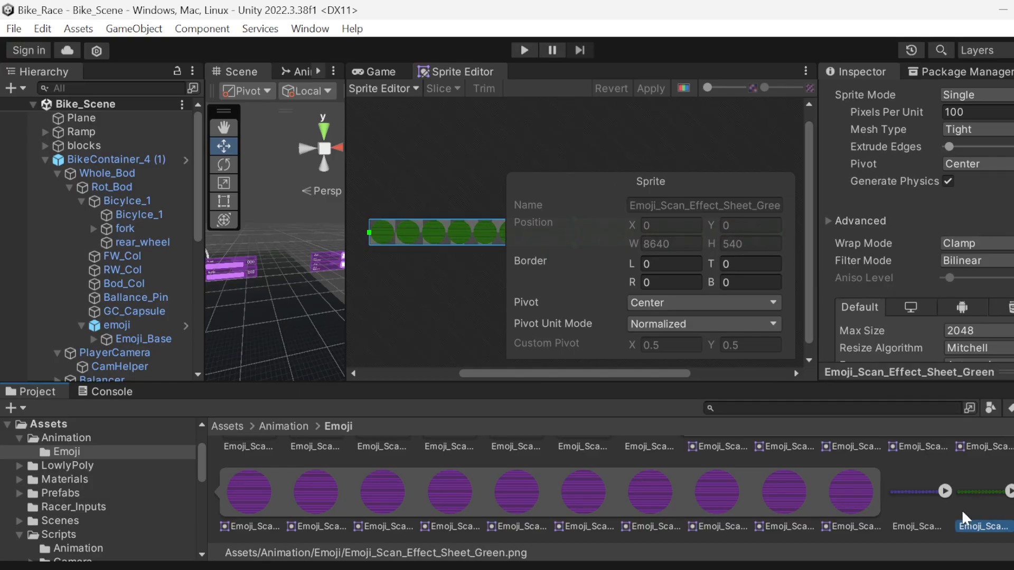
click(705, 136)
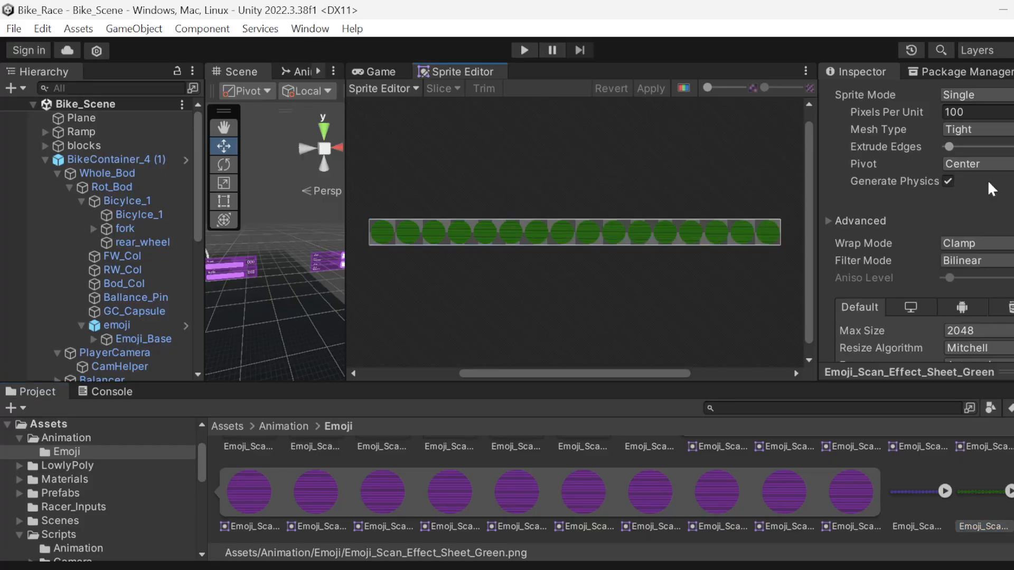
- Review the Sprite Mode and Texture Type choices in the import settings of Emoji_Scan_Effect_Sheet_Green
scroll(932, 238, up, 3)
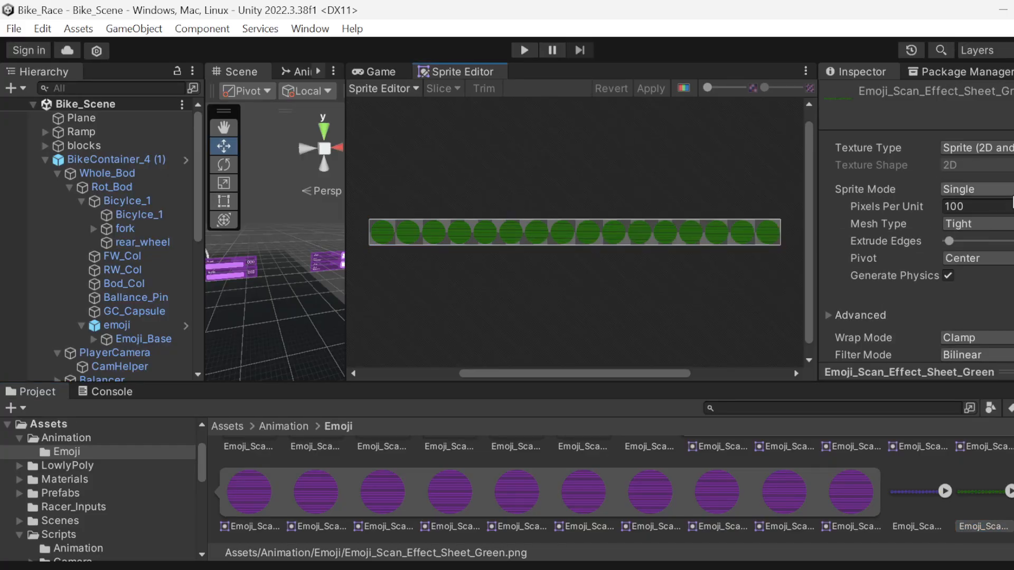
click(1011, 190)
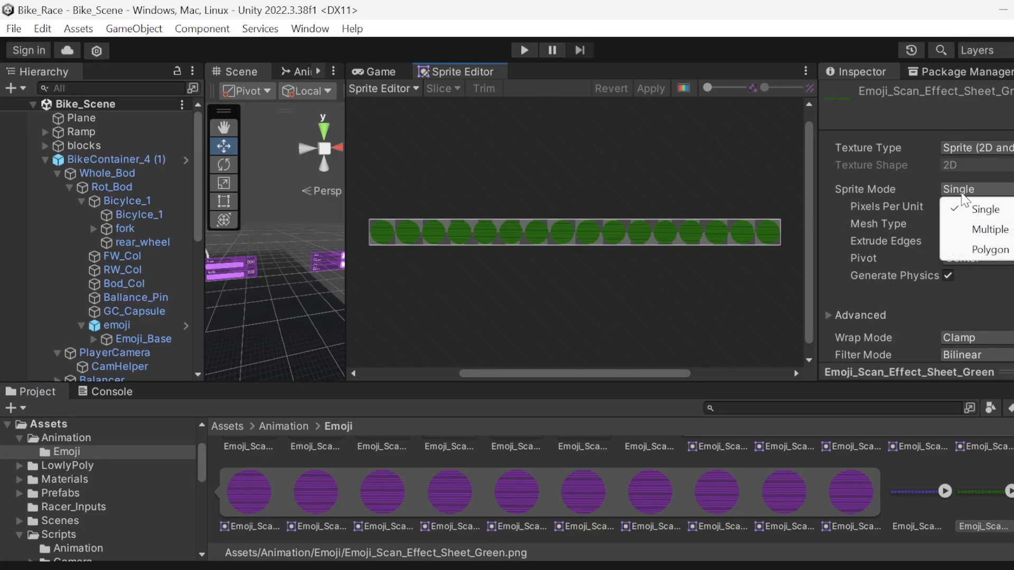
click(907, 149)
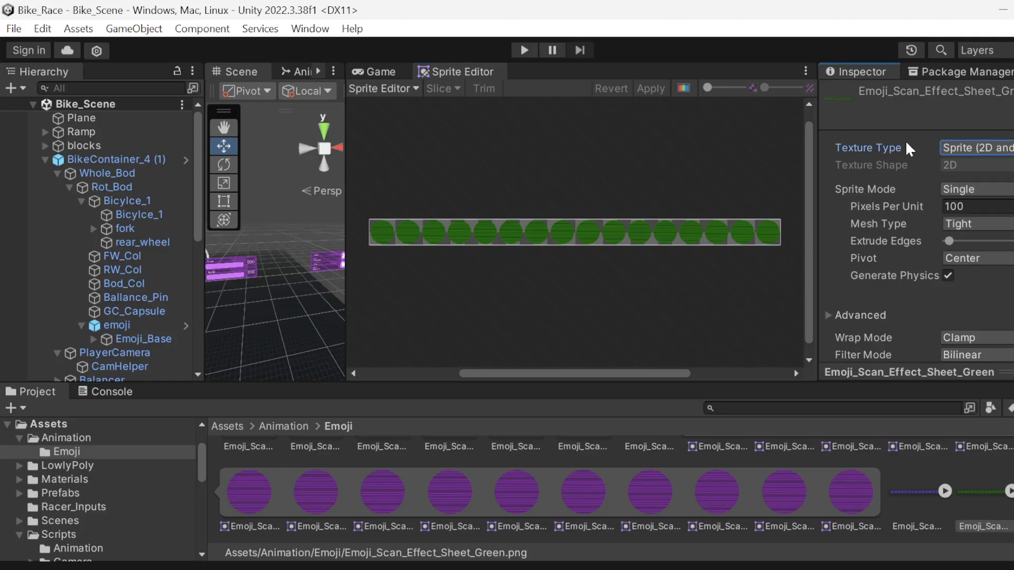
click(996, 152)
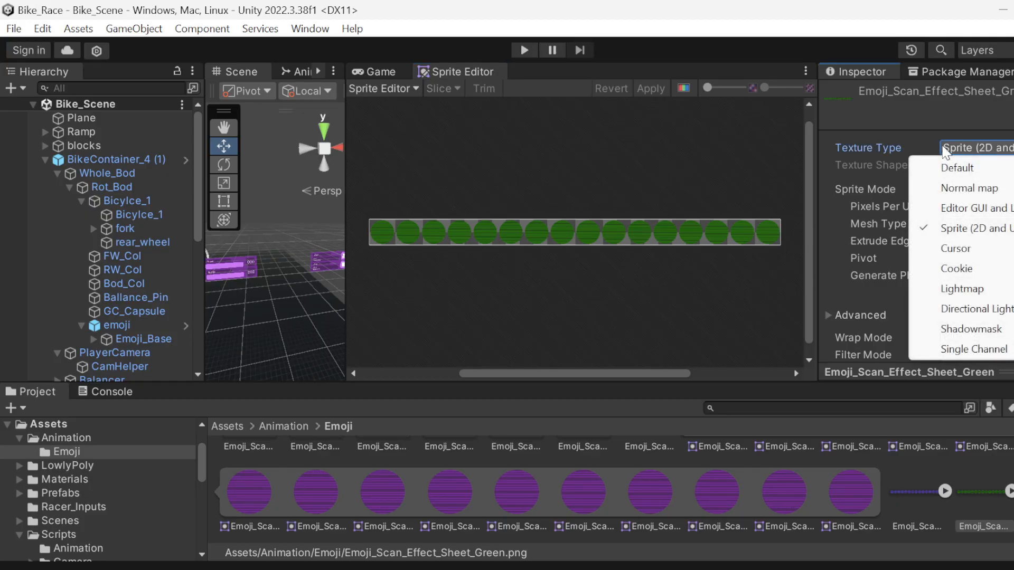
click(891, 154)
- Set the Sprite Mode of Emoji_Scan_Effect_Sheet_Green to Multiple, apply the import settings, and return to the Sprite Editor
click(985, 193)
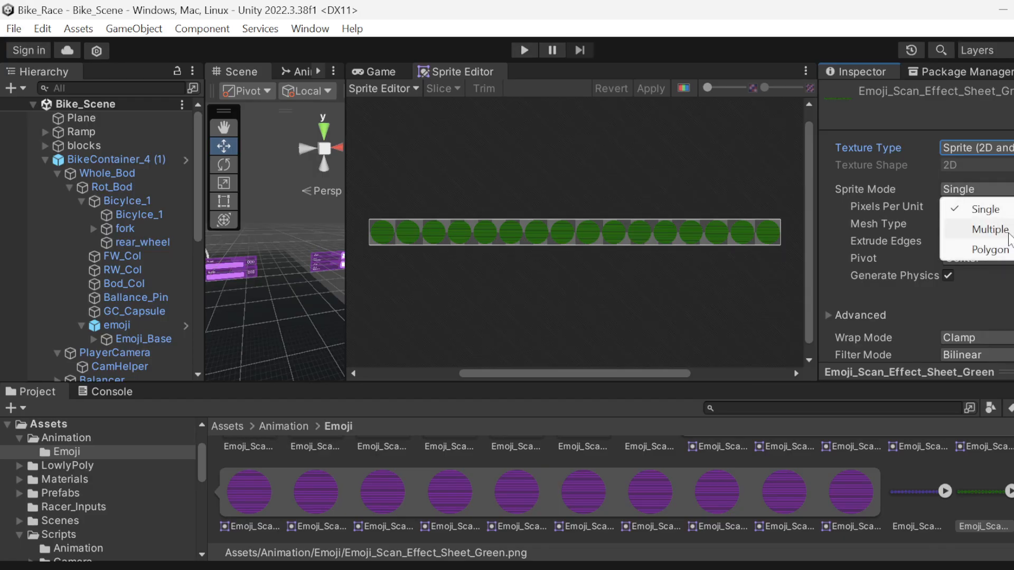
click(991, 229)
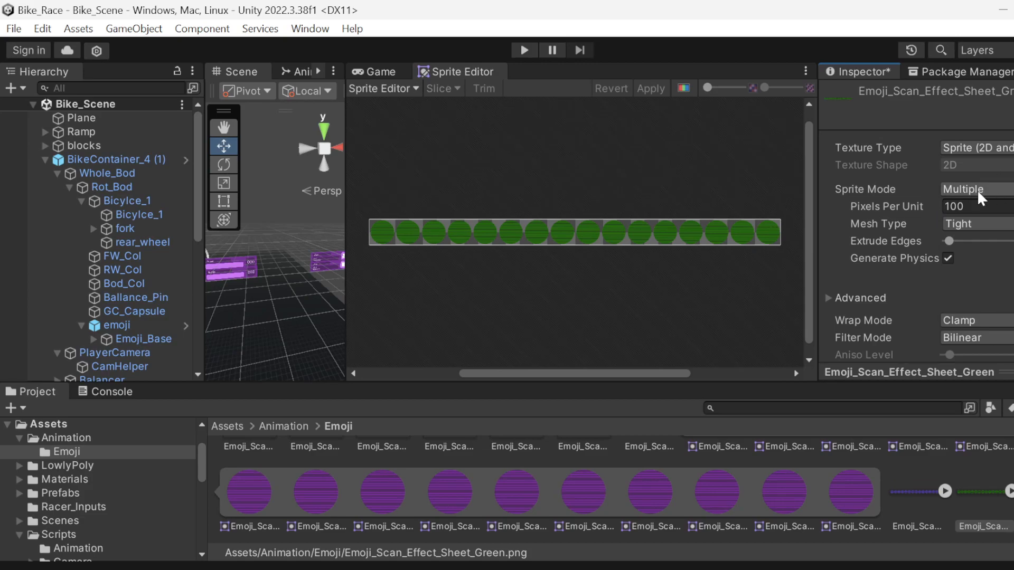
scroll(963, 273, down, 2)
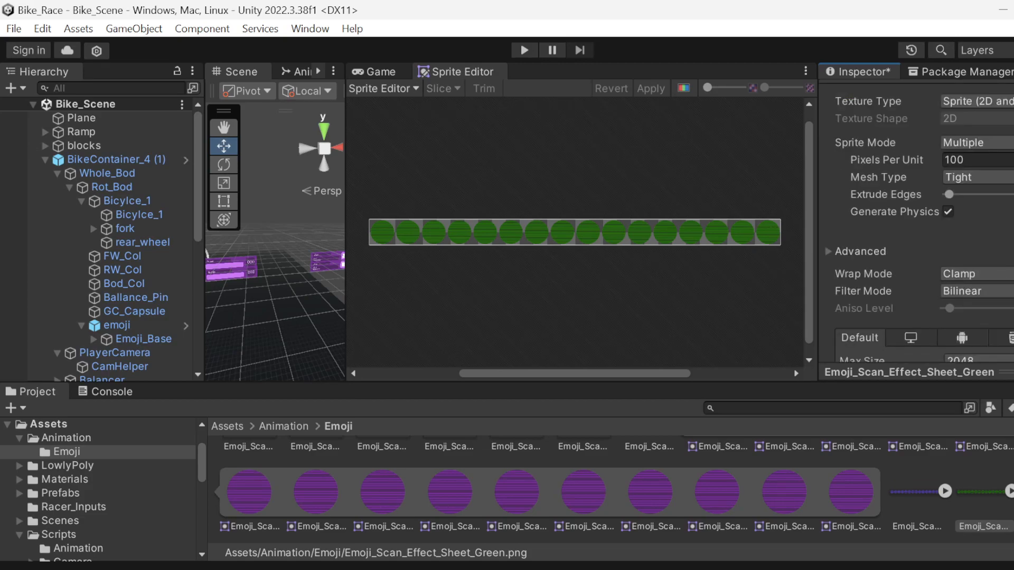
scroll(918, 216, down, 5)
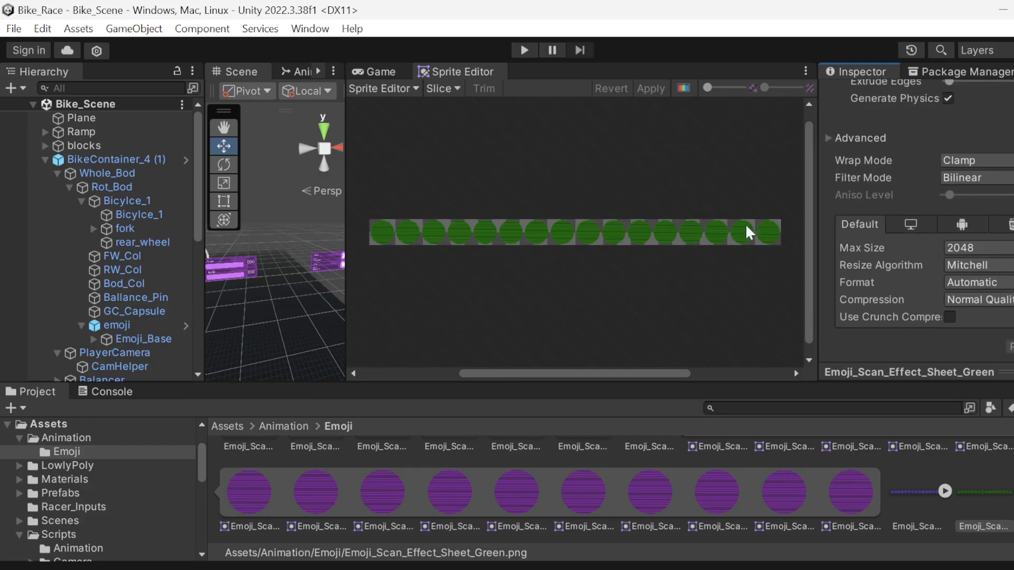
click(995, 492)
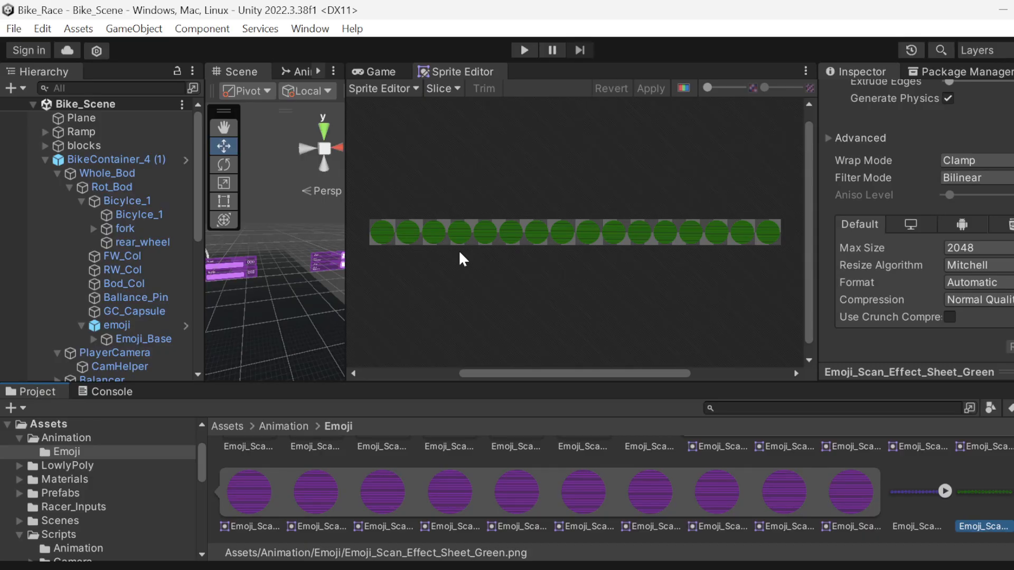
click(454, 118)
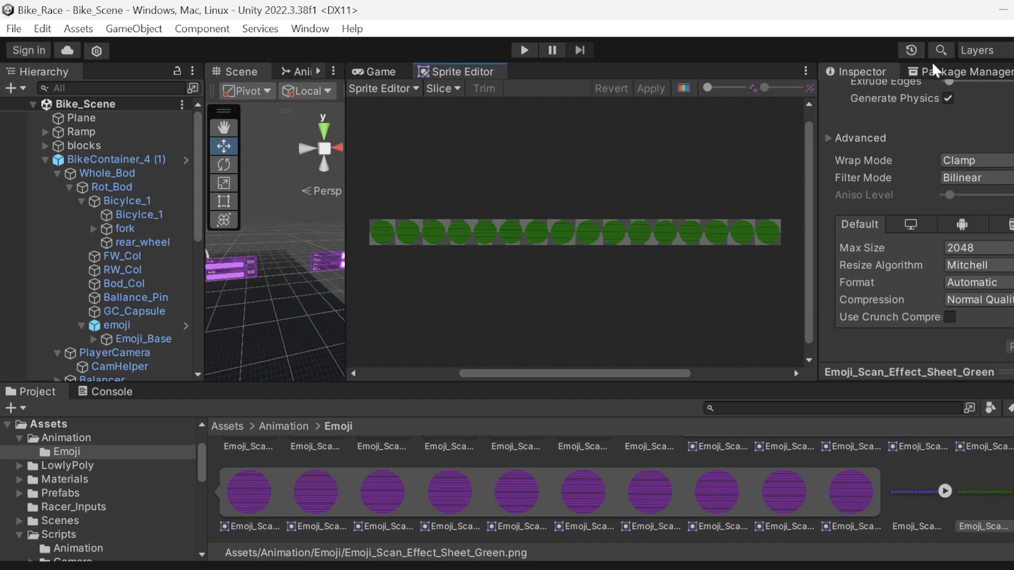
- Look up the 2D Sprite package among the project's packages in the Package Manager and browse the rest of the list
click(938, 75)
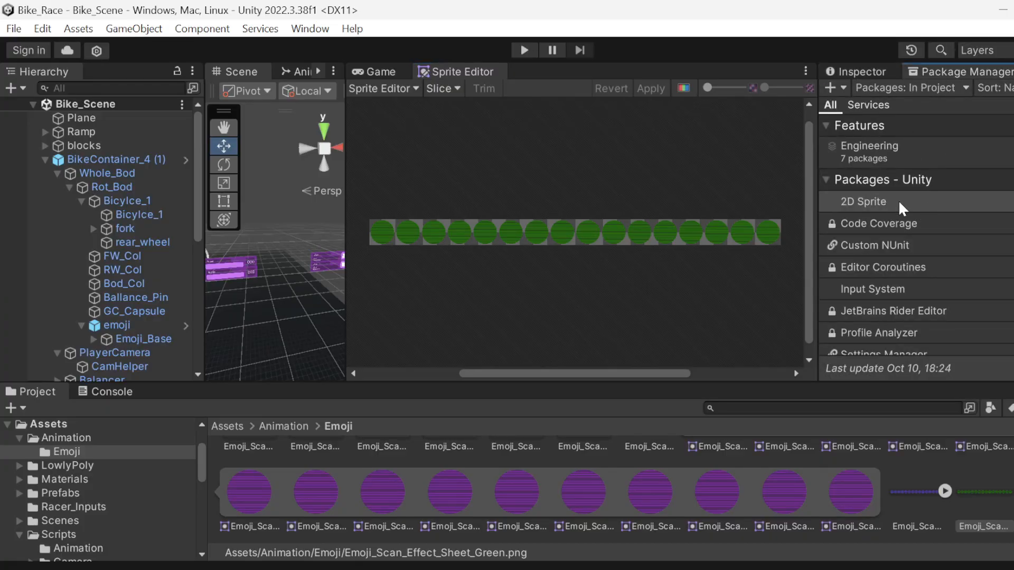
click(901, 88)
click(996, 130)
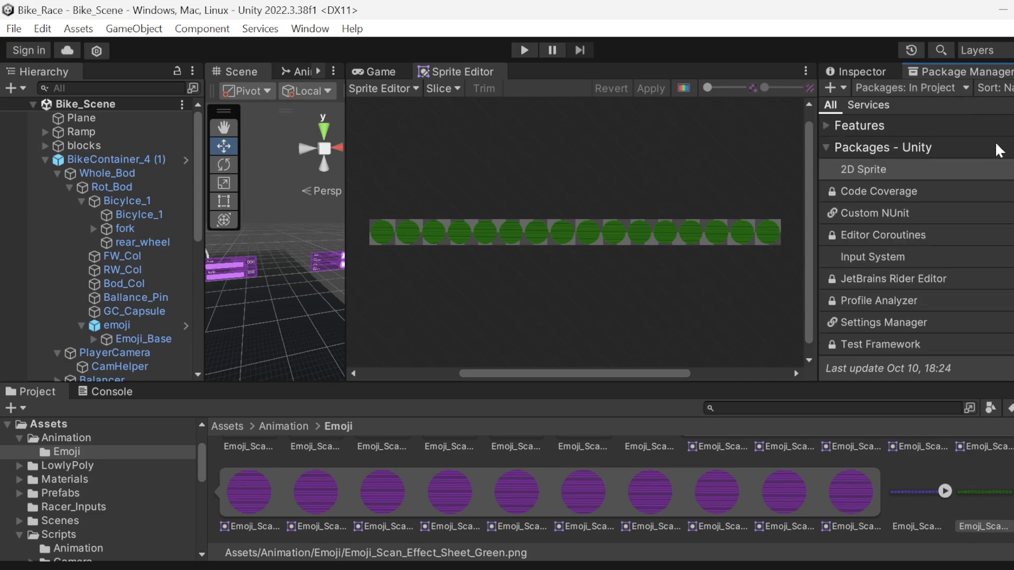
click(827, 149)
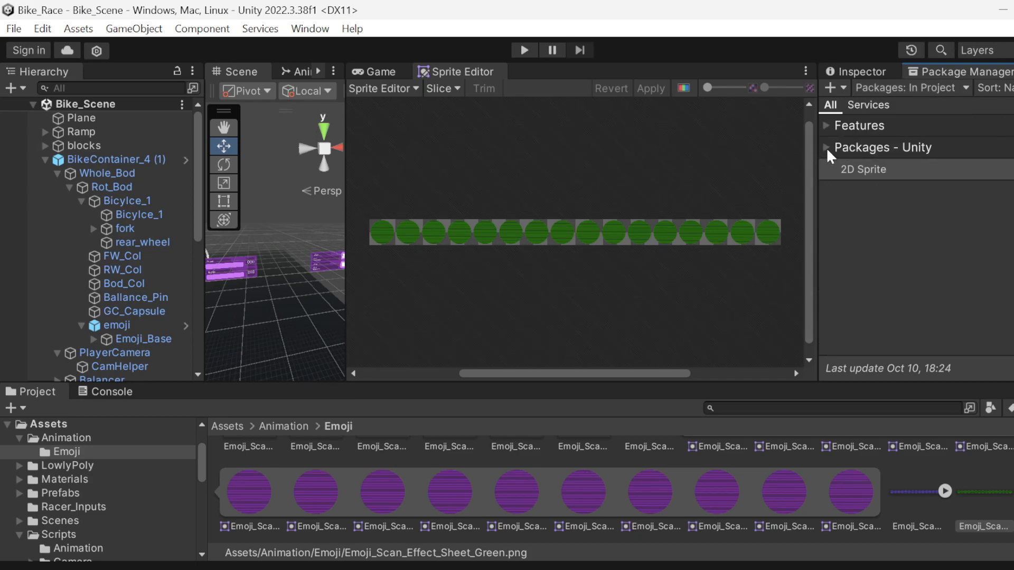
click(826, 148)
click(850, 168)
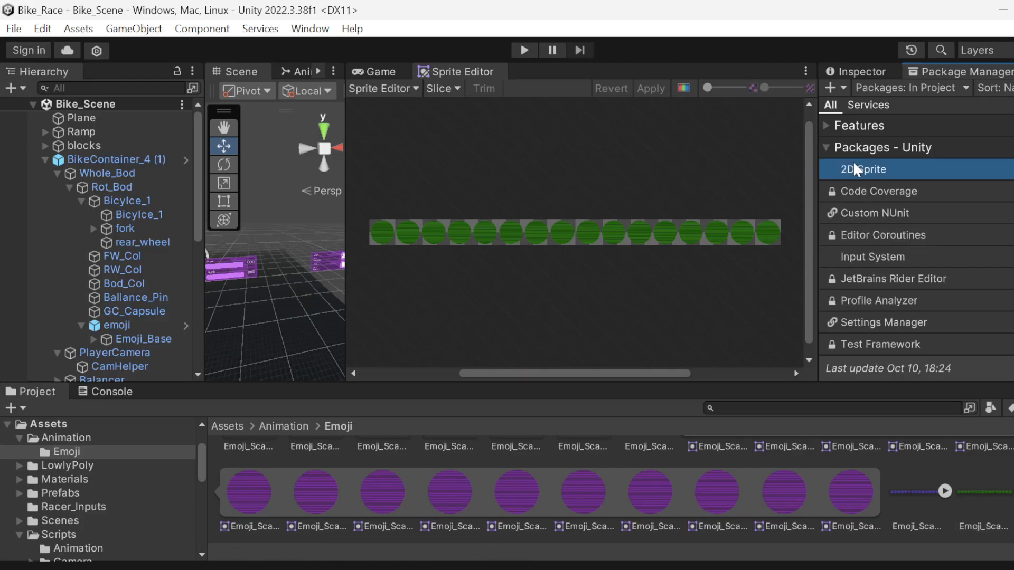
scroll(919, 161, down, 5)
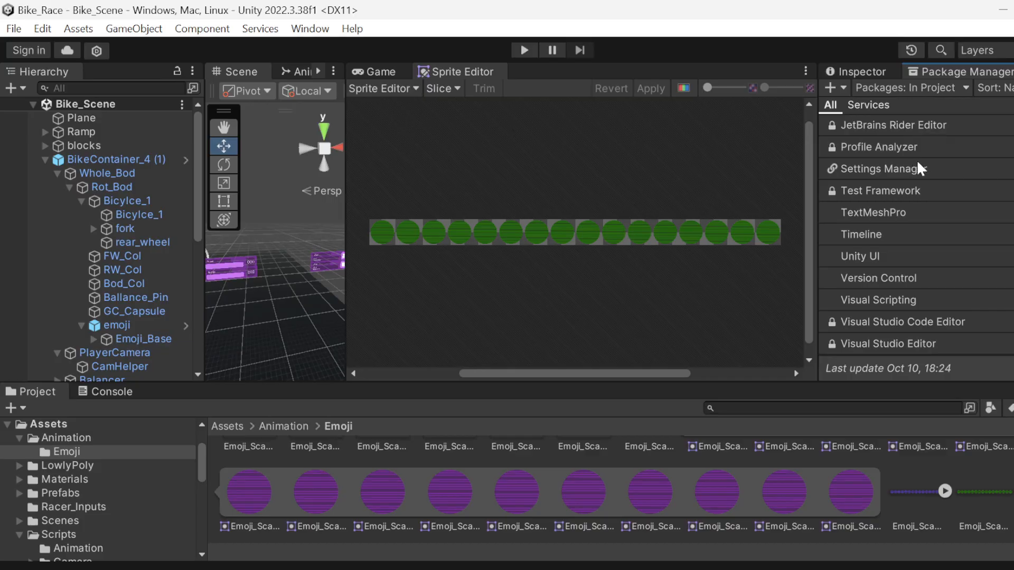
scroll(918, 174, up, 5)
scroll(938, 201, up, 1)
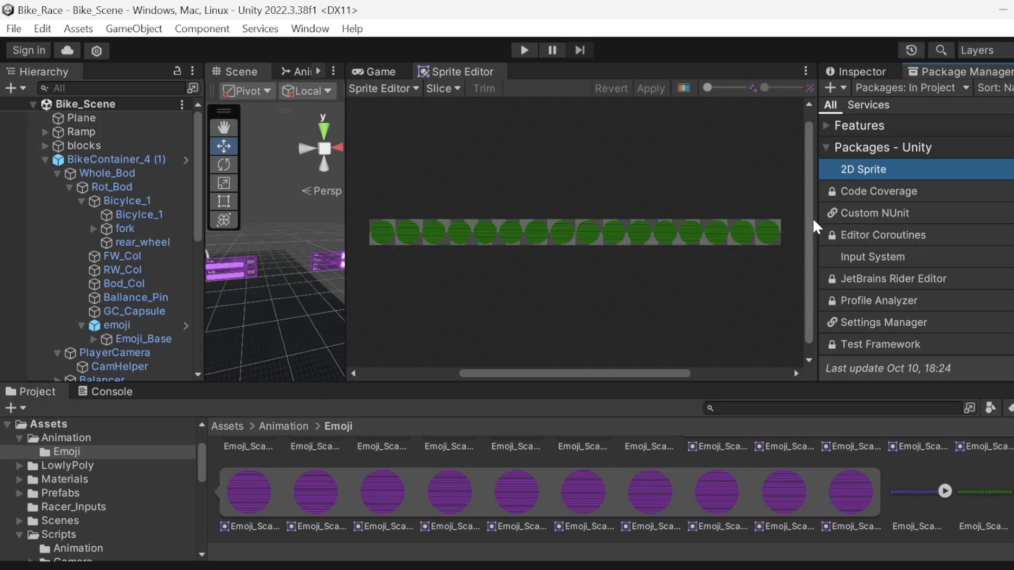
- Configure slicing of the green scan effect sheet as Grid By Cell Count with the Safe method
click(655, 175)
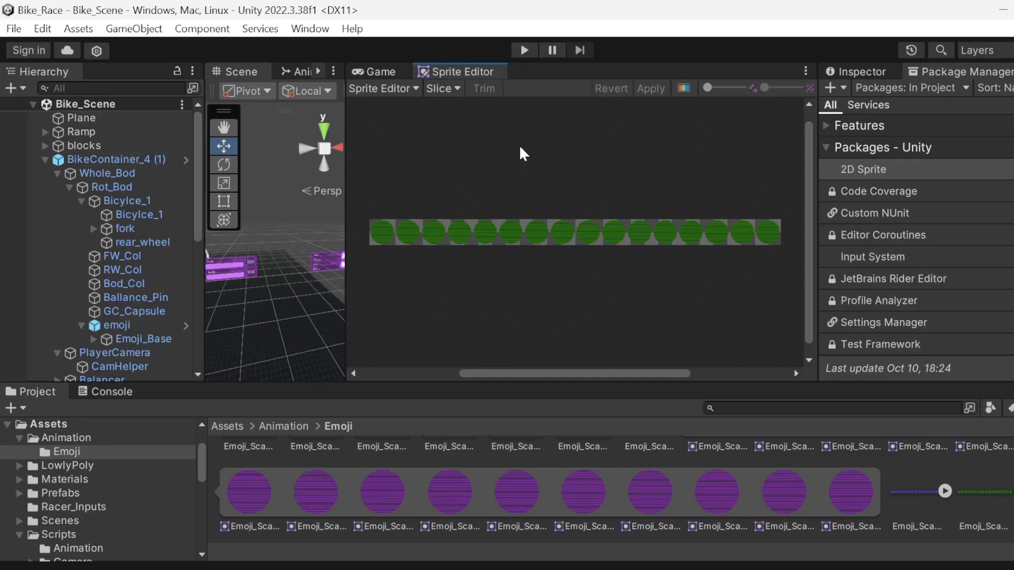
click(442, 88)
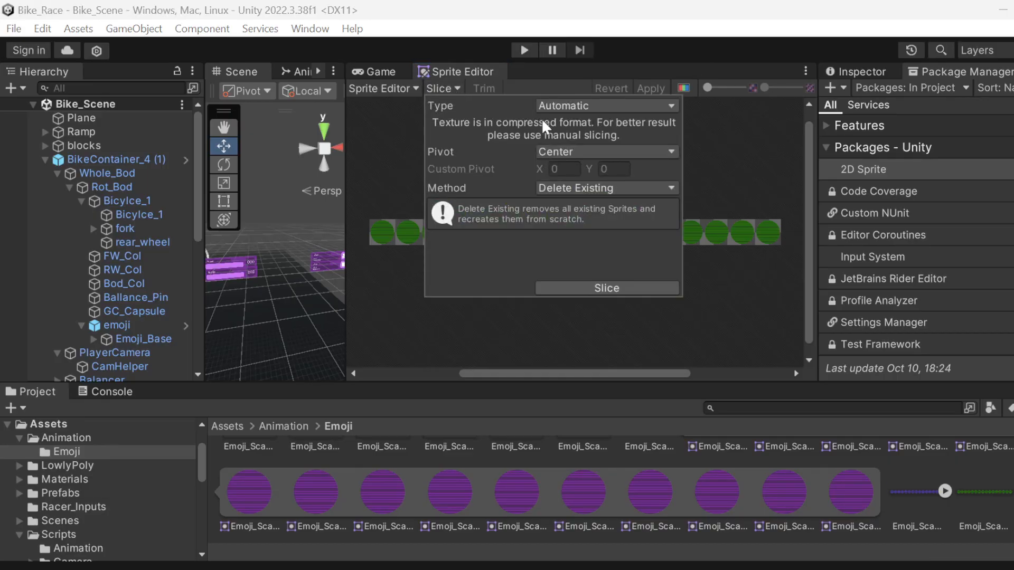
click(607, 107)
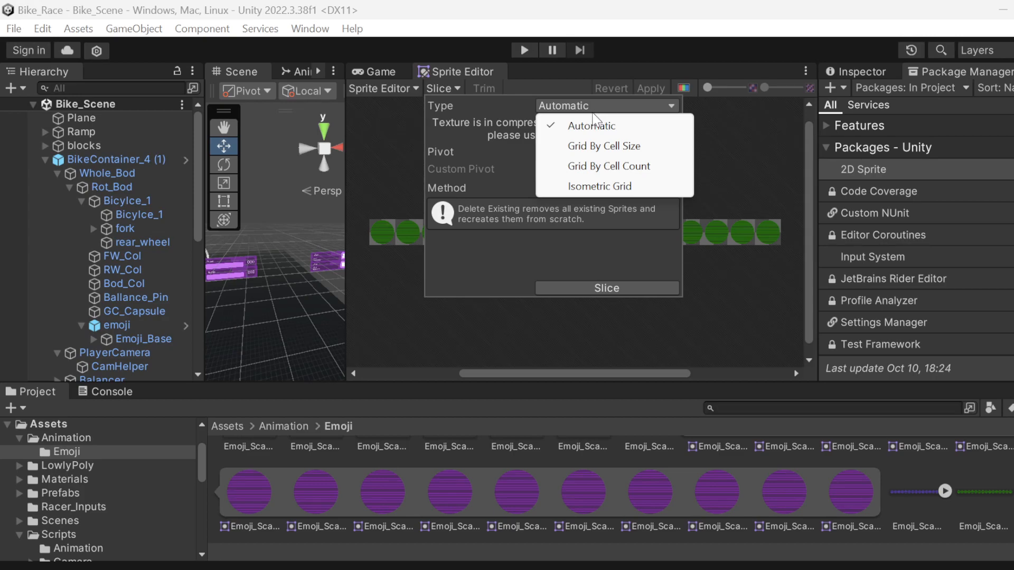
click(644, 166)
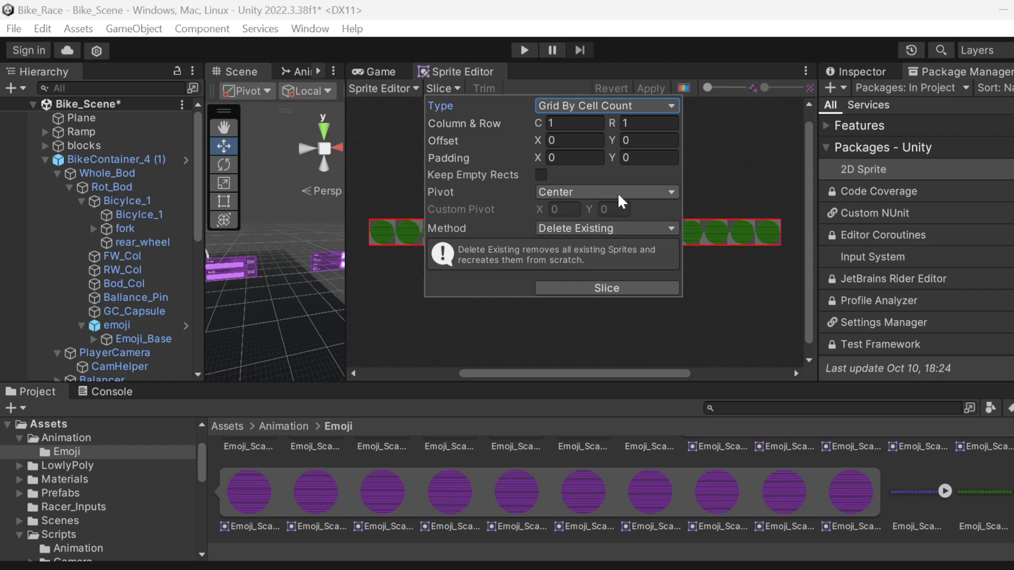
click(594, 233)
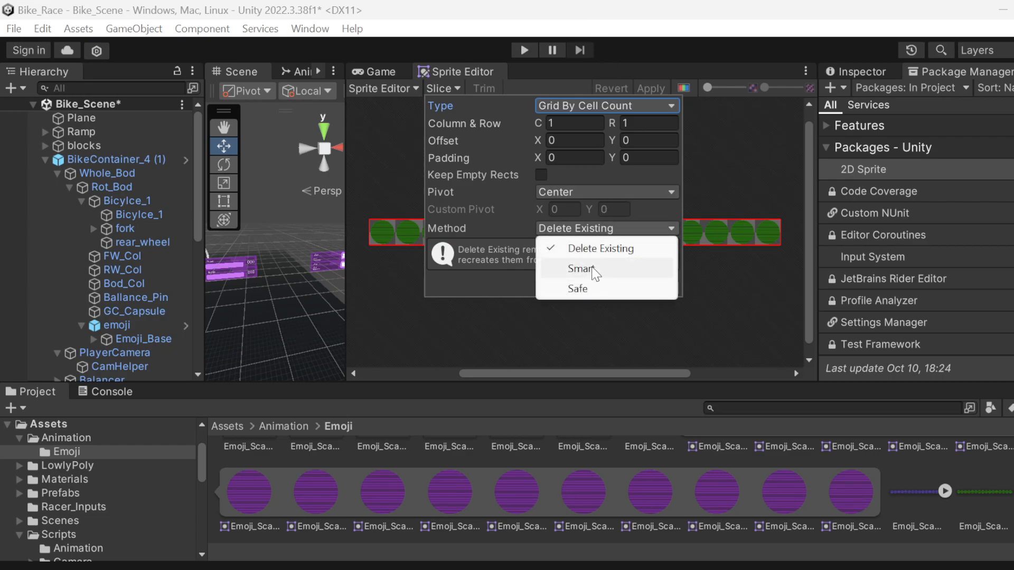
click(600, 290)
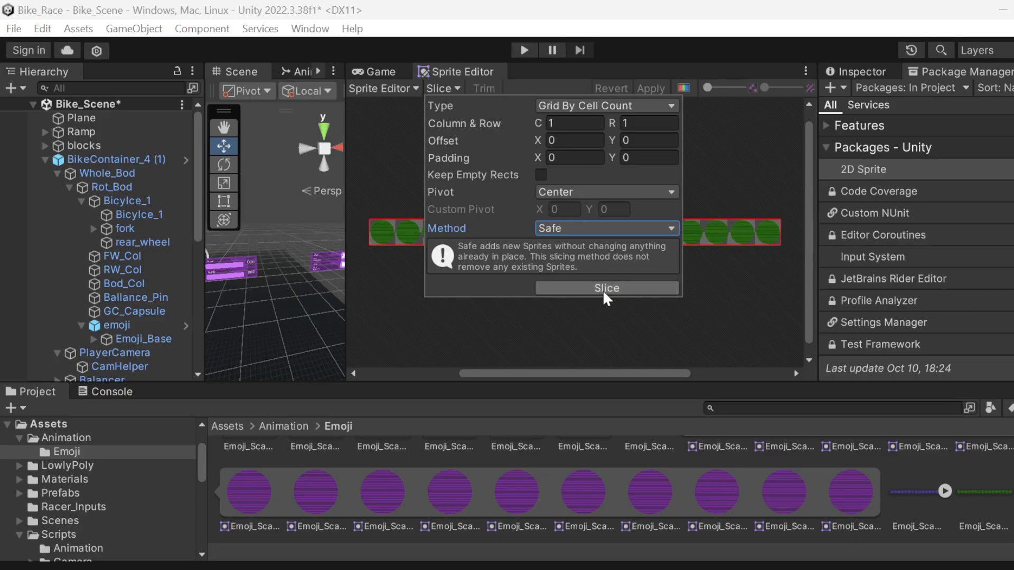
- Set the grid to 16 columns and 1 row and slice the green scan effect sheet
click(577, 124)
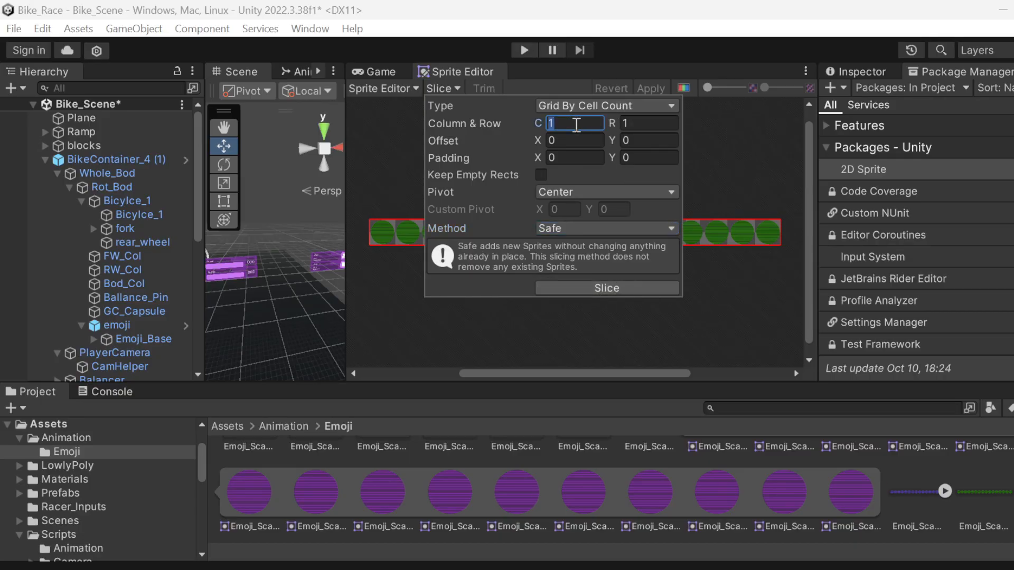
text(16)
click(638, 126)
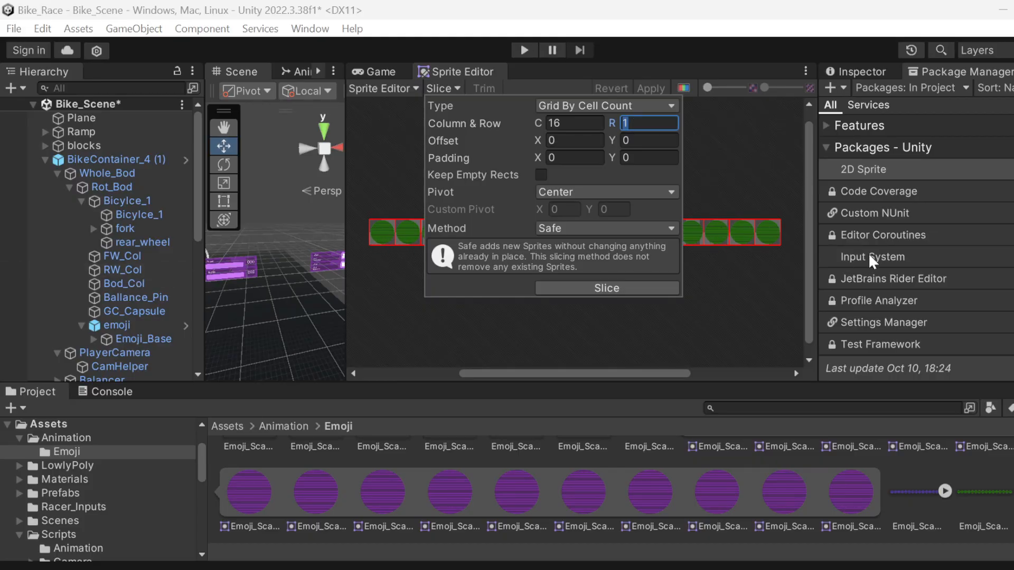
click(611, 288)
click(719, 284)
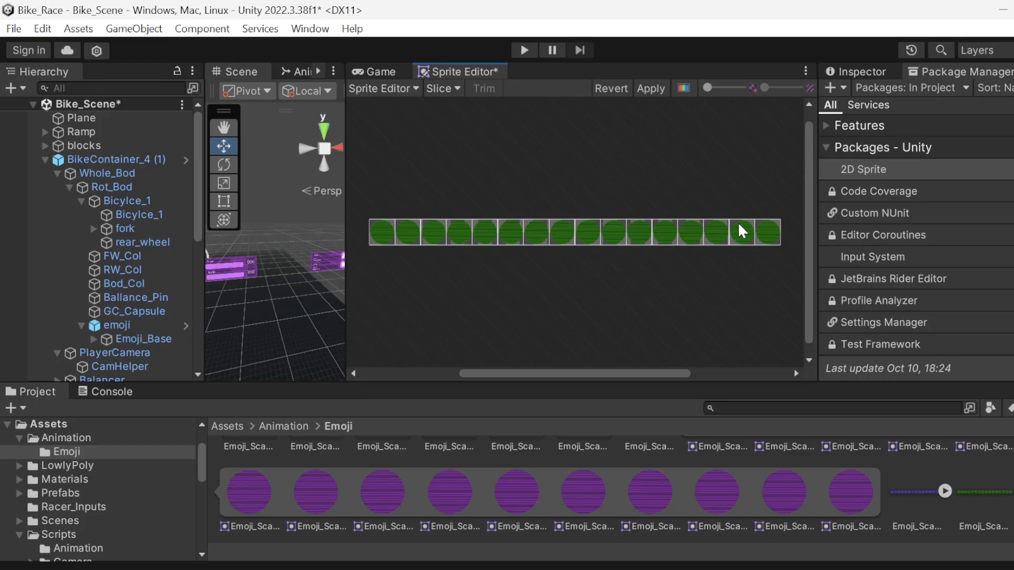
- Select Emoji_Scan_Effect_Sheet_Green in the Project window and bring its import settings back into view
click(999, 493)
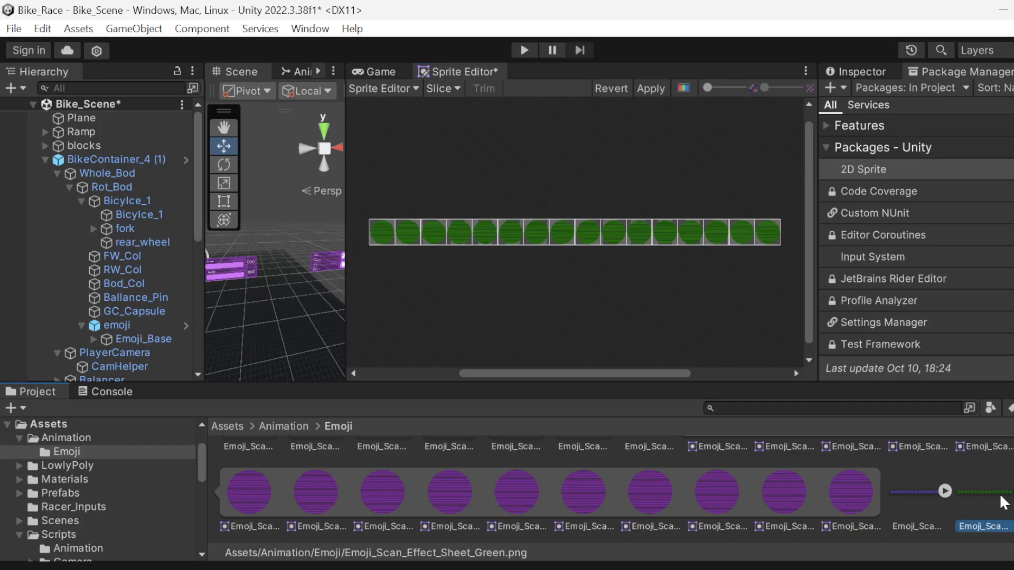
scroll(993, 469, down, 1)
scroll(993, 469, up, 1)
click(864, 73)
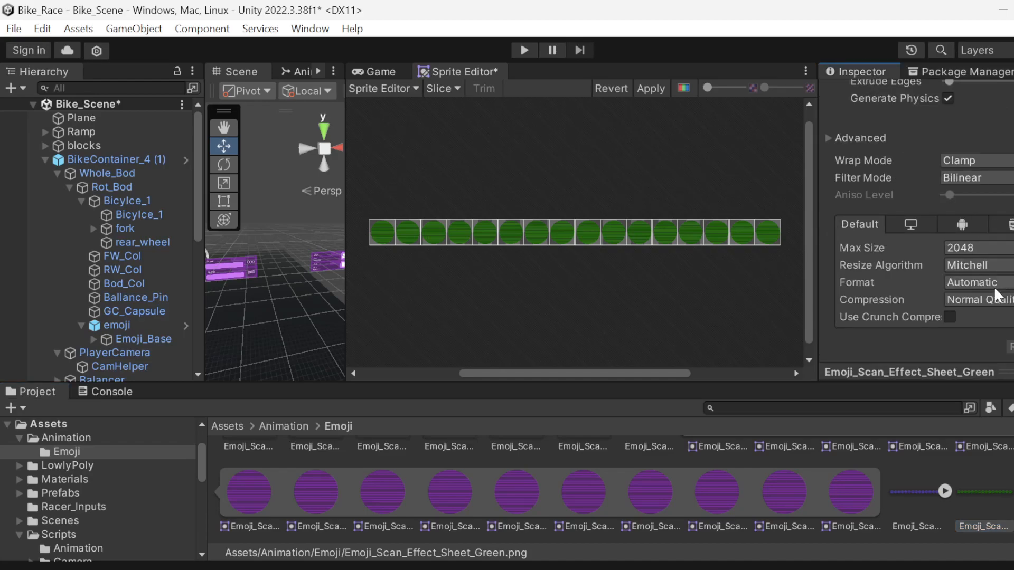
- Apply the pending import settings of Emoji_Scan_Effect_Sheet_Green so its slices are saved
click(556, 158)
click(817, 489)
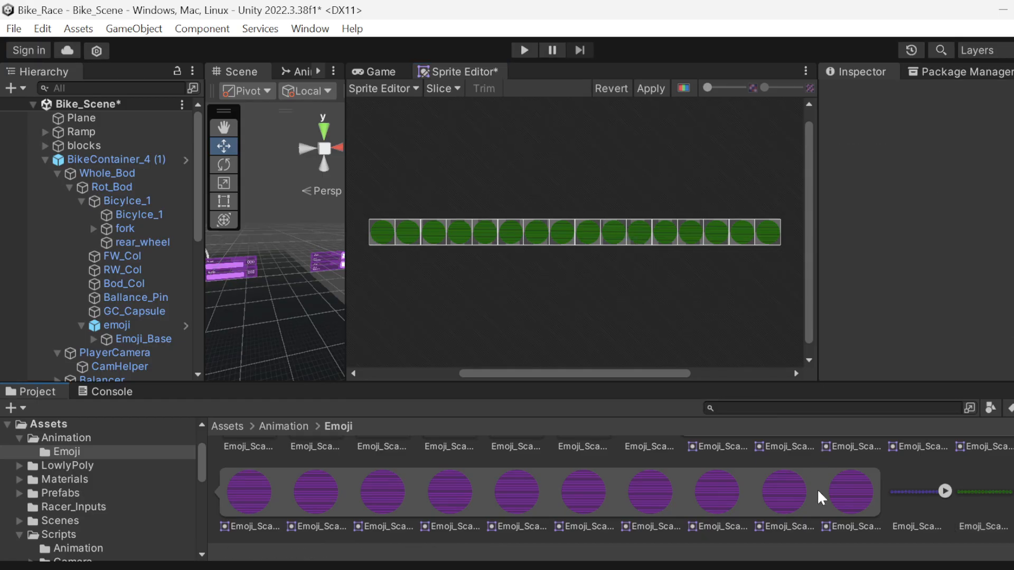
click(853, 477)
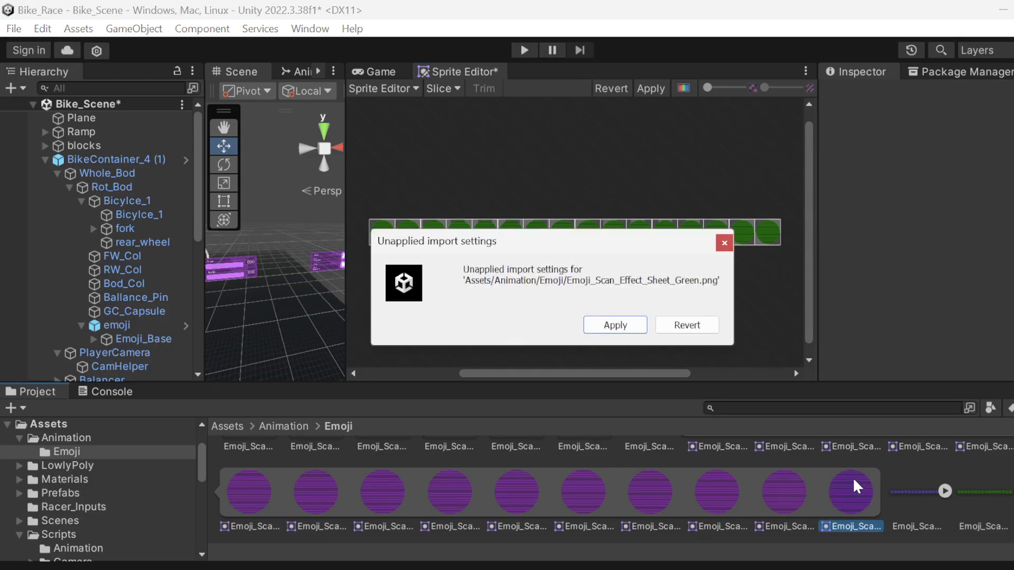
click(616, 326)
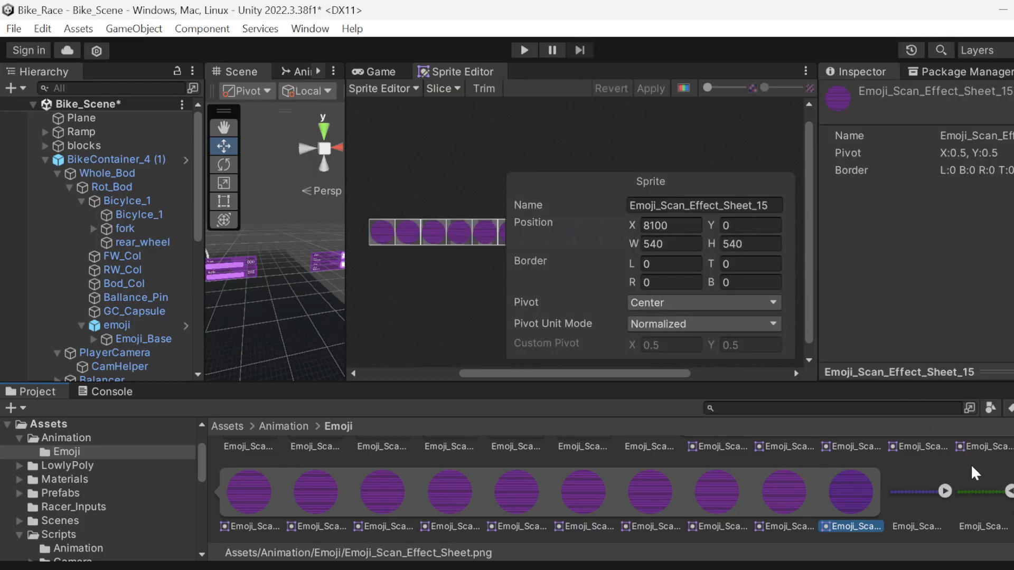
- Examine the individual frames sliced from the green scan effect sheet, from the last ones back to the first
scroll(974, 473, down, 1)
scroll(933, 449, up, 1)
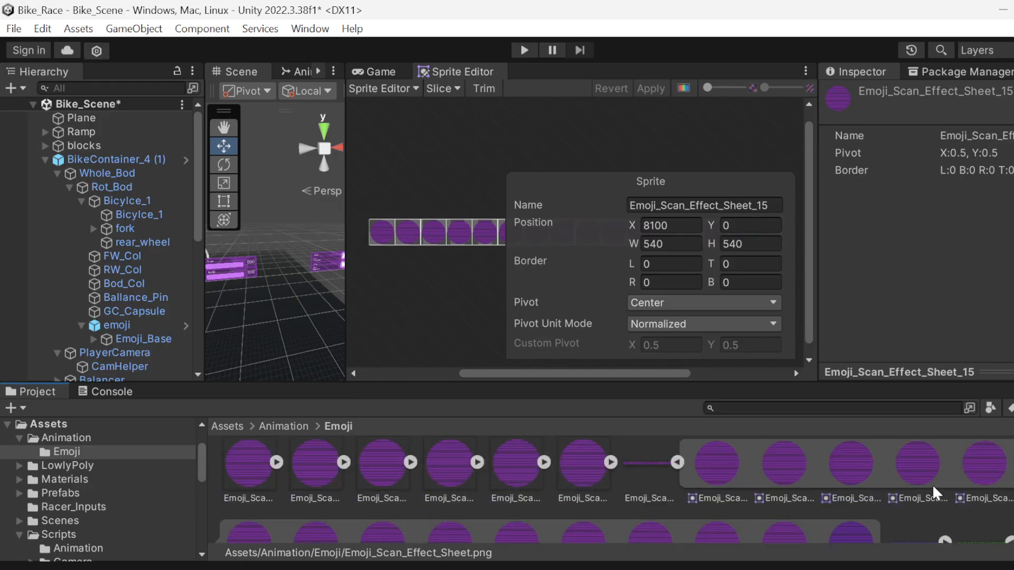
scroll(769, 477, down, 1)
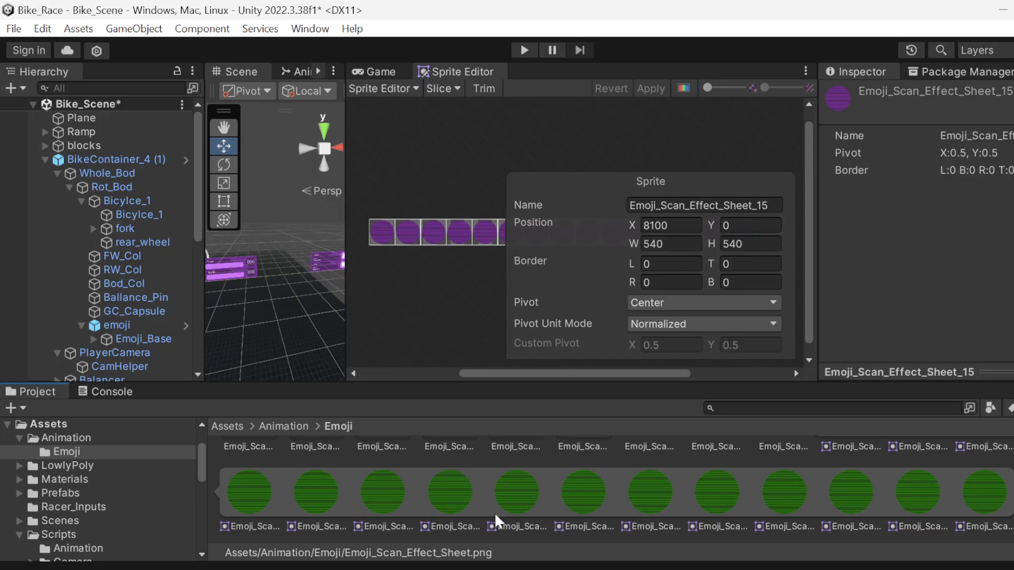
click(901, 503)
click(973, 490)
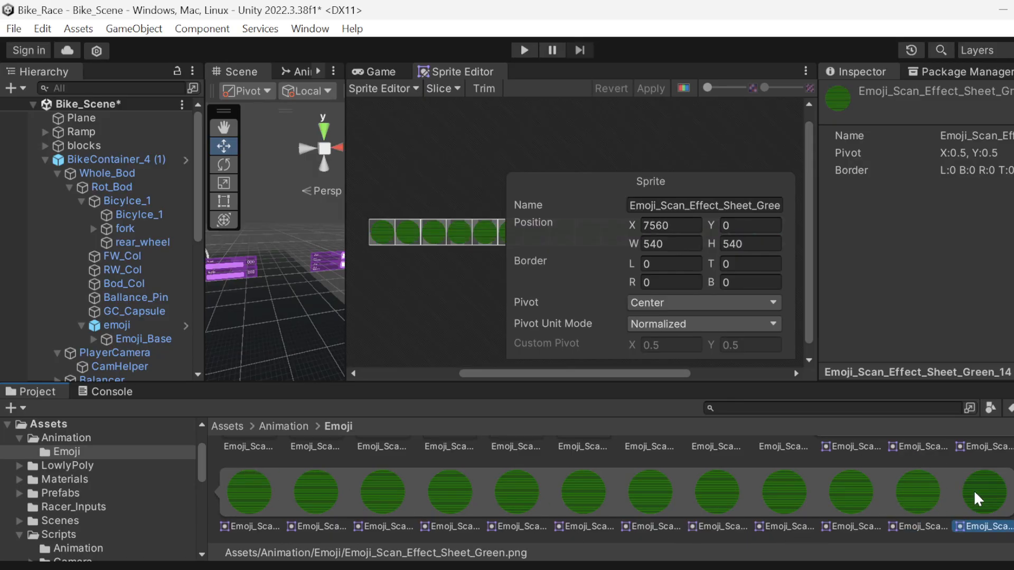
click(917, 496)
click(858, 486)
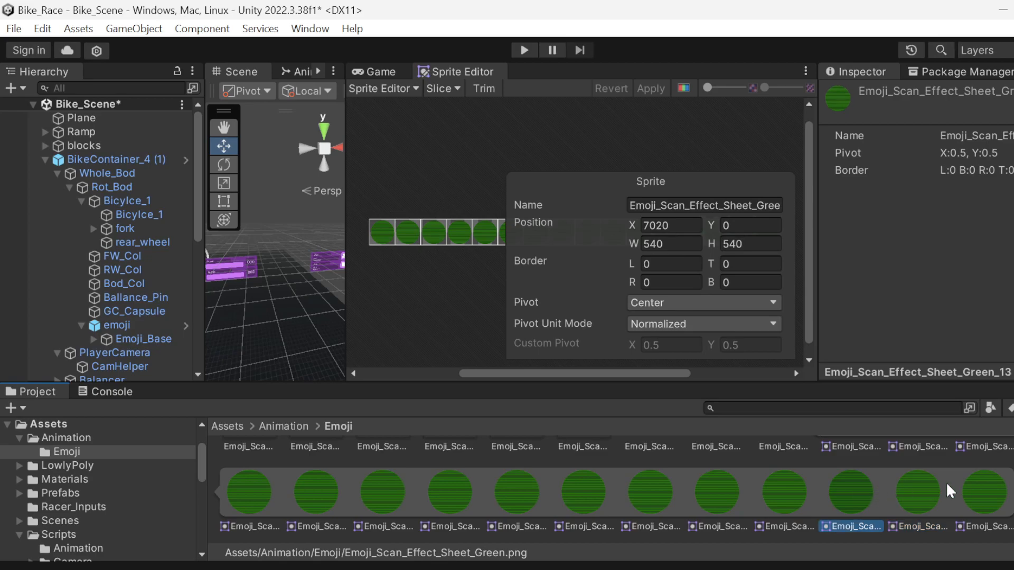
scroll(946, 480, up, 1)
click(848, 471)
click(926, 477)
click(976, 474)
key(Right)
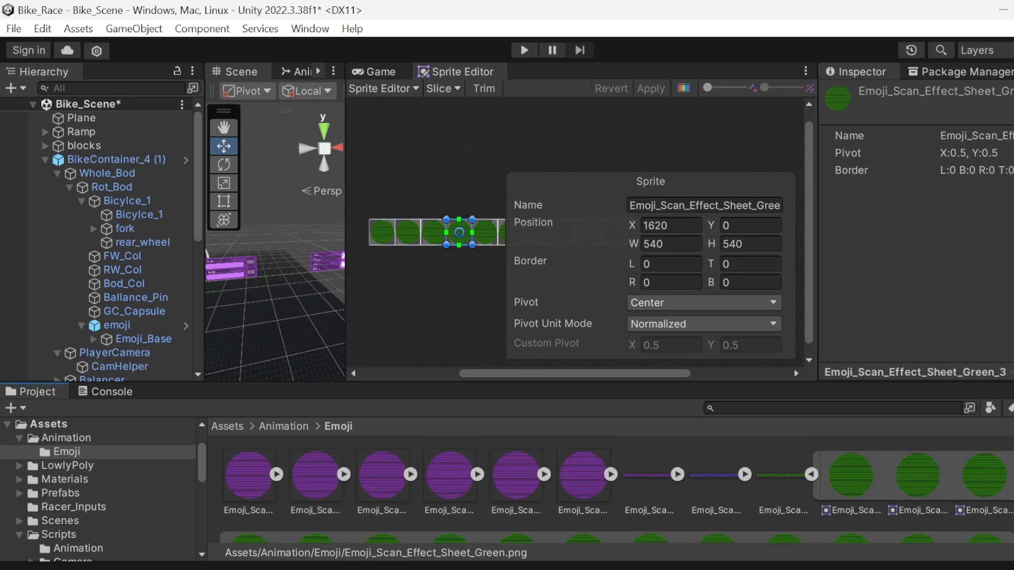
click(997, 489)
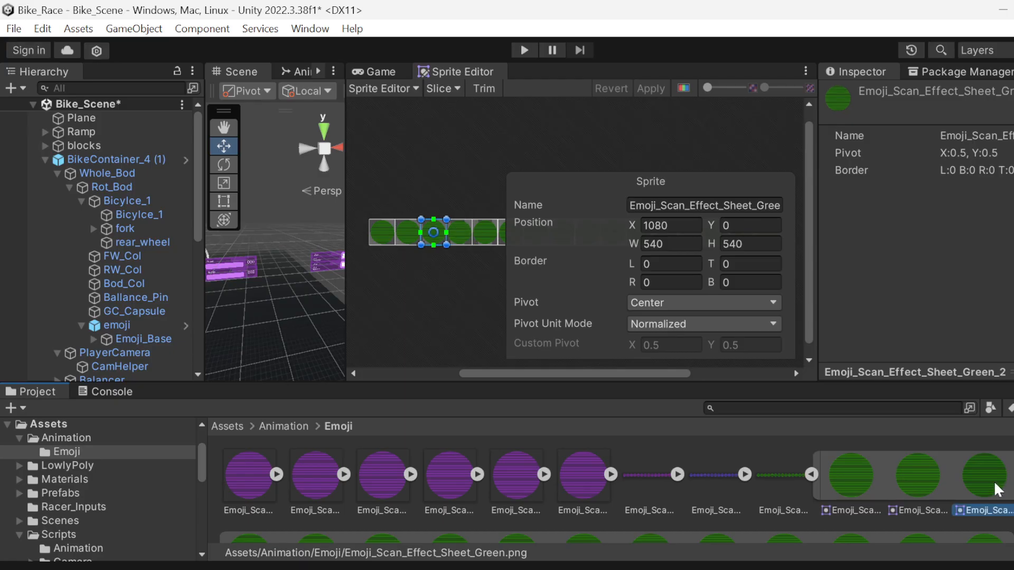
click(1013, 483)
click(1000, 482)
click(925, 478)
click(842, 477)
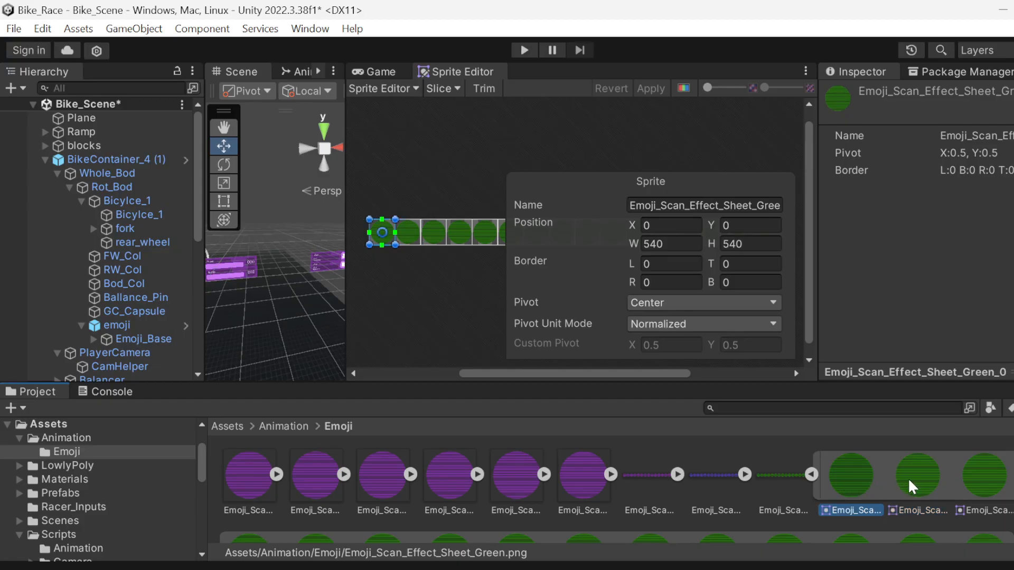
- Create an animation clip named greenTst in the Emoji folder
scroll(909, 477, down, 1)
scroll(895, 478, up, 1)
scroll(315, 489, up, 1)
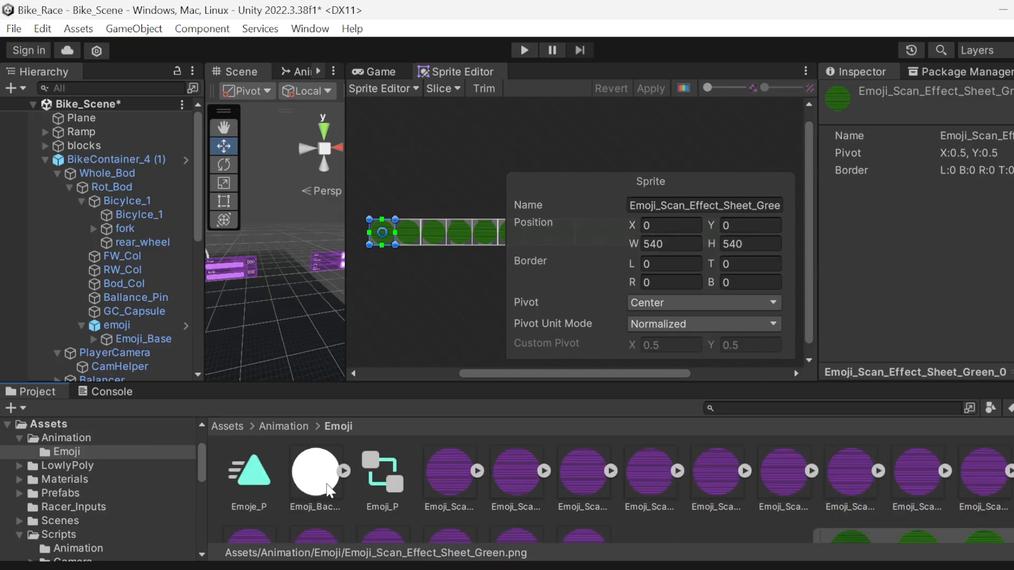
right_click(279, 487)
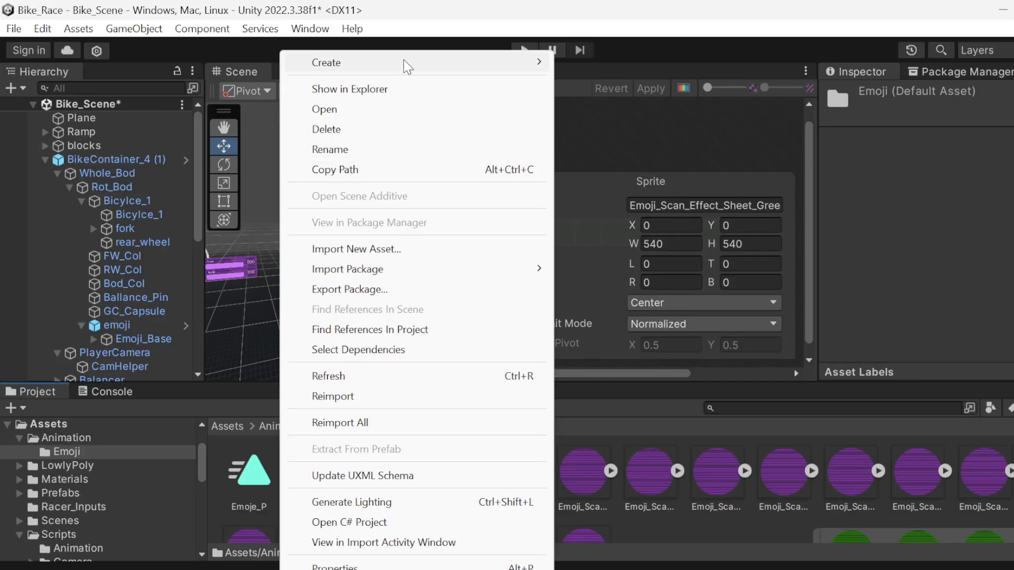
mouse_move(404, 62)
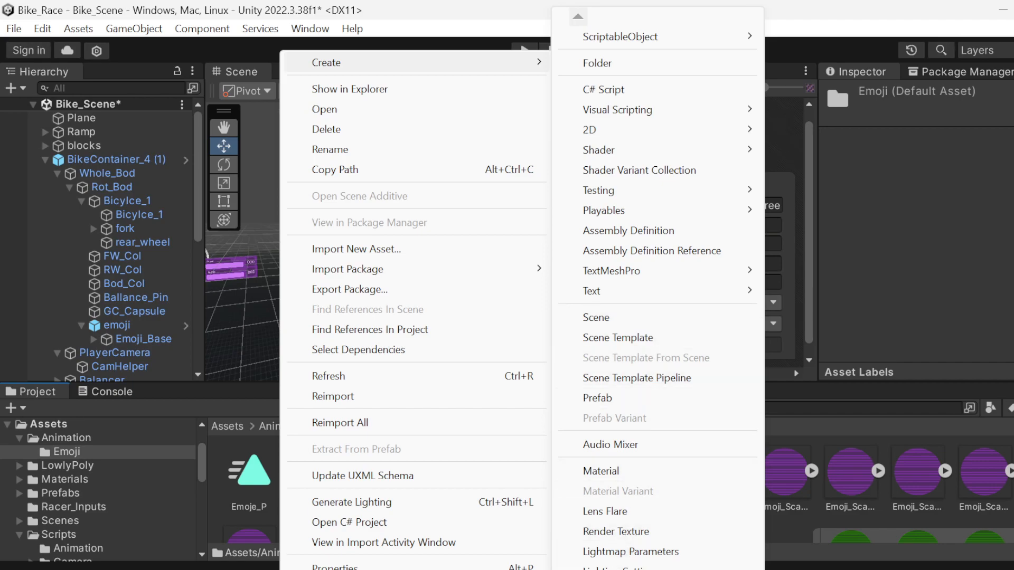
mouse_move(657, 569)
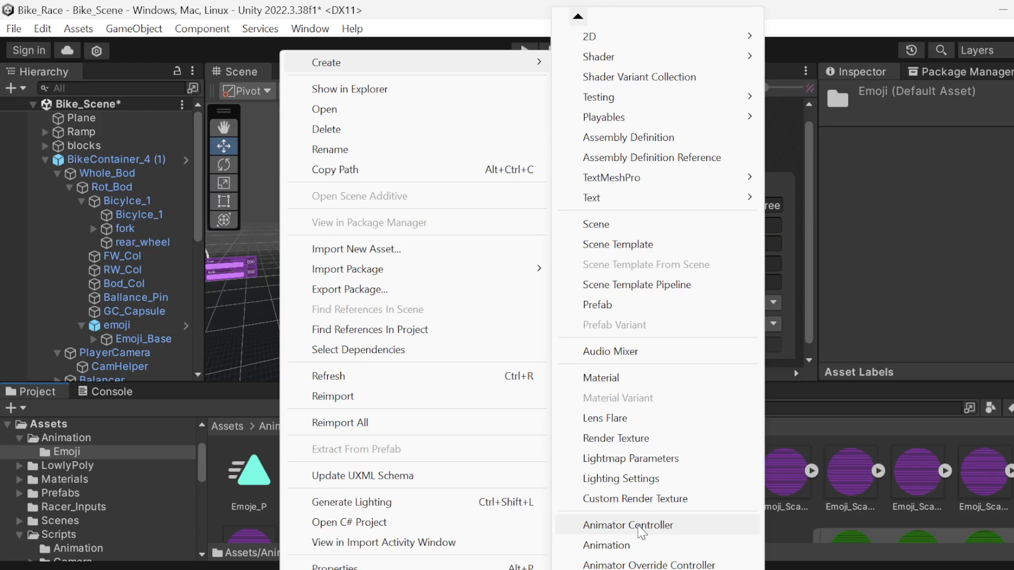
click(614, 545)
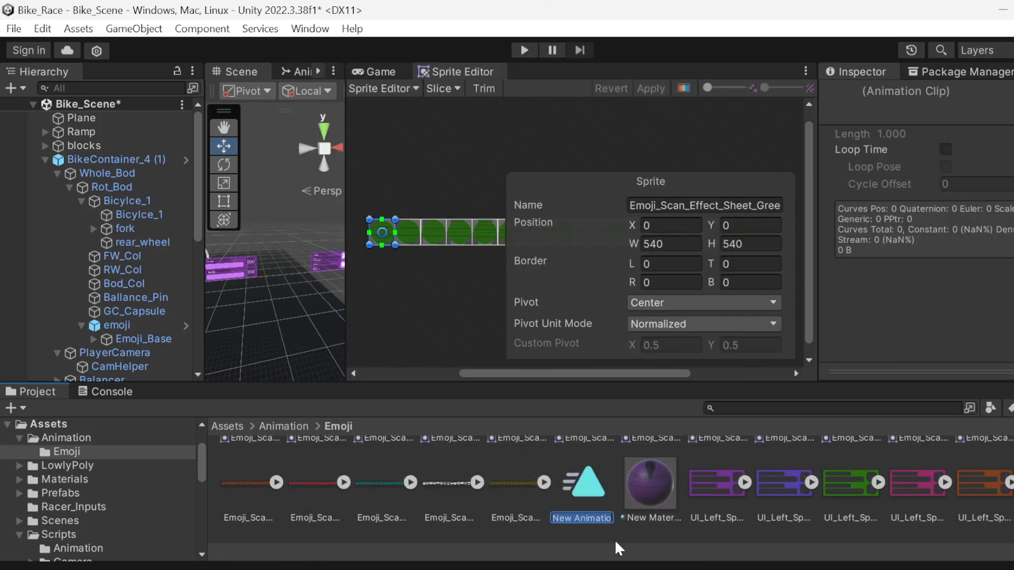
text(g4)
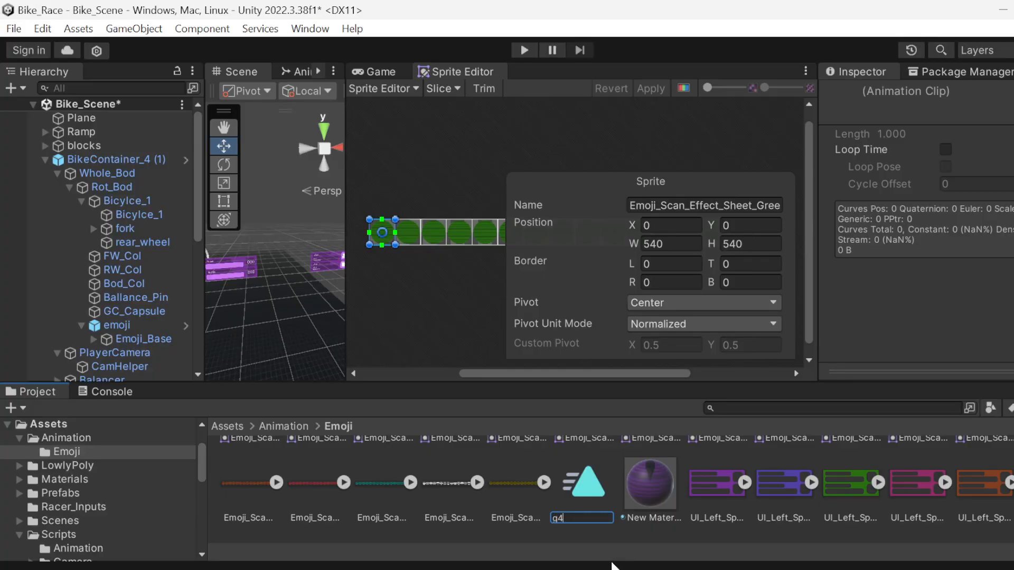
key(BackSpace)
text(reenTst)
key(Return)
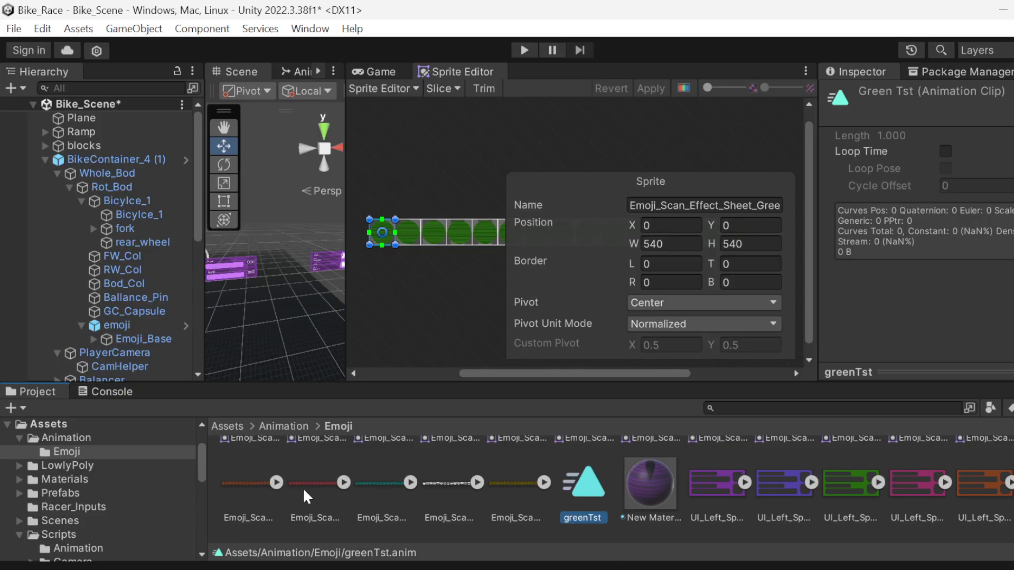
- Create an Animator Controller named greenTst in the Emoji folder
scroll(303, 487, up, 5)
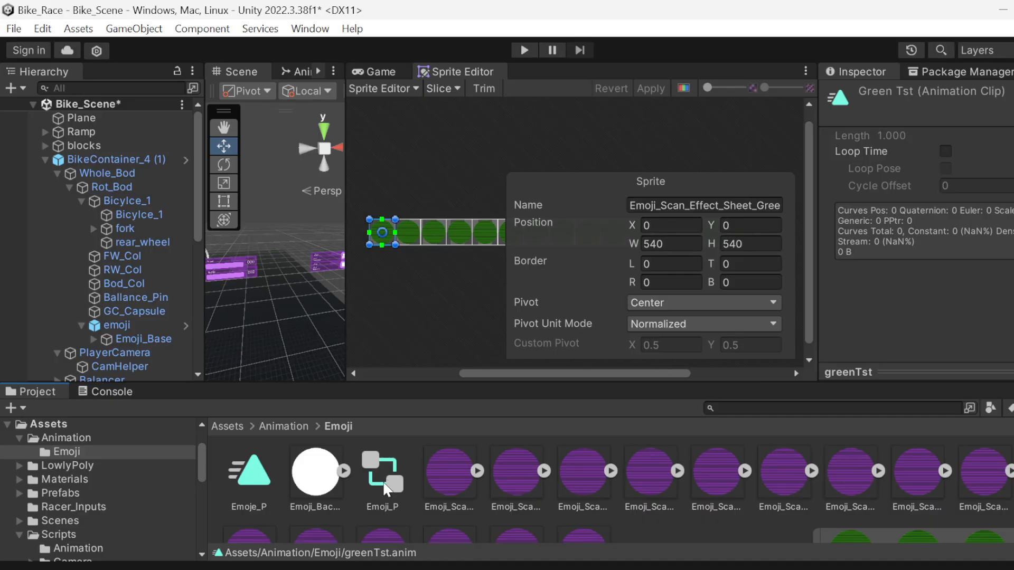
right_click(418, 513)
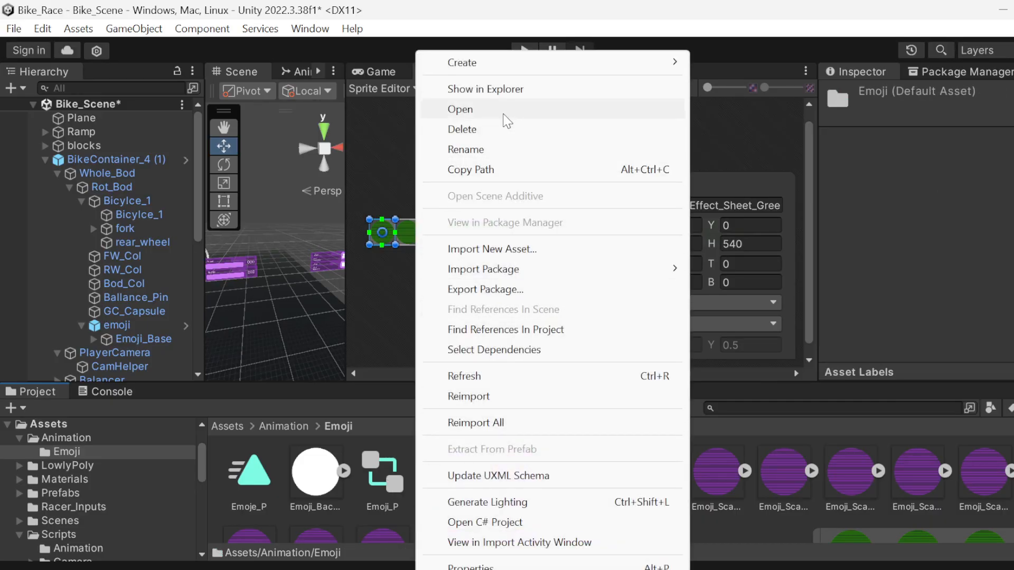
mouse_move(534, 62)
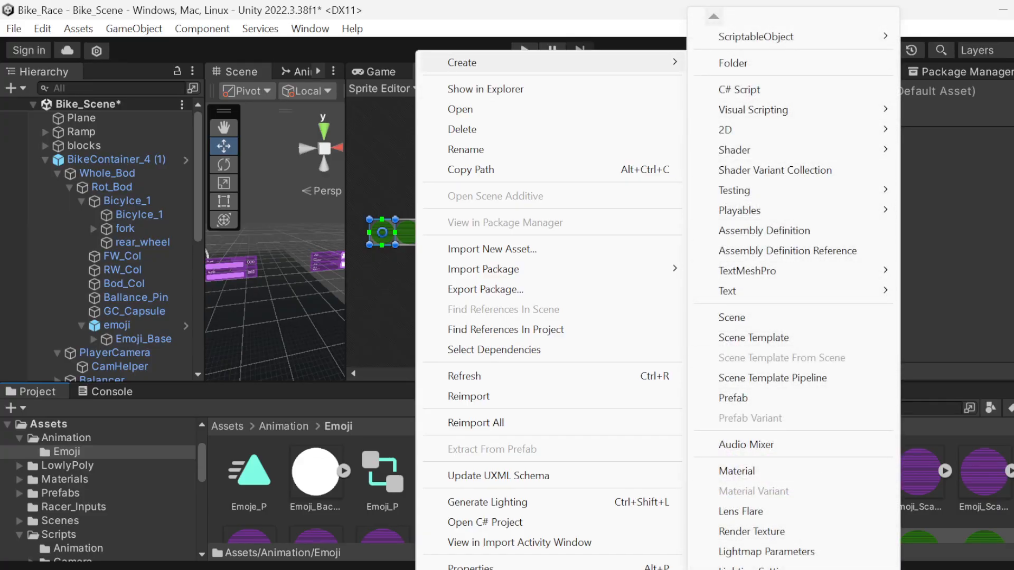
scroll(792, 528, down, 3)
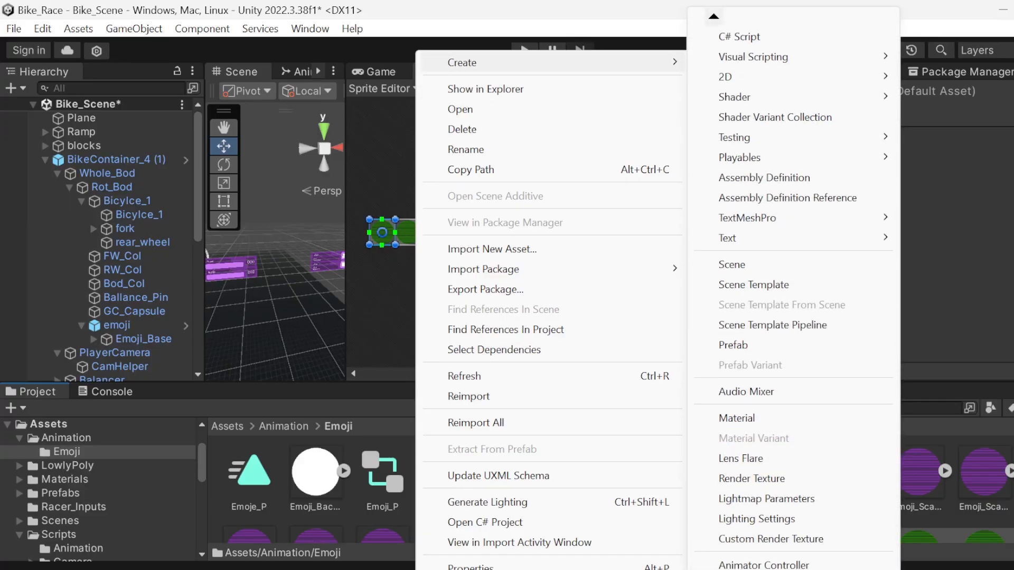
click(788, 526)
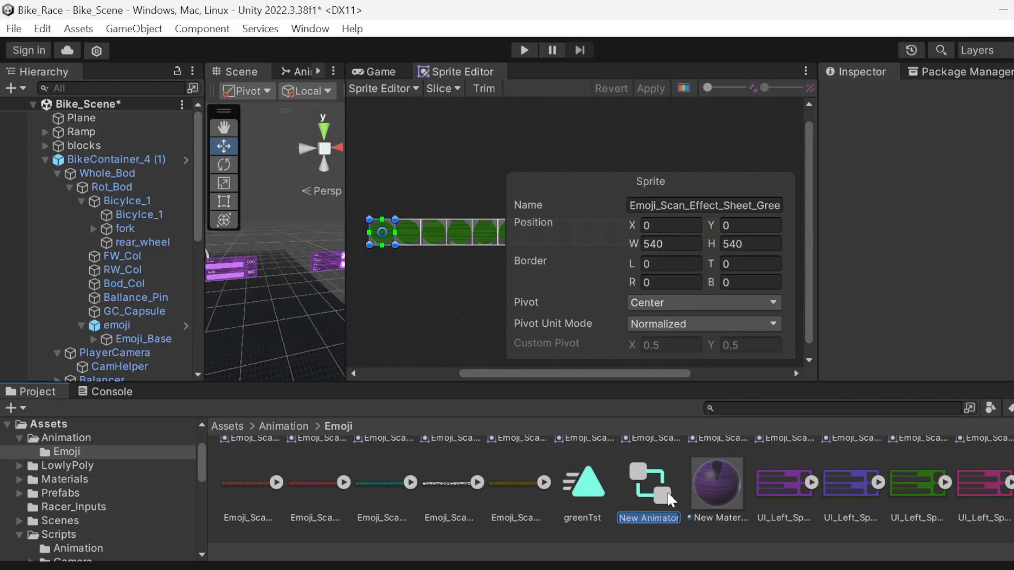
text(greenTst)
key(Return)
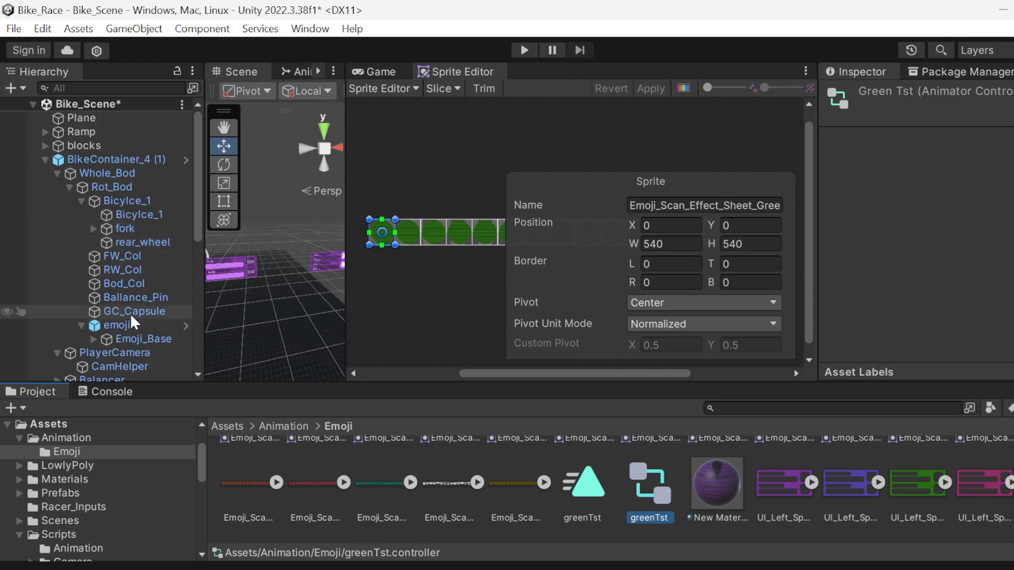
- Open the greenTst controller and dock the Animator window beside the Sprite Editor, narrowing its parameter list
double_click(650, 493)
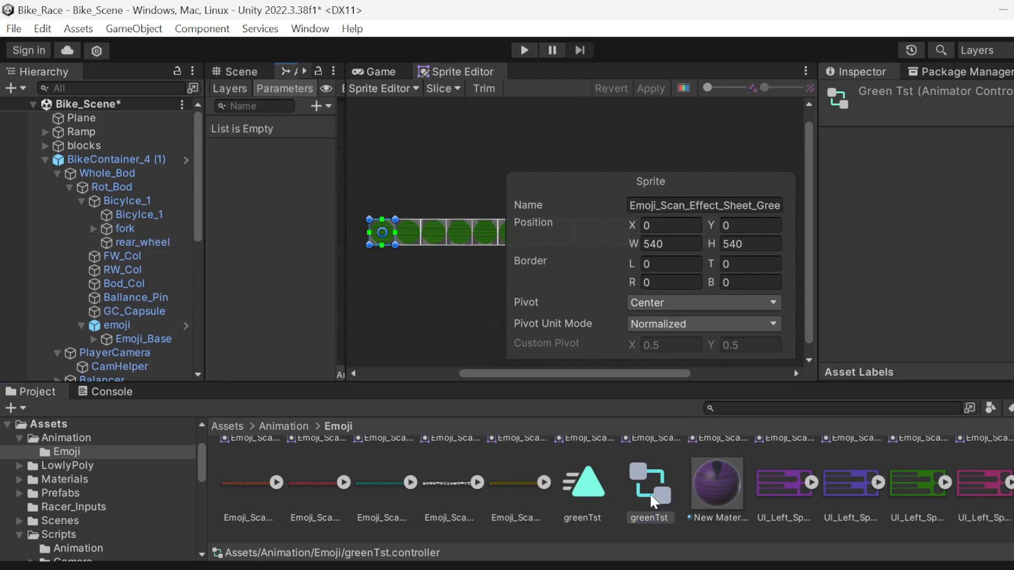
drag(341, 207, 386, 211)
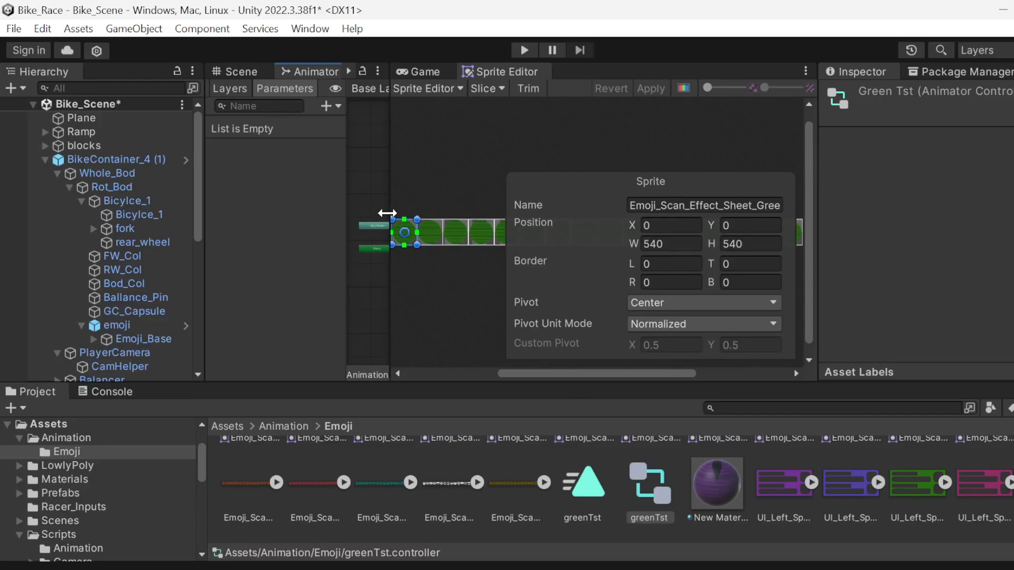
drag(311, 65, 564, 80)
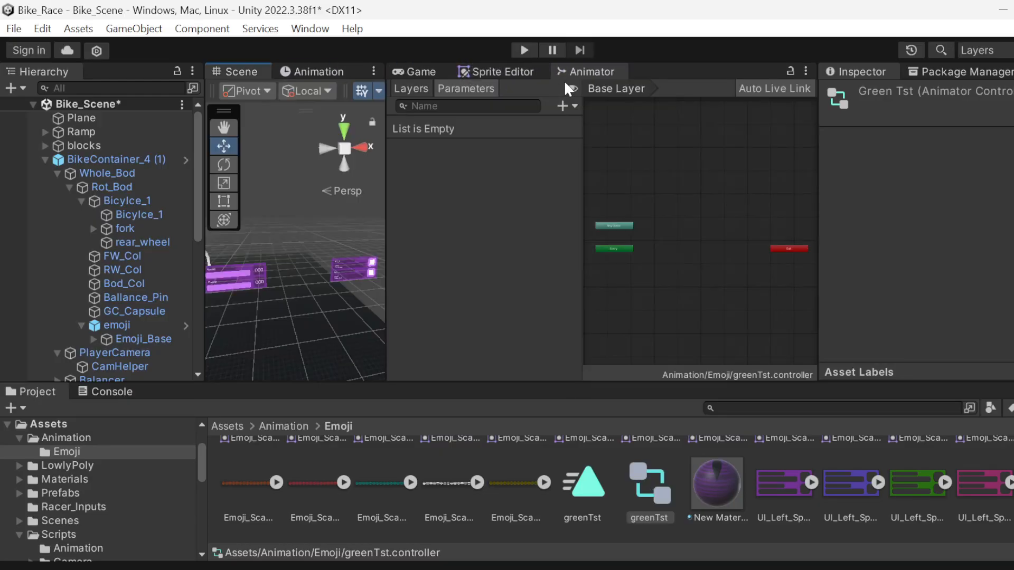
drag(584, 301, 560, 297)
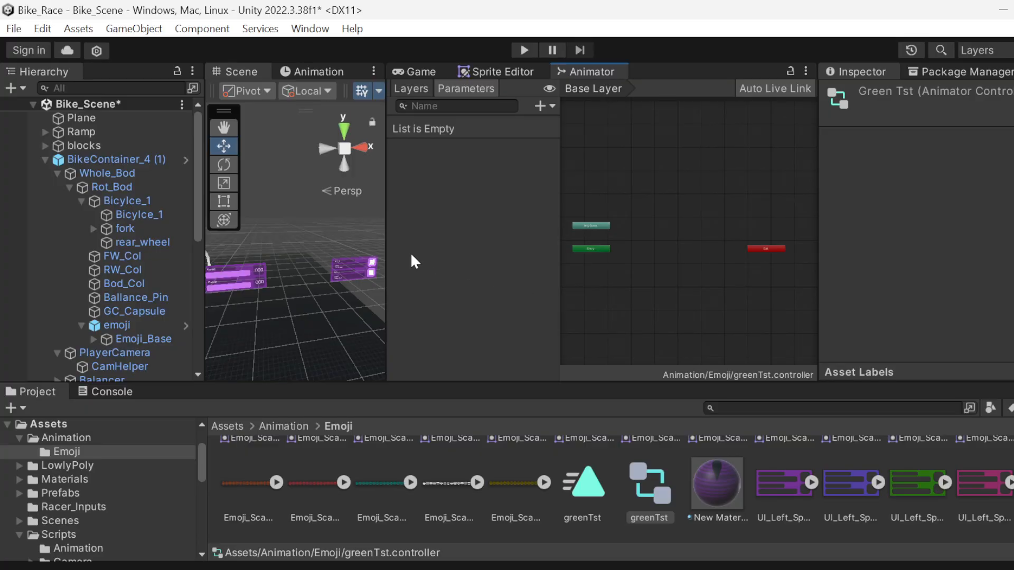
- Dock the Animation window beside the Console, narrow the Scene view, and show the project assets again
click(322, 76)
drag(381, 198, 551, 229)
drag(307, 71, 345, 399)
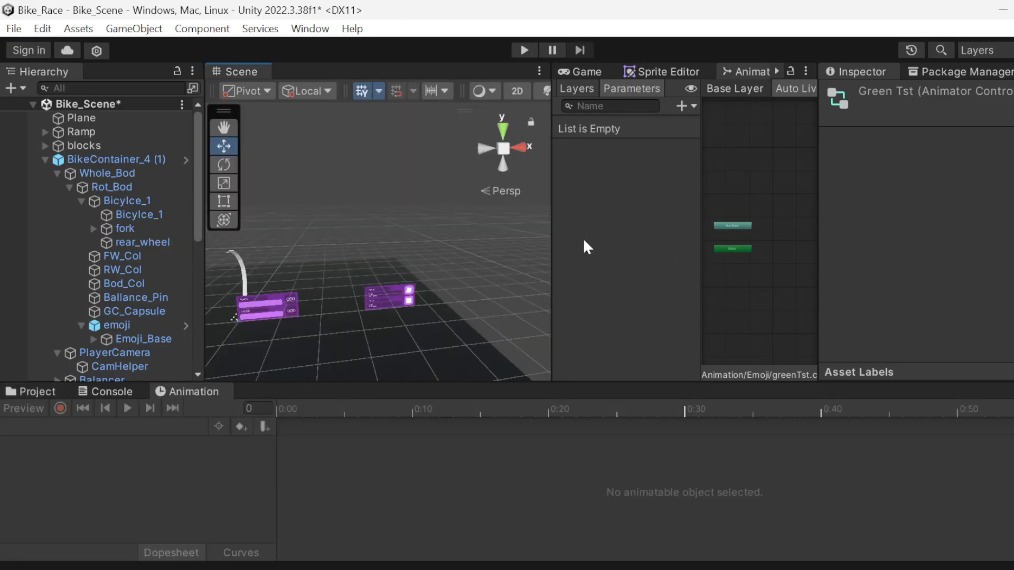
drag(550, 239, 324, 255)
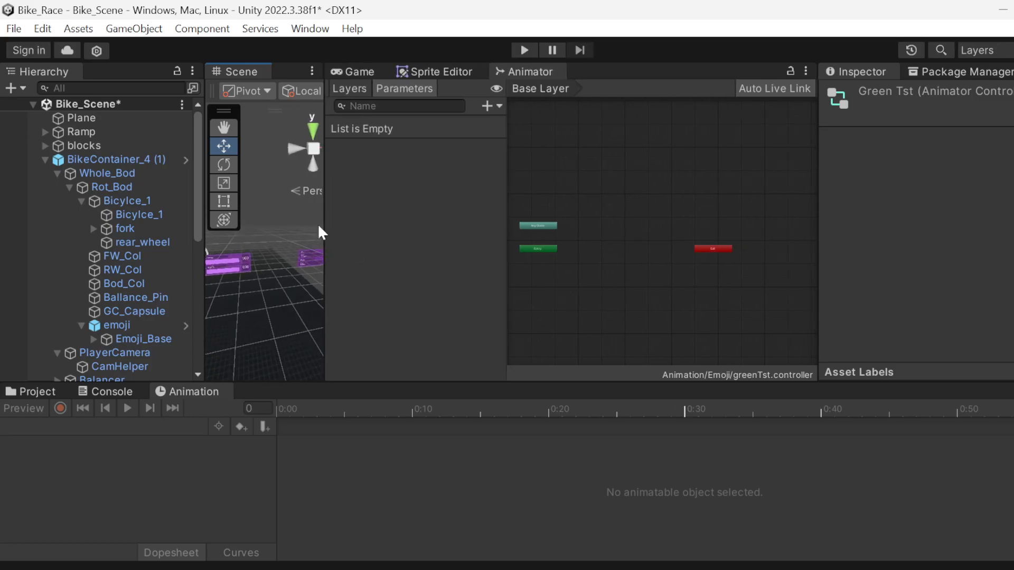
click(53, 397)
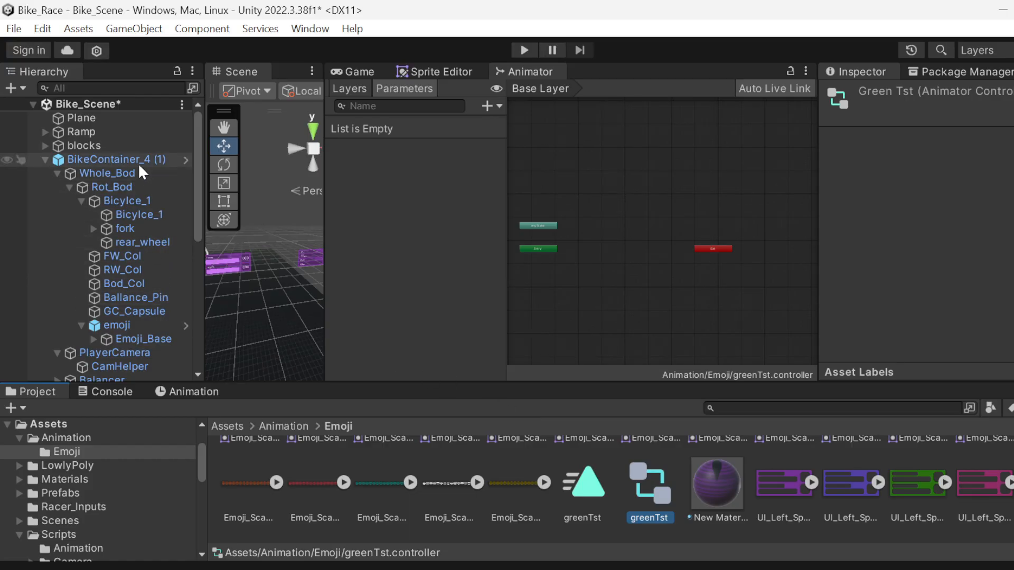
- Select the emoji object under the bike's Rot_Bod and examine its Animator component
click(160, 201)
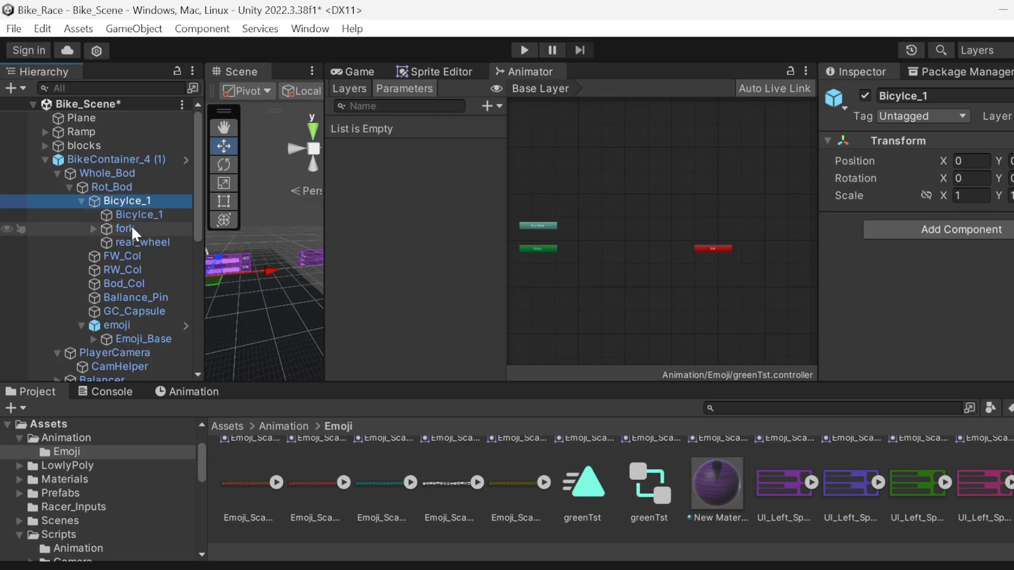
click(144, 329)
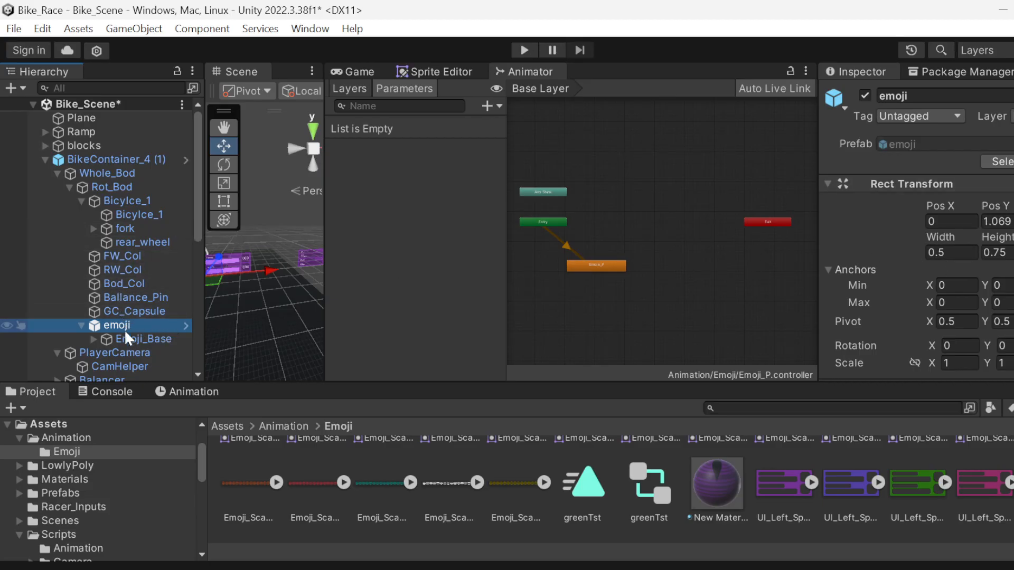
scroll(1006, 226, down, 6)
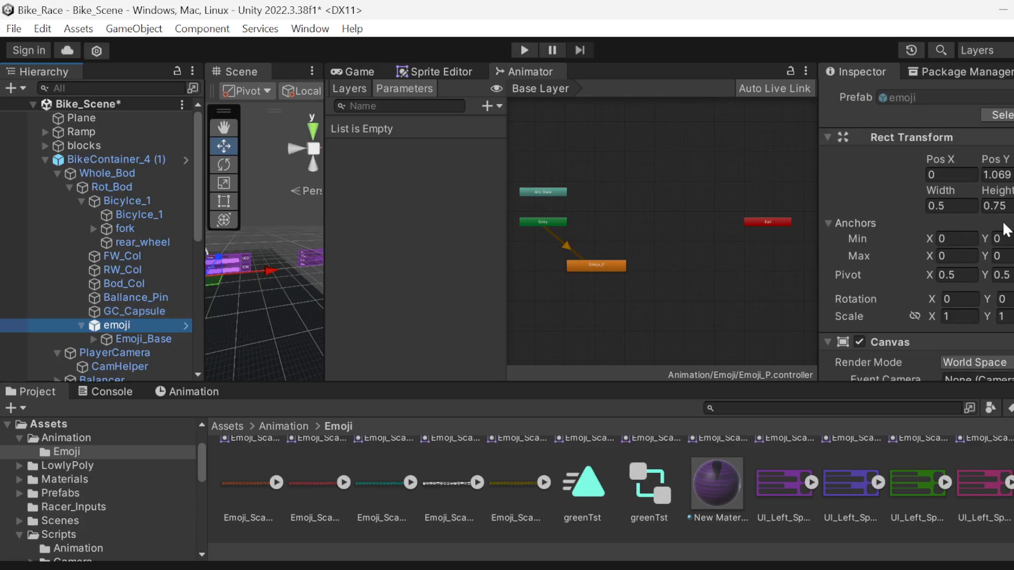
scroll(1008, 226, down, 6)
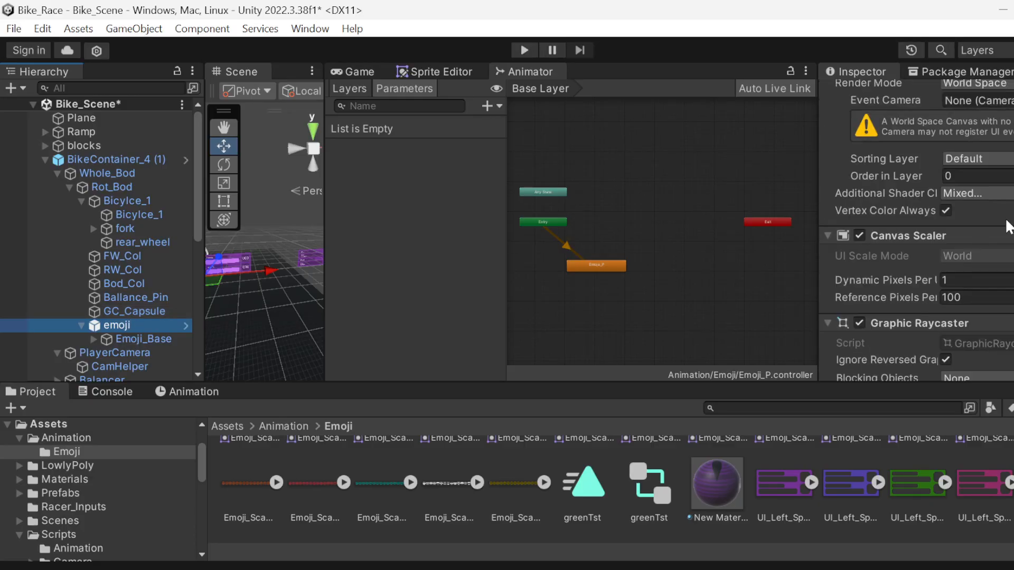
scroll(1008, 226, down, 2)
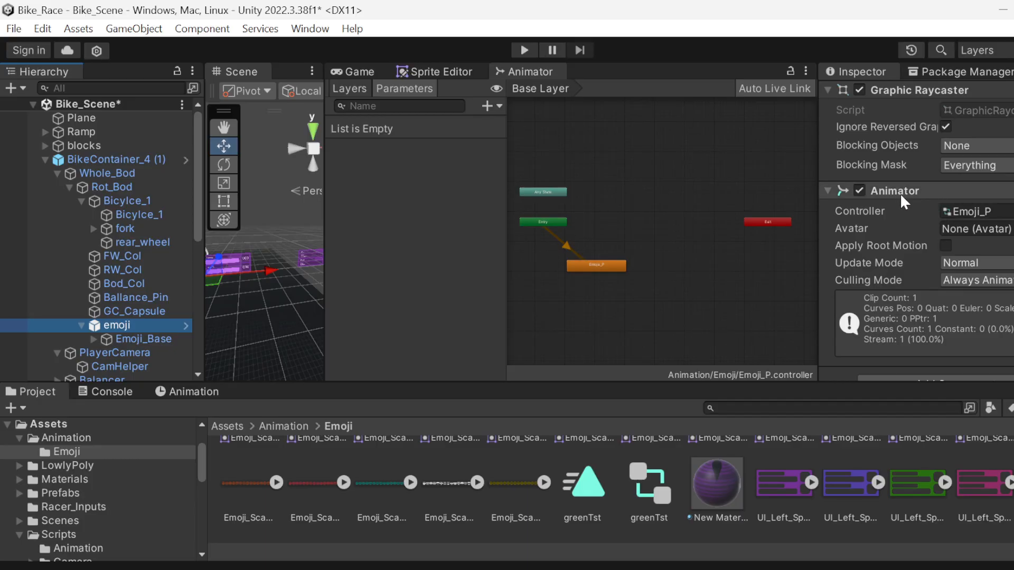
scroll(966, 324, down, 1)
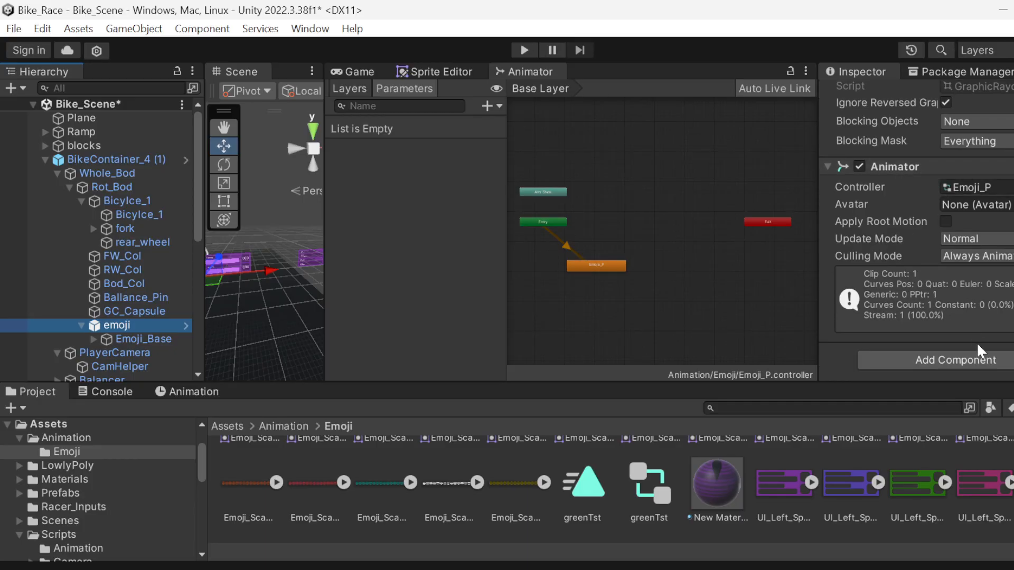
click(984, 359)
text(hu)
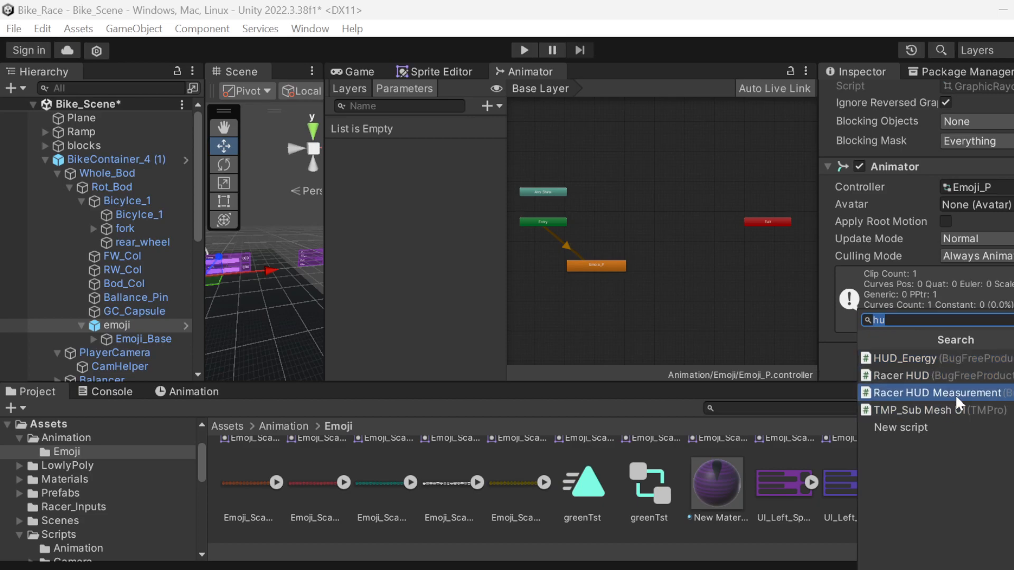
key(BackSpace)
key(BackSpace)
text(anima)
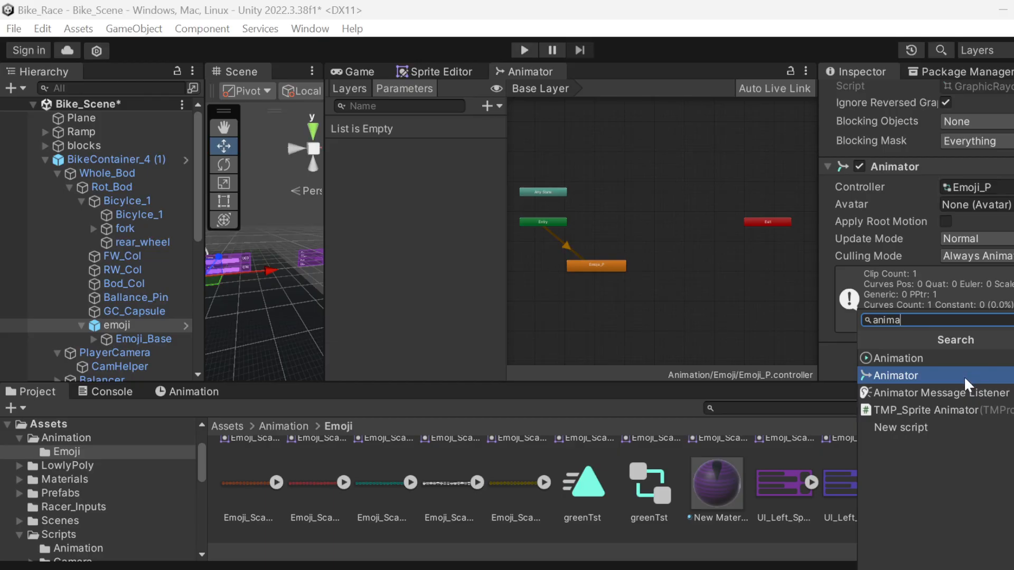
click(981, 291)
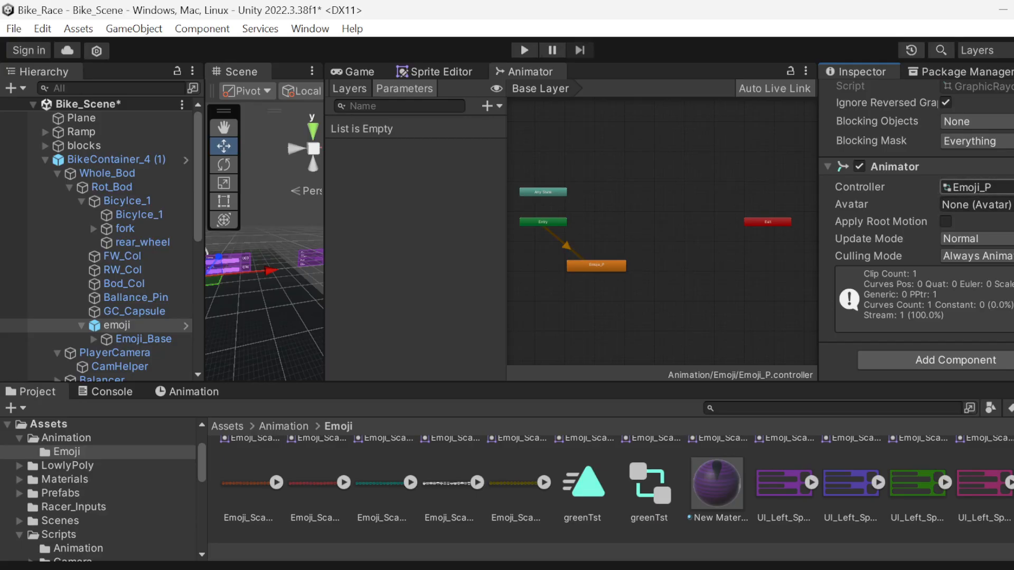
- Assign the greenTst controller to the emoji object's Animator component
click(1013, 188)
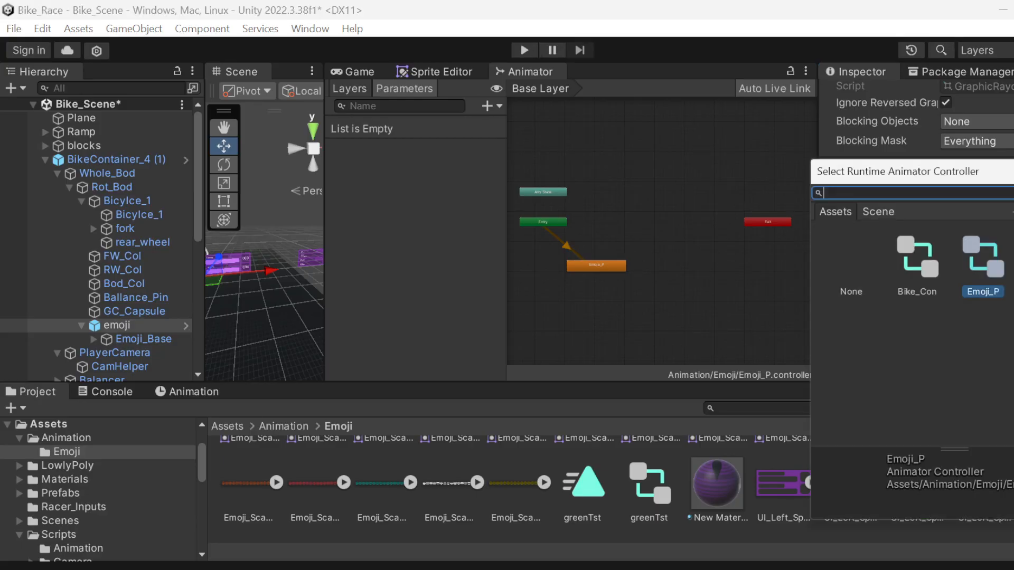
click(1013, 259)
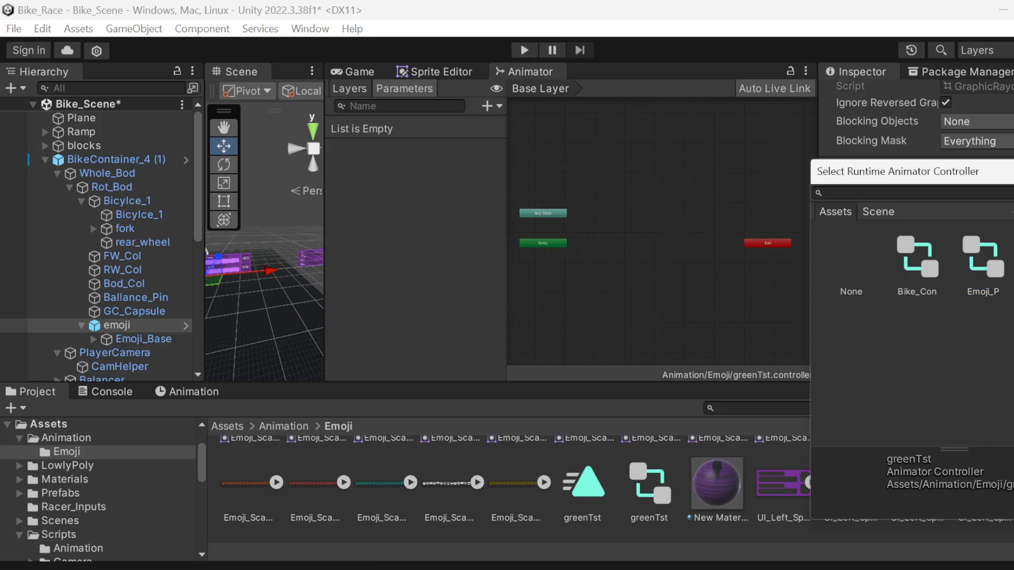
click(661, 249)
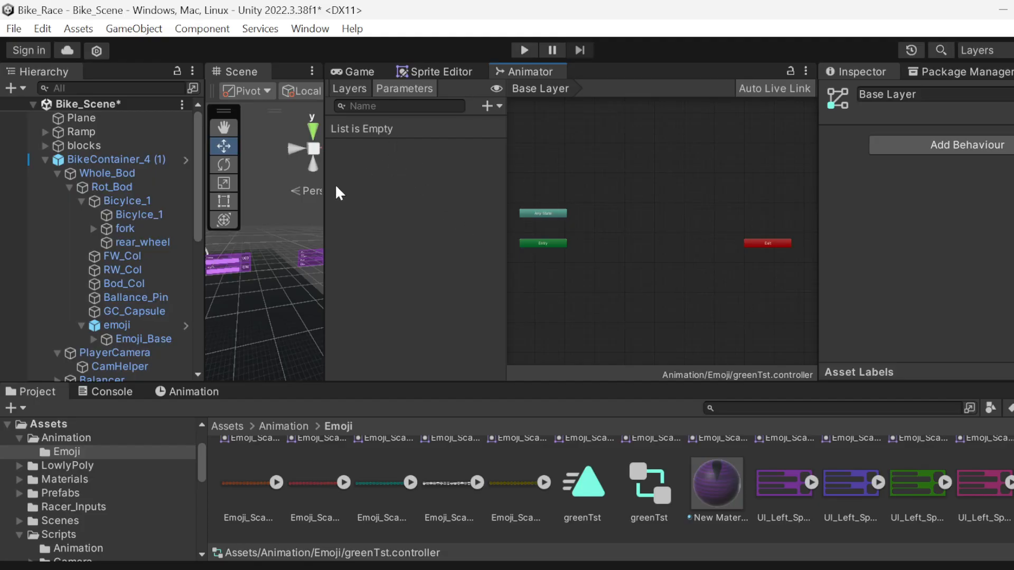
- Add the greenTst animation clip as a state in the Base Layer of the greenTst controller
click(205, 390)
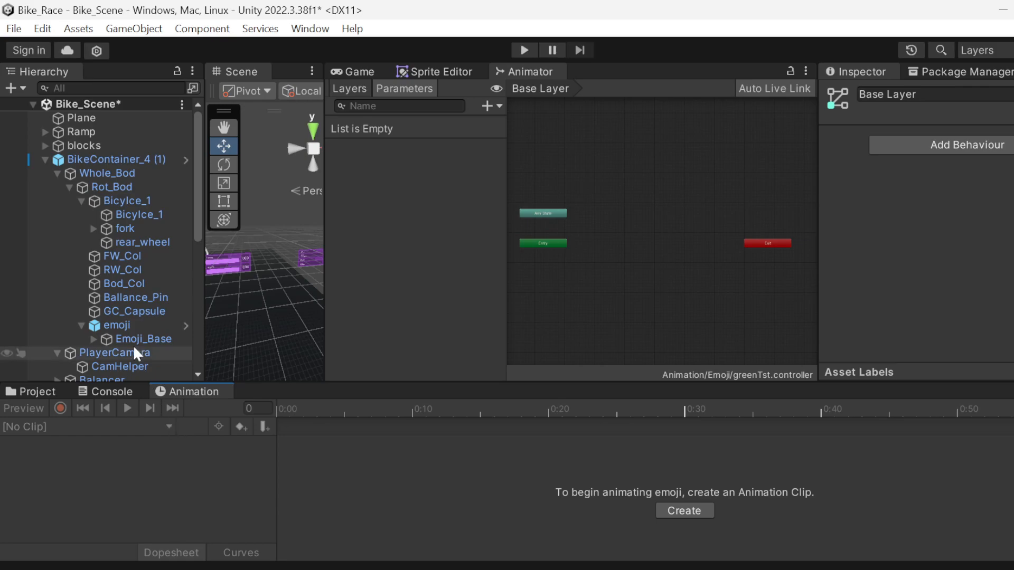
click(144, 330)
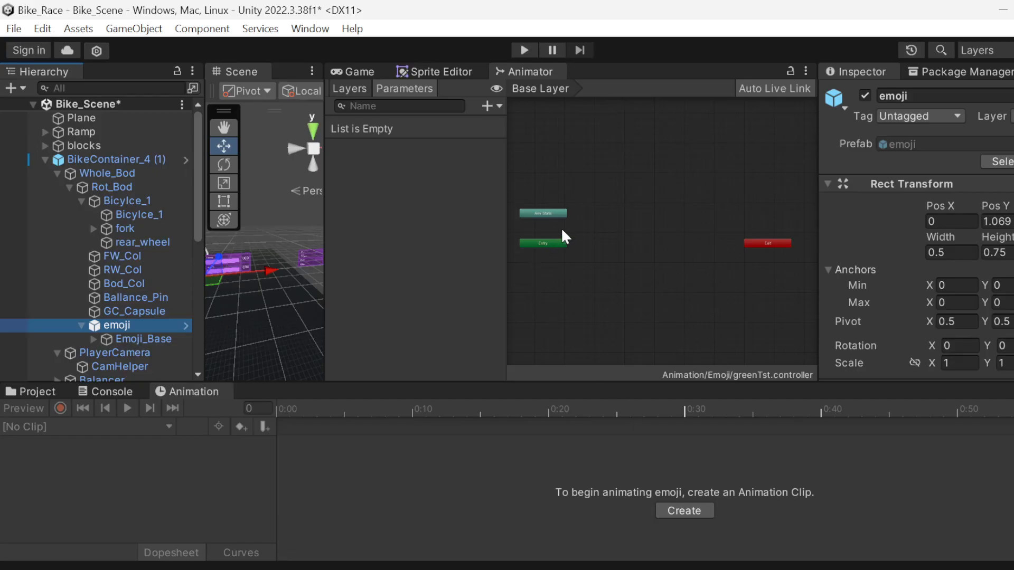
click(34, 393)
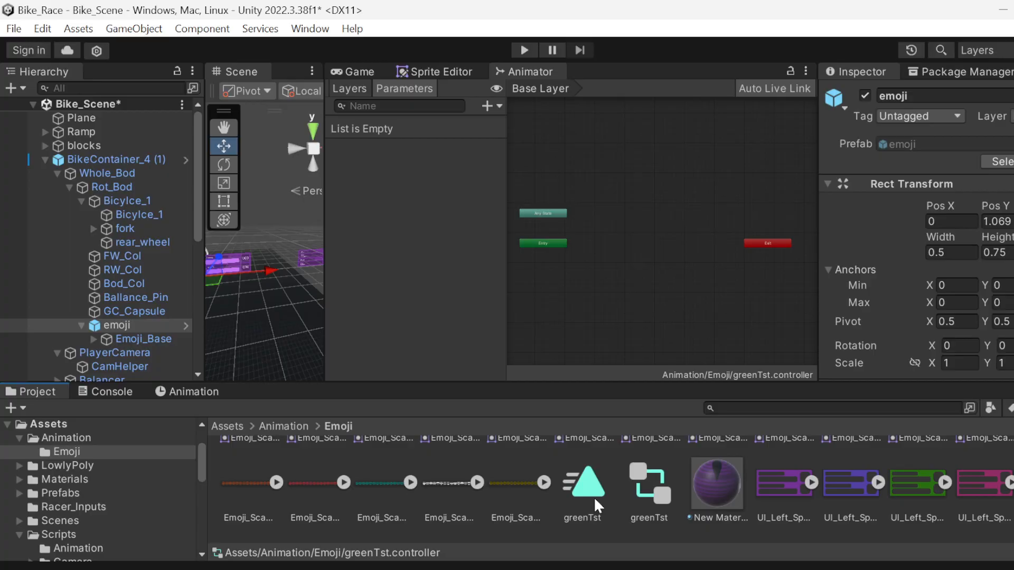
drag(597, 490, 631, 284)
right_click(645, 254)
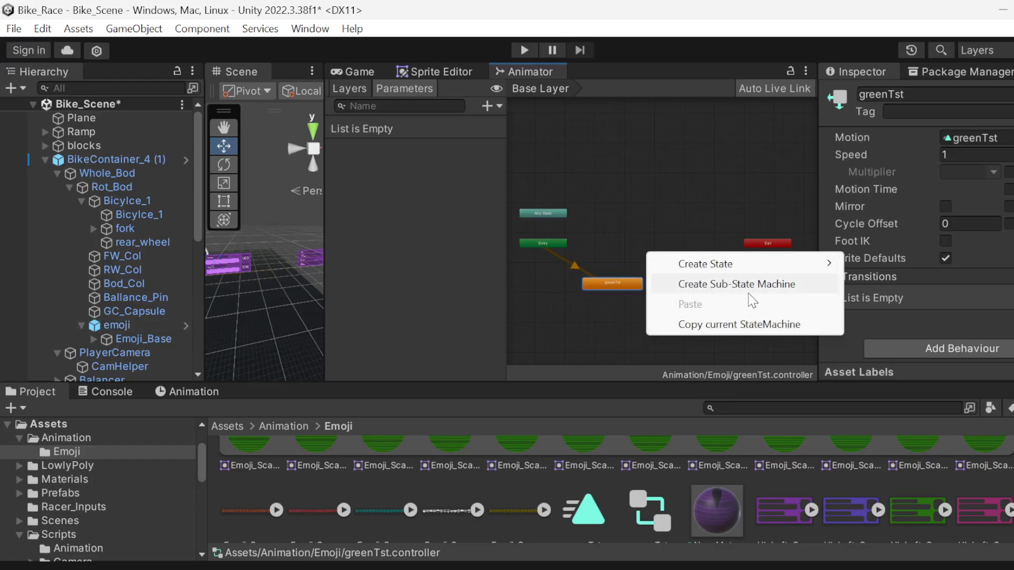
mouse_move(738, 264)
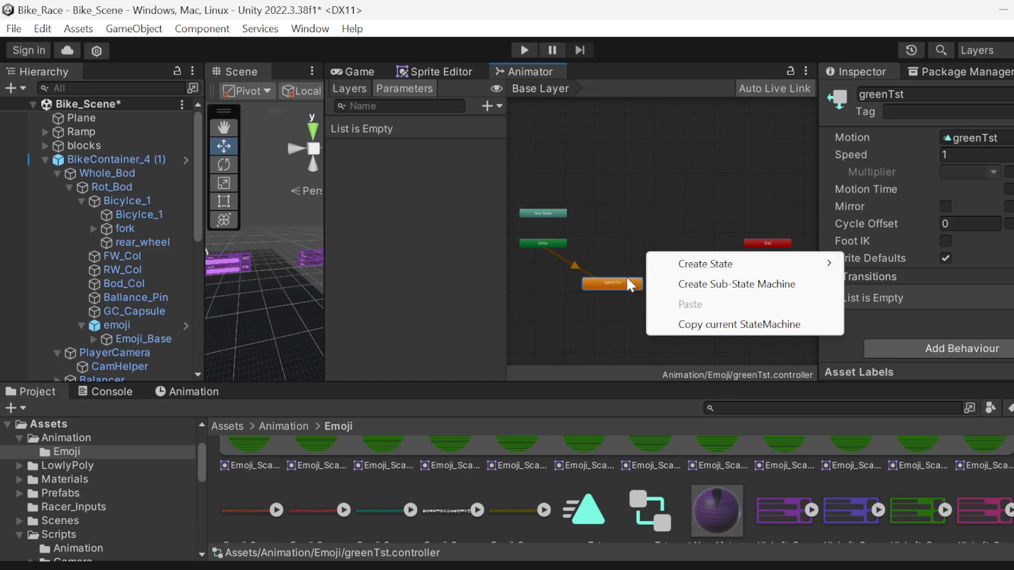
click(630, 219)
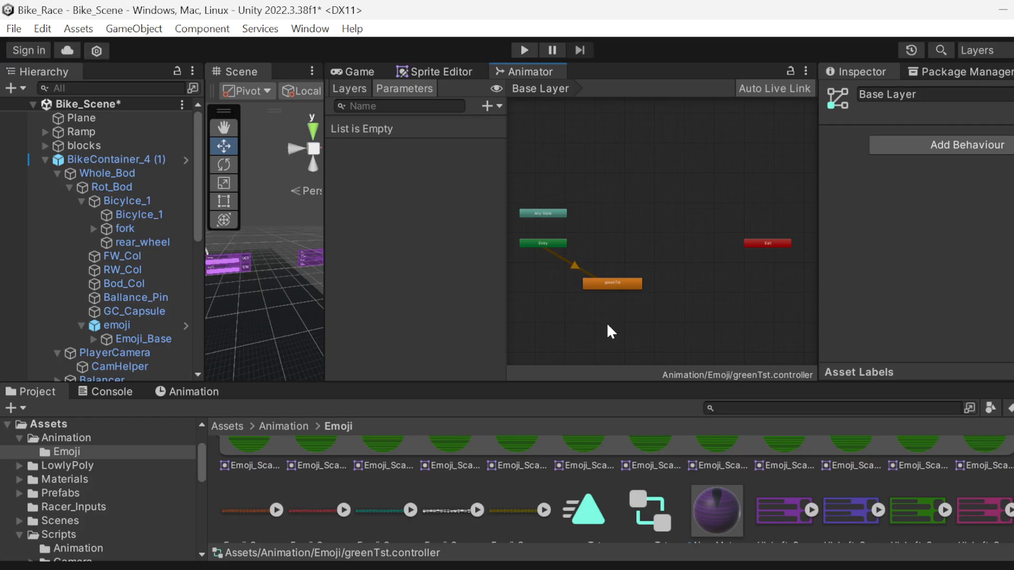
right_click(643, 211)
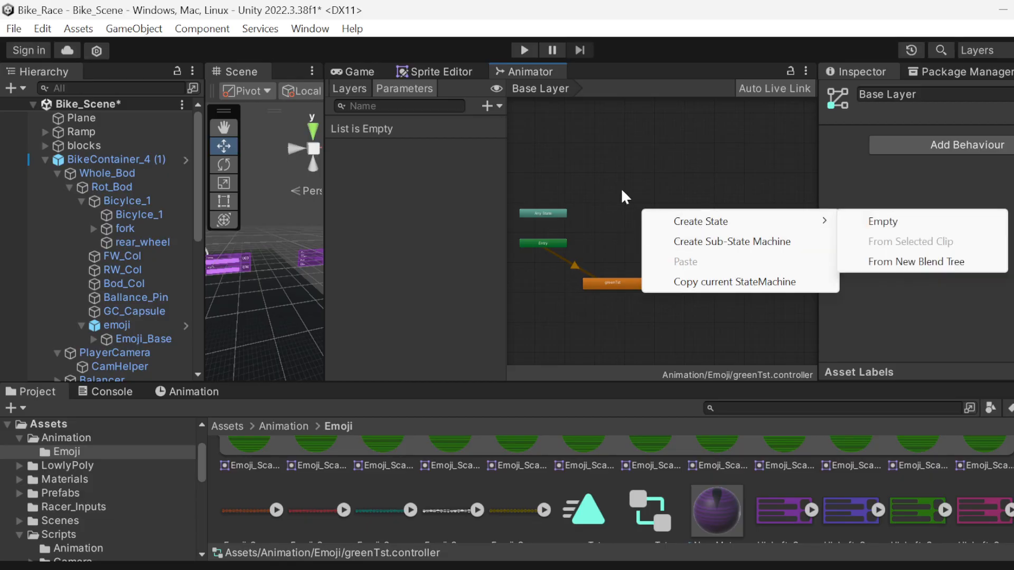
click(600, 168)
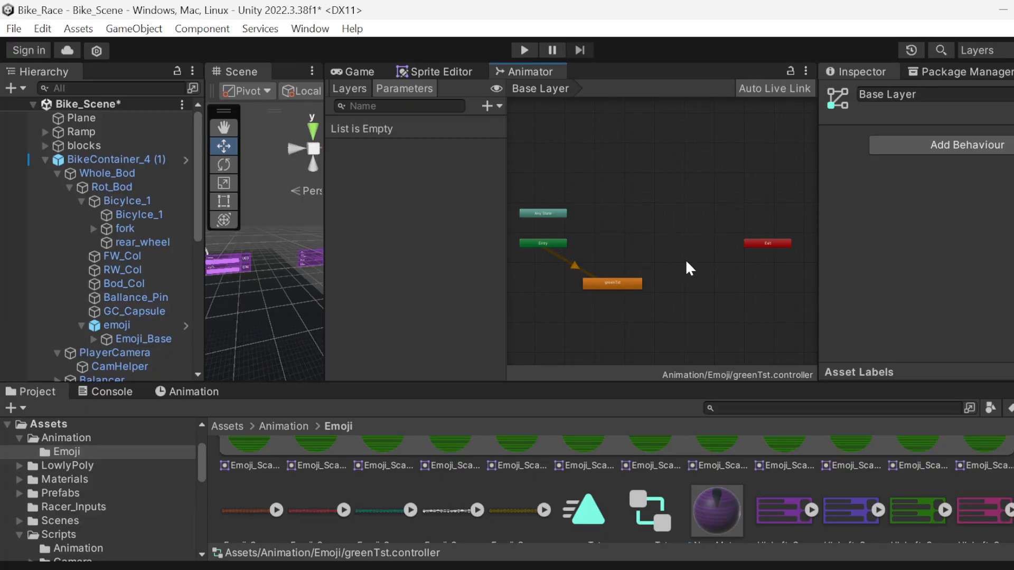
- Bring up the greenTst clip's timeline for the emoji object and review its child objects and Animator component
click(129, 324)
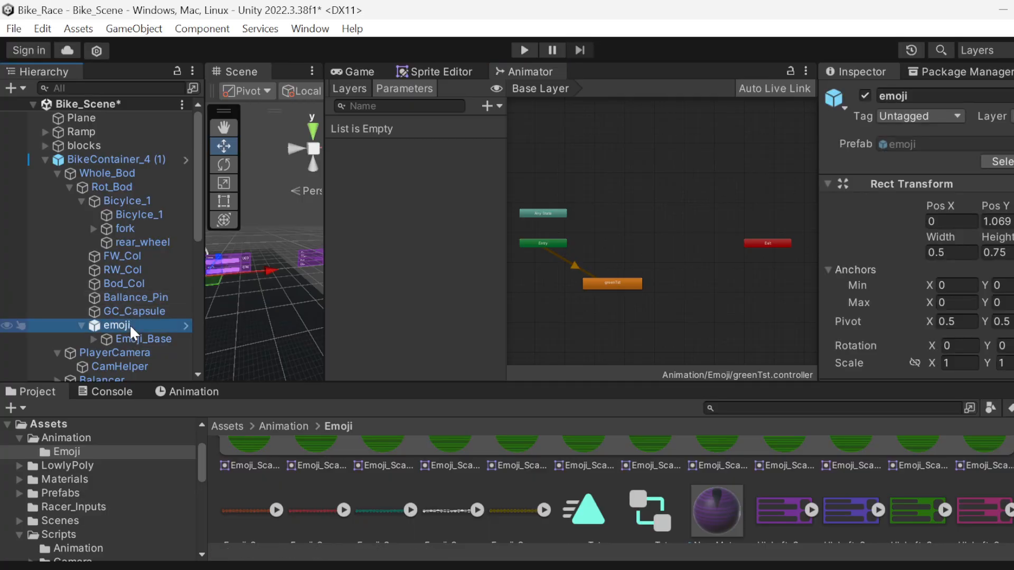
click(92, 340)
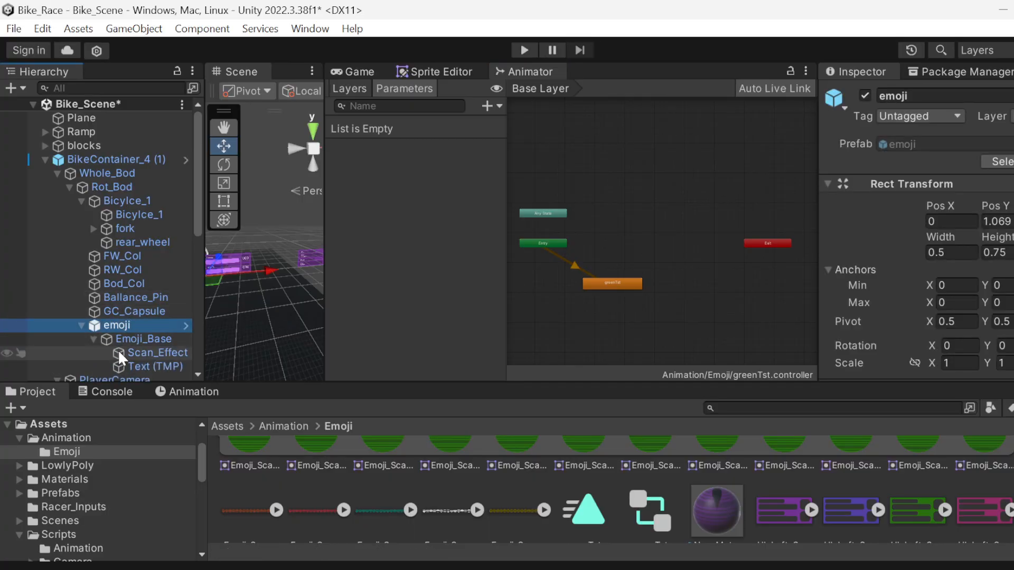
click(144, 337)
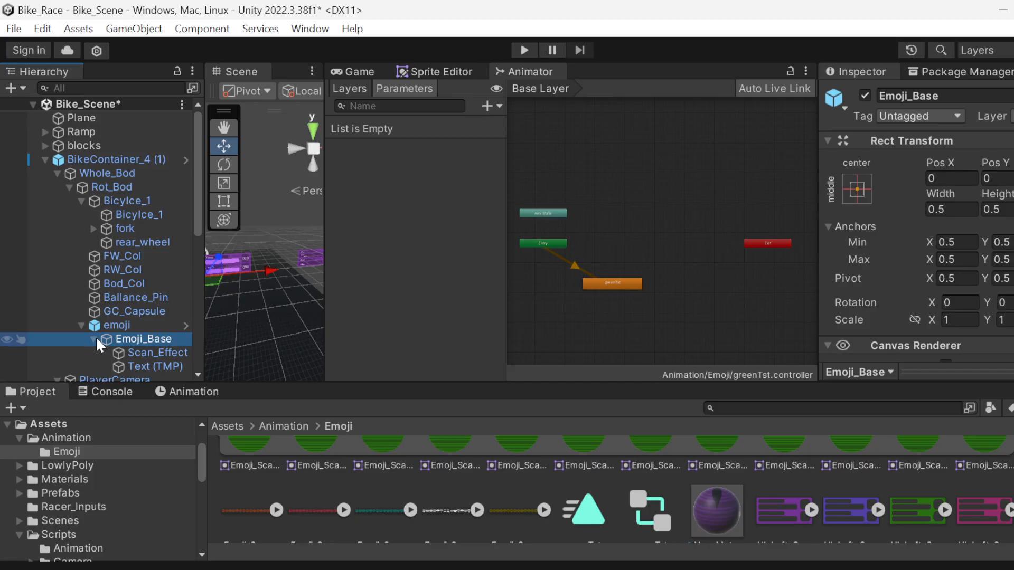
click(147, 337)
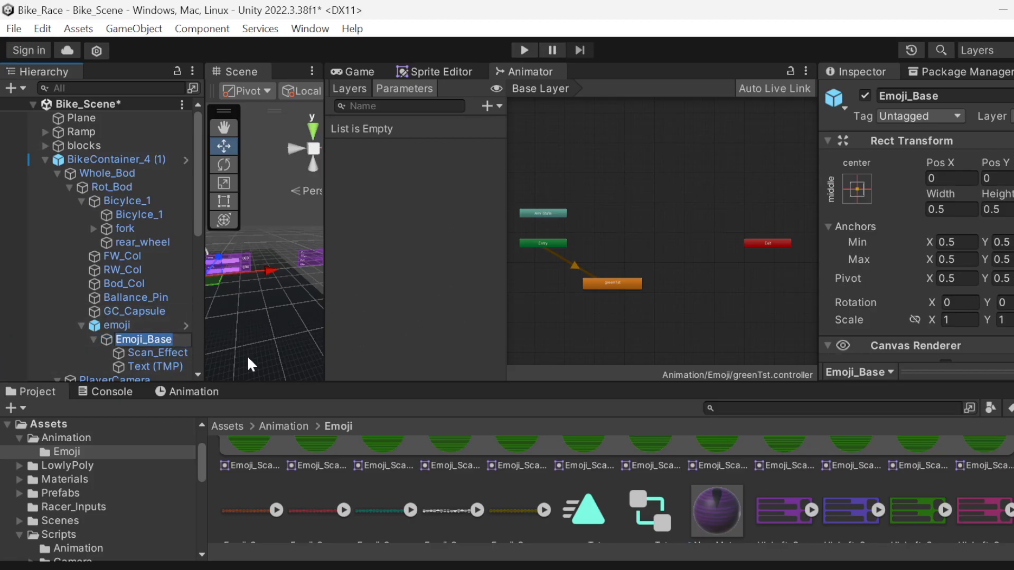
click(189, 391)
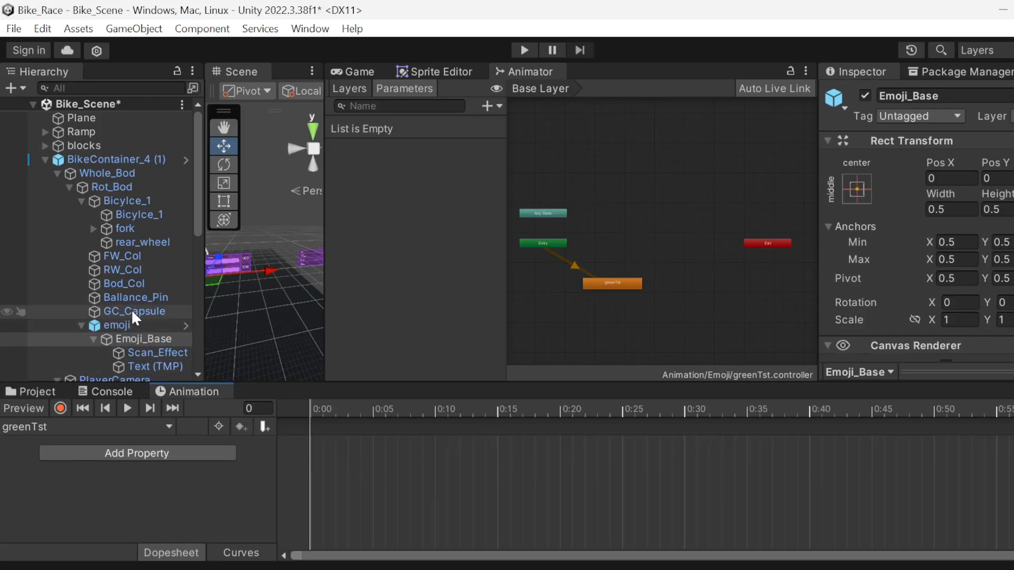
click(137, 323)
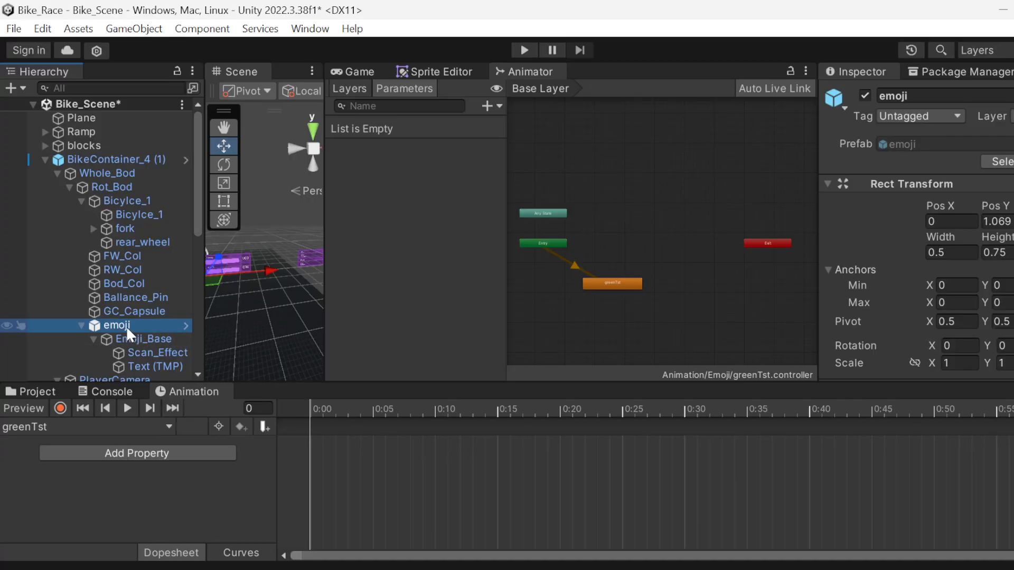
scroll(926, 290, down, 10)
scroll(930, 287, down, 3)
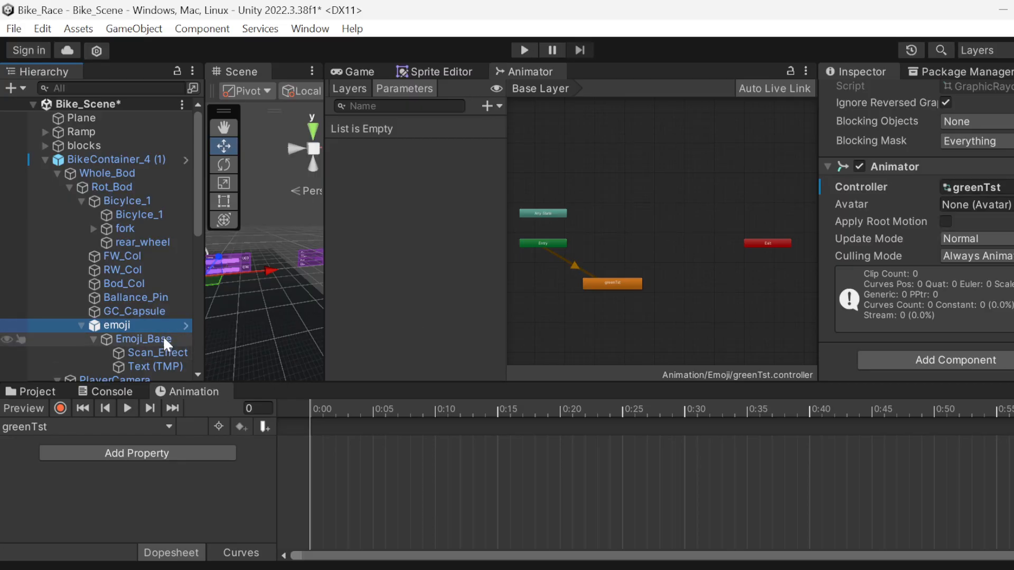
- Add Emoji_Base's Image.Sprite property to the greenTst clip and dock the Animation window beside the Animator
click(169, 452)
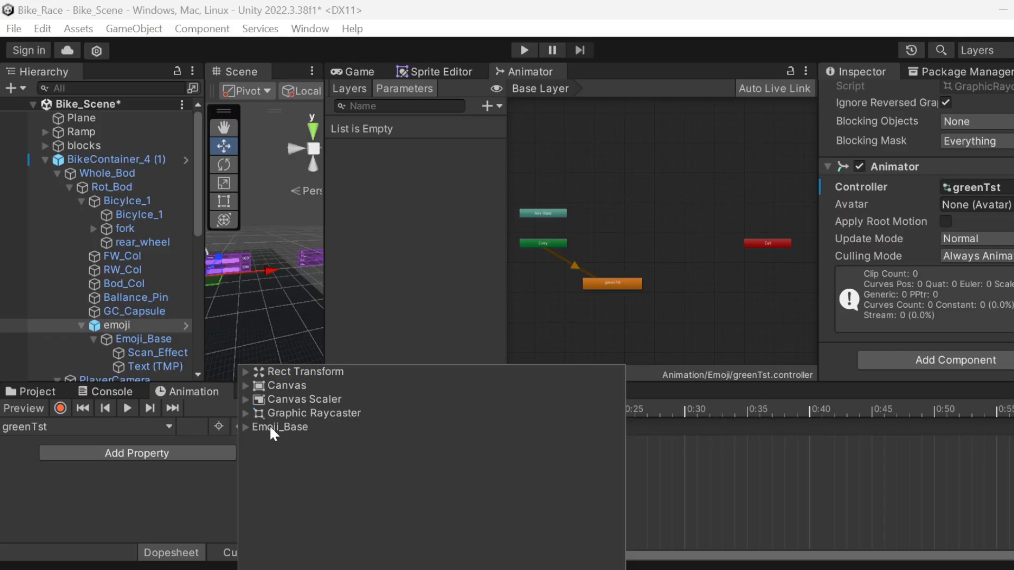
click(247, 427)
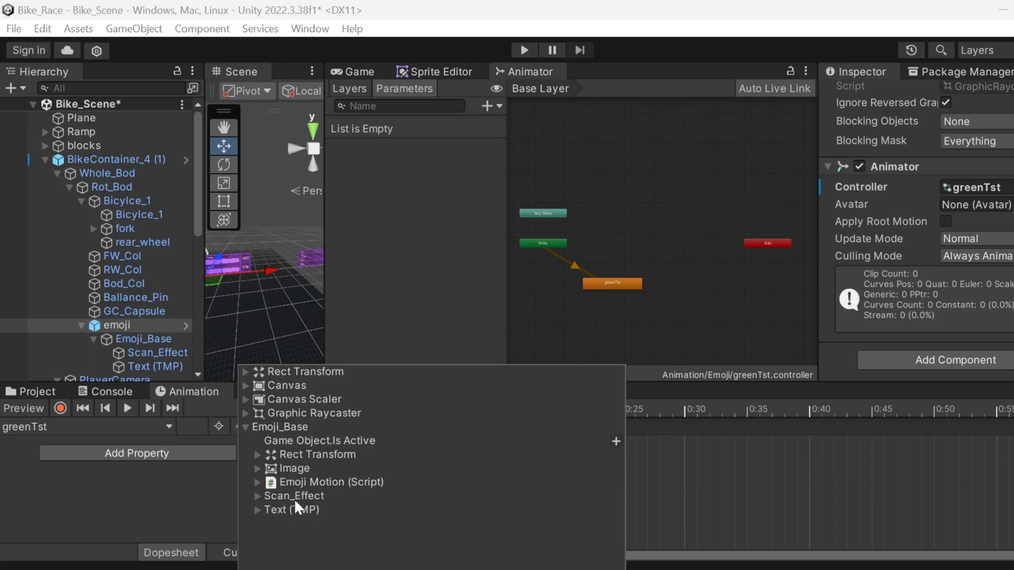
click(258, 469)
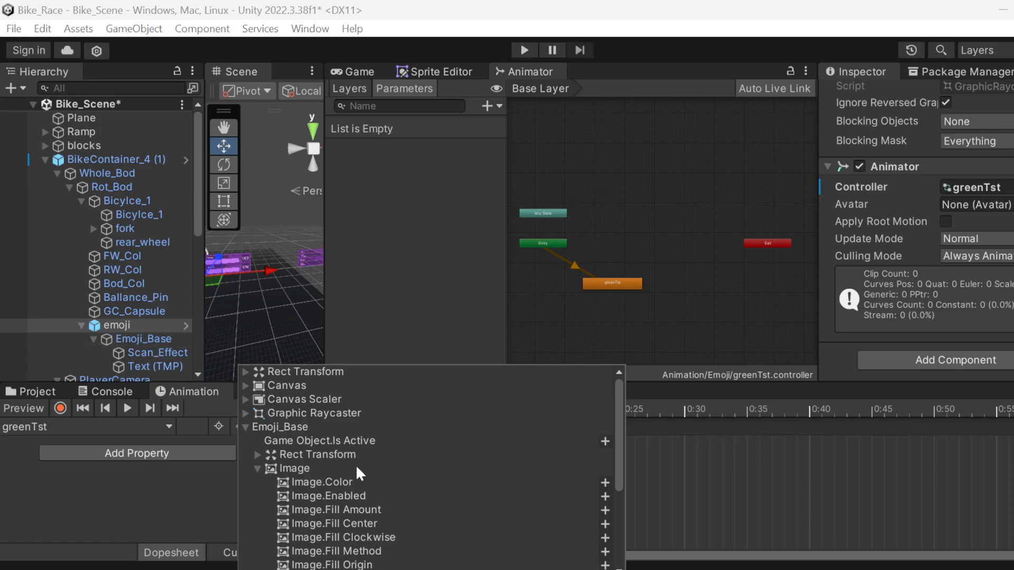
scroll(360, 470, down, 2)
scroll(359, 462, down, 4)
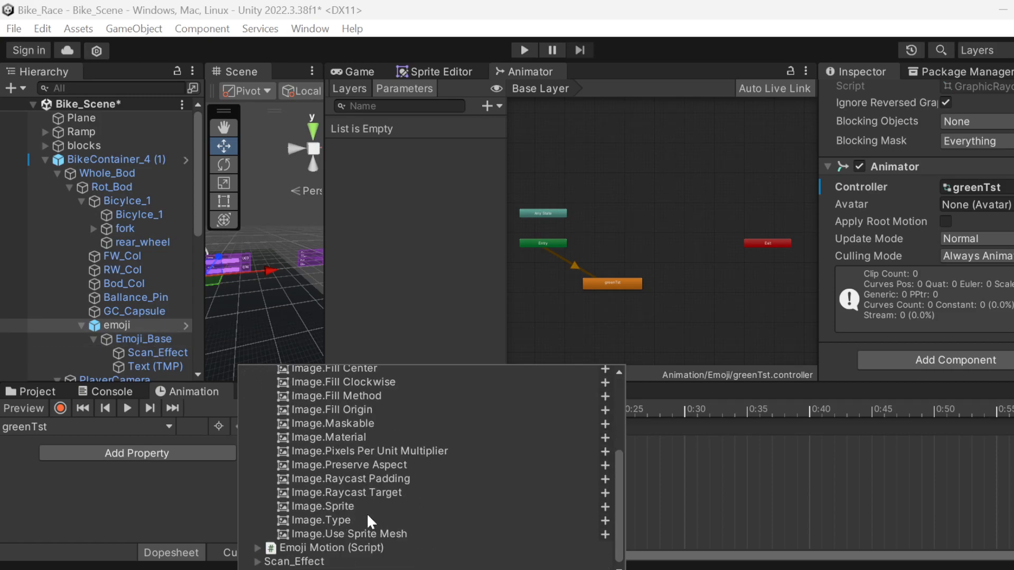
click(347, 505)
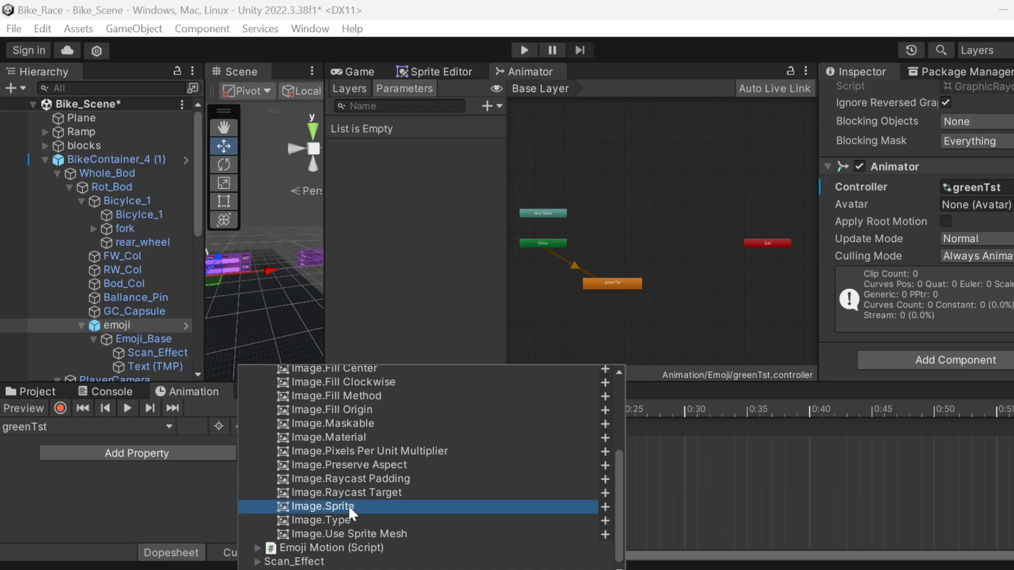
click(606, 505)
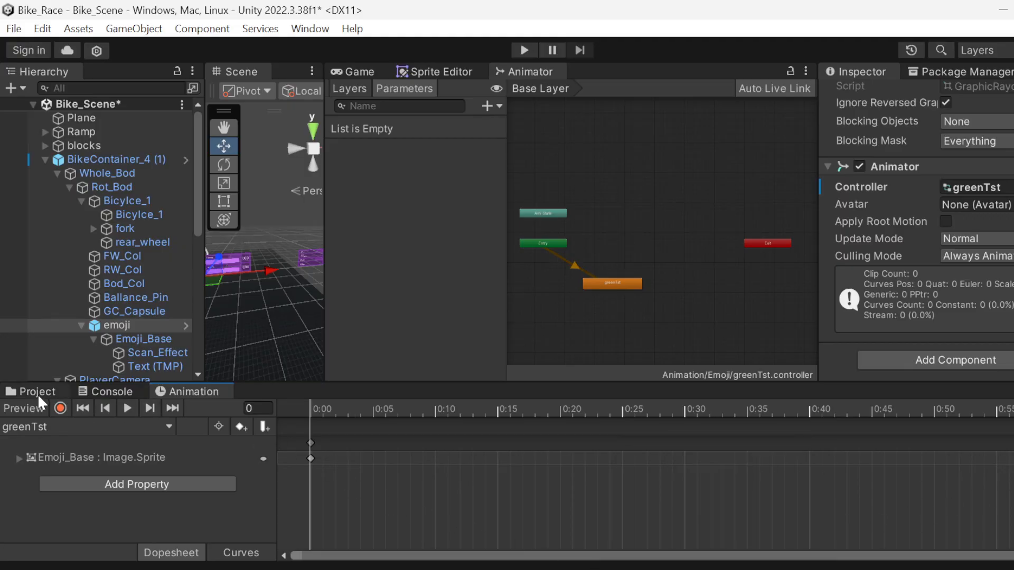
drag(205, 389, 657, 83)
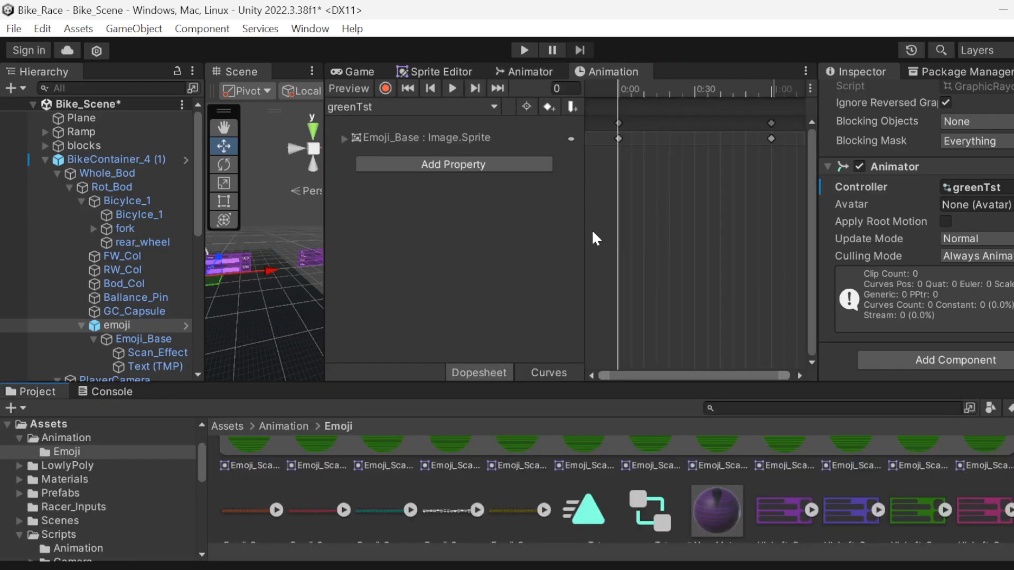
- Place all 16 Emoji_Scan_Effect_Sheet_Green sprites on the Image.Sprite track and stretch their keyframes evenly from 0:00 to 1:00
scroll(313, 514, up, 2)
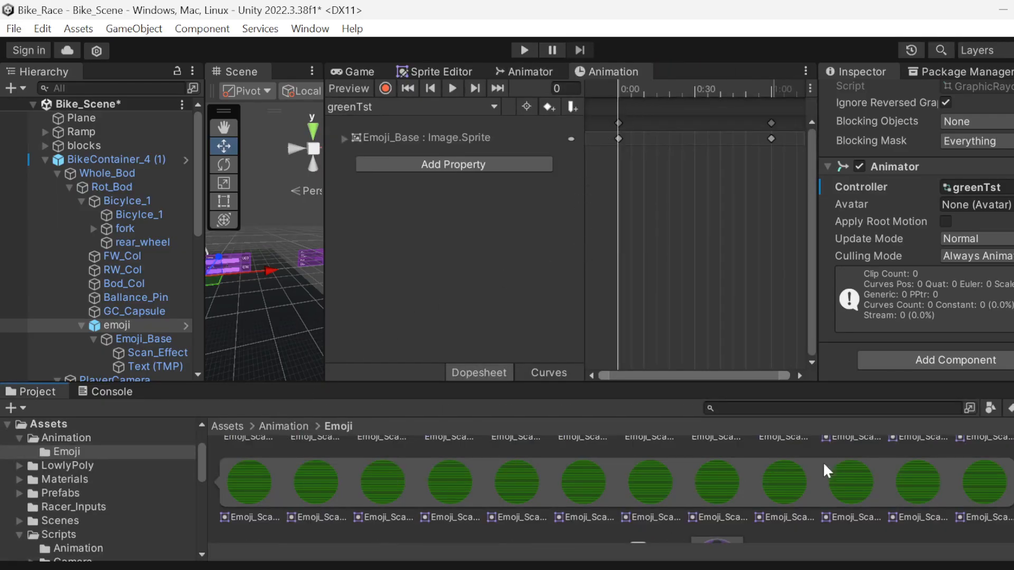
scroll(1008, 492, up, 2)
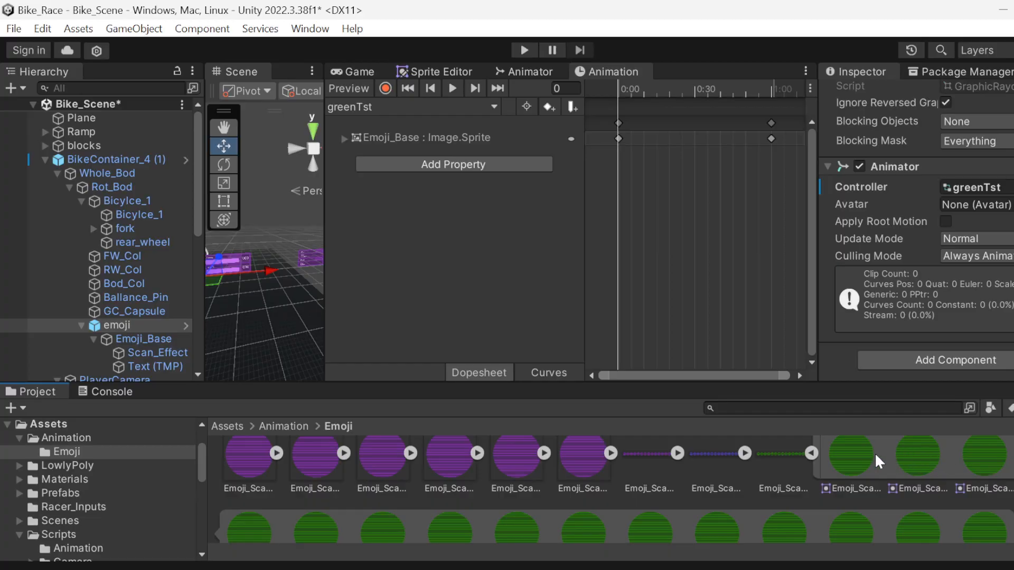
click(841, 459)
scroll(876, 465, down, 2)
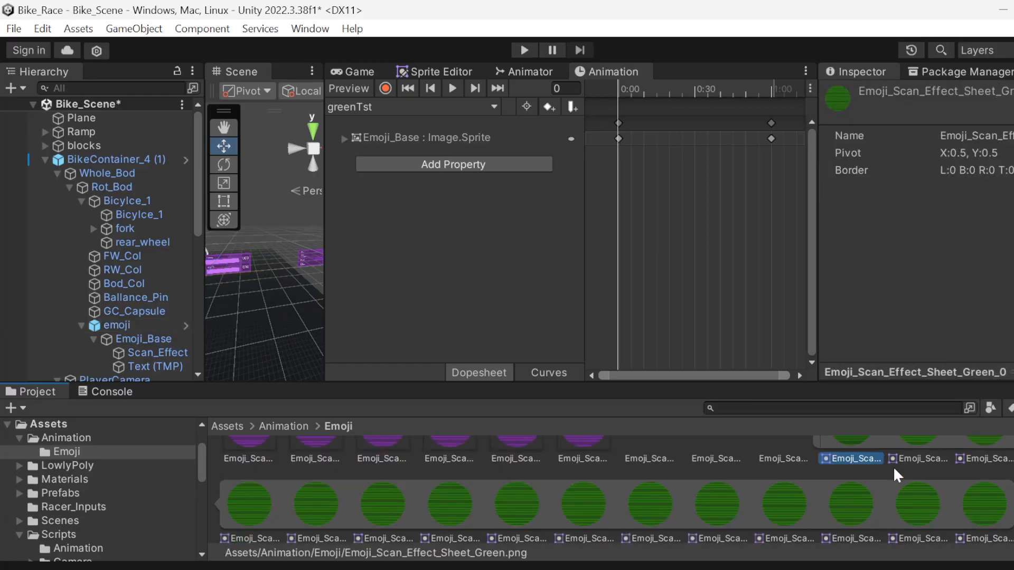
shift+click(974, 505)
scroll(976, 501, up, 1)
scroll(958, 492, down, 1)
scroll(957, 492, up, 1)
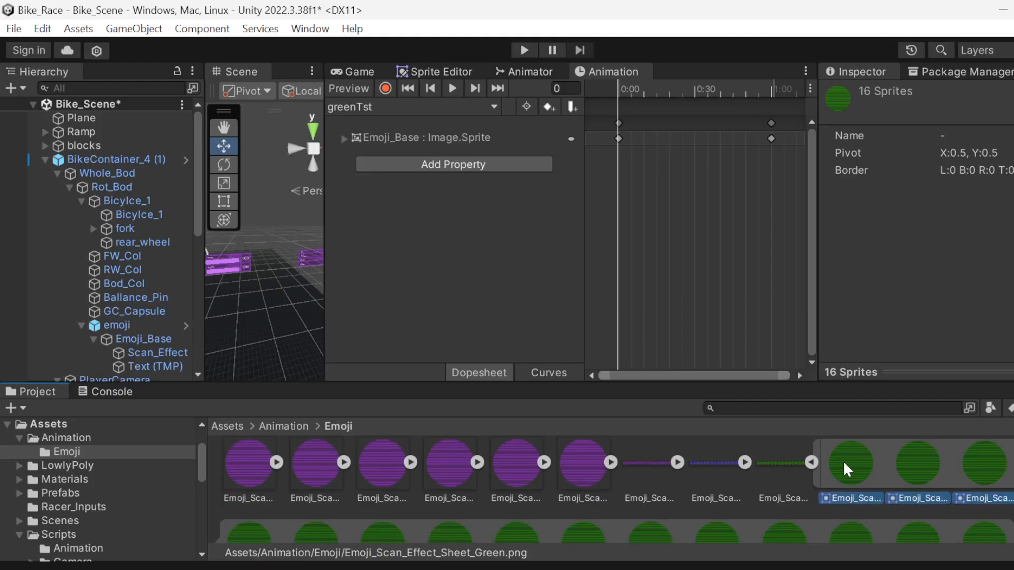
scroll(843, 461, up, 1)
drag(842, 460, 594, 140)
drag(659, 139, 774, 128)
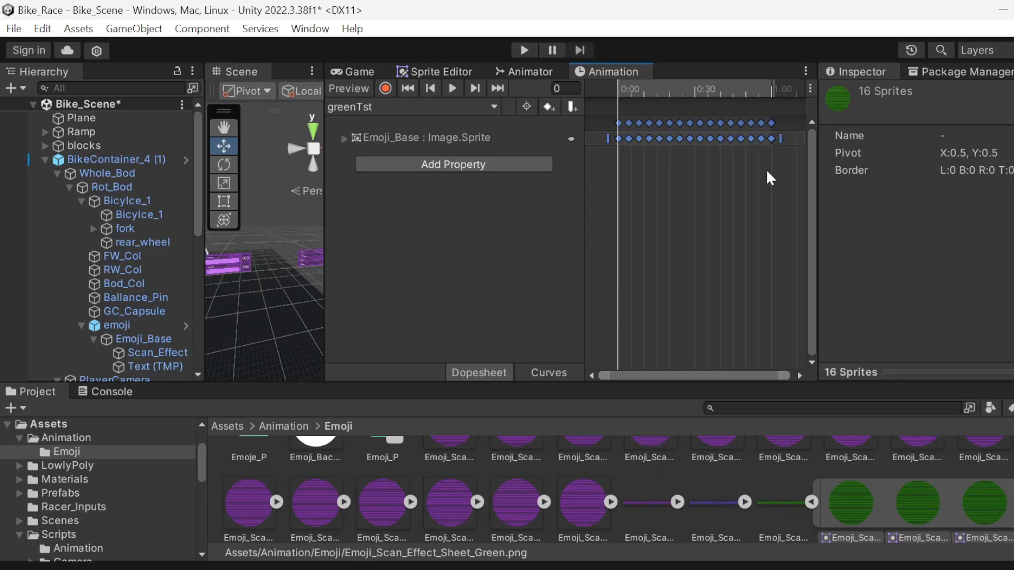
click(748, 202)
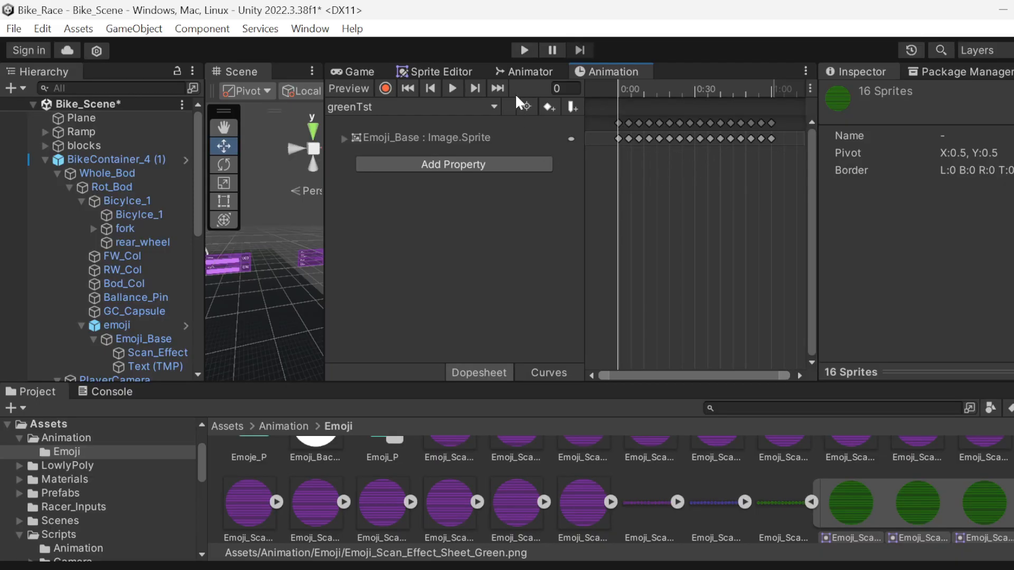
- Run the scene in the Game view and set Emoji_Base's Image colour to white while it plays
click(359, 69)
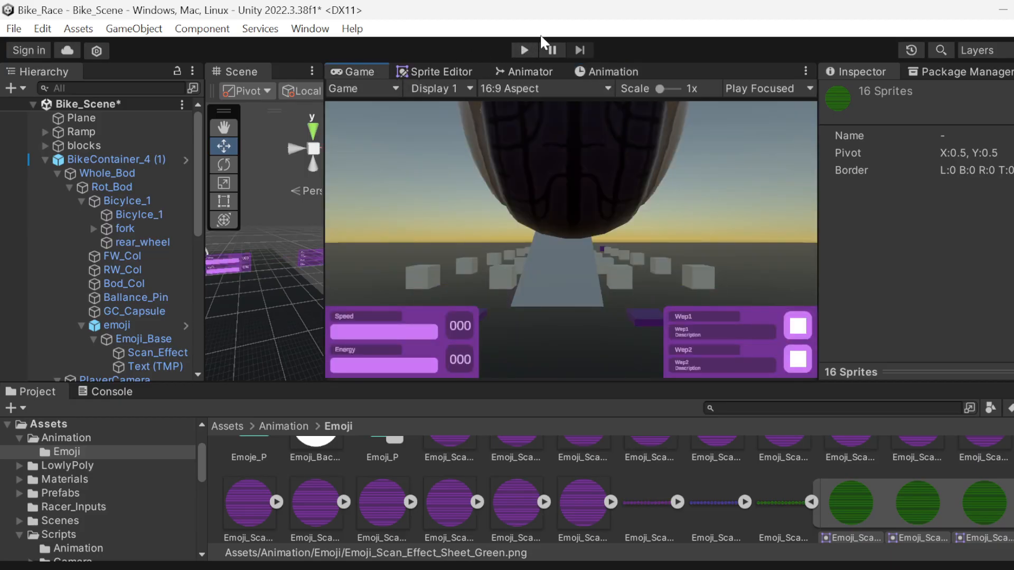
click(525, 50)
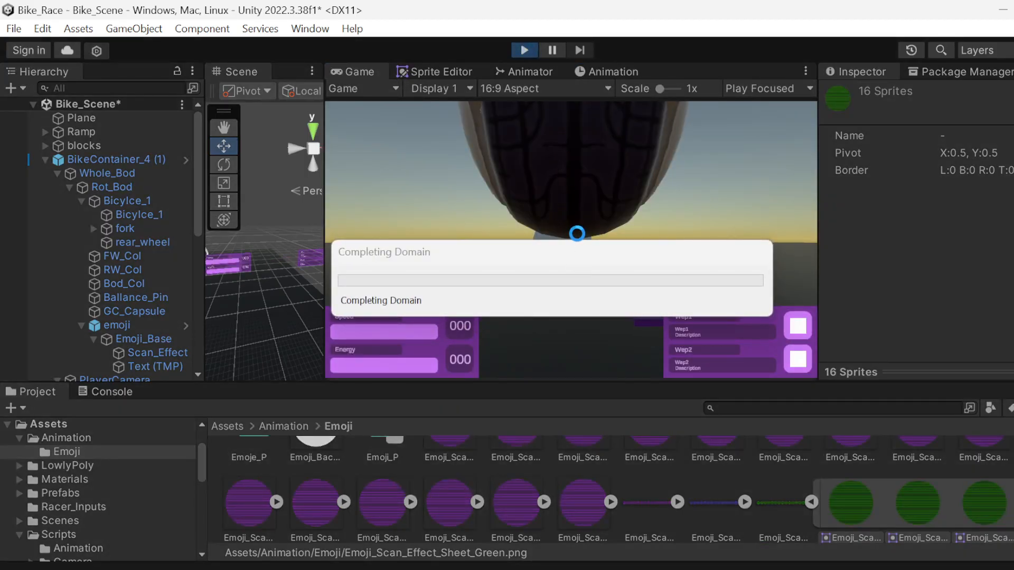
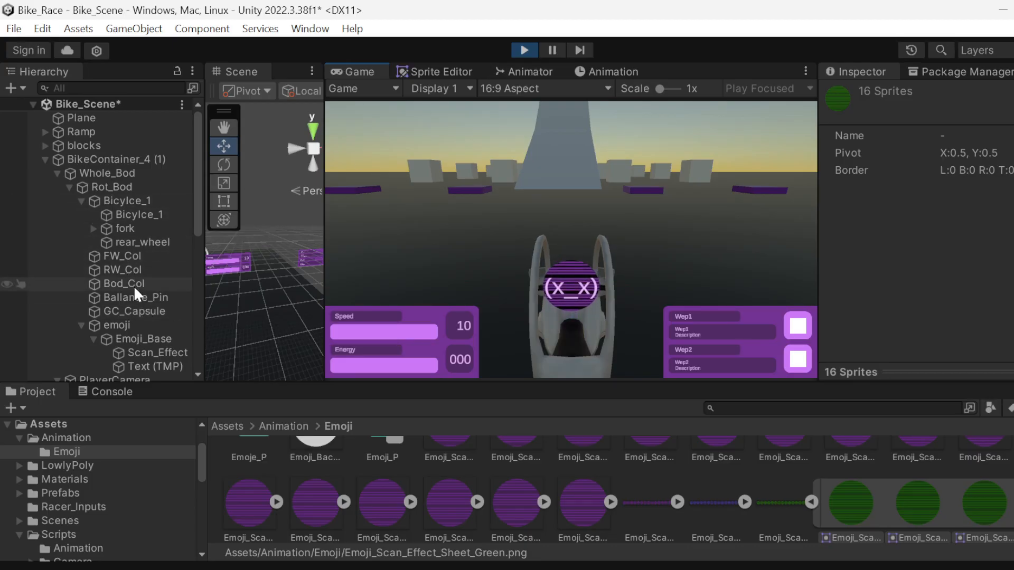
scroll(136, 310, down, 3)
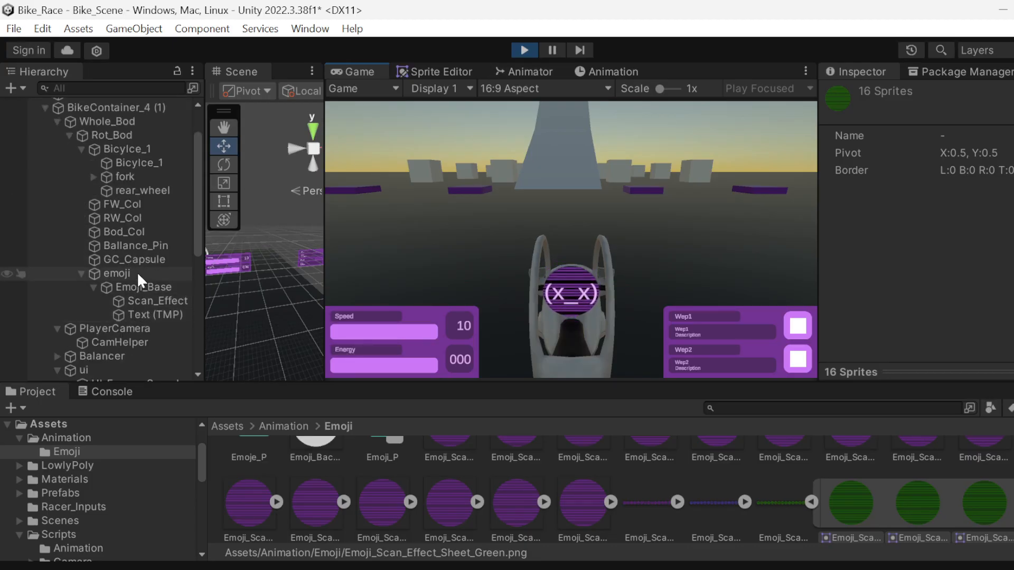
click(135, 288)
click(138, 302)
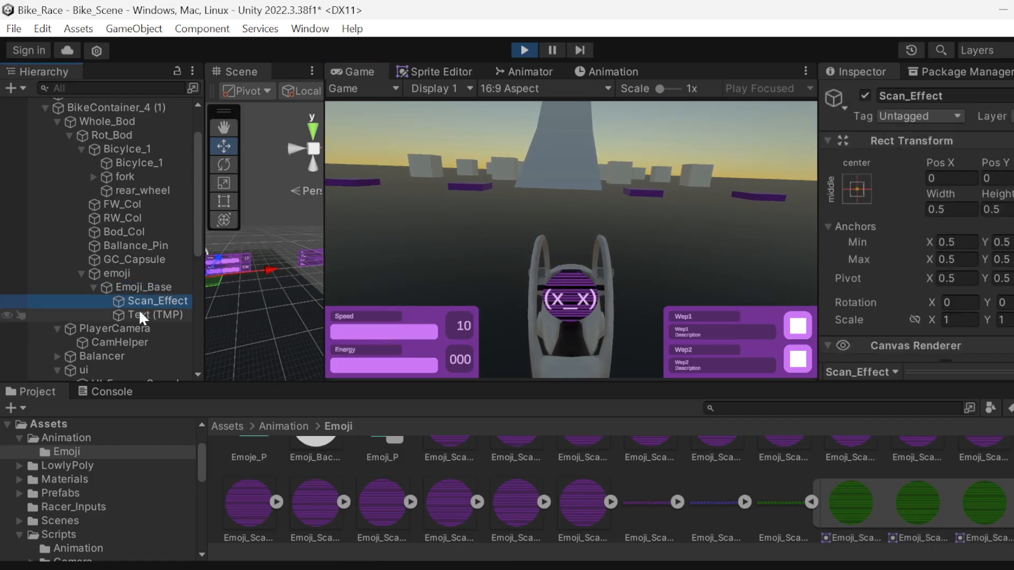
click(138, 312)
click(141, 296)
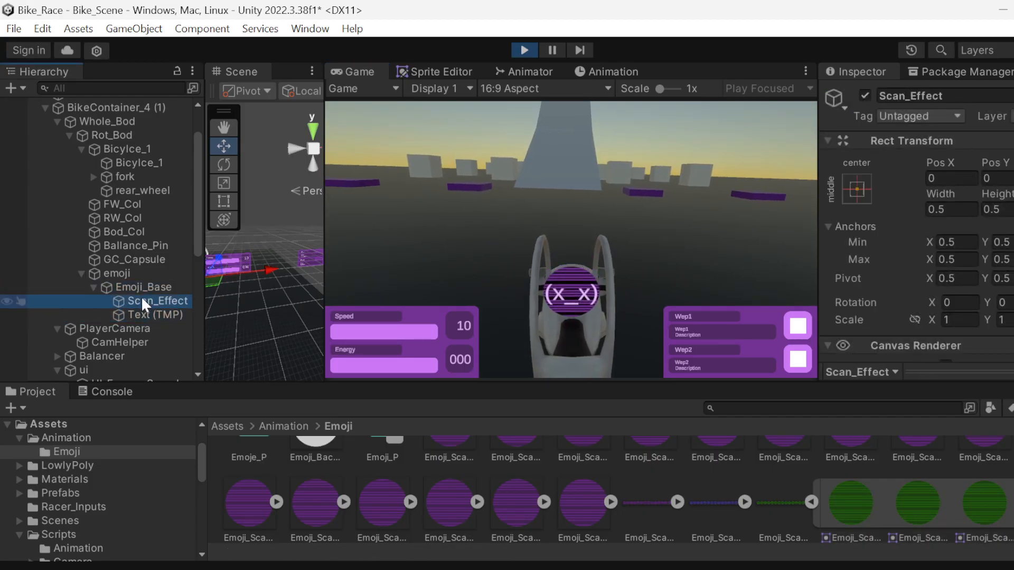
click(139, 285)
scroll(927, 252, down, 5)
click(953, 196)
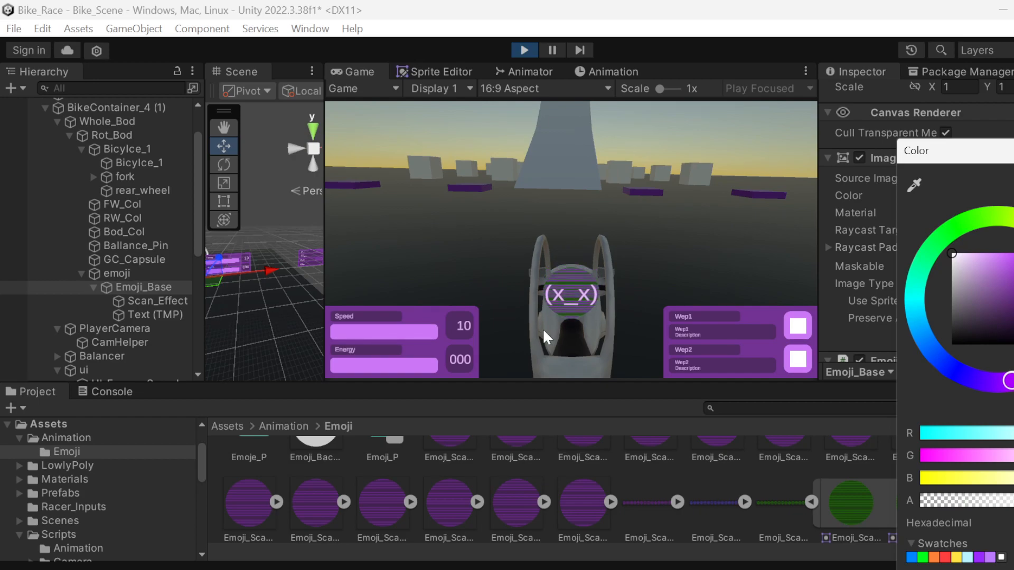
- Deactivate the Scan_Effect object to view the green base animation alone, and stop the running scene
click(151, 301)
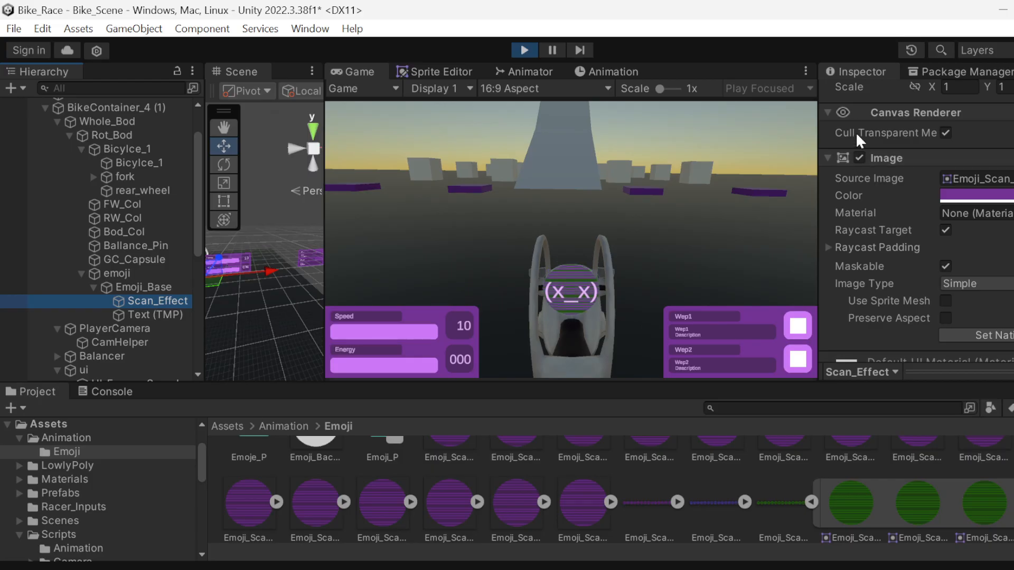
scroll(854, 125, up, 5)
click(865, 95)
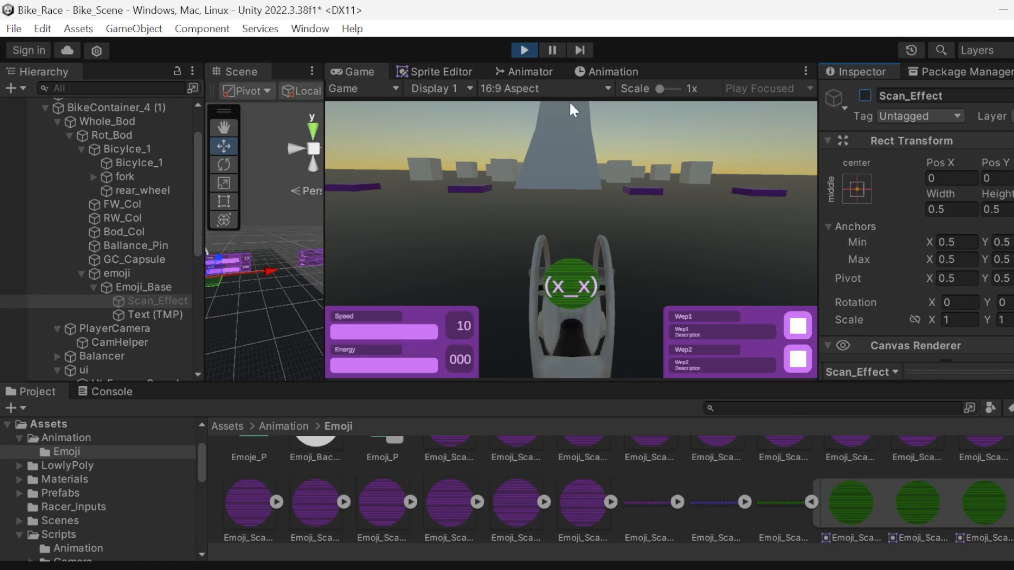
click(524, 50)
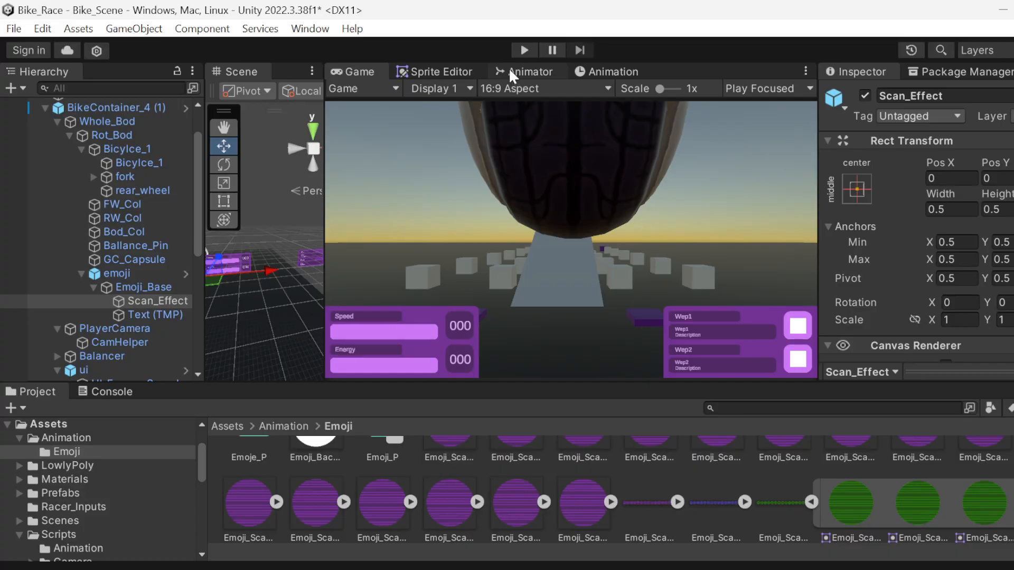
- Enable Loop Time on the greenTst animation clip in the Emoji folder
click(596, 73)
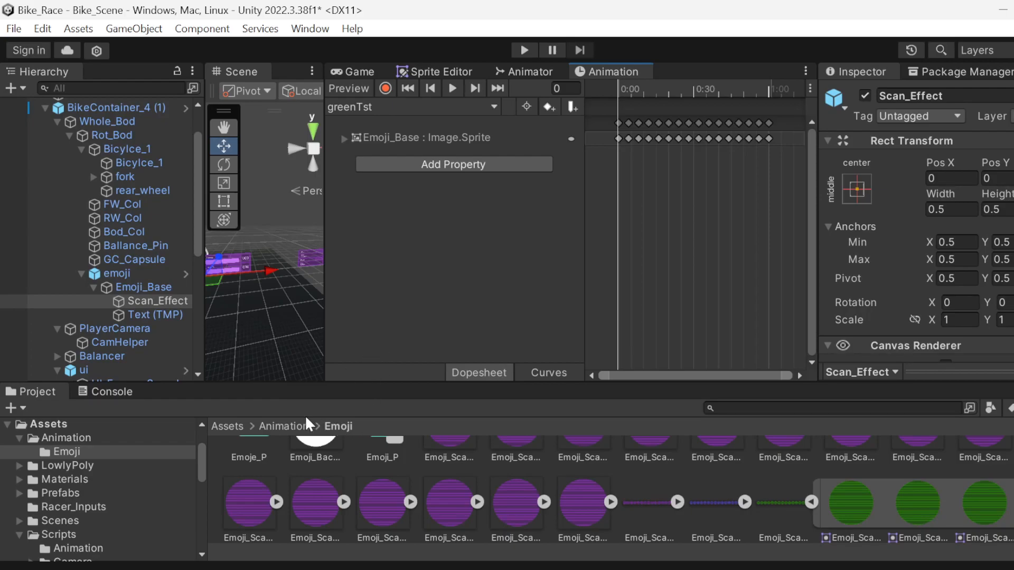
scroll(298, 505, up, 2)
scroll(341, 464, down, 4)
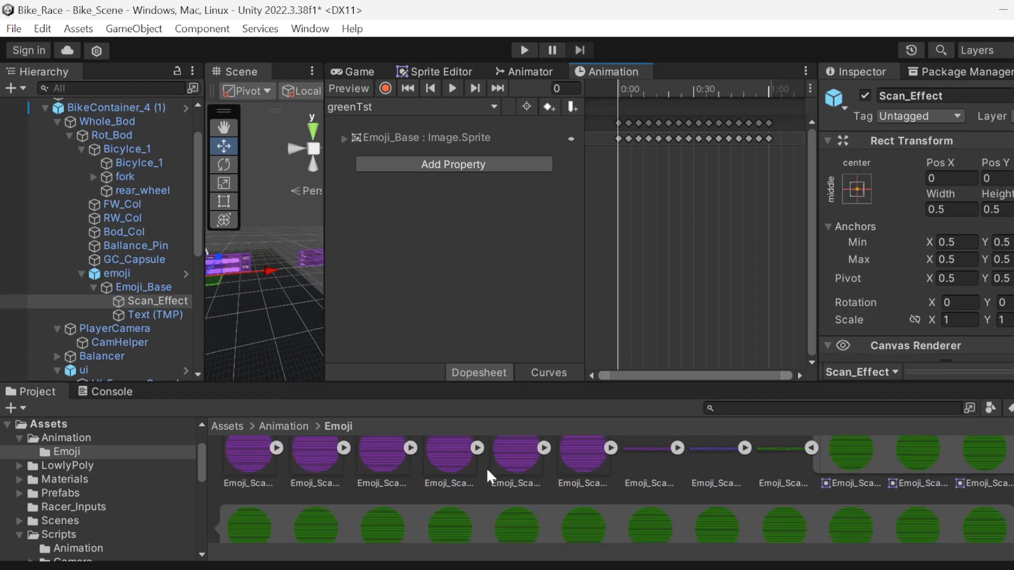
scroll(607, 477, down, 4)
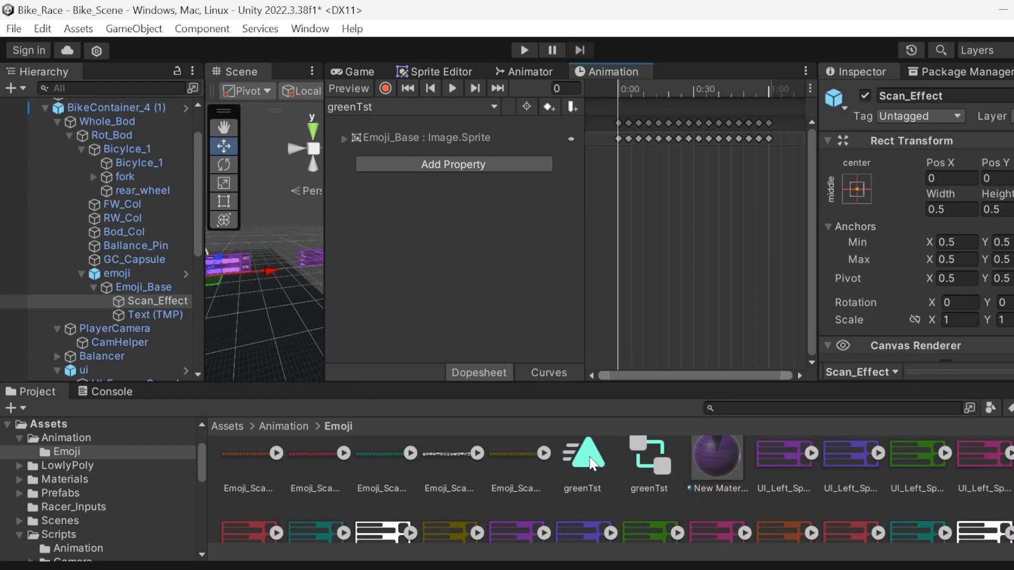
scroll(599, 470, up, 1)
click(597, 478)
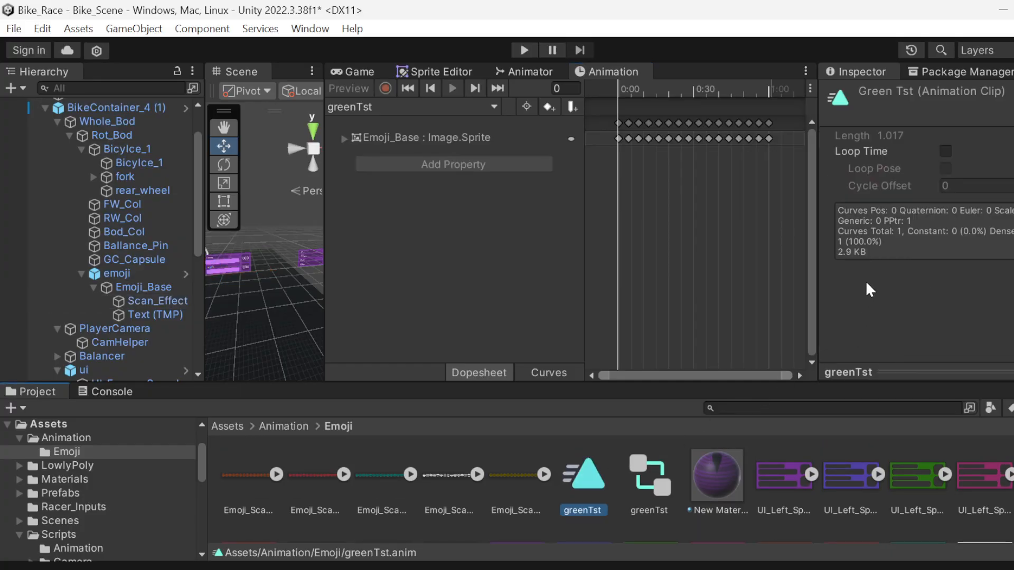
click(945, 152)
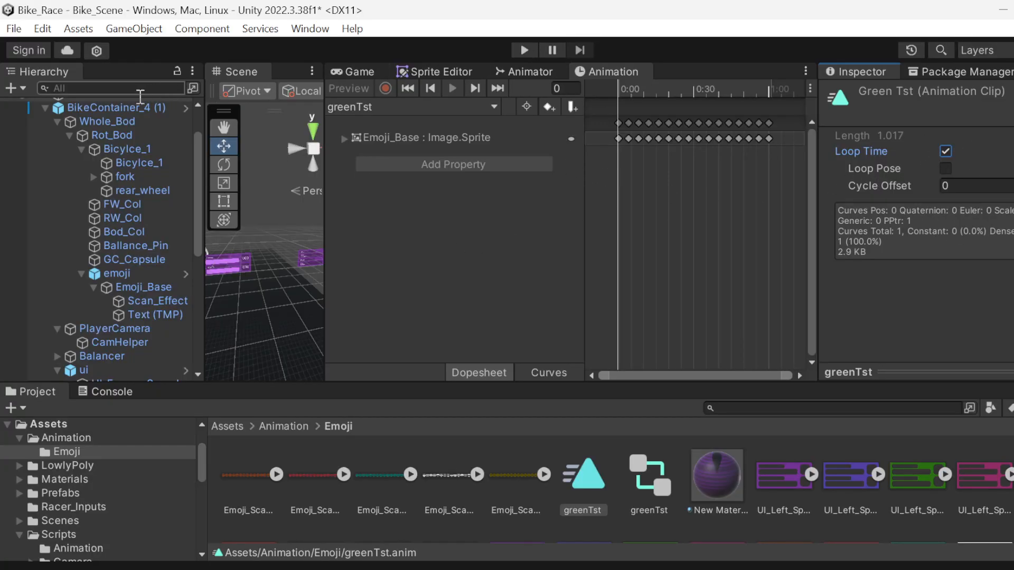
- Rerun the scene with the looping greenTst clip and set Emoji_Base's Image colour to white
click(351, 72)
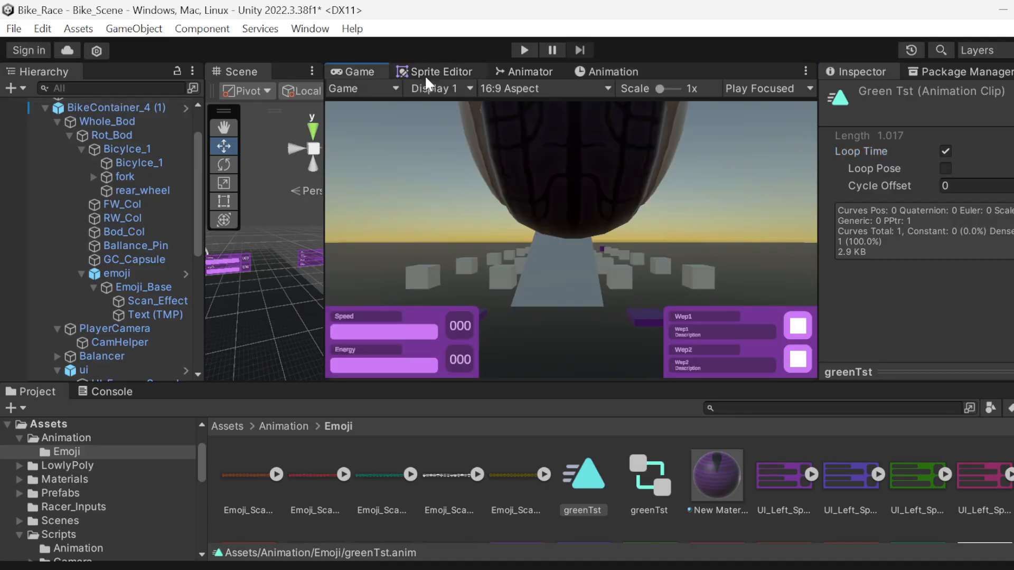
click(524, 53)
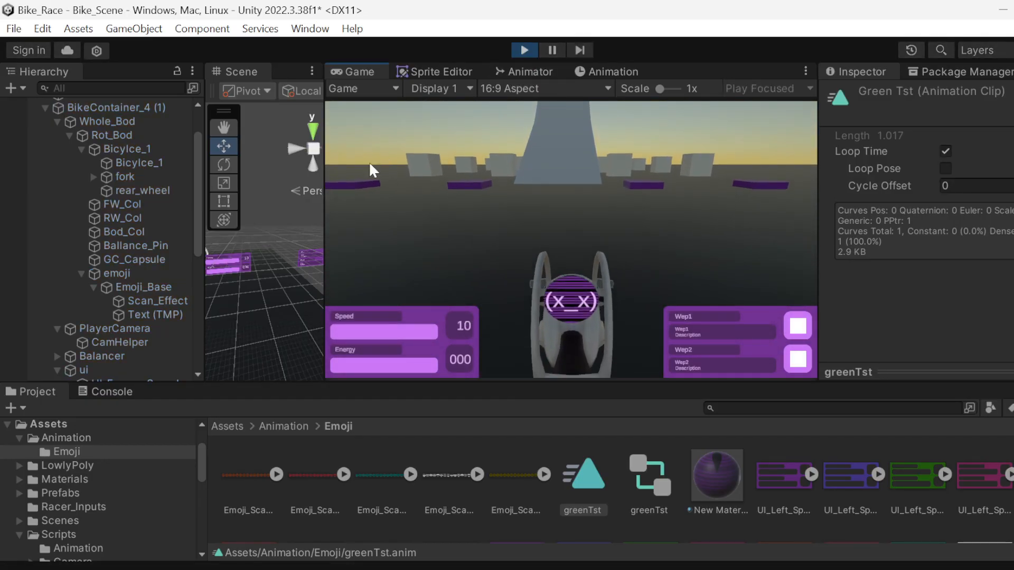
click(140, 287)
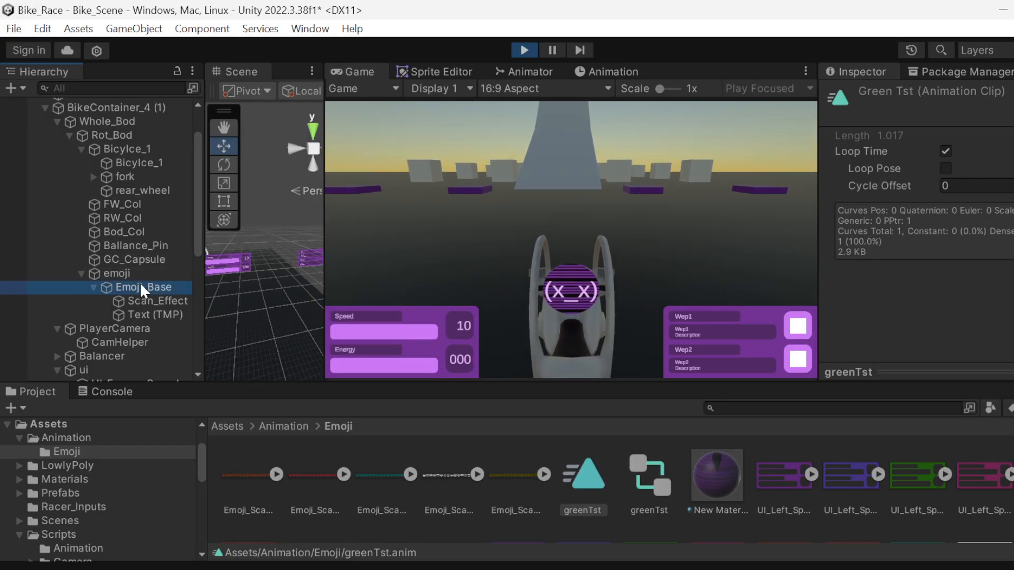
scroll(960, 248, down, 3)
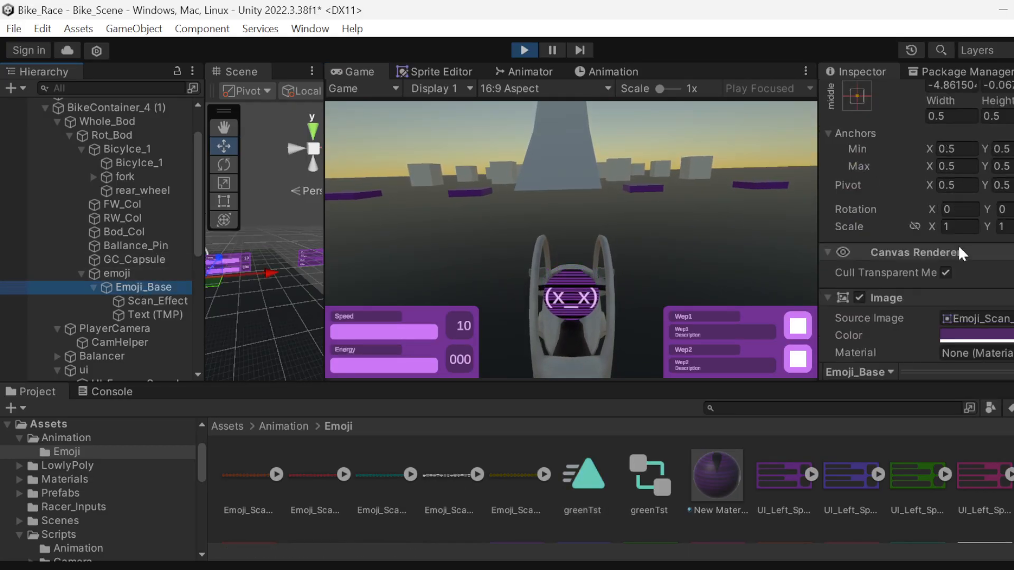
click(961, 336)
drag(993, 291, 913, 232)
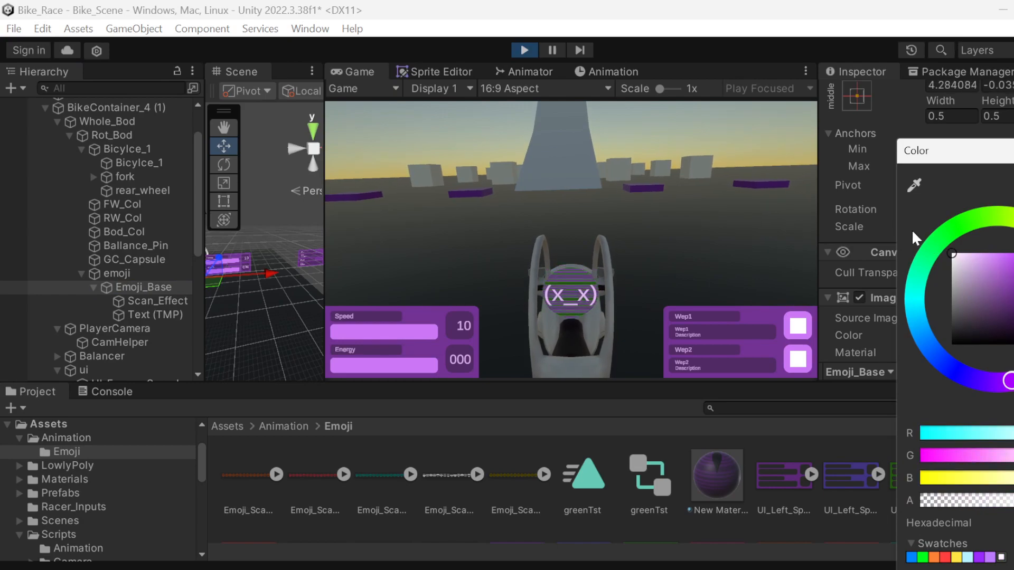
- Deactivate Scan_Effect in the running scene to check the looping green animation, and exit Play mode
click(160, 296)
scroll(861, 134, up, 3)
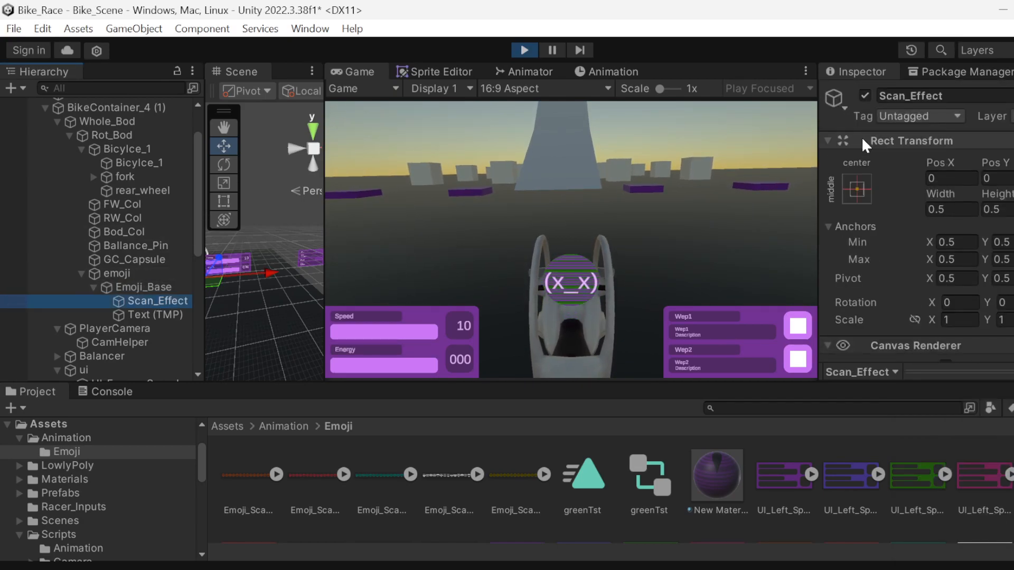
click(865, 95)
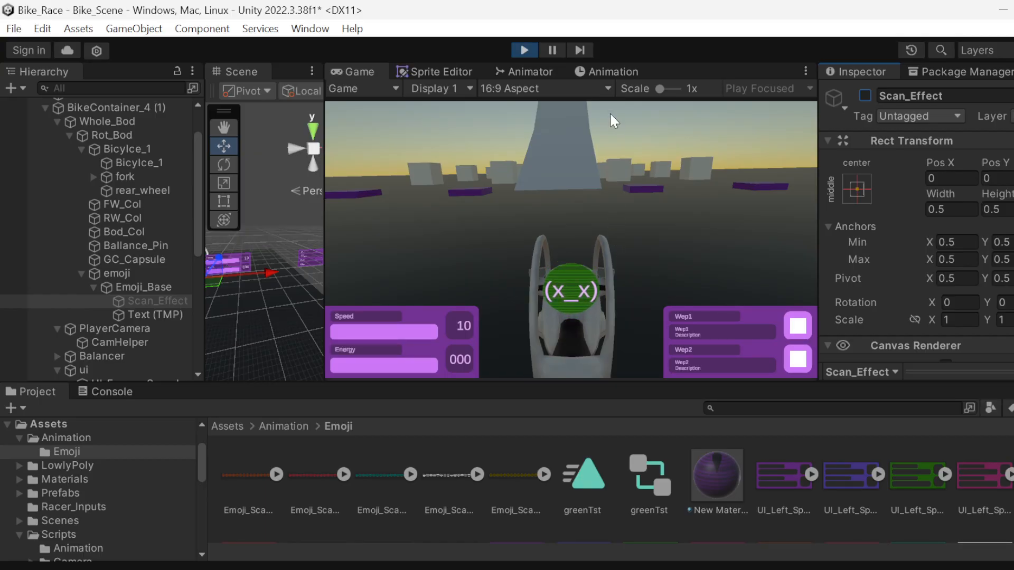
click(522, 52)
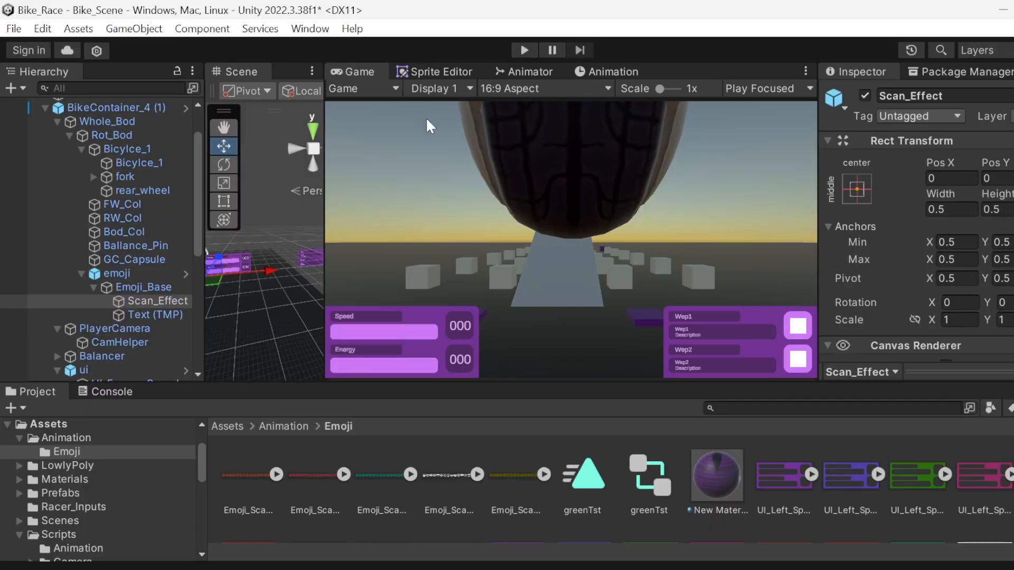
- Assign the Emoji_P controller to the Animator component of the emoji object
click(140, 276)
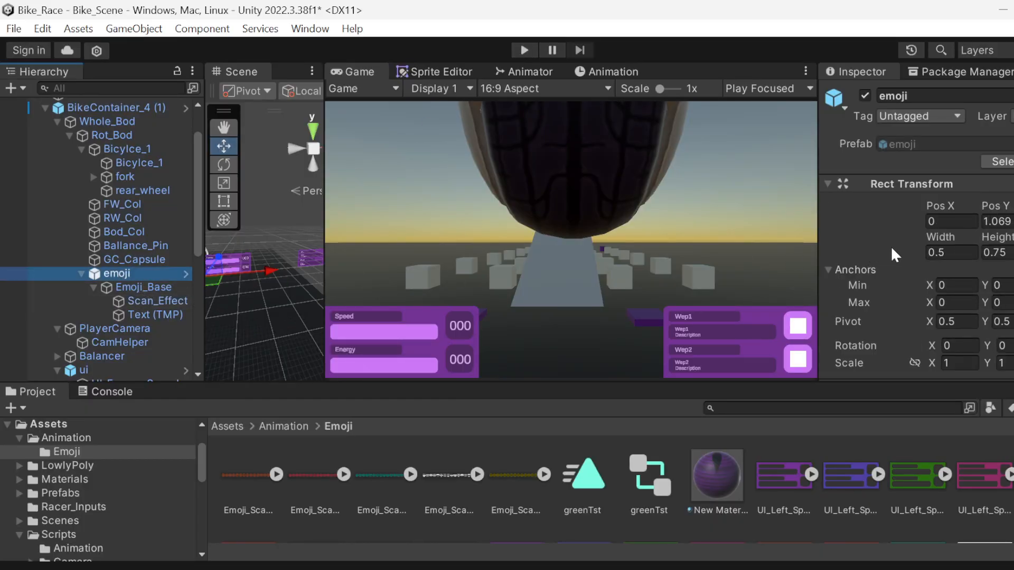
scroll(911, 251, down, 5)
scroll(905, 238, down, 3)
scroll(905, 236, down, 5)
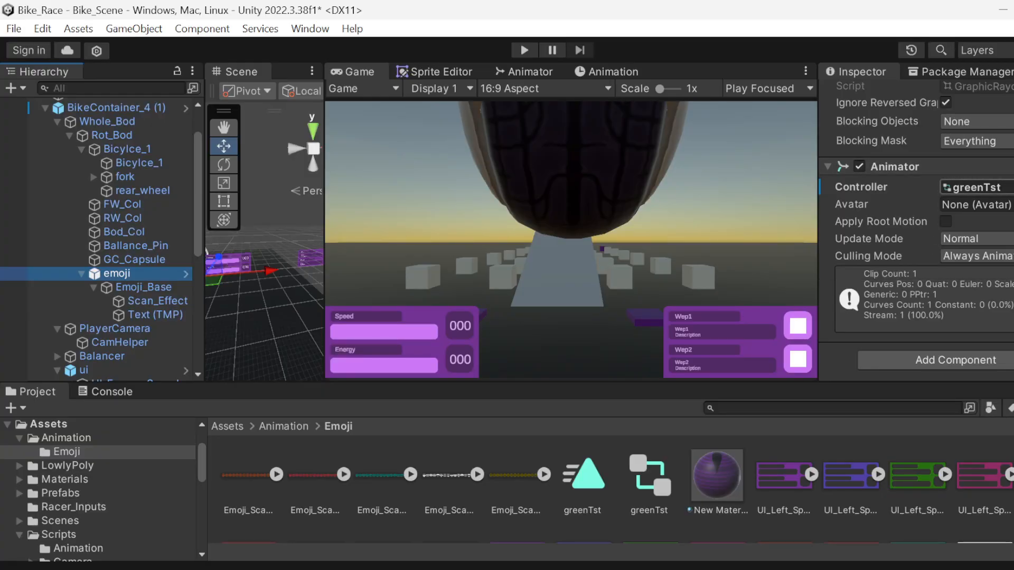
click(1009, 187)
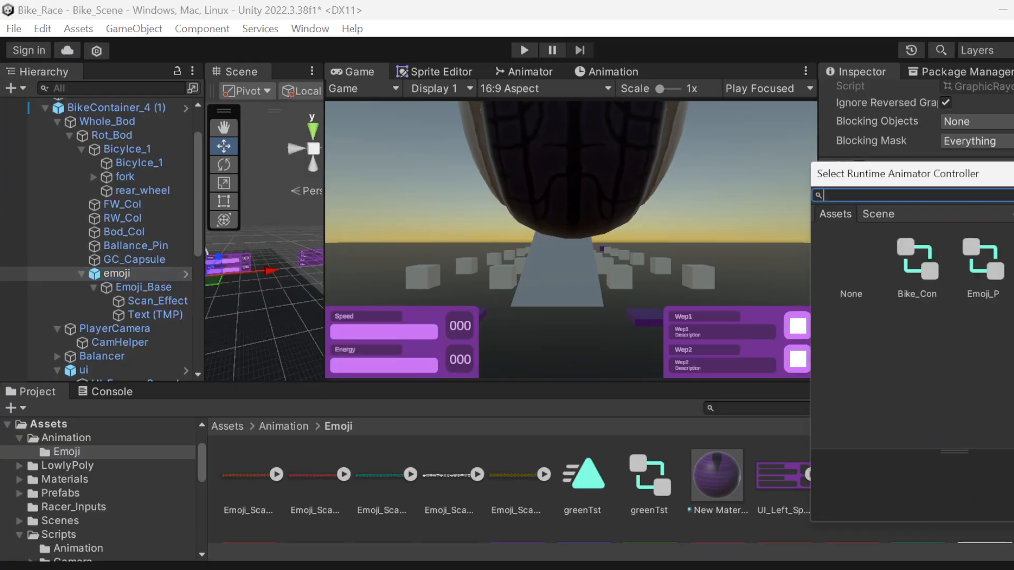
click(982, 272)
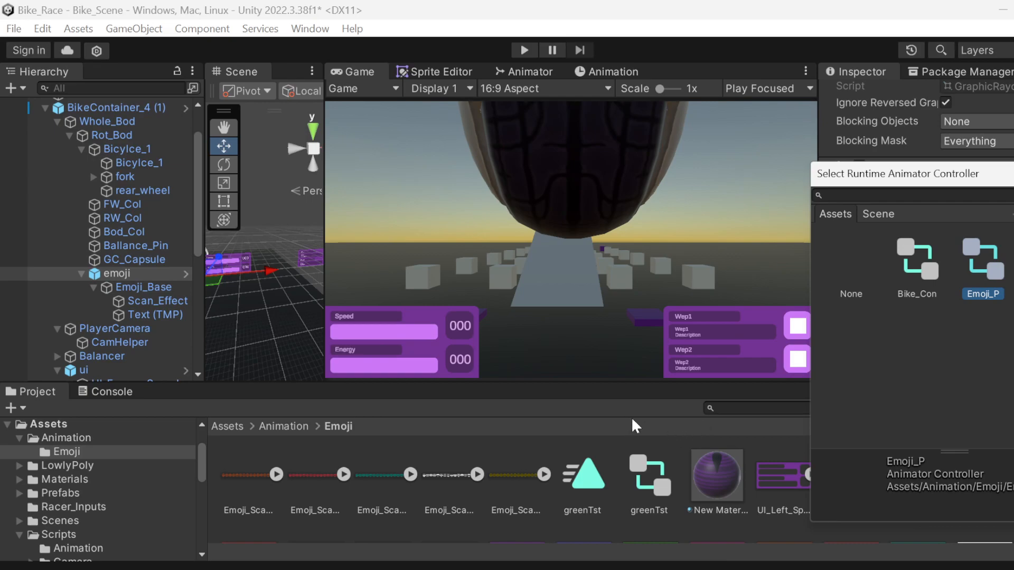
click(617, 403)
- Open the Emoje_P clip from the Emoji folder to view its Scan_Effect sprite keyframes
scroll(649, 165, up, 1)
scroll(650, 166, down, 1)
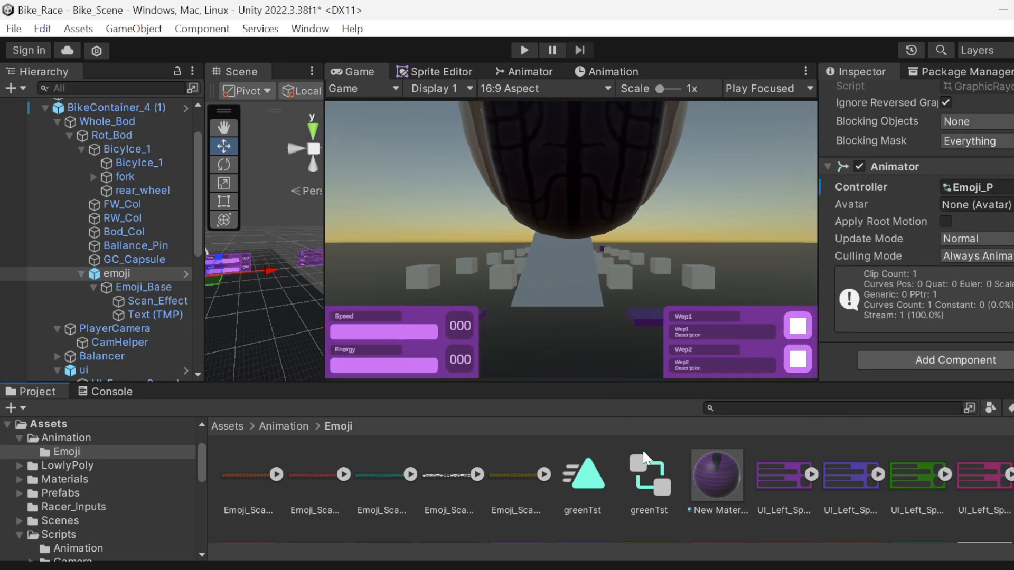
scroll(543, 479, up, 5)
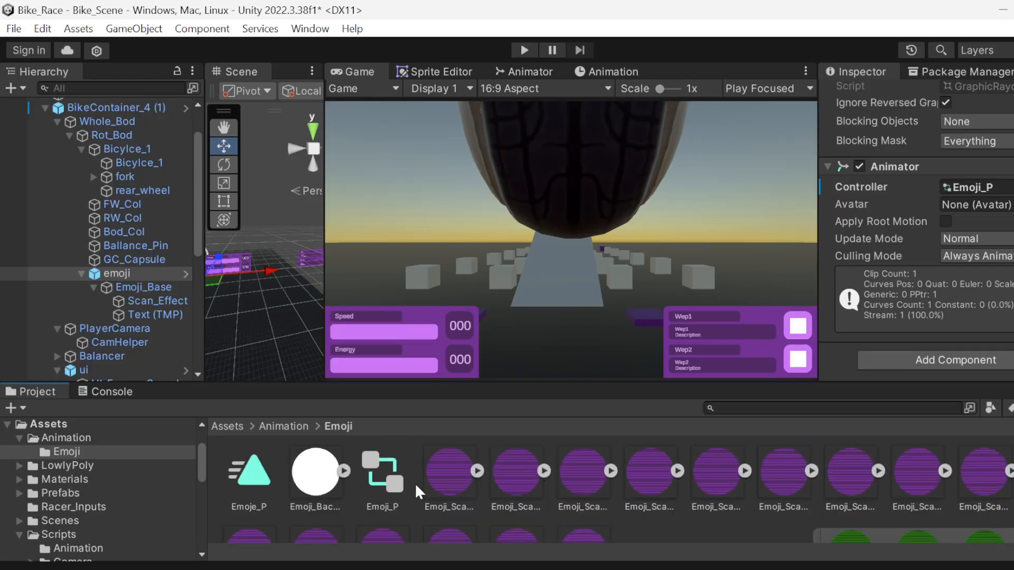
double_click(252, 475)
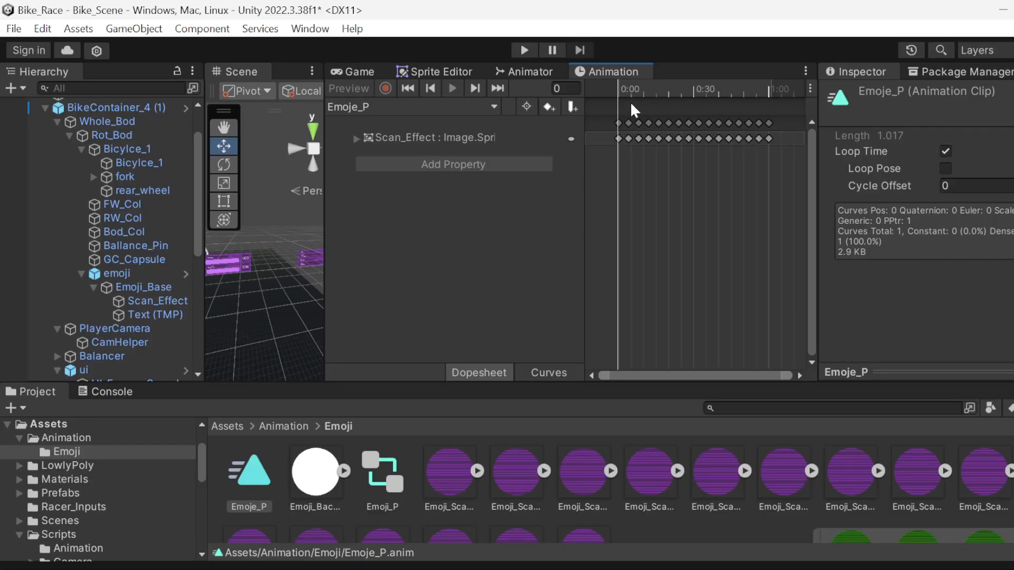
- Run the scene in the Game view and set Emoji_Base's Image colour to white
click(344, 74)
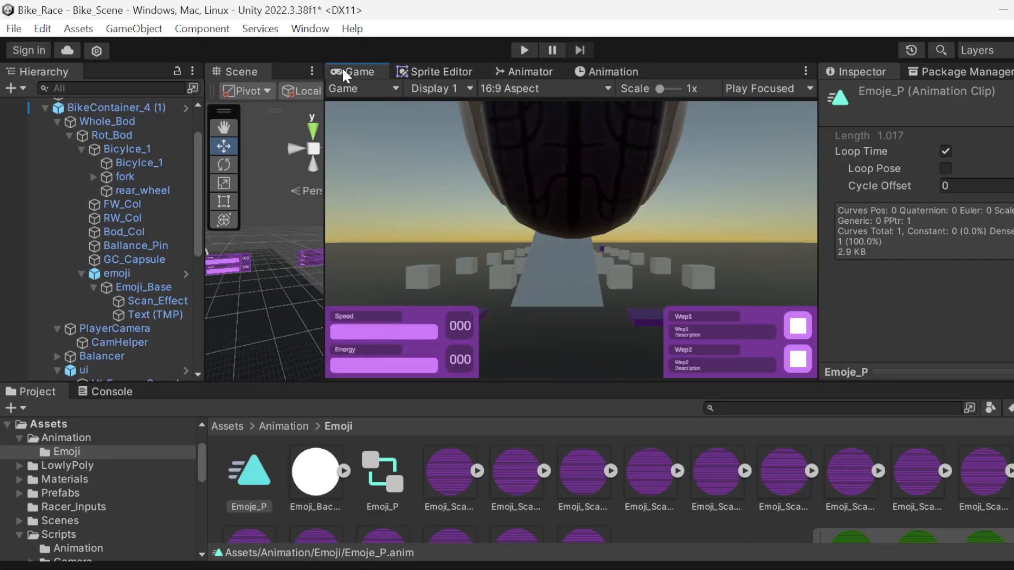
click(523, 49)
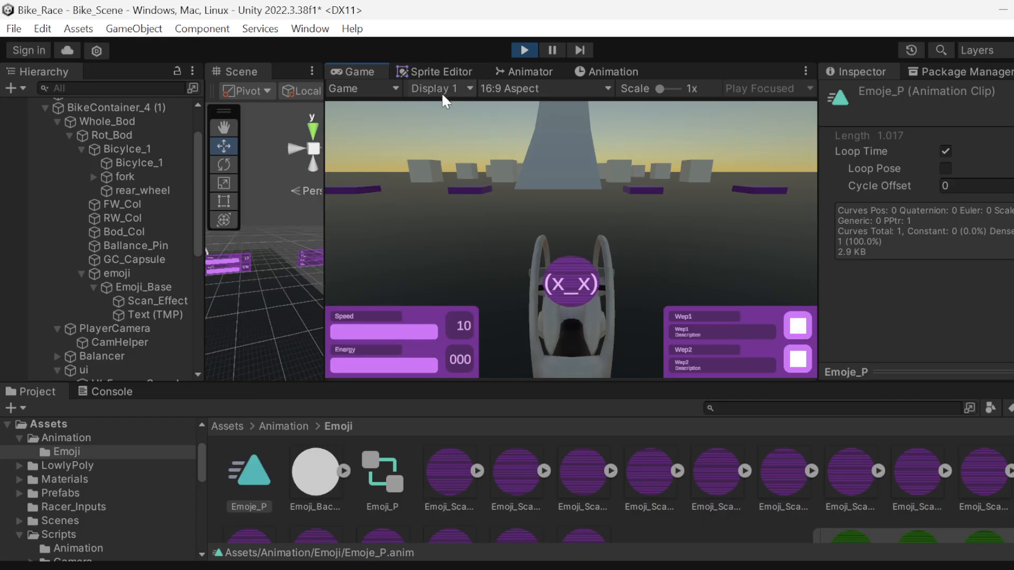
click(151, 288)
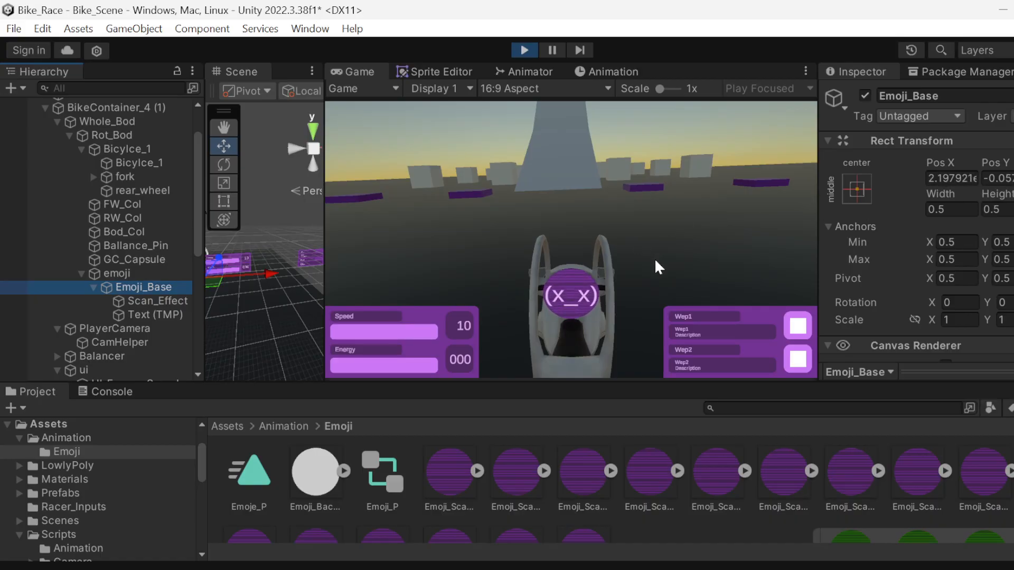
scroll(916, 221, down, 5)
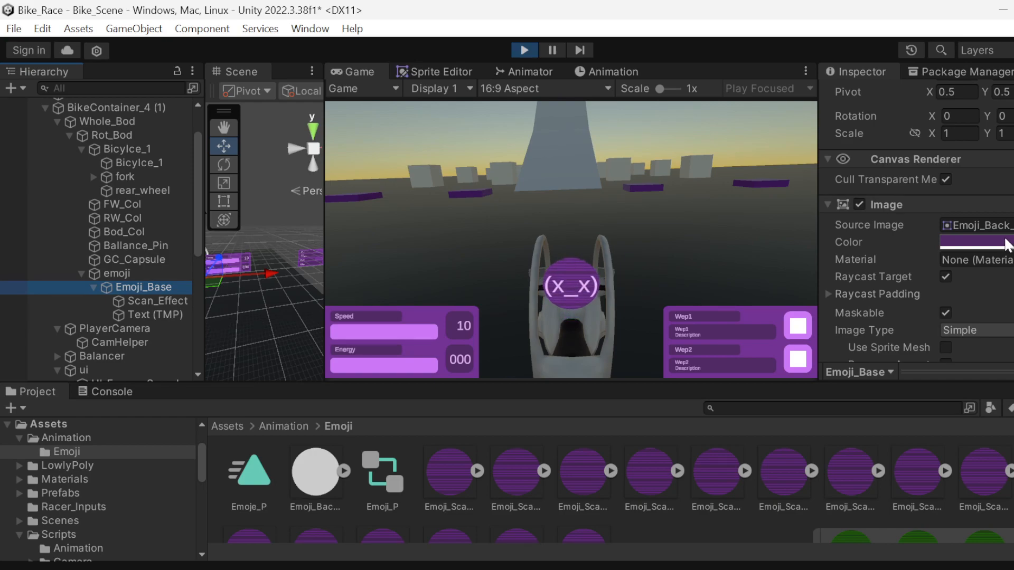
click(999, 244)
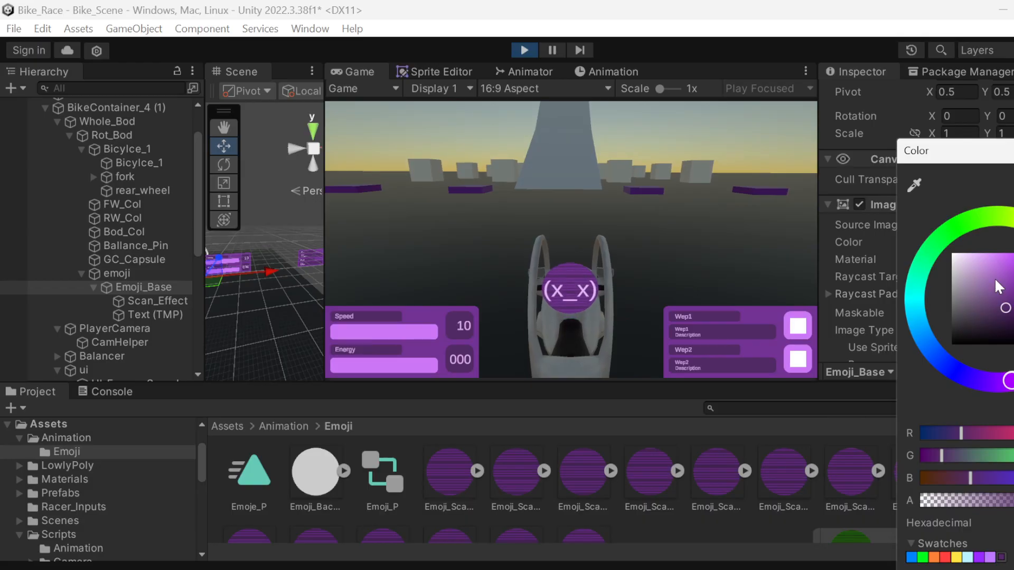
drag(994, 278, 914, 227)
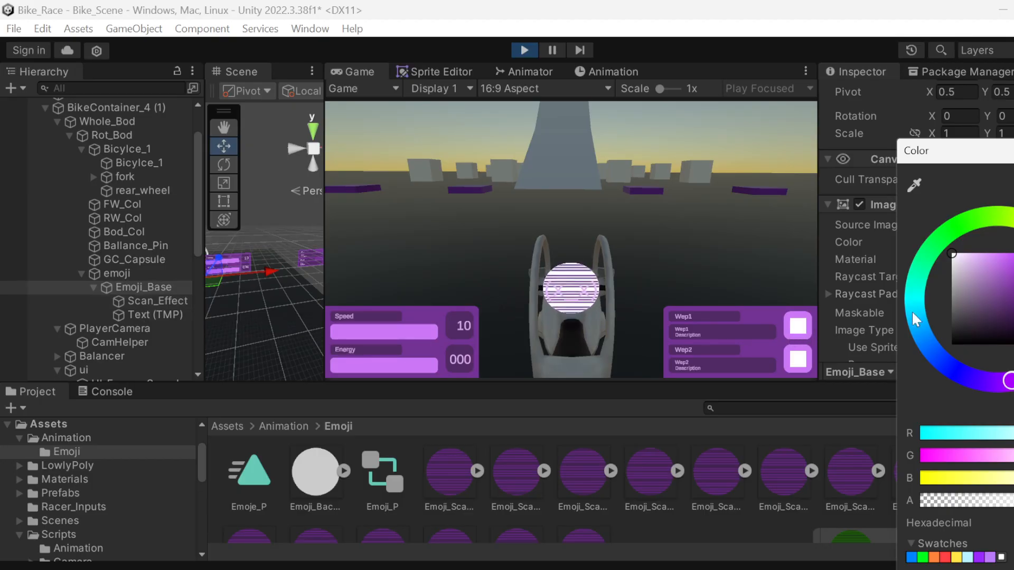
- Select Scan_Effect to check it over the tinted base in the running scene, and exit Play mode
click(158, 298)
click(962, 241)
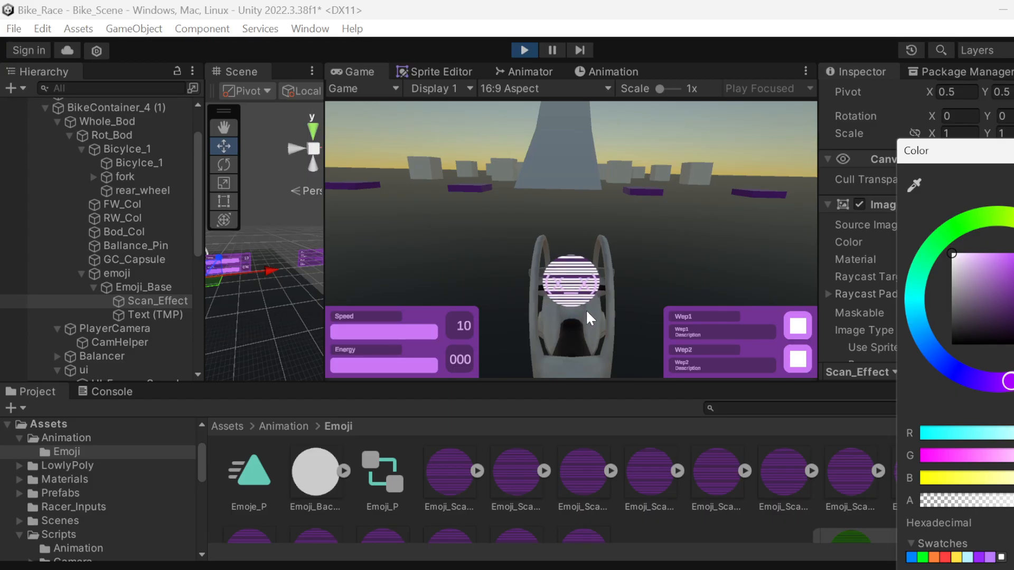
click(519, 43)
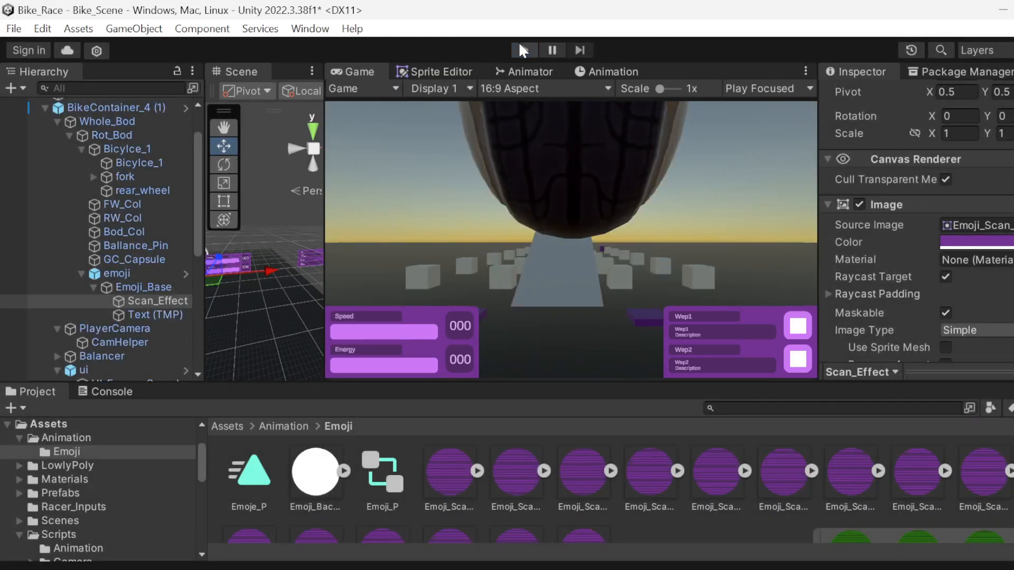
- Open the Emoje_P clip and list the animatable properties of the emoji's Emoji_Base and Scan_Effect objects
double_click(244, 470)
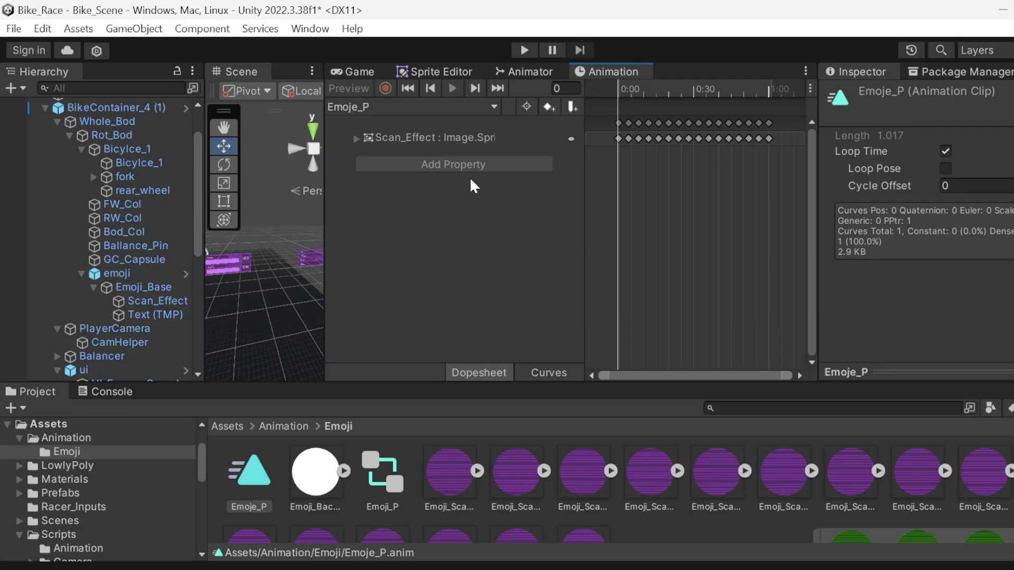
click(125, 273)
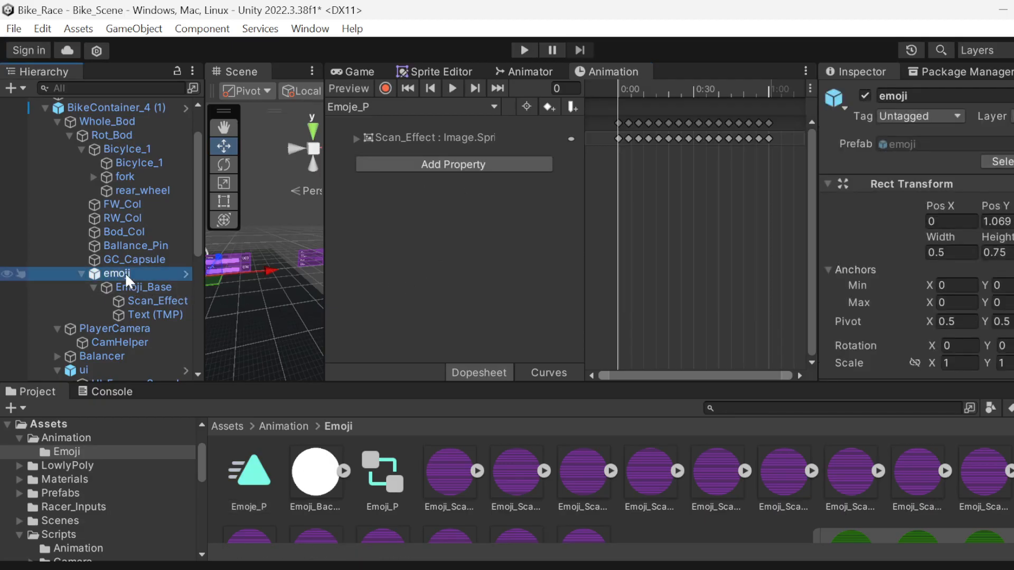
click(521, 164)
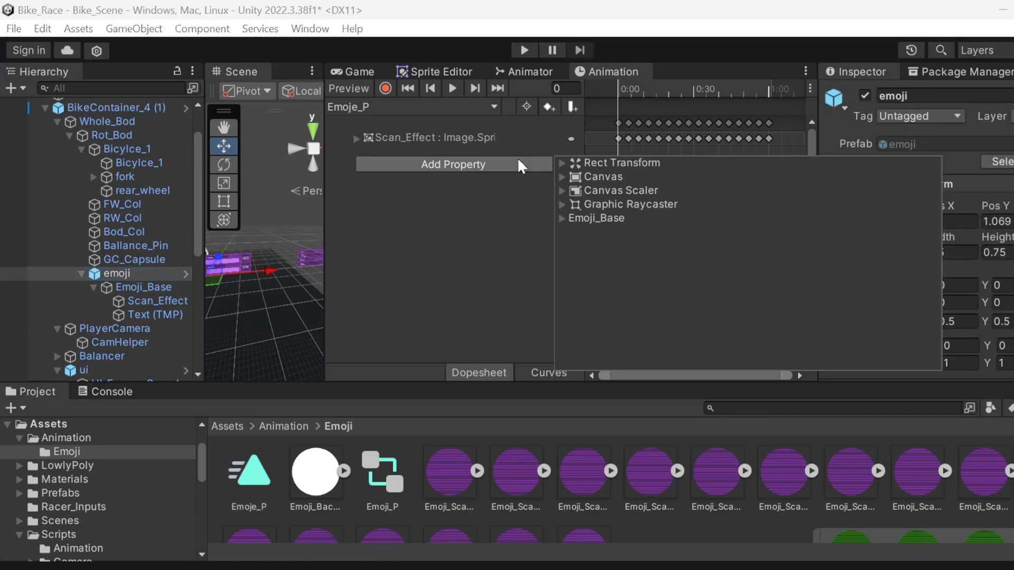
click(562, 218)
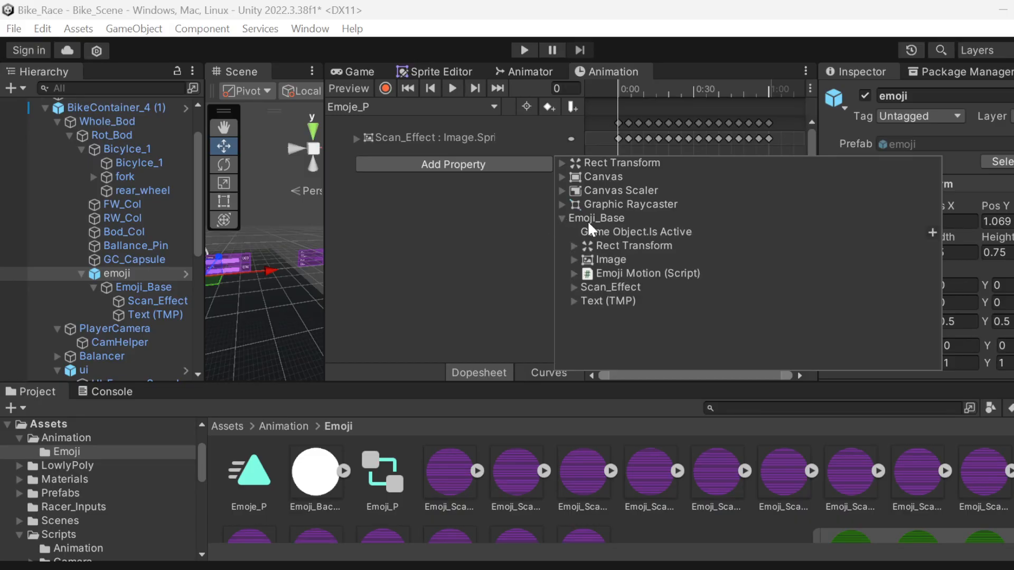
click(573, 287)
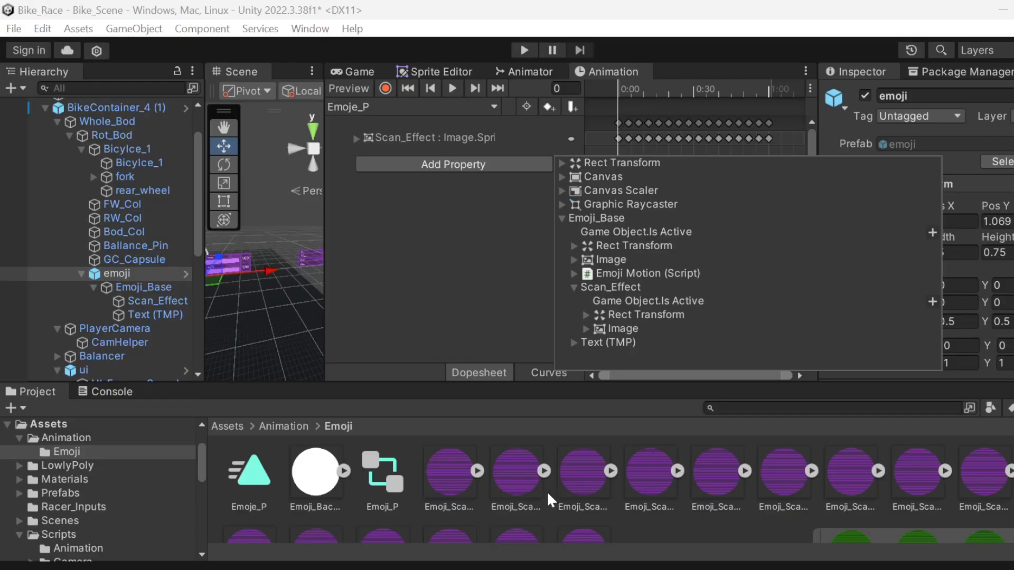
- Examine Emoji_Scan_Effect_Sheet and its colour variants in the Emoji folder, collapsing the green sheet's sliced sprites
scroll(557, 487, down, 2)
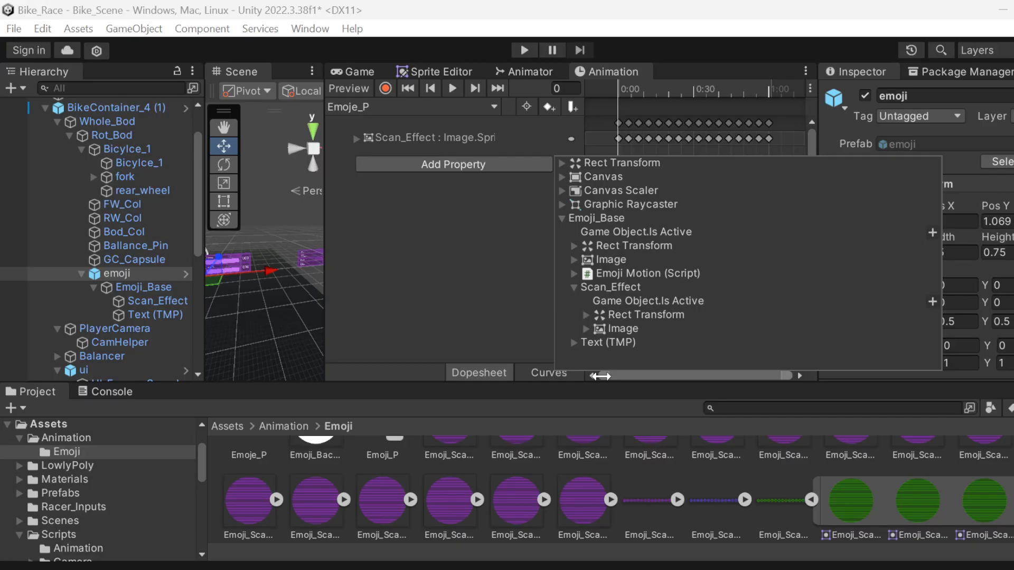
click(635, 504)
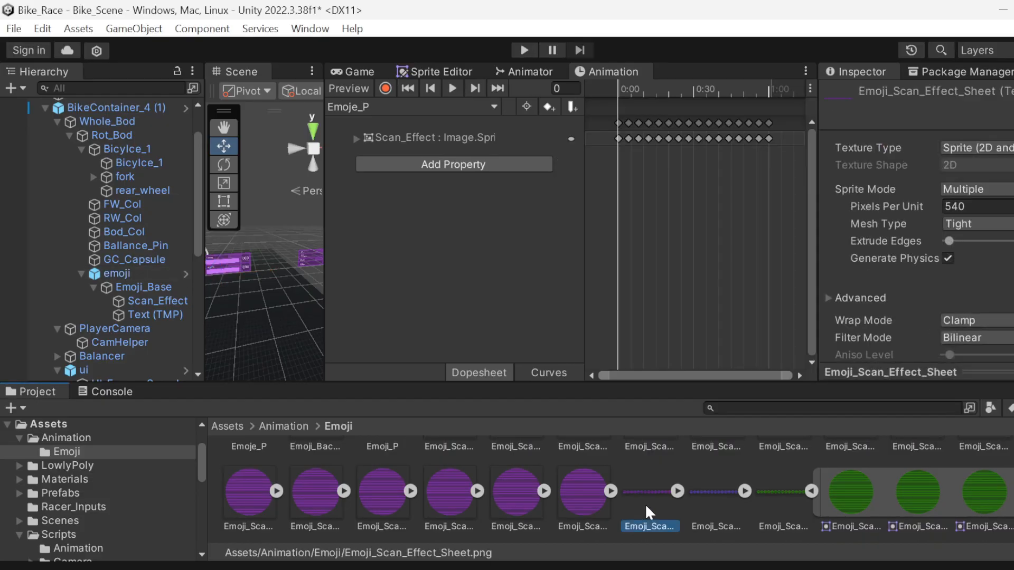
scroll(645, 502, up, 1)
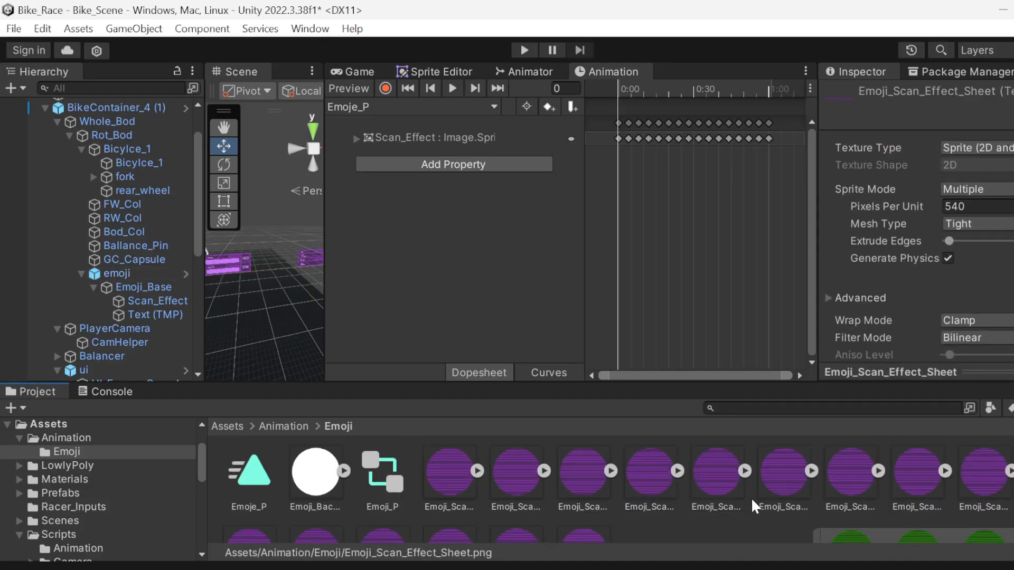
scroll(751, 496, down, 2)
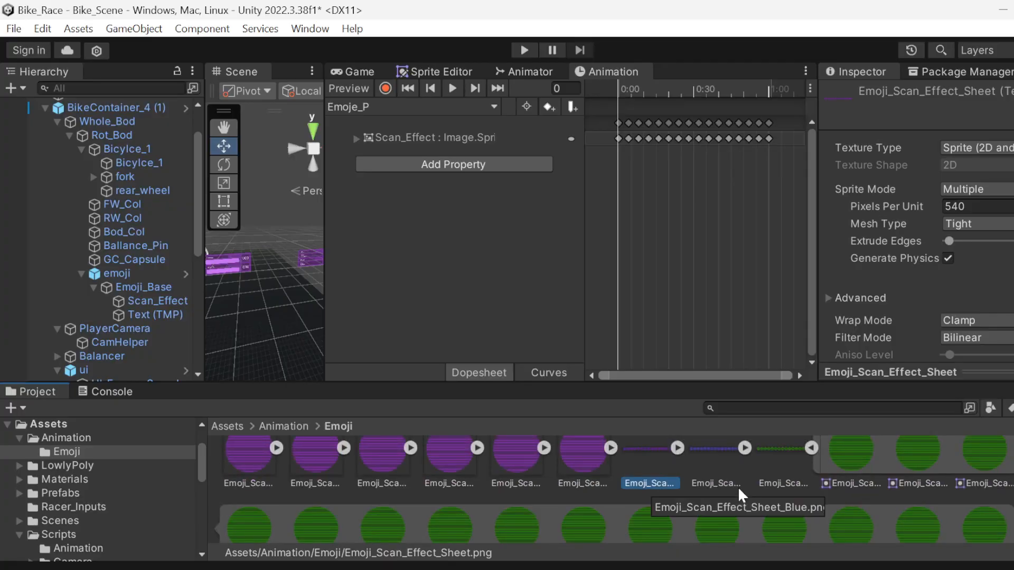
click(807, 448)
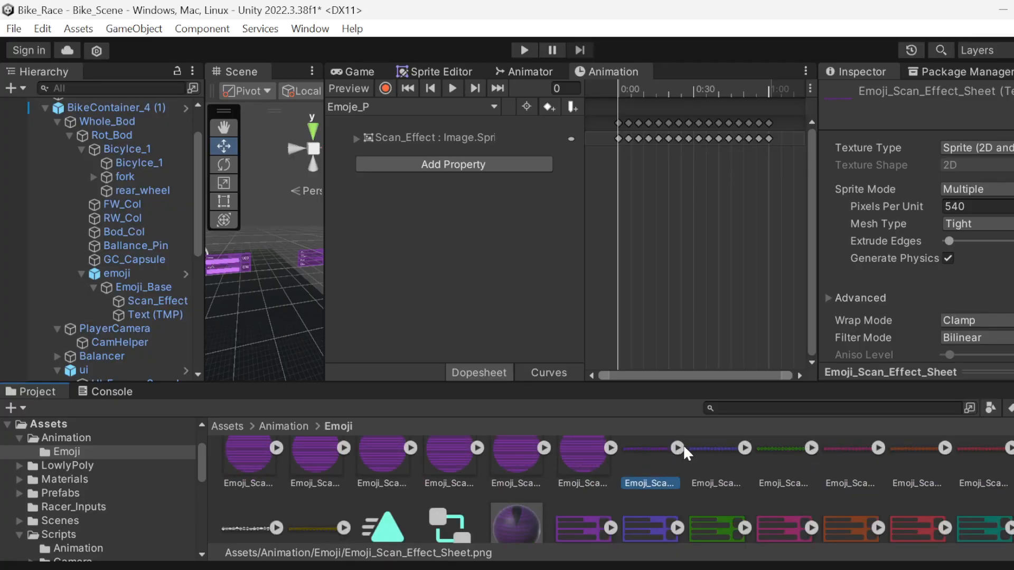
scroll(687, 464, up, 3)
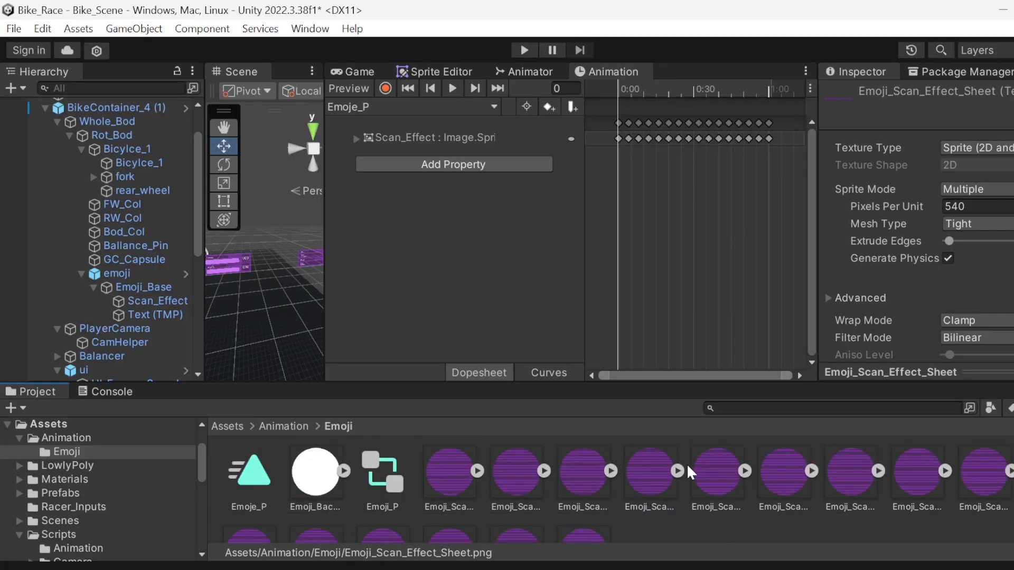
scroll(681, 463, down, 1)
scroll(664, 462, up, 1)
scroll(657, 462, down, 1)
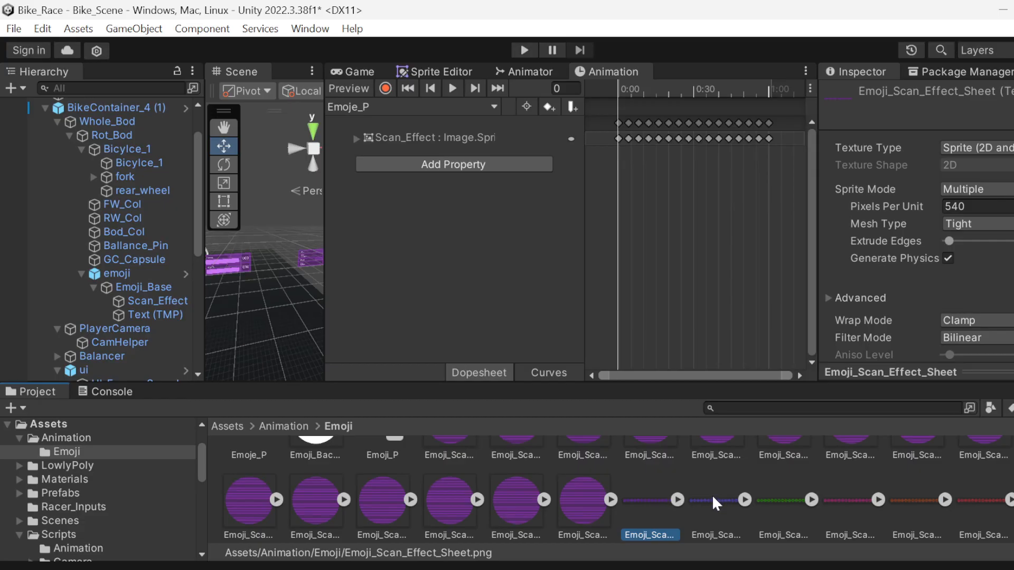
scroll(712, 495, down, 1)
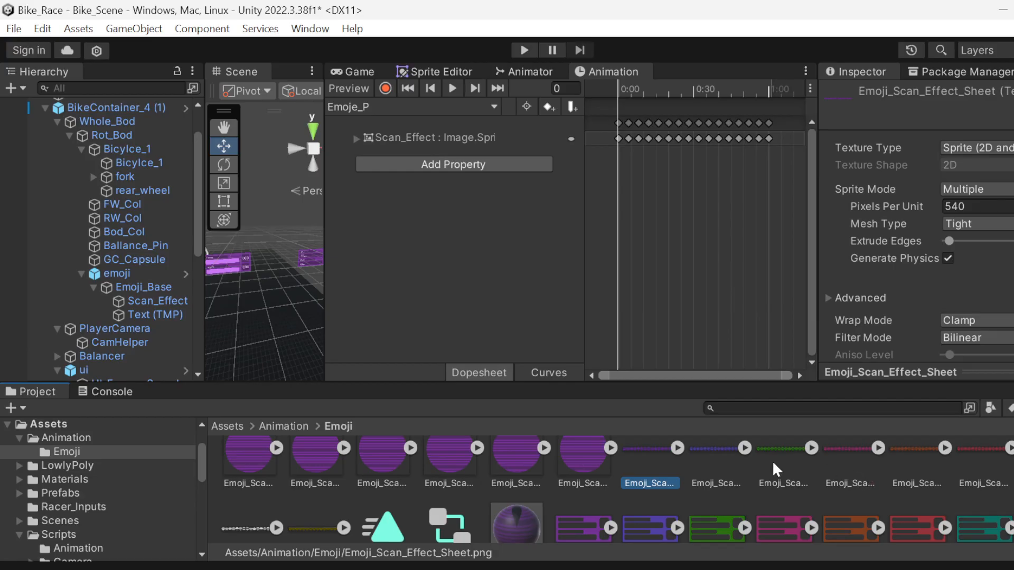
scroll(772, 460, up, 2)
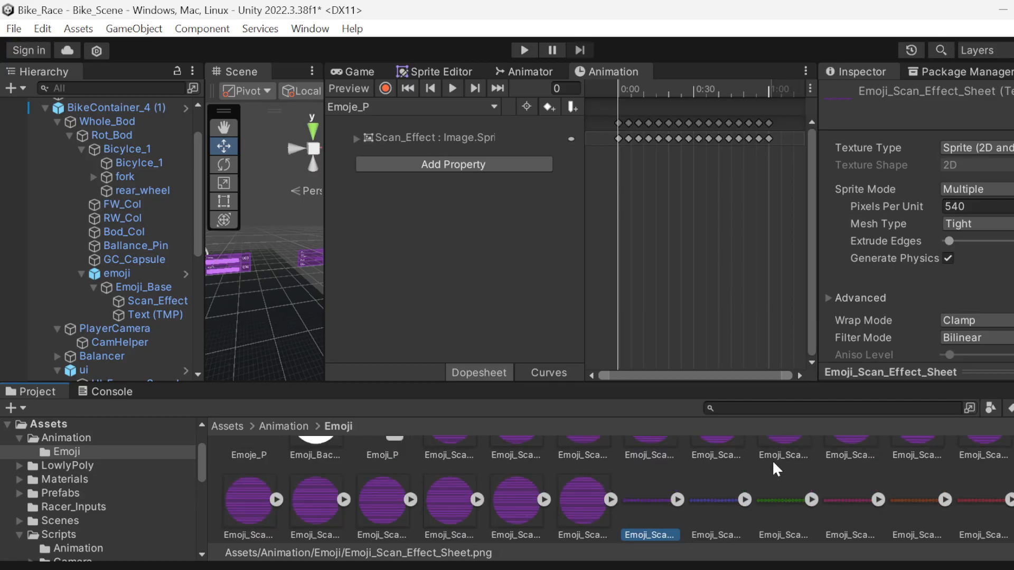
- Review the coloured left and right UI panel sprites, inspecting UI_Left_Speed_Energy and UI_Left_Speed_Energy_White
scroll(775, 482, down, 3)
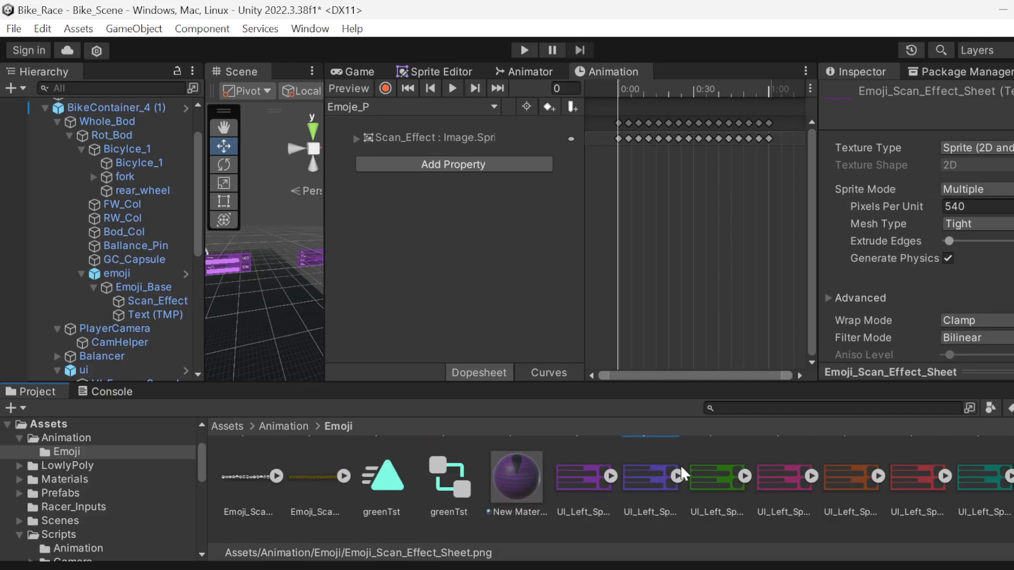
click(581, 477)
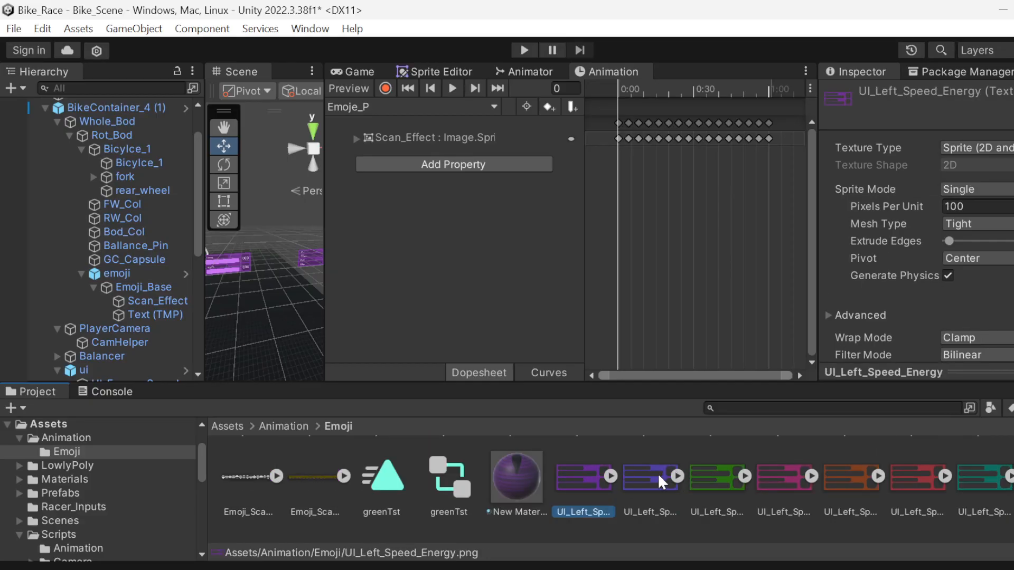
scroll(839, 508, down, 2)
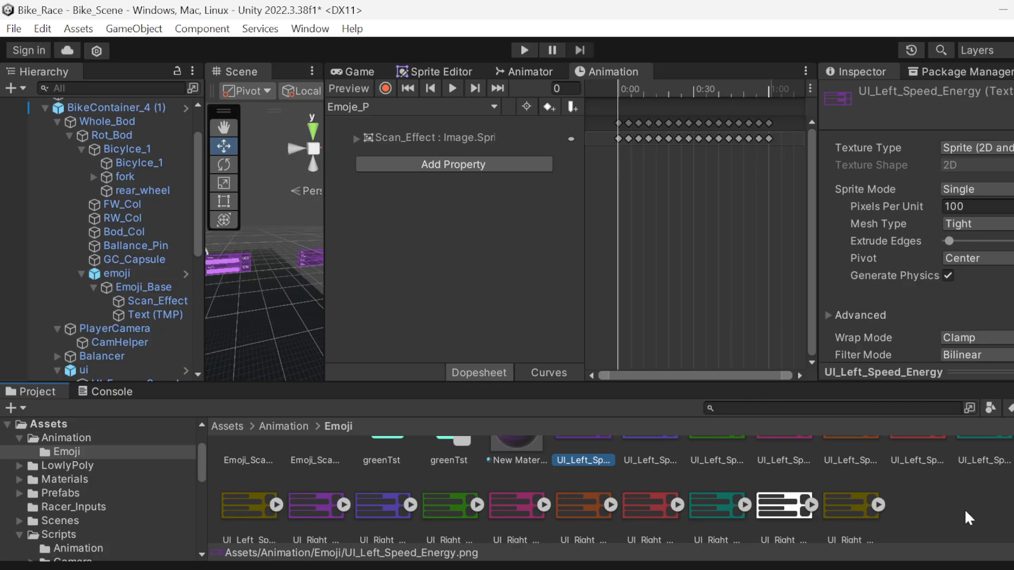
scroll(943, 506, up, 2)
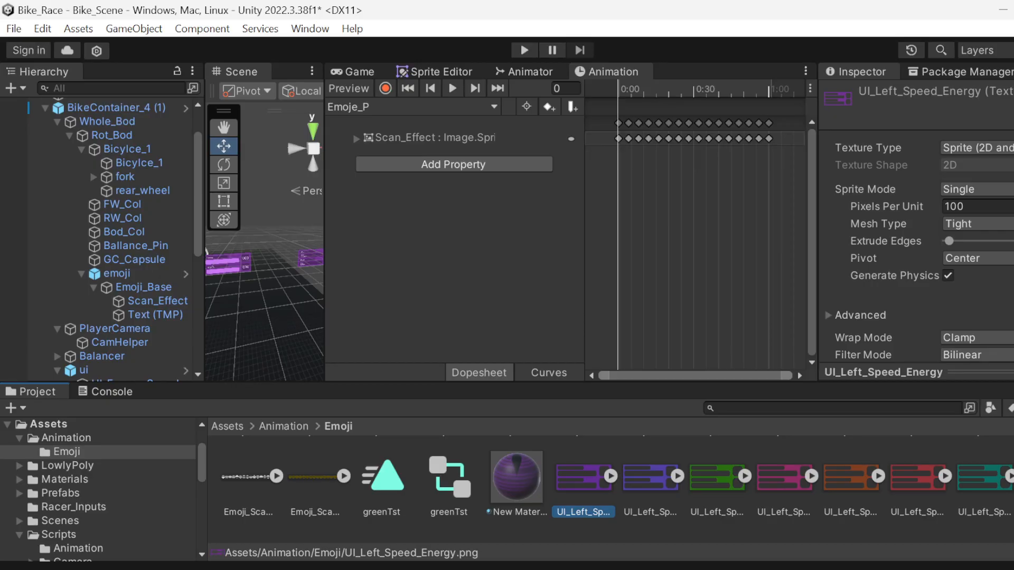
click(1013, 478)
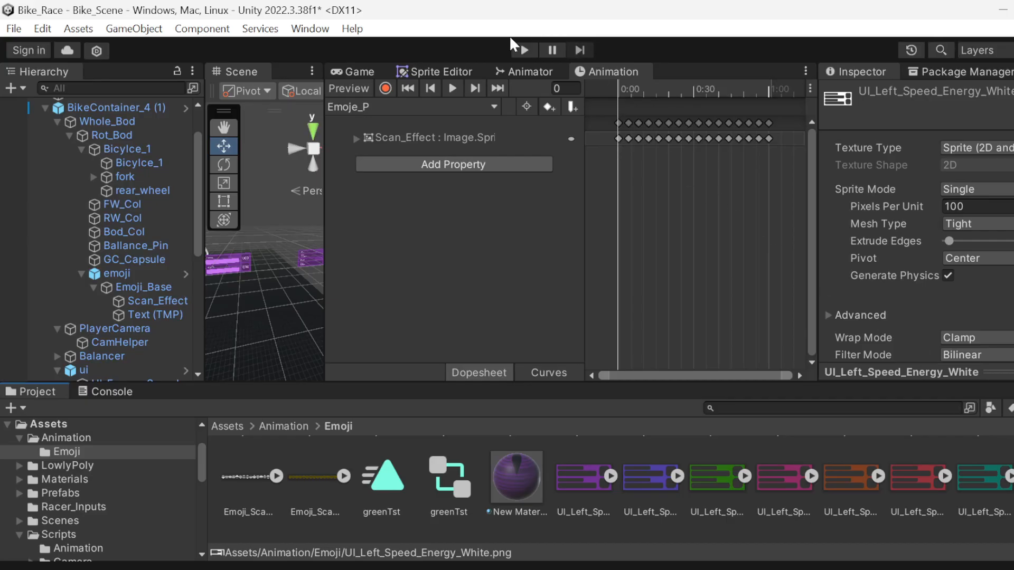
- Open the Image colour of UI_Form under UI_Energy_Speed and compare it with the coloured sprite variants in the Emoji folder
click(354, 74)
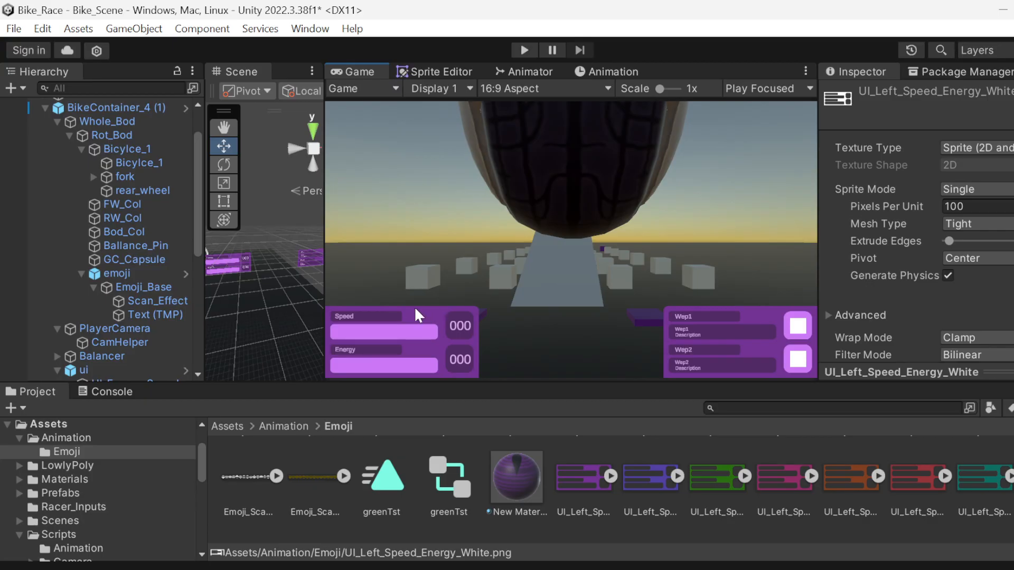
scroll(137, 236, down, 5)
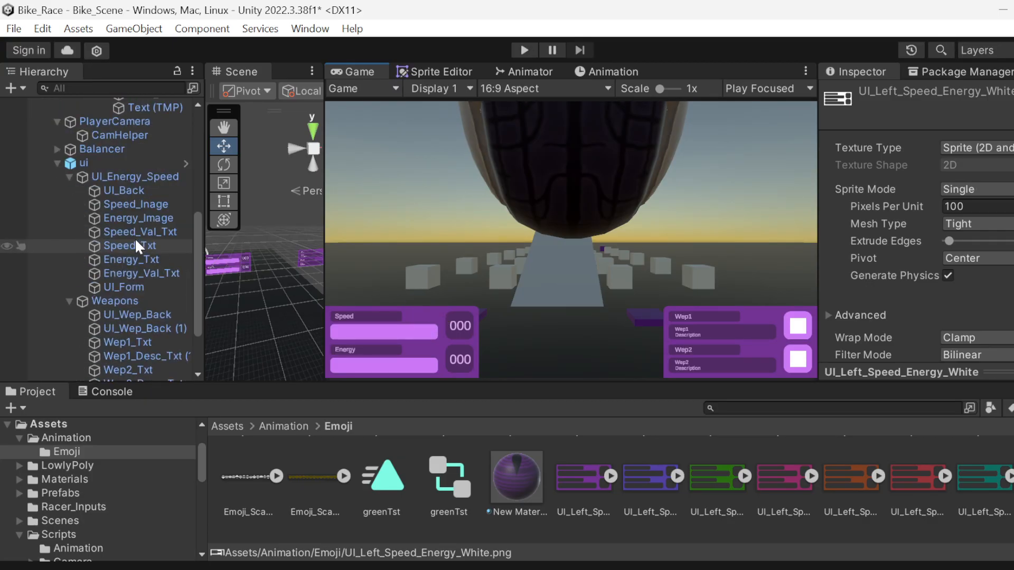
click(148, 283)
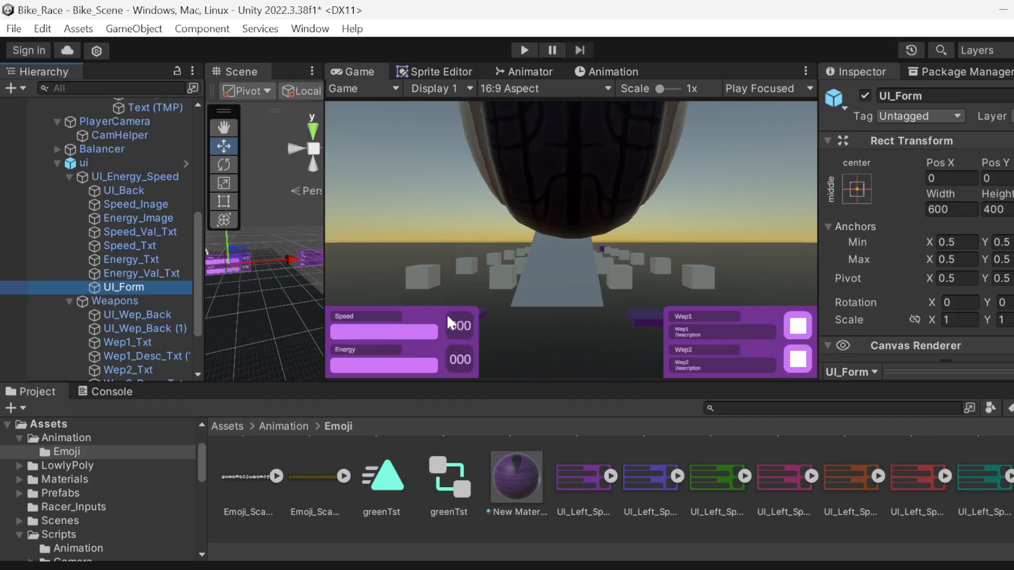
scroll(895, 283, down, 4)
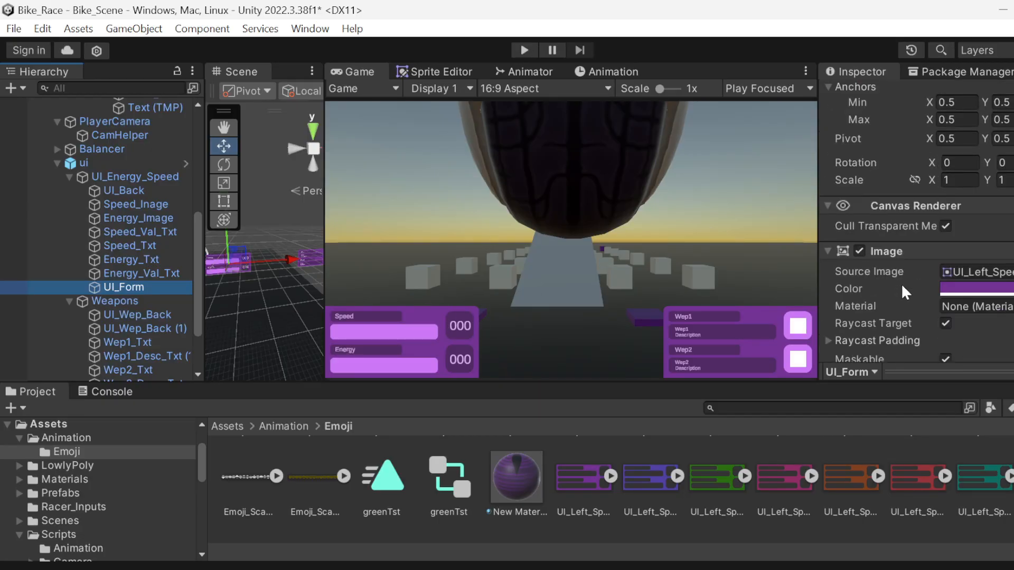
click(995, 295)
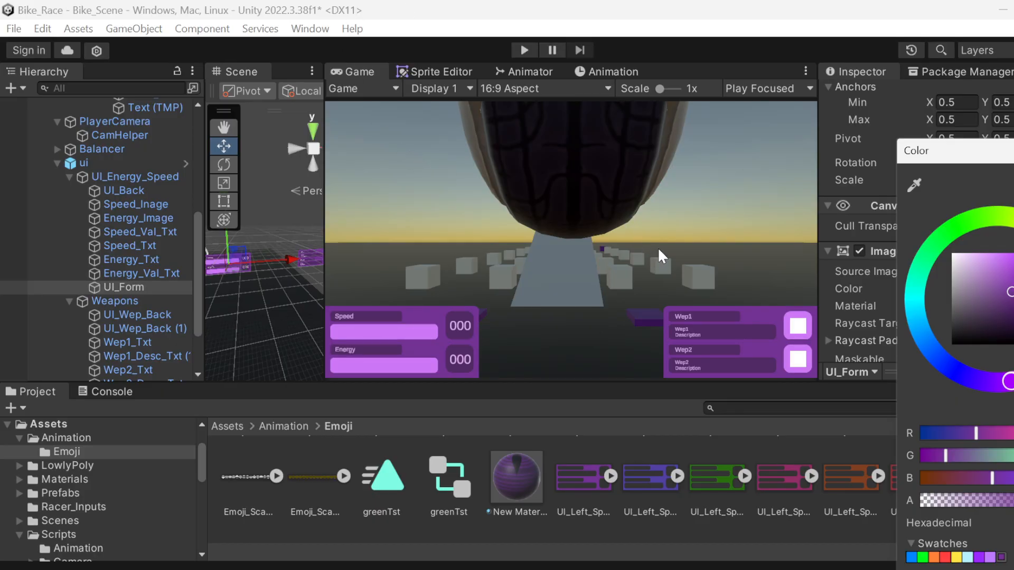
scroll(663, 469, down, 2)
scroll(664, 461, up, 5)
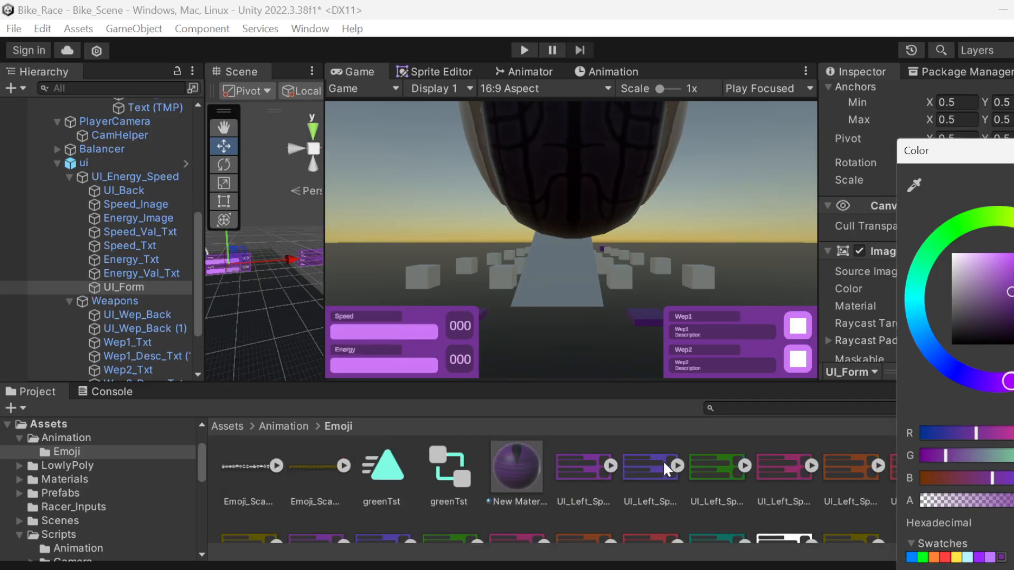
scroll(664, 459, up, 1)
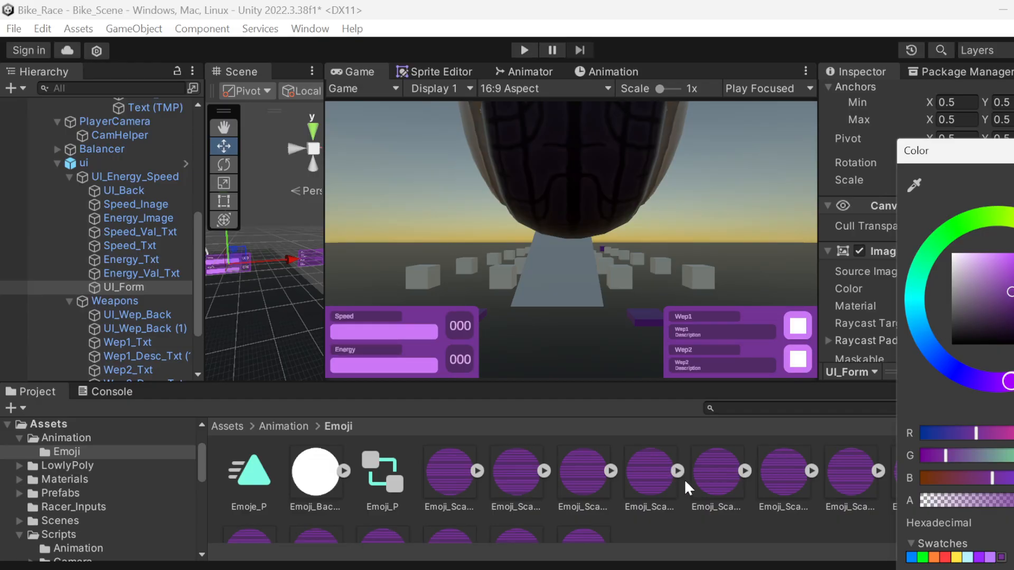
scroll(683, 480, down, 2)
scroll(683, 478, down, 1)
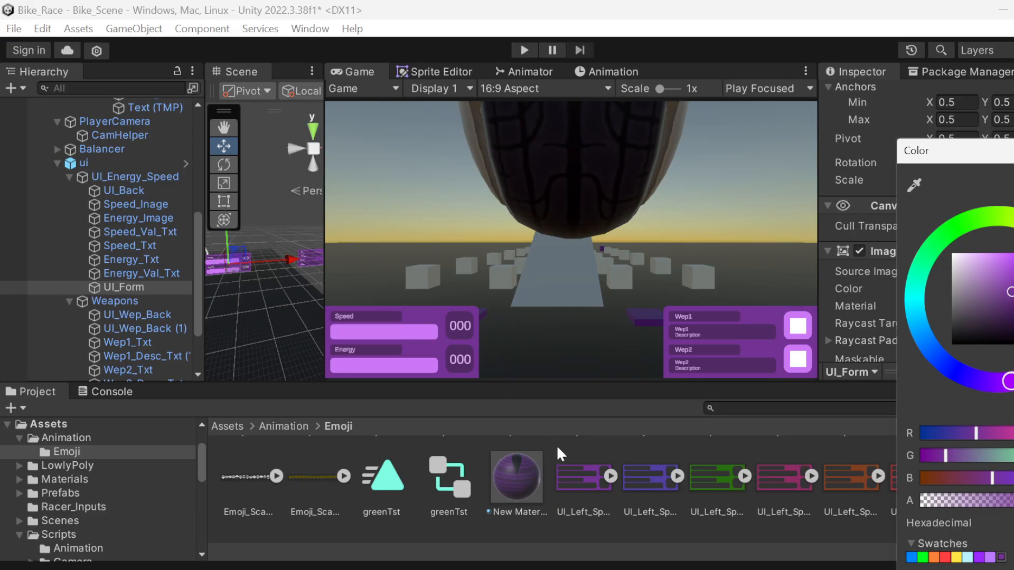
- Play-test the bike scene to view the emoji and UI panels in action, and stop it
scroll(649, 476, up, 3)
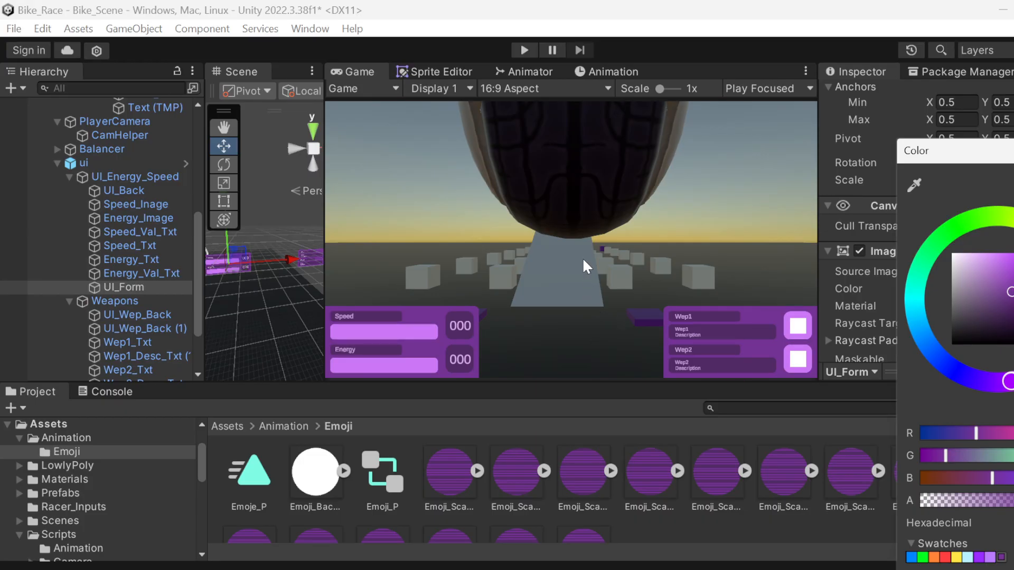
click(522, 49)
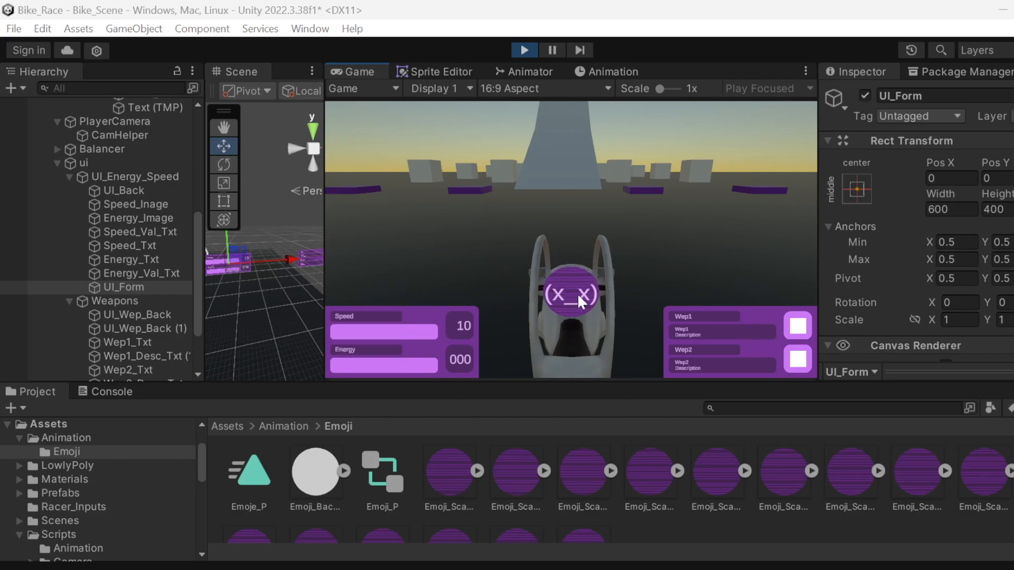
click(522, 49)
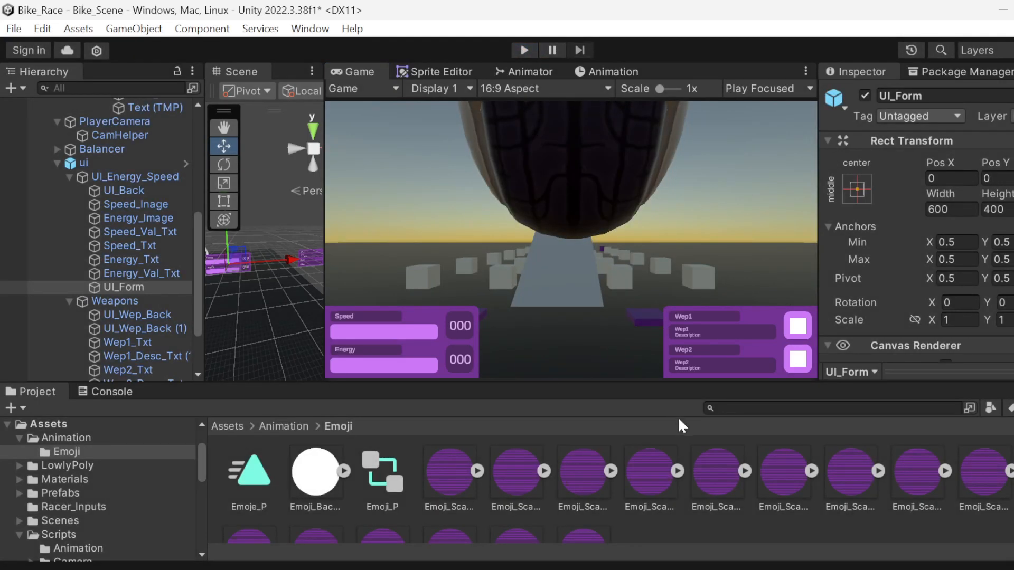
- Expand the sliced sprites of the green emoji scan sheet and open the Emoje_P animation clip
scroll(703, 462, down, 2)
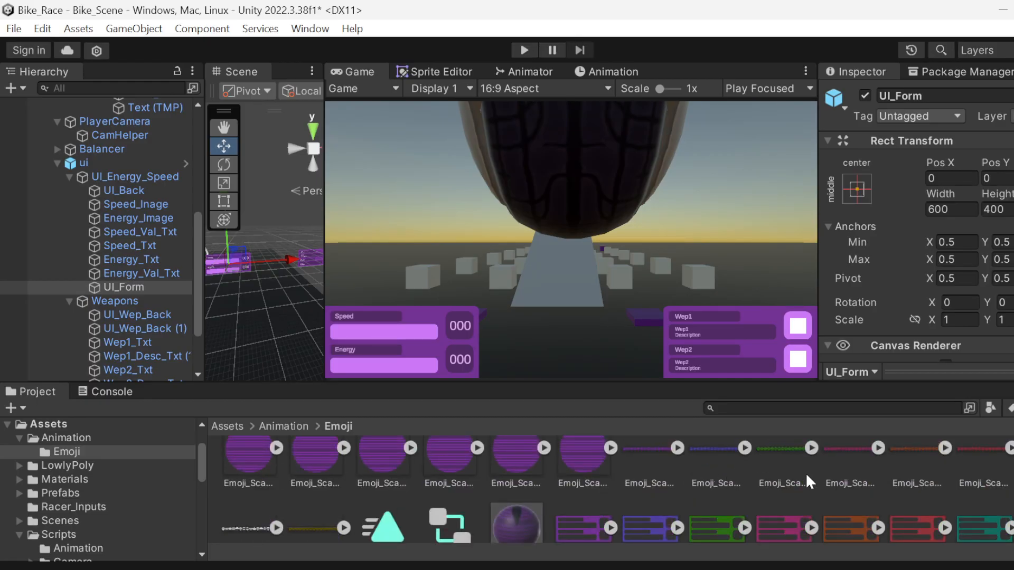
scroll(793, 445, up, 1)
click(811, 473)
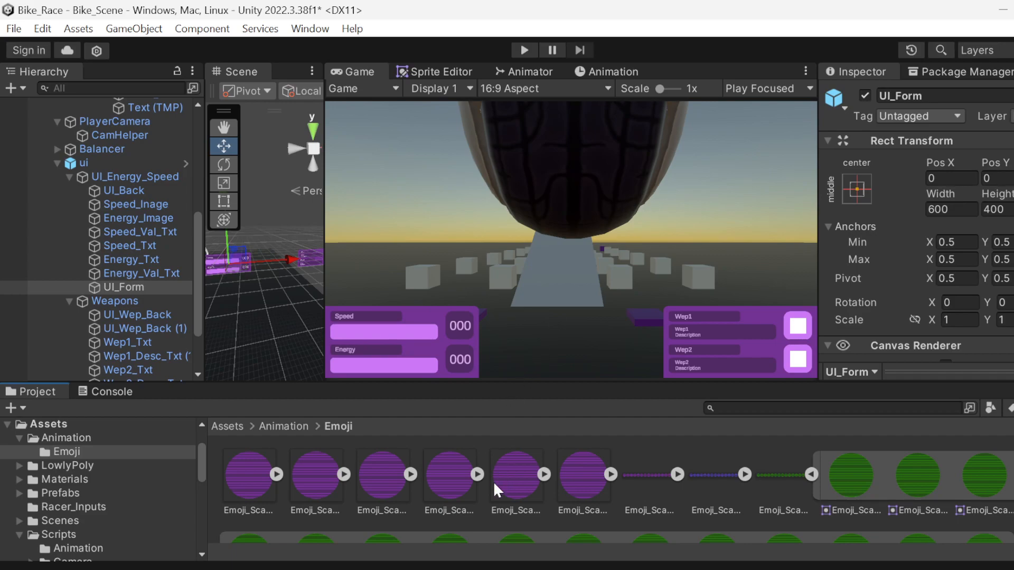
scroll(494, 479, up, 2)
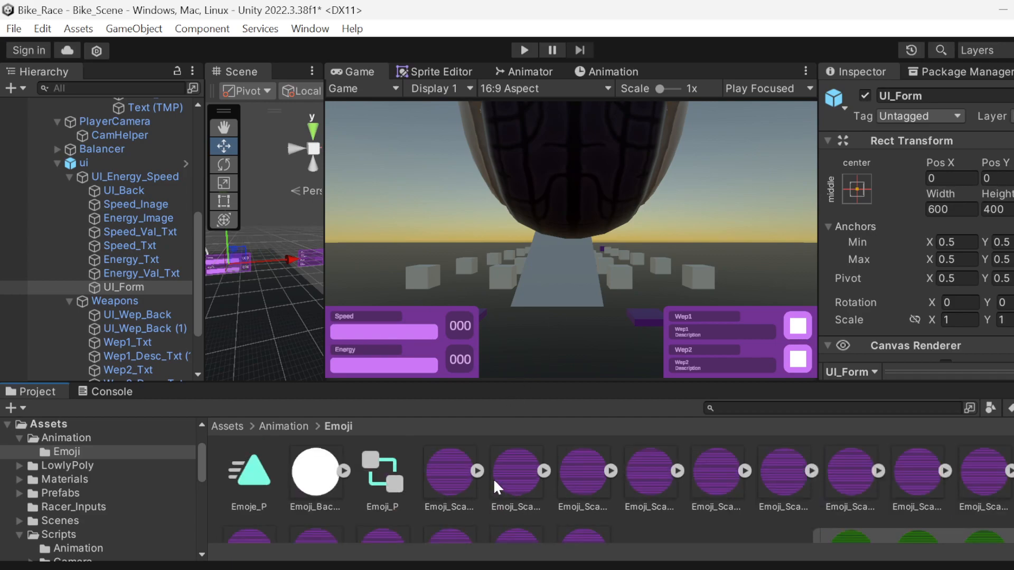
click(255, 481)
double_click(255, 481)
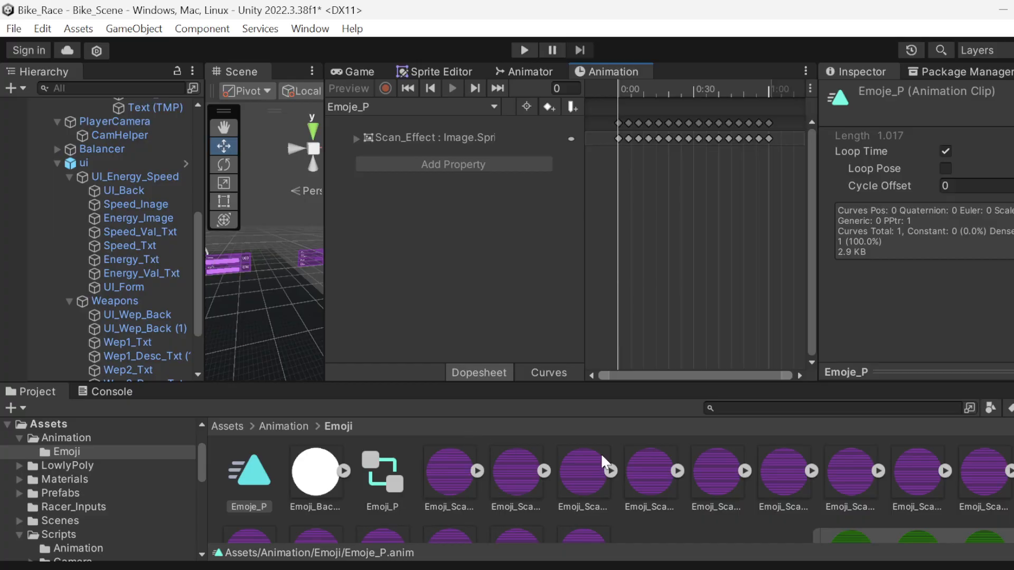
- Select Emoji_Scan_Effect_Sheet_Green and compare its sliced sprites with the coloured UI panel sprites in the Emoji folder
scroll(600, 453, down, 2)
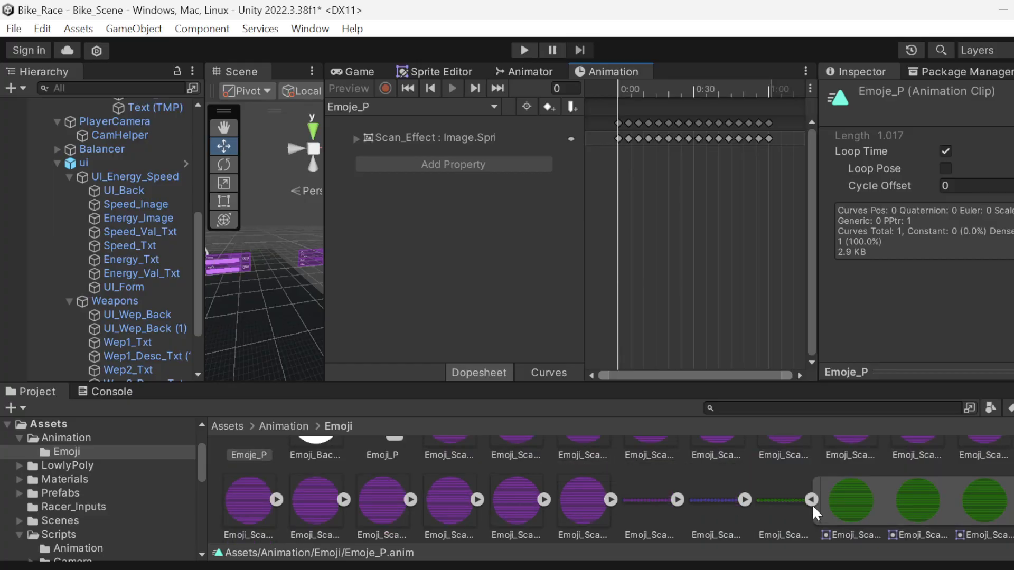
click(783, 498)
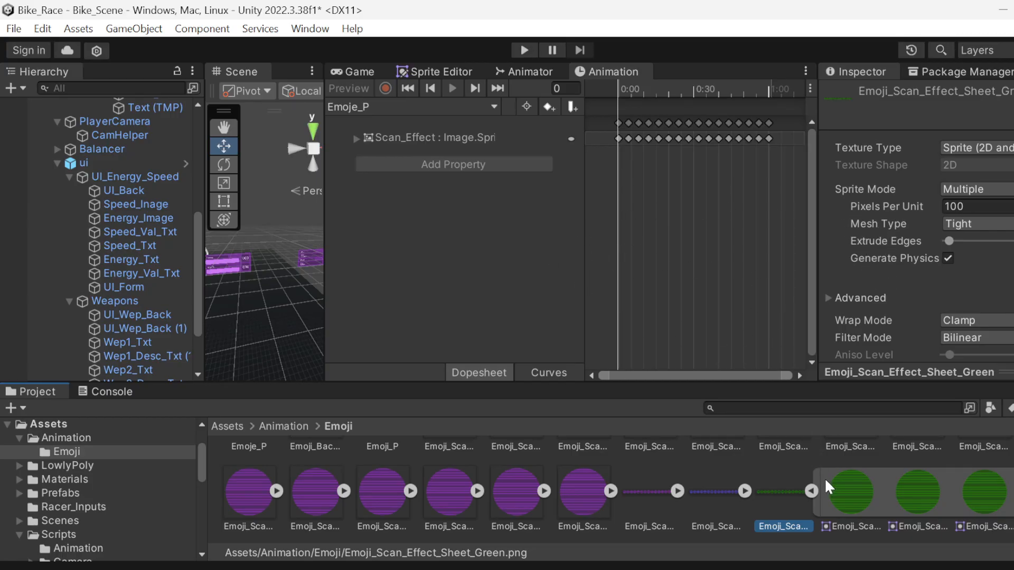
scroll(825, 477, down, 1)
scroll(825, 478, up, 1)
scroll(676, 480, up, 1)
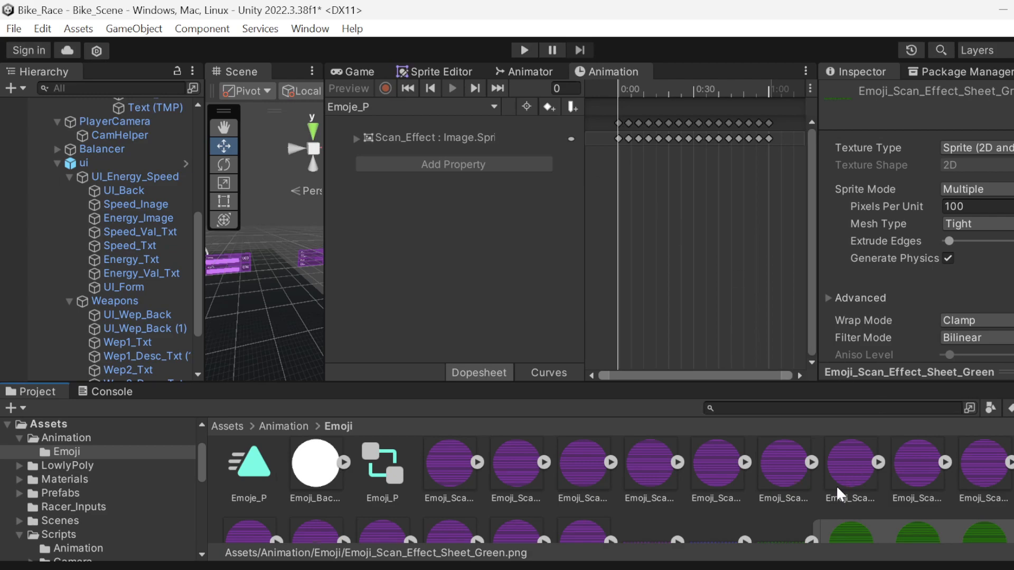
scroll(835, 486, down, 3)
drag(801, 383, 801, 250)
scroll(818, 355, down, 3)
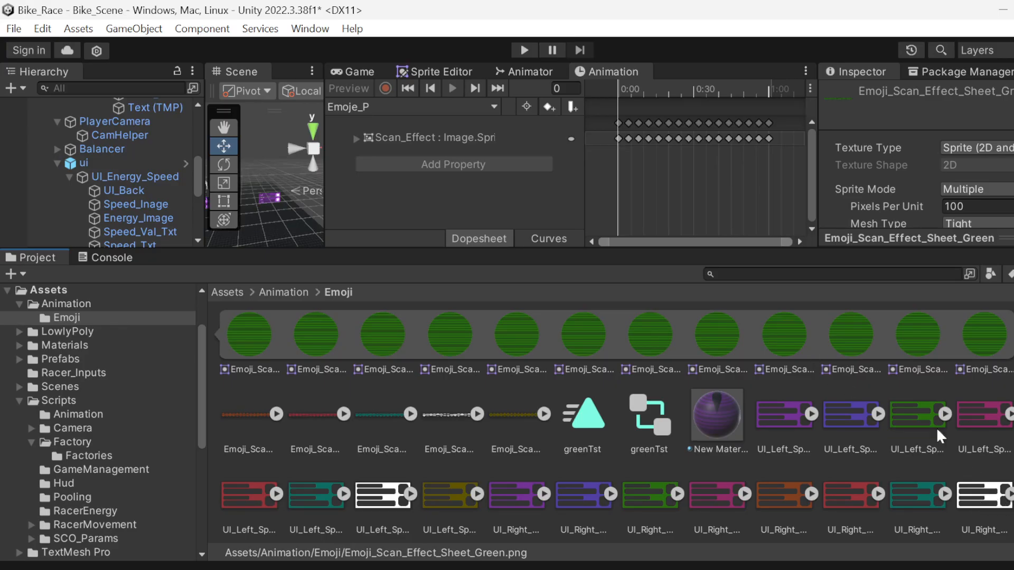
drag(682, 249, 699, 425)
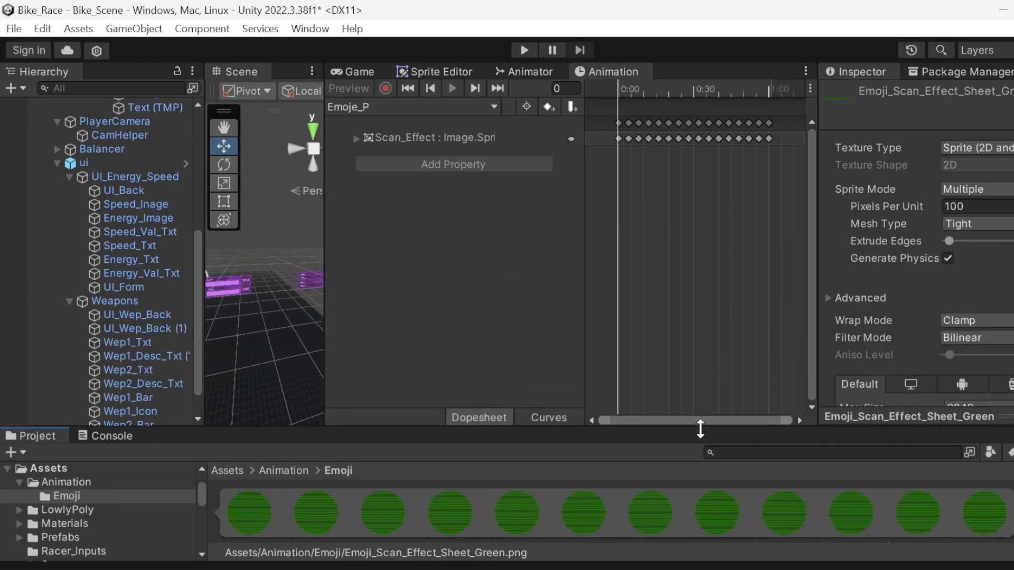
- Select UI_Form under UI_Energy_Speed and review its Image component settings alongside the game view
scroll(146, 339, up, 8)
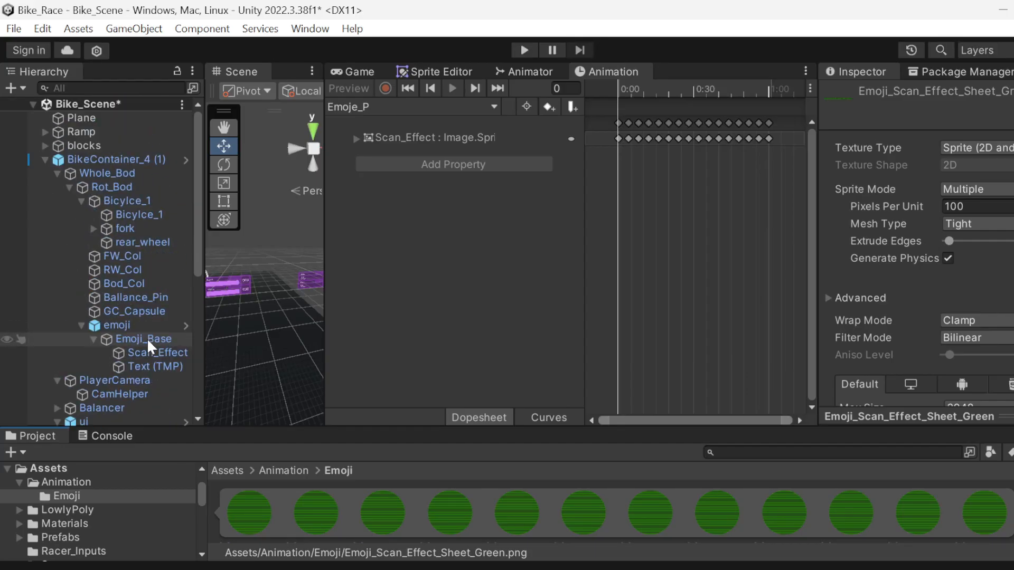
scroll(154, 337, down, 5)
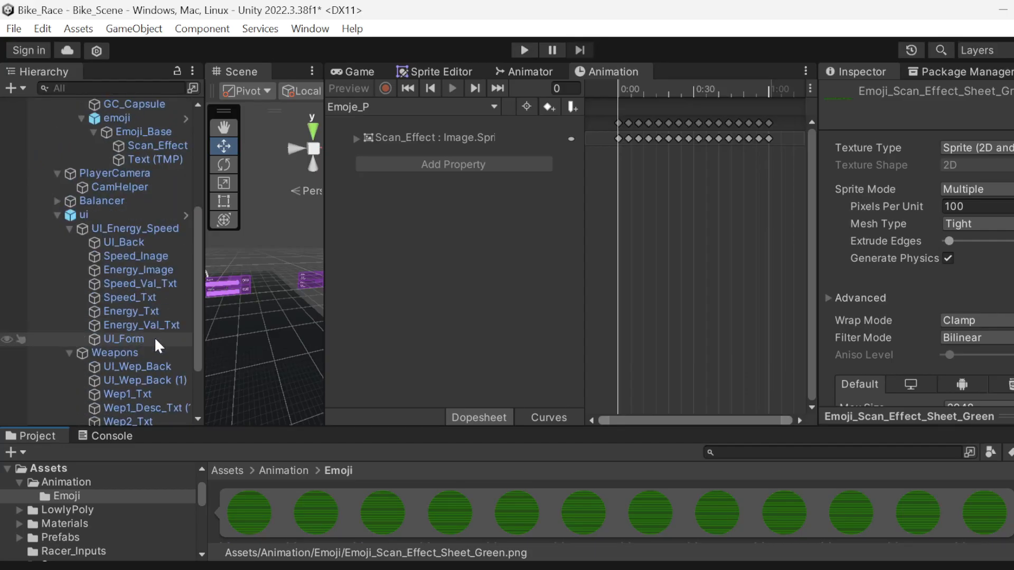
scroll(164, 333, down, 1)
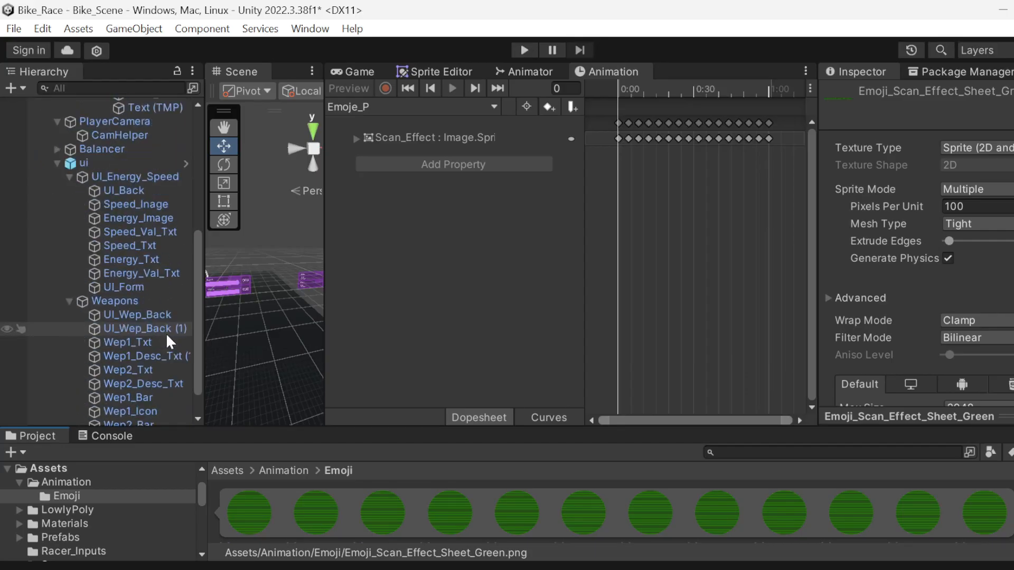
click(144, 288)
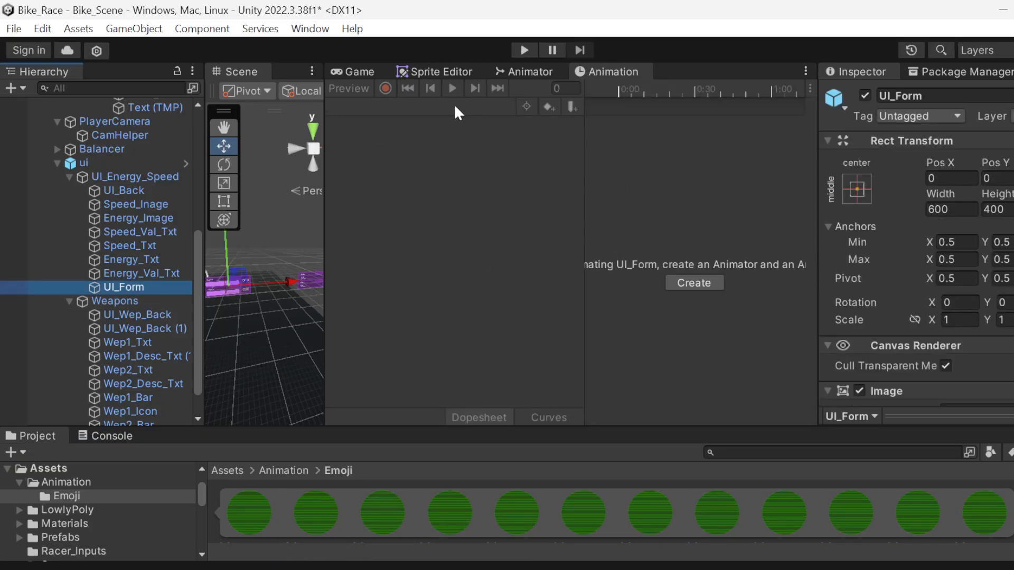
click(352, 72)
scroll(851, 300, down, 4)
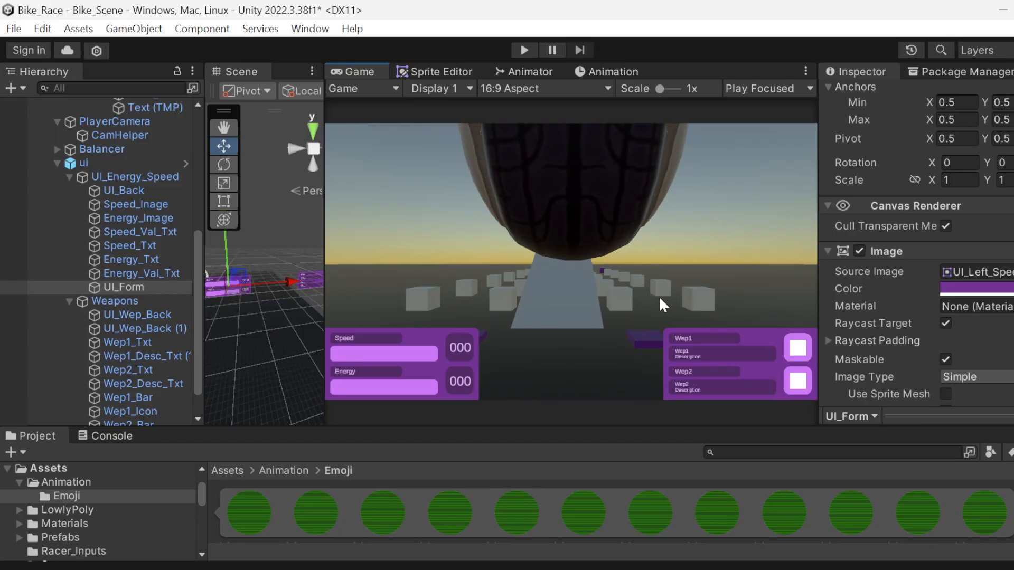
scroll(907, 296, down, 5)
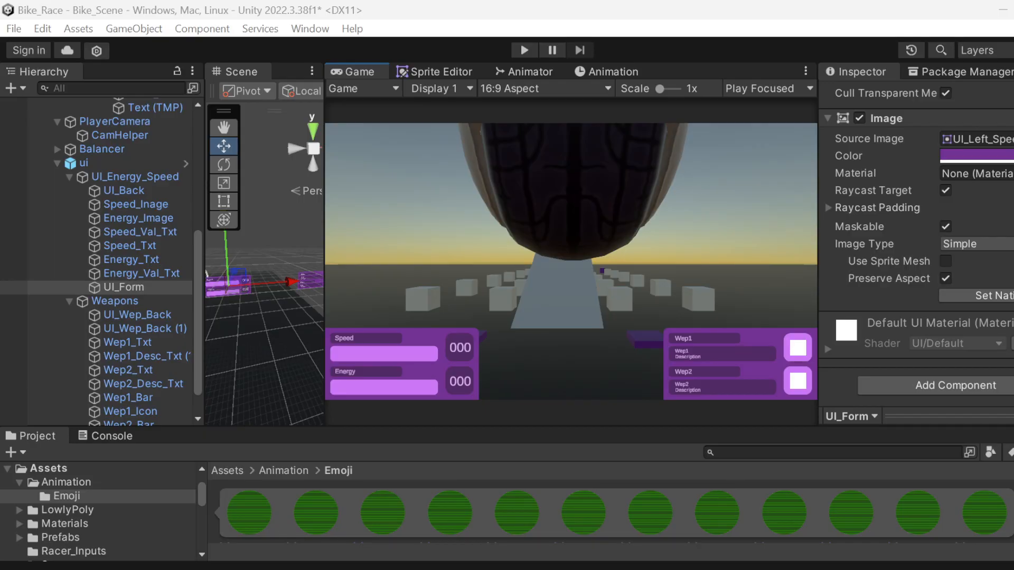
scroll(268, 331, down, 2)
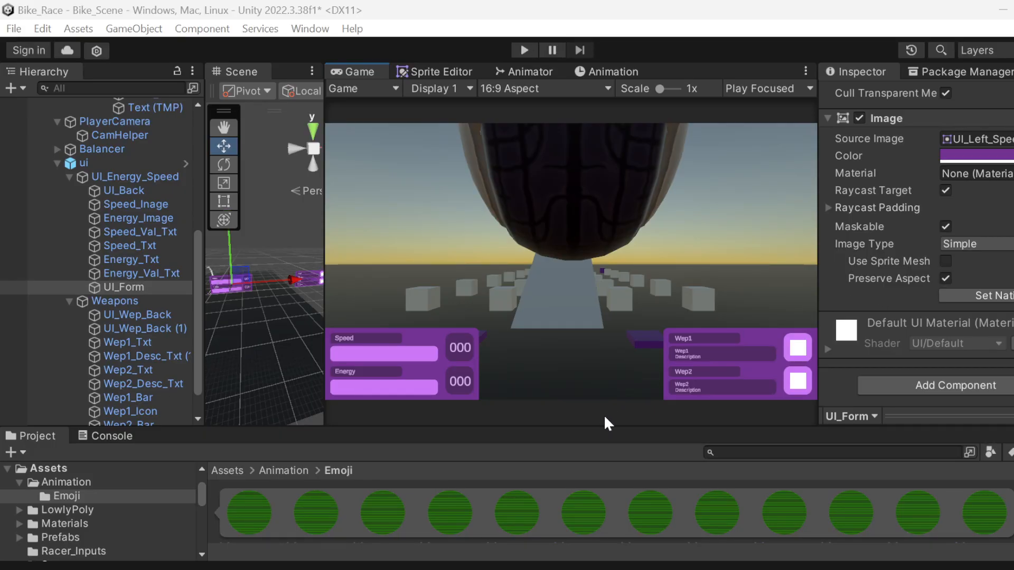
- Compare the emoji scan sheet variants in the Emoji folder by expanding the yellow, white and teal sheets, and collapse the white one
scroll(628, 533, down, 1)
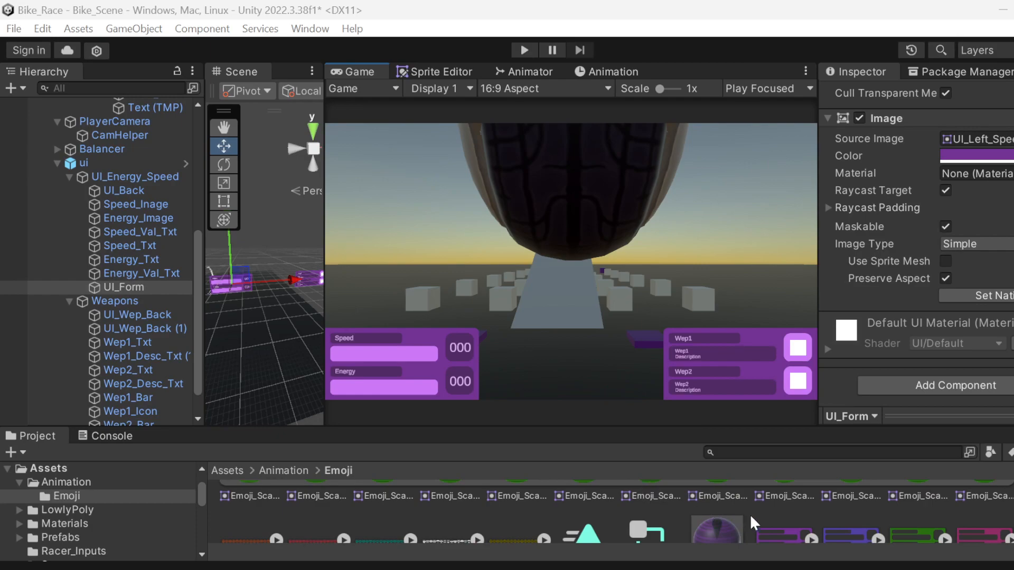
scroll(782, 515, down, 2)
drag(746, 426, 724, 129)
scroll(774, 414, up, 2)
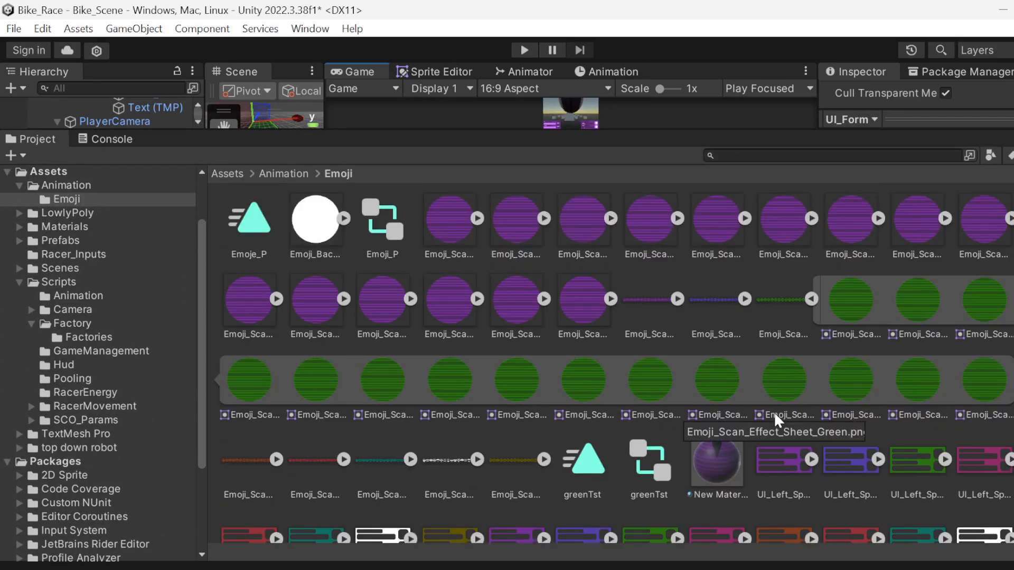
scroll(774, 415, down, 2)
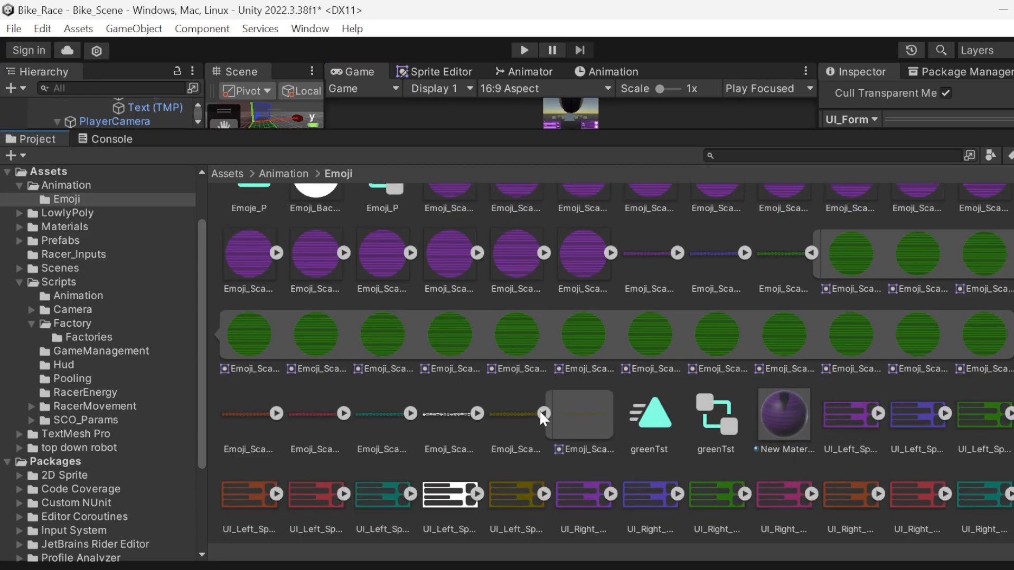
click(478, 413)
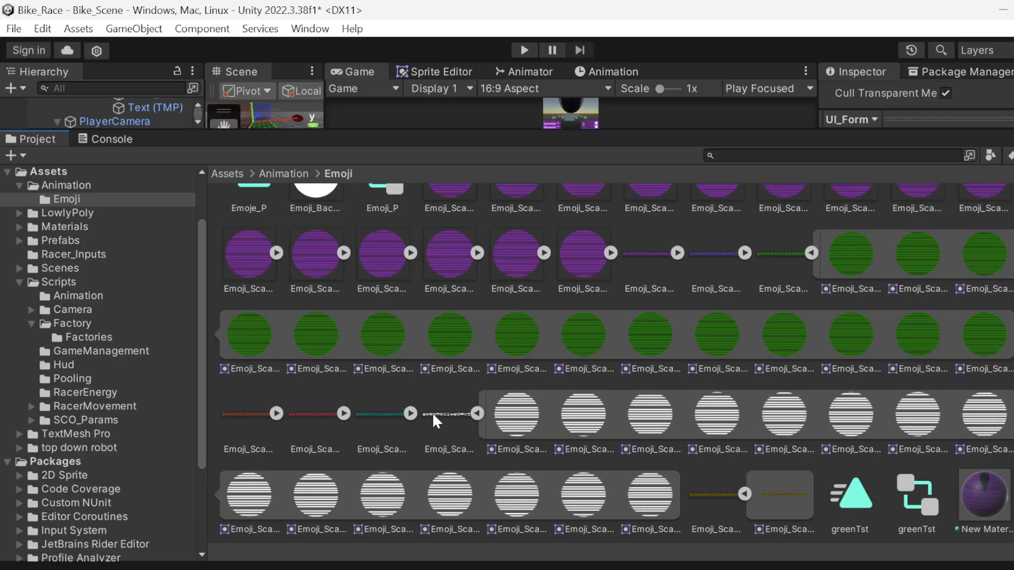
click(412, 413)
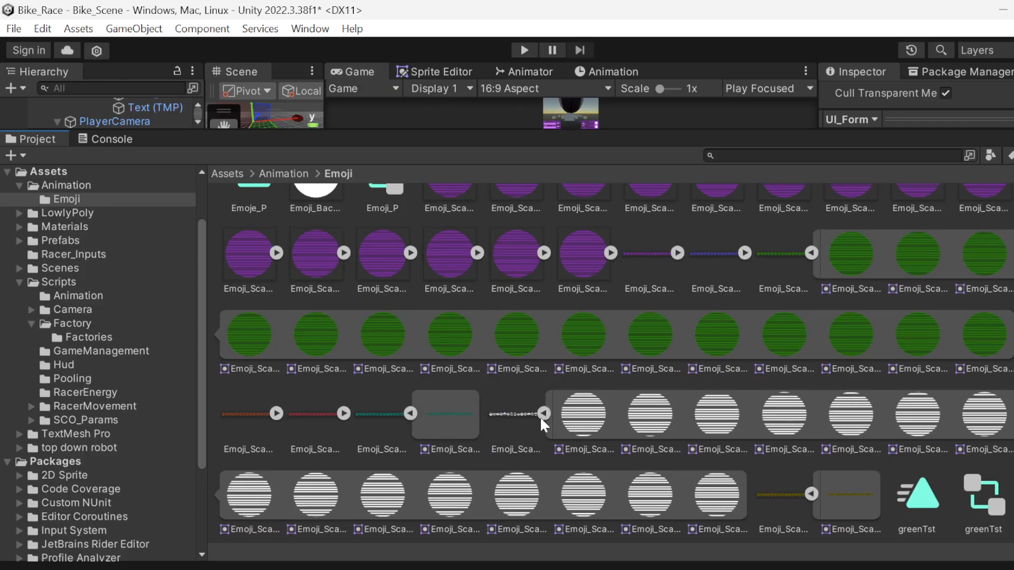
click(543, 413)
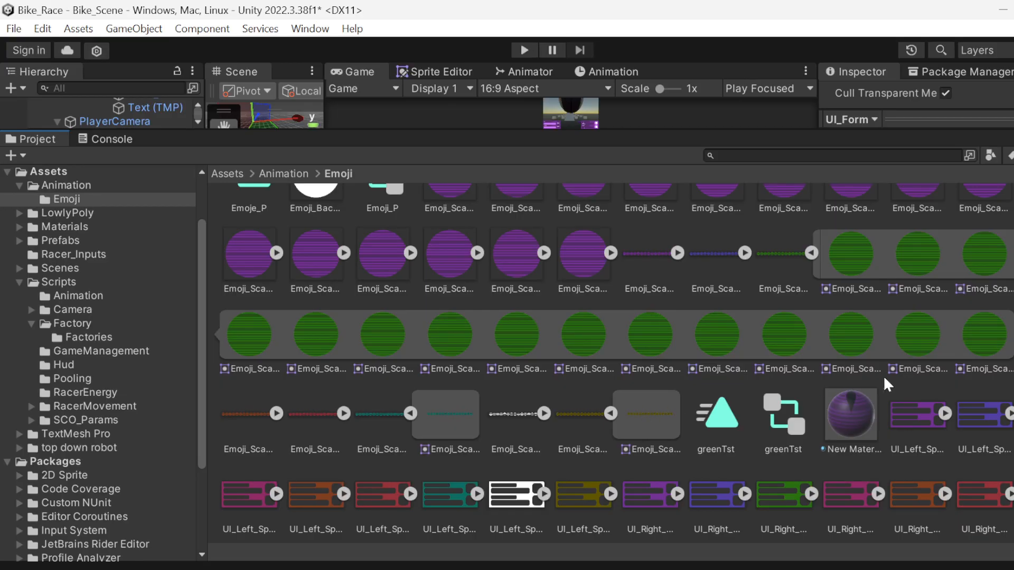
scroll(942, 394, down, 1)
scroll(942, 395, up, 1)
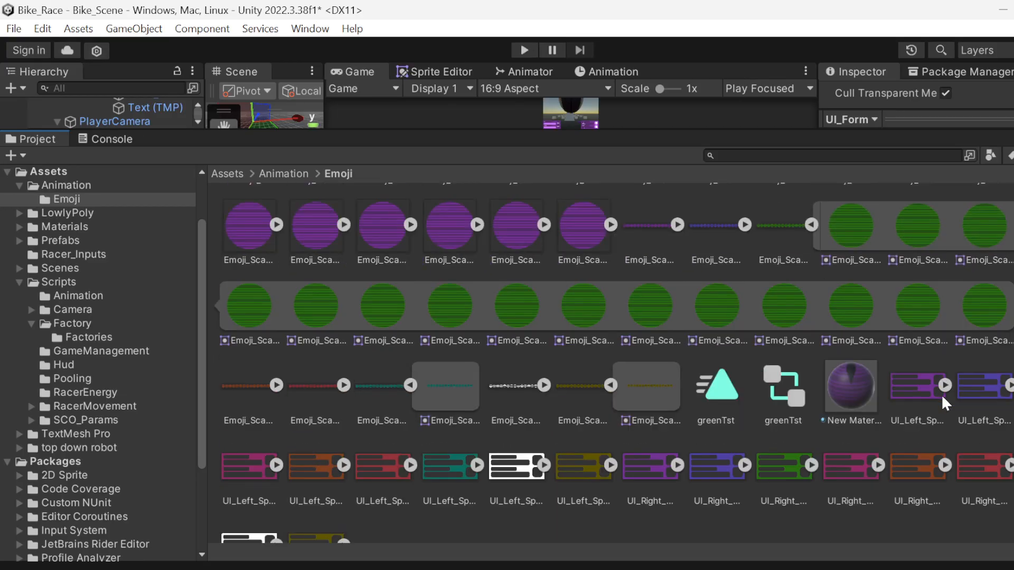
scroll(766, 376, up, 1)
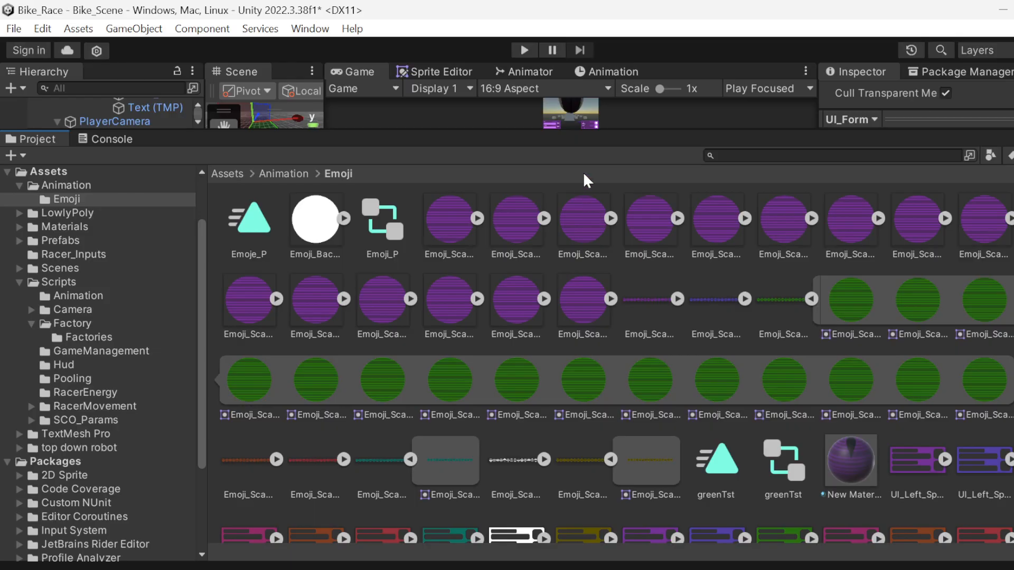
- Give the scene and game views more height and widen the Scene view
drag(581, 132, 638, 502)
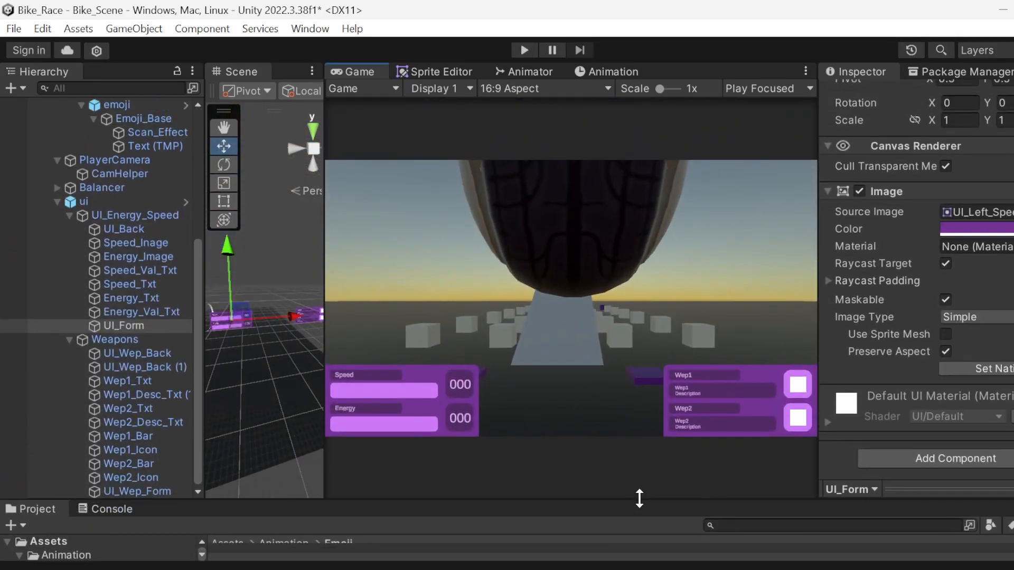
drag(323, 290, 454, 292)
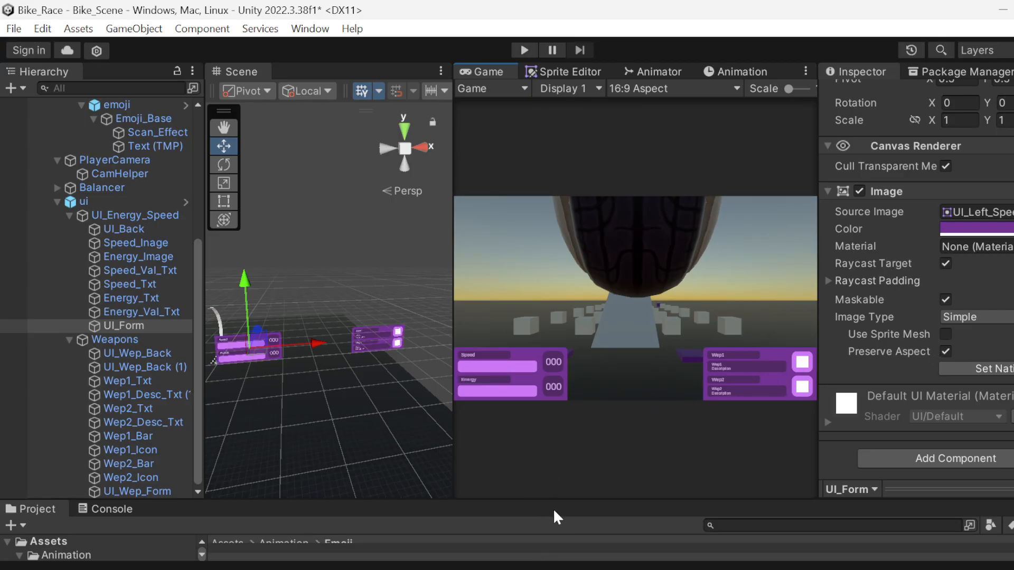
- Inspect the assets for recolouring by selecting the left UI panel sprites from UI_Left_Speed_Energy through the teal variant, and then Emoji_Back_White
drag(557, 504, 521, 86)
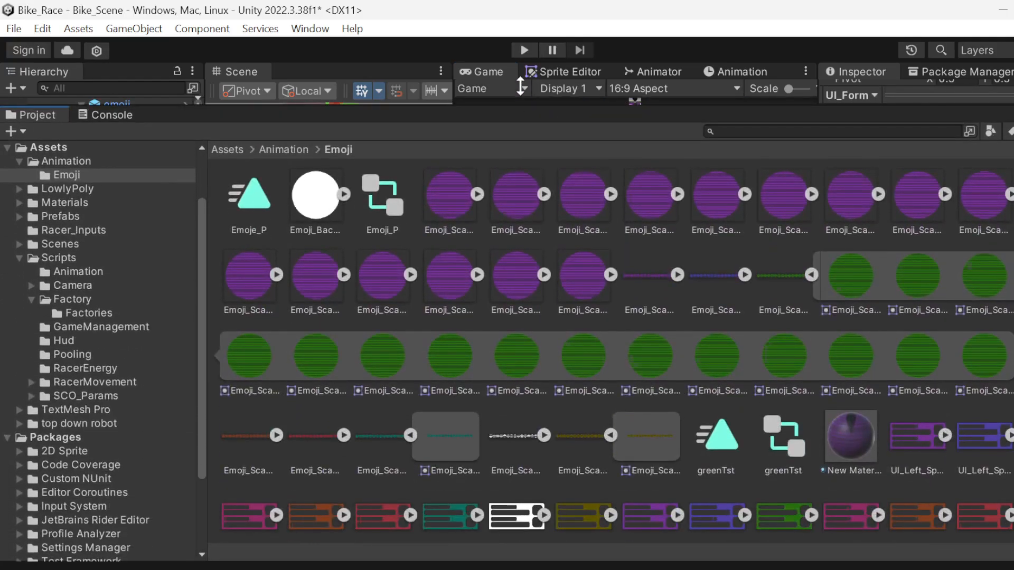
scroll(668, 375, down, 3)
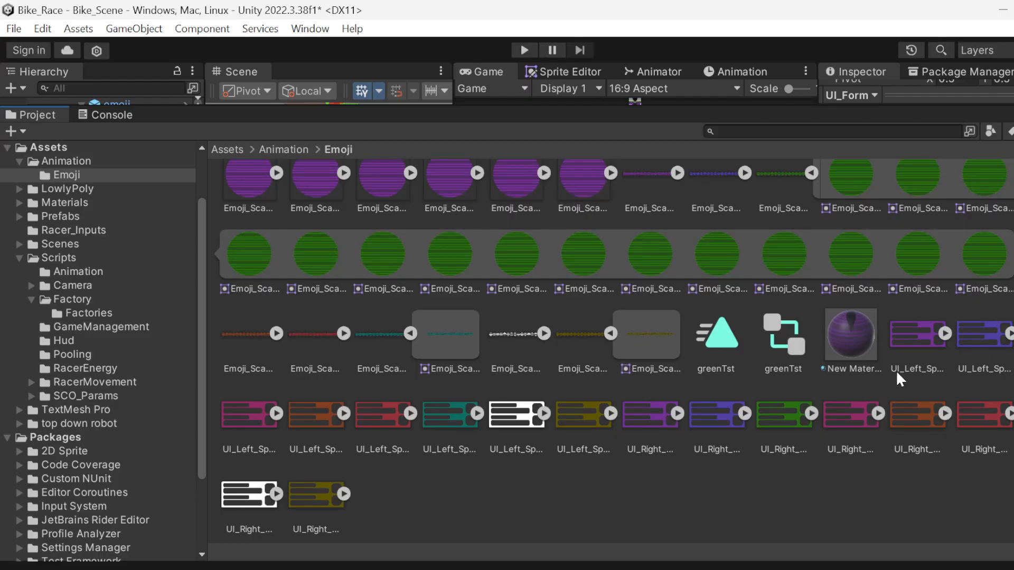
click(898, 332)
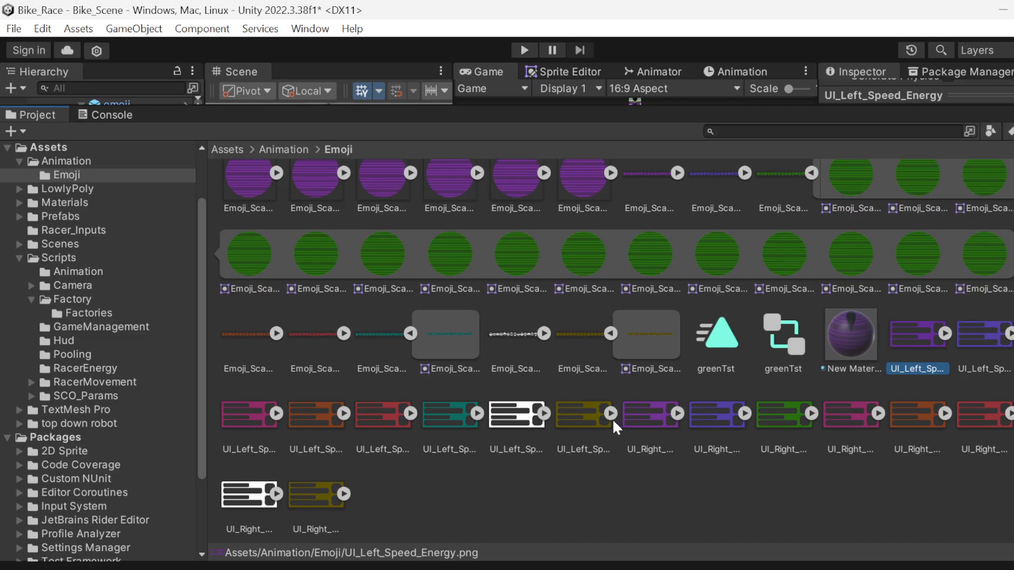
shift+click(452, 411)
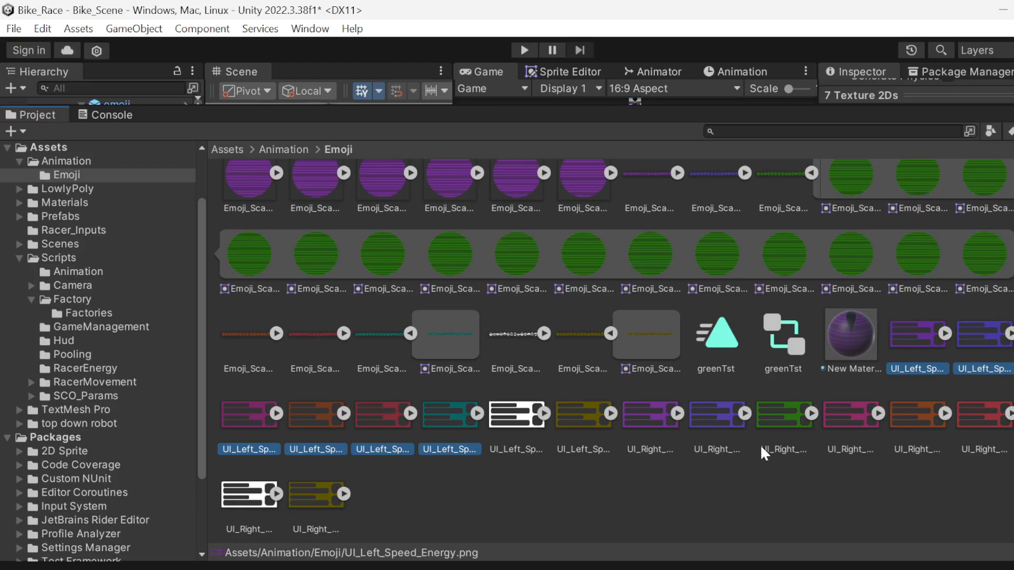
scroll(763, 452, up, 2)
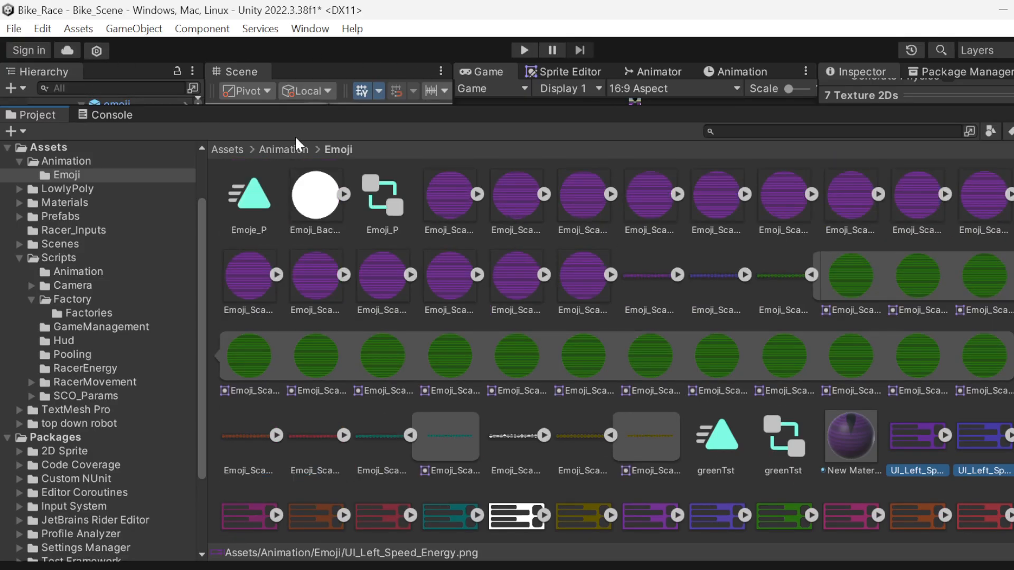
click(308, 190)
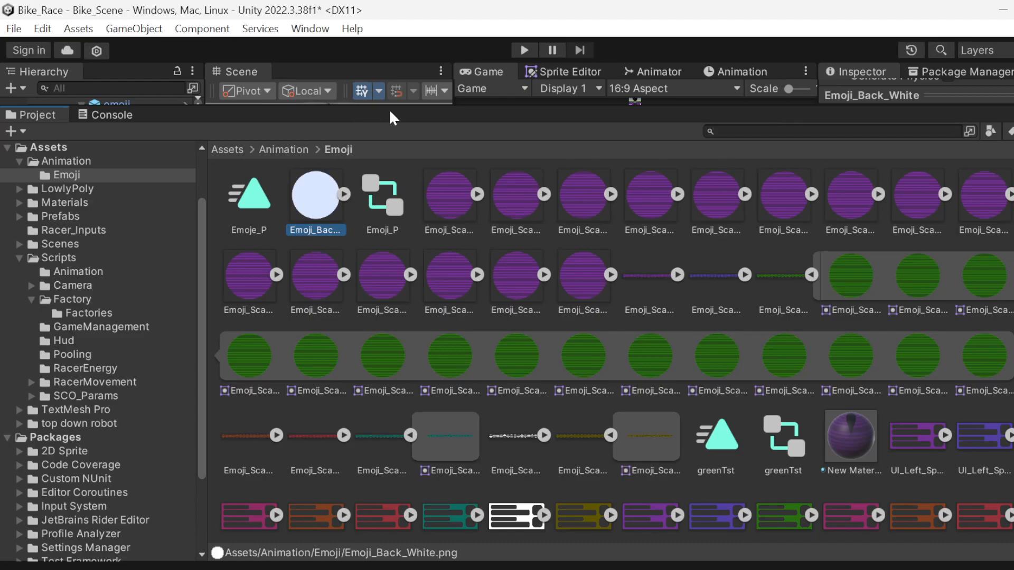
- Enlarge the Scene and Game views, run the bike scene to preview the purple emoji and UI, and stop it
drag(392, 106, 479, 462)
click(524, 50)
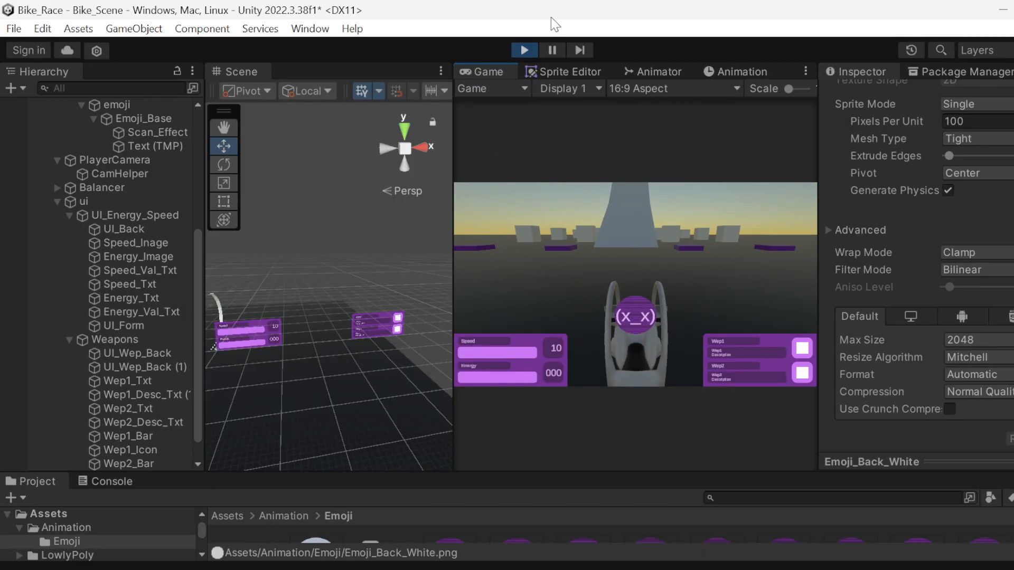
click(529, 49)
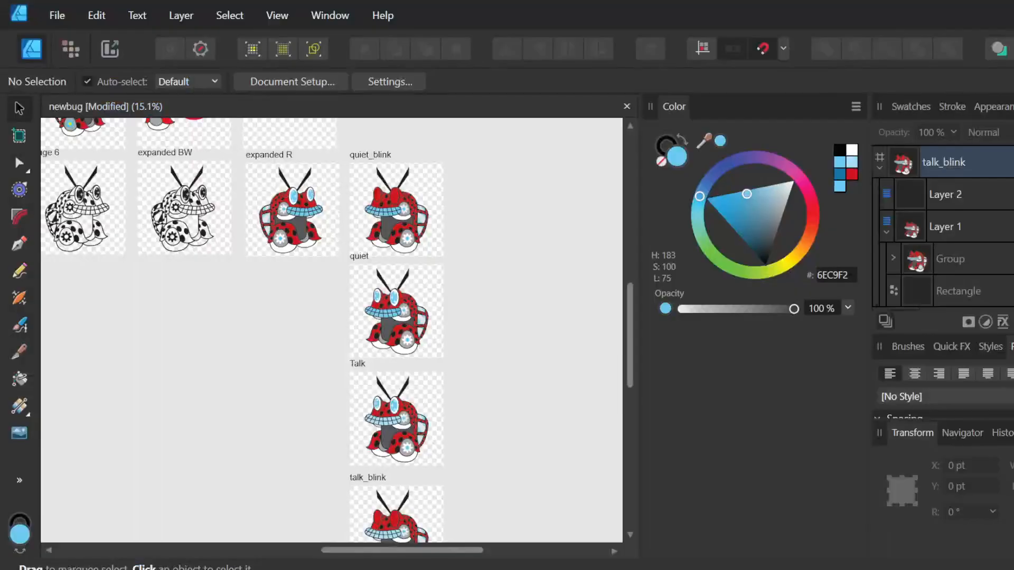
- Switch to Affinity Designer and look over the bug character artboards in the newbug document, from talk_blink back to Page 1
scroll(540, 289, down, 1)
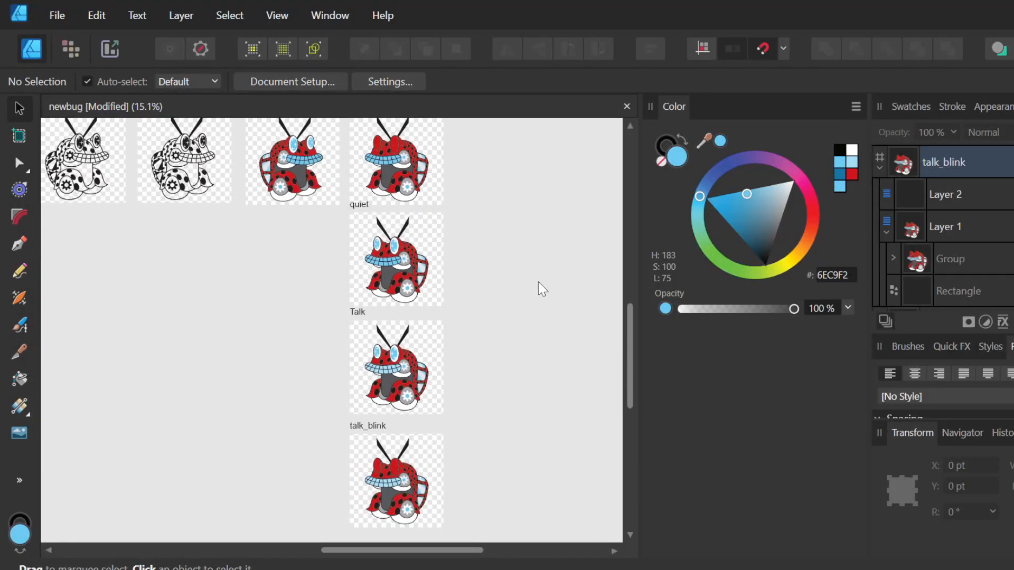
scroll(540, 289, up, 3)
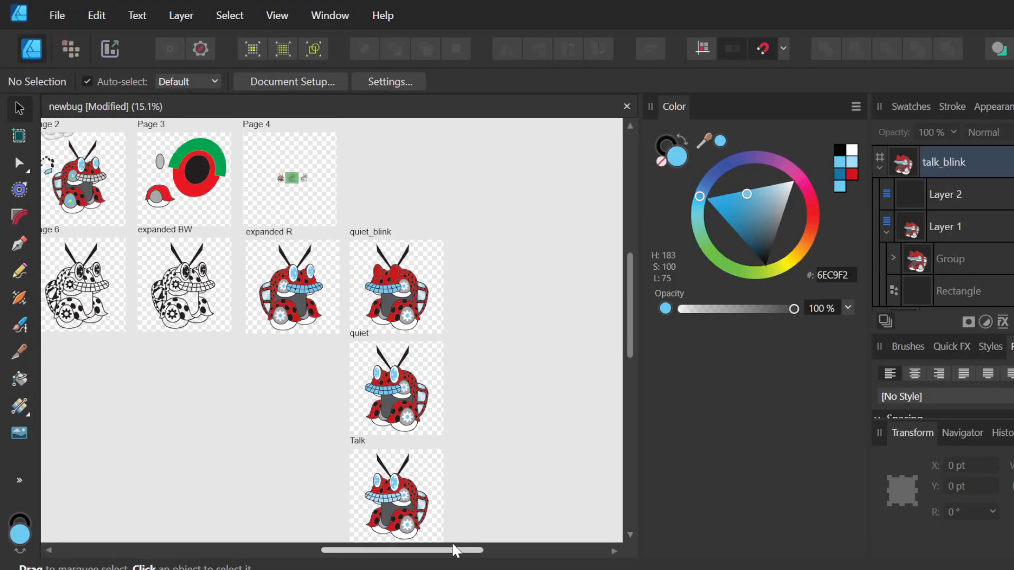
drag(452, 550, 365, 549)
scroll(389, 403, up, 2)
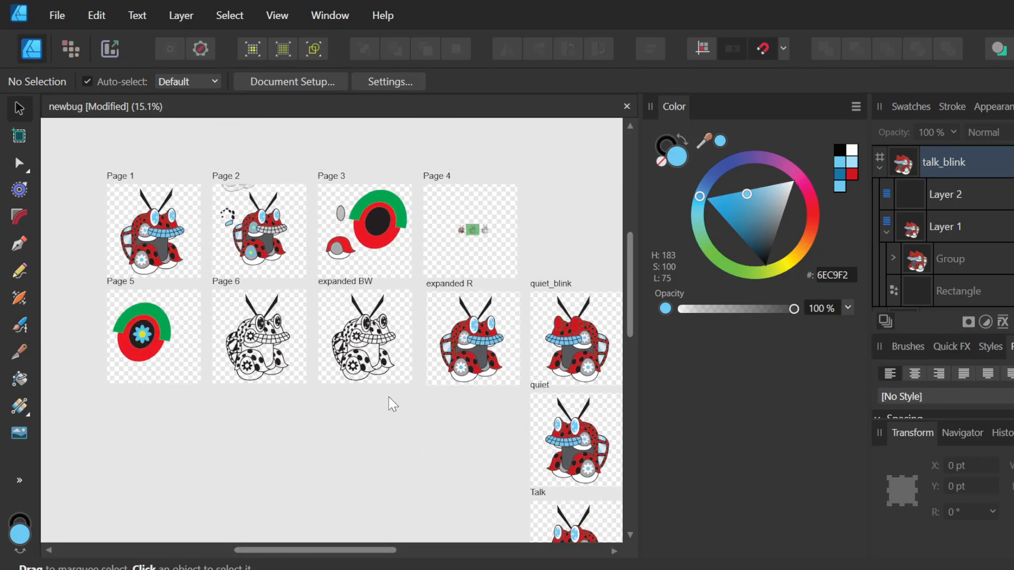
drag(347, 551, 343, 462)
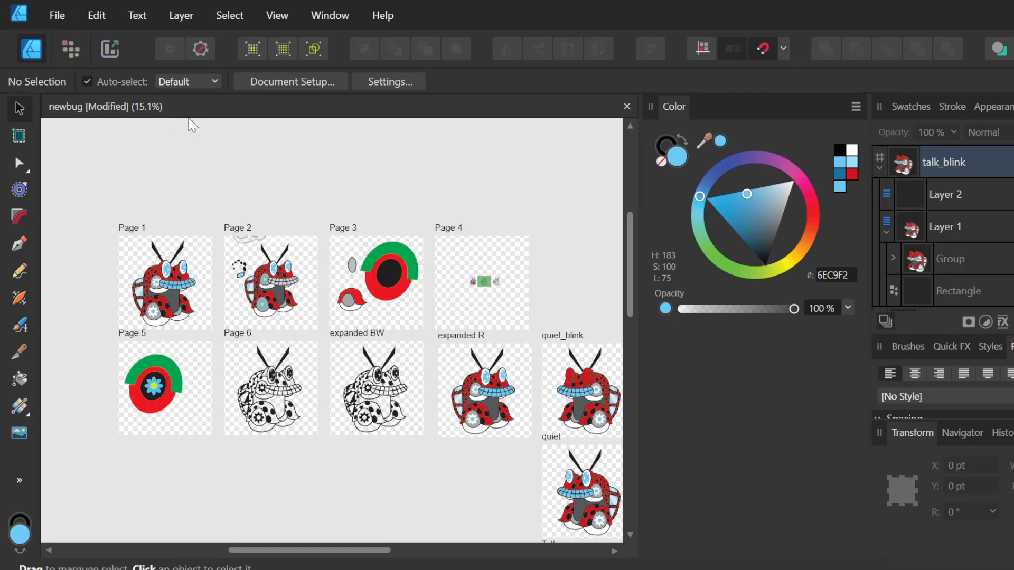
click(56, 15)
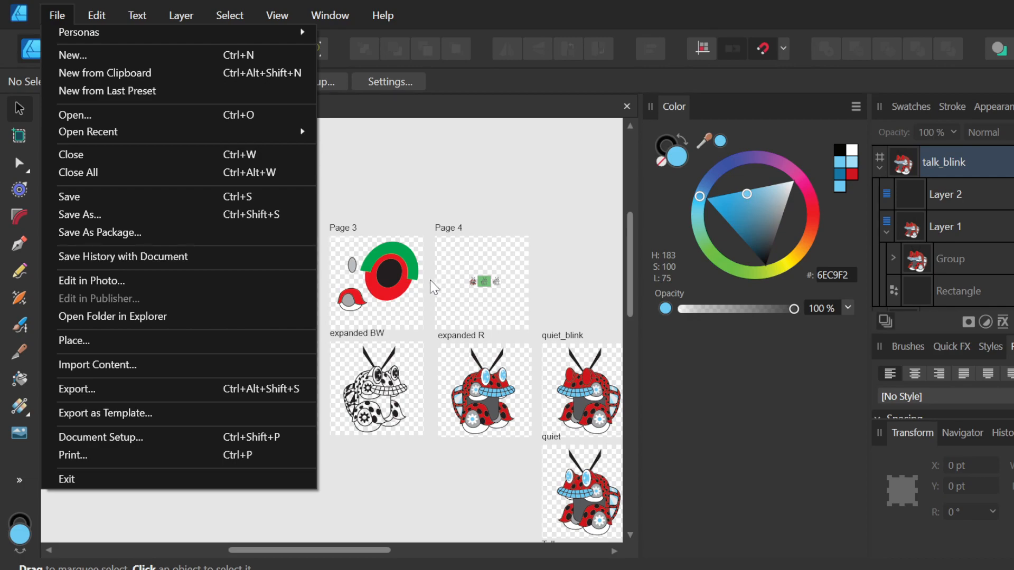
click(431, 183)
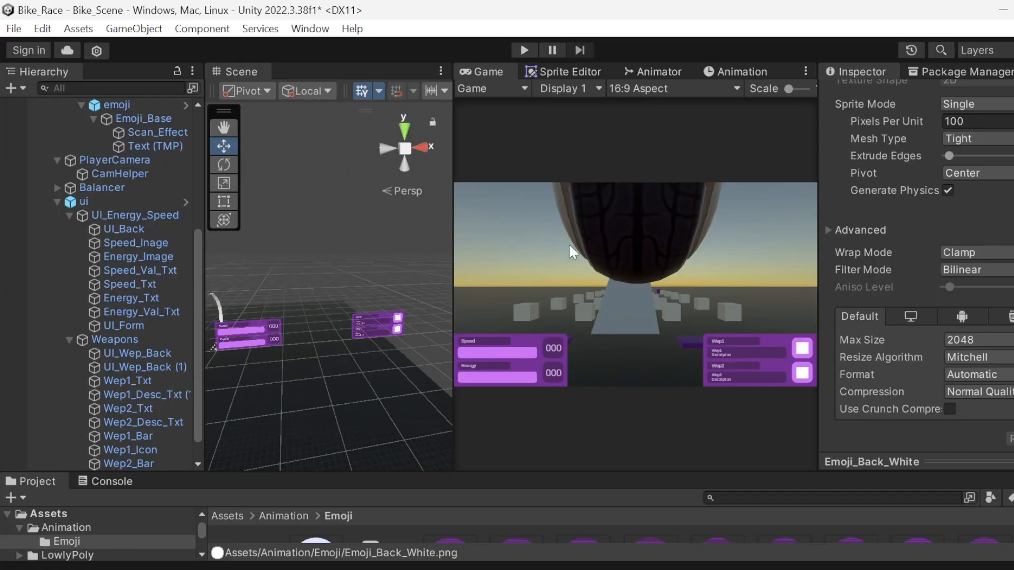
- Back in Unity, enlarge the Project area to review the Emoji folder's sprites, and close the editor, saving the changes to Bike_Scene
drag(697, 470, 628, 193)
scroll(663, 303, down, 3)
scroll(663, 300, up, 5)
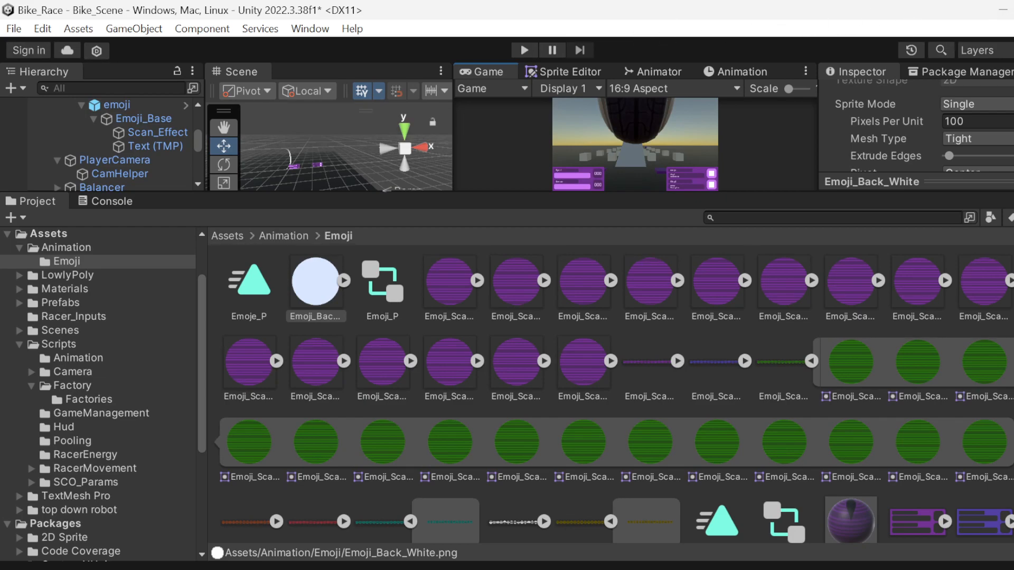
key(alt+F4)
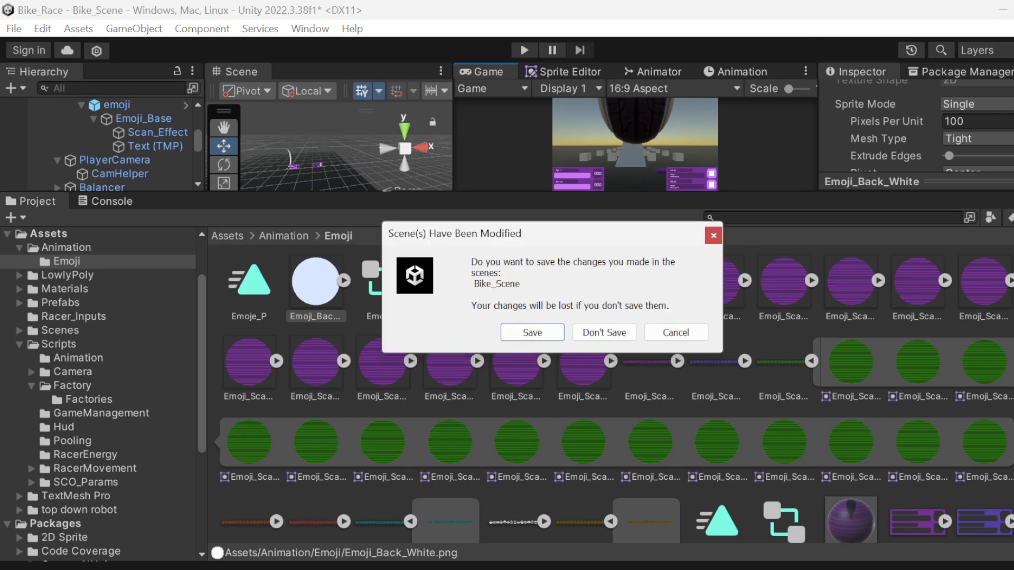
click(535, 332)
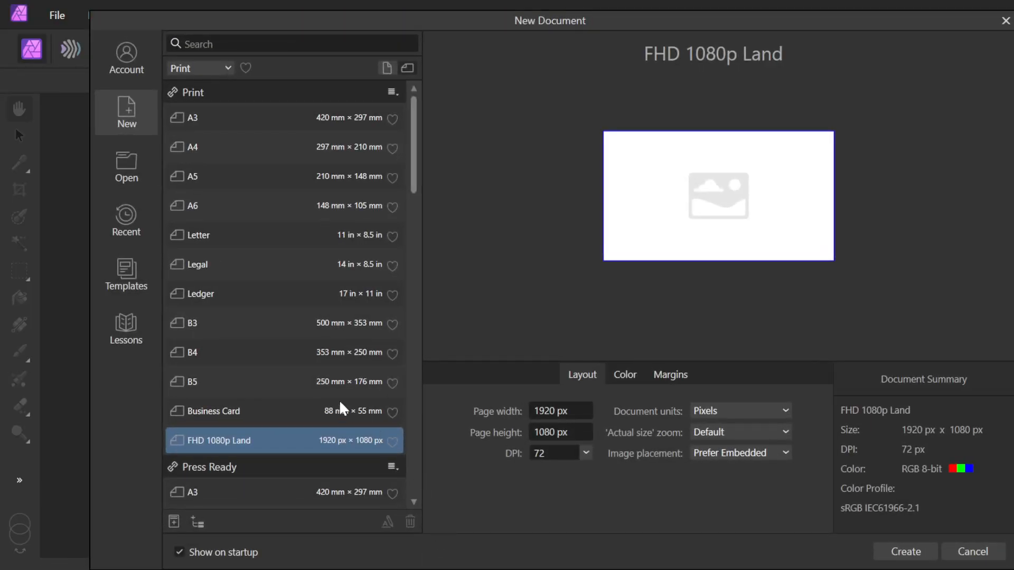
- In Affinity Photo, open the recent file ComicBook1.afphoto and look through its layer list
click(56, 15)
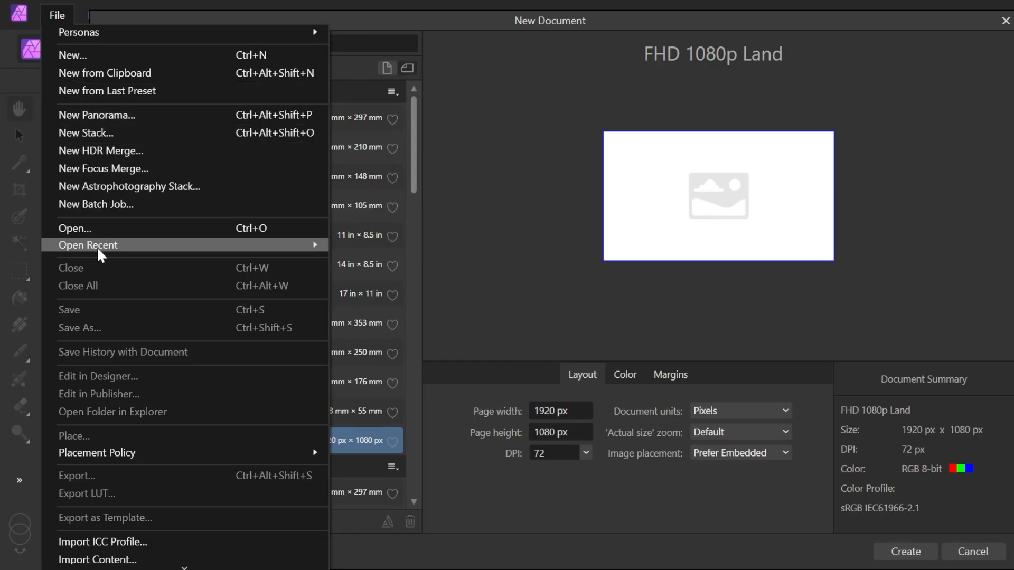
mouse_move(98, 248)
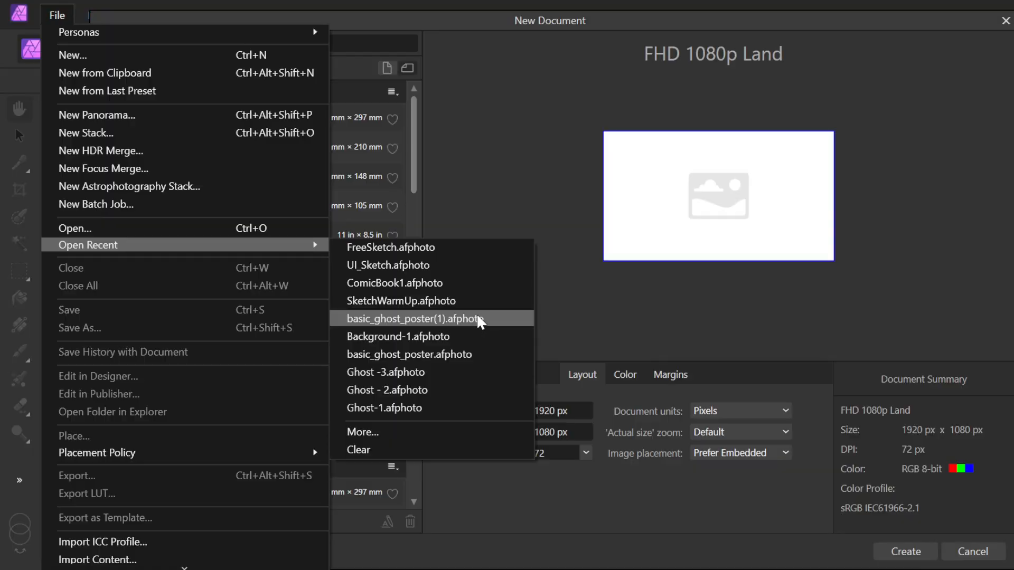
click(463, 283)
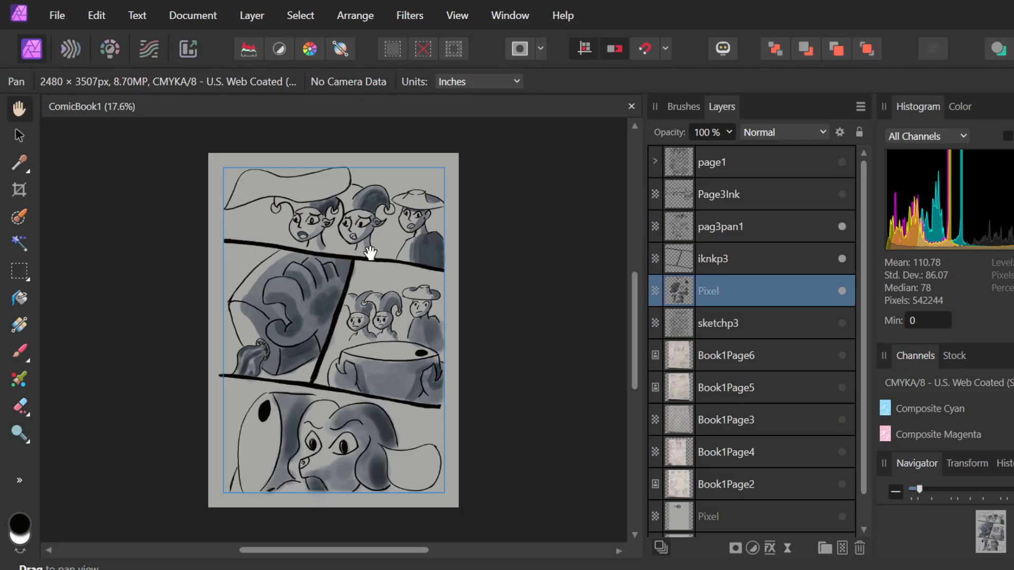
scroll(770, 434, down, 1)
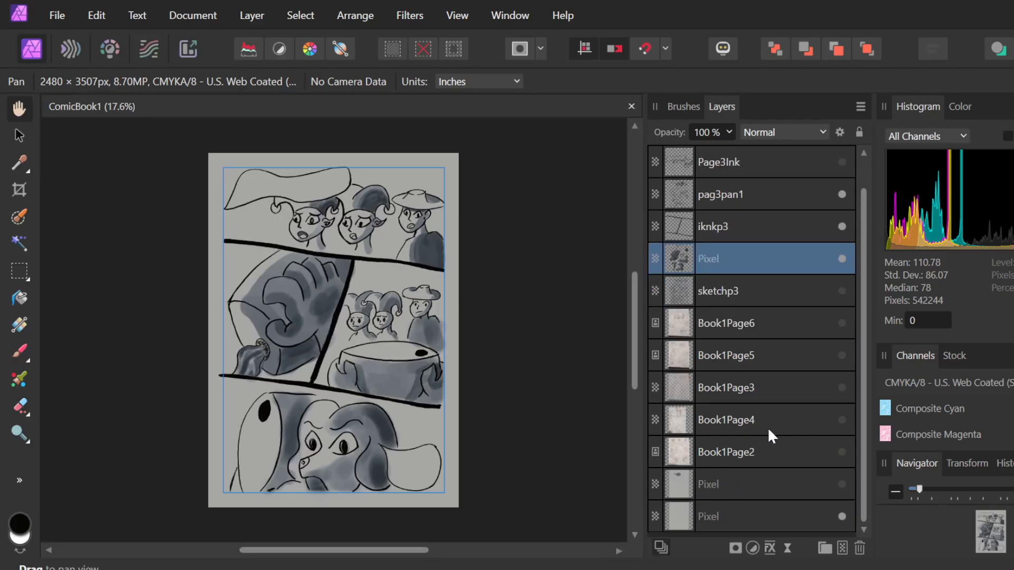
- Hide the plain gray background layer at the bottom of the layer stack and show it again to compare the page
click(752, 510)
click(745, 498)
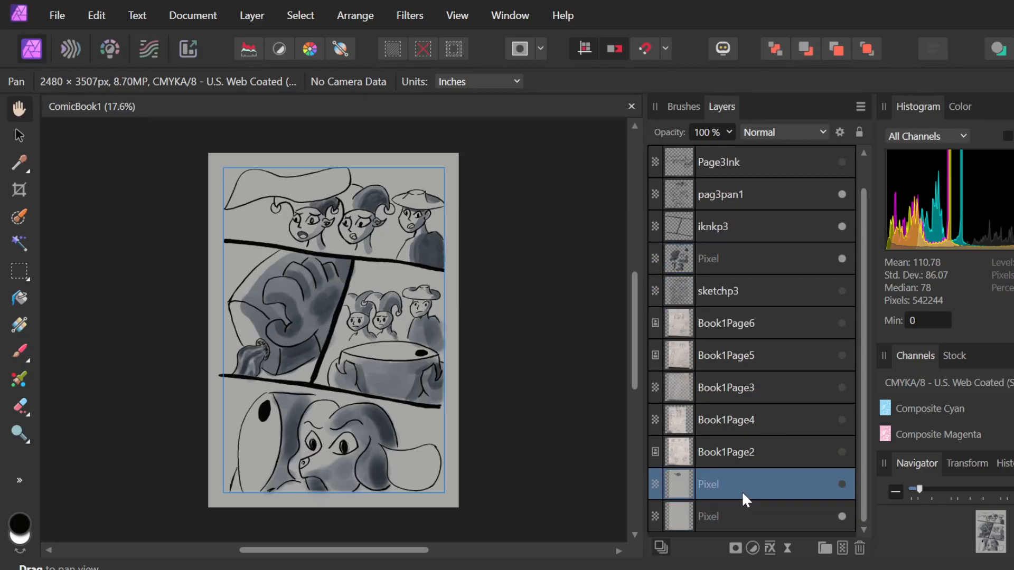
click(839, 518)
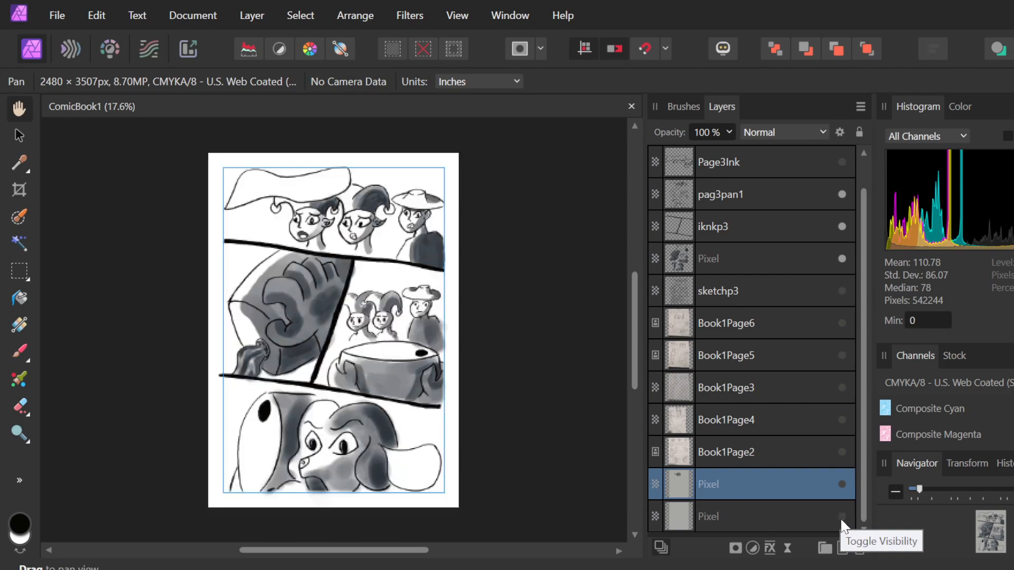
click(841, 518)
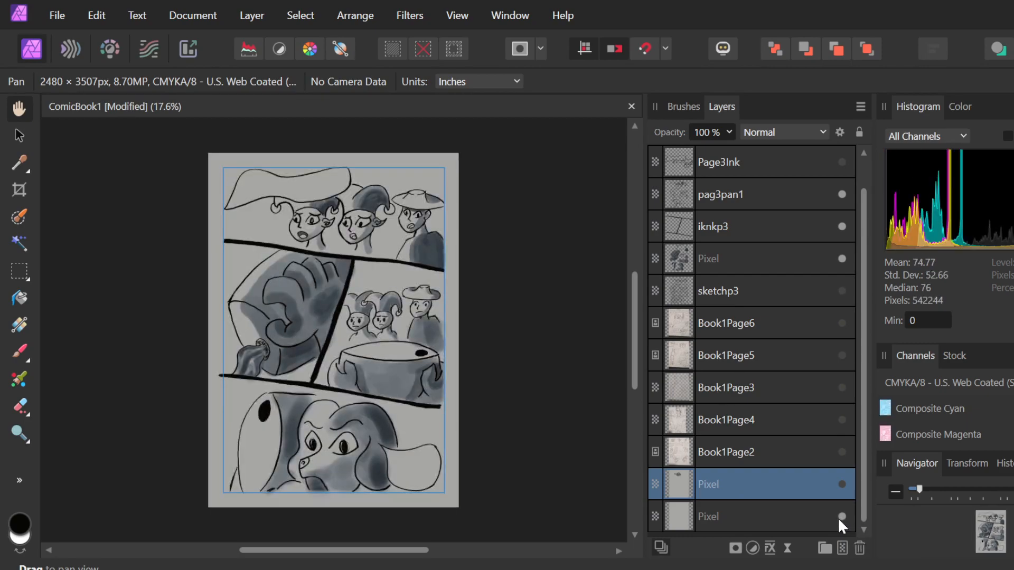
- Set up the Paint Brush tool with the 64 px Round Watery Felt brush from the MyComic set
scroll(310, 217, up, 2)
scroll(312, 217, down, 1)
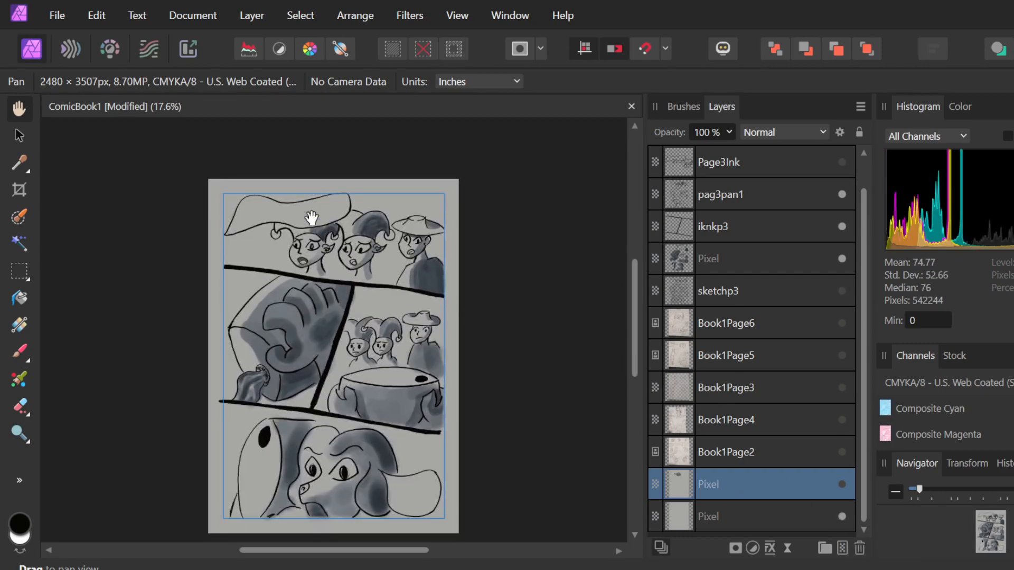
scroll(322, 226, up, 3)
scroll(319, 235, up, 2)
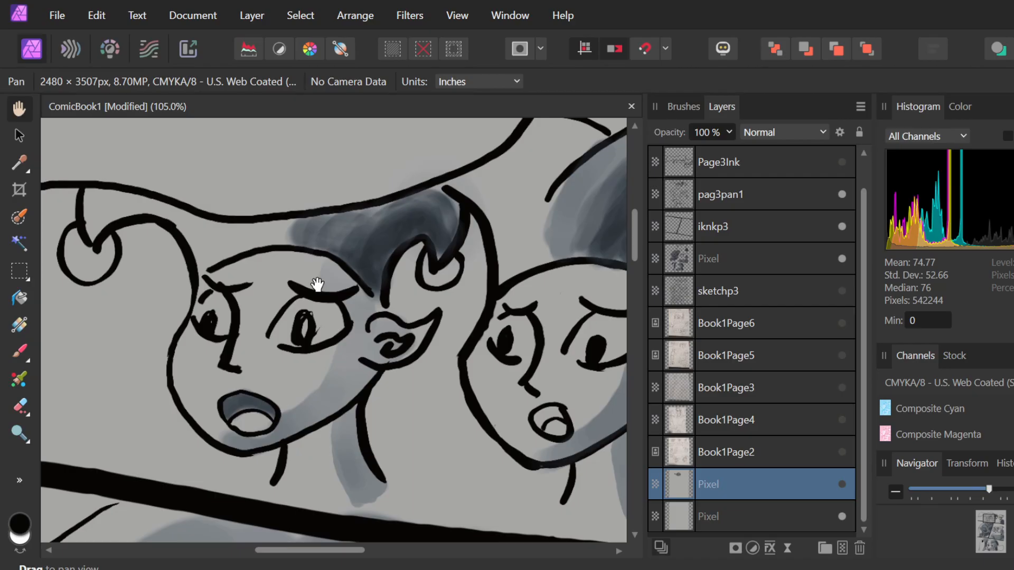
click(681, 108)
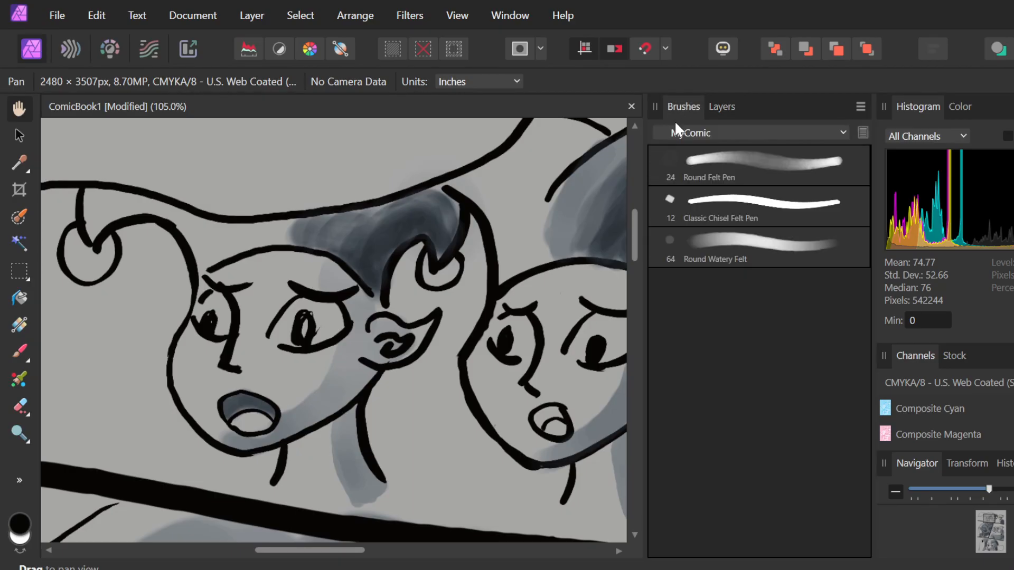
click(770, 244)
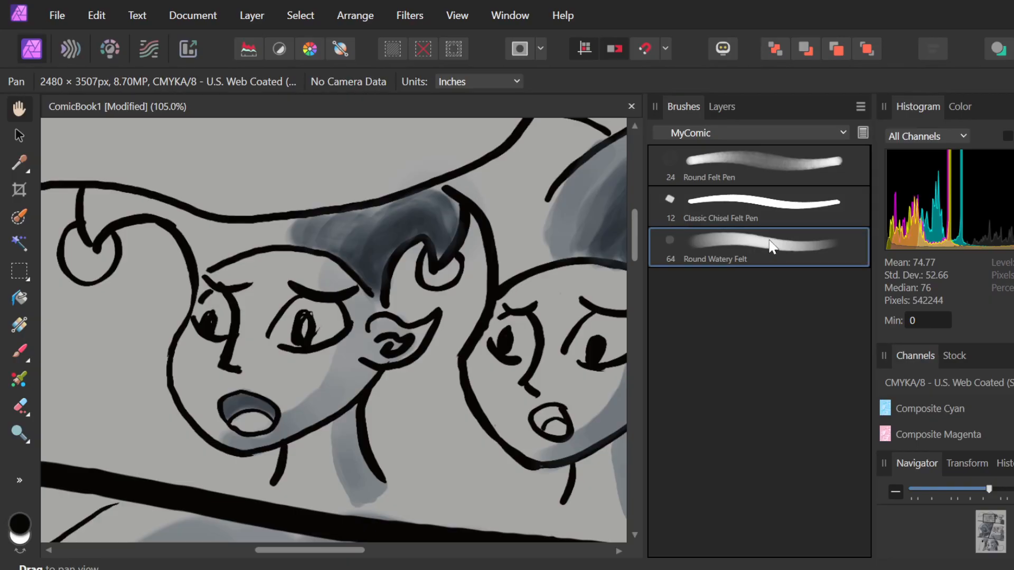
click(773, 170)
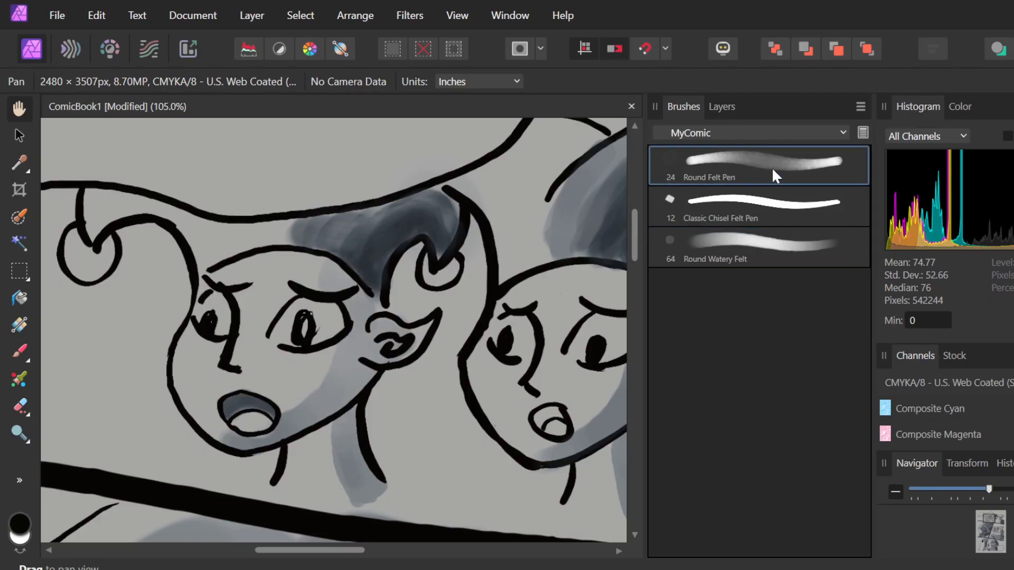
mouse_move(267, 167)
mouse_down()
mouse_move(311, 174)
mouse_move(289, 220)
mouse_move(303, 236)
mouse_up()
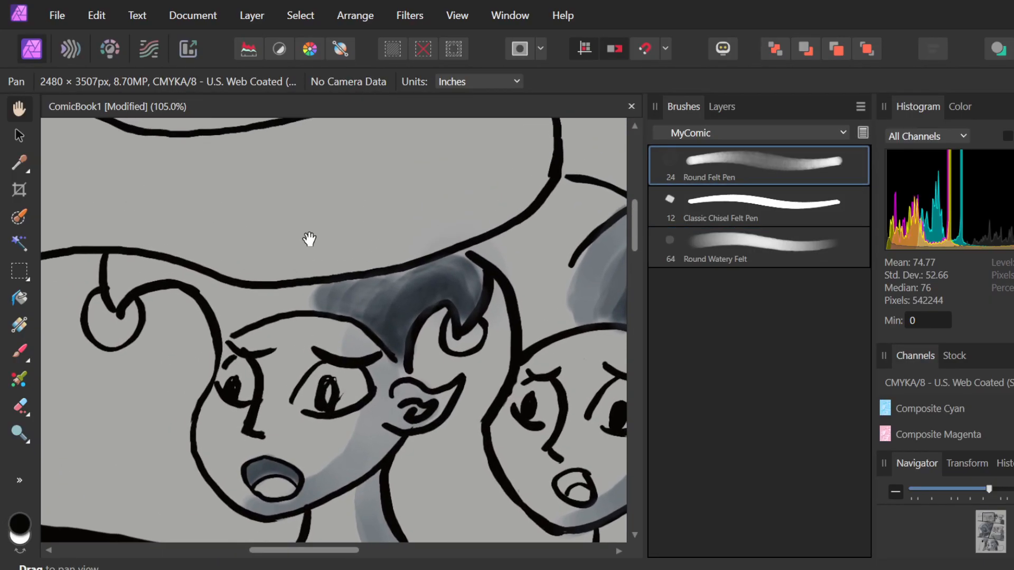
key(b)
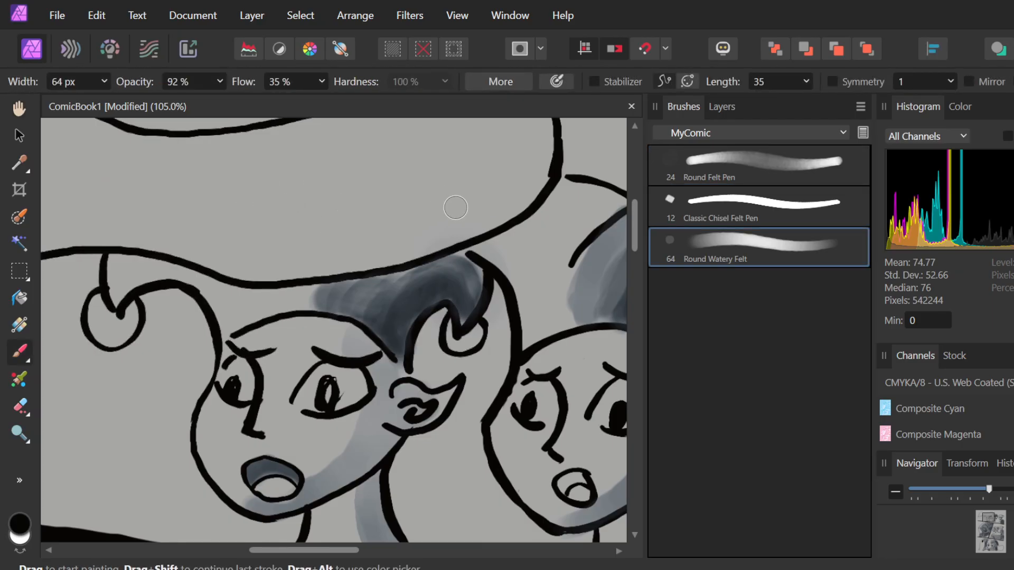
- Try a gray brush stroke above the first character on the pag3pan1 layer and undo it
click(721, 107)
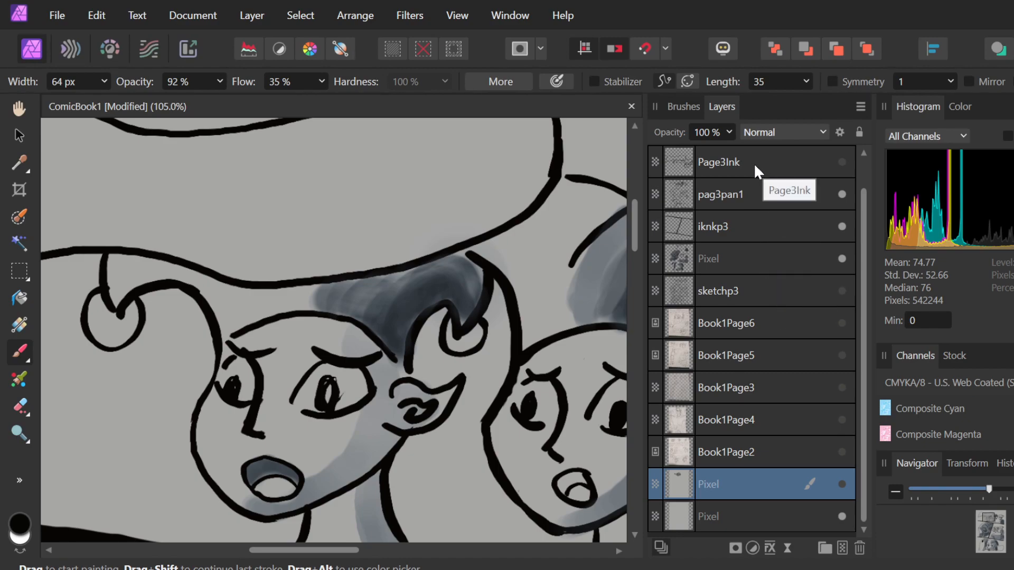
scroll(863, 229, up, 1)
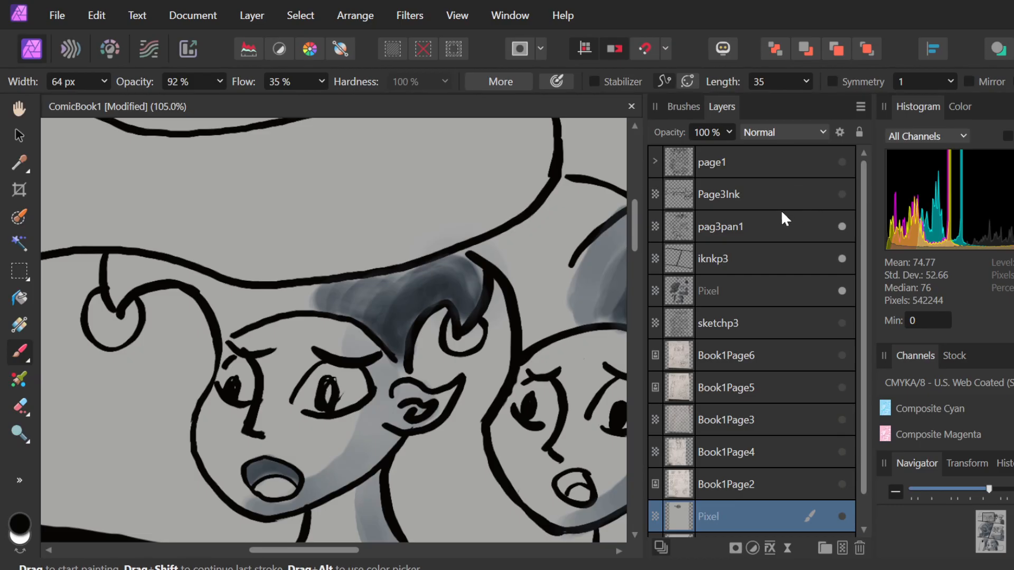
click(841, 193)
click(840, 195)
click(756, 223)
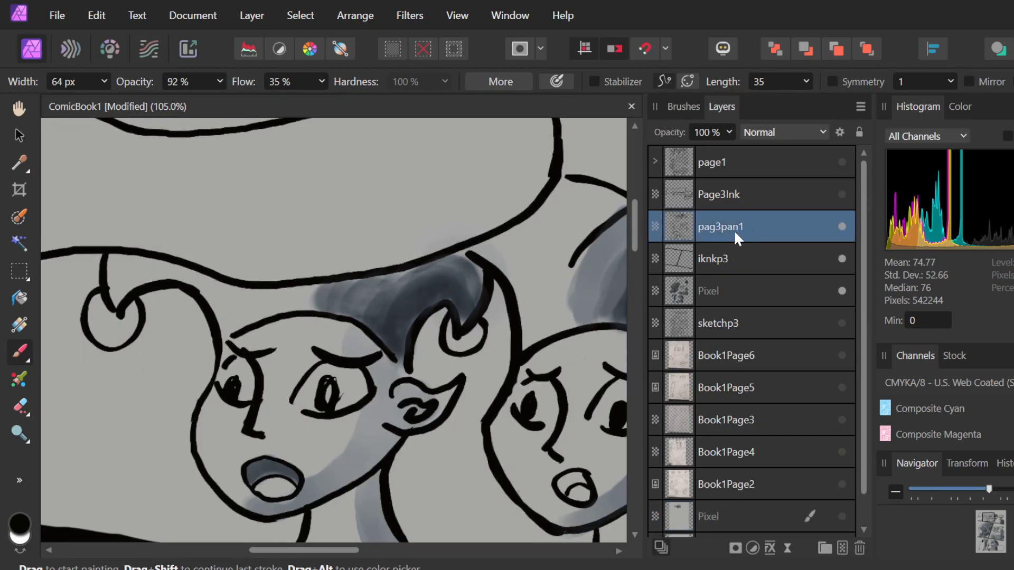
mouse_move(451, 204)
mouse_down()
mouse_move(483, 239)
mouse_move(530, 236)
mouse_move(498, 247)
mouse_move(558, 256)
mouse_up()
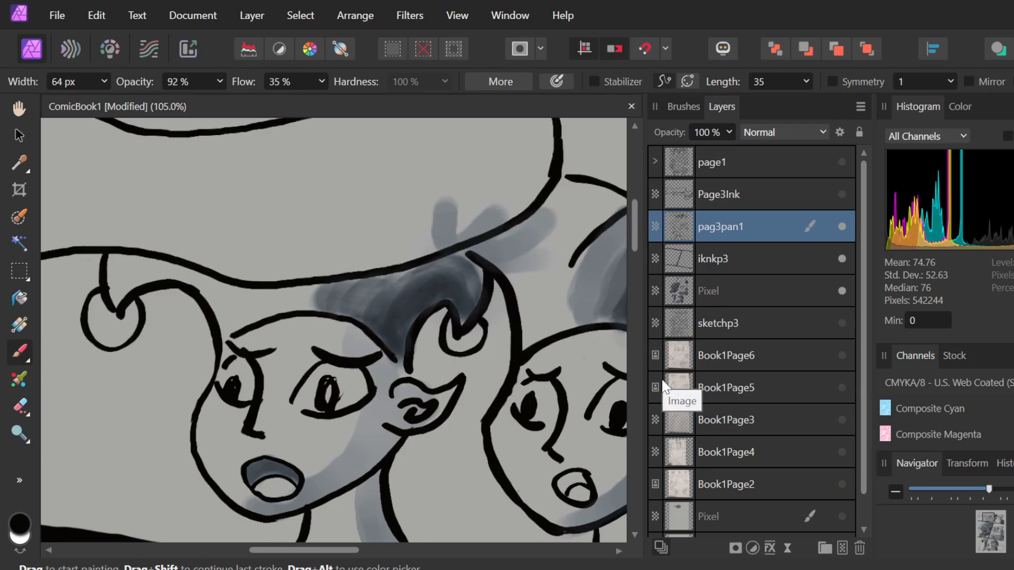
key(ctrl+z)
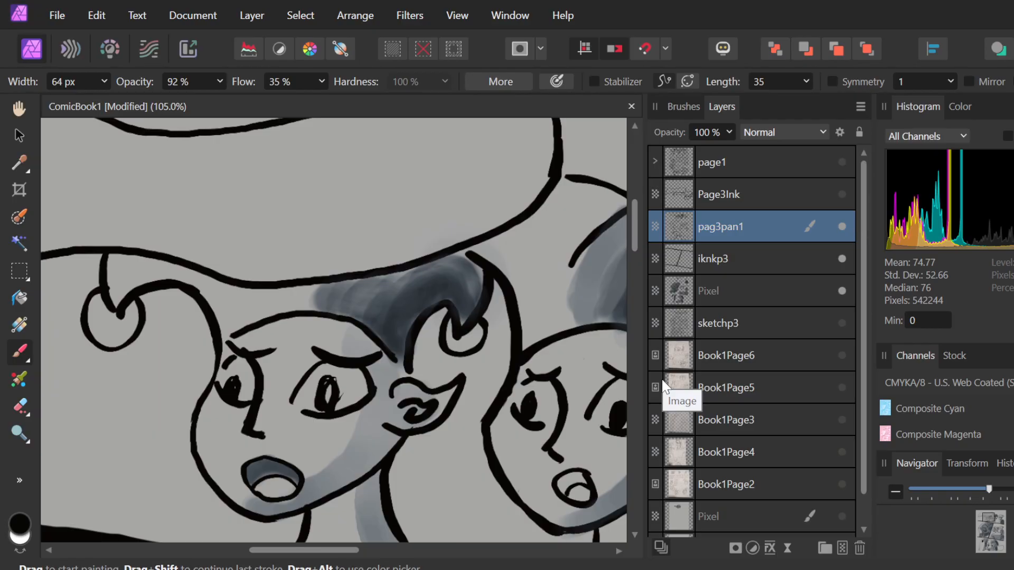
- Select the Pixel shading layer below iknkp3, test a stroke inside the large shape above the first character, and undo it
click(727, 290)
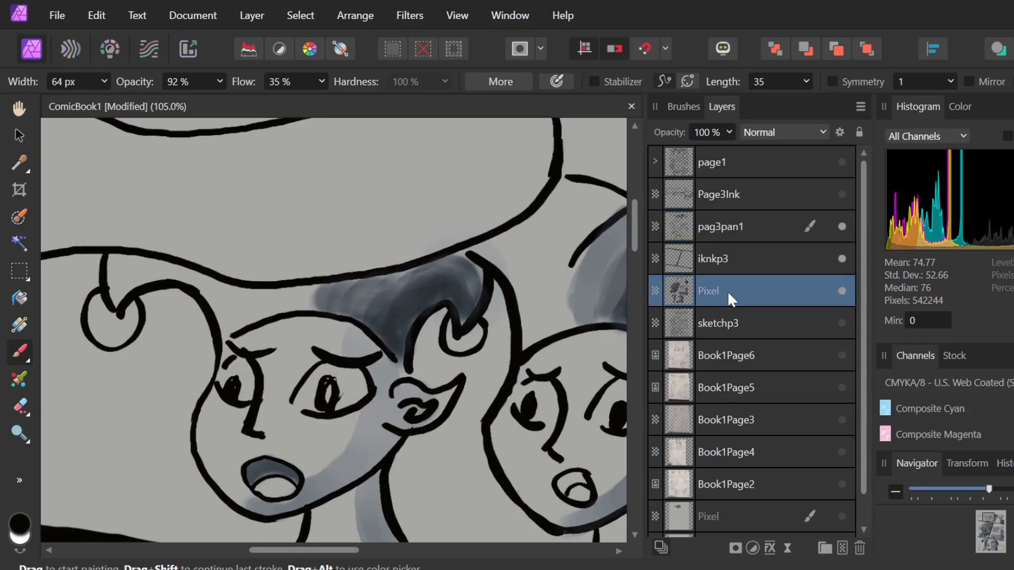
mouse_move(276, 250)
mouse_down()
mouse_move(391, 235)
mouse_move(468, 198)
mouse_move(335, 258)
mouse_move(268, 267)
mouse_move(457, 232)
mouse_move(568, 185)
mouse_up()
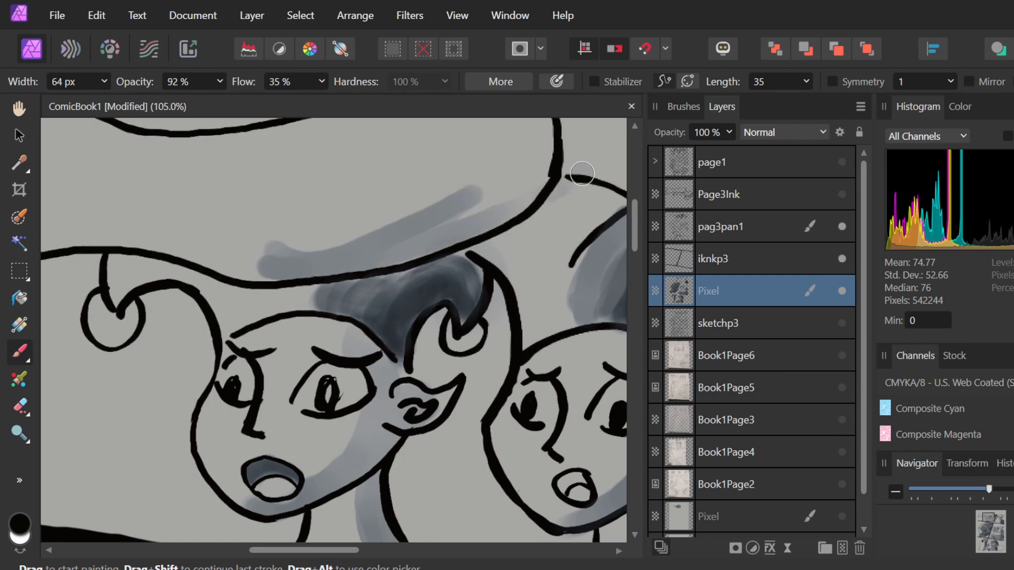
key(ctrl+z)
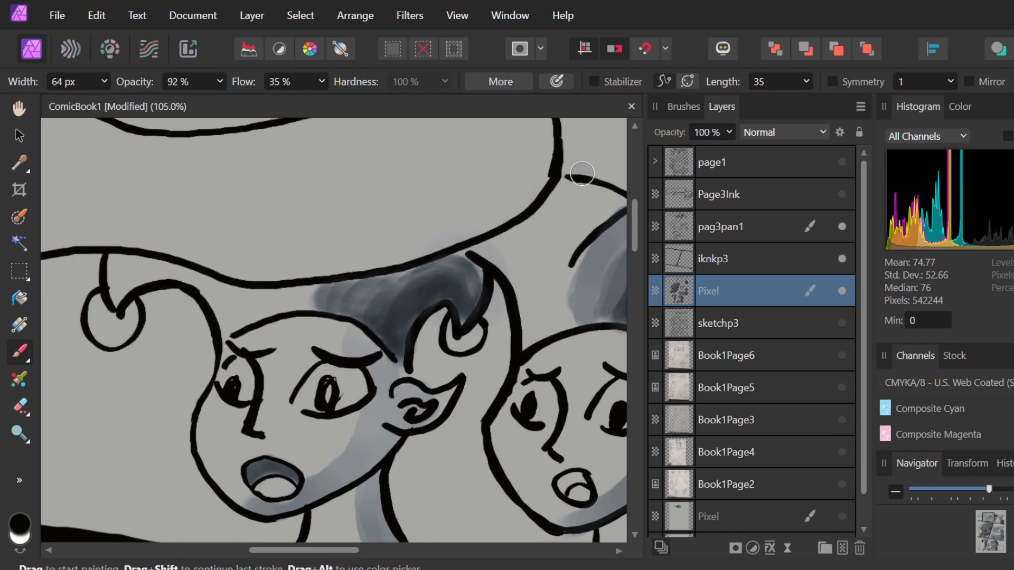
- Switch the paint color to white and fill in the whites of the first character's eyes in the top panel
click(24, 539)
mouse_move(232, 369)
mouse_down()
mouse_move(245, 391)
mouse_move(244, 368)
mouse_move(239, 389)
mouse_move(239, 360)
mouse_move(233, 391)
mouse_move(227, 371)
mouse_move(245, 378)
mouse_move(244, 394)
mouse_move(234, 365)
mouse_move(252, 379)
mouse_up()
mouse_move(333, 380)
mouse_down()
mouse_move(301, 395)
mouse_move(321, 371)
mouse_move(316, 398)
mouse_move(341, 370)
mouse_move(322, 401)
mouse_move(367, 385)
mouse_move(360, 374)
mouse_move(338, 393)
mouse_move(349, 381)
mouse_move(346, 396)
mouse_move(328, 390)
mouse_move(335, 372)
mouse_move(325, 400)
mouse_move(307, 387)
mouse_move(342, 374)
mouse_move(304, 362)
mouse_up()
mouse_move(248, 391)
mouse_down()
mouse_move(238, 381)
mouse_move(224, 391)
mouse_move(231, 367)
mouse_move(246, 376)
mouse_up()
- Paint the whites of the second character's eyes in the top panel
scroll(246, 376, down, 2)
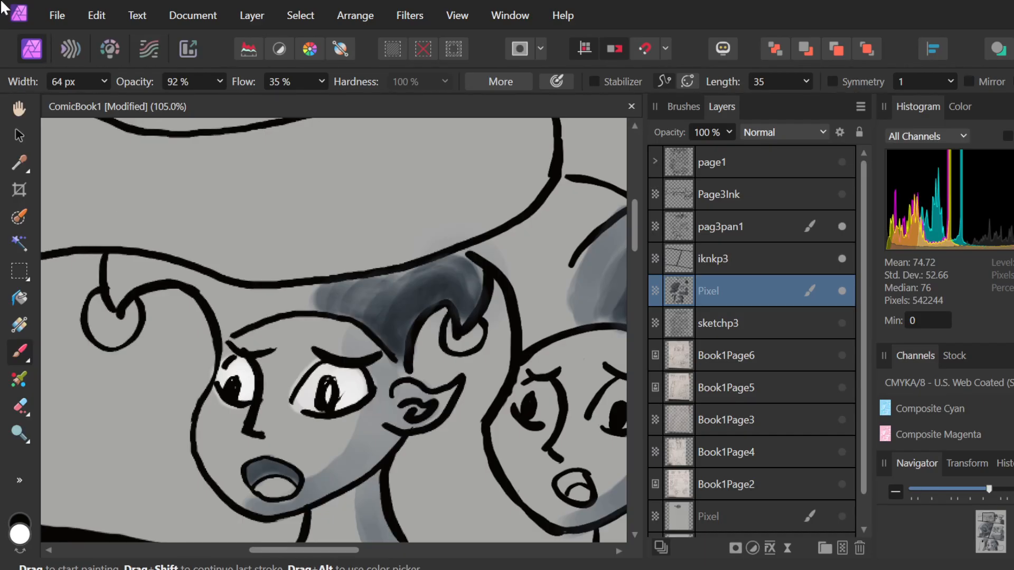
scroll(380, 351, down, 2)
scroll(380, 352, down, 2)
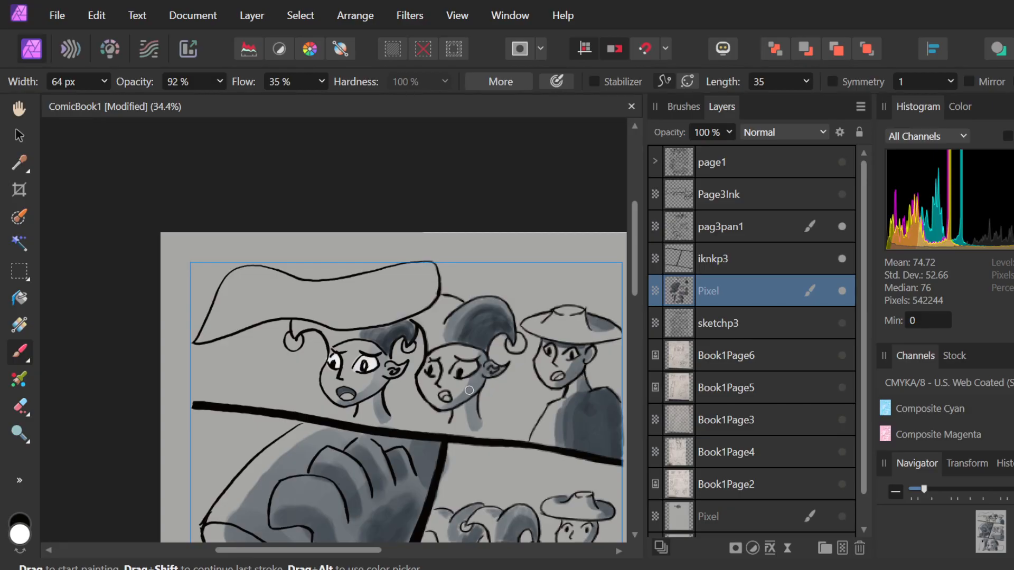
scroll(469, 390, up, 3)
scroll(471, 384, up, 1)
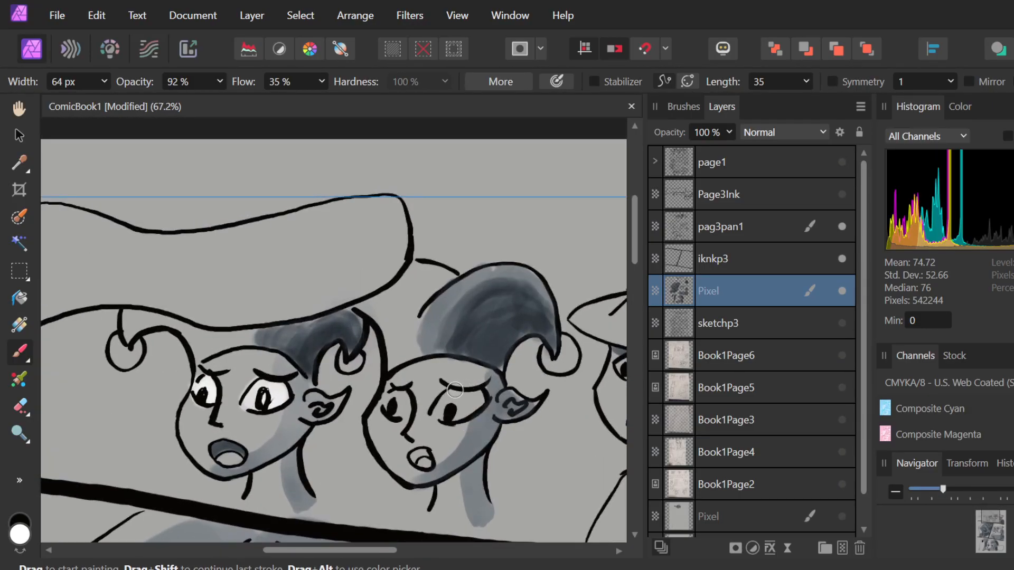
mouse_move(455, 390)
mouse_down()
mouse_move(383, 405)
mouse_move(388, 394)
mouse_move(403, 400)
mouse_move(389, 408)
mouse_move(412, 405)
mouse_move(405, 395)
mouse_move(405, 414)
mouse_move(416, 382)
mouse_move(457, 386)
mouse_move(437, 412)
mouse_move(453, 414)
mouse_move(443, 402)
mouse_move(452, 396)
mouse_move(468, 400)
mouse_move(463, 410)
mouse_move(478, 396)
mouse_move(459, 390)
mouse_move(479, 396)
mouse_move(438, 411)
mouse_move(468, 407)
mouse_up()
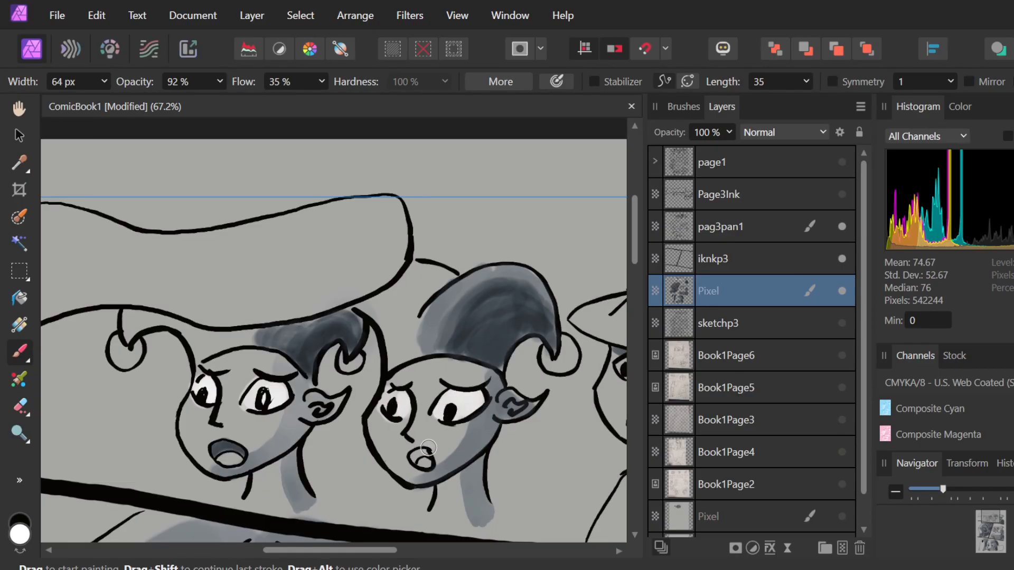
- Try a white stroke with the 24 px Round Felt Pen, undo it, and return to the Round Watery Felt brush
click(688, 107)
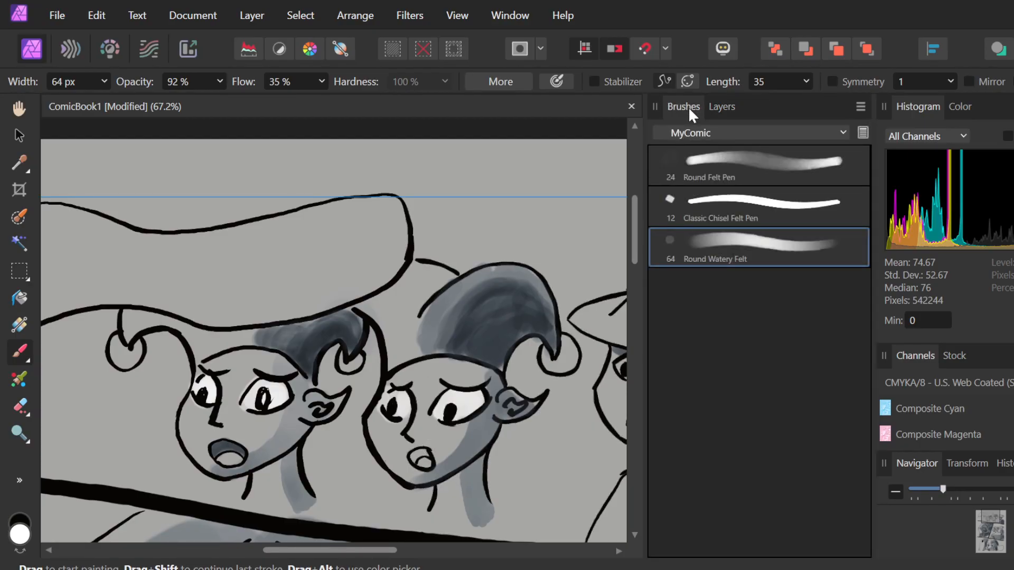
click(707, 177)
drag(316, 271, 436, 292)
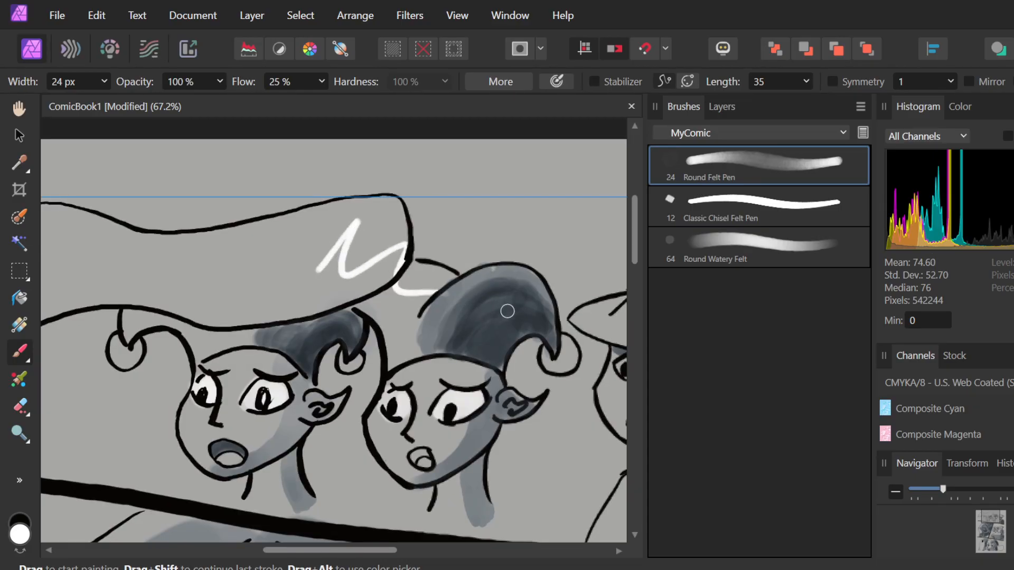
key(ctrl+z)
click(784, 256)
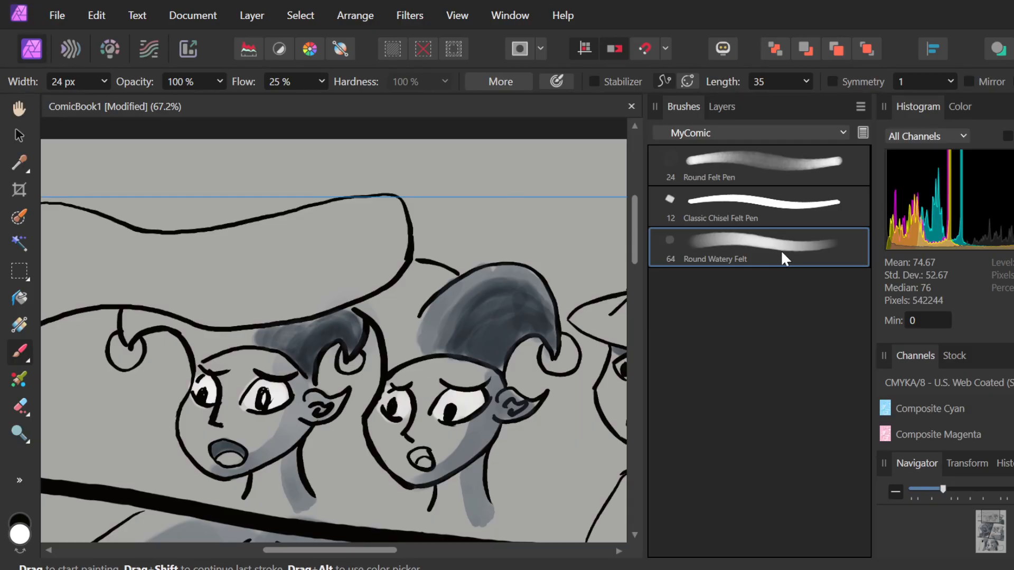
- Paint white inside both eyes of the character wearing the brimmed hat in the top panel
scroll(508, 343, down, 3)
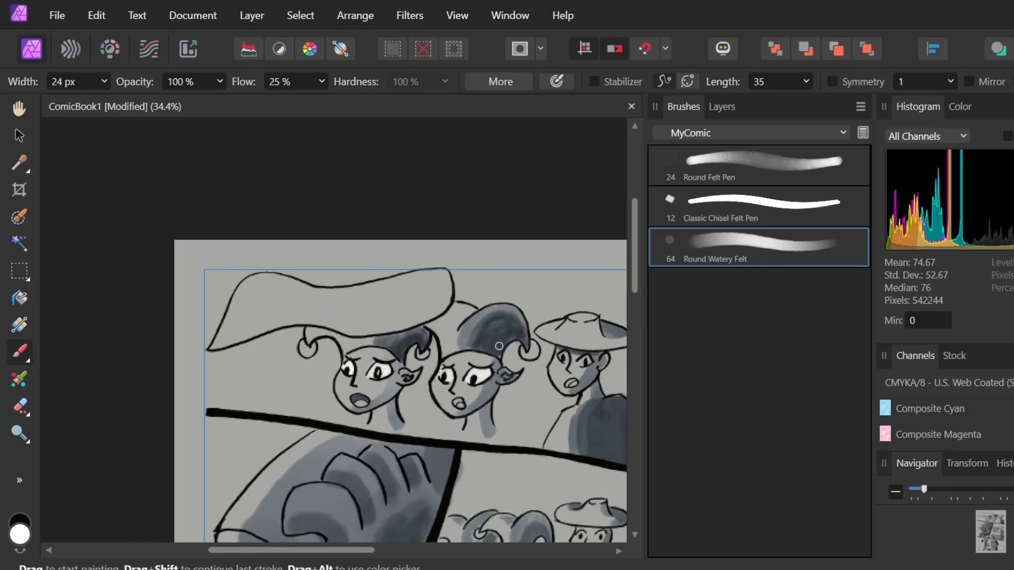
scroll(623, 358, up, 4)
scroll(624, 357, up, 1)
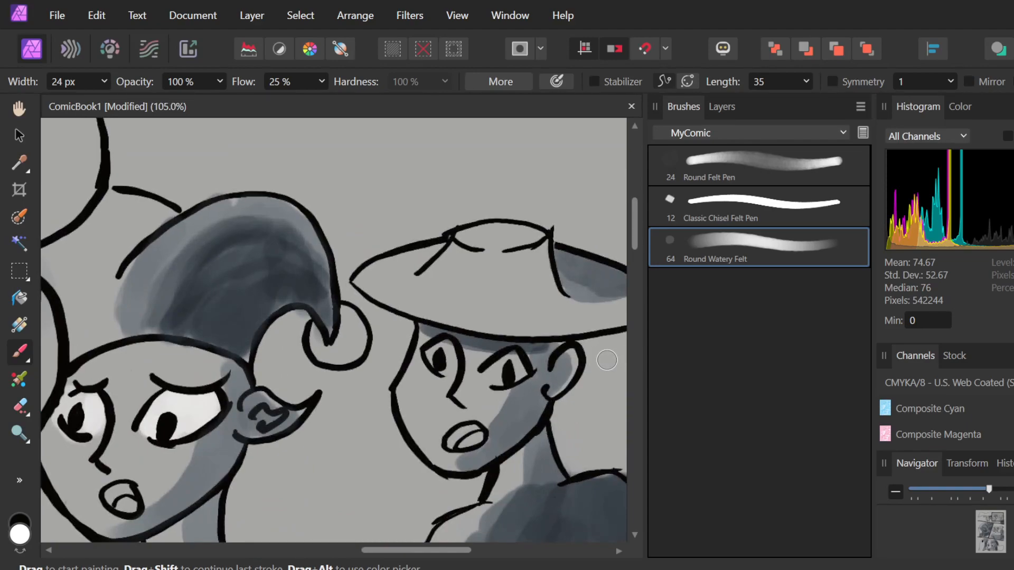
mouse_move(486, 370)
mouse_down()
mouse_move(516, 365)
mouse_move(502, 378)
mouse_move(489, 376)
mouse_move(516, 372)
mouse_move(511, 361)
mouse_move(520, 372)
mouse_move(504, 365)
mouse_move(510, 350)
mouse_move(518, 369)
mouse_move(502, 380)
mouse_move(510, 367)
mouse_move(438, 364)
mouse_move(430, 351)
mouse_move(451, 364)
mouse_move(434, 353)
mouse_move(446, 367)
mouse_move(444, 344)
mouse_move(442, 357)
mouse_up()
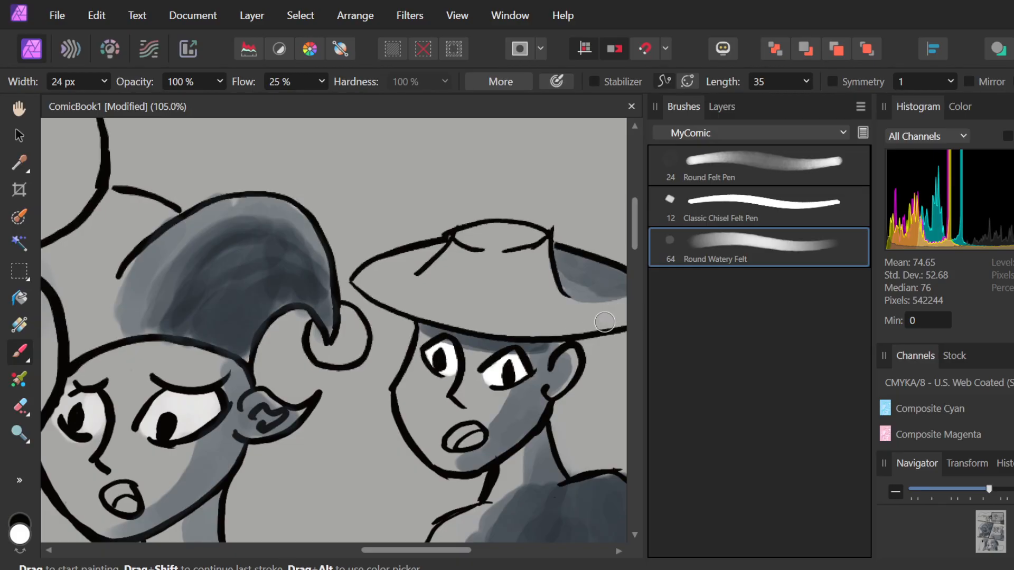
- Review the painted eye whites in the top panel and inspect the remaining panels down to the page's lower edge
scroll(268, 399, down, 3)
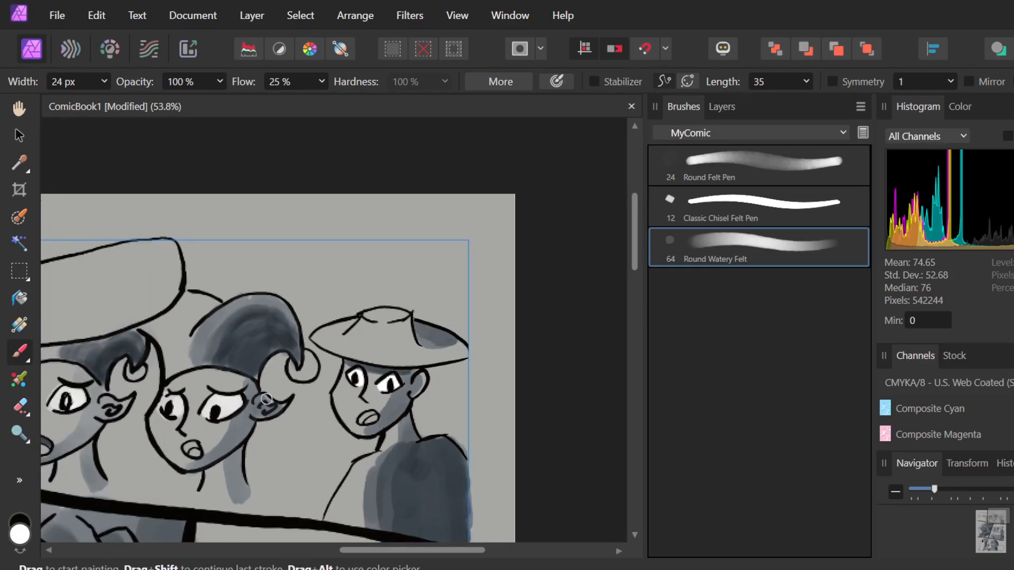
scroll(268, 399, left, 2)
scroll(268, 399, left, 3)
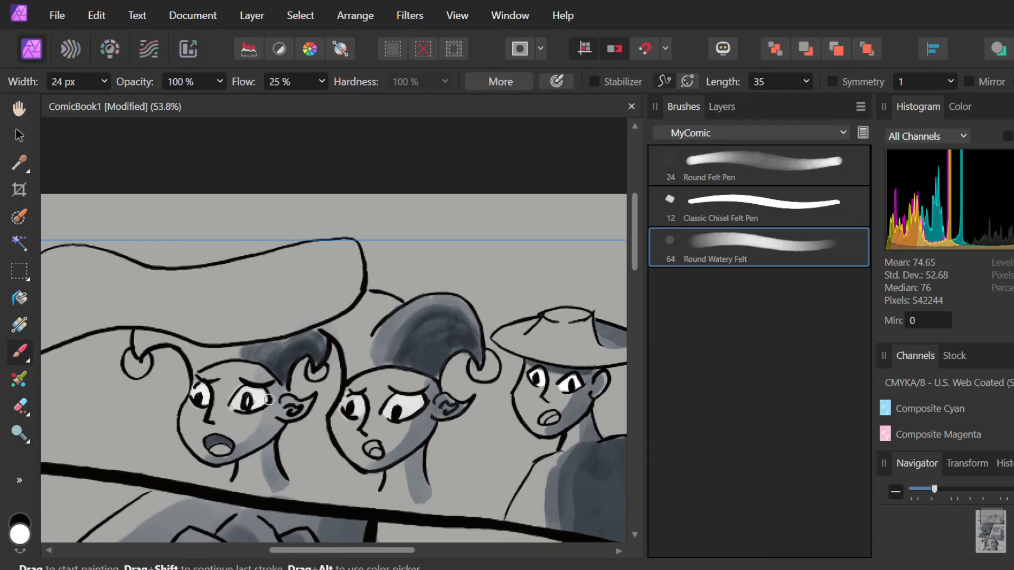
scroll(269, 399, left, 6)
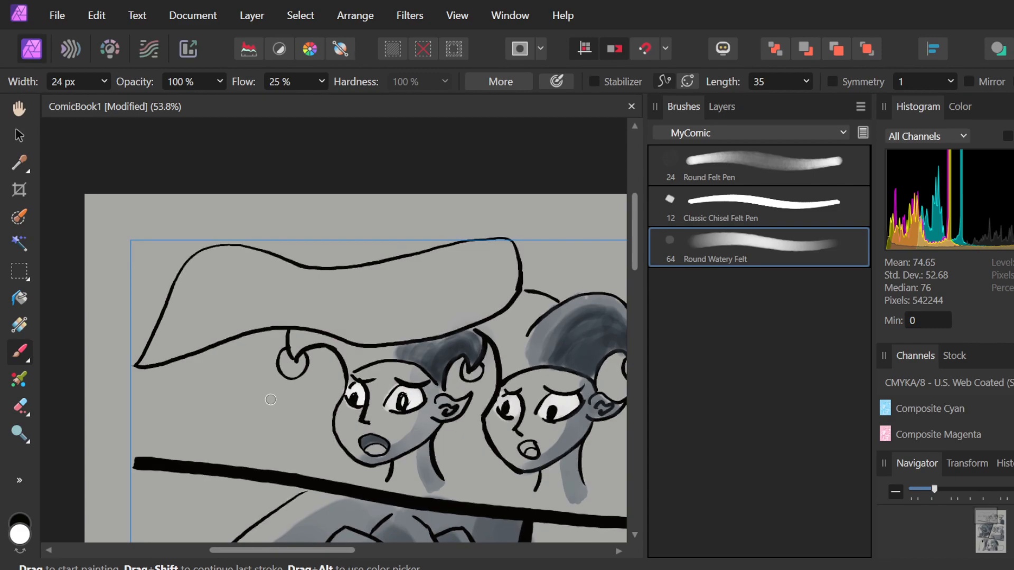
scroll(270, 400, down, 2)
scroll(361, 381, down, 5)
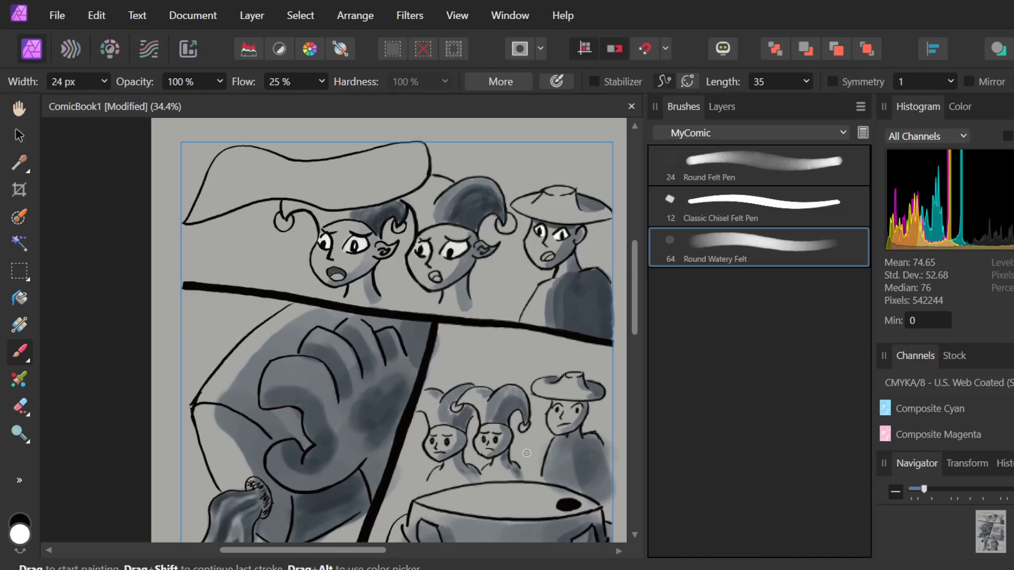
scroll(507, 446, down, 4)
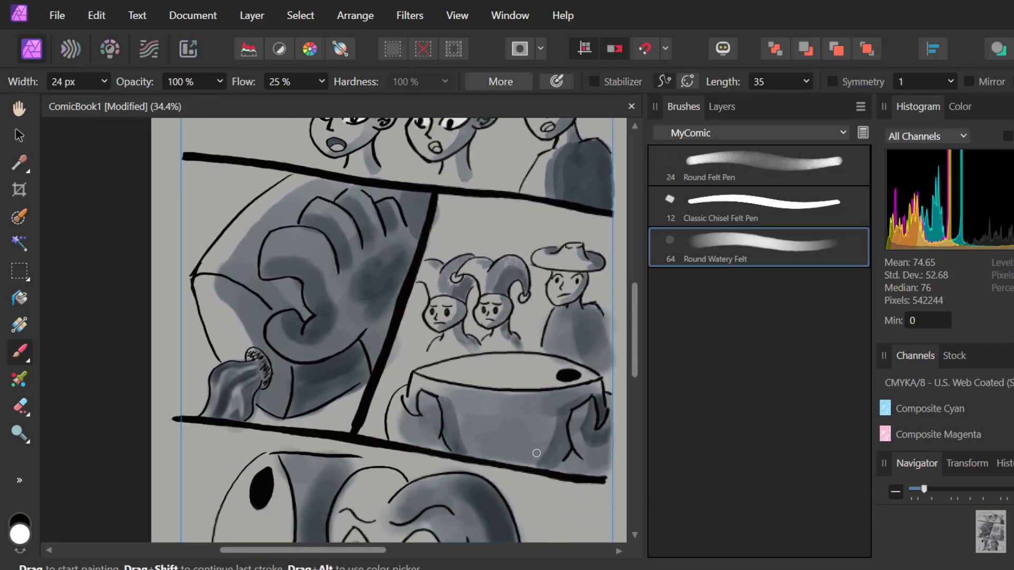
scroll(449, 440, down, 4)
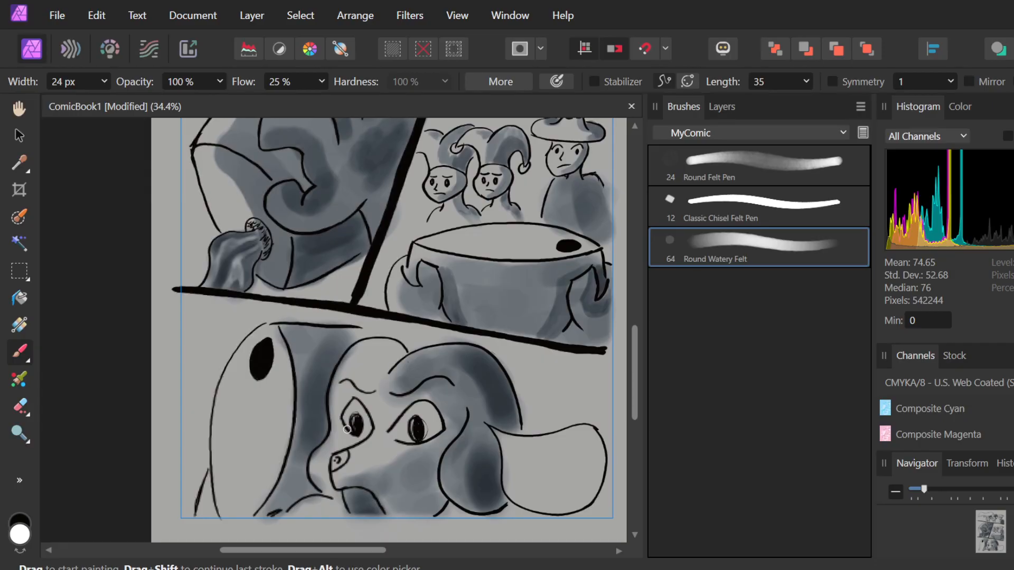
- Try white strokes in the dog character's larger eye with the Round Watery Felt and a 33 px Round Felt Pen, undoing both
scroll(413, 441, up, 2)
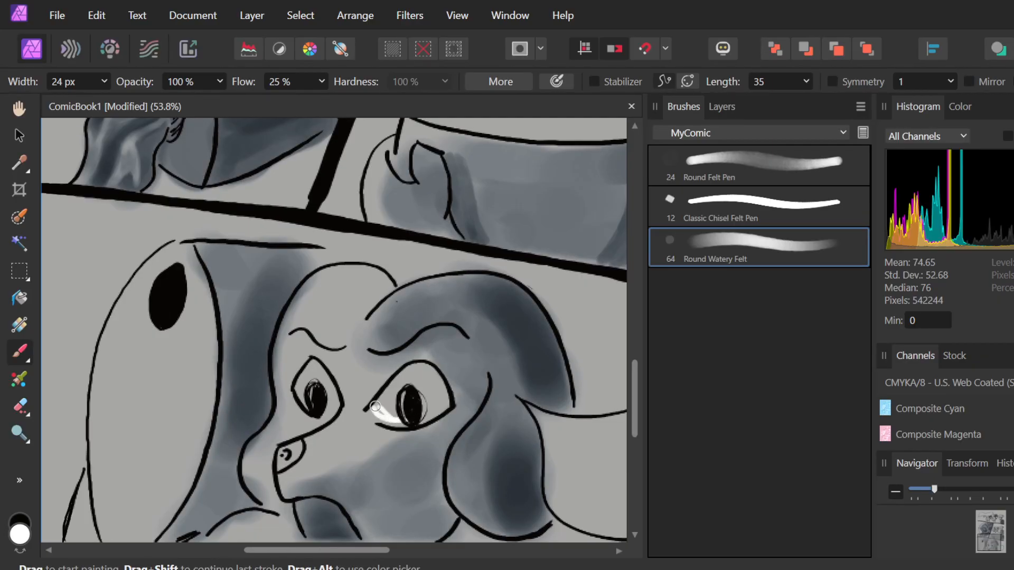
mouse_move(386, 410)
mouse_down()
mouse_move(420, 397)
mouse_move(401, 383)
mouse_move(415, 379)
mouse_up()
key(ctrl+z)
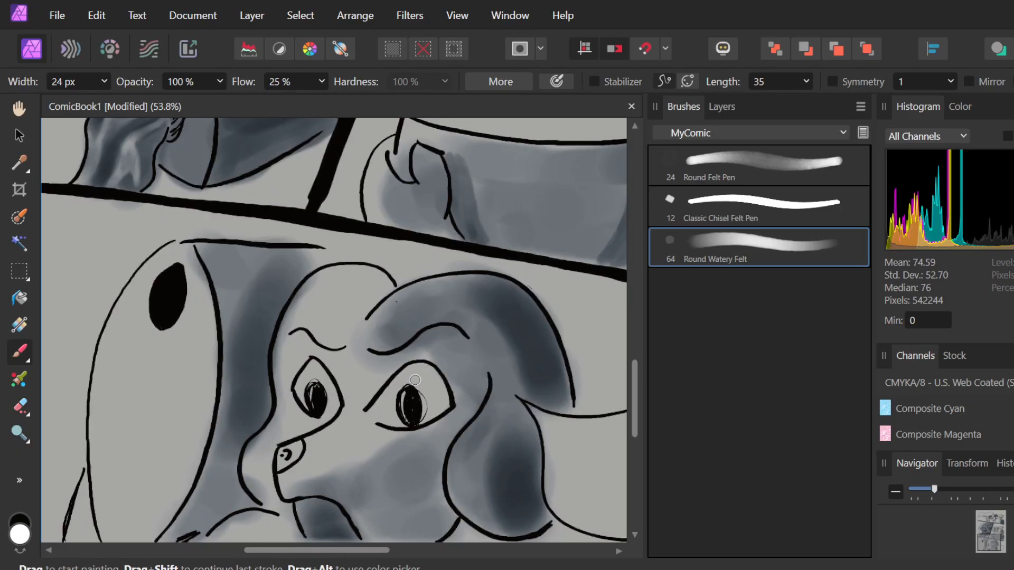
click(107, 82)
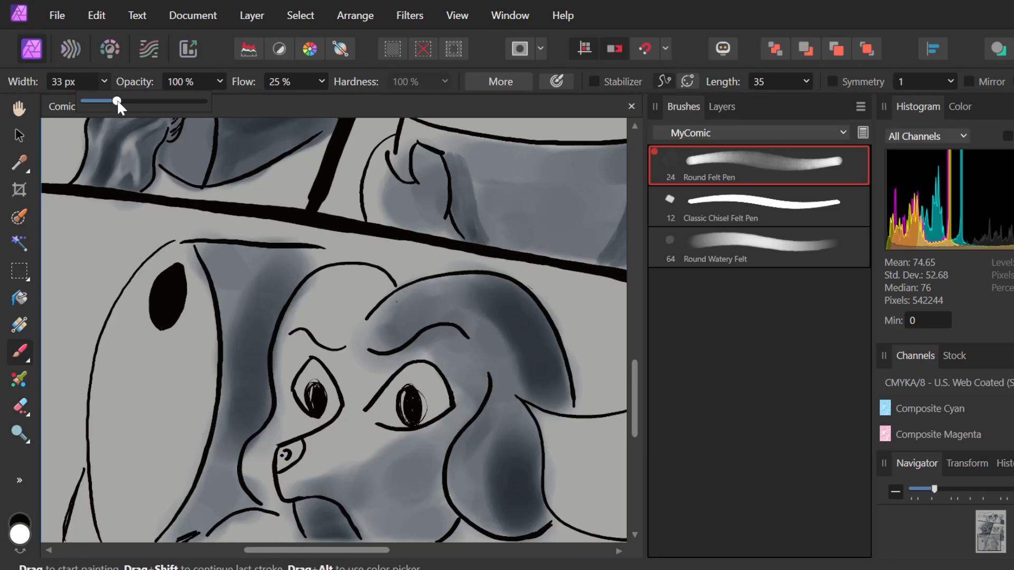
mouse_move(387, 404)
mouse_down()
mouse_move(413, 374)
mouse_move(385, 397)
mouse_up()
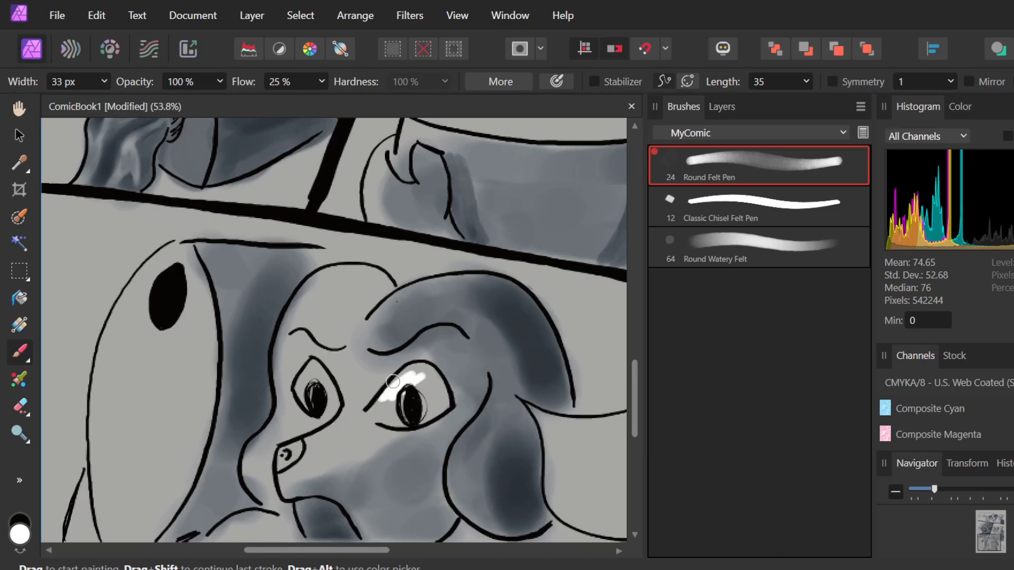
key(ctrl+z)
- With the Round Felt Pen set to 50 px wide, fill the whites of both of the dog character's eyes in the bottom panel
click(104, 82)
drag(103, 101, 126, 102)
click(404, 386)
mouse_move(404, 385)
mouse_down()
mouse_move(391, 401)
mouse_move(403, 378)
mouse_move(396, 414)
mouse_move(431, 398)
mouse_move(430, 410)
mouse_move(401, 419)
mouse_move(383, 409)
mouse_move(412, 415)
mouse_move(440, 403)
mouse_move(389, 417)
mouse_move(425, 415)
mouse_move(412, 424)
mouse_move(380, 415)
mouse_move(377, 406)
mouse_move(392, 413)
mouse_move(372, 409)
mouse_move(406, 406)
mouse_move(410, 366)
mouse_move(378, 400)
mouse_move(406, 366)
mouse_up()
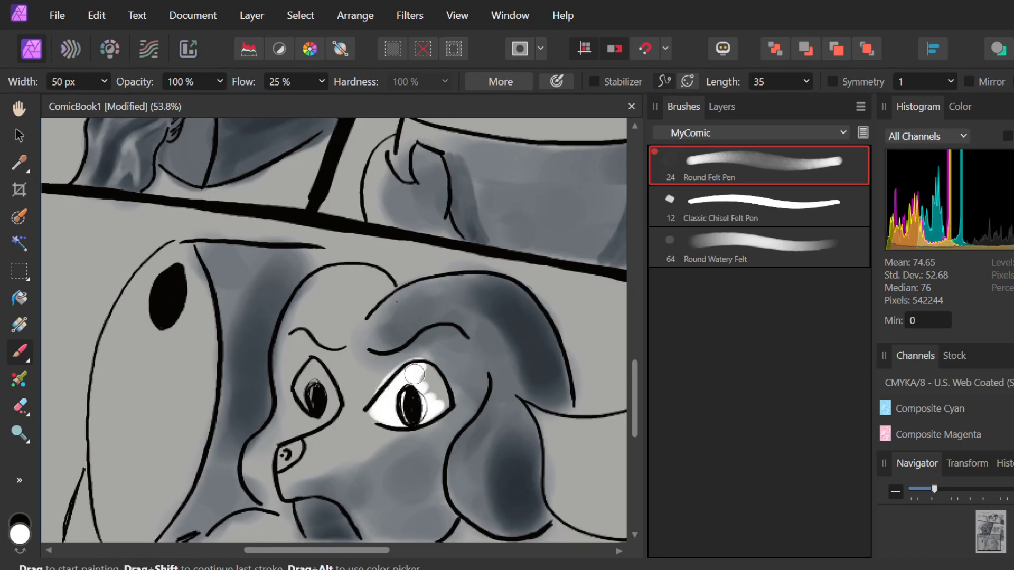
key(ctrl+z)
mouse_move(430, 416)
mouse_down()
mouse_move(390, 408)
mouse_move(410, 418)
mouse_move(417, 412)
mouse_move(375, 410)
mouse_move(412, 413)
mouse_move(383, 402)
mouse_move(414, 370)
mouse_move(430, 374)
mouse_move(398, 398)
mouse_move(396, 387)
mouse_move(423, 385)
mouse_move(391, 405)
mouse_move(429, 387)
mouse_move(423, 411)
mouse_move(440, 398)
mouse_up()
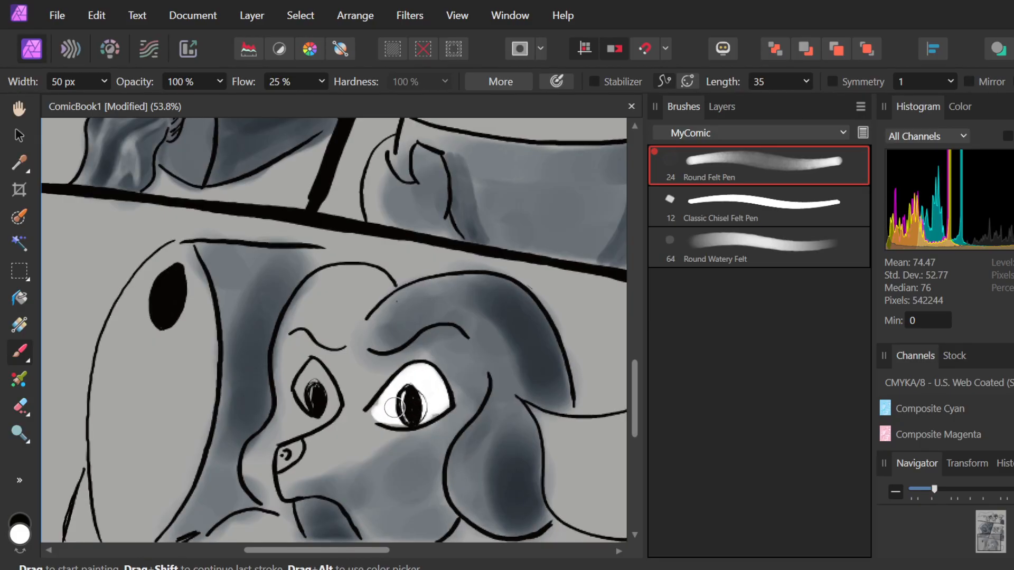
drag(457, 395, 446, 383)
mouse_move(304, 389)
mouse_down()
mouse_move(316, 363)
mouse_move(325, 389)
mouse_move(310, 398)
mouse_move(329, 404)
mouse_move(310, 392)
mouse_move(311, 405)
mouse_move(335, 411)
mouse_move(314, 396)
mouse_move(312, 405)
mouse_move(330, 394)
mouse_move(329, 404)
mouse_move(321, 371)
mouse_up()
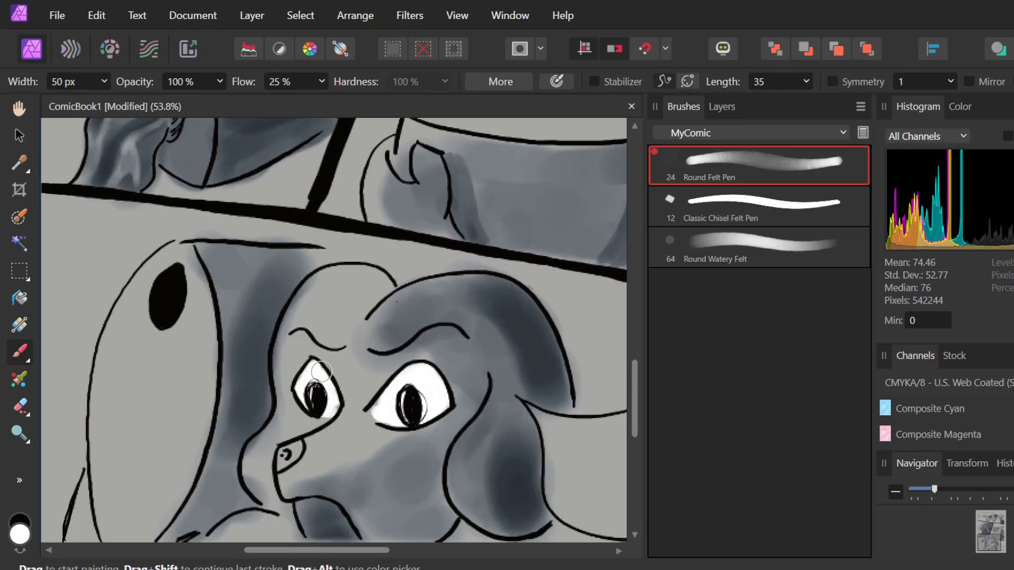
drag(322, 408, 327, 390)
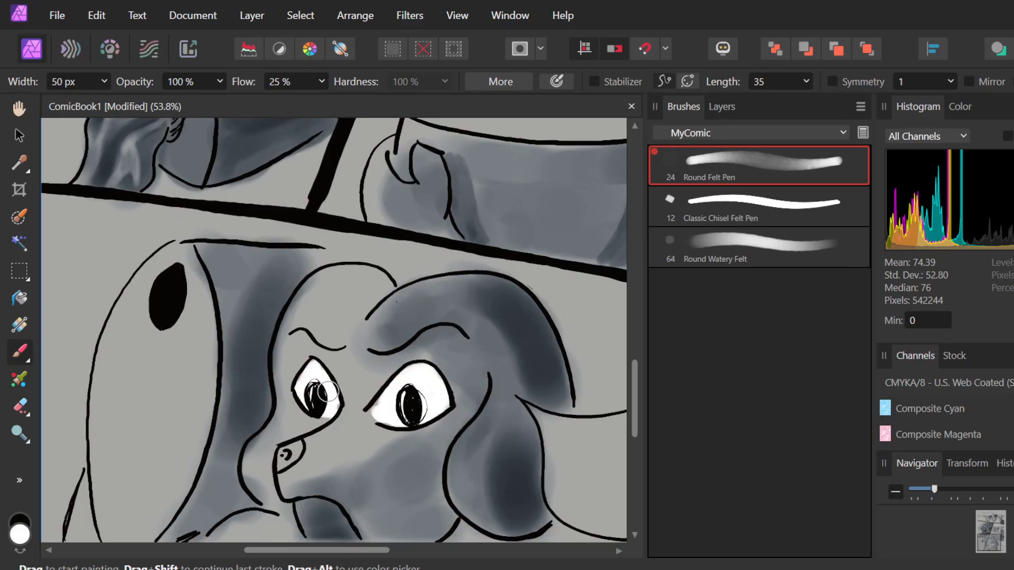
- Try white strokes along the outer edge of the oval face with the black spot in the bottom panel, then undo them
scroll(420, 390, down, 3)
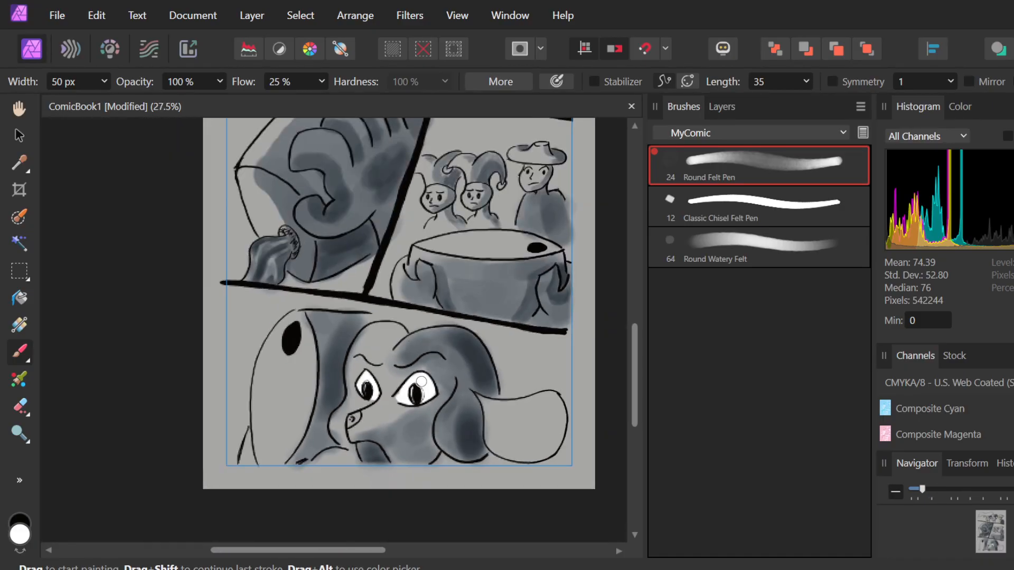
scroll(421, 382, up, 5)
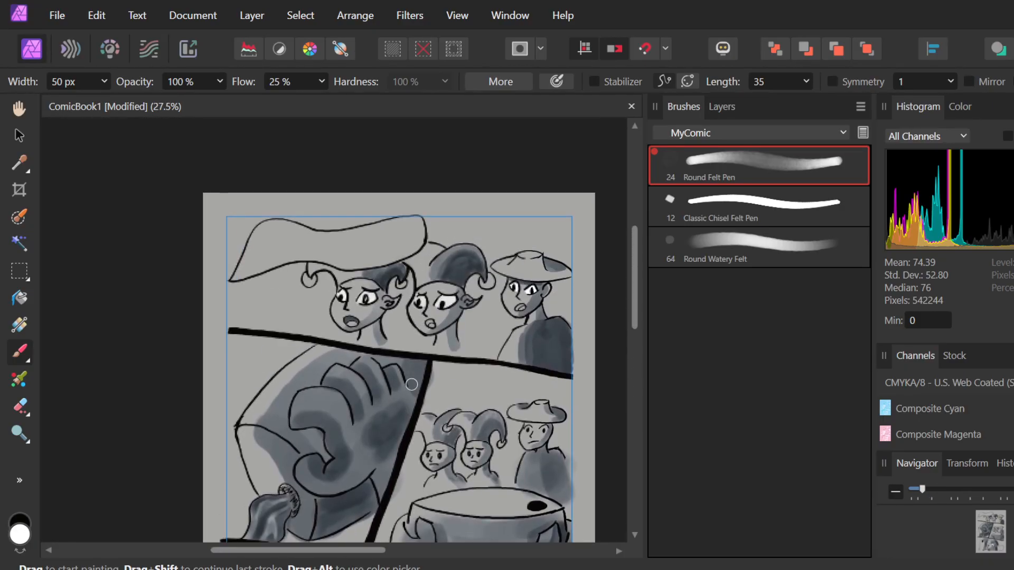
scroll(411, 385, down, 4)
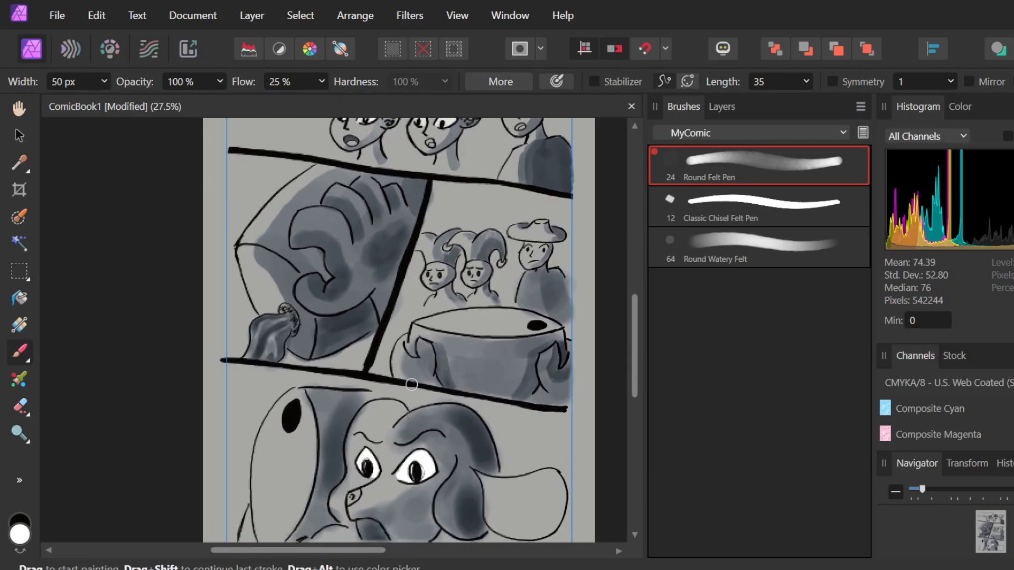
scroll(411, 384, down, 1)
scroll(411, 384, down, 1)
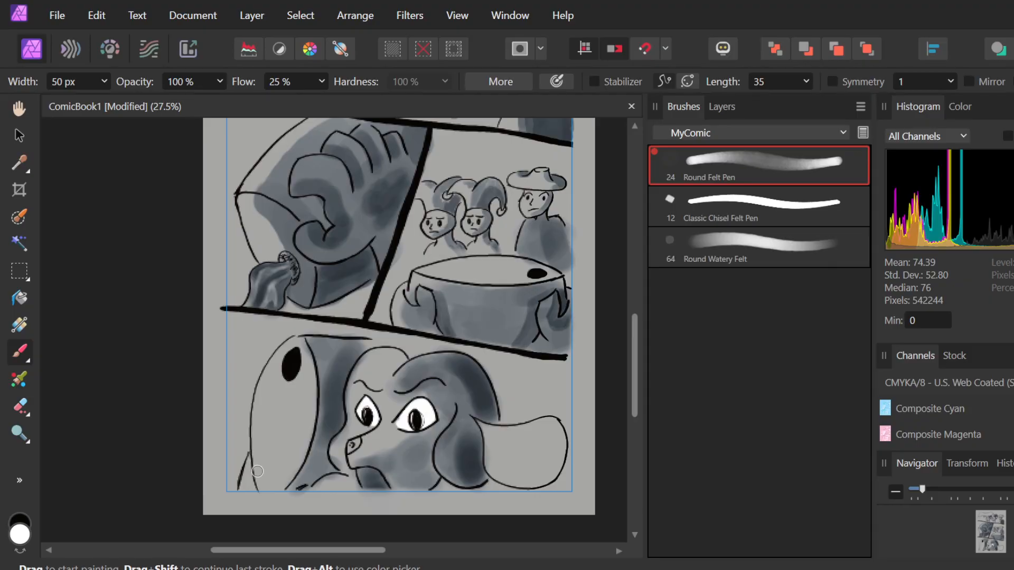
drag(256, 485, 267, 384)
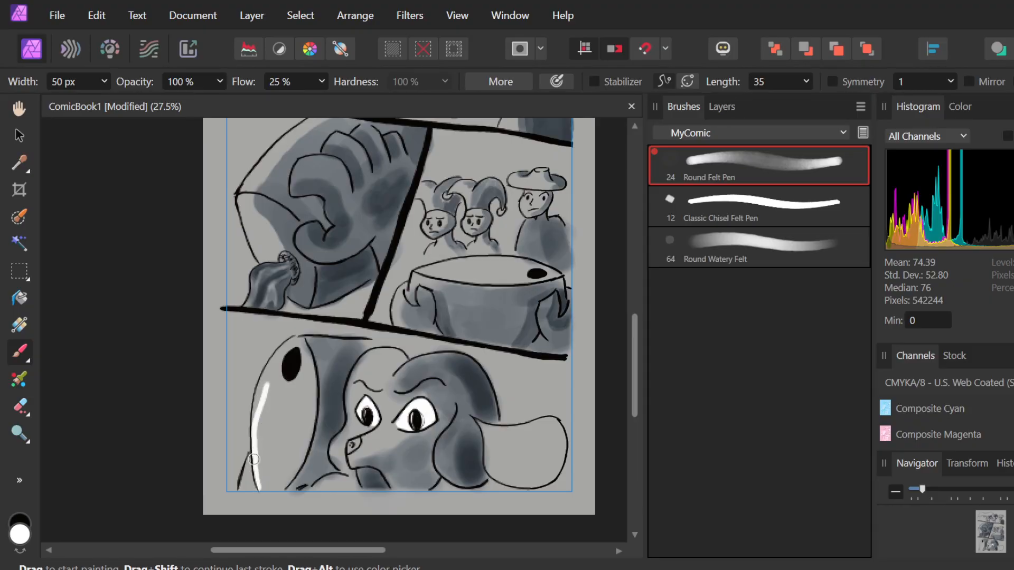
key(ctrl+z)
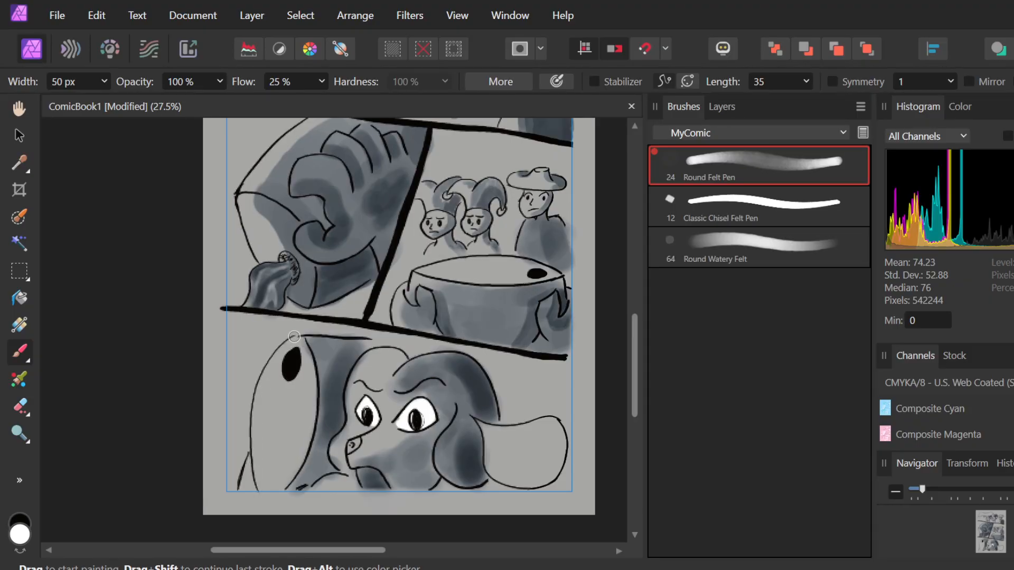
mouse_move(251, 456)
mouse_down()
mouse_move(258, 497)
mouse_move(253, 436)
mouse_move(265, 382)
mouse_up()
key(ctrl+z)
key(ctrl+z)
- Paint a white highlight down the outer curved edge of the black-spotted oval face in the bottom panel
mouse_move(296, 341)
mouse_down()
mouse_move(277, 353)
mouse_move(256, 408)
mouse_up()
drag(266, 374, 256, 443)
drag(260, 402, 262, 475)
mouse_move(256, 439)
mouse_down()
mouse_move(261, 487)
mouse_move(255, 440)
mouse_move(262, 488)
mouse_up()
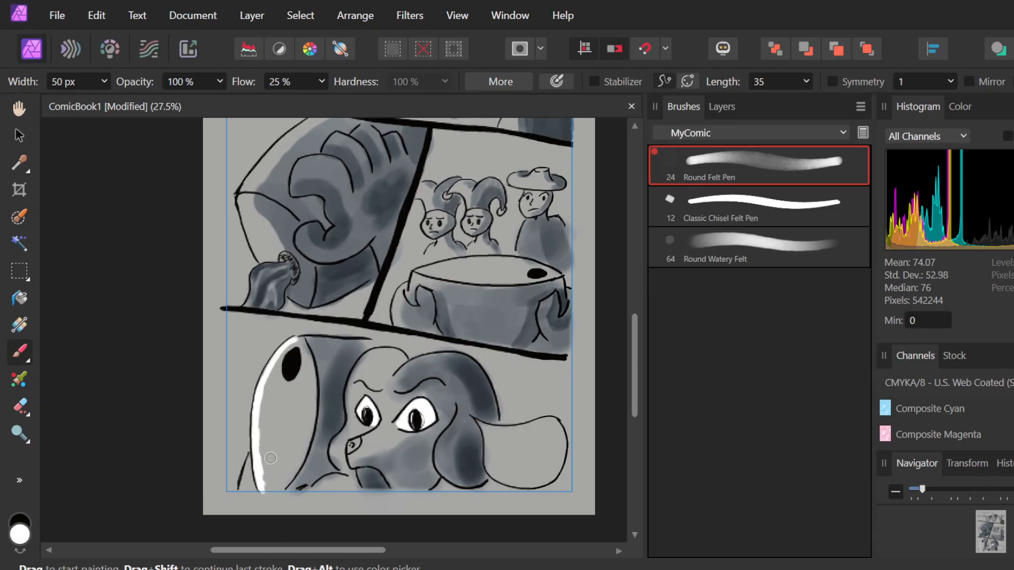
key(e)
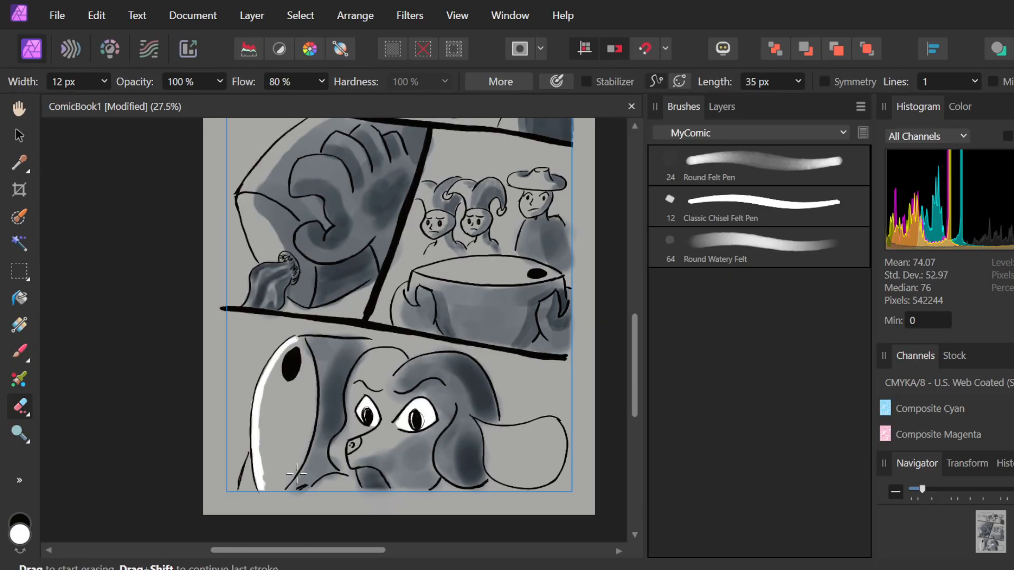
key(b)
mouse_move(262, 453)
mouse_down()
mouse_move(267, 485)
mouse_move(255, 427)
mouse_up()
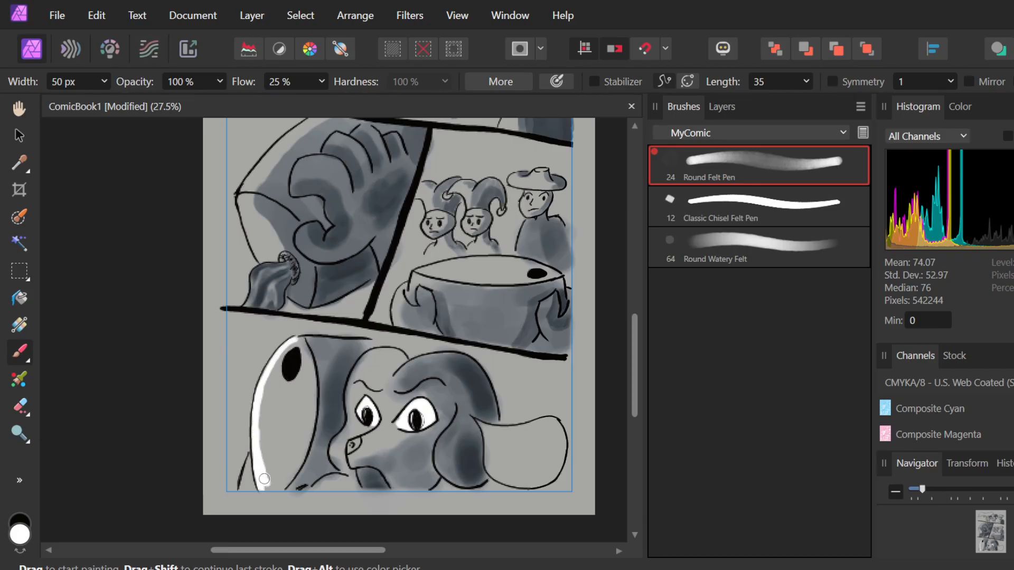
- Rework the oval face's highlight, undoing unwanted strokes and thickening the white along its upper curve and middle edge
drag(262, 385, 299, 343)
key(ctrl+z)
key(ctrl+z)
drag(290, 342, 255, 391)
key(ctrl+z)
drag(287, 344, 262, 387)
drag(258, 453, 256, 413)
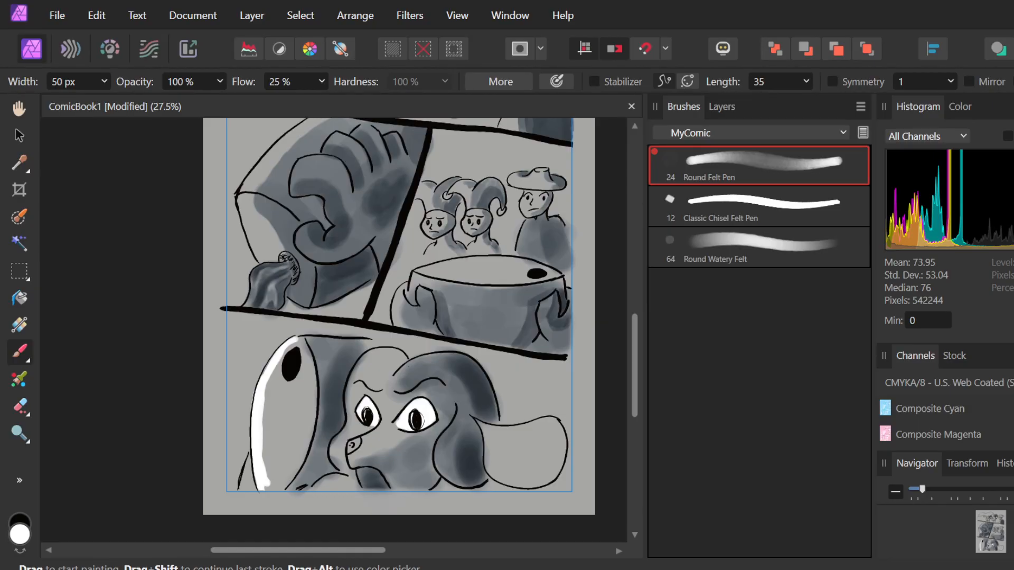
- Undo a loose white scribble and fill the whole rounded shape beside the dog character's ear with solid white
mouse_move(528, 432)
mouse_down()
mouse_move(496, 464)
mouse_move(546, 440)
mouse_move(561, 465)
mouse_up()
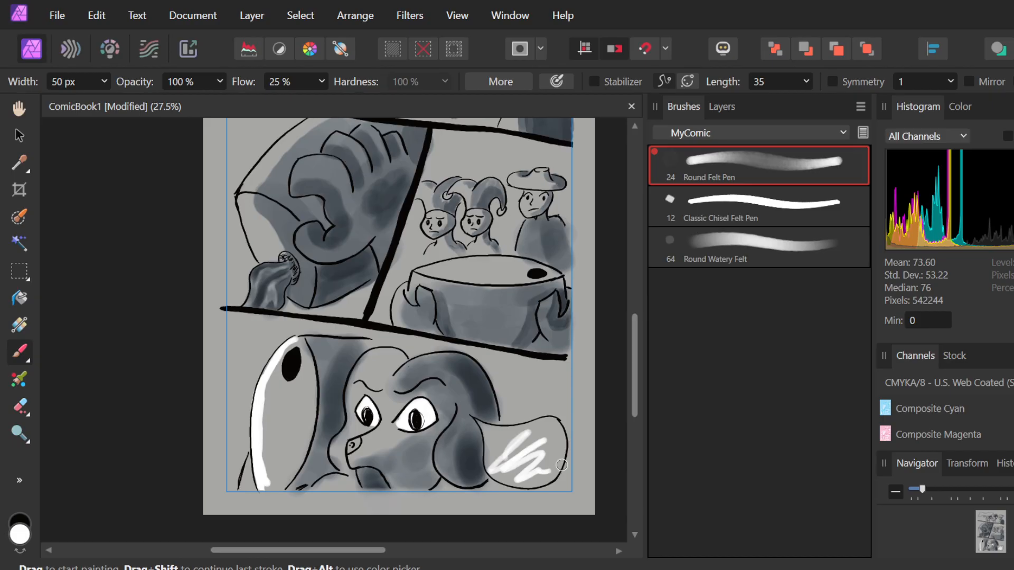
key(ctrl+z)
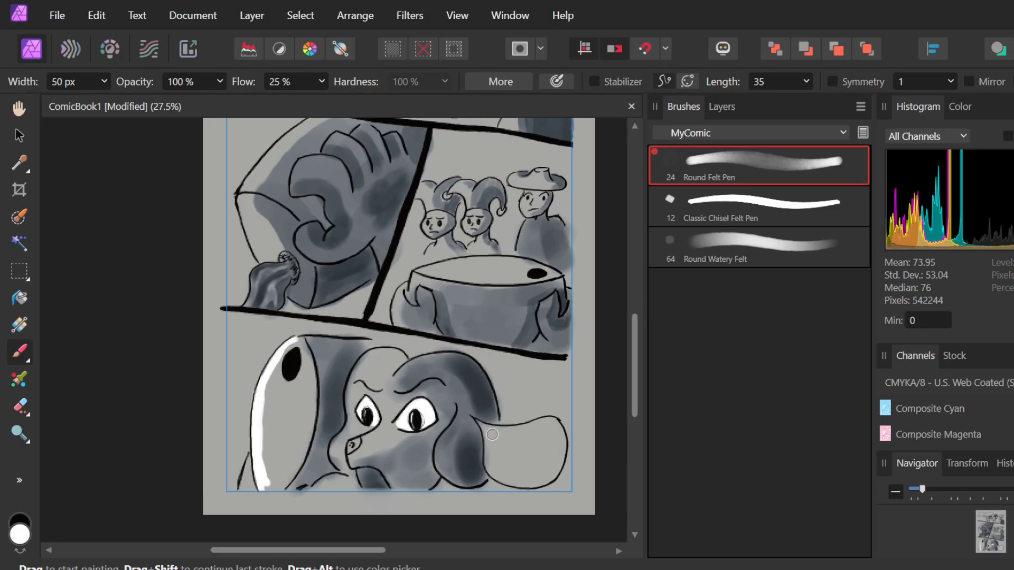
mouse_move(483, 424)
mouse_down()
mouse_move(504, 437)
mouse_move(490, 429)
mouse_move(488, 470)
mouse_move(490, 442)
mouse_move(495, 467)
mouse_move(488, 449)
mouse_move(490, 463)
mouse_move(520, 444)
mouse_move(504, 462)
mouse_move(519, 446)
mouse_move(501, 450)
mouse_move(499, 437)
mouse_move(501, 461)
mouse_move(495, 430)
mouse_move(532, 431)
mouse_move(496, 422)
mouse_move(544, 424)
mouse_move(489, 428)
mouse_move(534, 421)
mouse_move(513, 431)
mouse_move(551, 420)
mouse_move(535, 427)
mouse_move(544, 422)
mouse_move(548, 433)
mouse_move(547, 421)
mouse_move(557, 449)
mouse_move(552, 424)
mouse_move(561, 458)
mouse_move(561, 425)
mouse_move(556, 468)
mouse_move(539, 481)
mouse_move(539, 468)
mouse_move(490, 471)
mouse_move(534, 478)
mouse_move(512, 472)
mouse_move(525, 481)
mouse_move(522, 465)
mouse_move(506, 470)
mouse_move(528, 457)
mouse_move(497, 469)
mouse_up()
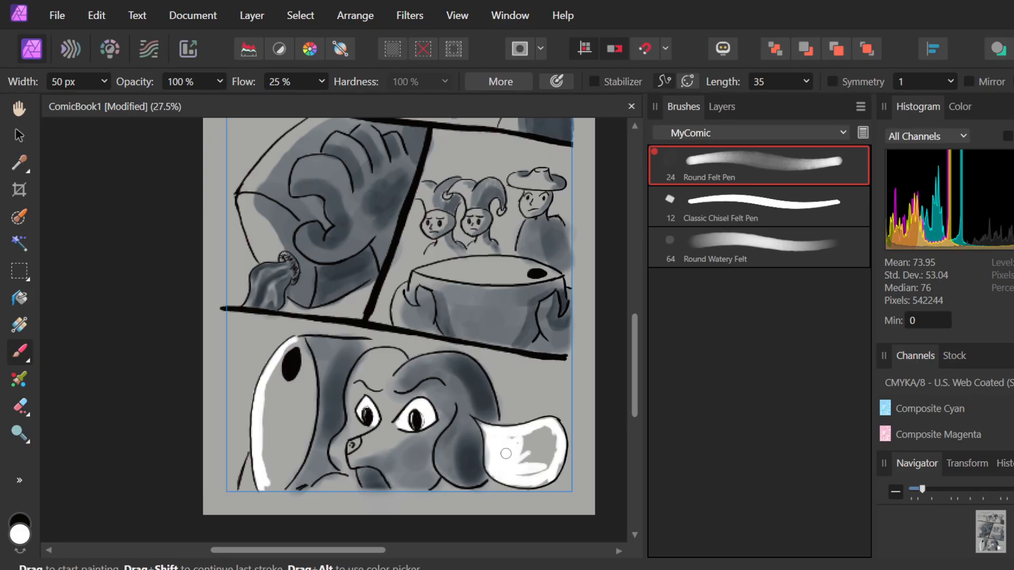
mouse_move(513, 435)
mouse_down()
mouse_move(538, 433)
mouse_move(518, 445)
mouse_move(546, 425)
mouse_move(527, 452)
mouse_move(554, 427)
mouse_move(533, 465)
mouse_move(554, 441)
mouse_move(546, 450)
mouse_move(528, 438)
mouse_move(549, 441)
mouse_up()
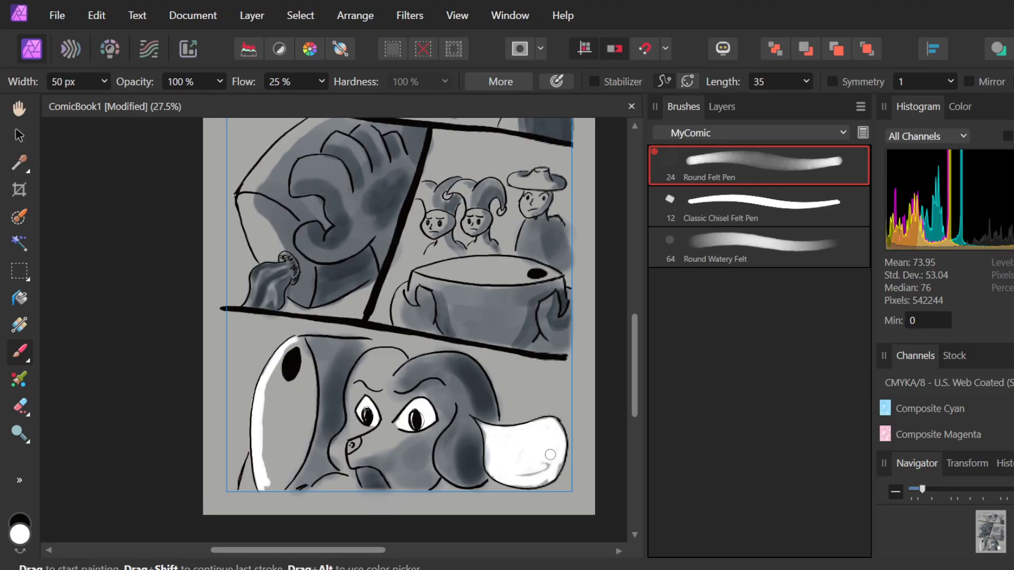
mouse_move(560, 452)
mouse_down()
mouse_move(537, 483)
mouse_move(549, 472)
mouse_move(514, 475)
mouse_move(548, 469)
mouse_move(510, 471)
mouse_move(519, 482)
mouse_move(547, 472)
mouse_move(508, 472)
mouse_move(539, 463)
mouse_up()
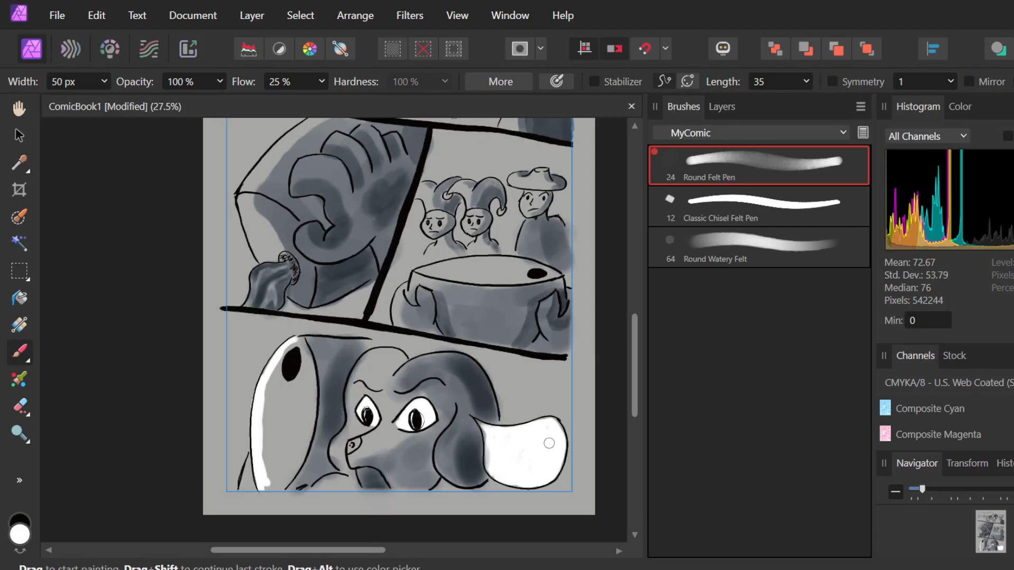
- Paint white highlights along the large pot's back rim and the upper outer edge of the object behind the fist
scroll(543, 316, up, 4)
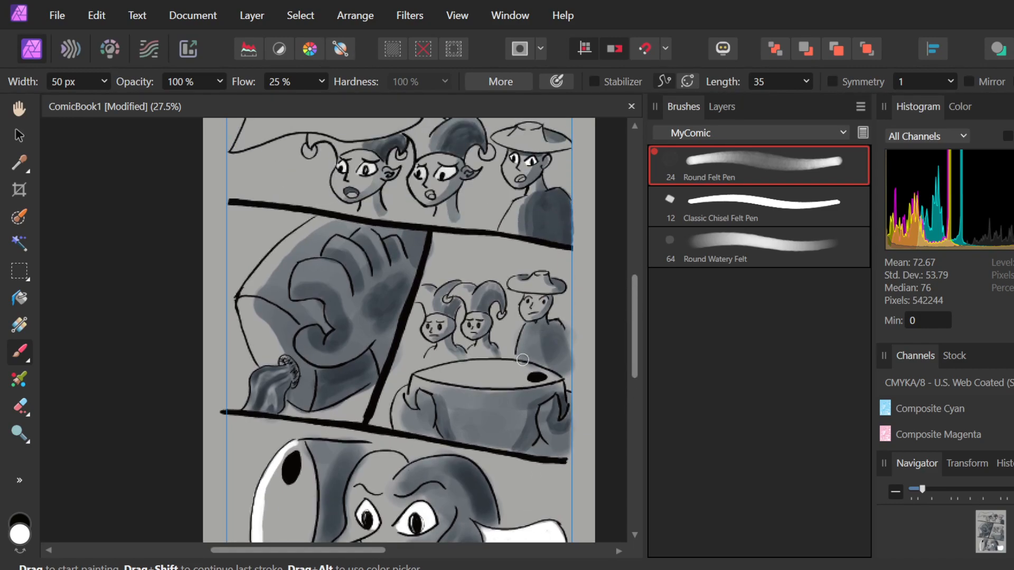
mouse_move(505, 365)
mouse_down()
mouse_move(416, 376)
mouse_move(489, 363)
mouse_move(520, 369)
mouse_move(514, 357)
mouse_up()
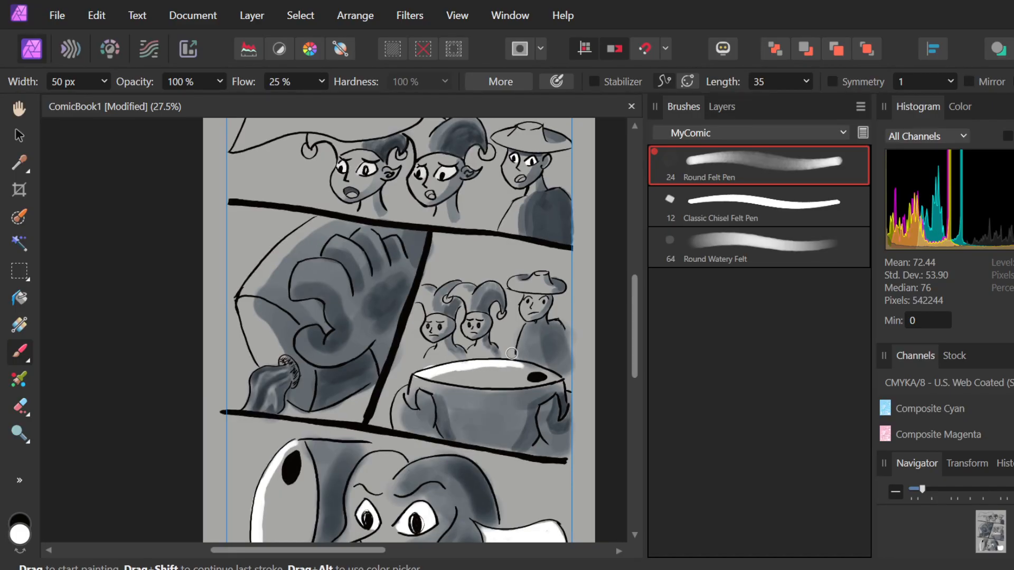
mouse_move(246, 289)
mouse_down()
mouse_move(299, 244)
mouse_move(289, 239)
mouse_move(316, 226)
mouse_up()
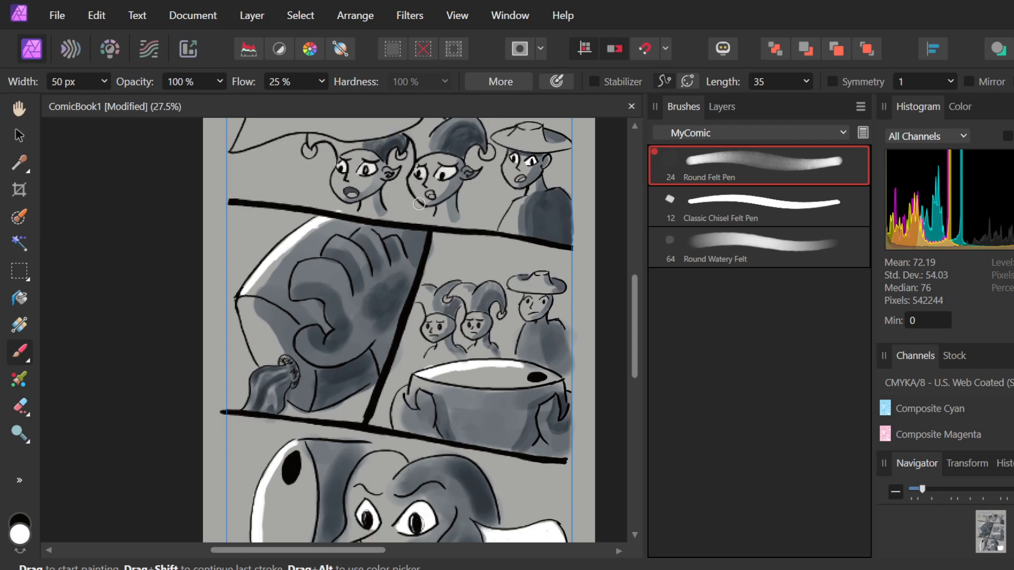
- Set the brush width to 21 px and paint white highlights along the first small jester's drooping hat horn and outer face edge
scroll(453, 308, up, 3)
scroll(453, 308, up, 2)
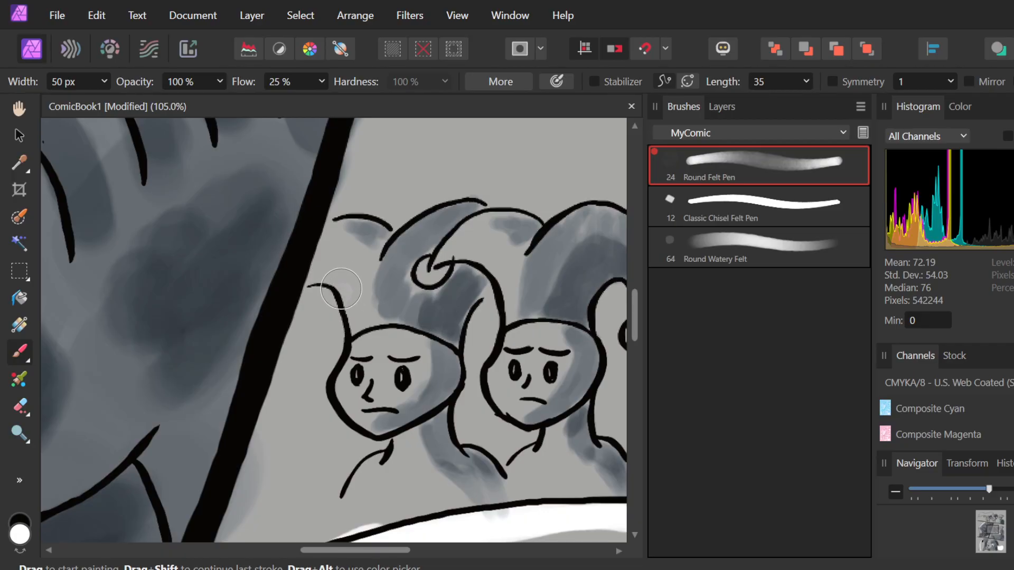
click(103, 82)
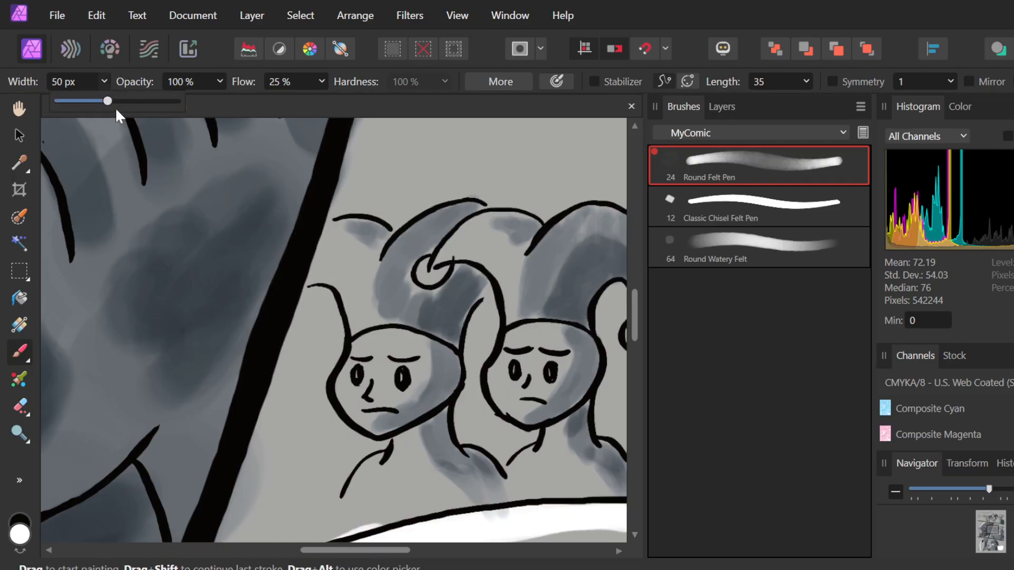
drag(90, 103, 80, 97)
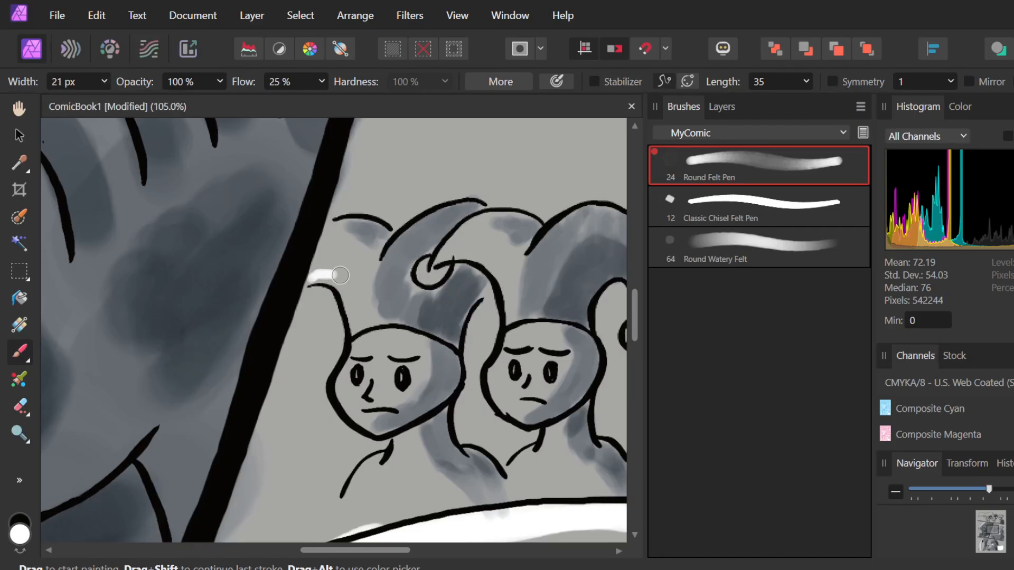
mouse_move(317, 272)
mouse_down()
mouse_move(350, 309)
mouse_move(335, 300)
mouse_move(340, 283)
mouse_move(358, 347)
mouse_move(356, 297)
mouse_move(355, 350)
mouse_move(356, 318)
mouse_move(357, 336)
mouse_move(319, 275)
mouse_up()
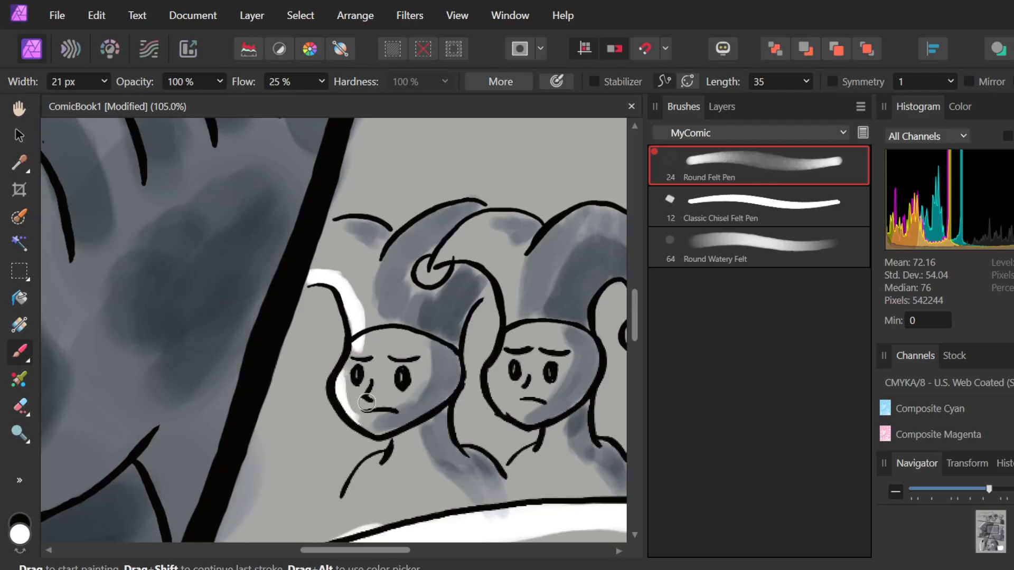
drag(342, 404, 349, 364)
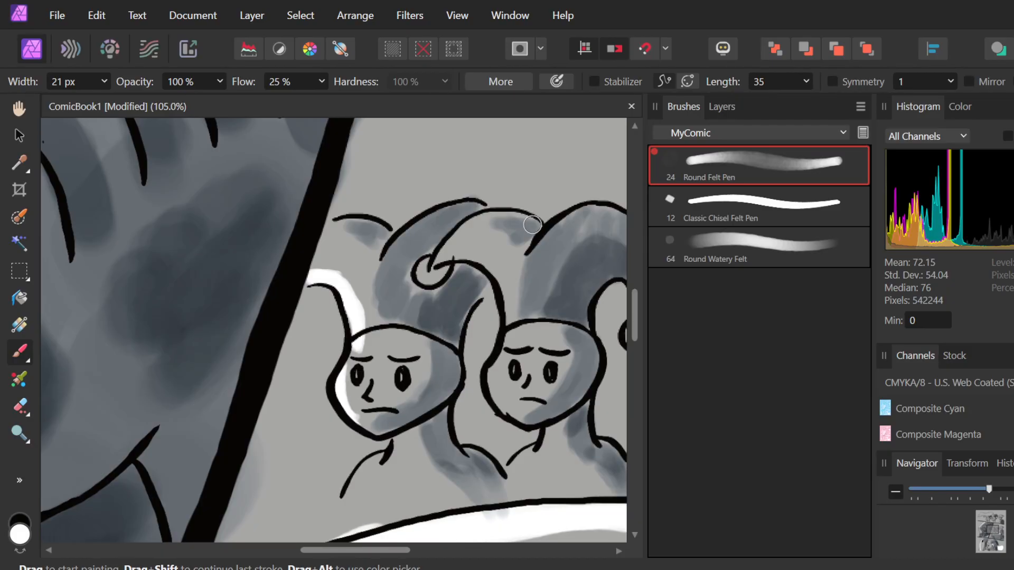
- Paint white highlights on both small jesters' upper hat lobes and the second one's face edge, redoing the first jester's lobe stroke
mouse_move(532, 216)
mouse_down()
mouse_move(461, 226)
mouse_move(488, 210)
mouse_move(436, 256)
mouse_up()
drag(466, 223, 438, 258)
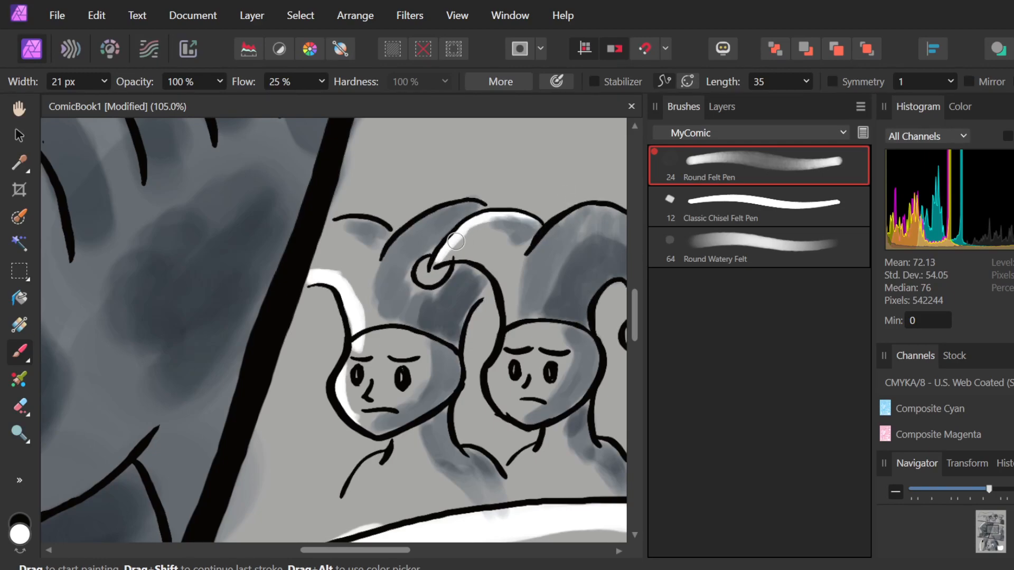
mouse_move(329, 228)
mouse_down()
mouse_move(388, 226)
mouse_move(396, 242)
mouse_up()
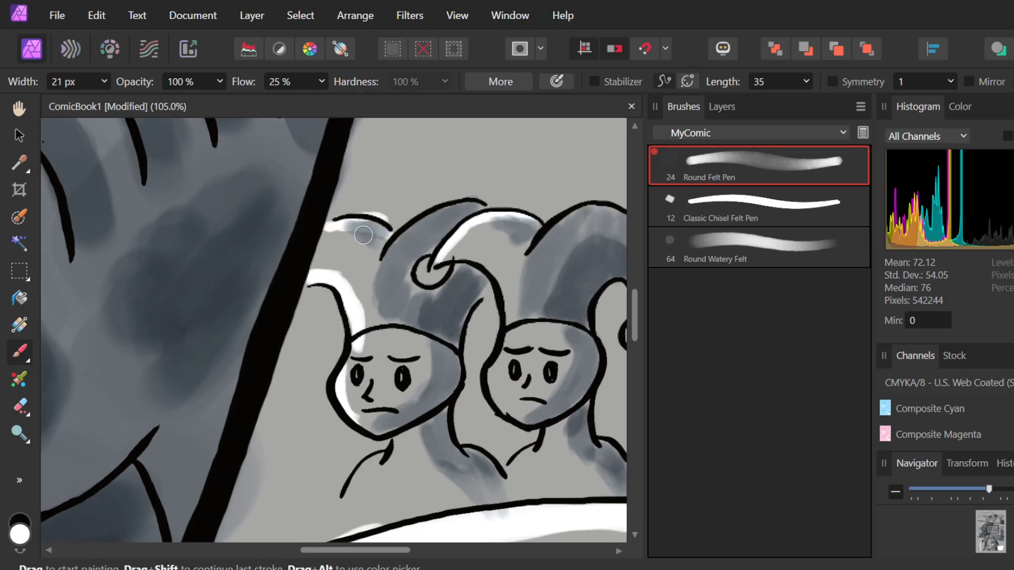
key(ctrl+z)
key(ctrl+z)
mouse_move(383, 231)
mouse_down()
mouse_move(353, 222)
mouse_move(361, 215)
mouse_move(382, 222)
mouse_move(328, 230)
mouse_up()
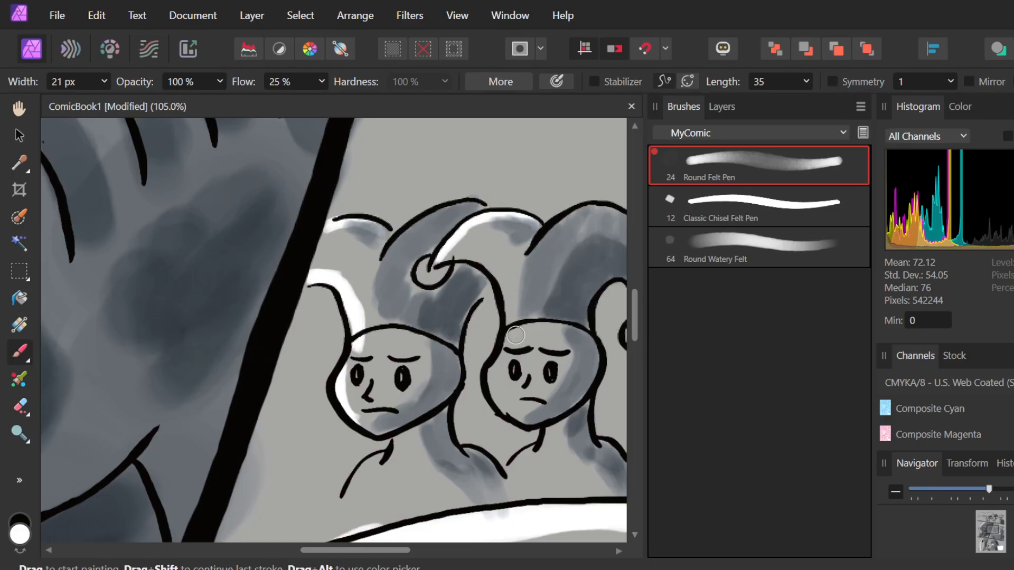
mouse_move(502, 336)
mouse_down()
mouse_move(494, 363)
mouse_move(505, 415)
mouse_move(496, 366)
mouse_move(527, 425)
mouse_move(502, 389)
mouse_move(494, 393)
mouse_move(525, 419)
mouse_up()
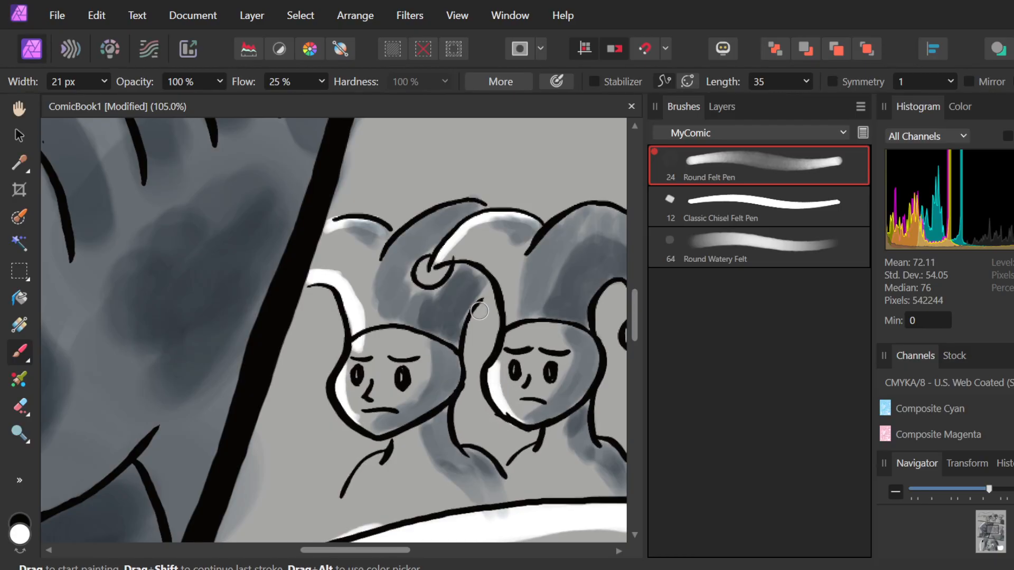
- Paint white highlights down the face edge and around the hat brim of the hat-wearing character behind the pot
scroll(479, 306, down, 5)
scroll(529, 316, down, 2)
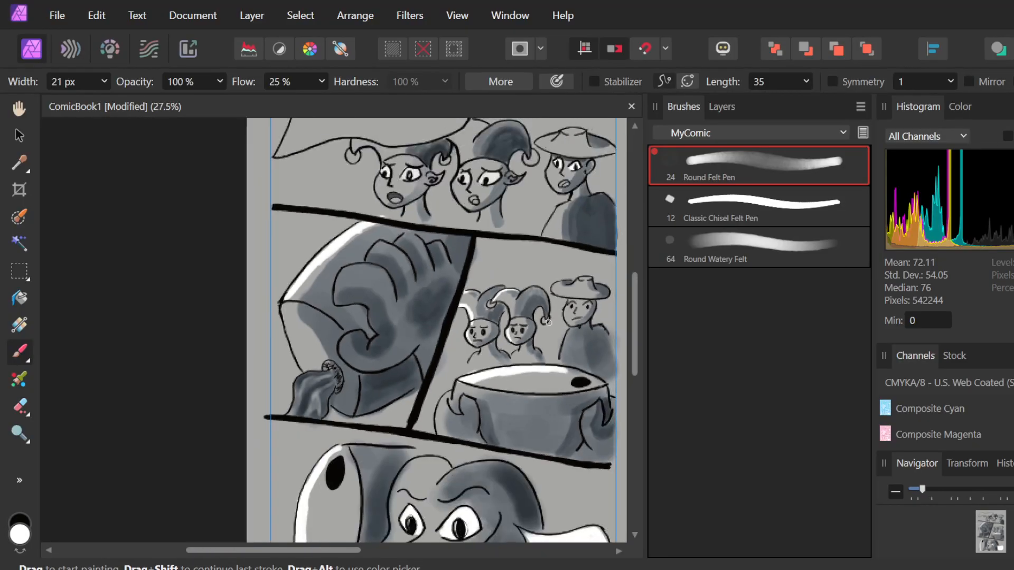
scroll(593, 312, up, 5)
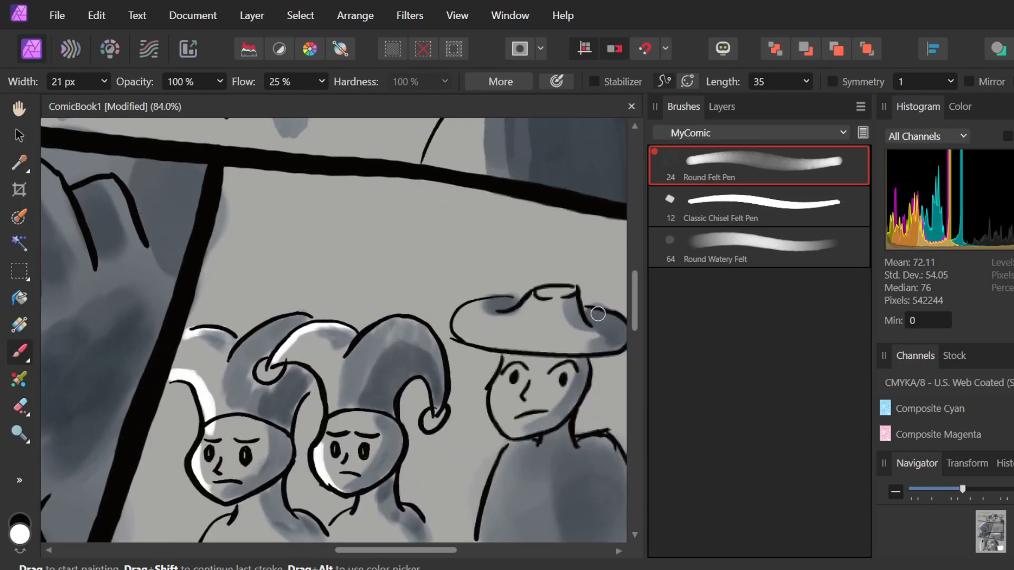
scroll(606, 391, up, 5)
scroll(306, 344, right, 3)
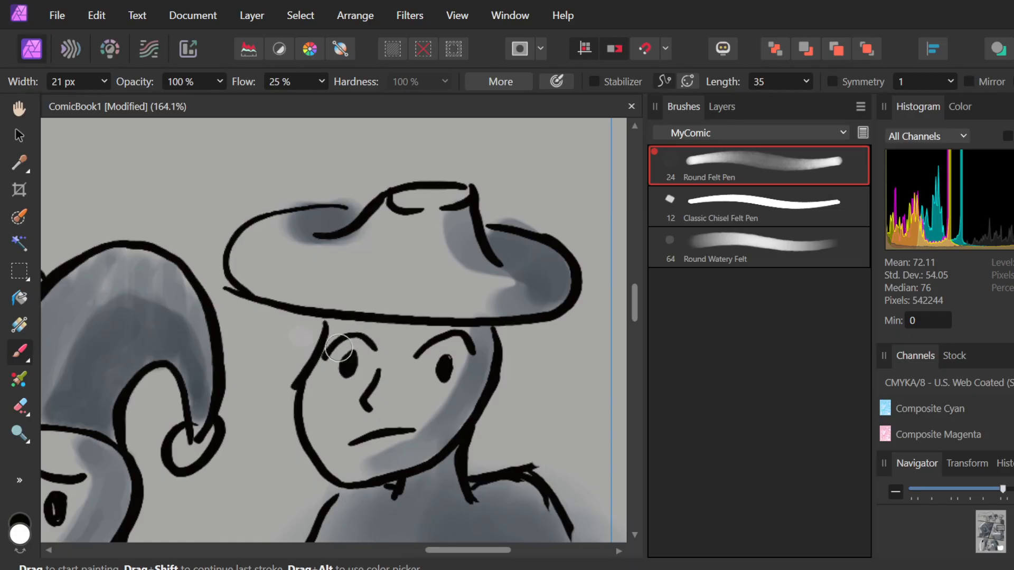
drag(327, 325, 309, 376)
mouse_move(328, 320)
mouse_down()
mouse_move(331, 347)
mouse_move(304, 393)
mouse_move(326, 351)
mouse_move(307, 417)
mouse_move(316, 413)
mouse_move(308, 390)
mouse_move(336, 468)
mouse_up()
drag(315, 423, 358, 478)
mouse_move(270, 220)
mouse_down()
mouse_move(243, 289)
mouse_move(260, 235)
mouse_move(242, 243)
mouse_move(260, 291)
mouse_move(234, 252)
mouse_move(260, 290)
mouse_move(297, 285)
mouse_move(256, 282)
mouse_move(321, 305)
mouse_move(322, 289)
mouse_move(297, 293)
mouse_move(380, 302)
mouse_up()
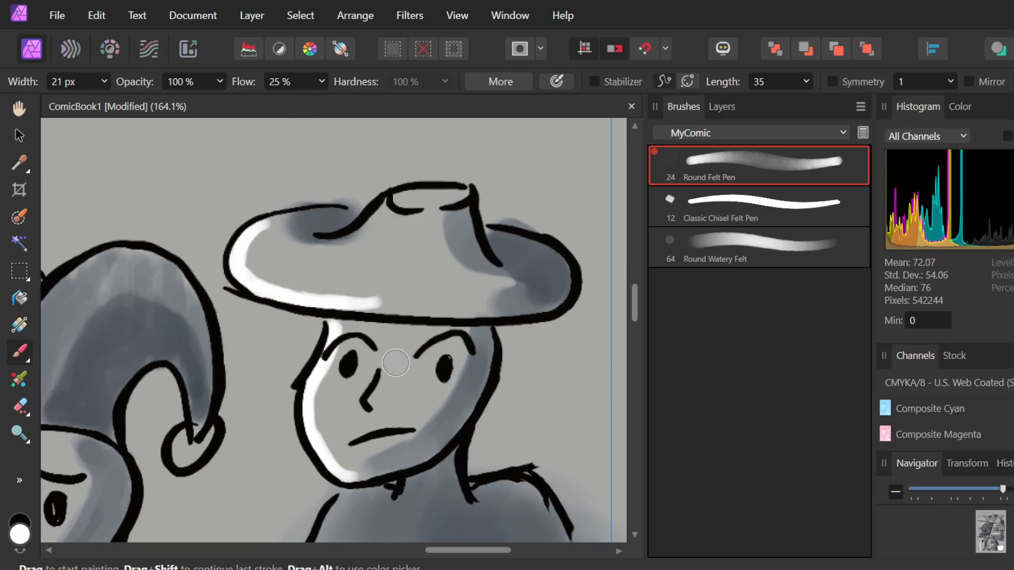
- Paint a white highlight inside the first jester's outer cheek in the top panel, undoing and redrawing the stroke
scroll(393, 364, down, 6)
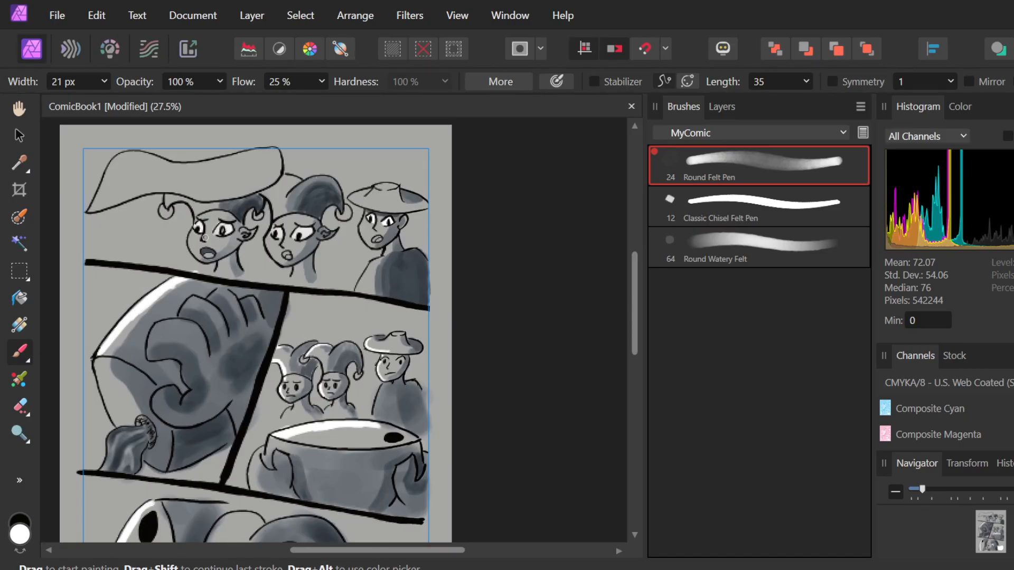
scroll(213, 229, up, 3)
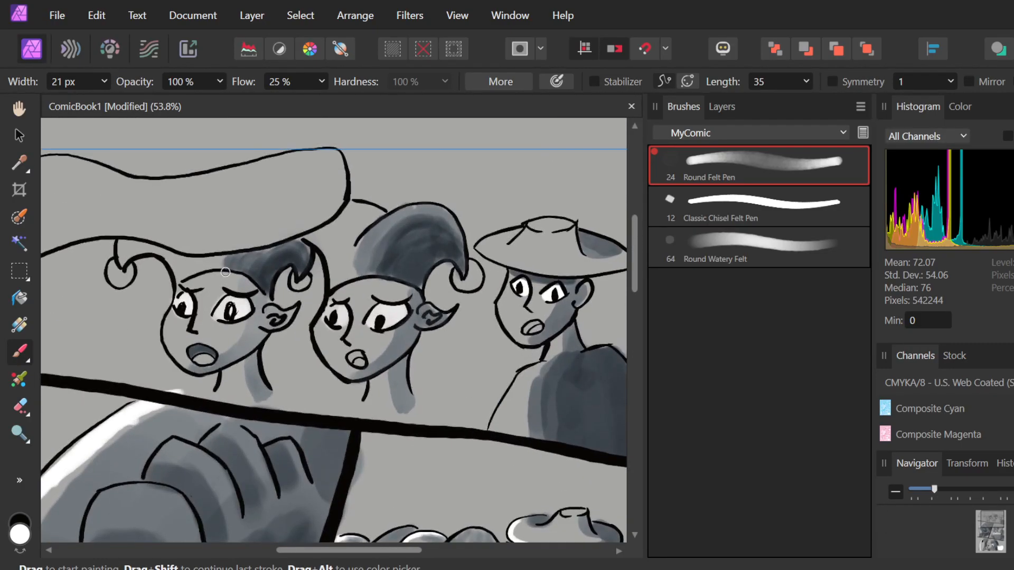
scroll(195, 284, up, 3)
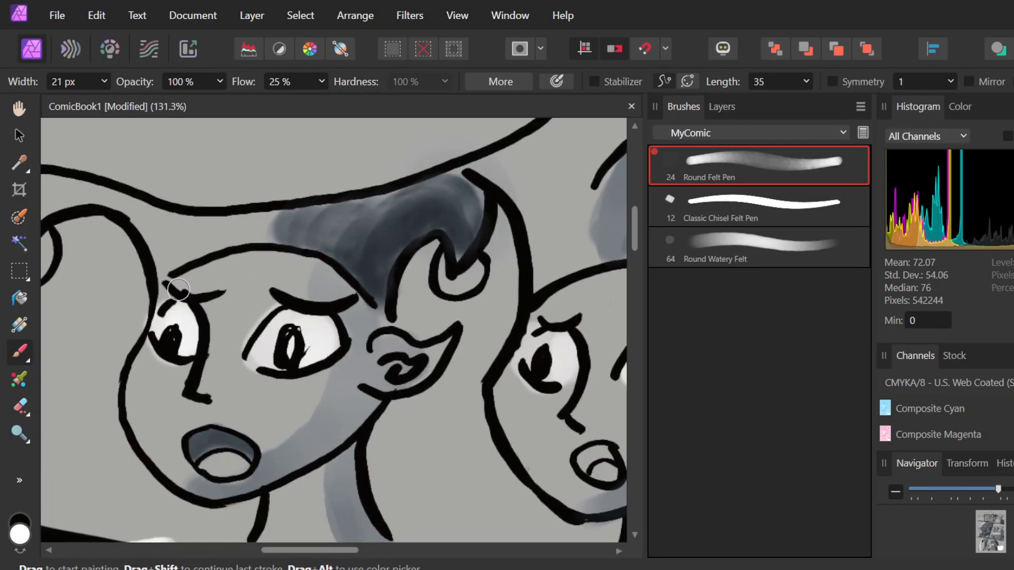
mouse_move(136, 352)
mouse_down()
mouse_move(144, 424)
mouse_move(139, 361)
mouse_move(137, 409)
mouse_move(148, 400)
mouse_move(134, 389)
mouse_move(177, 433)
mouse_up()
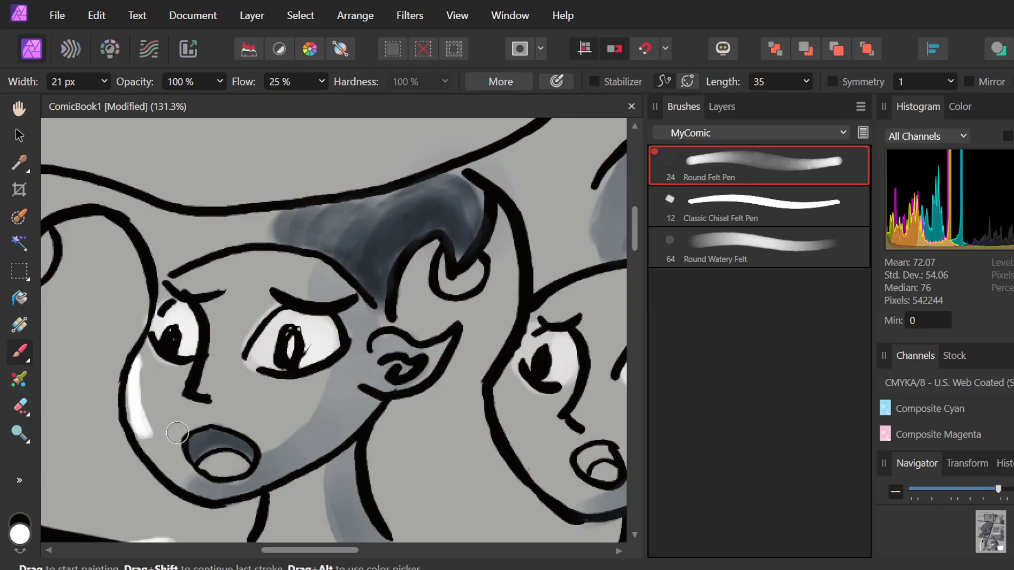
key(ctrl+z)
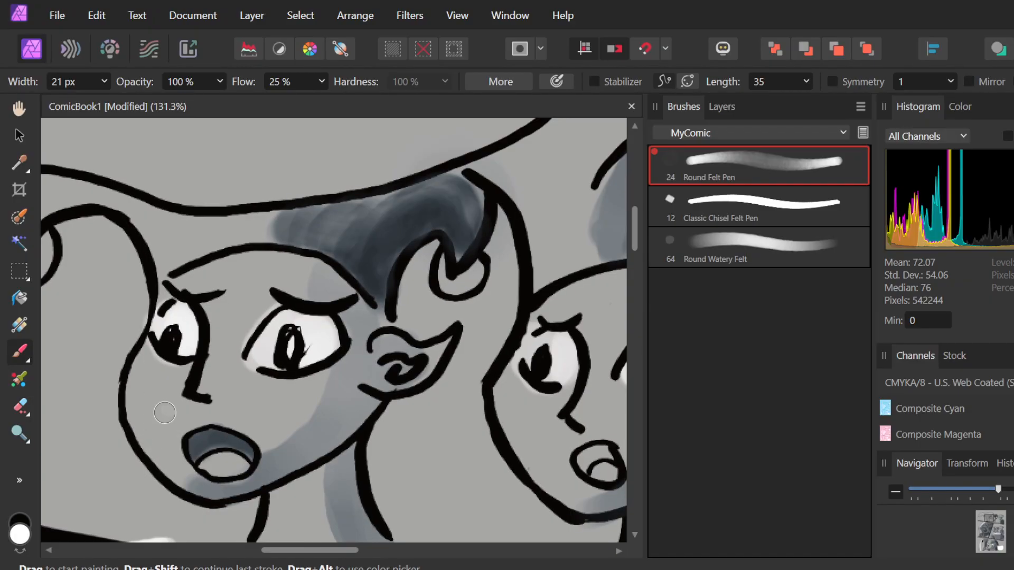
drag(139, 447, 132, 409)
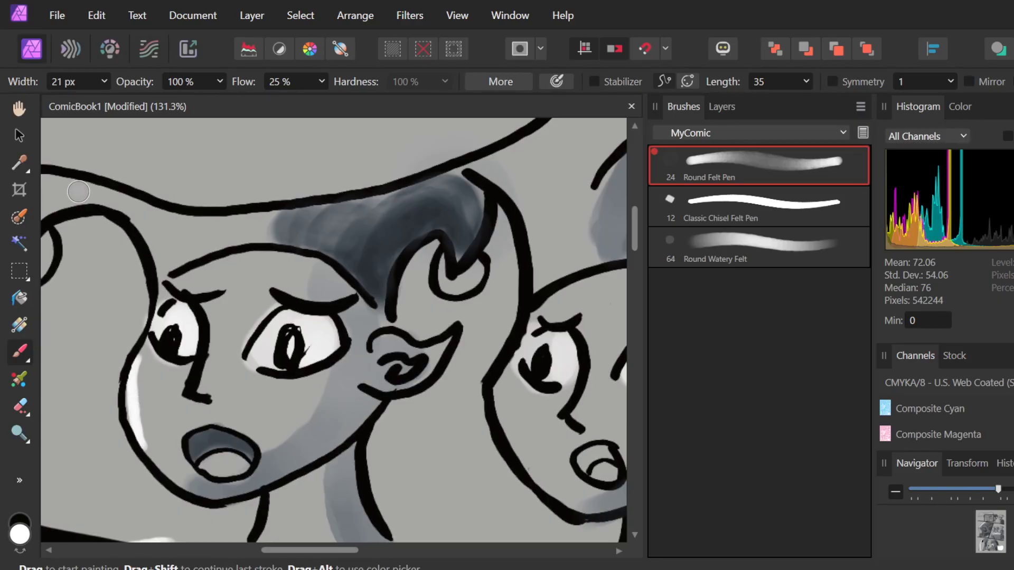
- Paint white highlights along the second jester's outer cheek and under the back curve of the hat in the top panel
scroll(78, 191, down, 5)
scroll(294, 239, up, 1)
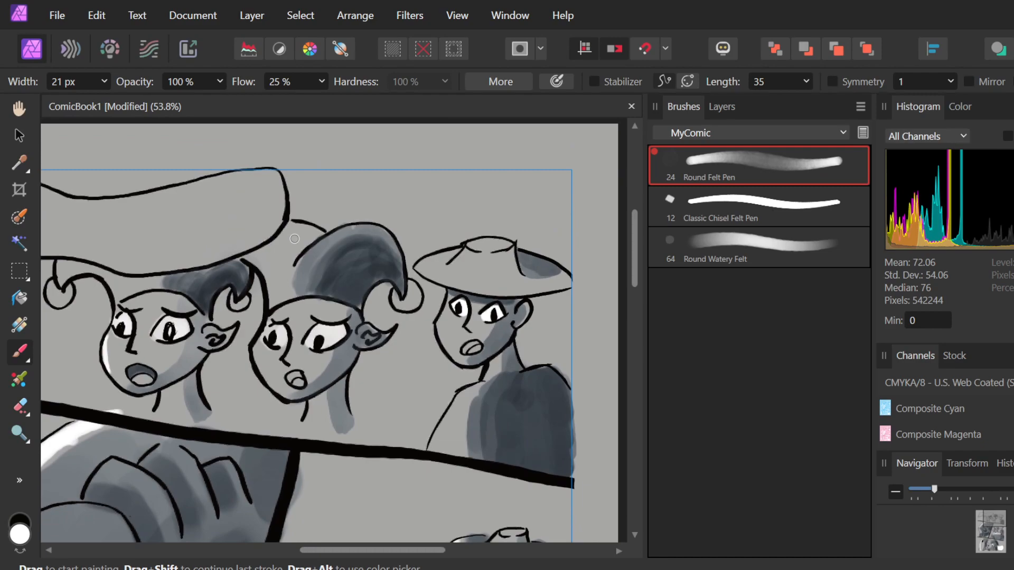
scroll(352, 353, up, 3)
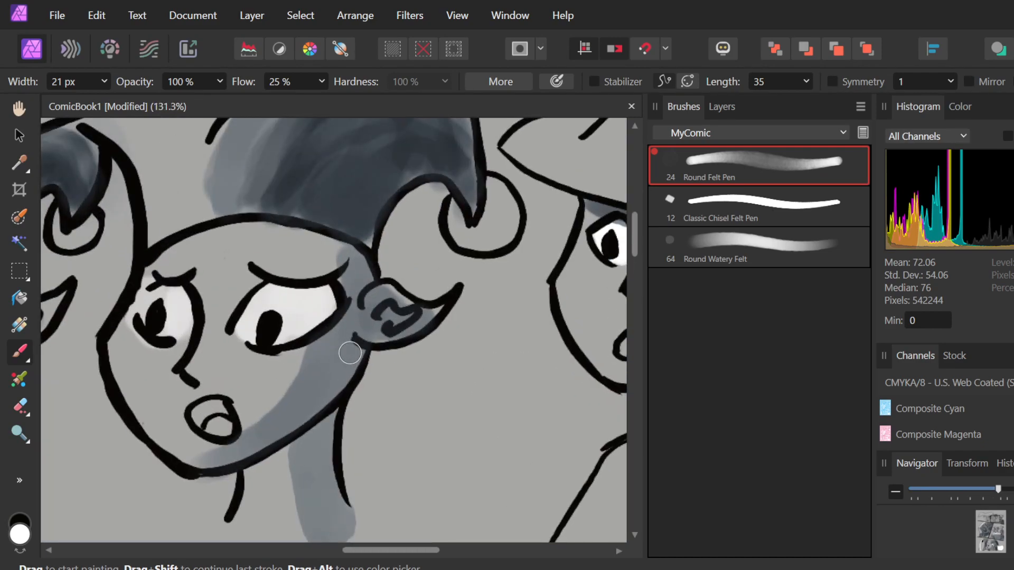
drag(110, 337, 139, 412)
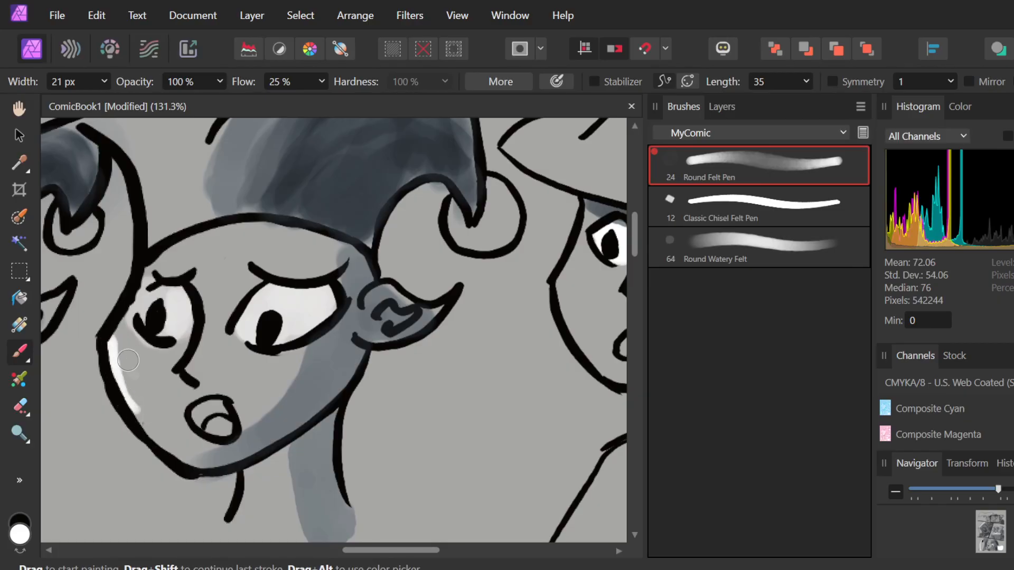
drag(111, 363, 144, 426)
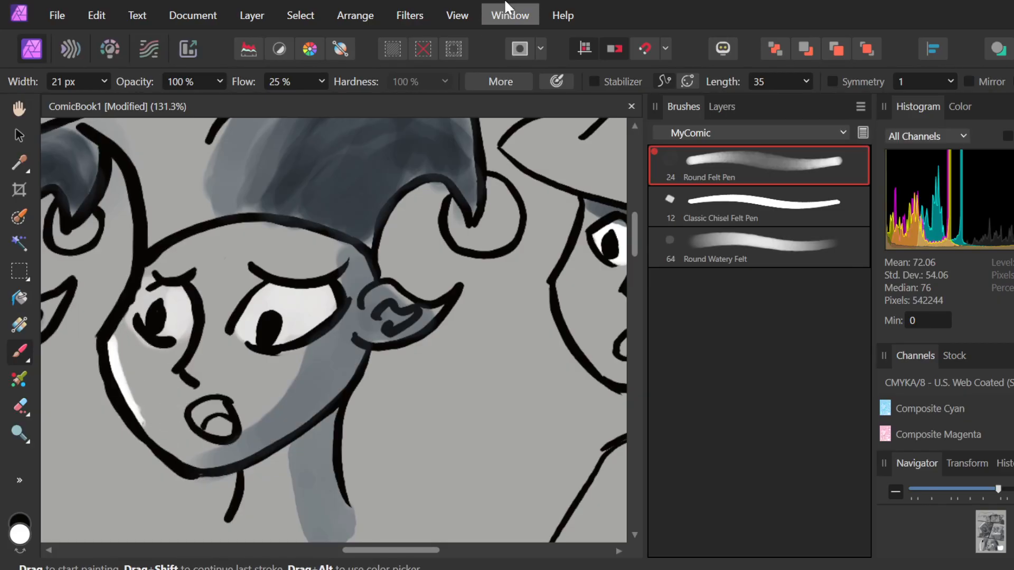
scroll(251, 378, up, 4)
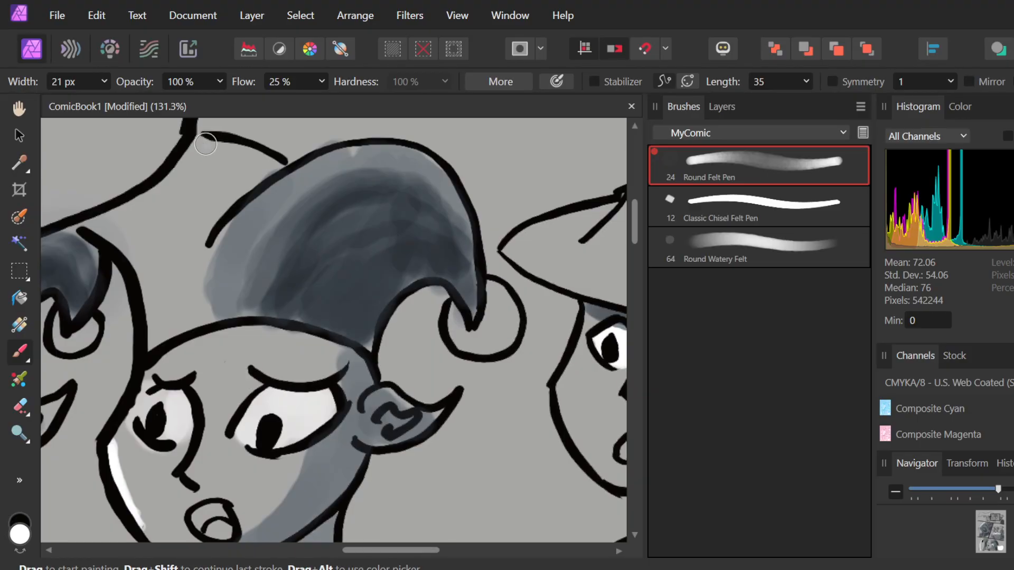
mouse_move(191, 137)
mouse_down()
mouse_move(268, 166)
mouse_move(200, 153)
mouse_move(192, 146)
mouse_move(270, 160)
mouse_move(251, 153)
mouse_move(205, 148)
mouse_move(278, 173)
mouse_up()
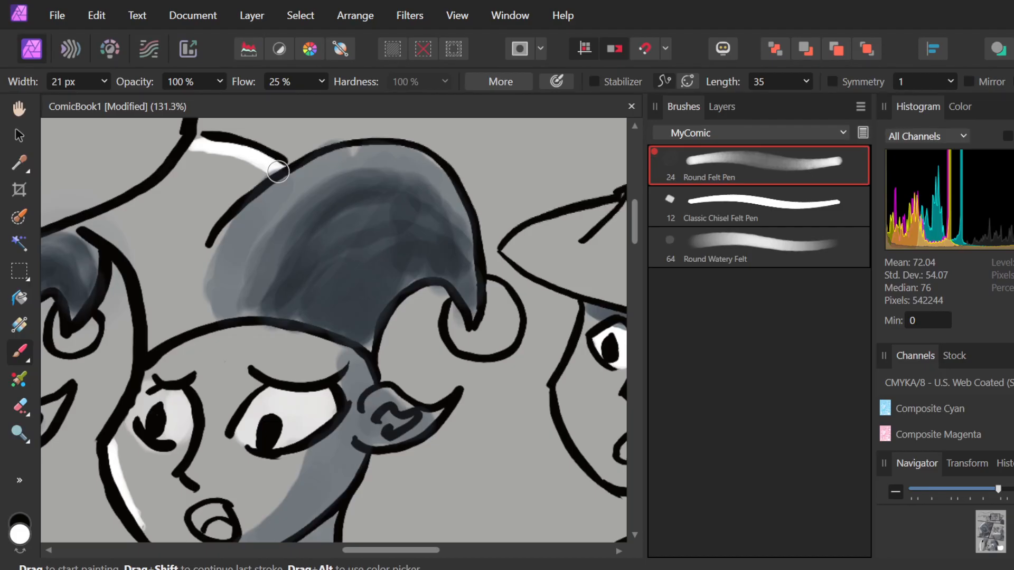
- Paint white highlights around the hat brim and down the outer cheek of the hat-wearing character in the top panel
ctrl+scroll(278, 171, down, 5)
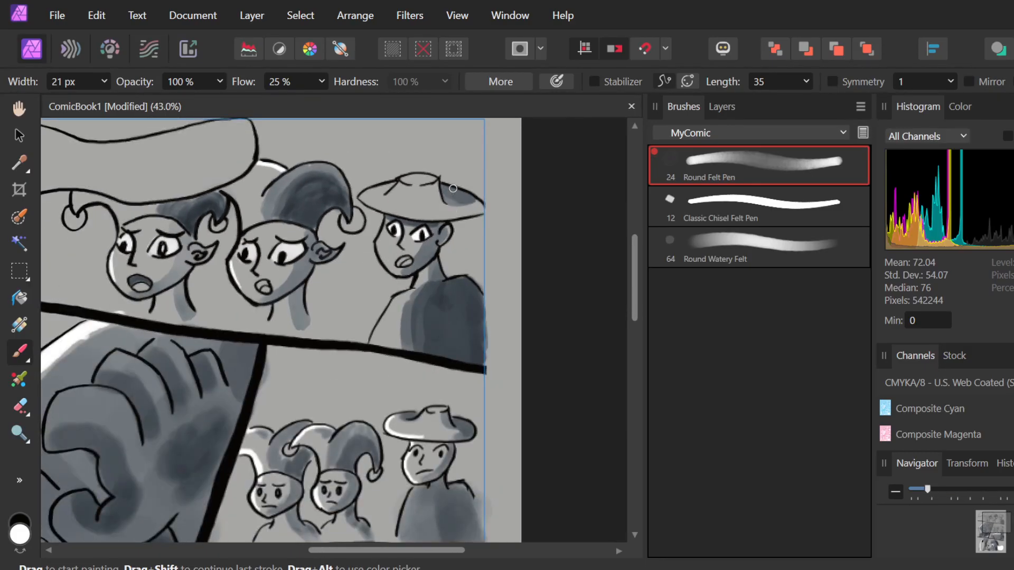
ctrl+scroll(452, 188, up, 1)
ctrl+scroll(452, 190, up, 2)
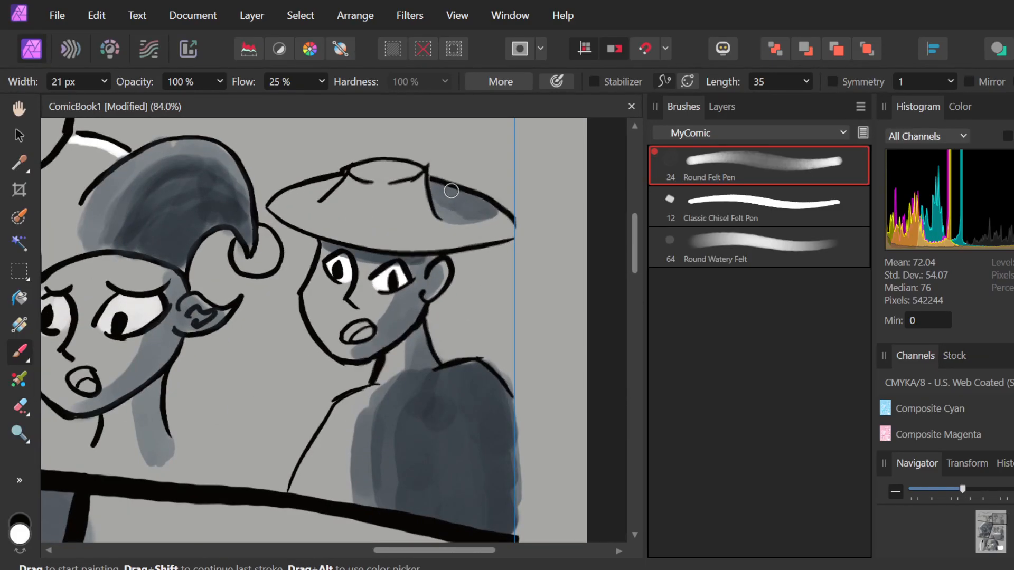
ctrl+scroll(451, 191, up, 3)
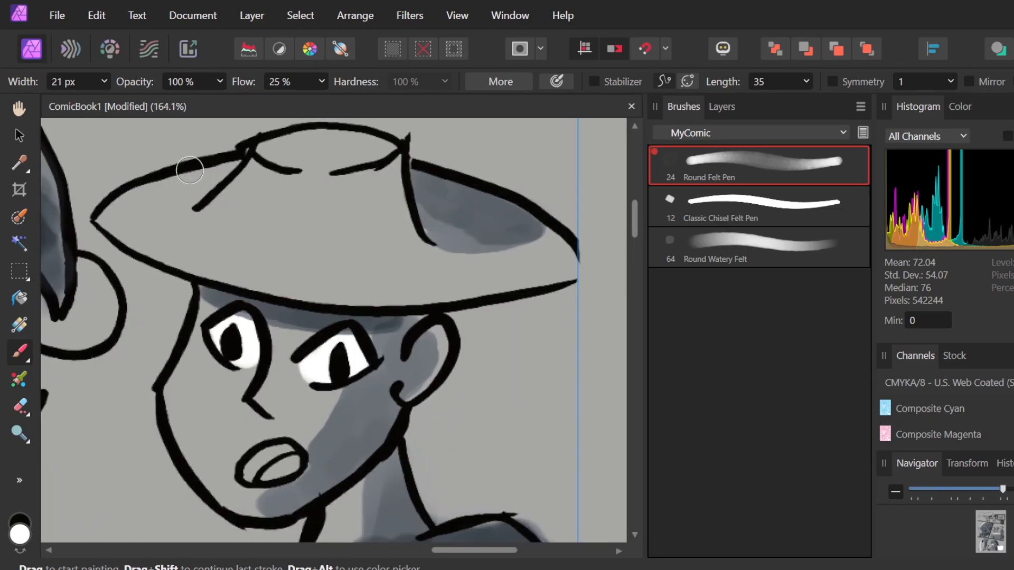
mouse_move(182, 174)
mouse_down()
mouse_move(120, 199)
mouse_move(219, 174)
mouse_move(111, 214)
mouse_move(208, 267)
mouse_move(213, 255)
mouse_move(306, 293)
mouse_move(248, 283)
mouse_move(380, 299)
mouse_up()
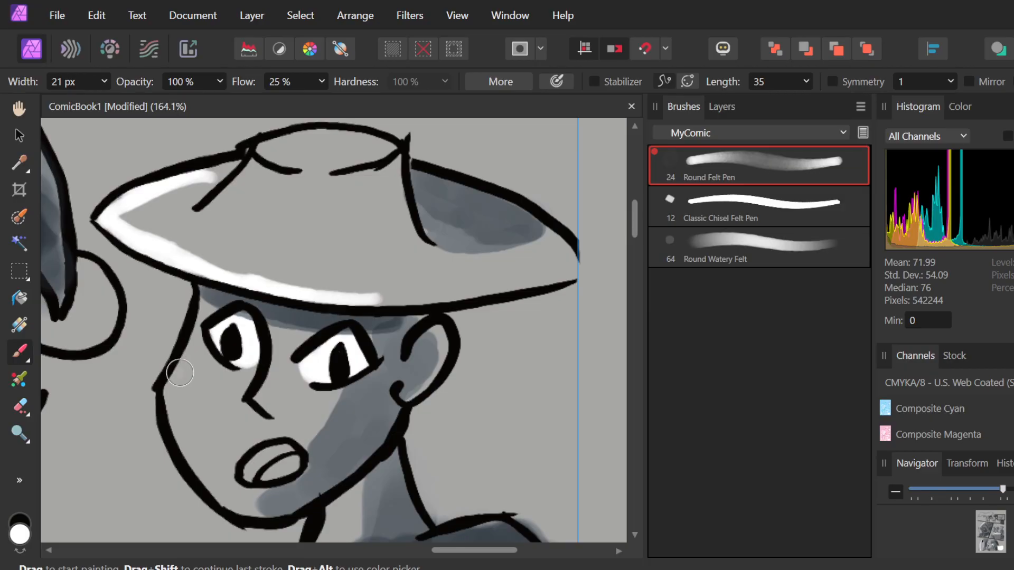
mouse_move(180, 367)
mouse_down()
mouse_move(165, 410)
mouse_move(185, 432)
mouse_move(171, 386)
mouse_move(182, 447)
mouse_move(172, 407)
mouse_move(212, 481)
mouse_move(178, 428)
mouse_move(188, 460)
mouse_move(223, 501)
mouse_up()
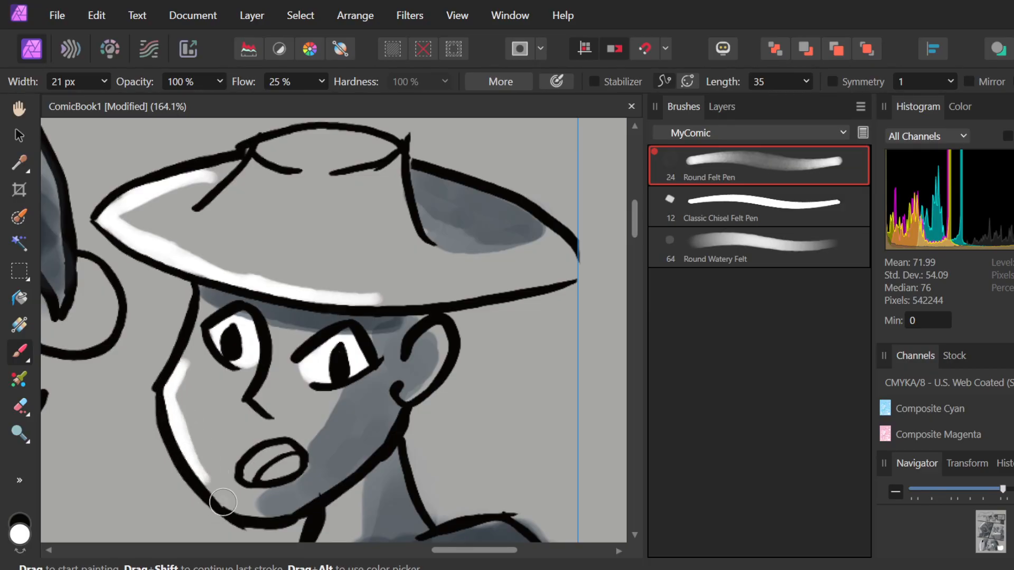
- Extend the white highlight on the spotted round rim in the last panel down to the panel's lower edge, tidying its end with the eraser
scroll(338, 341, down, 7)
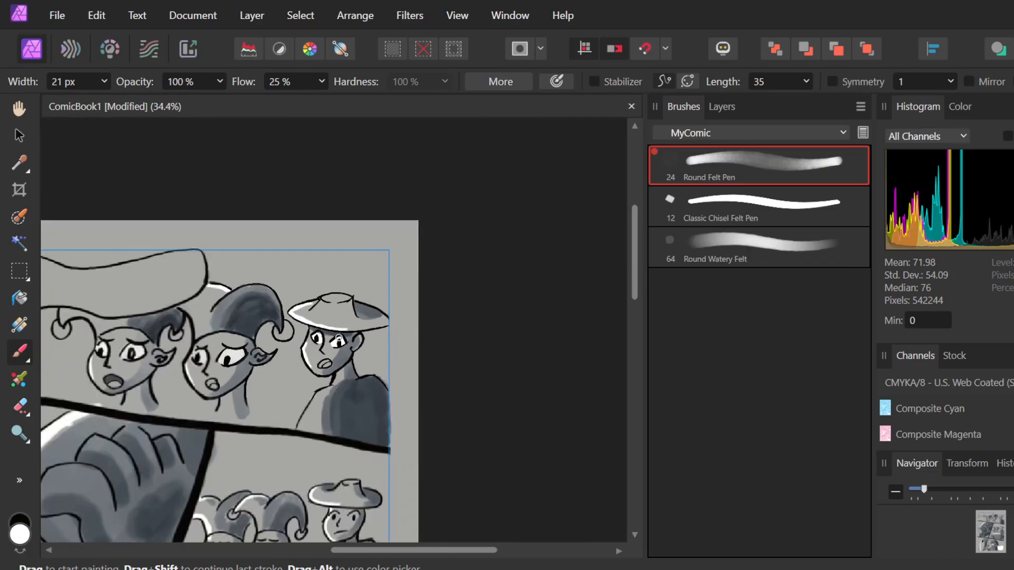
scroll(339, 341, left, 3)
scroll(339, 341, left, 3)
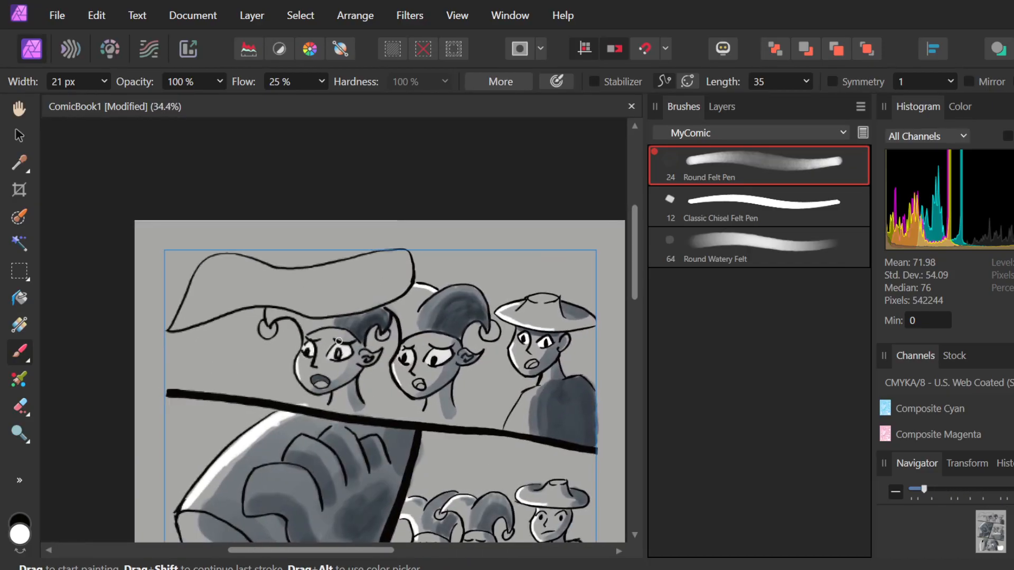
scroll(380, 312, down, 3)
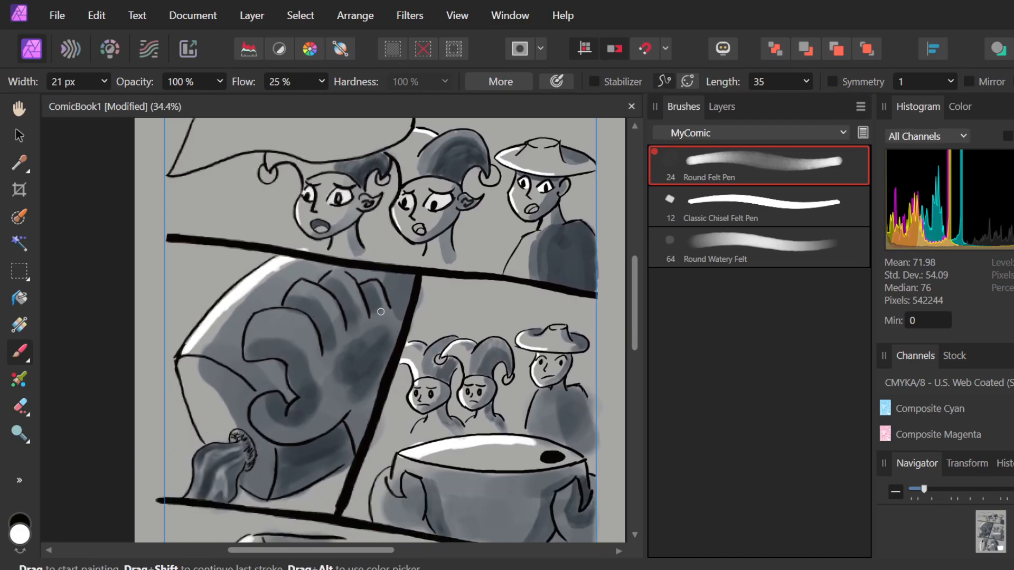
scroll(381, 312, down, 4)
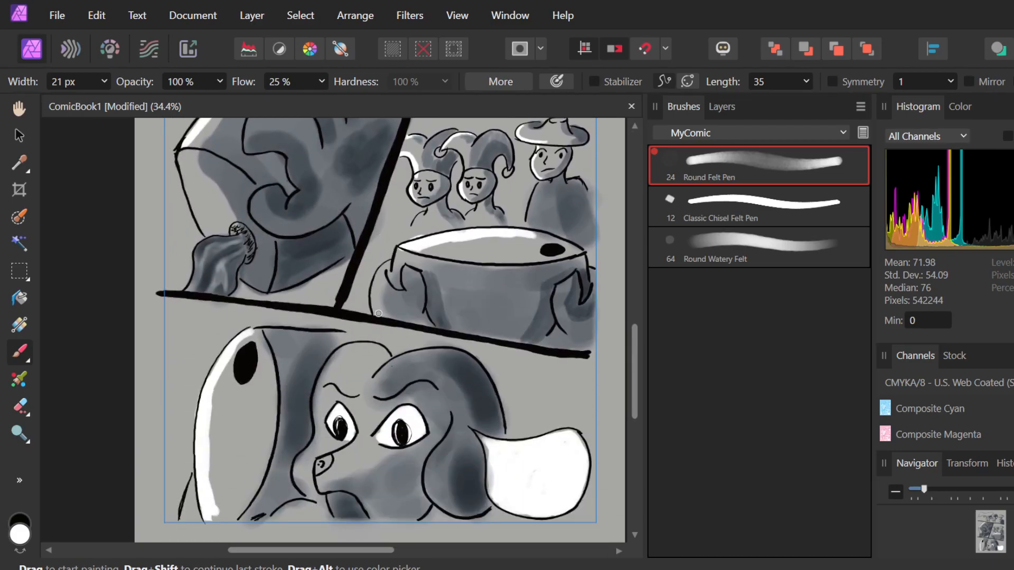
scroll(264, 523, up, 3)
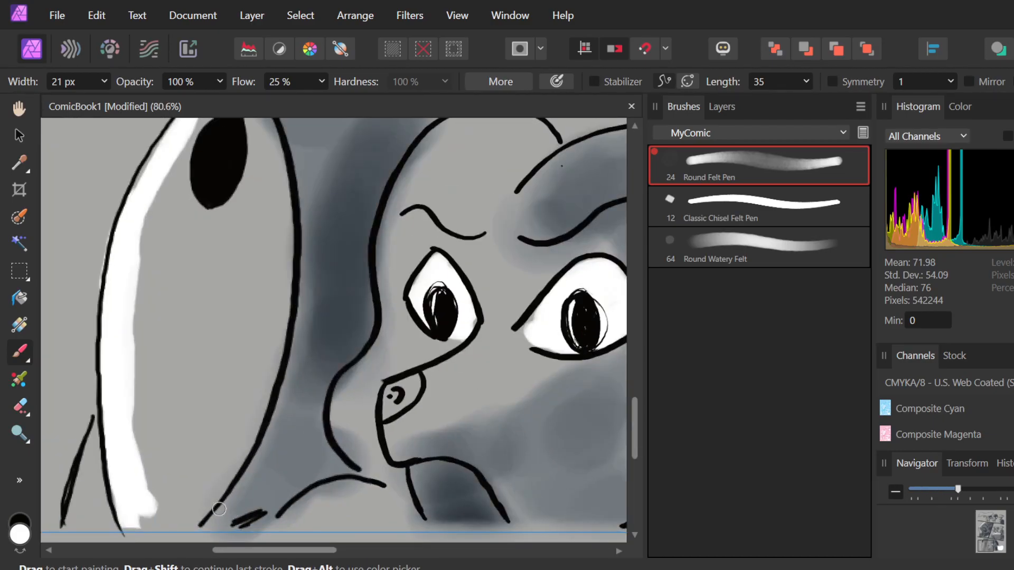
scroll(144, 481, down, 1)
scroll(144, 481, down, 1)
scroll(145, 478, up, 3)
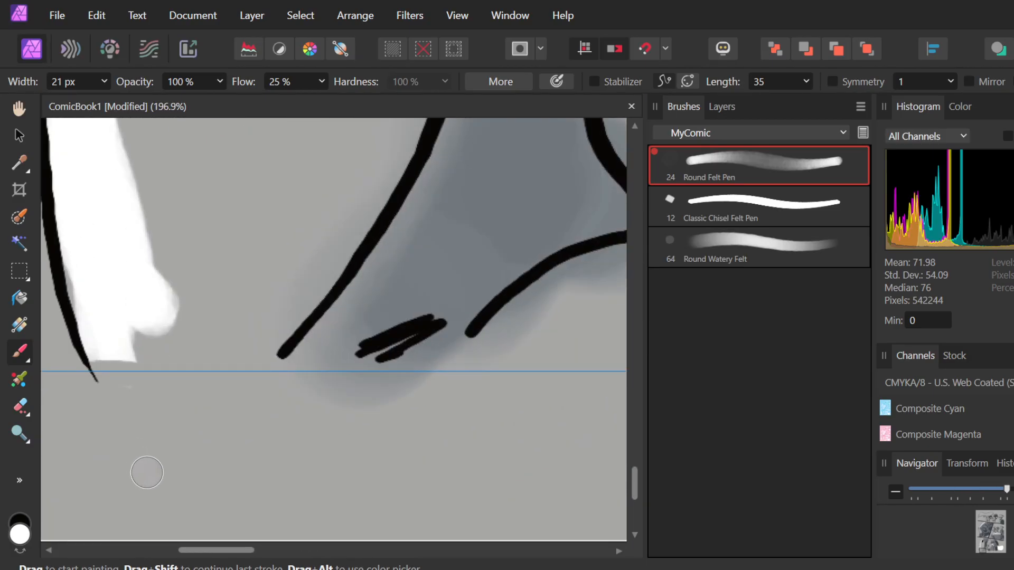
drag(113, 201, 176, 339)
drag(134, 253, 190, 363)
mouse_move(146, 274)
mouse_down()
mouse_move(197, 365)
mouse_move(144, 261)
mouse_move(187, 322)
mouse_move(141, 275)
mouse_move(181, 363)
mouse_up()
mouse_move(136, 298)
mouse_down()
mouse_move(151, 334)
mouse_move(135, 329)
mouse_move(140, 343)
mouse_move(123, 322)
mouse_move(96, 328)
mouse_move(108, 372)
mouse_move(77, 339)
mouse_up()
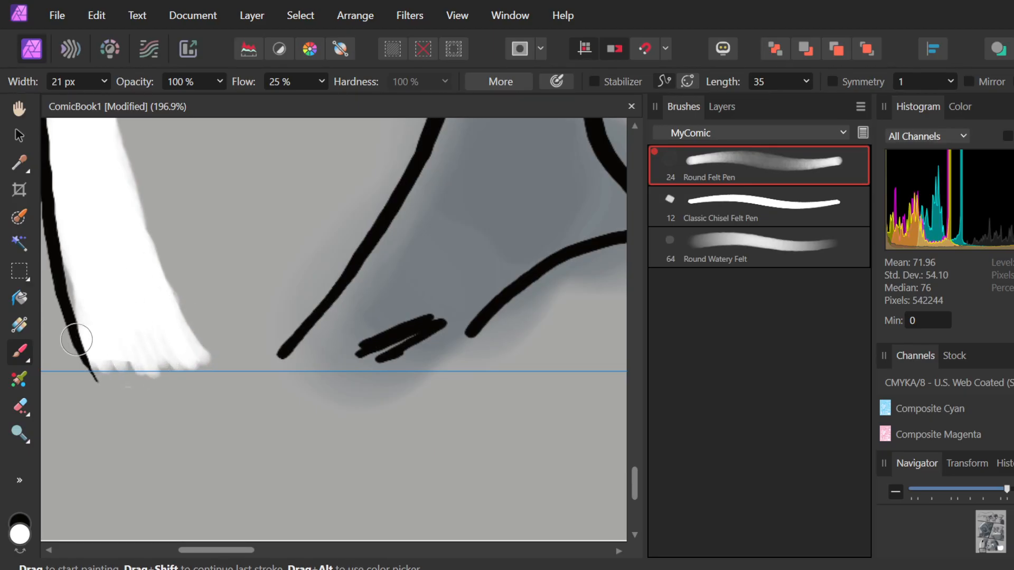
key(e)
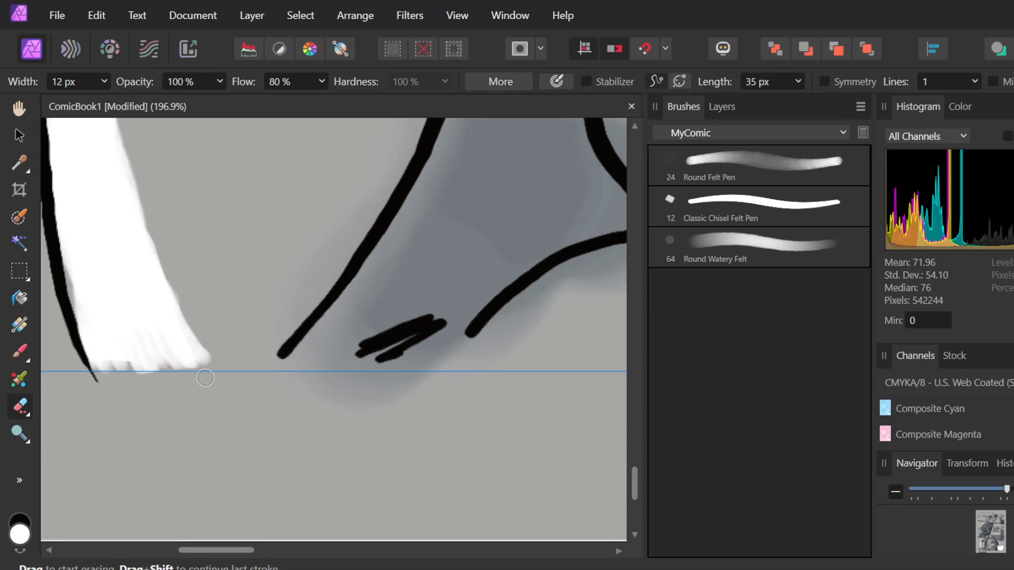
scroll(255, 371, down, 6)
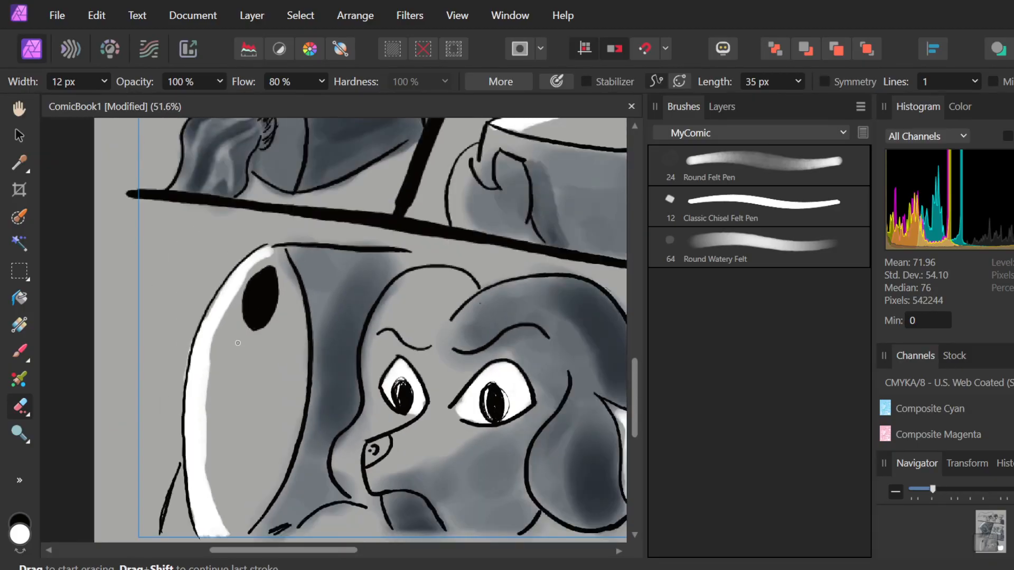
scroll(237, 343, down, 3)
scroll(238, 343, up, 1)
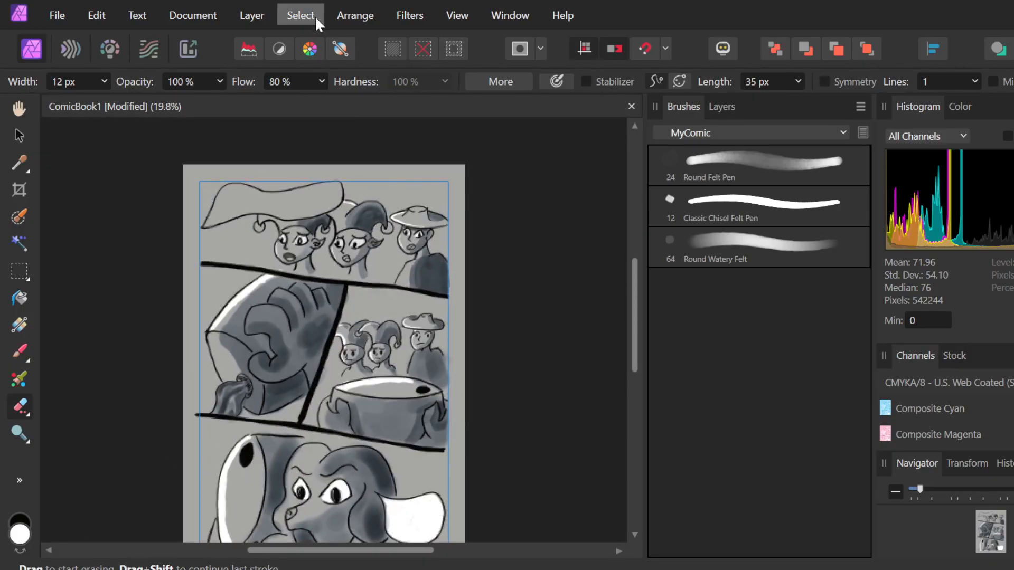
scroll(269, 187, up, 6)
scroll(269, 187, down, 3)
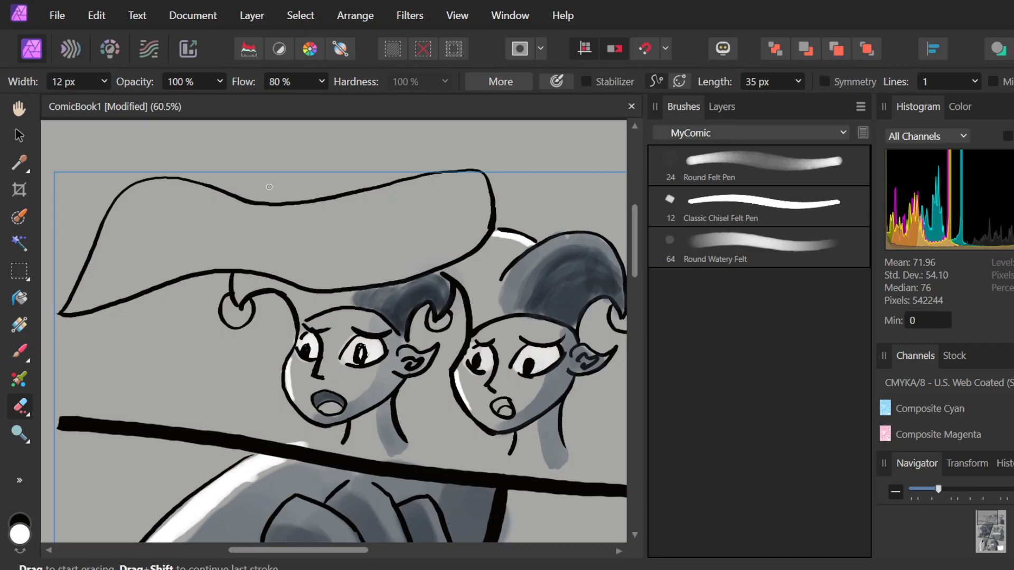
click(104, 80)
drag(118, 100, 132, 102)
key(b)
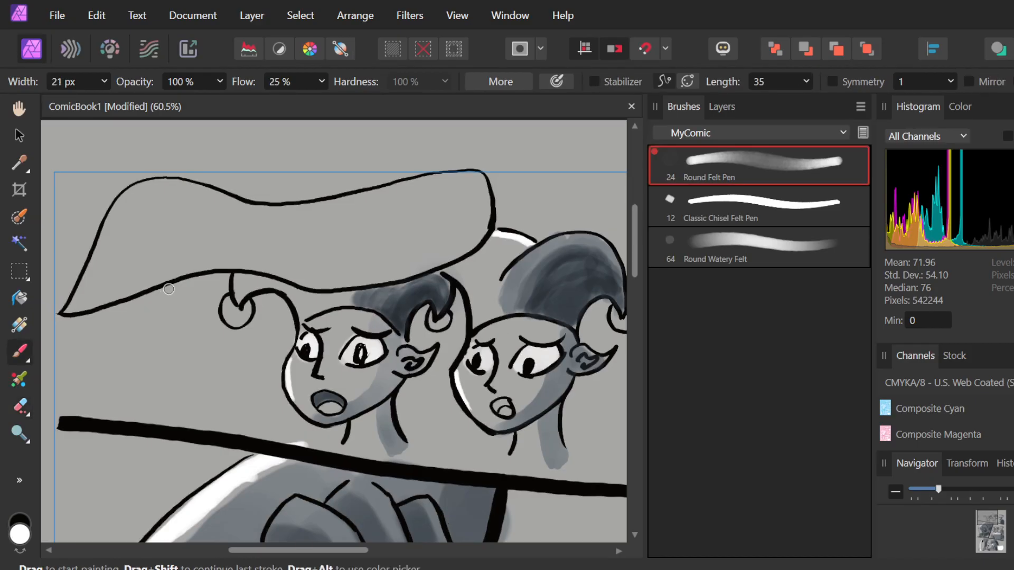
mouse_move(143, 225)
mouse_down()
mouse_move(121, 259)
mouse_move(179, 219)
mouse_move(128, 277)
mouse_up()
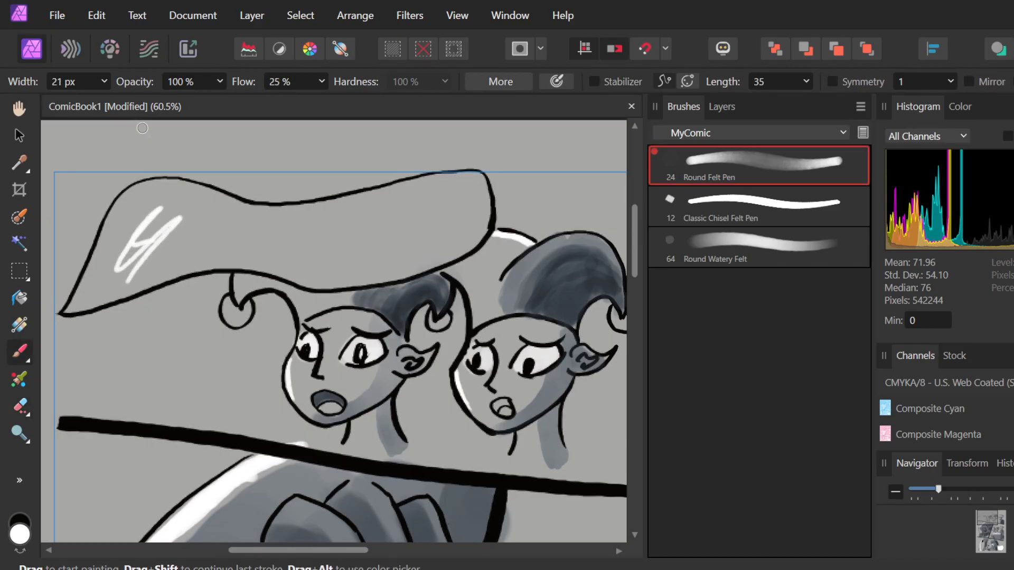
key(ctrl+z)
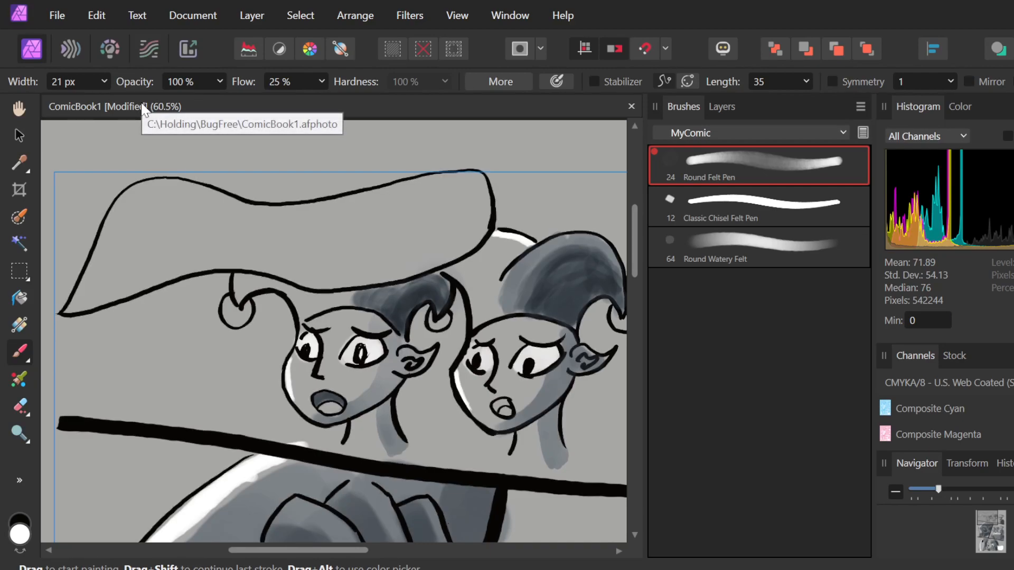
- Set the brush width to 49 px and paint white inside the tail and along the upper edge of the first panel's speech bubble
click(104, 81)
mouse_move(192, 233)
mouse_down()
mouse_move(138, 265)
mouse_move(209, 224)
mouse_move(163, 266)
mouse_move(187, 223)
mouse_move(114, 279)
mouse_move(161, 223)
mouse_move(94, 271)
mouse_up()
mouse_move(75, 304)
mouse_down()
mouse_move(94, 290)
mouse_move(68, 311)
mouse_move(93, 281)
mouse_move(69, 308)
mouse_move(88, 262)
mouse_up()
mouse_move(109, 227)
mouse_down()
mouse_move(106, 251)
mouse_move(136, 197)
mouse_move(151, 201)
mouse_move(118, 216)
mouse_move(142, 189)
mouse_move(173, 202)
mouse_move(113, 218)
mouse_move(126, 199)
mouse_move(163, 213)
mouse_move(130, 214)
mouse_move(124, 203)
mouse_move(193, 196)
mouse_move(159, 190)
mouse_move(207, 200)
mouse_move(159, 191)
mouse_move(183, 186)
mouse_move(203, 208)
mouse_move(169, 189)
mouse_move(223, 197)
mouse_move(194, 190)
mouse_move(249, 214)
mouse_move(211, 187)
mouse_move(218, 199)
mouse_move(292, 215)
mouse_move(243, 207)
mouse_move(335, 201)
mouse_move(257, 211)
mouse_move(306, 213)
mouse_move(369, 201)
mouse_move(304, 205)
mouse_move(405, 188)
mouse_move(341, 210)
mouse_move(377, 192)
mouse_move(317, 204)
mouse_move(356, 200)
mouse_up()
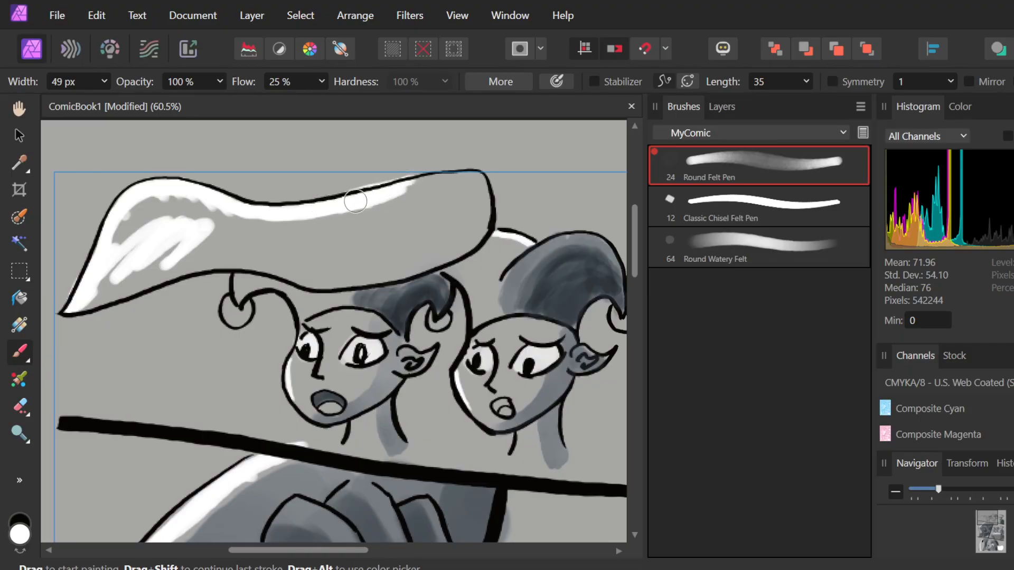
key(ctrl+z)
key(ctrl+z)
key(ctrl+z)
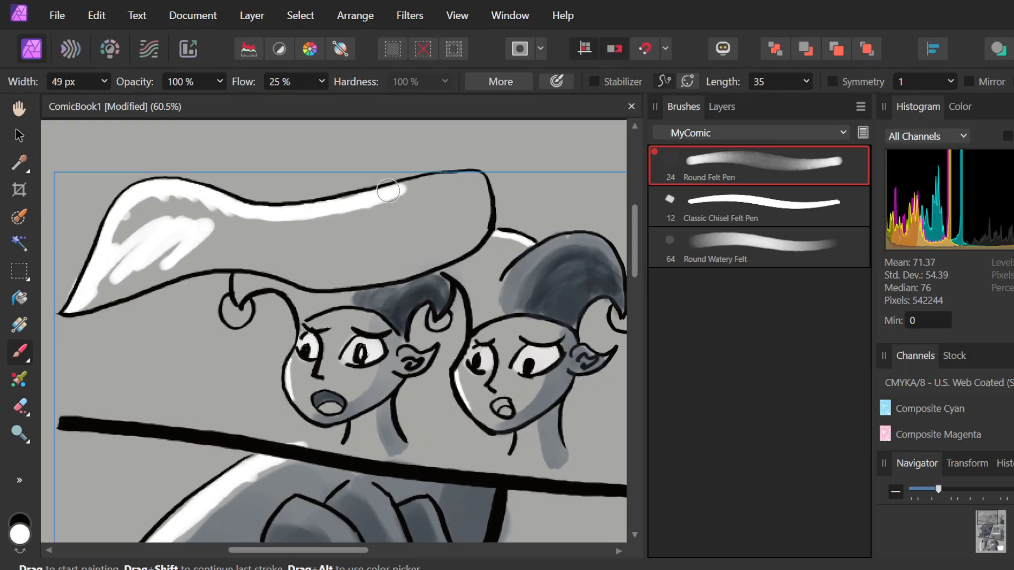
- Fill the rest of the first panel's speech bubble with white, setting the brush width to 245 px for the last pass
mouse_move(359, 199)
mouse_down()
mouse_move(423, 188)
mouse_move(368, 199)
mouse_move(429, 180)
mouse_move(383, 193)
mouse_move(430, 182)
mouse_move(459, 192)
mouse_move(424, 199)
mouse_move(480, 184)
mouse_move(437, 182)
mouse_move(476, 204)
mouse_move(468, 197)
mouse_move(478, 192)
mouse_move(472, 236)
mouse_move(468, 214)
mouse_move(445, 245)
mouse_up()
mouse_move(393, 268)
mouse_down()
mouse_move(454, 243)
mouse_move(395, 272)
mouse_move(429, 251)
mouse_move(415, 267)
mouse_move(287, 270)
mouse_move(322, 280)
mouse_move(349, 262)
mouse_move(292, 269)
mouse_move(338, 269)
mouse_up()
mouse_move(236, 263)
mouse_down()
mouse_move(304, 279)
mouse_move(214, 256)
mouse_move(245, 262)
mouse_move(178, 269)
mouse_move(211, 259)
mouse_move(127, 283)
mouse_move(180, 260)
mouse_move(106, 291)
mouse_move(112, 279)
mouse_move(83, 300)
mouse_move(178, 259)
mouse_up()
mouse_move(81, 301)
mouse_down()
mouse_move(192, 259)
mouse_move(121, 283)
mouse_move(167, 247)
mouse_move(93, 294)
mouse_move(154, 237)
mouse_move(122, 261)
mouse_move(132, 232)
mouse_move(124, 223)
mouse_move(109, 245)
mouse_move(140, 211)
mouse_move(140, 221)
mouse_move(132, 226)
mouse_move(143, 201)
mouse_move(140, 214)
mouse_move(126, 212)
mouse_move(170, 201)
mouse_move(155, 219)
mouse_move(200, 209)
mouse_move(180, 209)
mouse_move(195, 220)
mouse_move(181, 260)
mouse_move(234, 219)
mouse_move(224, 205)
mouse_move(221, 226)
mouse_move(289, 226)
mouse_move(228, 210)
mouse_move(221, 220)
mouse_move(327, 226)
mouse_move(219, 234)
mouse_move(296, 245)
mouse_move(217, 249)
mouse_move(307, 255)
mouse_move(220, 243)
mouse_move(291, 252)
mouse_move(371, 274)
mouse_up()
mouse_move(298, 253)
mouse_down()
mouse_move(358, 258)
mouse_move(325, 264)
mouse_move(403, 268)
mouse_move(345, 270)
mouse_move(355, 279)
mouse_move(397, 260)
mouse_move(332, 275)
mouse_move(389, 268)
mouse_move(378, 247)
mouse_move(323, 266)
mouse_move(450, 233)
mouse_move(368, 251)
mouse_move(410, 251)
mouse_move(444, 221)
mouse_up()
click(104, 82)
drag(109, 100, 135, 100)
mouse_move(422, 216)
mouse_down()
mouse_move(310, 242)
mouse_move(410, 221)
mouse_move(407, 206)
mouse_move(350, 247)
mouse_move(437, 228)
mouse_move(427, 215)
mouse_move(400, 237)
mouse_move(468, 193)
mouse_move(353, 242)
mouse_move(141, 241)
mouse_move(141, 230)
mouse_move(196, 226)
mouse_move(155, 241)
mouse_move(228, 232)
mouse_move(285, 246)
mouse_move(371, 231)
mouse_move(369, 203)
mouse_up()
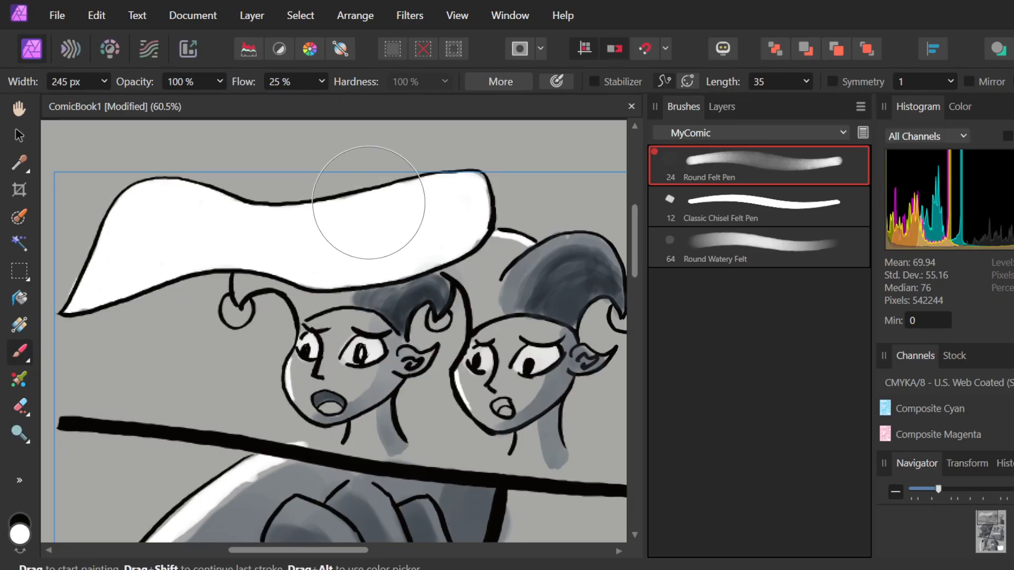
- Add the placeholder art text "fdsfd" inside the white speech bubble in the last panel
scroll(364, 195, down, 3)
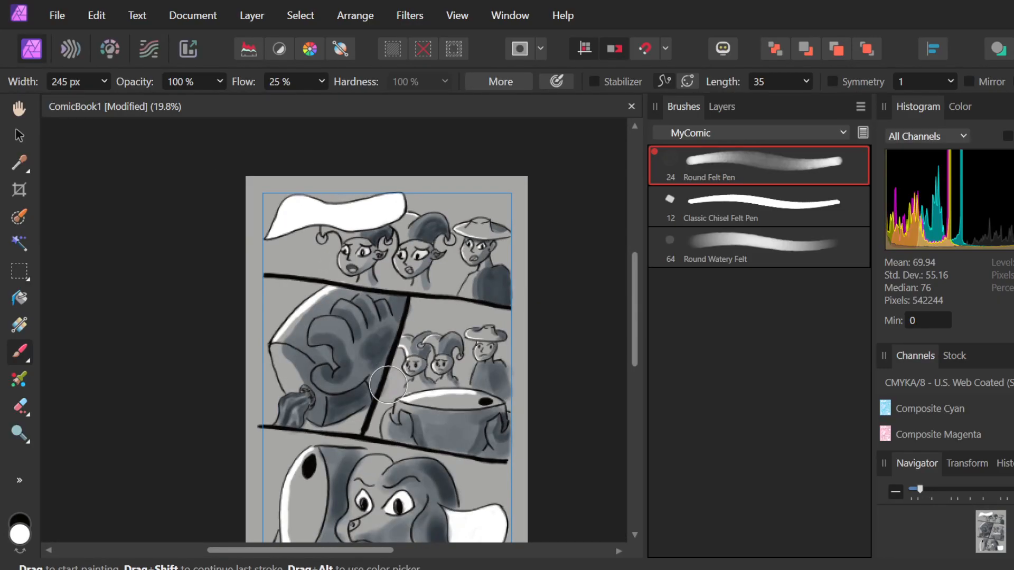
scroll(386, 376, down, 1)
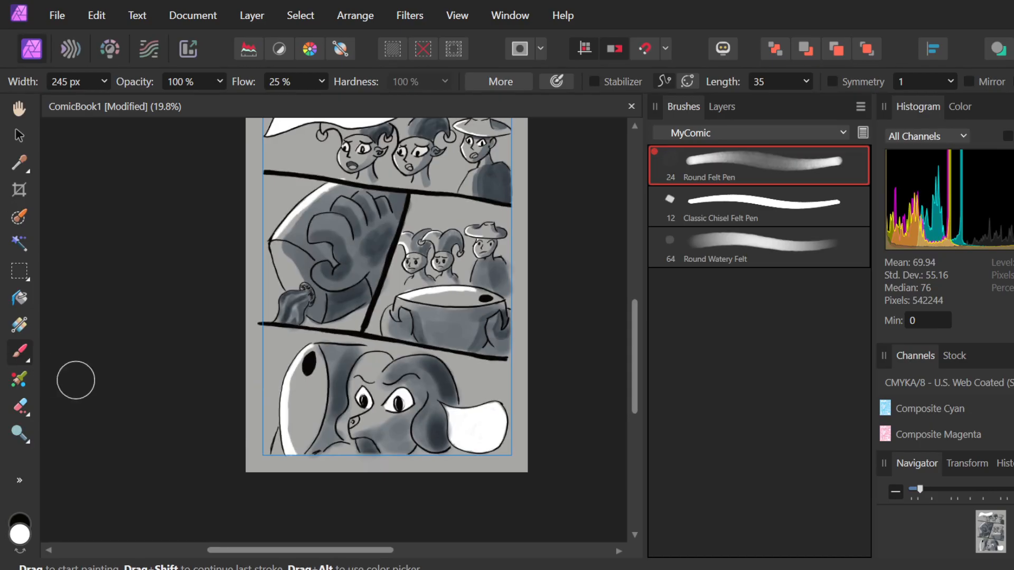
key(t)
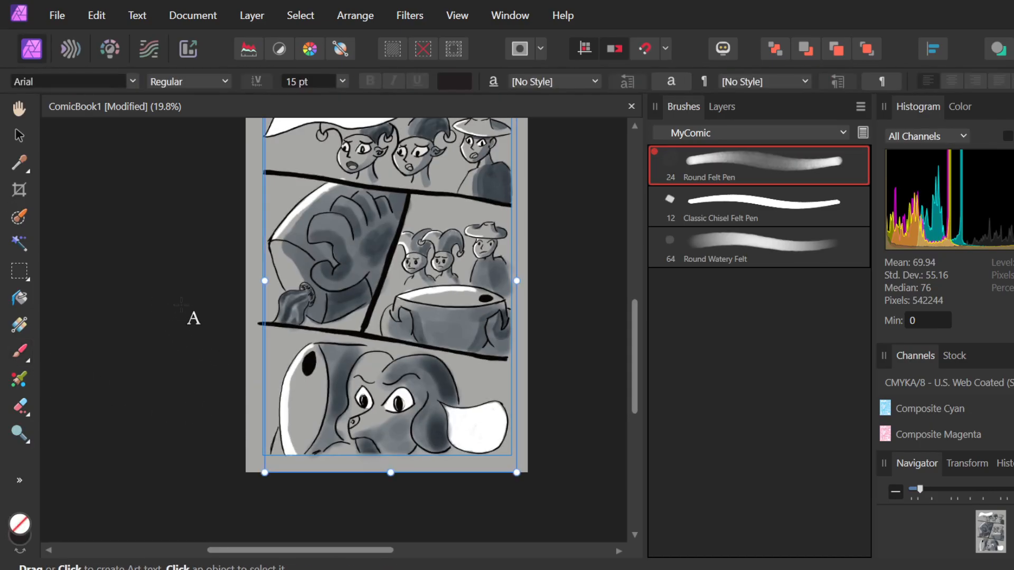
click(460, 422)
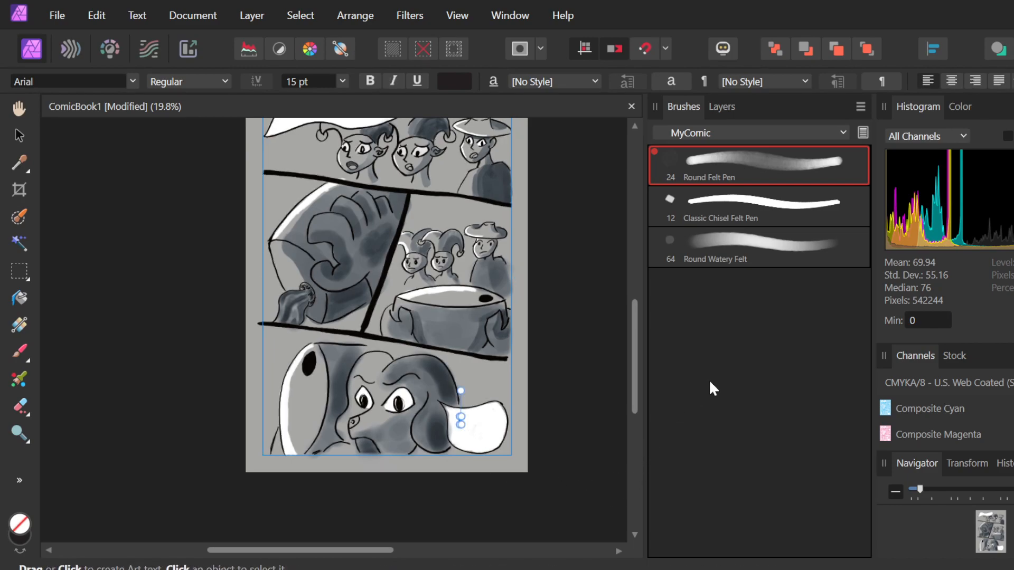
key(Escape)
- Add the placeholder art text "sdsadsv" inside the white speech bubble in the first panel
scroll(568, 306, up, 3)
click(300, 183)
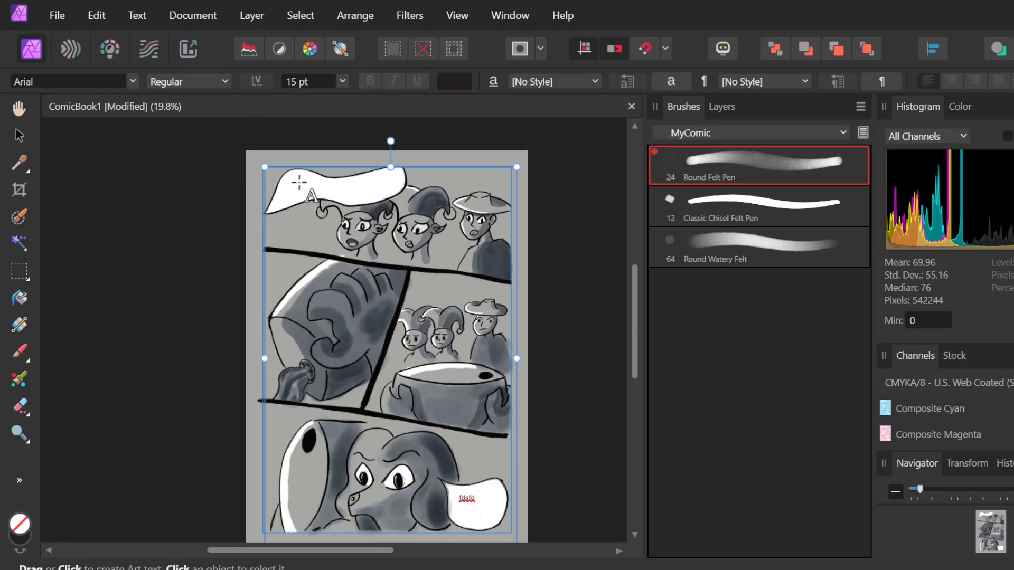
click(299, 179)
text(sdsads)
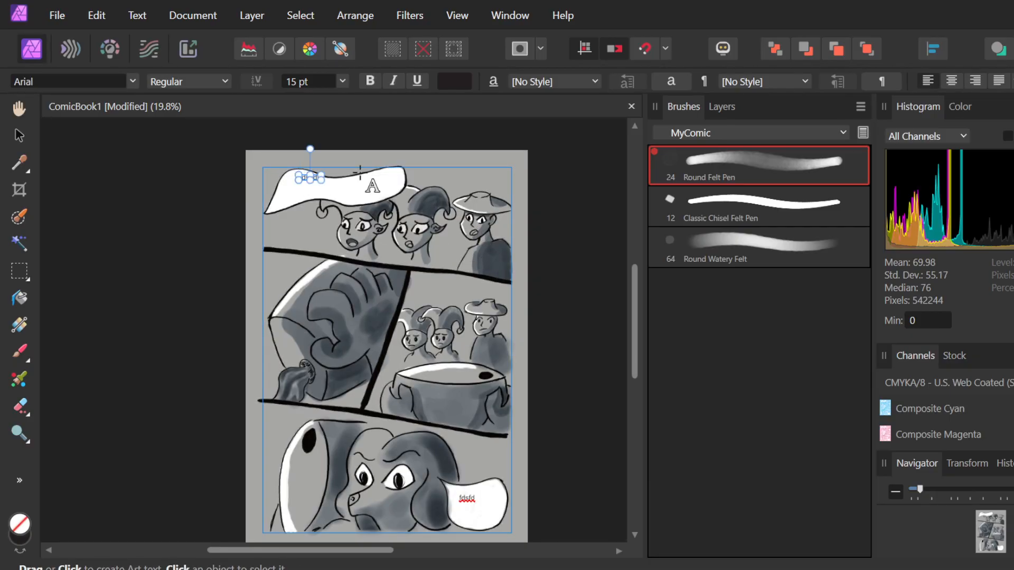
scroll(370, 182, up, 5)
key(Escape)
text(v)
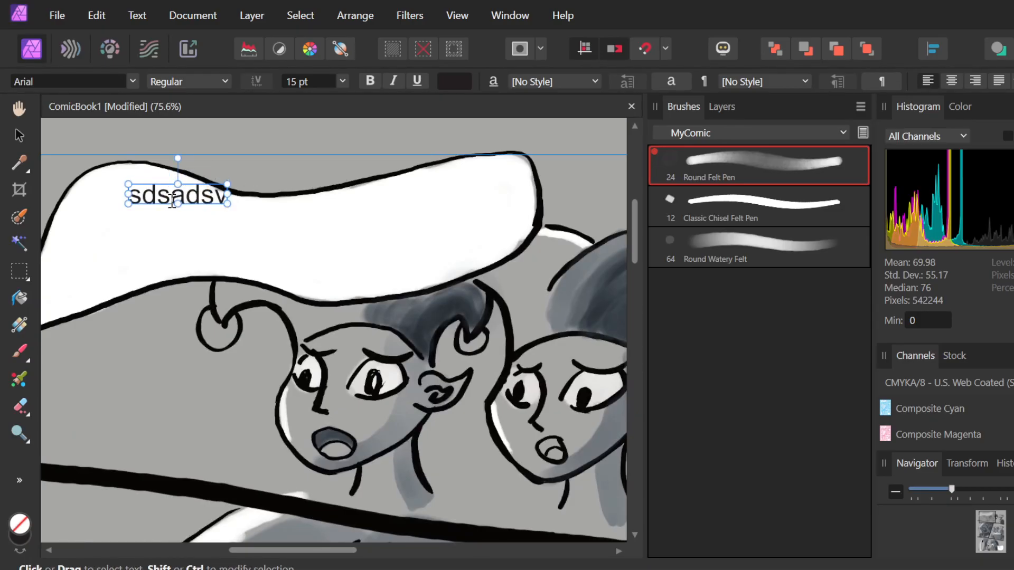
key(Escape)
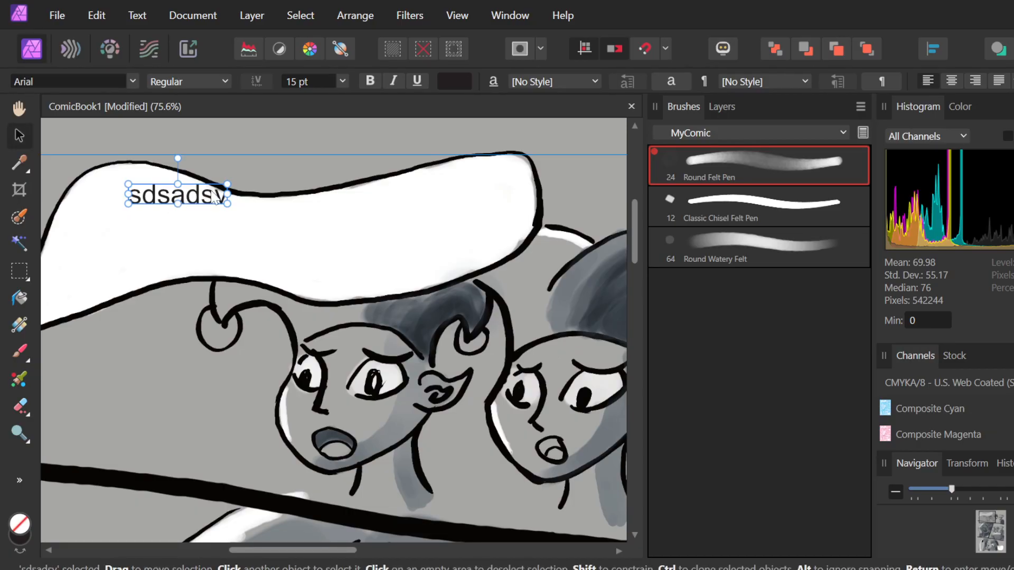
- Show the Book1Page3 sketch layer and move it up so its handwritten dialogue sits just above the first panel's speech bubble
click(717, 110)
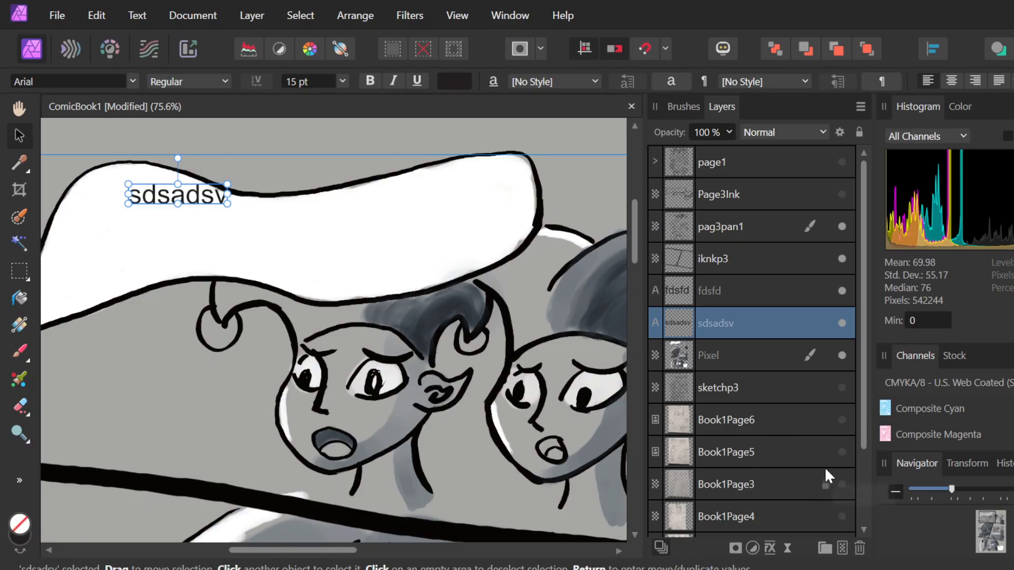
scroll(826, 470, down, 3)
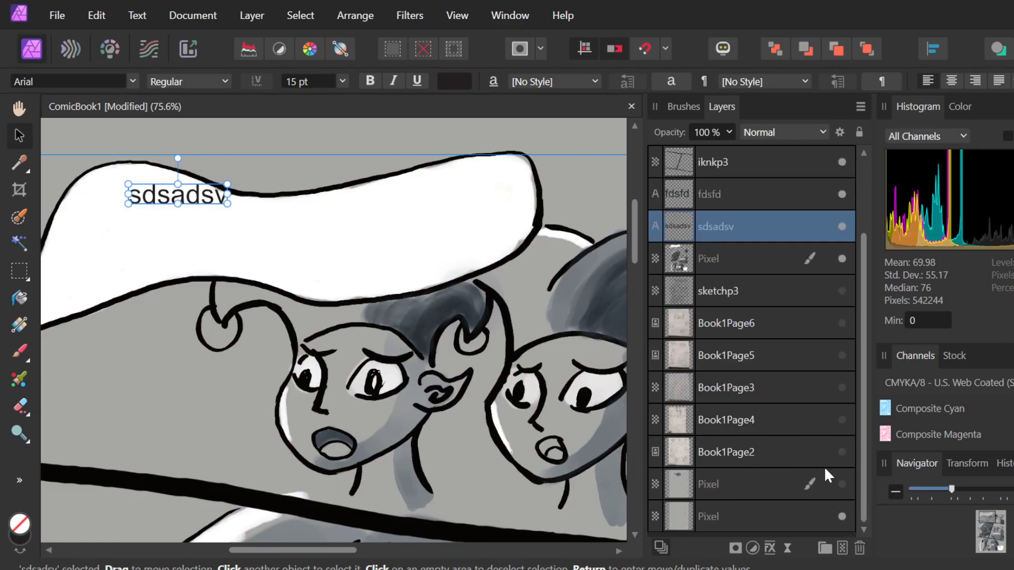
click(841, 387)
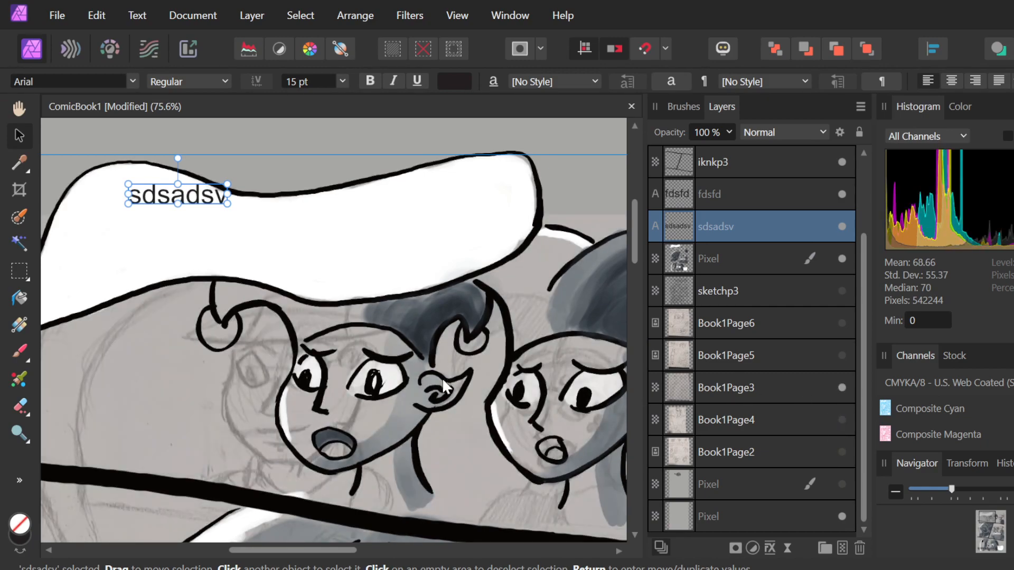
scroll(543, 343, down, 2)
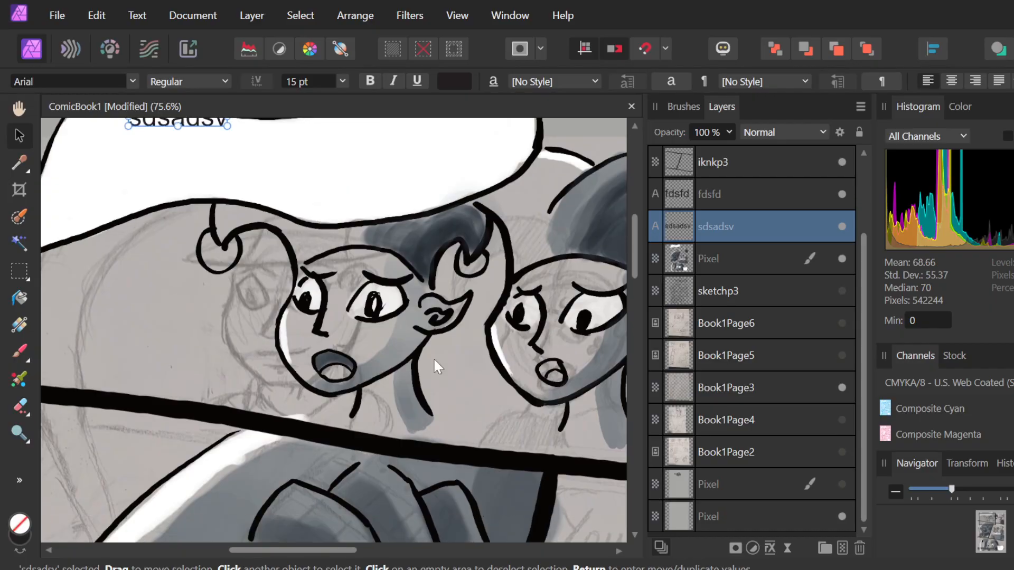
scroll(459, 357, up, 4)
mouse_move(153, 481)
mouse_down()
mouse_move(168, 280)
mouse_move(193, 393)
mouse_up()
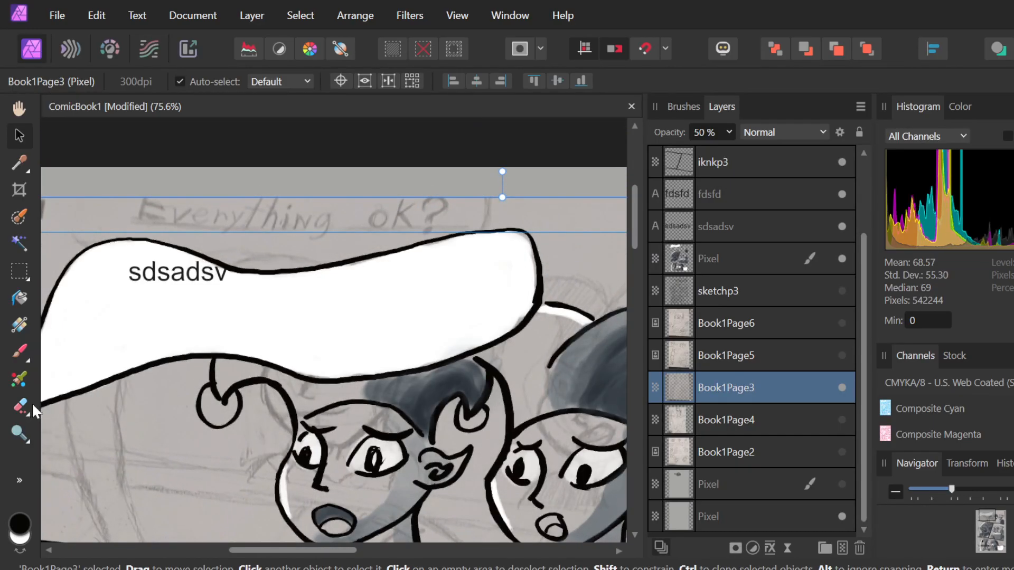
drag(186, 276, 184, 294)
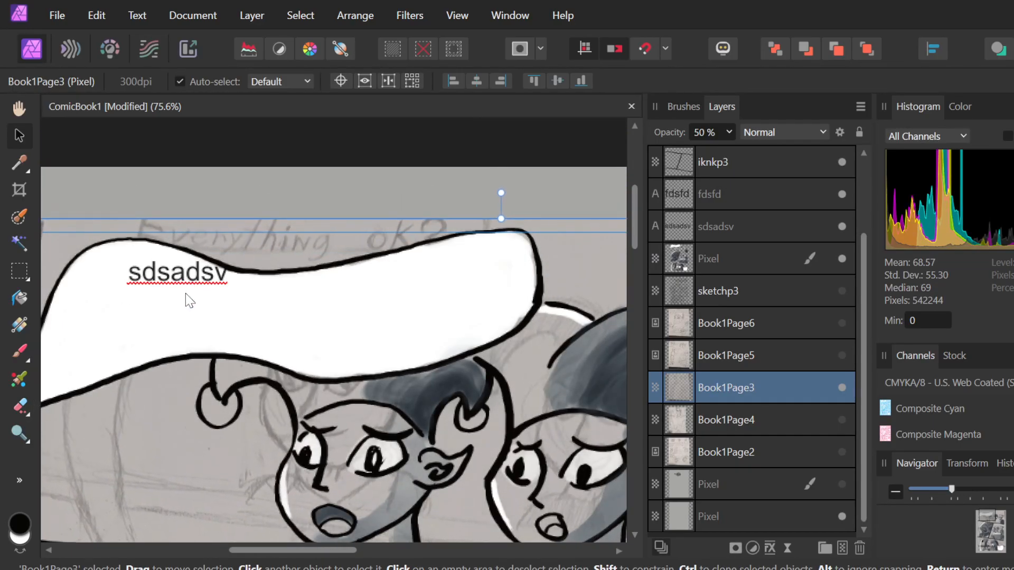
- Lower the placeholder text in the first panel's speech bubble slightly and replace its wording with "Is everything Ok"
click(180, 280)
drag(180, 280, 171, 312)
double_click(171, 312)
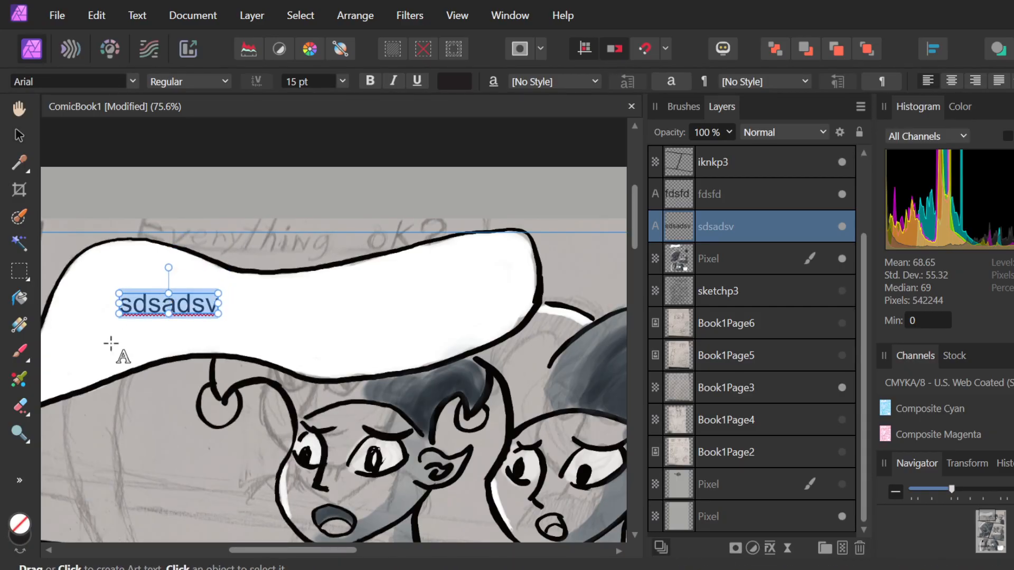
text(Is)
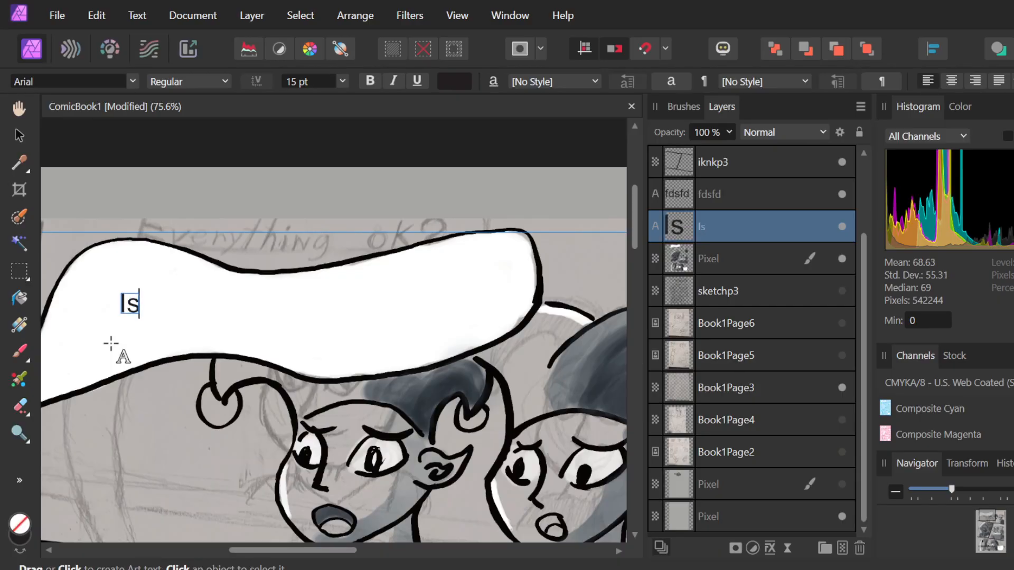
text( ev)
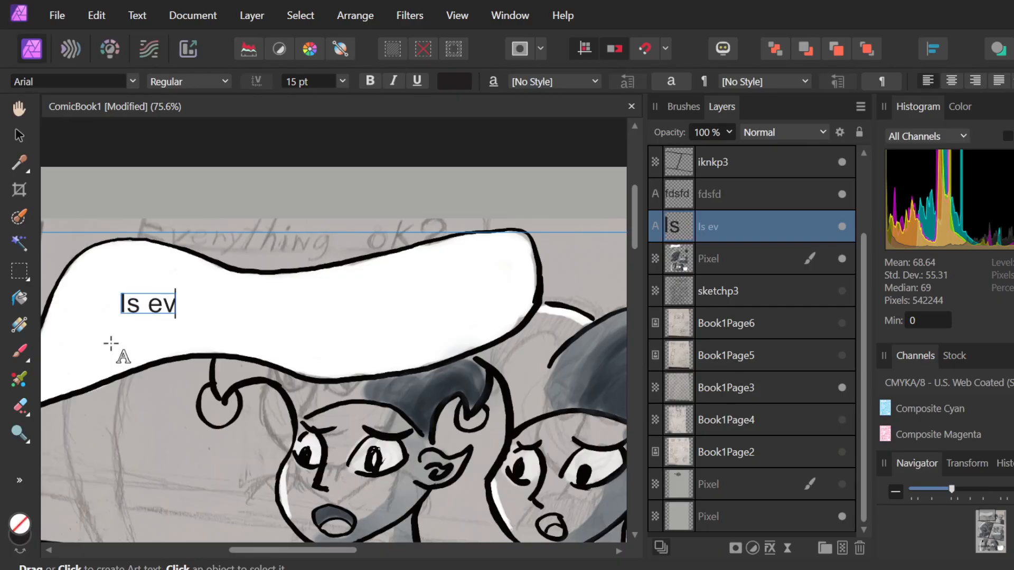
text(eryt)
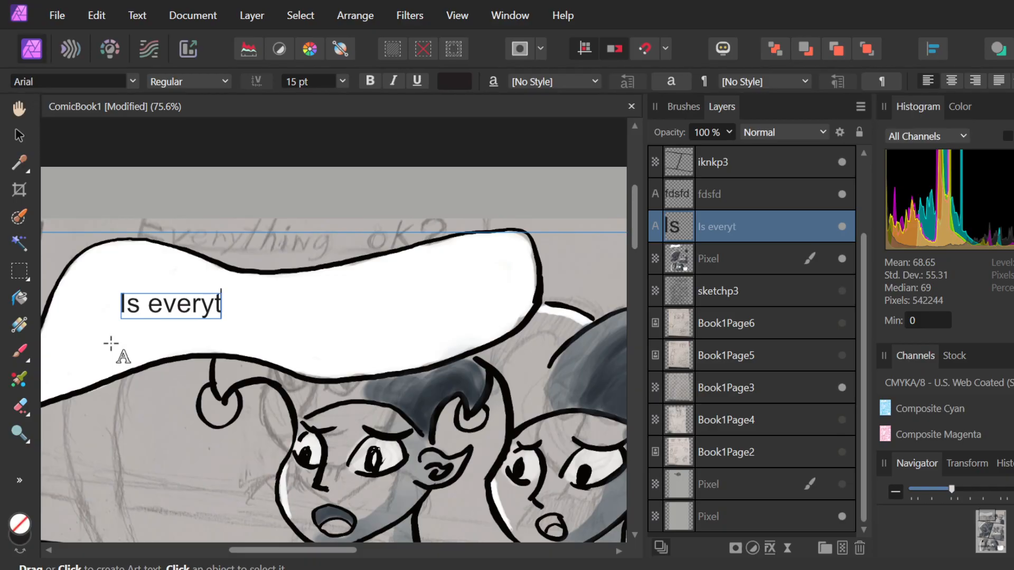
text(hing)
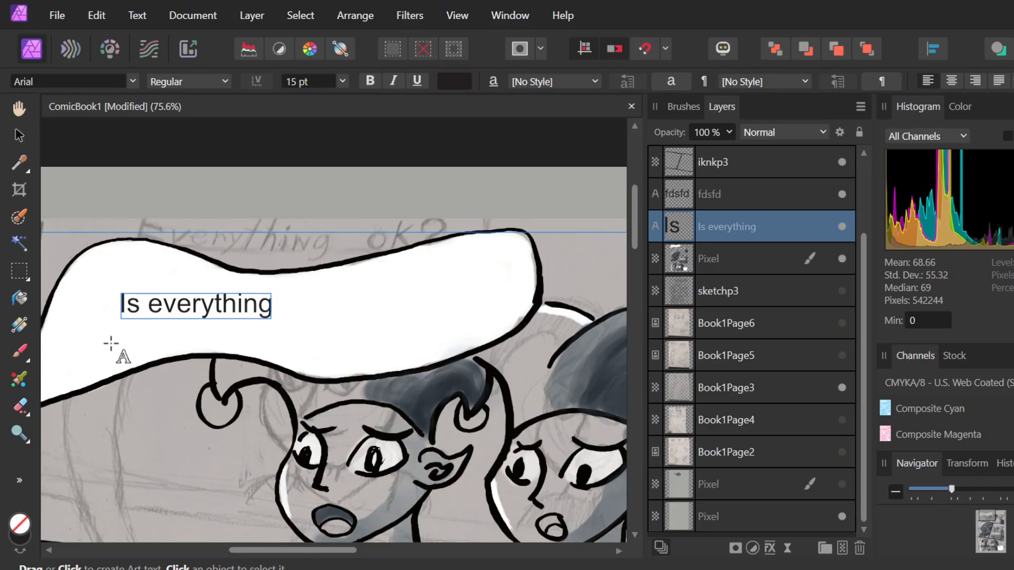
text( Ok)
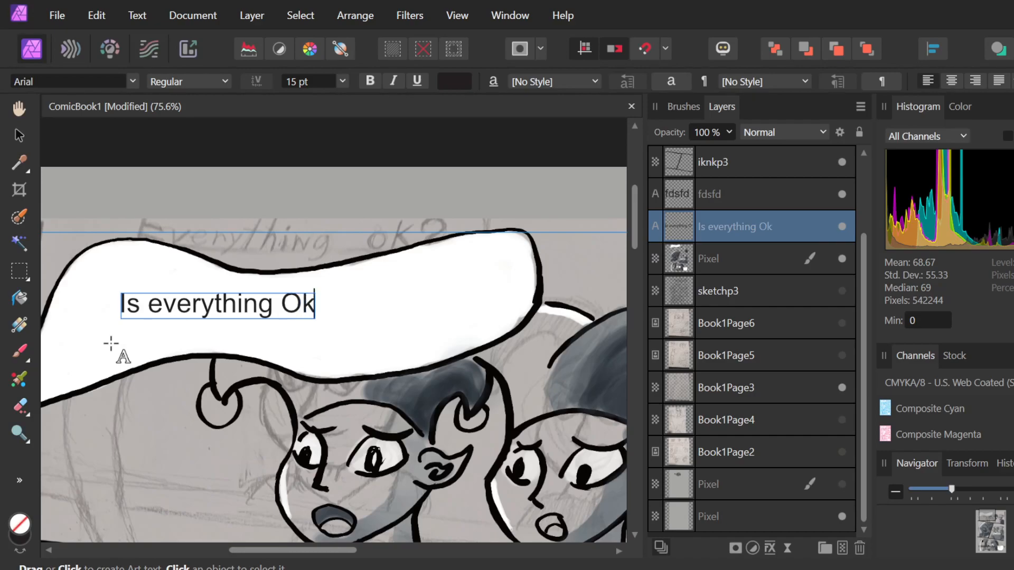
key(Escape)
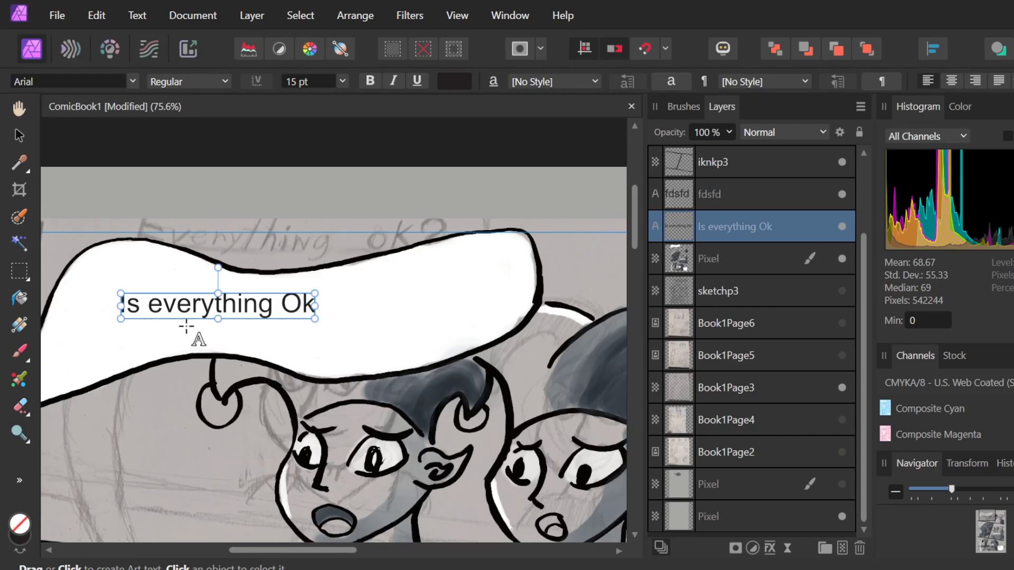
- Move the "Is everything Ok" text toward the middle of the first panel's speech bubble
key(b)
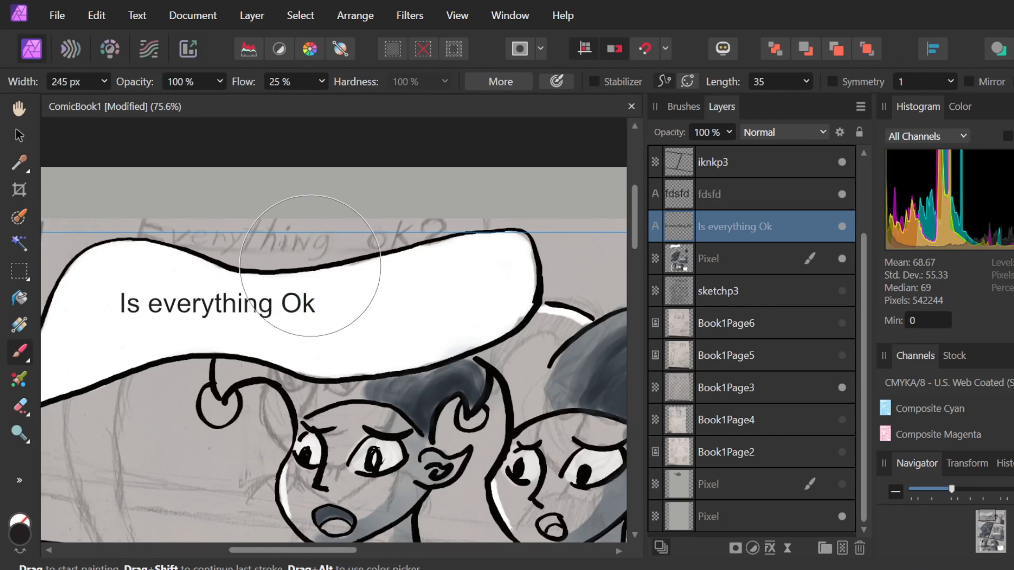
key(v)
drag(272, 318, 327, 326)
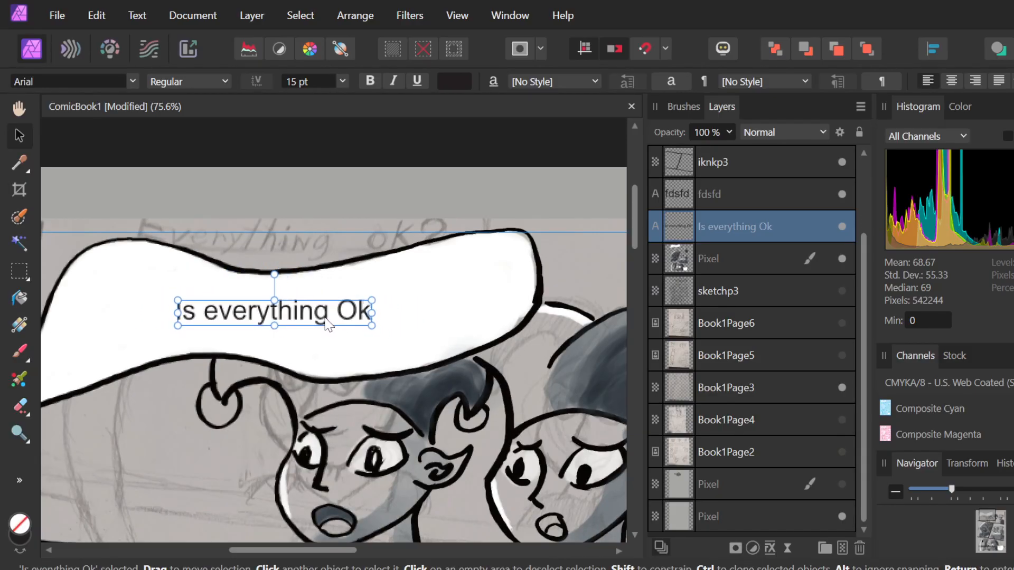
- Move the Book1Page3 sketch layer so its handwritten dialogue sits beside the last panel's speech bubble
scroll(327, 326, down, 5)
scroll(404, 391, down, 10)
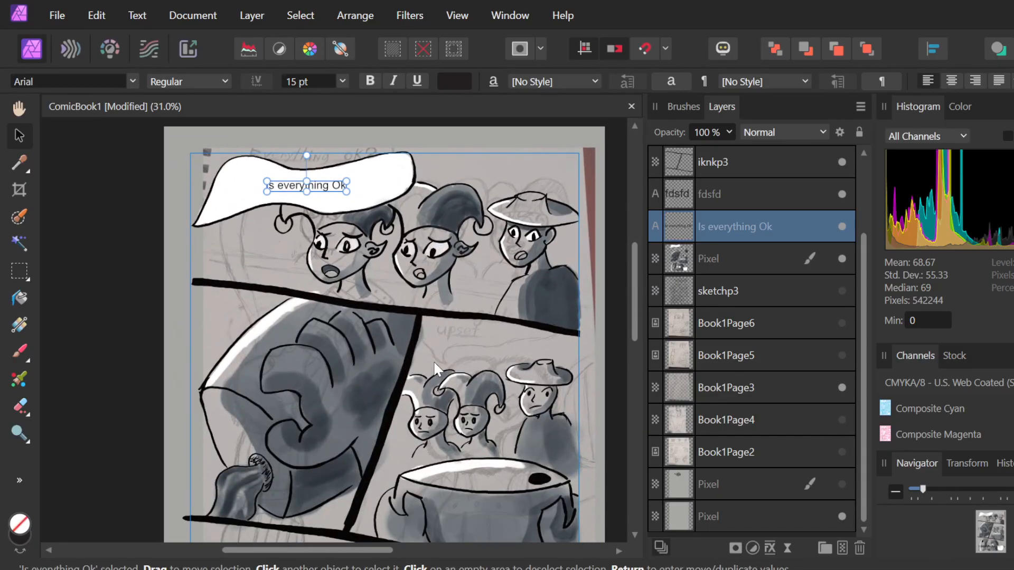
mouse_move(536, 321)
mouse_down()
mouse_move(524, 382)
mouse_move(453, 517)
mouse_move(406, 533)
mouse_move(423, 528)
mouse_move(484, 334)
mouse_move(496, 140)
mouse_move(446, 374)
mouse_move(373, 500)
mouse_move(393, 510)
mouse_move(436, 423)
mouse_move(462, 566)
mouse_move(480, 276)
mouse_up()
scroll(470, 201, up, 2)
scroll(485, 297, up, 4)
scroll(478, 279, up, 2)
scroll(475, 282, up, 3)
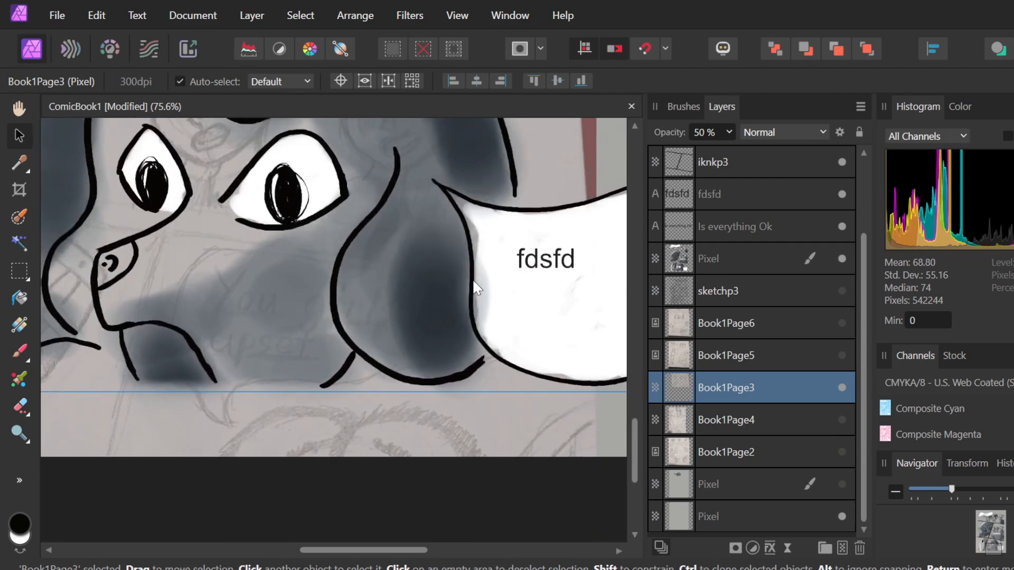
scroll(477, 288, right, 5)
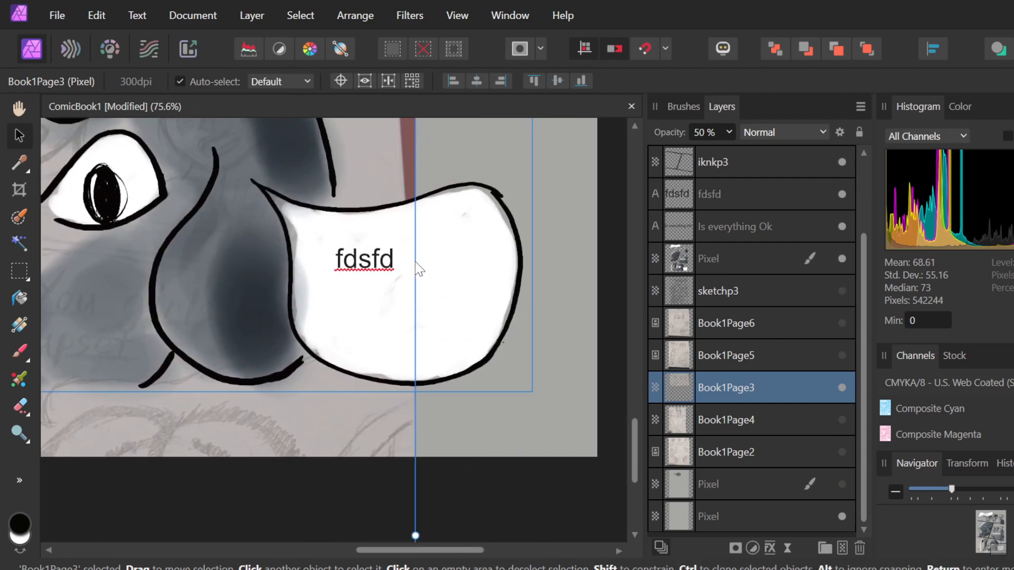
- Replace the placeholder text in the last panel's speech bubble with "You look", using a lowercase l
click(349, 267)
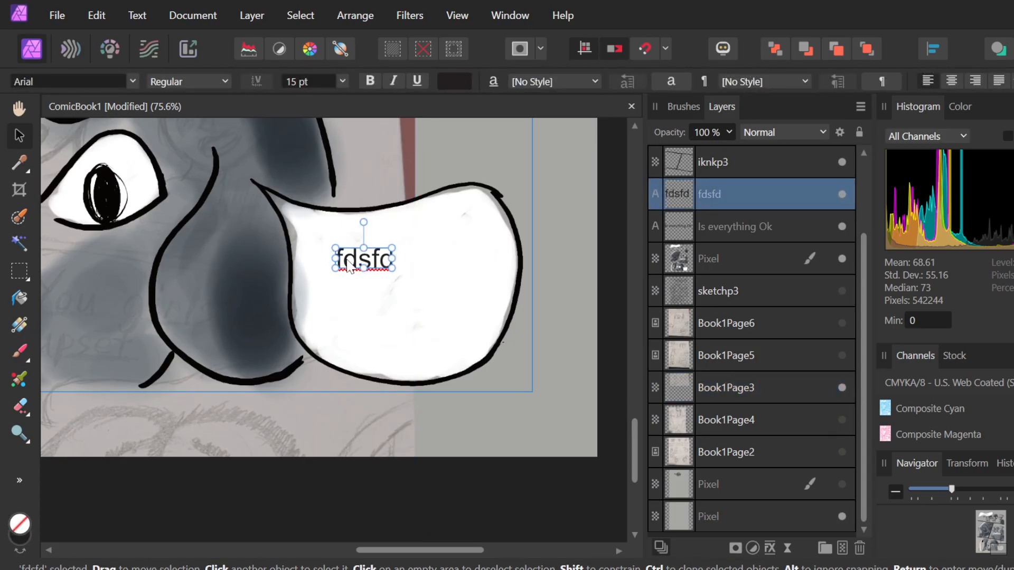
double_click(348, 264)
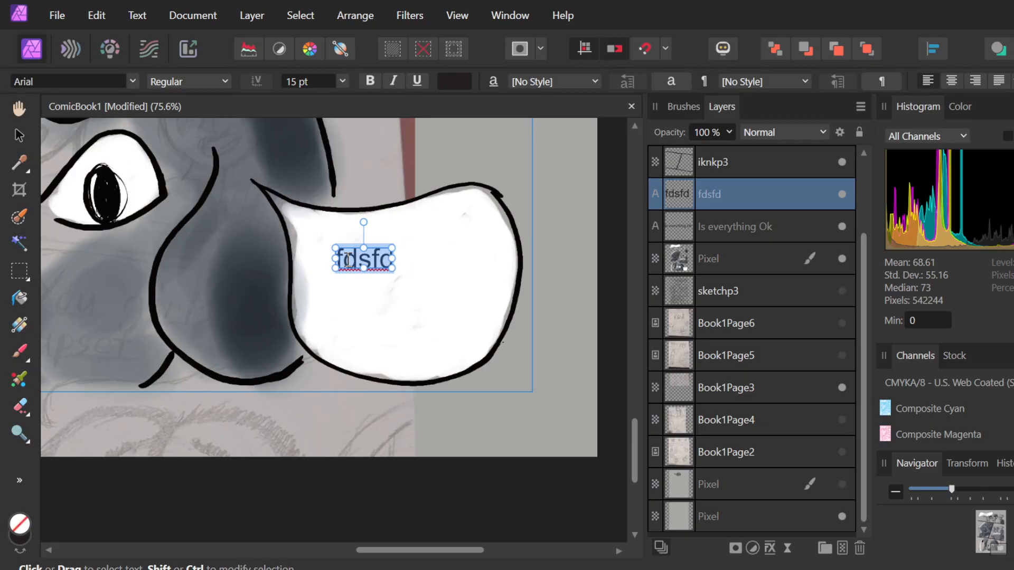
text(You)
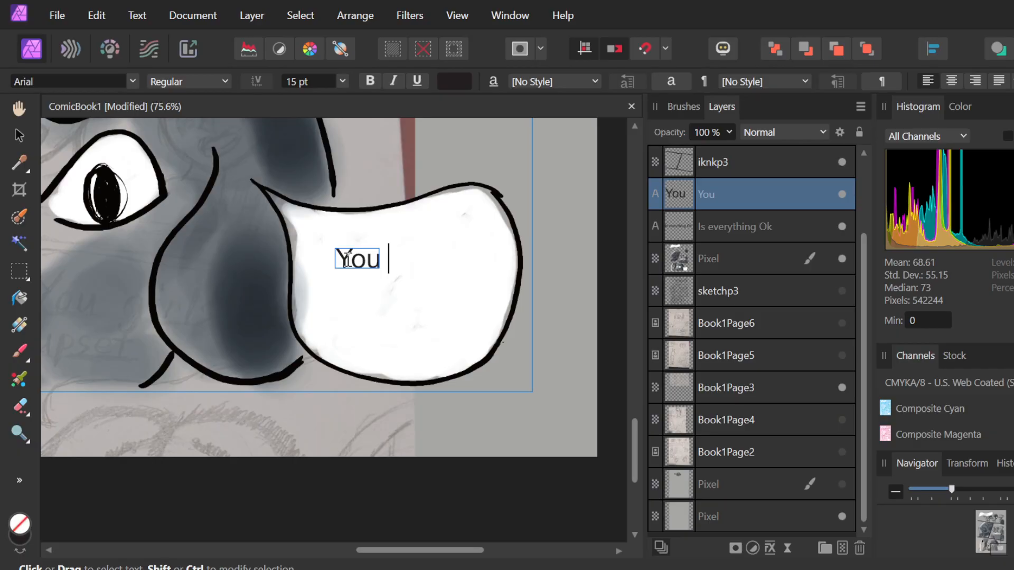
text( Look)
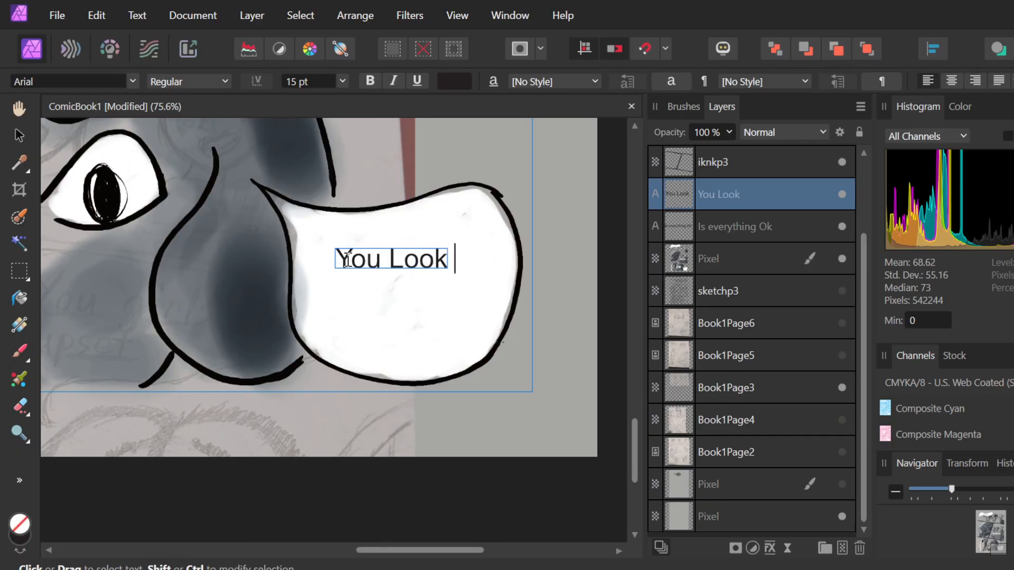
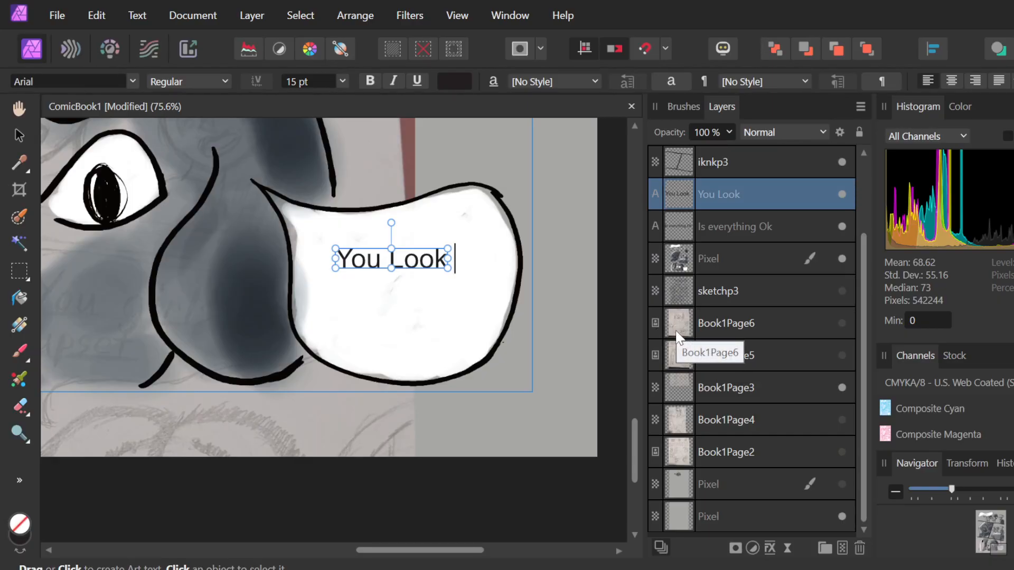
key(BackSpace)
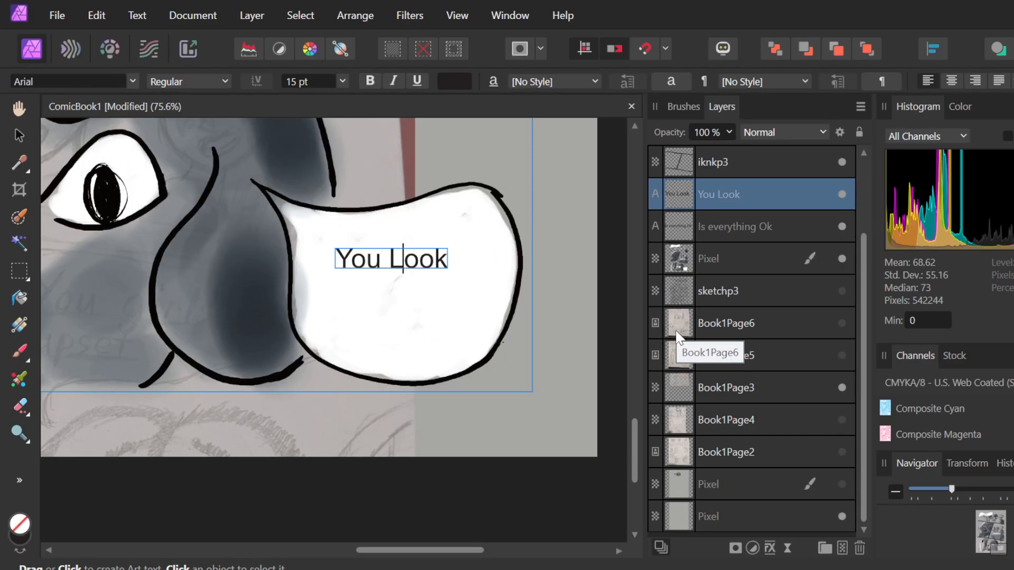
key(BackSpace)
text(l)
key(Right)
key(Right)
key(Right)
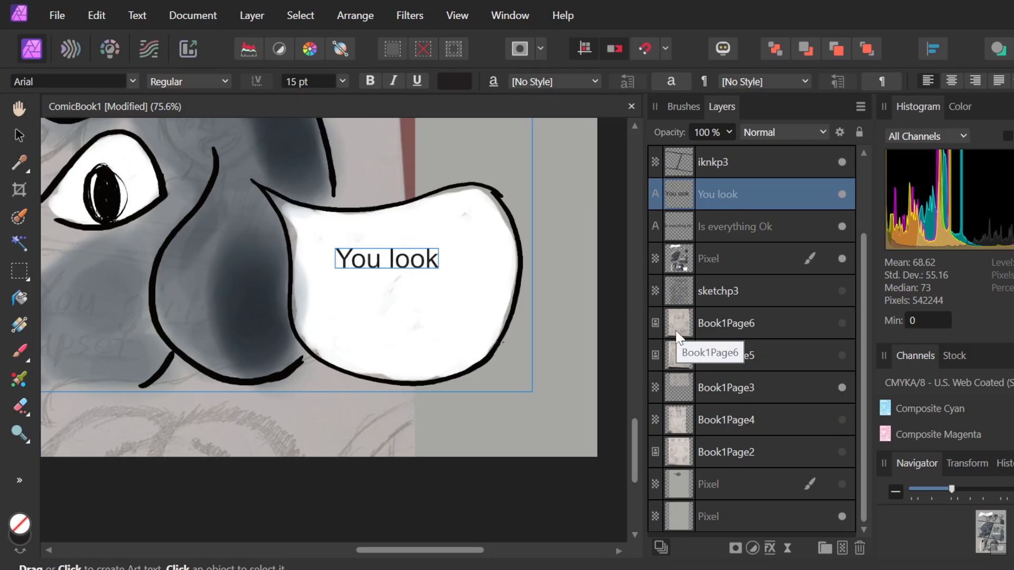
- Continue the last bubble's text with "like a puppy just died"
text(lik)
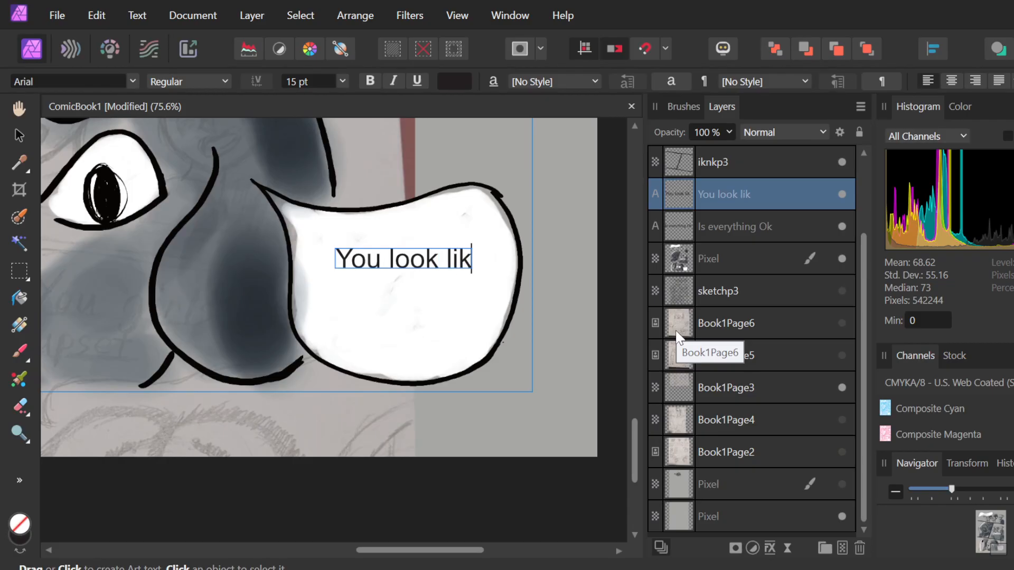
text(e a )
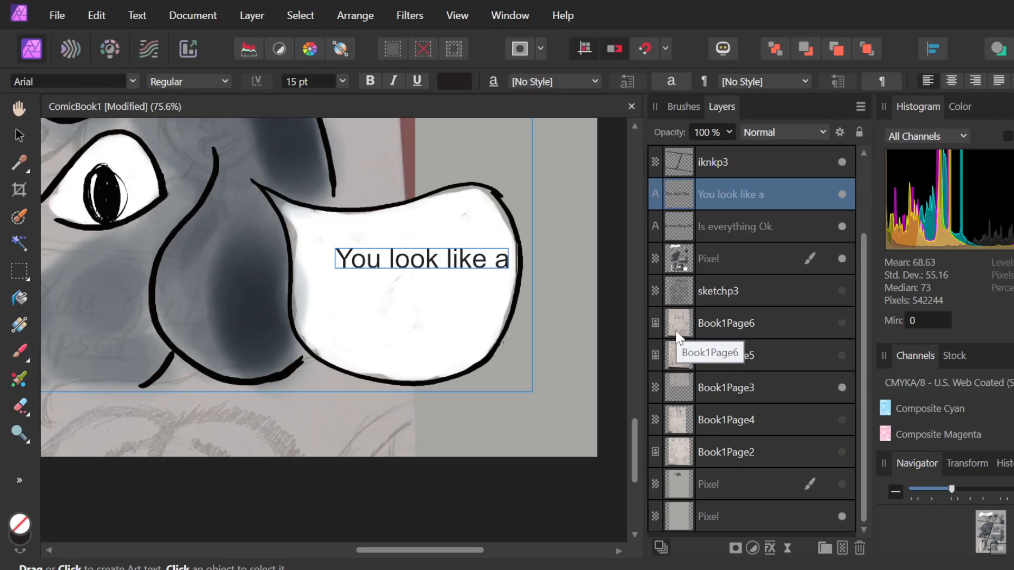
text(p)
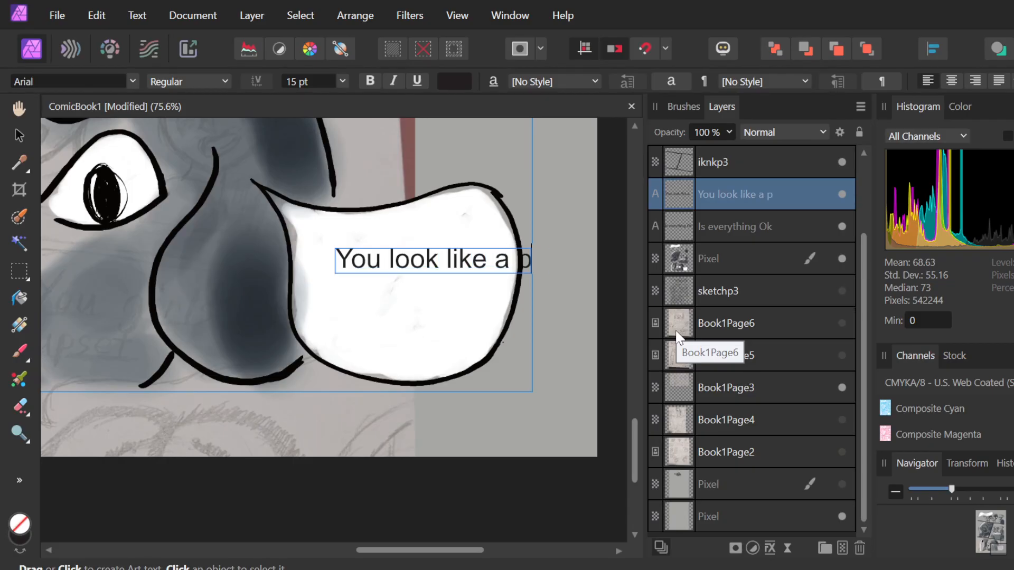
text(uppy)
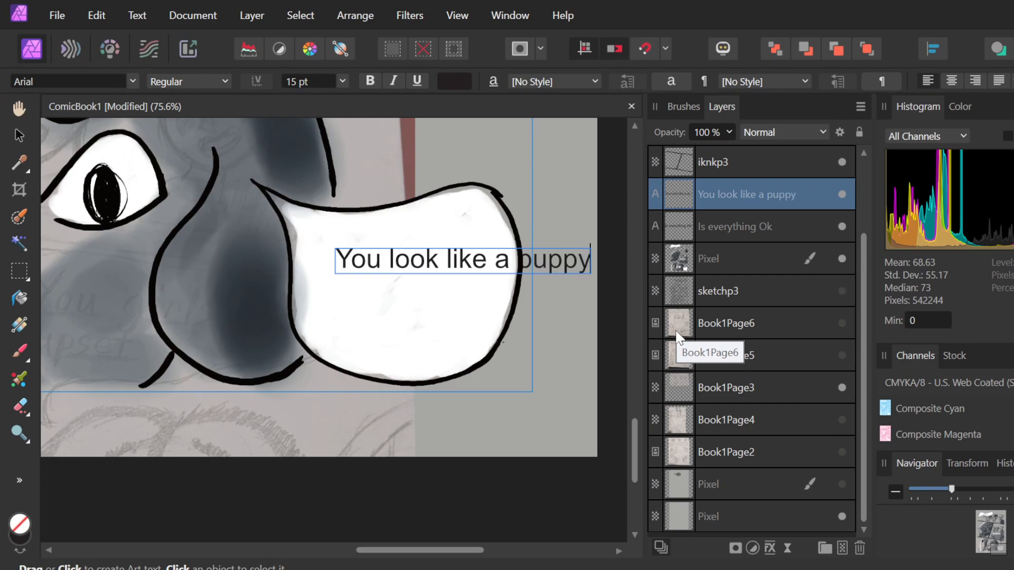
text( just)
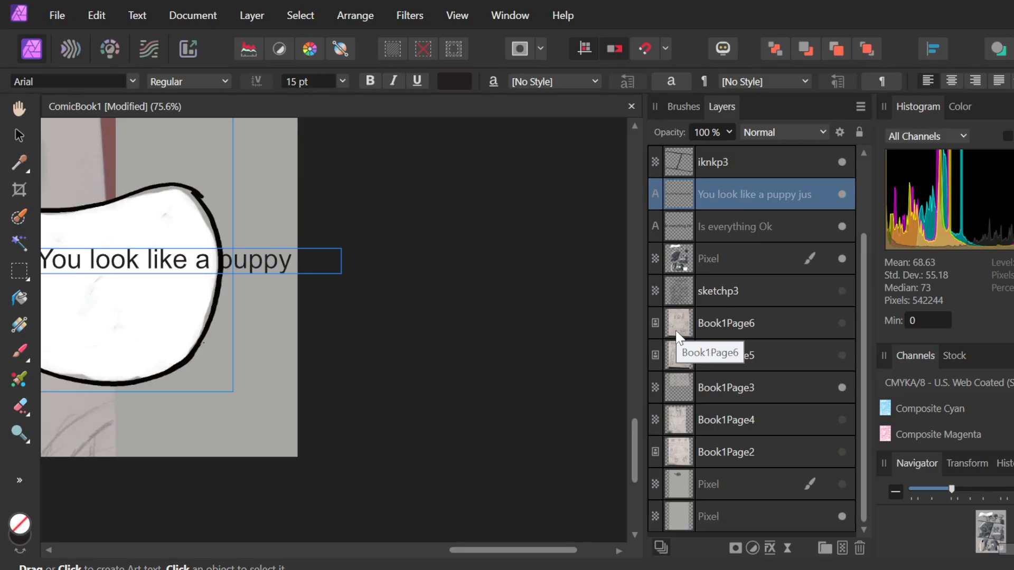
text( died)
key(Escape)
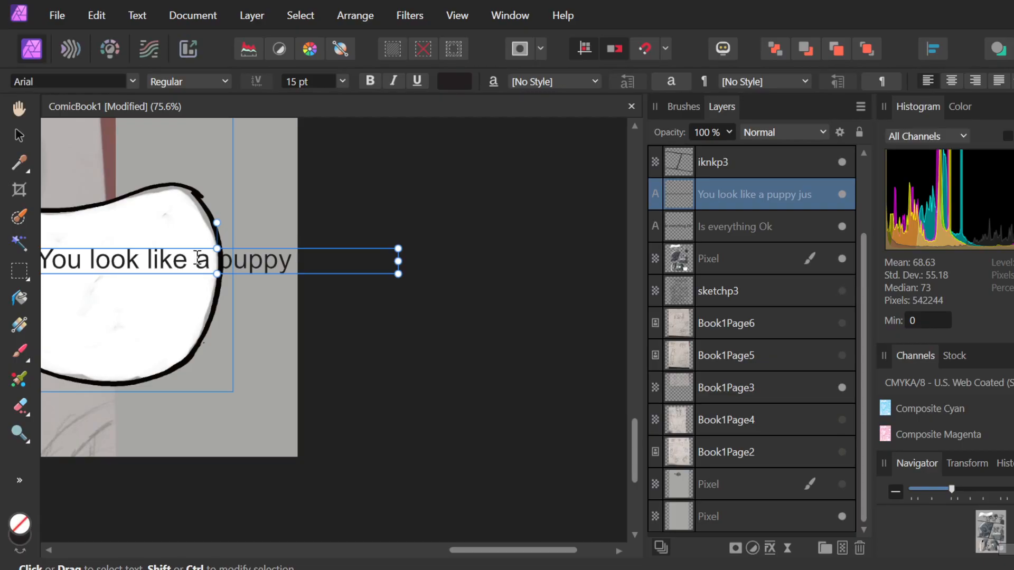
- Replace the word "a" before "puppy" in the last bubble's text with "you watched"
drag(197, 259, 206, 259)
text(you wa)
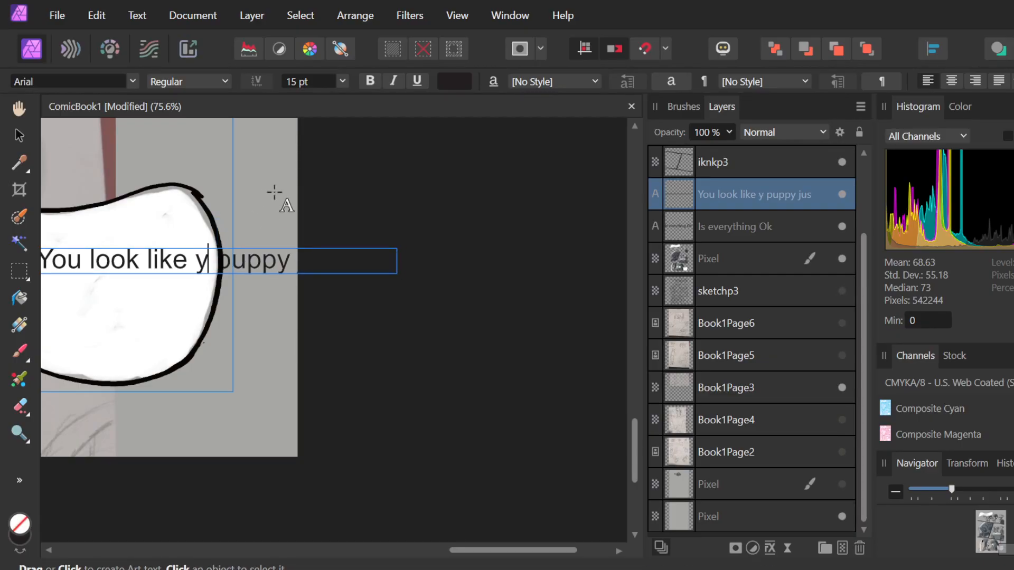
text(t)
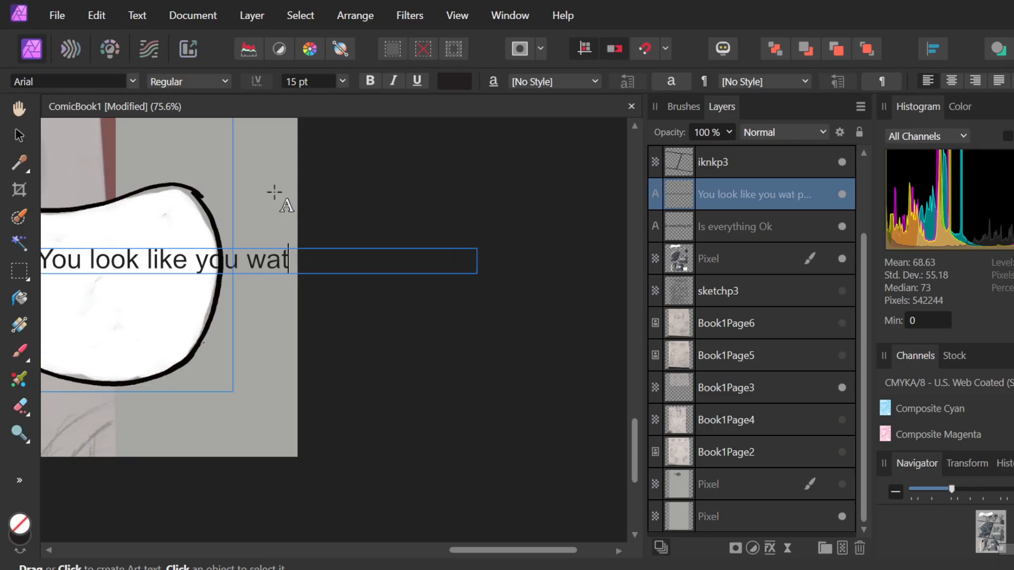
text(ched)
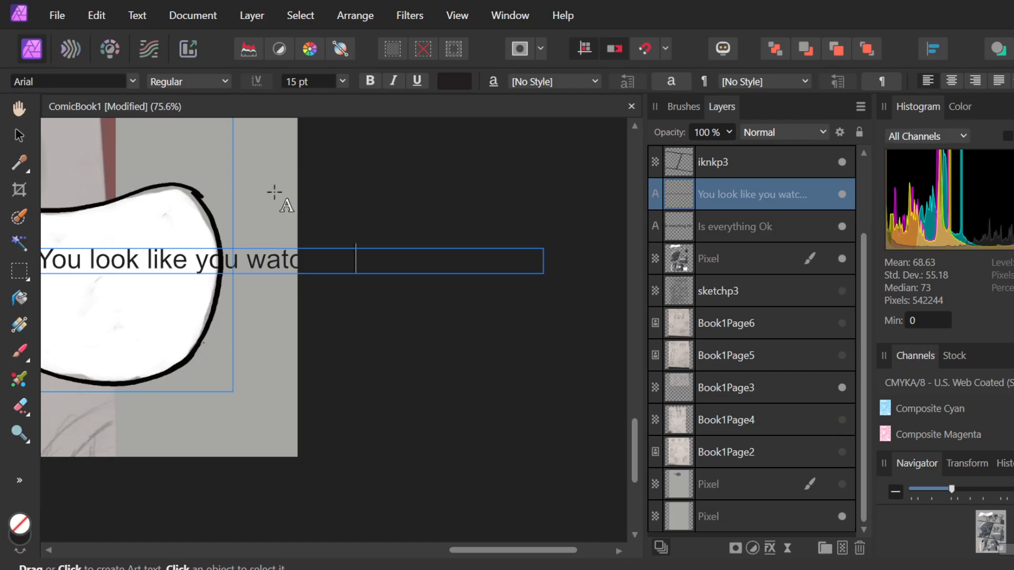
key(Escape)
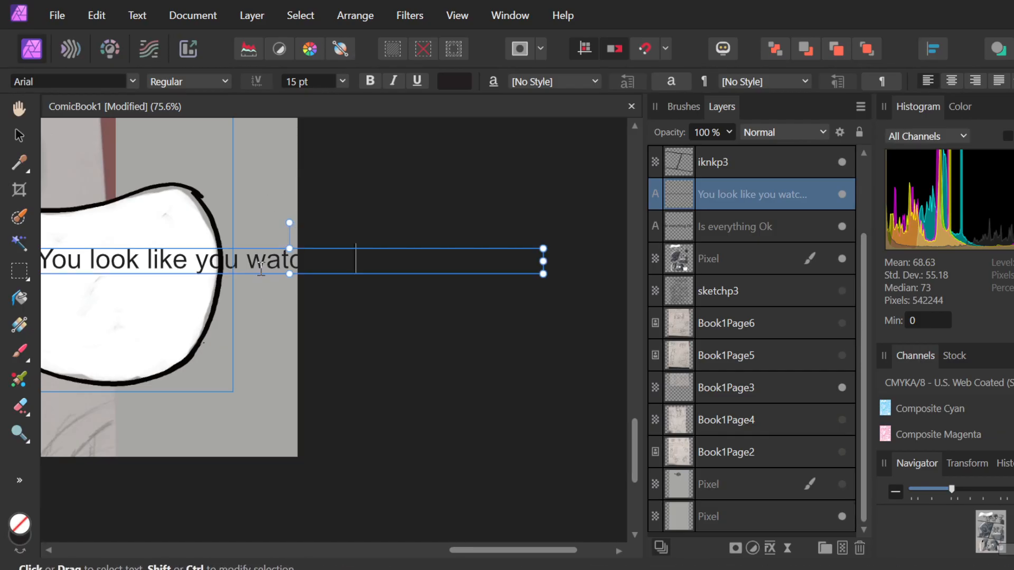
- Break the last bubble's text onto a second line before "watched" and insert "a" before "puppy"
drag(543, 261, 304, 274)
key(ctrl+z)
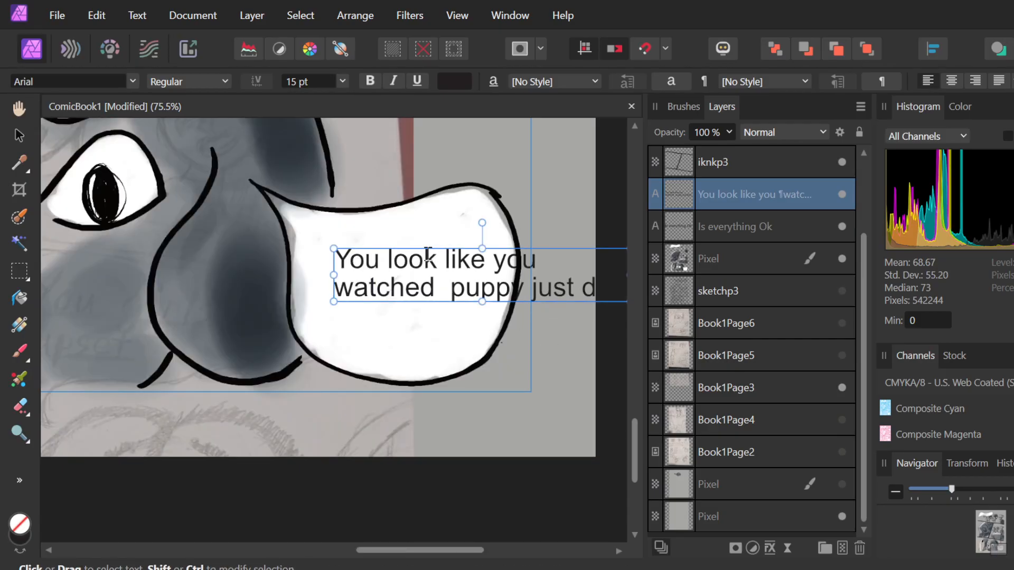
click(531, 292)
click(441, 293)
text(a)
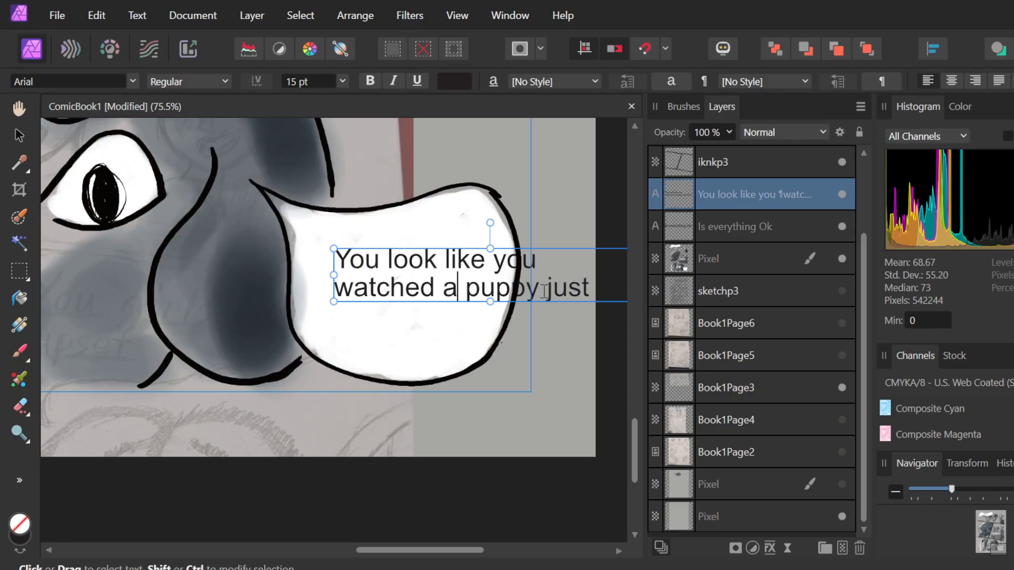
- Start a third line after "puppy" in the last bubble's text and delete the word "just"
click(544, 292)
key(Return)
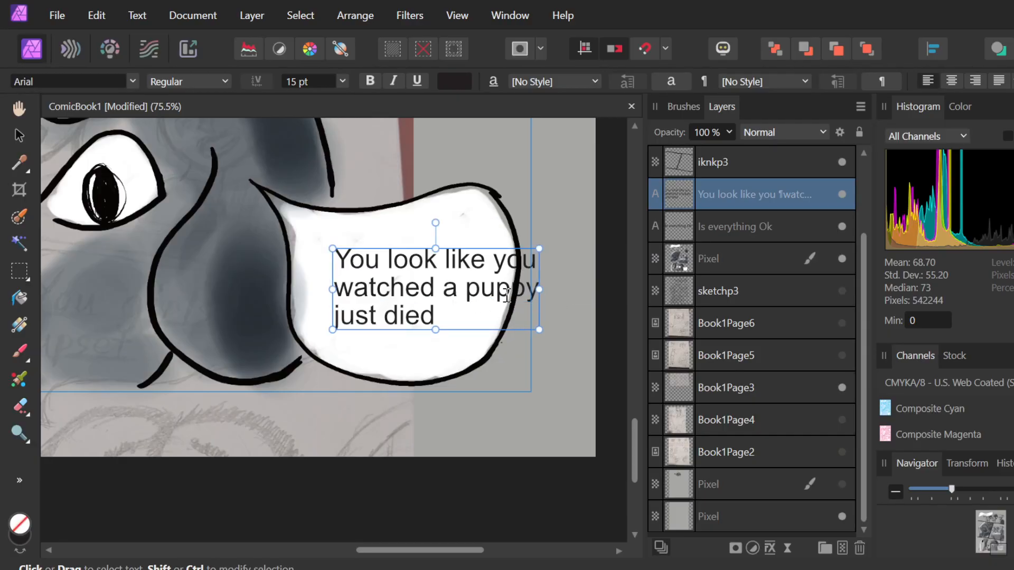
key(Delete)
key(Delete)
key(Delete)
key(Delete)
key(Delete)
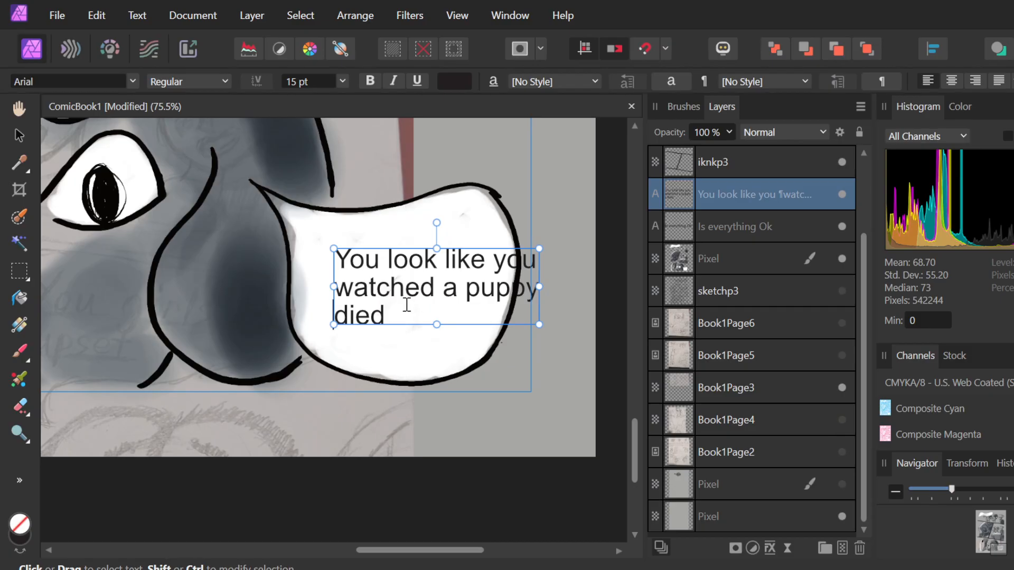
- Change "died" to "die" and move the three-line text block so it fits inside the last panel's speech bubble
click(375, 320)
key(Delete)
key(Escape)
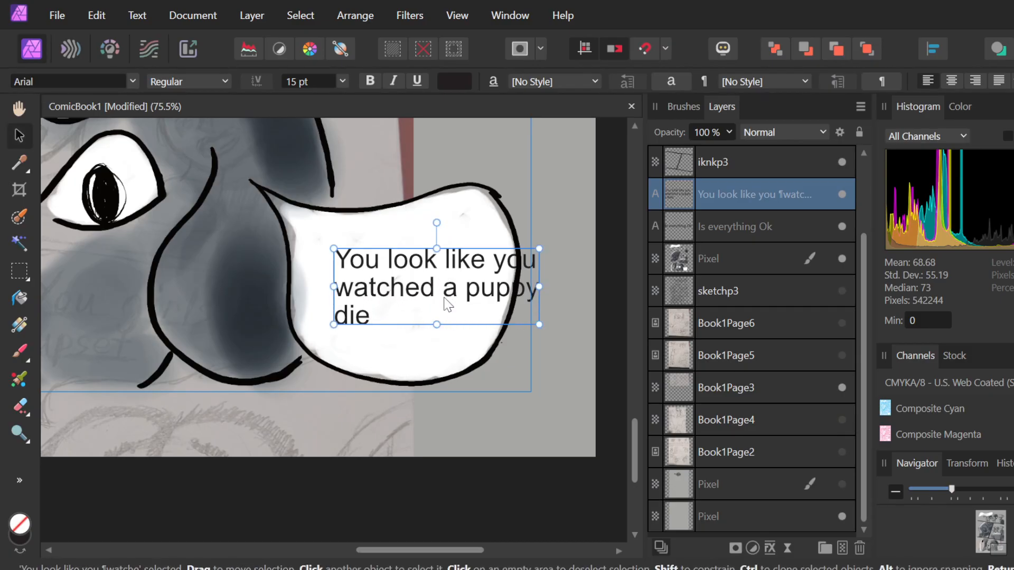
drag(448, 304, 420, 297)
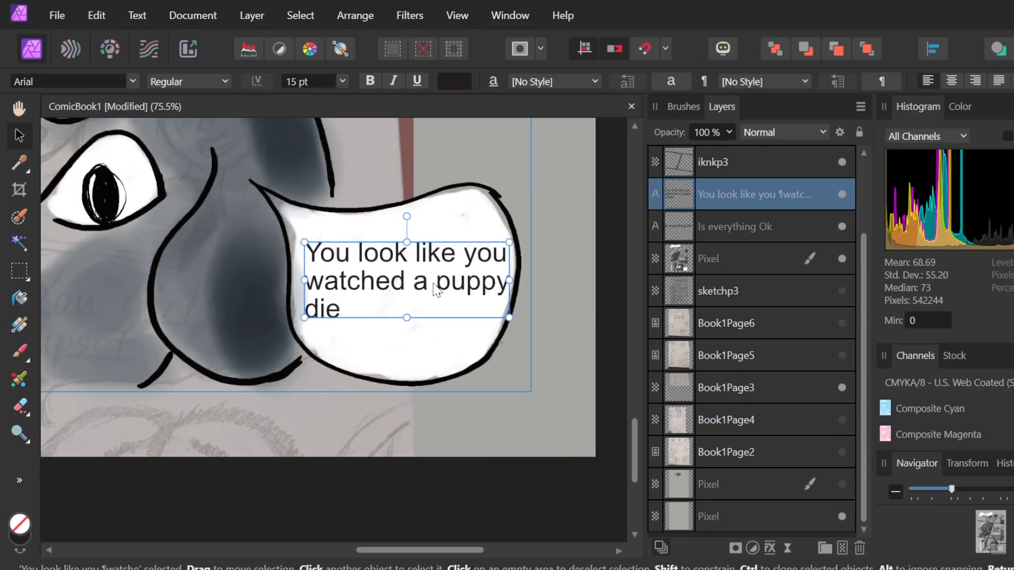
- Rearrange the last bubble's text into four lines, "You look / like you / watched a / puppy die", and center the block within the bubble
double_click(437, 287)
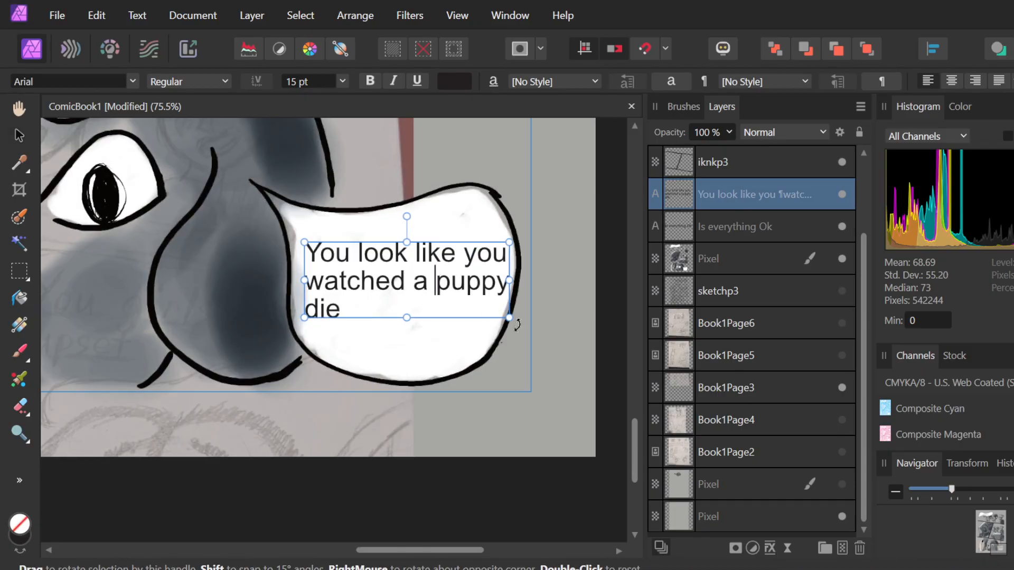
key(Return)
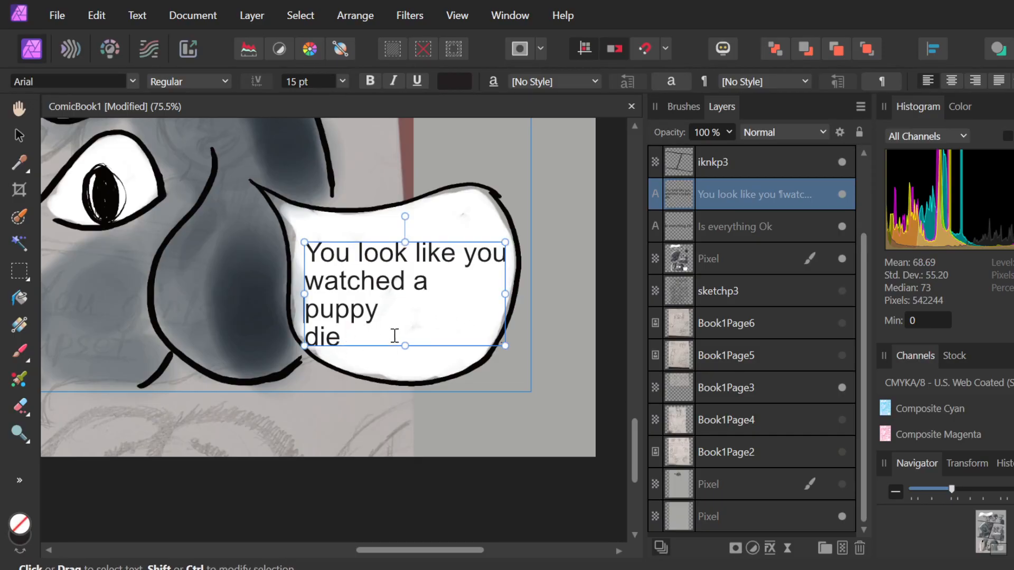
click(407, 312)
key(Delete)
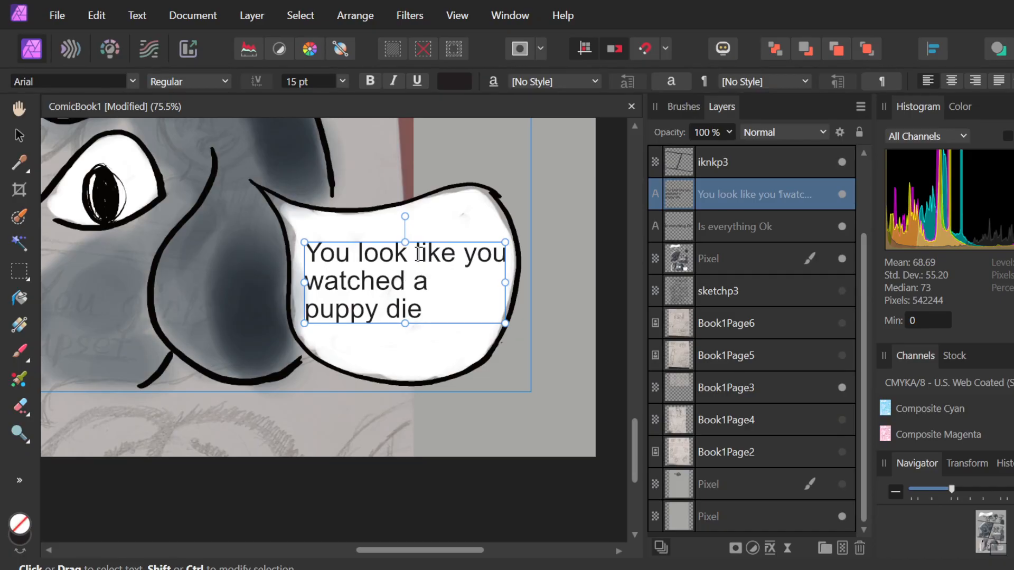
key(Return)
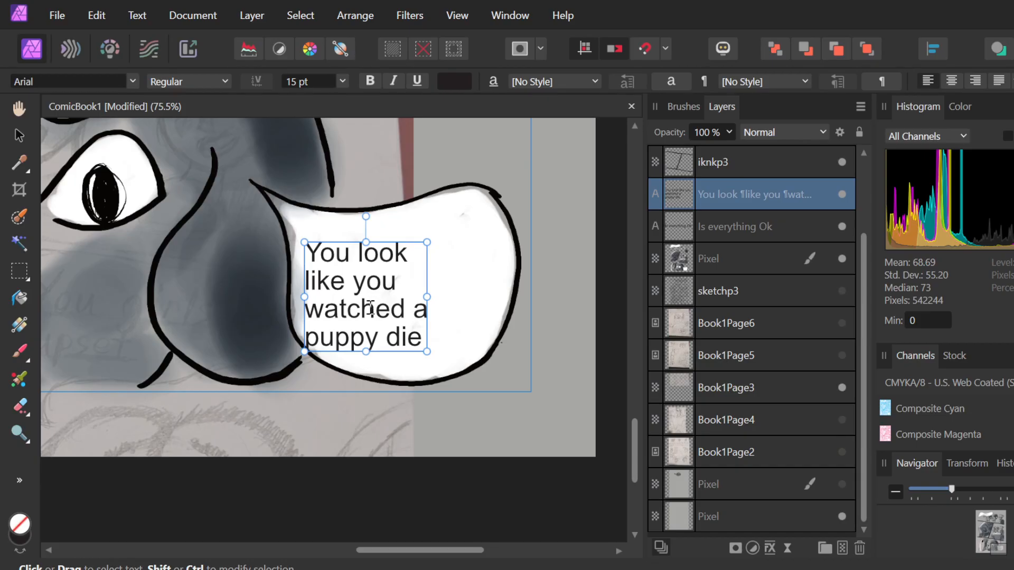
key(Escape)
drag(365, 314, 395, 317)
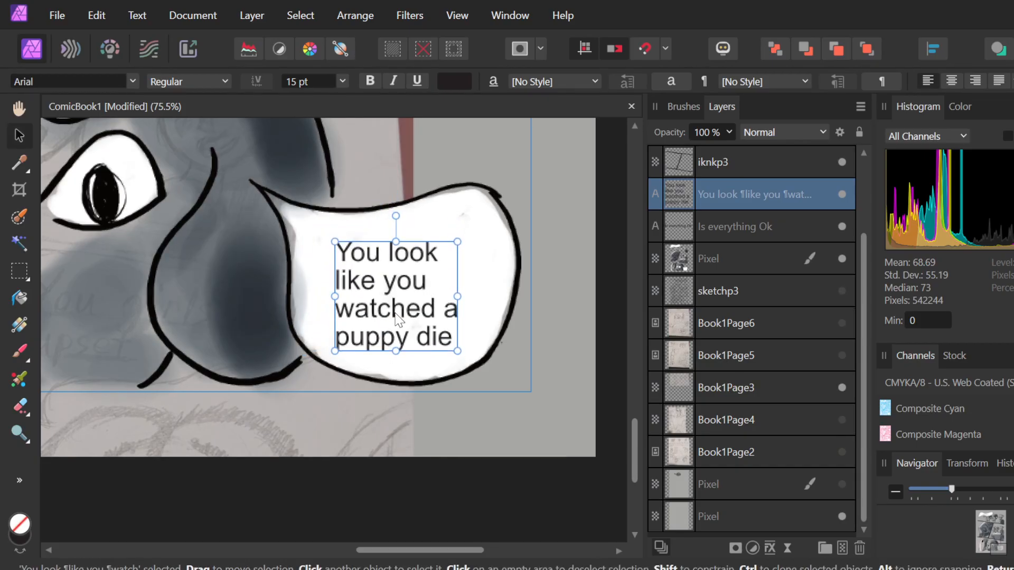
- Paint white over the gray smudges inside the last bubble on the shading Pixel layer with the 245 px brush, undoing strokes that spill past its outline
click(746, 261)
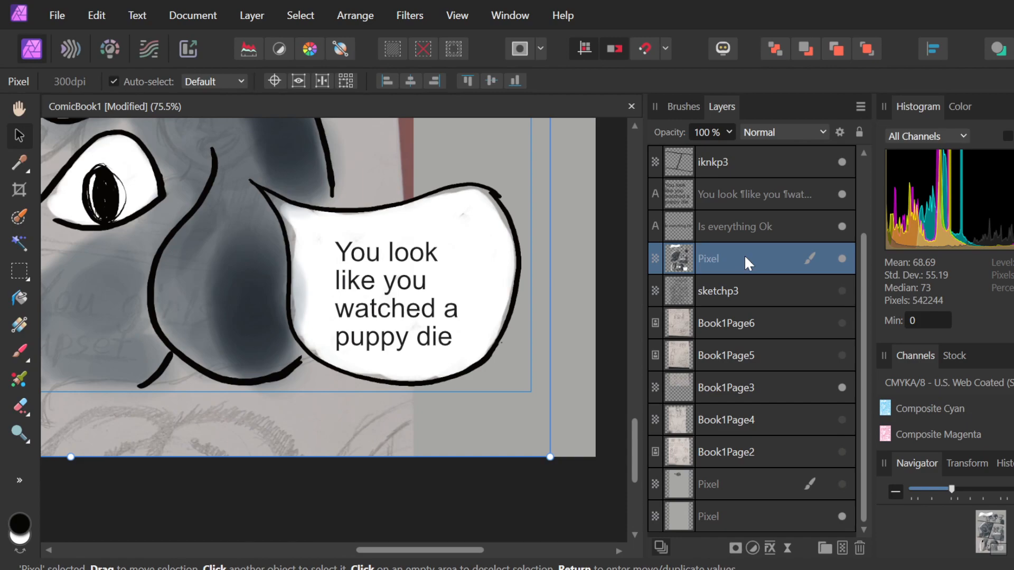
click(344, 288)
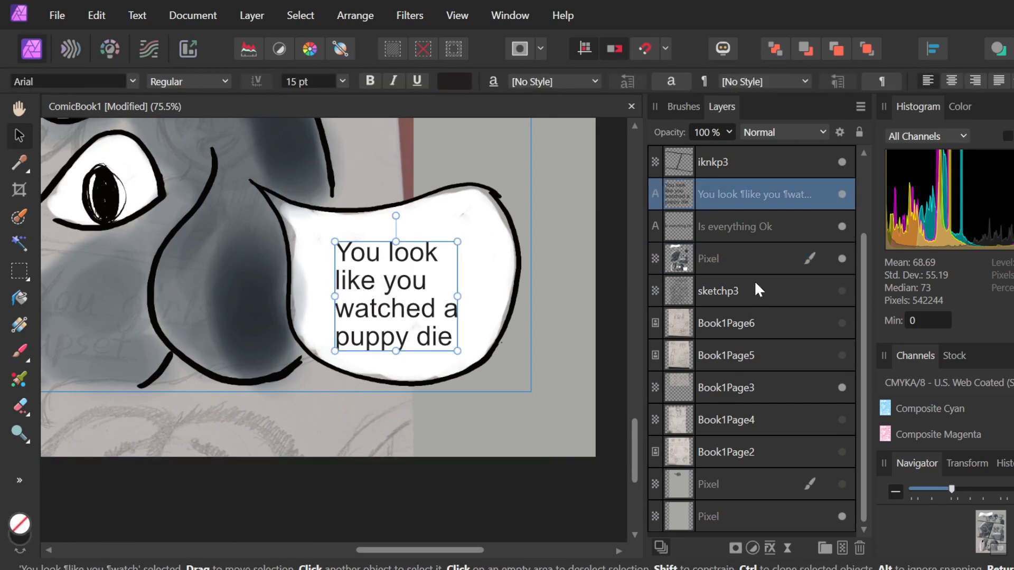
click(316, 290)
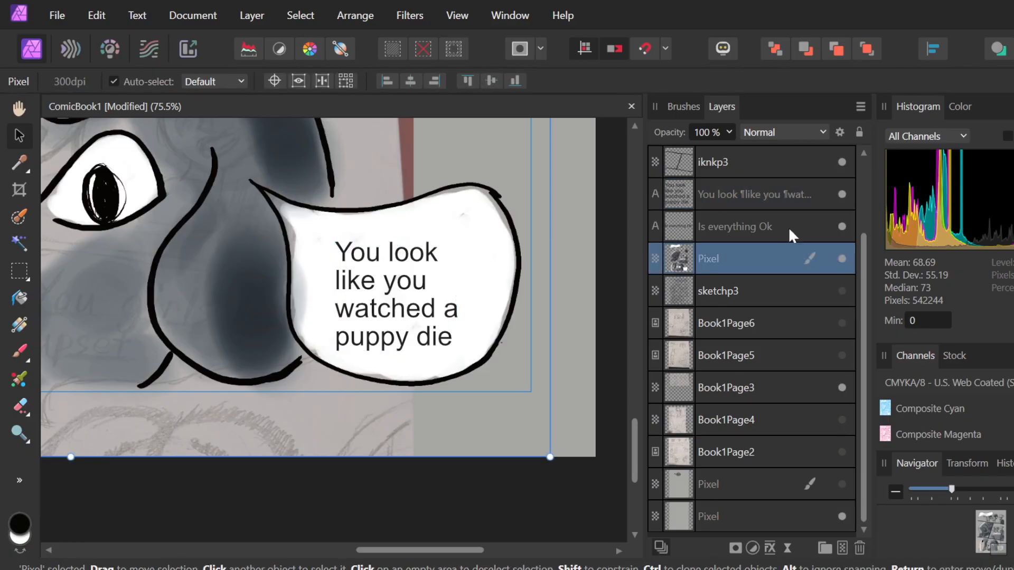
click(738, 255)
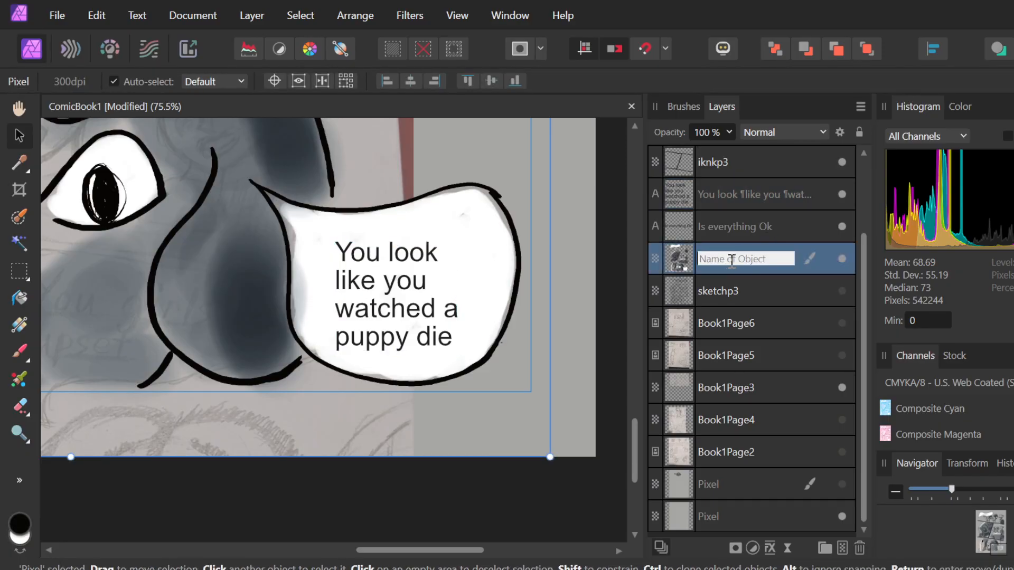
click(692, 259)
key(b)
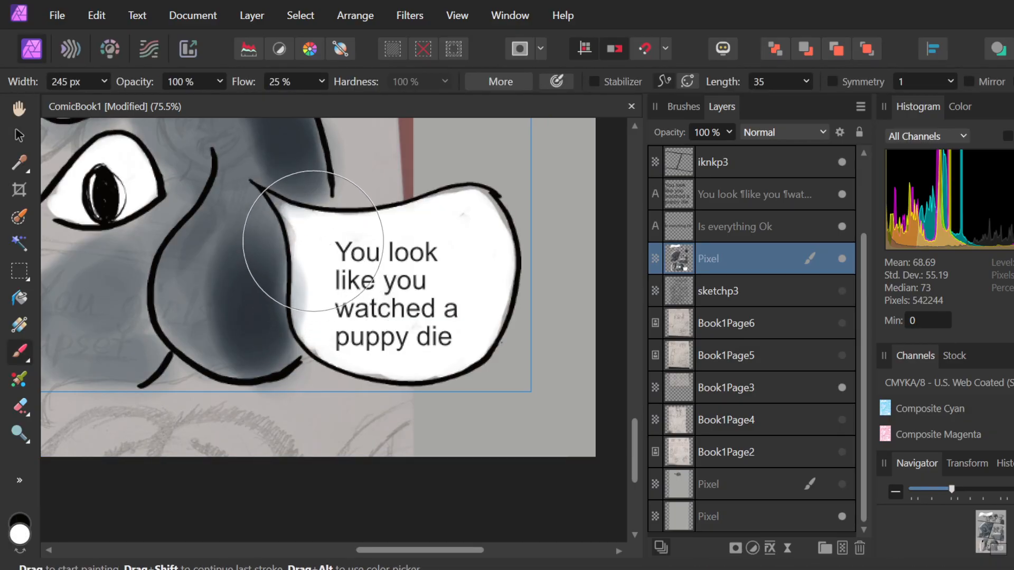
mouse_move(434, 249)
mouse_down()
mouse_move(458, 232)
mouse_move(453, 248)
mouse_move(439, 246)
mouse_move(465, 218)
mouse_move(444, 246)
mouse_move(418, 258)
mouse_move(450, 234)
mouse_up()
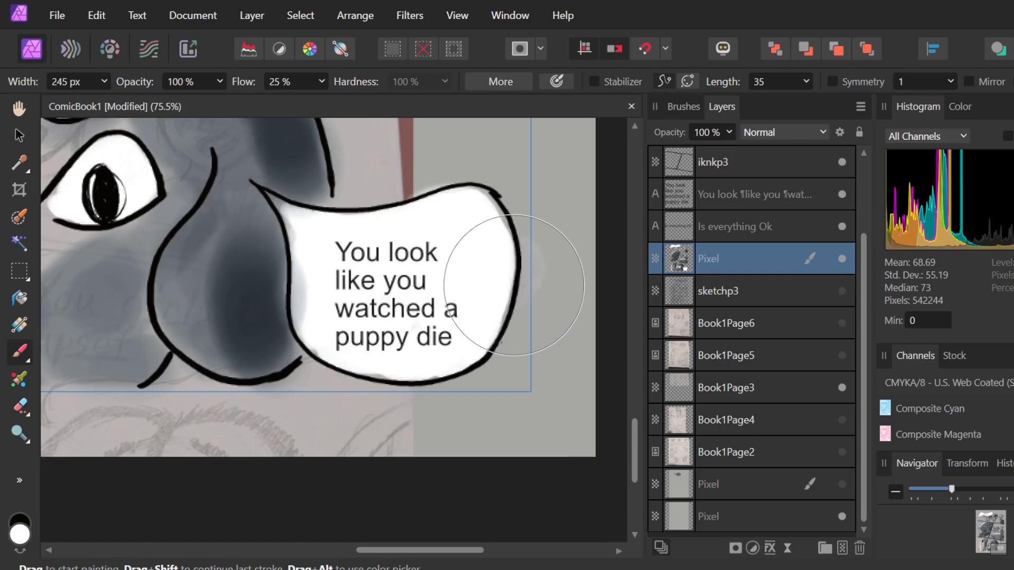
mouse_move(450, 289)
mouse_down()
mouse_move(479, 276)
mouse_move(480, 235)
mouse_move(467, 297)
mouse_move(461, 219)
mouse_move(465, 291)
mouse_up()
key(ctrl+z)
key(ctrl+z)
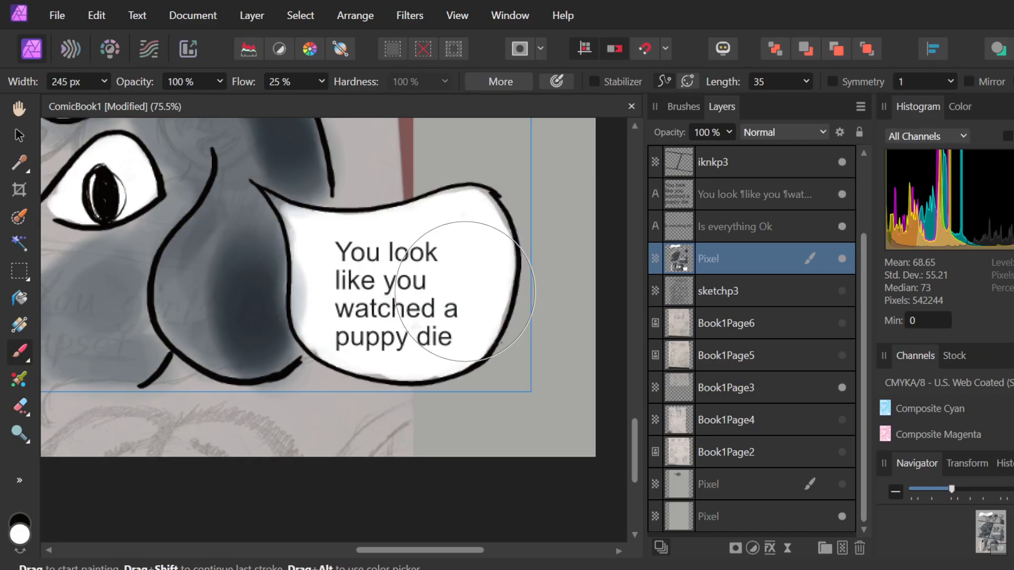
- Set the brush width to 39 px and paint the remaining gray areas along the last bubble's inner edge white
click(104, 82)
drag(106, 101, 85, 102)
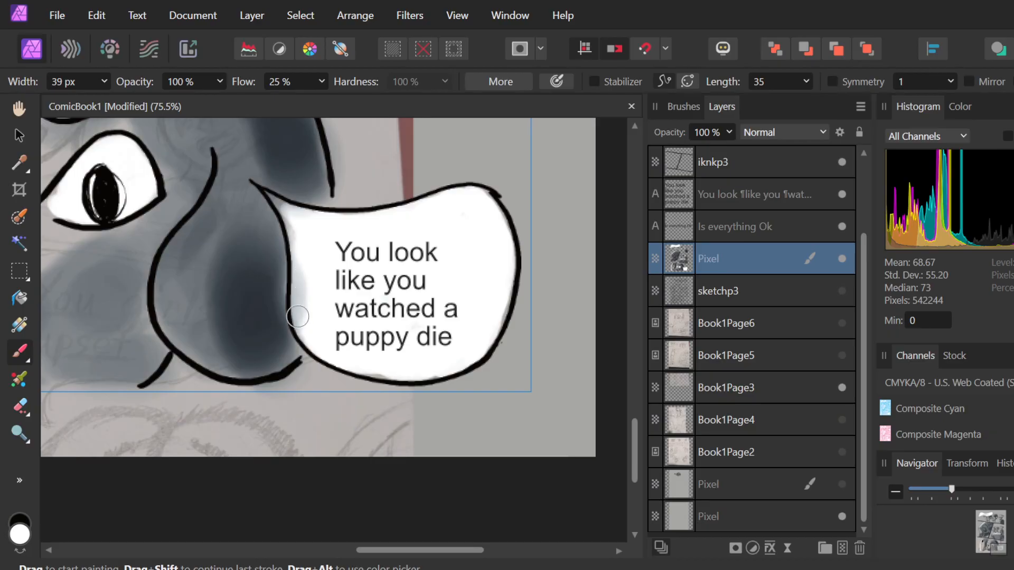
drag(299, 314, 324, 324)
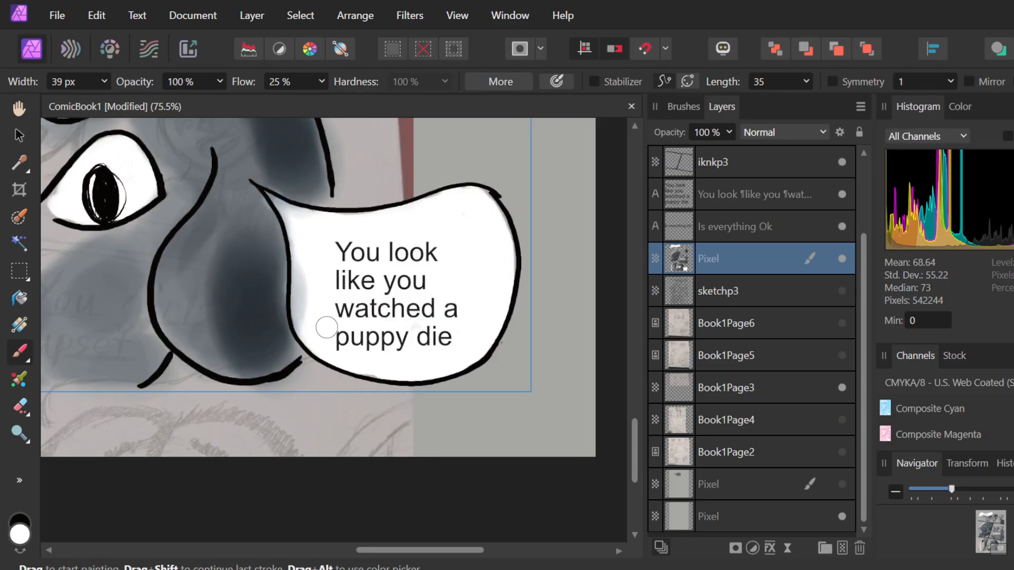
- Check the lettered page from the first to the last panel and hide the Book1Page3 sketch layer
scroll(327, 328, down, 5)
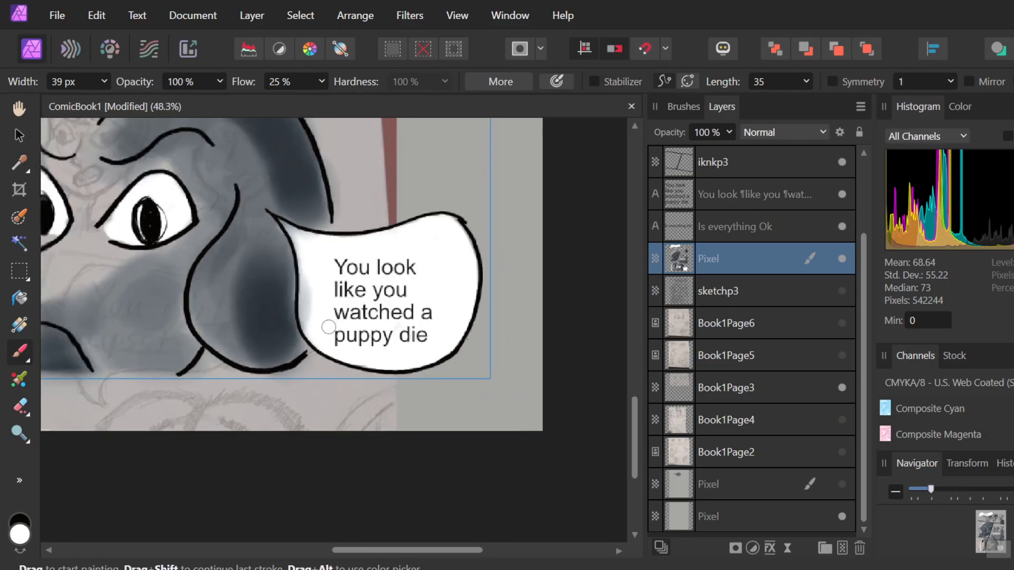
scroll(329, 327, up, 3)
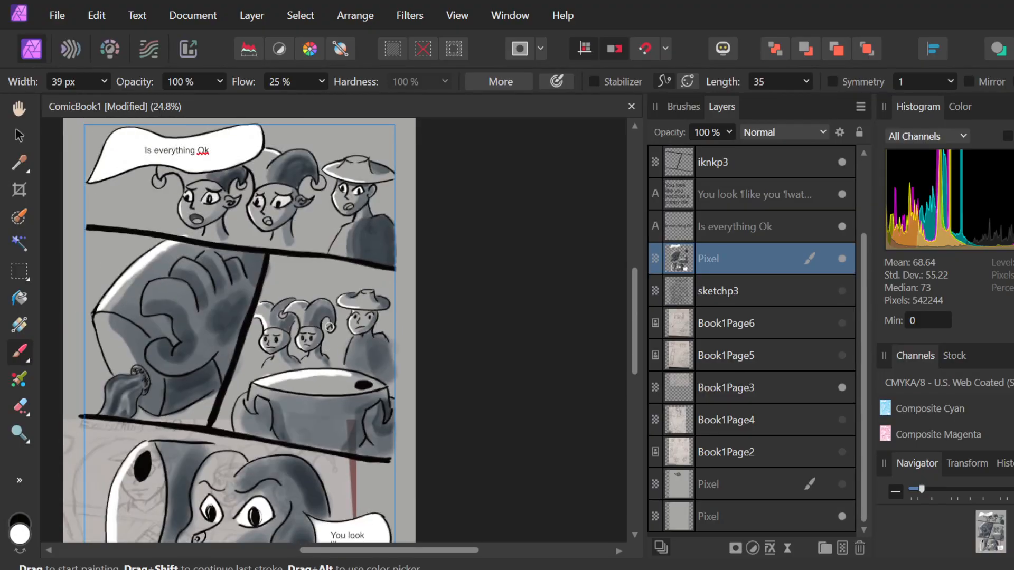
scroll(329, 327, down, 1)
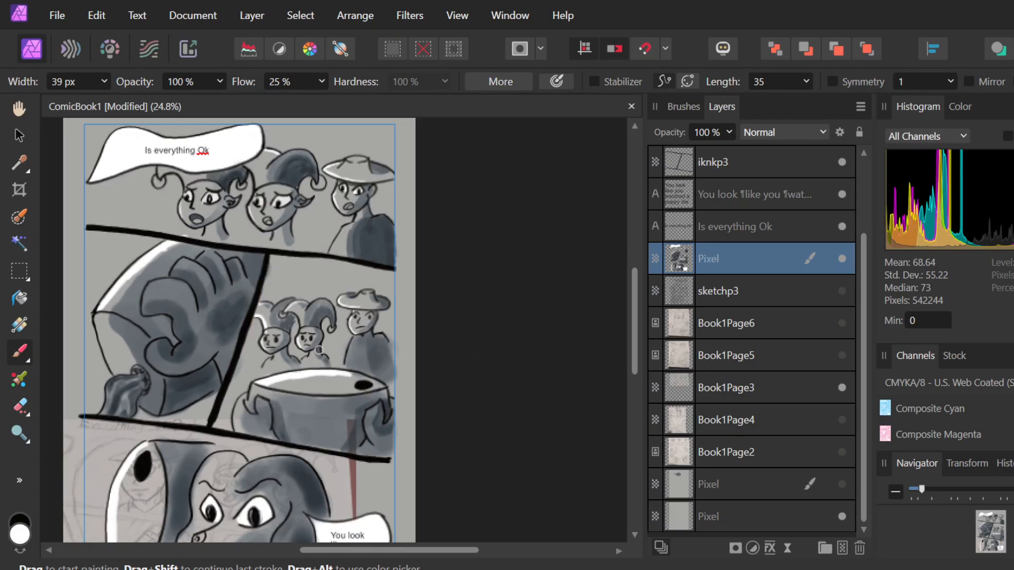
scroll(322, 340, up, 2)
scroll(316, 351, down, 3)
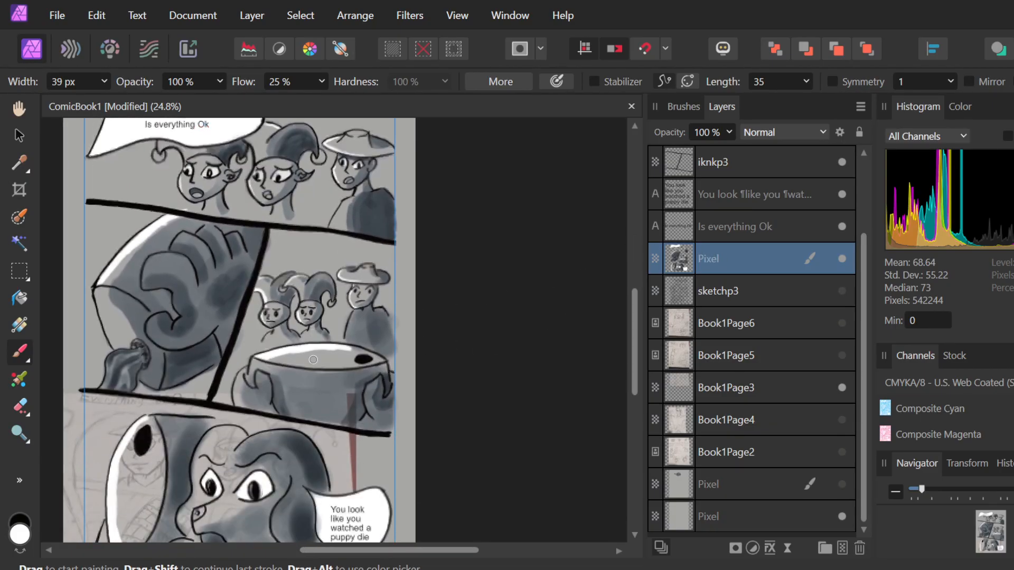
scroll(313, 360, down, 2)
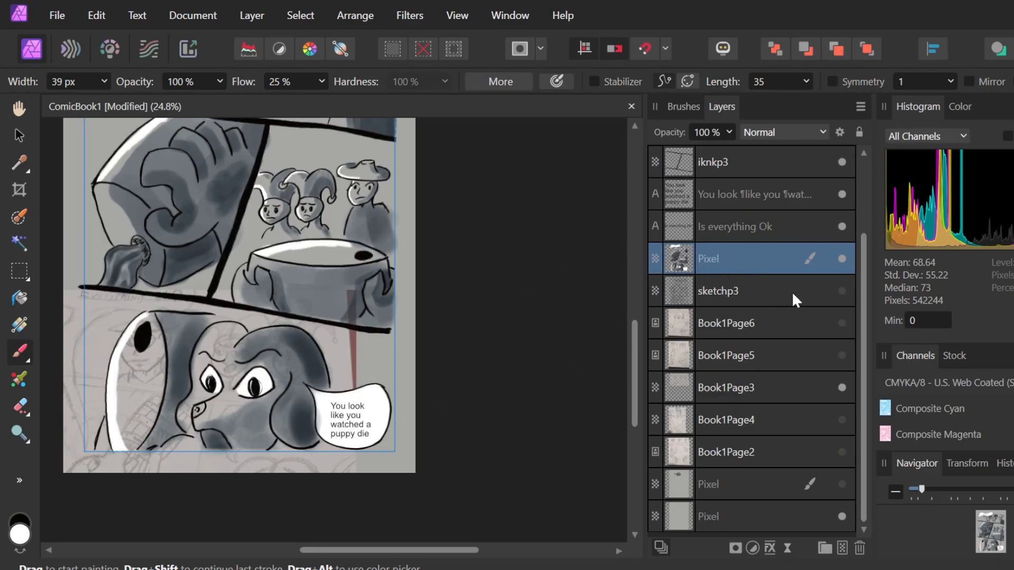
click(841, 388)
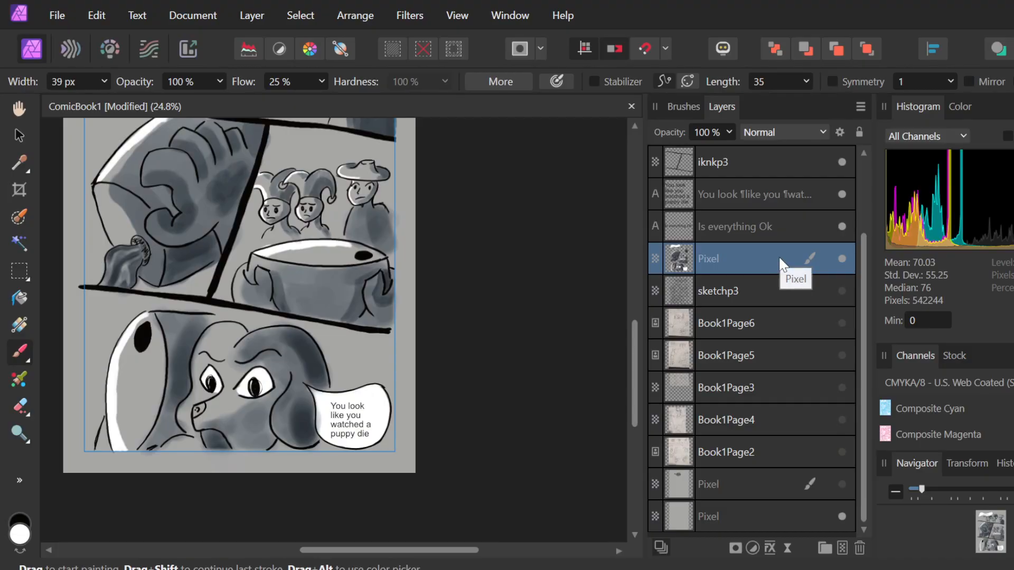
- Group the layers from Page3Ink down to the shading Pixel layer and name the group "page3"
scroll(760, 228, up, 3)
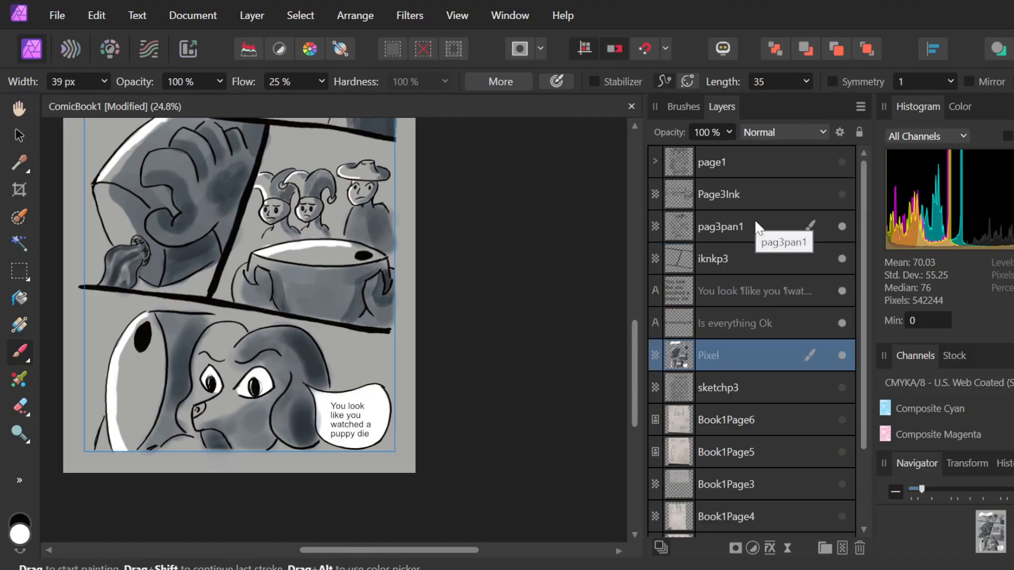
click(755, 194)
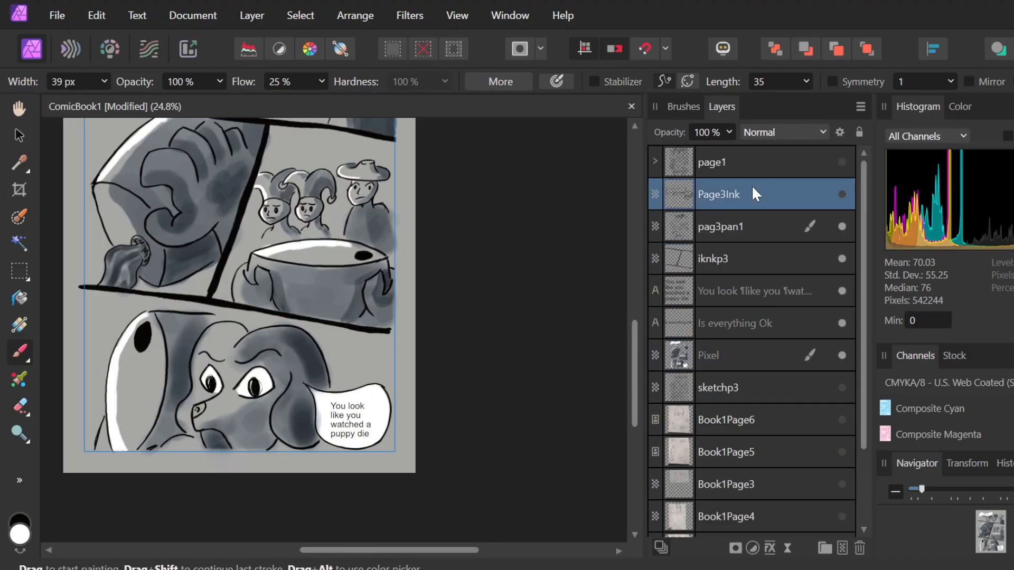
shift+click(755, 346)
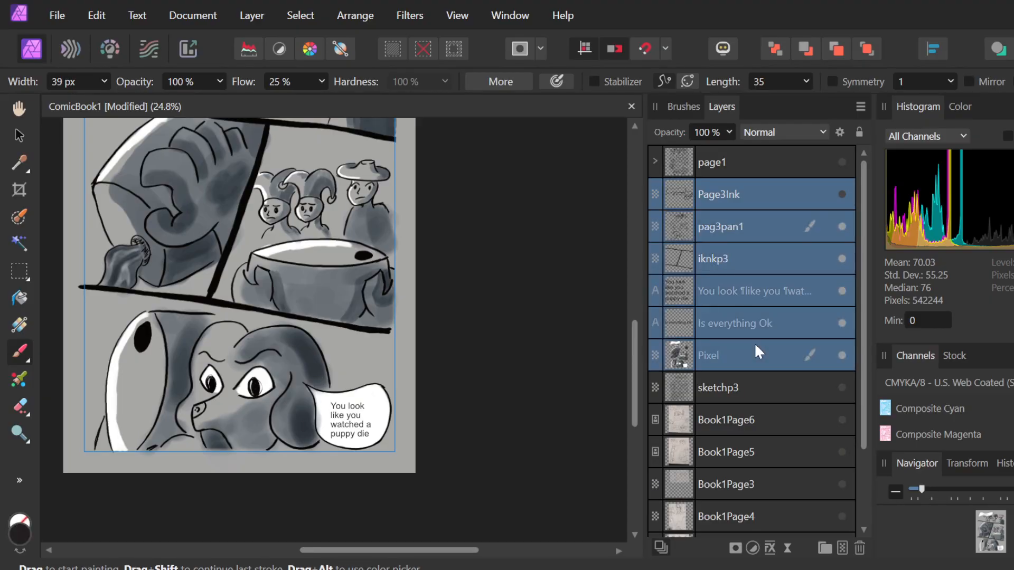
key(ctrl+g)
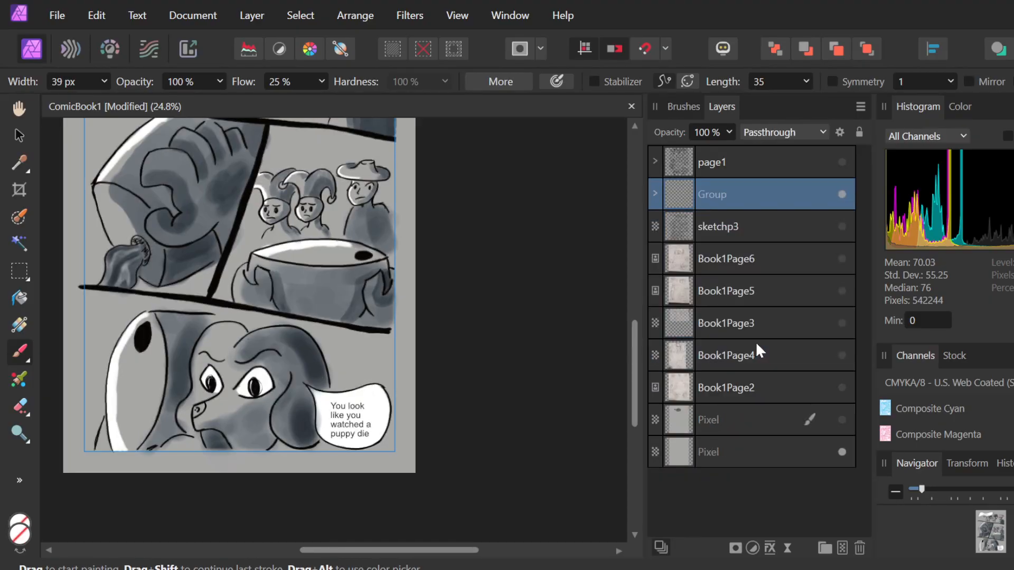
double_click(732, 194)
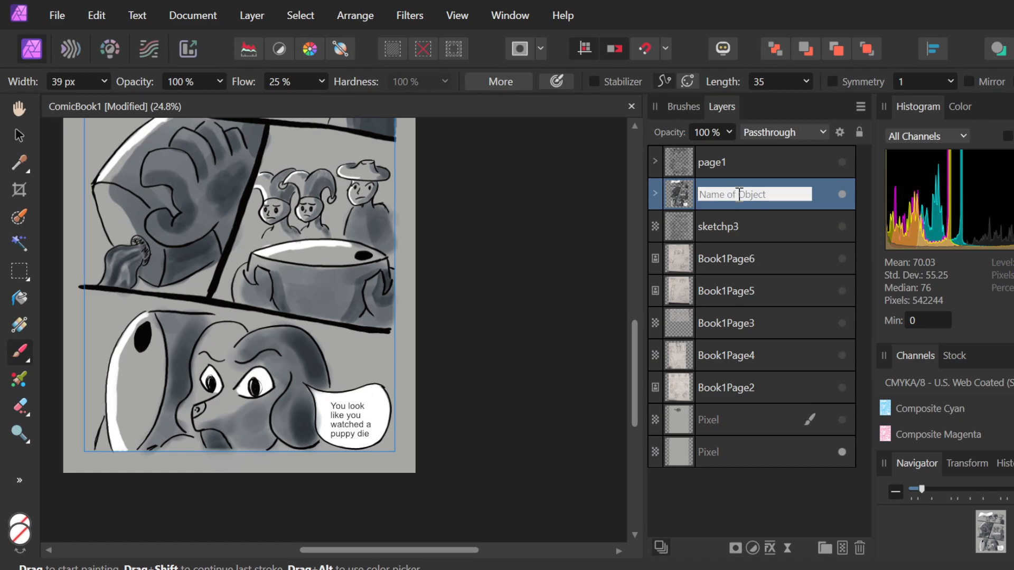
text(page)
text(3)
key(Return)
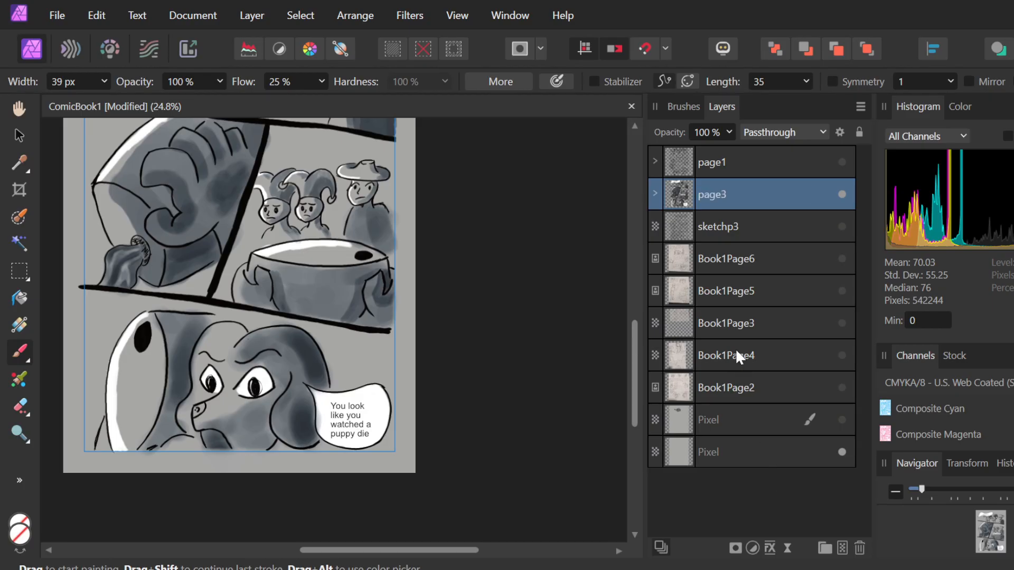
- Move the Book1Page3 sketch layer and the bottommost plain gray Pixel layer into the page3 group
drag(731, 324, 740, 186)
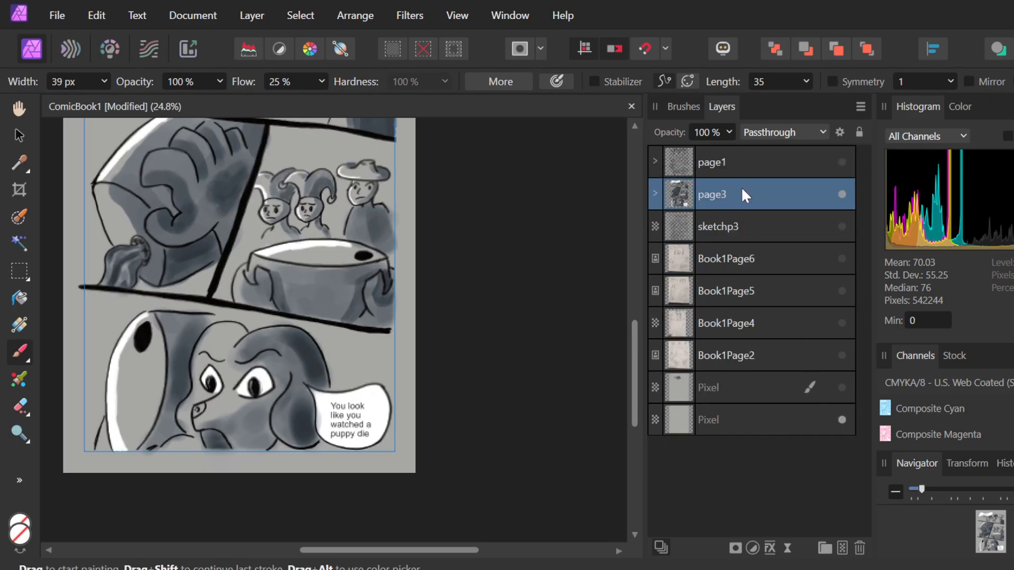
click(743, 422)
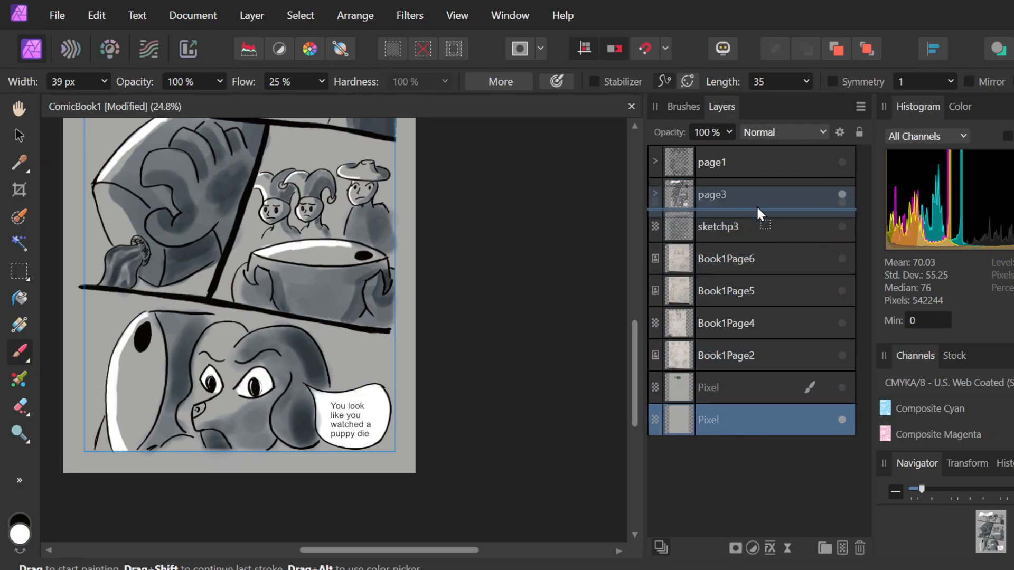
key(Delete)
click(758, 195)
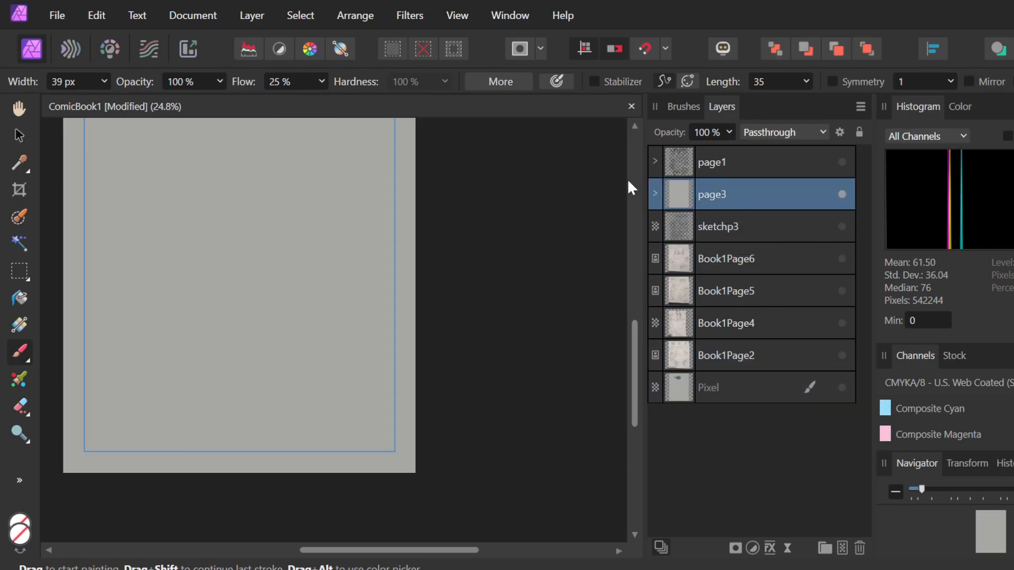
- Place the plain gray Pixel layer at the bottom of the page3 group, beneath the shading layer, and collapse the group
click(657, 193)
mouse_move(658, 194)
mouse_down()
mouse_move(743, 236)
mouse_move(744, 227)
mouse_move(758, 467)
mouse_up()
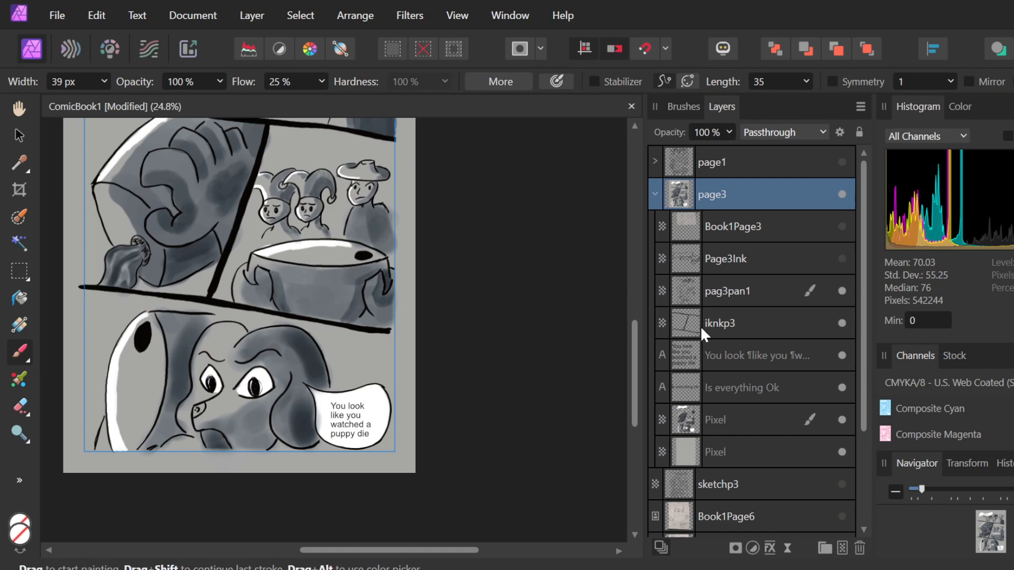
click(653, 193)
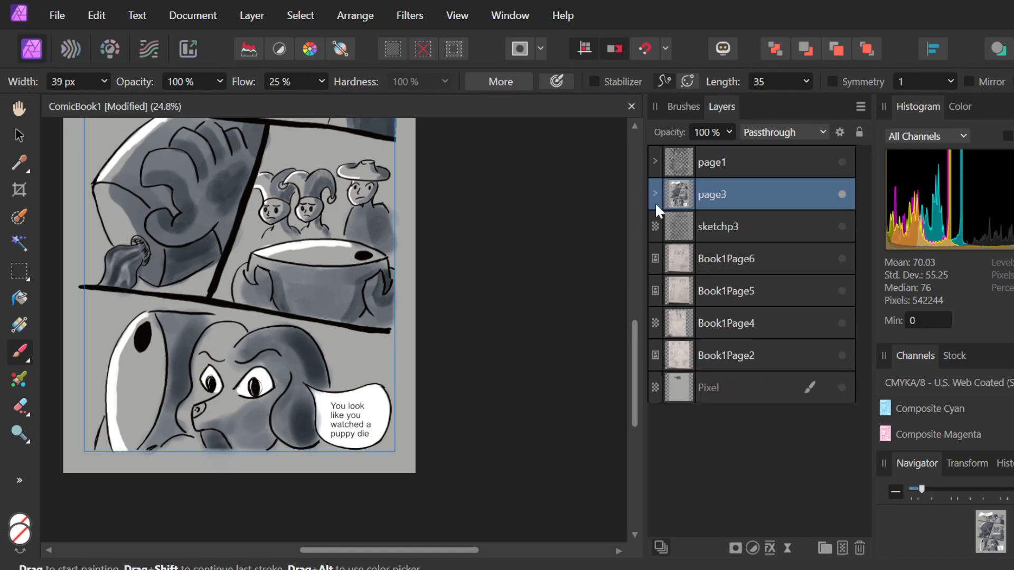
- Toggle the page3 group's visibility off and on to check that it contains the whole page
scroll(347, 477, up, 2)
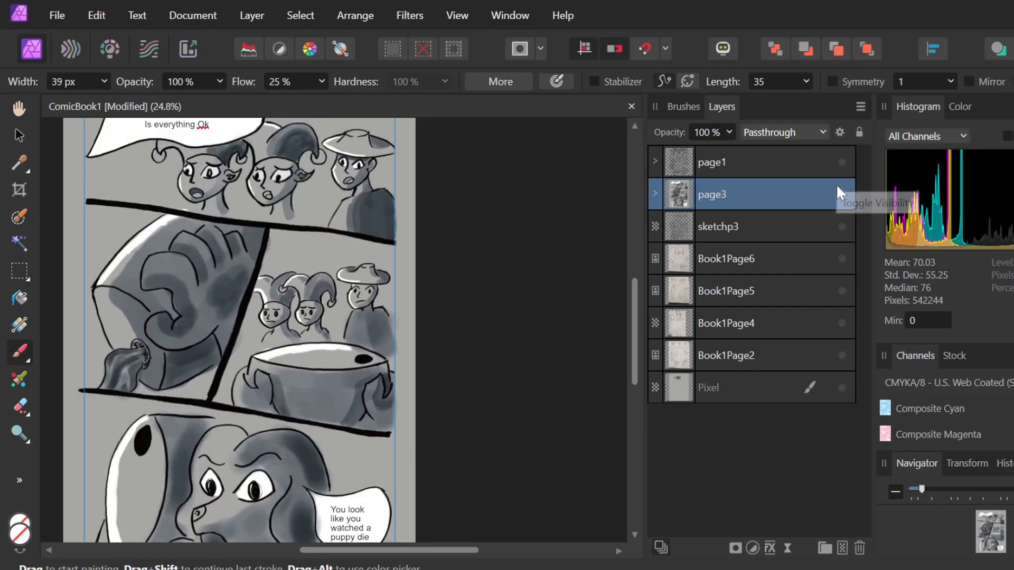
click(846, 195)
click(846, 195)
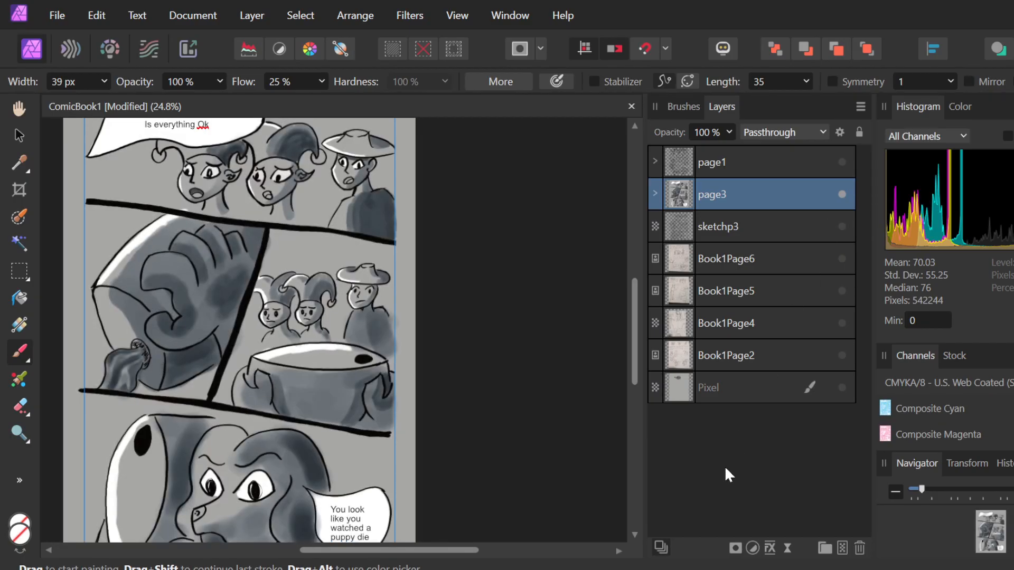
- Add a new empty pixel layer directly above the bottommost Pixel layer
click(754, 393)
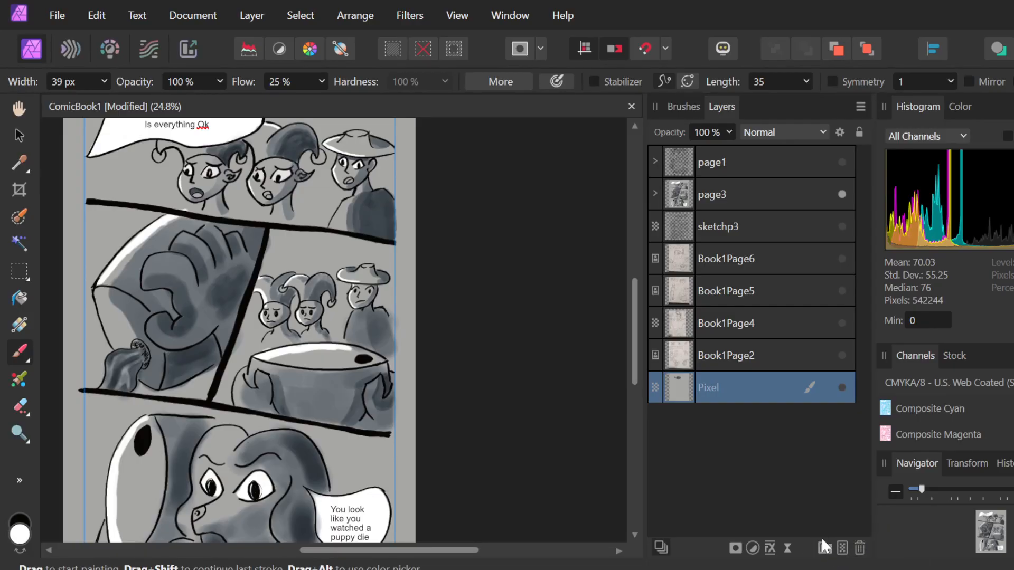
click(841, 549)
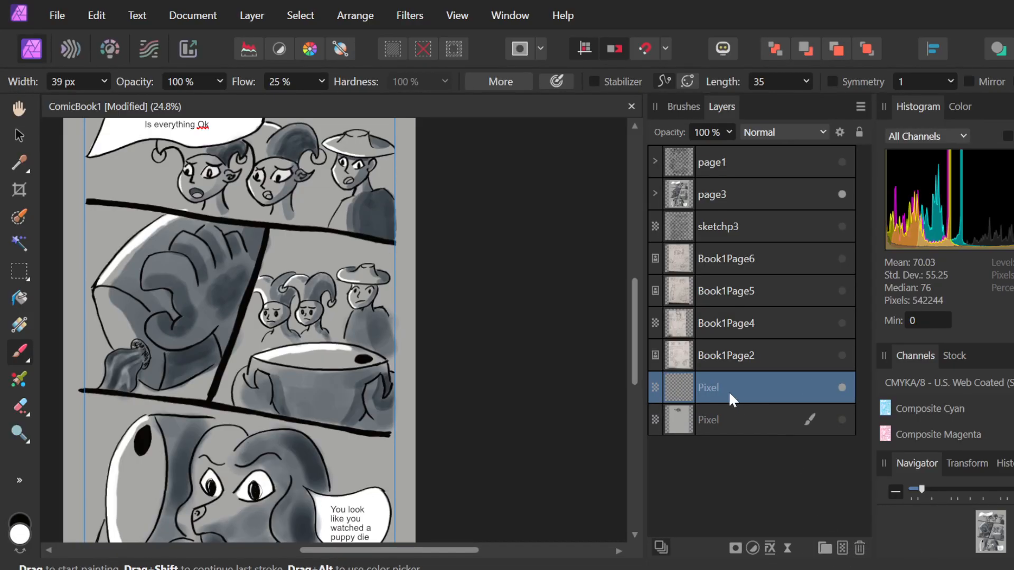
- Flood-fill the new Pixel layer with the page's background gray, A8A7A6, sampled from the canvas
click(19, 301)
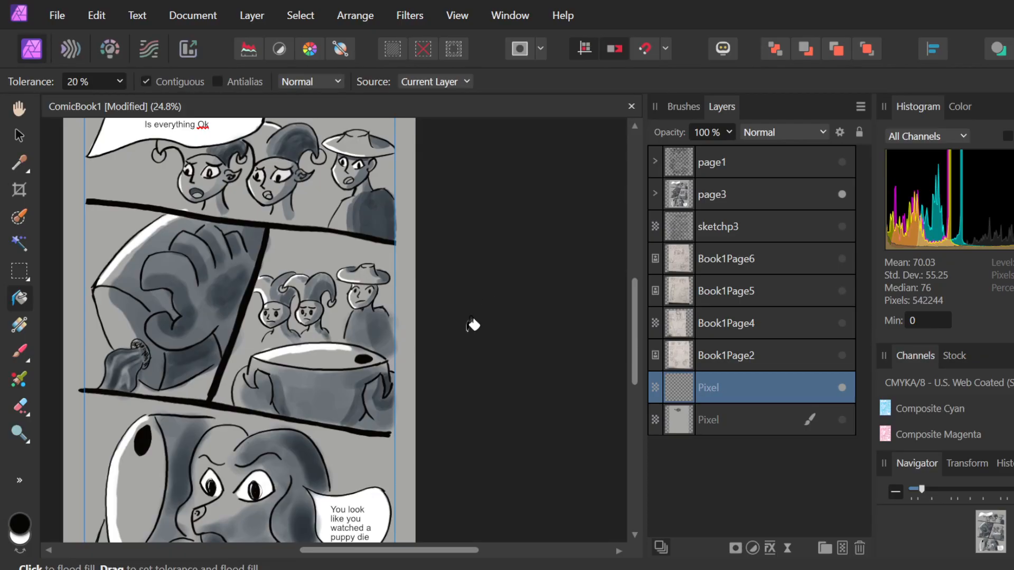
double_click(707, 388)
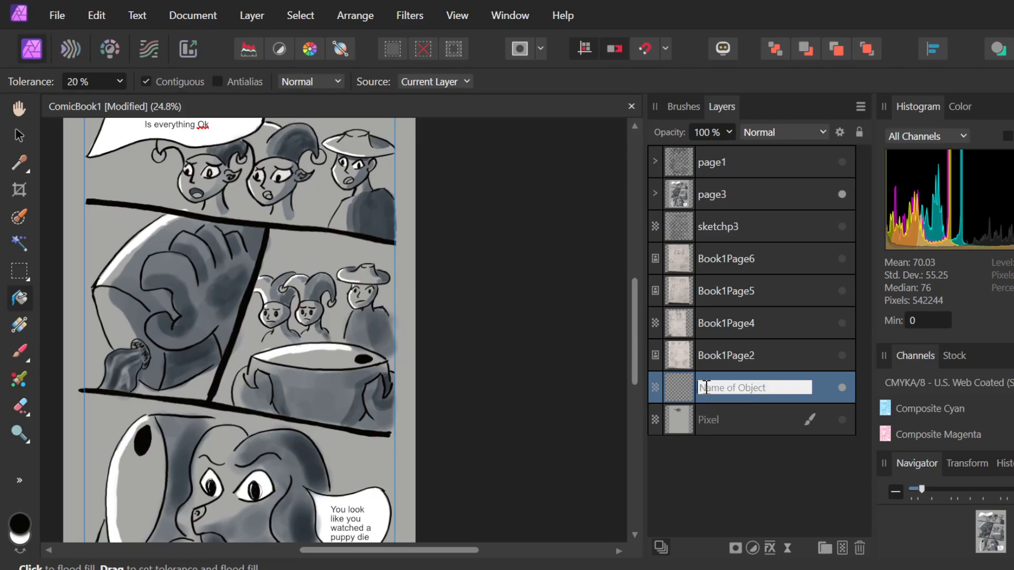
click(679, 399)
click(381, 447)
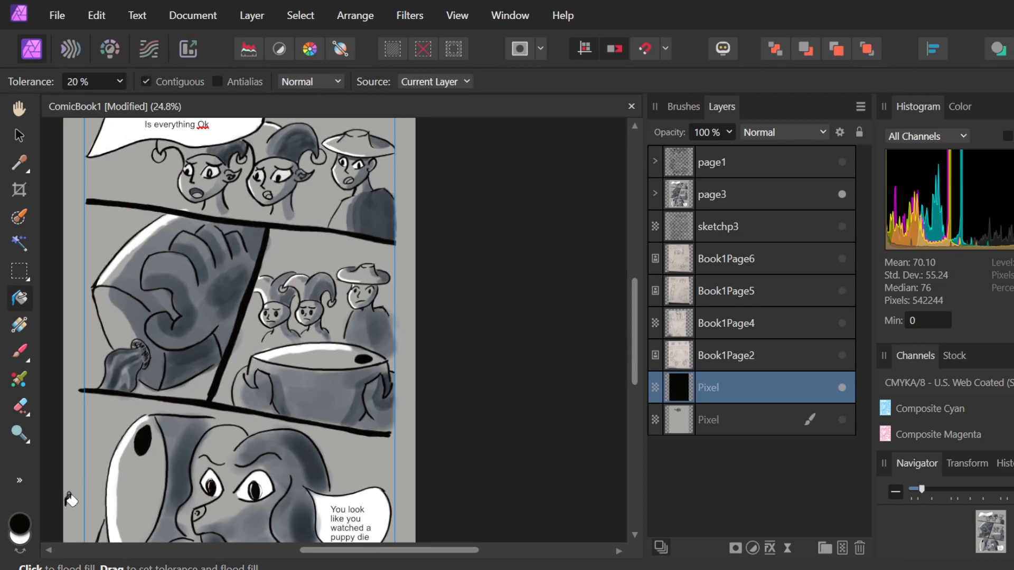
double_click(23, 529)
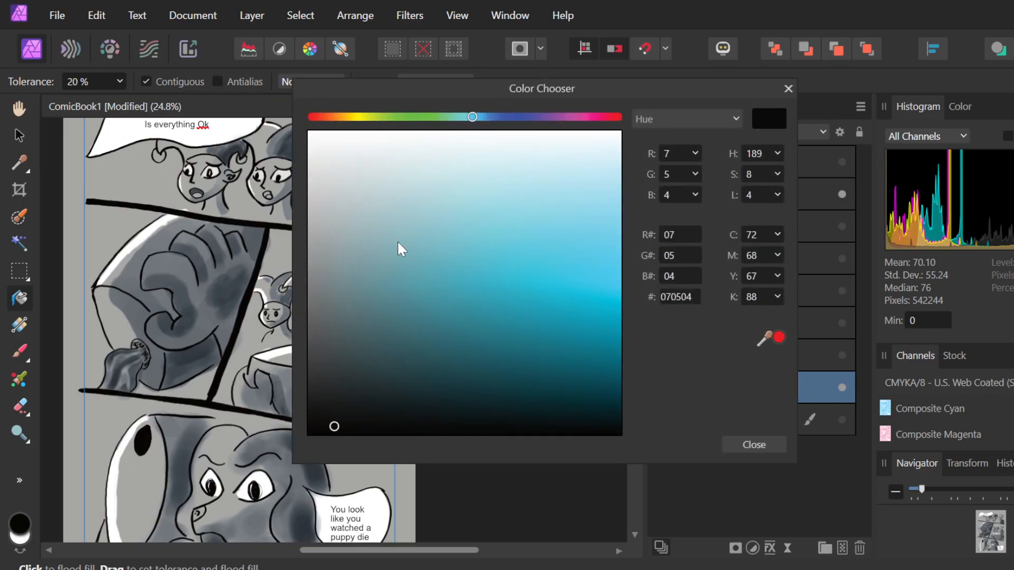
drag(778, 336, 108, 426)
click(781, 334)
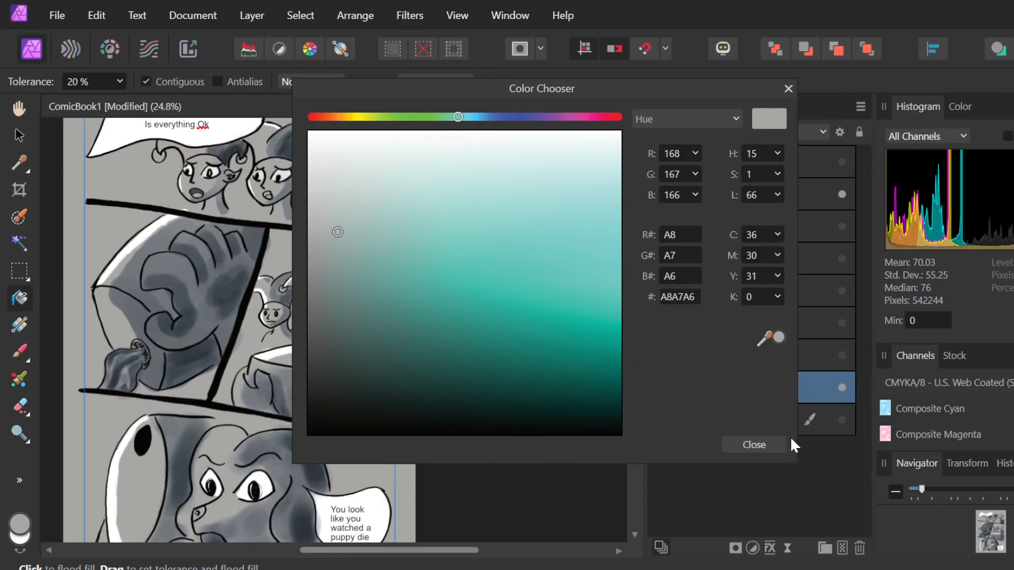
click(766, 444)
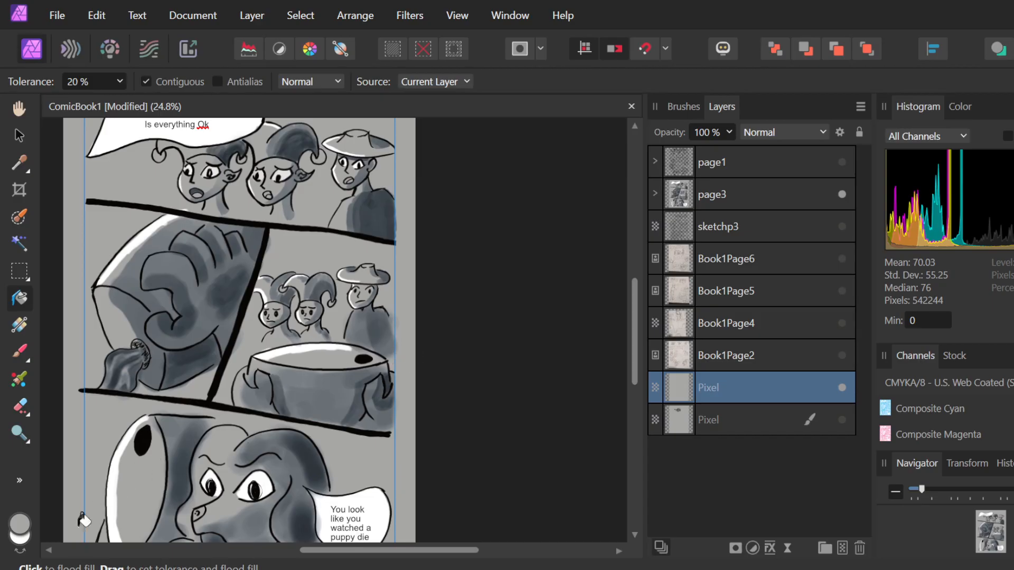
- Set the fill color back to black, sampled from the thick panel border, and switch to the Paint Brush tool
double_click(25, 535)
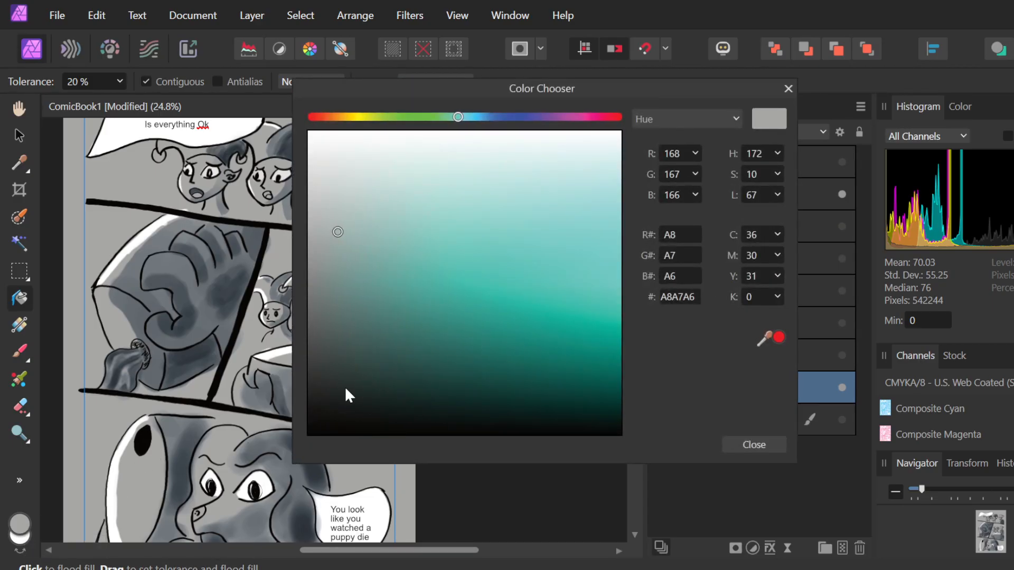
drag(341, 389, 277, 460)
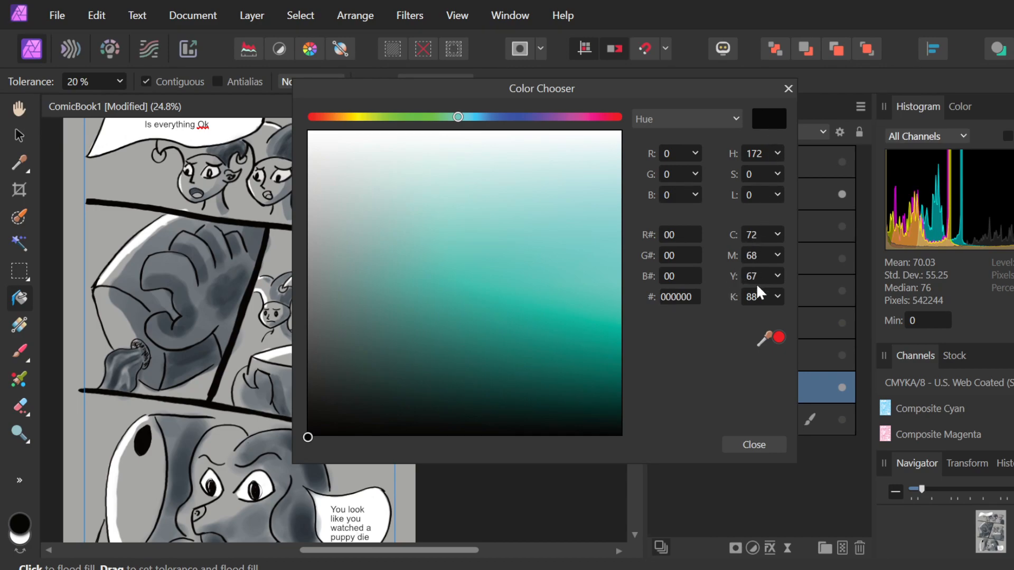
drag(778, 335, 209, 406)
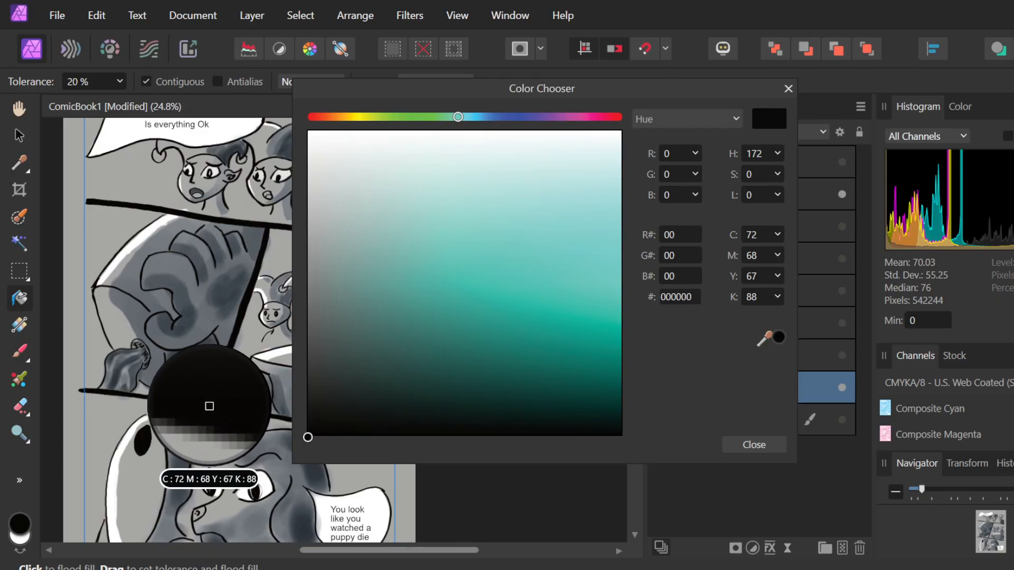
drag(209, 406, 206, 404)
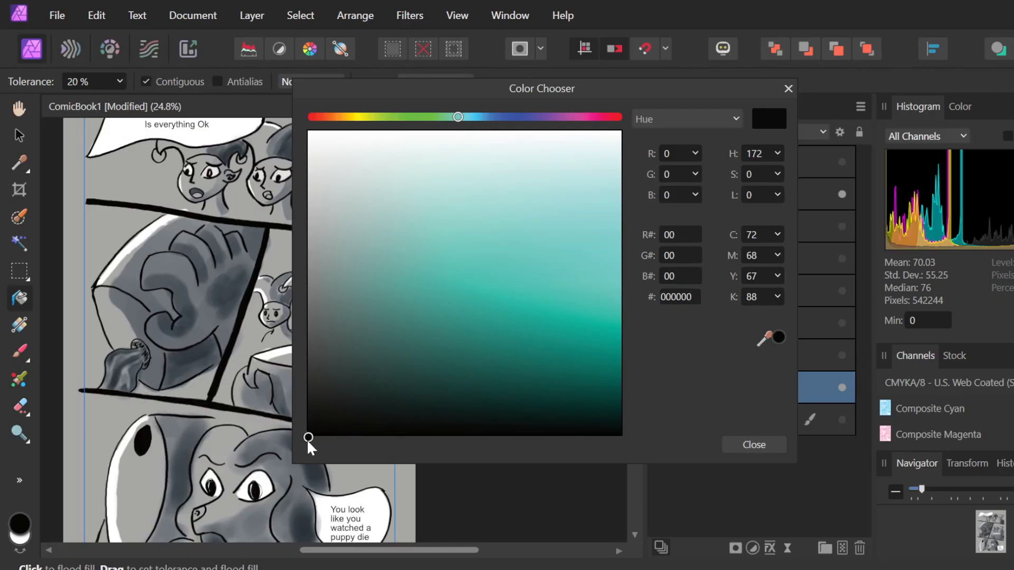
click(734, 445)
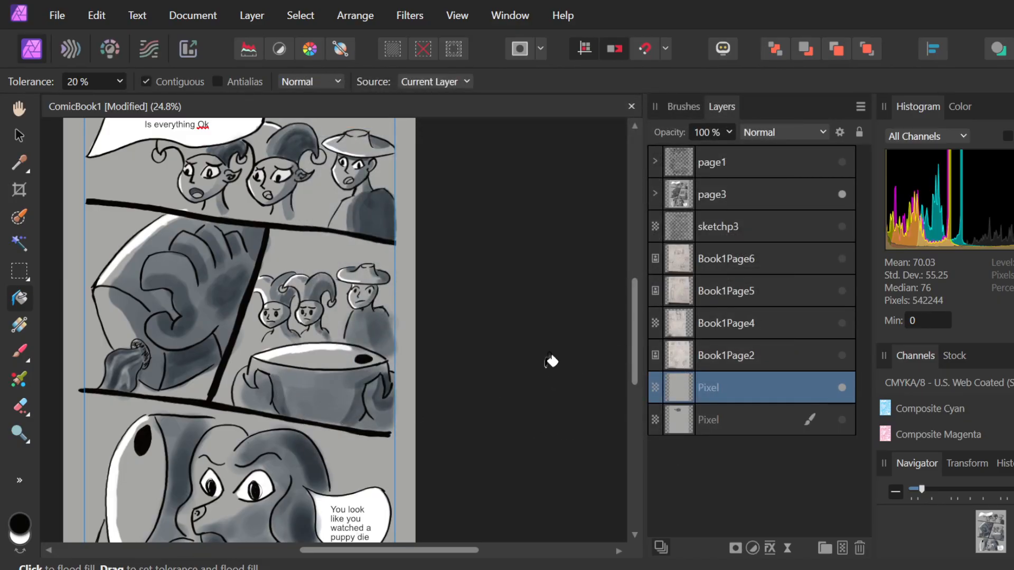
key(b)
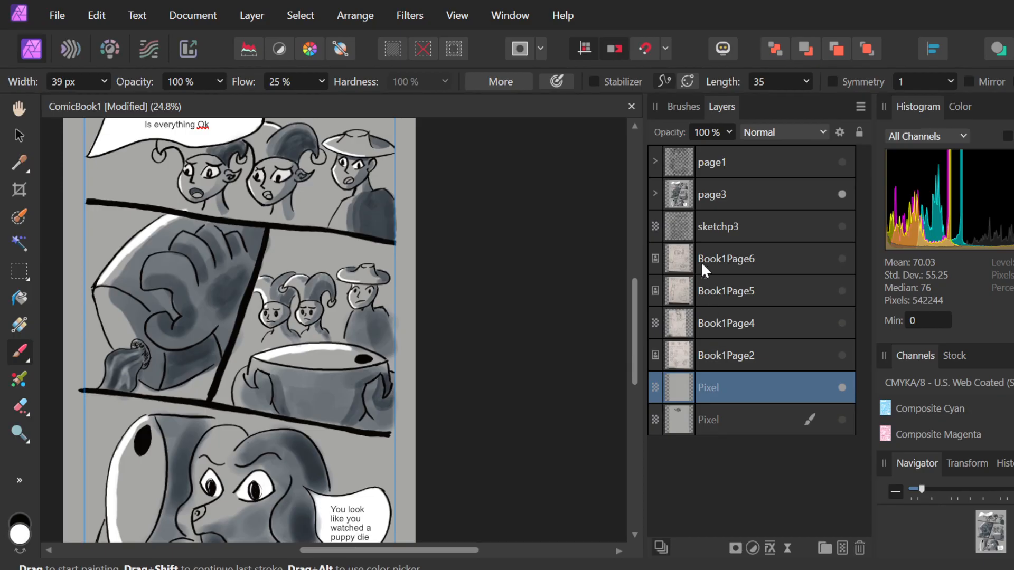
- Hide the page3 group and rename the gray-filled Pixel layer P4Paper
click(842, 194)
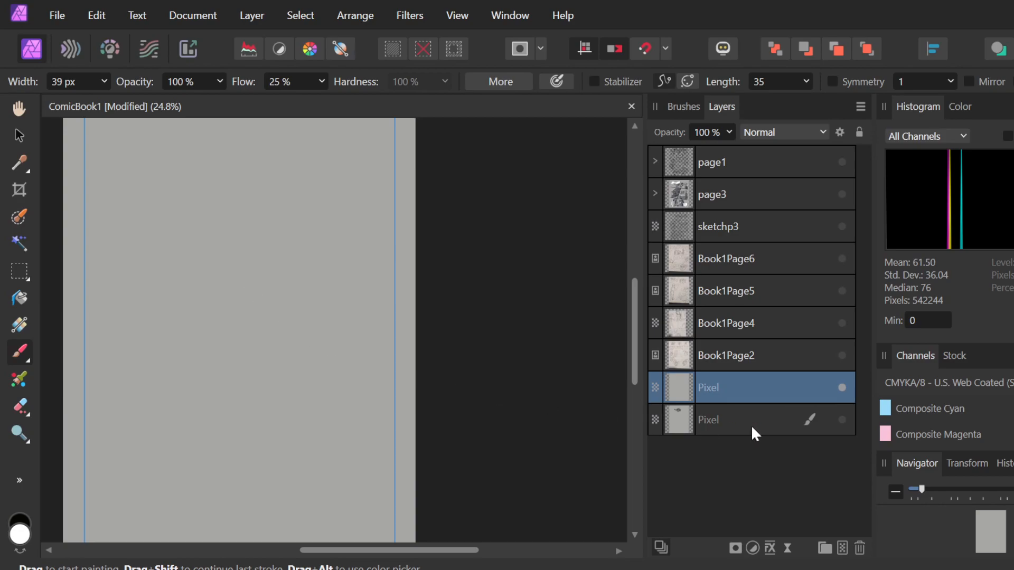
double_click(718, 389)
text(P)
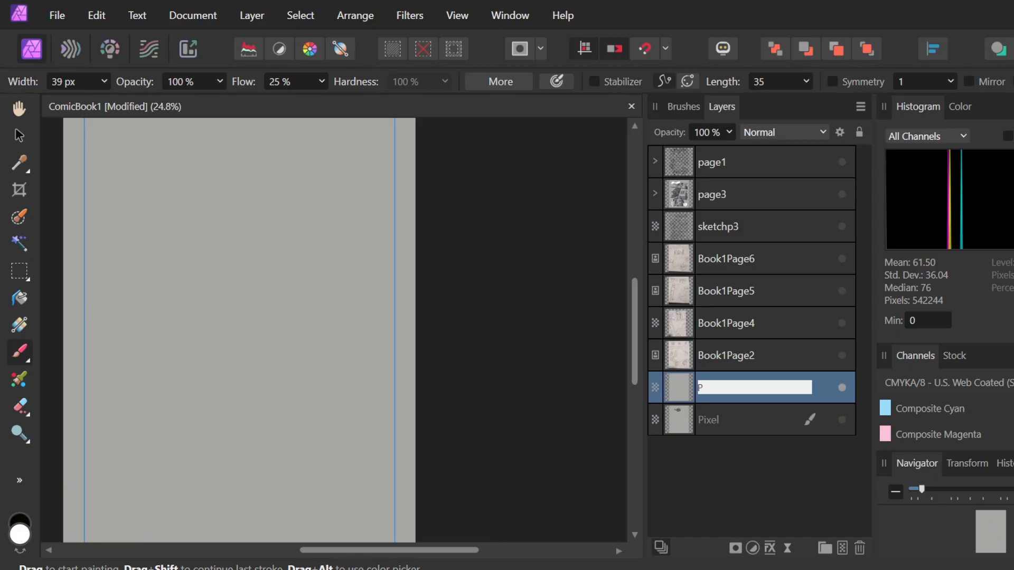
text(4Paper)
double_click(731, 385)
key(Return)
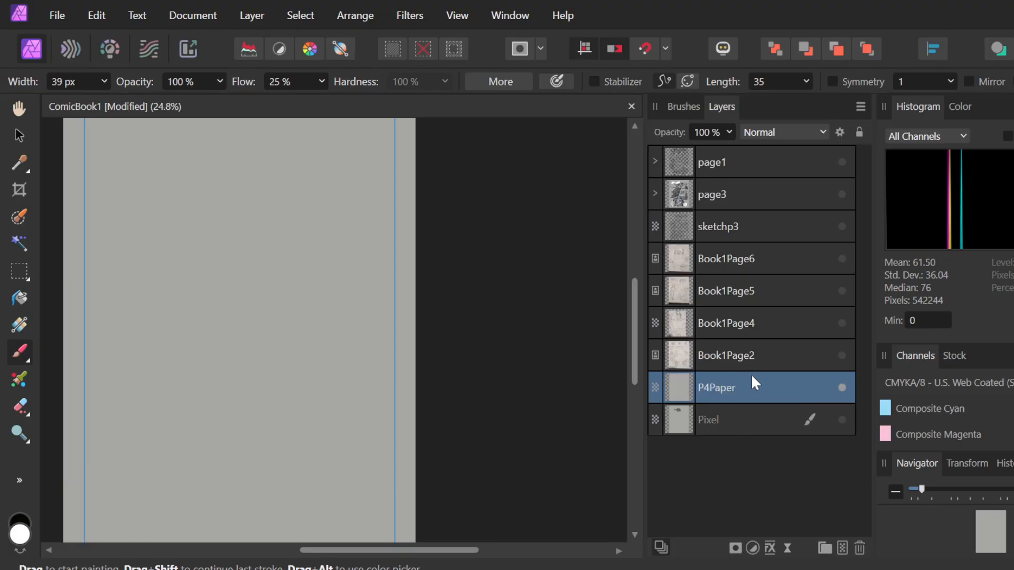
- Add a new pixel layer directly above P4Paper and name it P4sketch
click(841, 547)
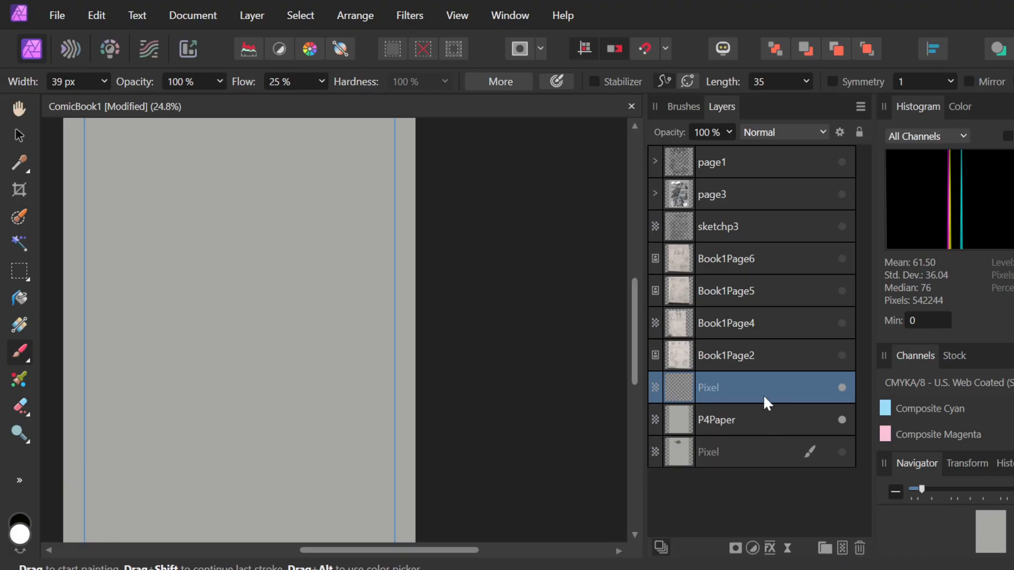
double_click(719, 388)
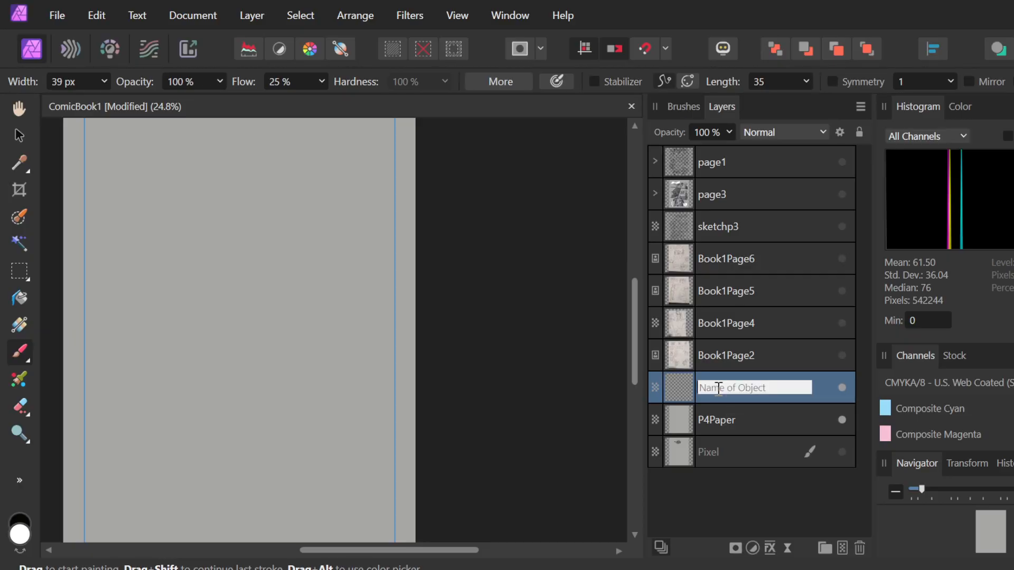
text(sketch)
key(Home)
text(P4)
key(Return)
- Show the Book1Page2 and Book1Page4 sketch photos briefly to inspect them, and hide both again
click(758, 358)
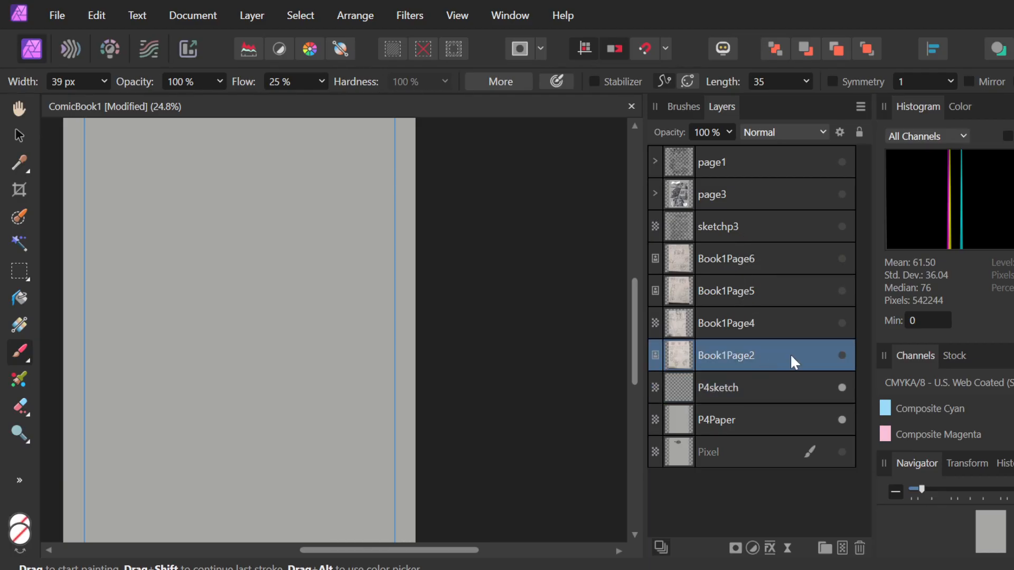
click(841, 356)
click(842, 323)
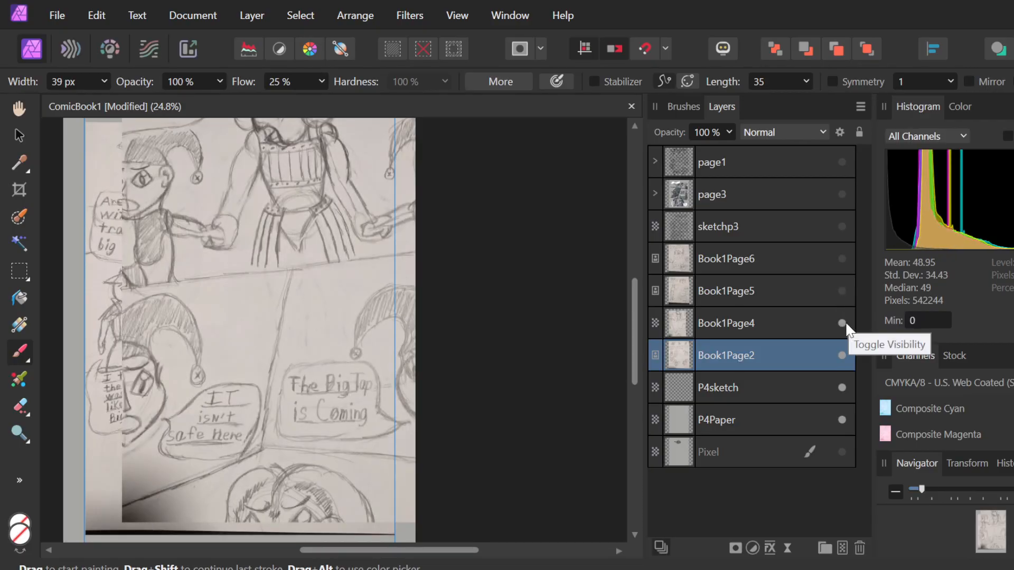
click(842, 323)
click(842, 355)
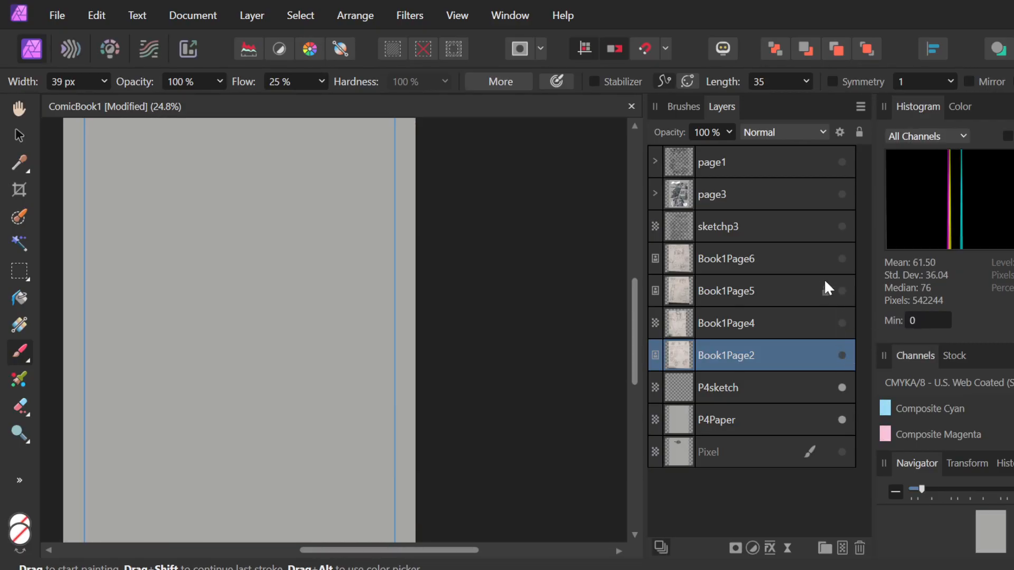
- Show the page1 group and Book1Page2, toggling the group's visibility to compare its inked page with the sketch photo
click(773, 262)
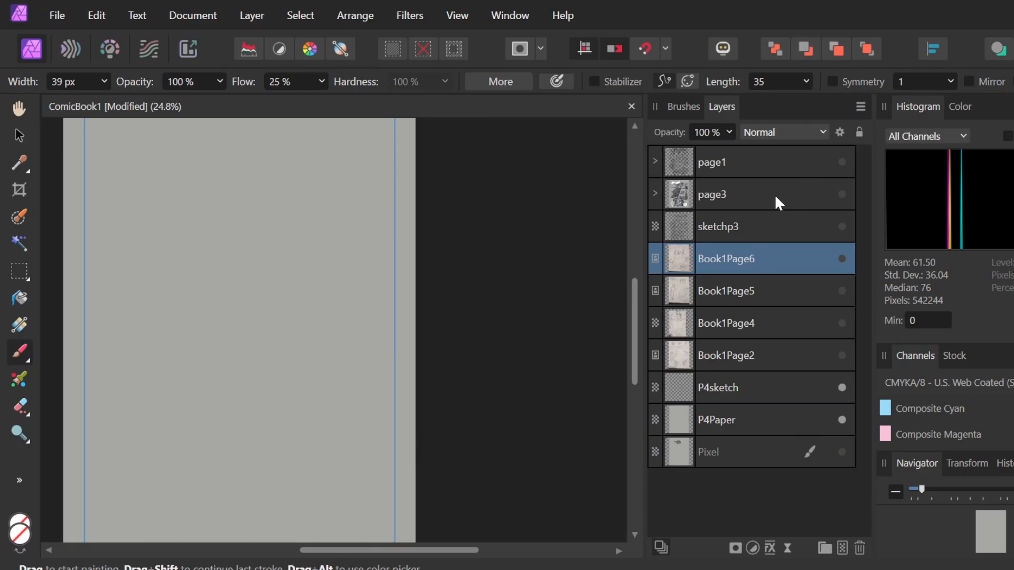
click(837, 163)
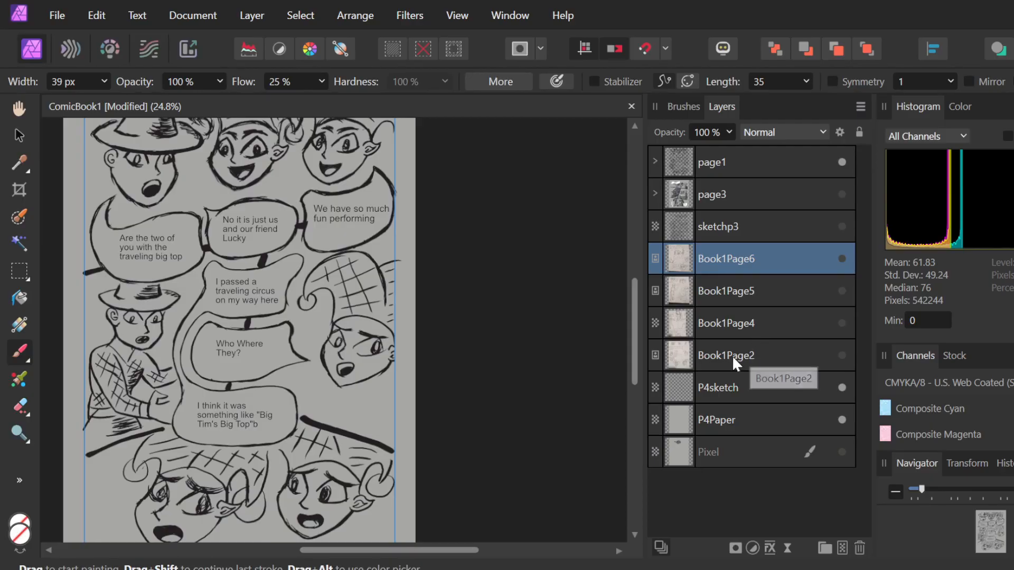
click(842, 355)
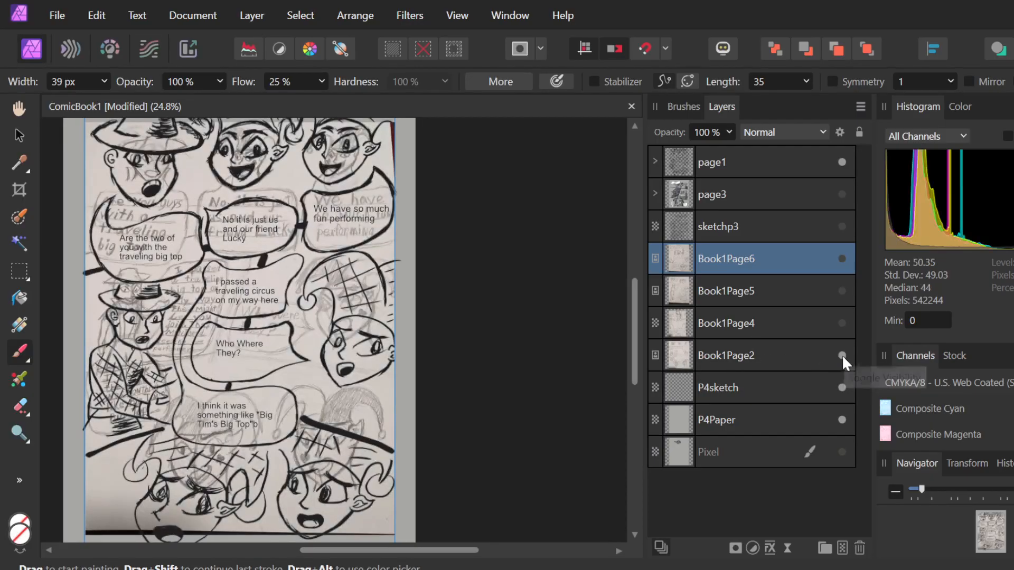
click(842, 163)
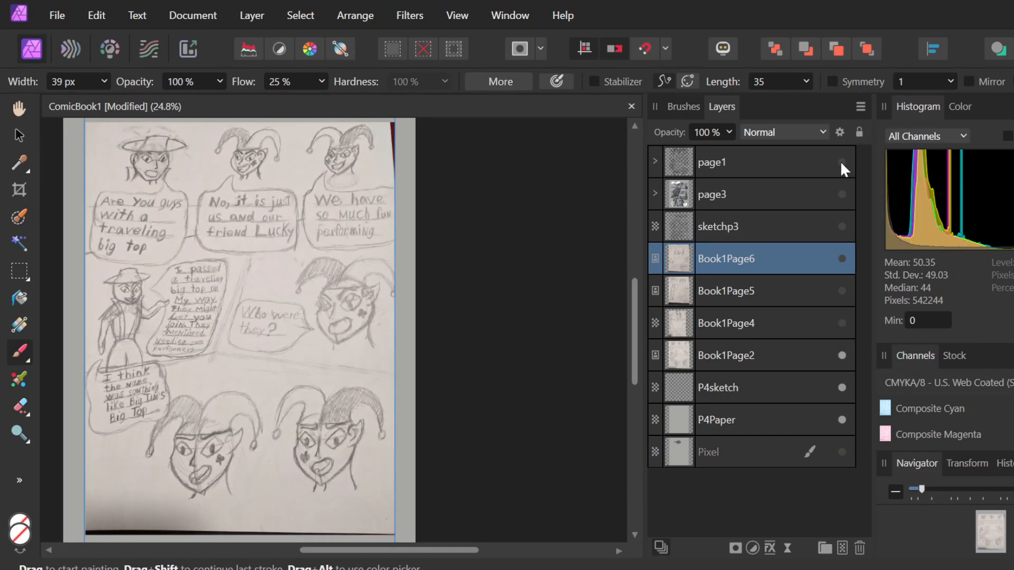
click(841, 163)
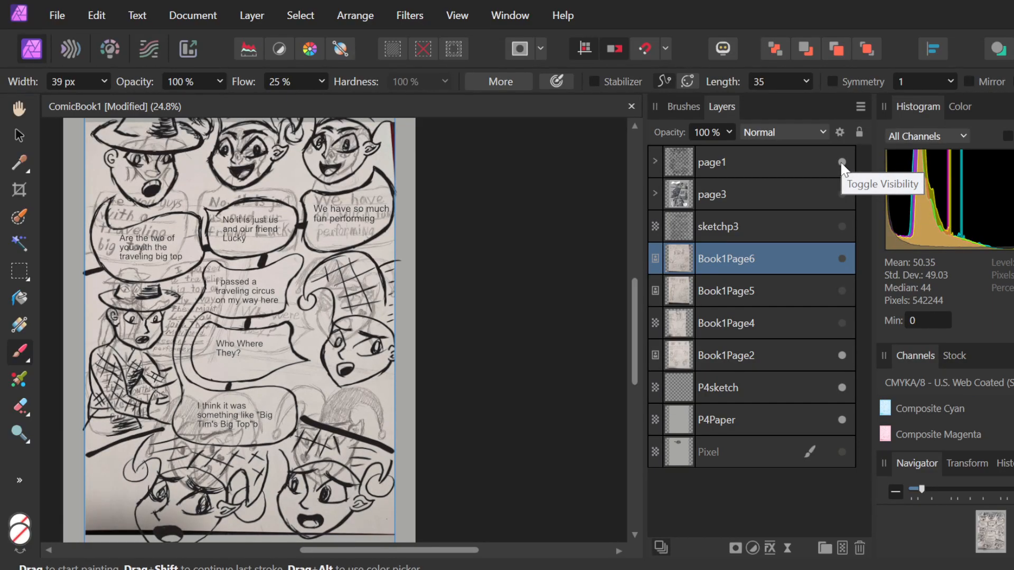
click(842, 163)
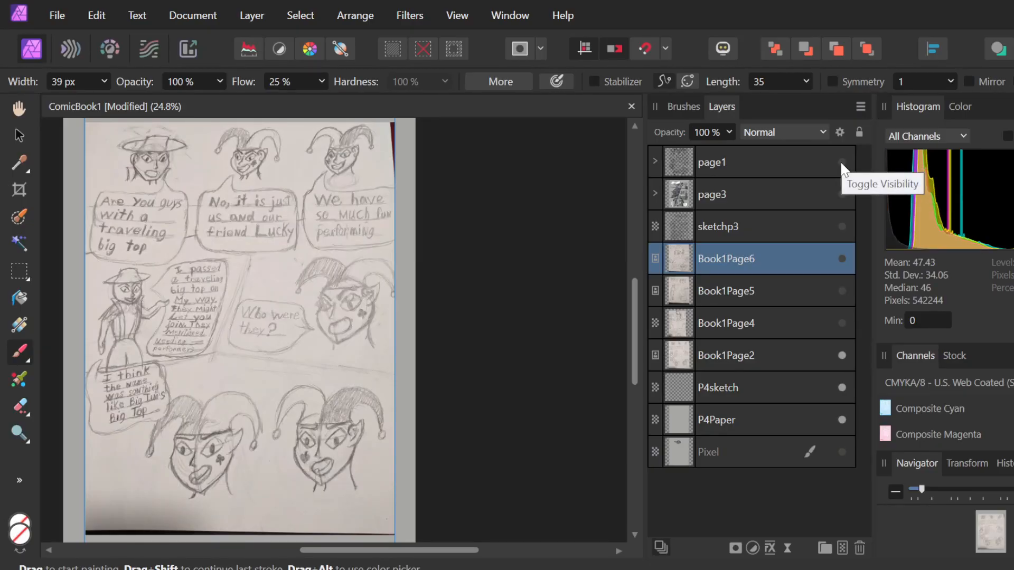
click(841, 162)
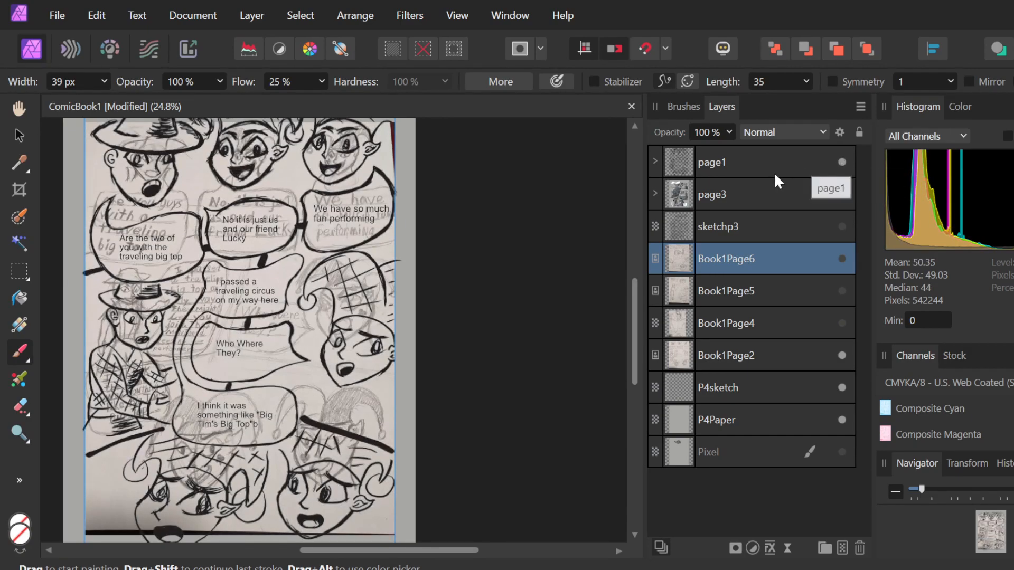
- Rename the page1 group as page2
double_click(718, 162)
key(End)
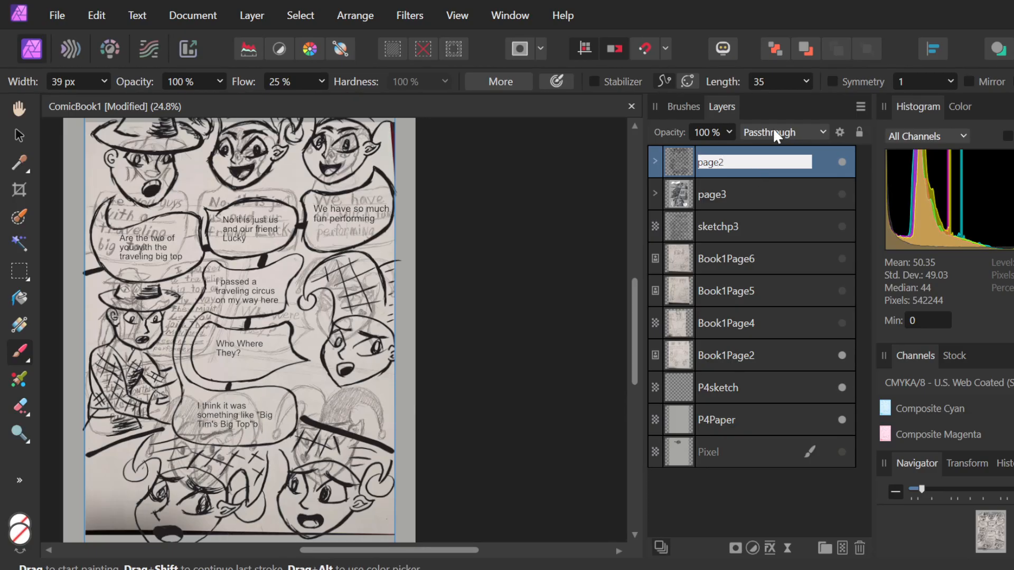
key(Return)
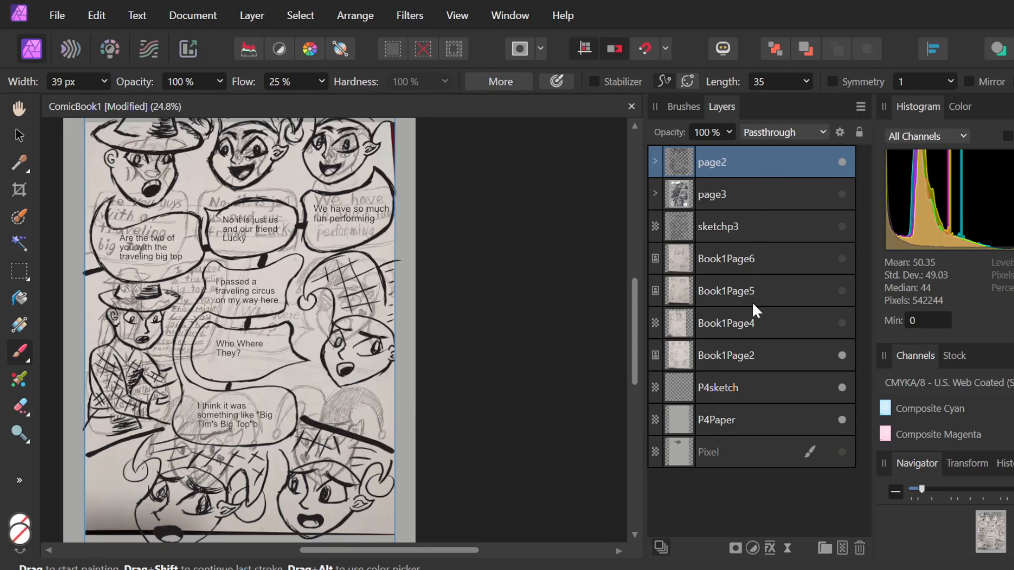
- Move the Book1Page2 sketch photo into the page2 group, check the group's contents, and hide the collapsed group
drag(728, 358, 717, 164)
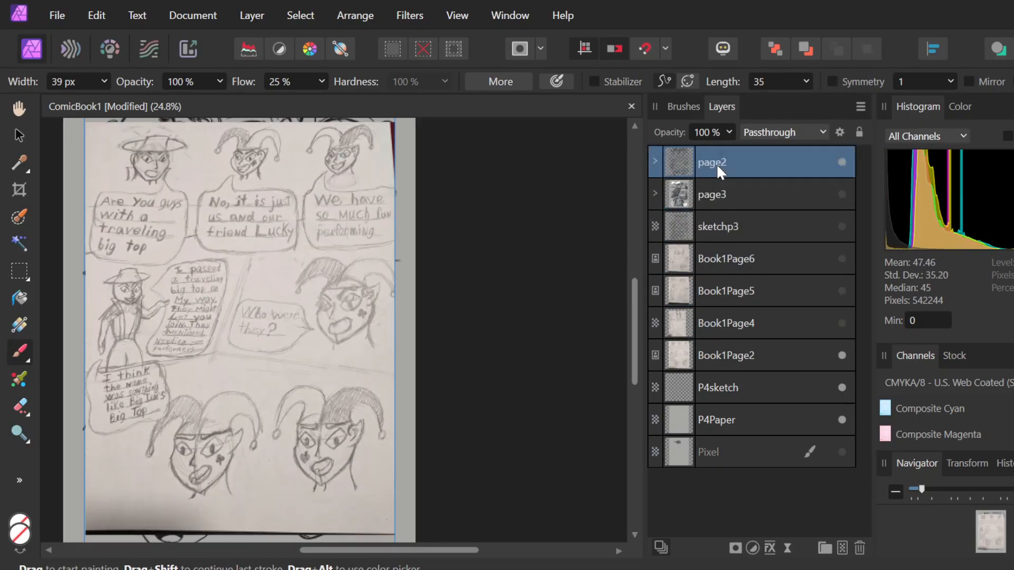
click(656, 167)
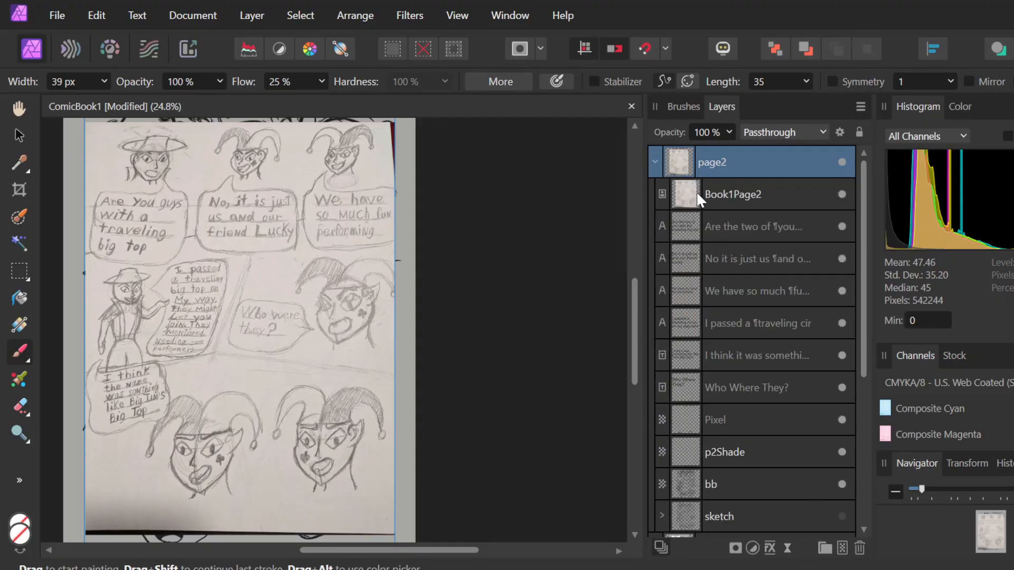
click(655, 163)
click(841, 164)
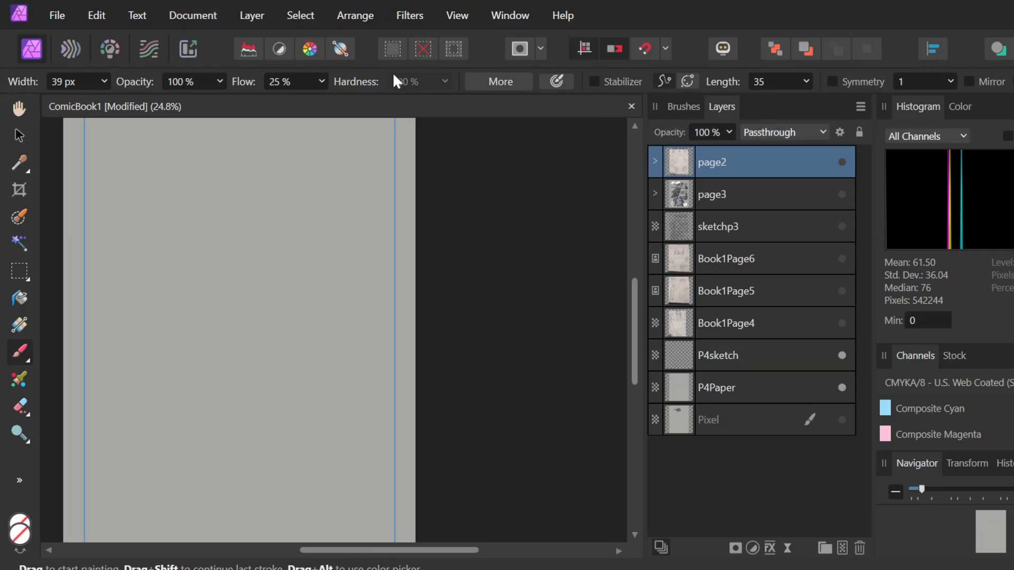
- Select the sketchp3 layer and make it visible
click(730, 324)
click(750, 241)
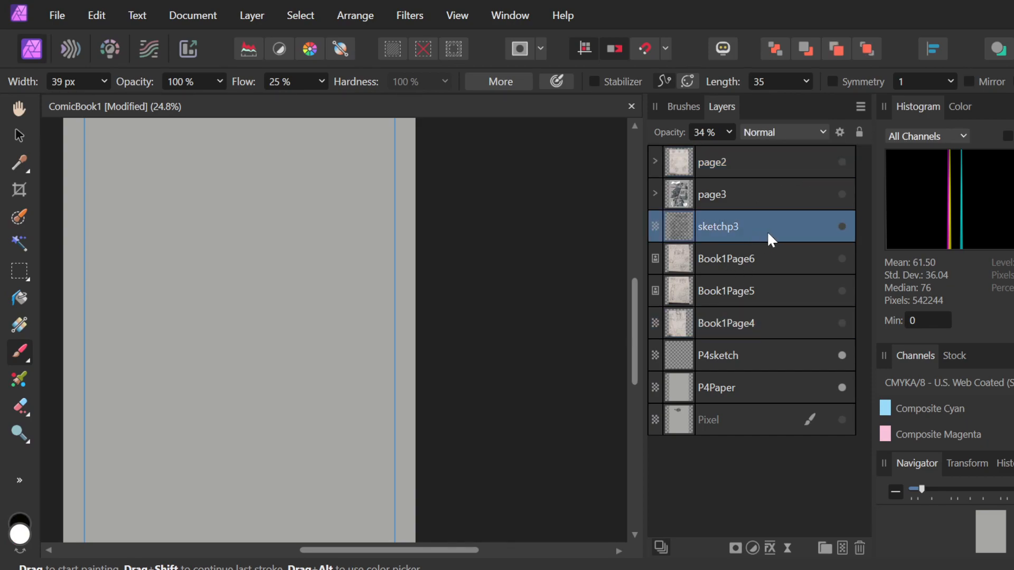
click(841, 226)
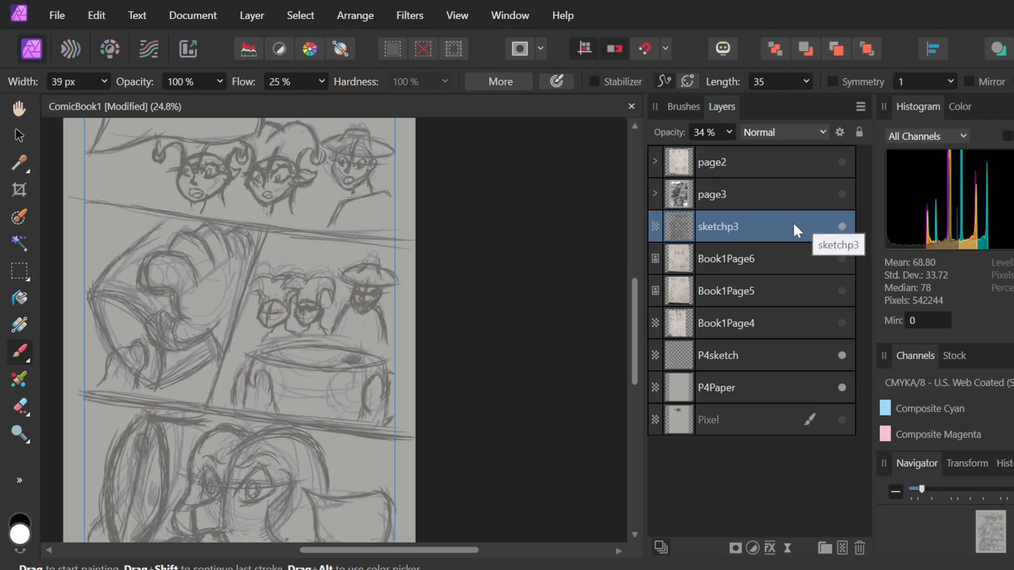
- Move sketchp3 into the page3 group, directly above the group's plain gray Pixel layer, and collapse the group
click(654, 193)
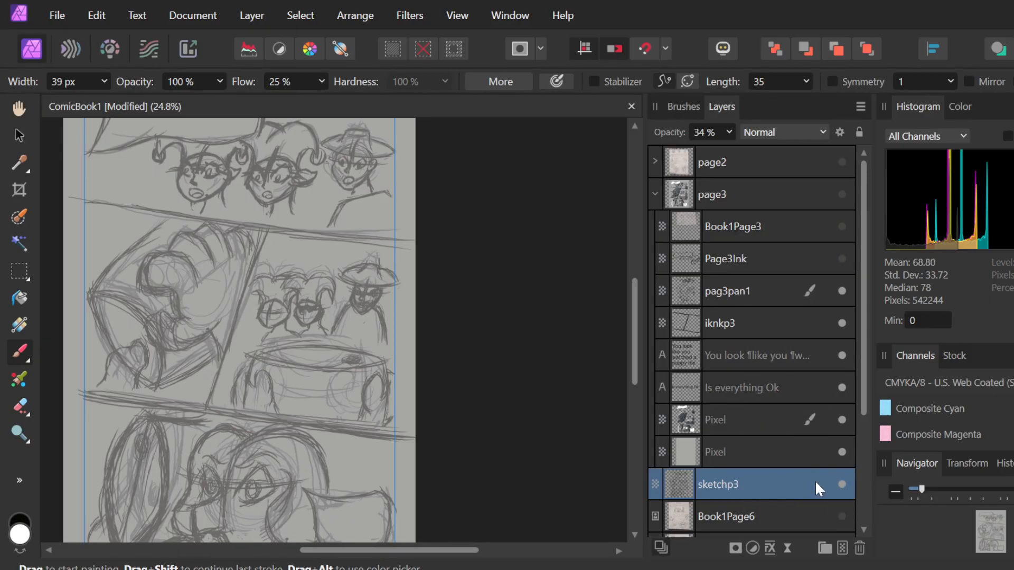
drag(798, 484, 772, 191)
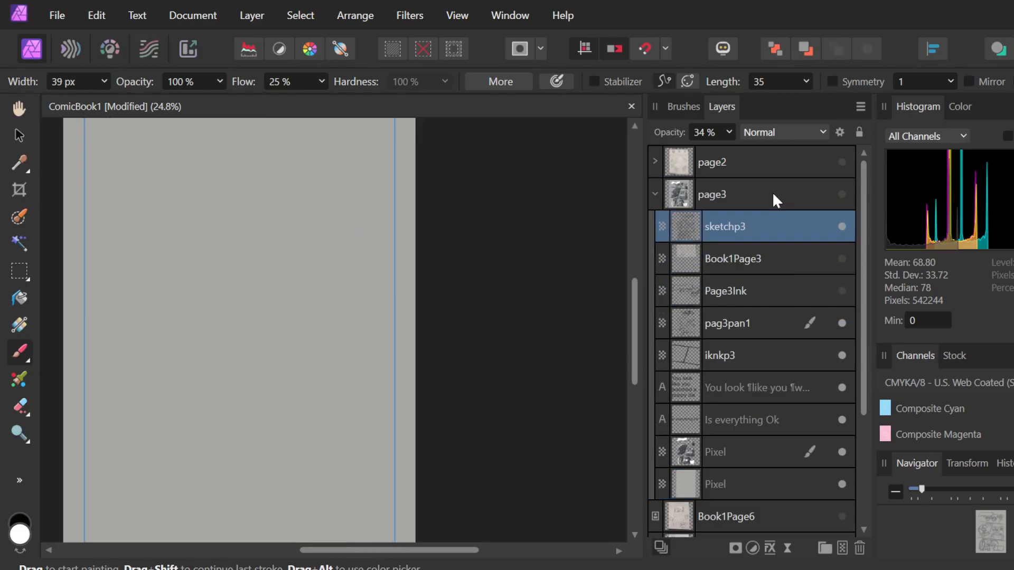
drag(757, 233, 766, 469)
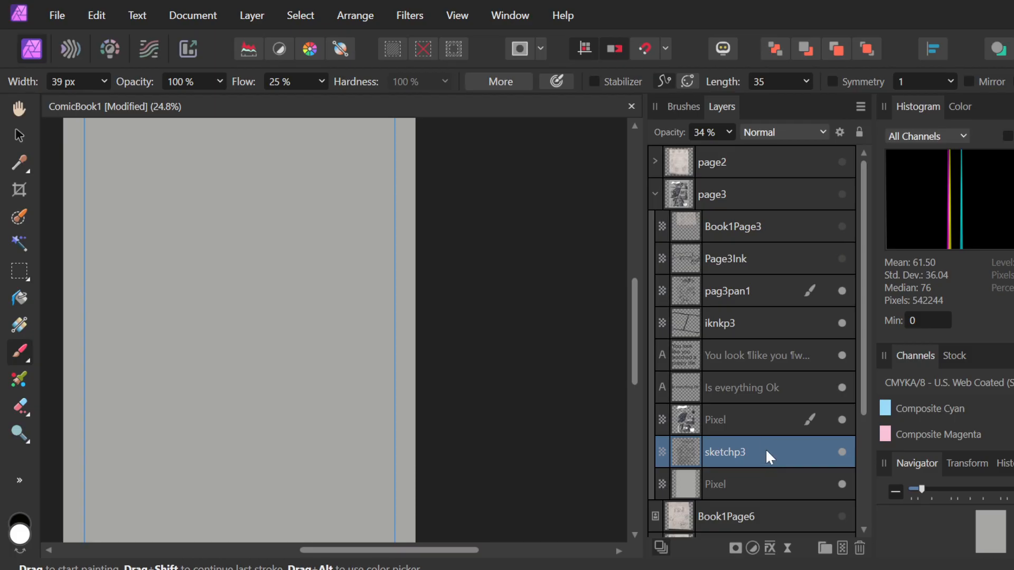
scroll(764, 438, down, 2)
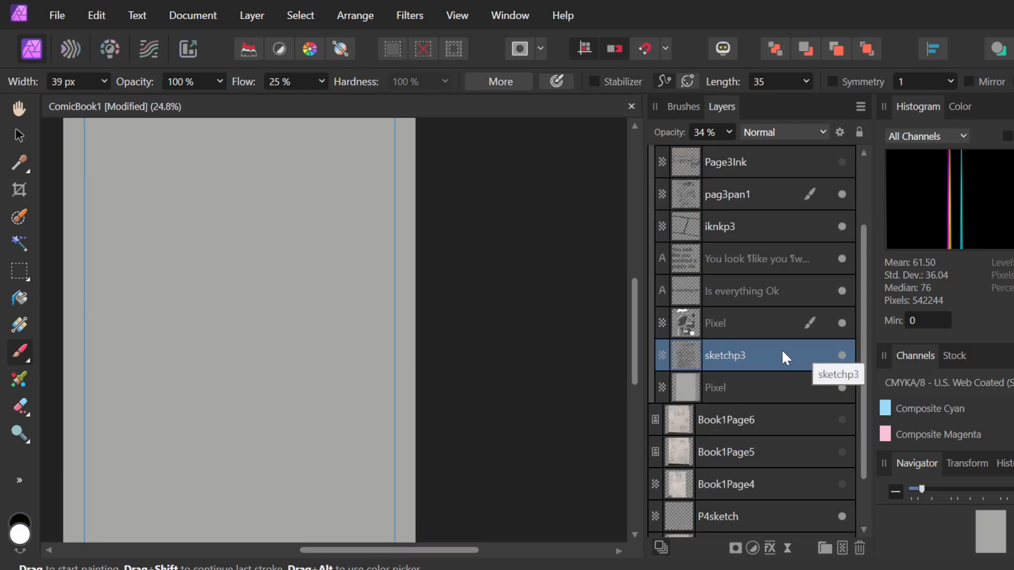
scroll(776, 375, down, 1)
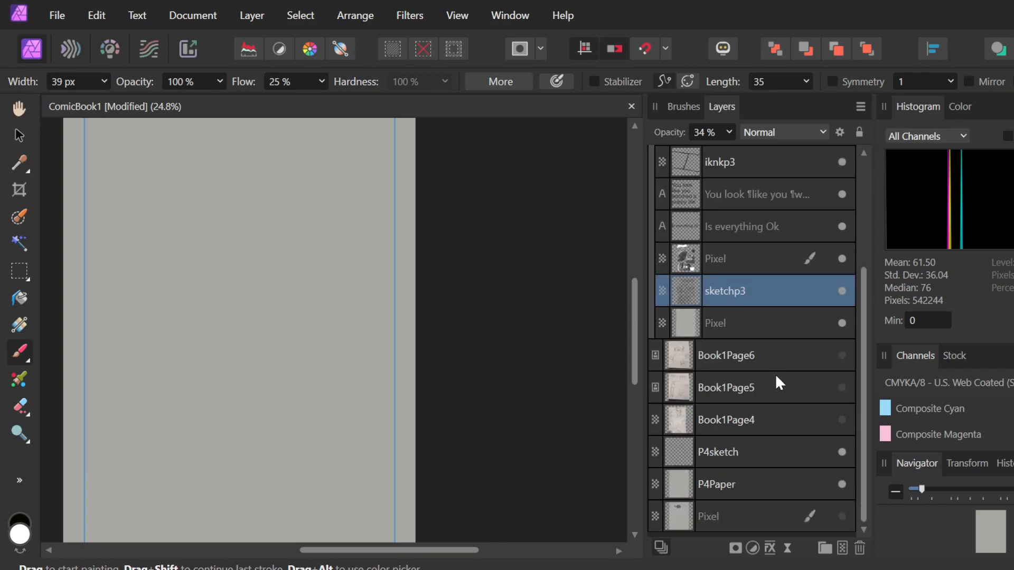
scroll(781, 258, up, 3)
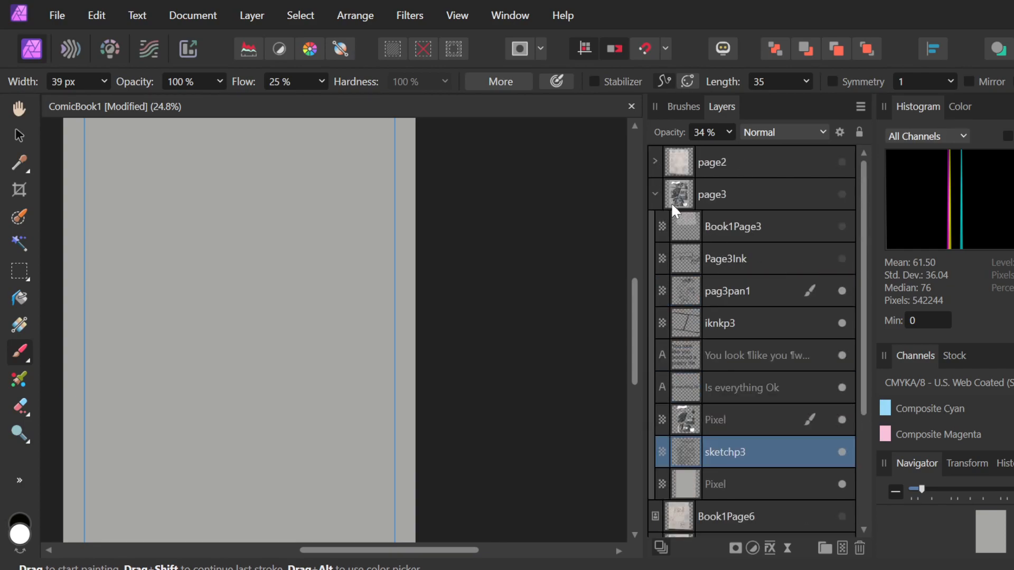
click(655, 193)
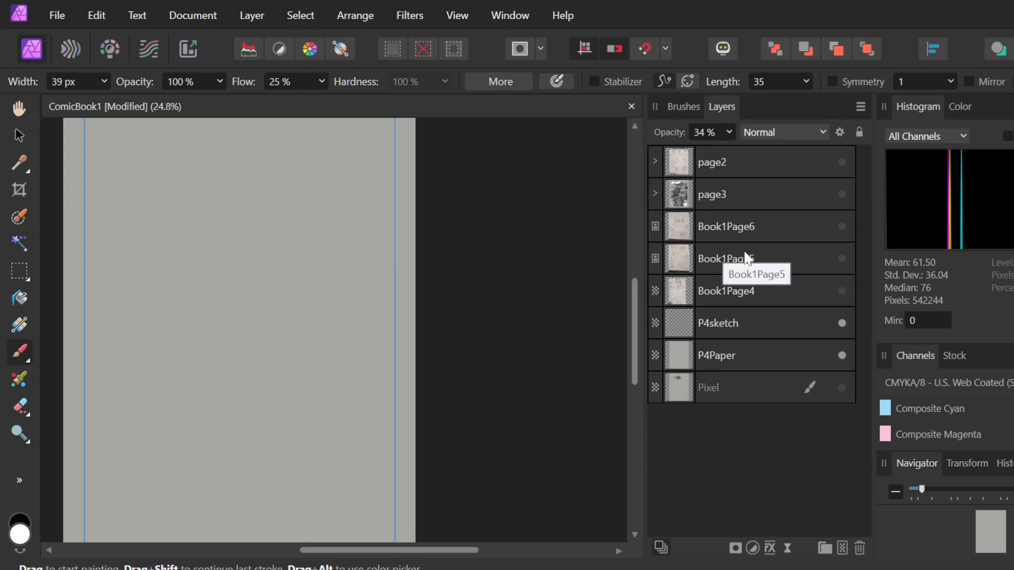
- Show the Book1Page4 sketch photo and try to shift it across the page to cover its width
click(841, 294)
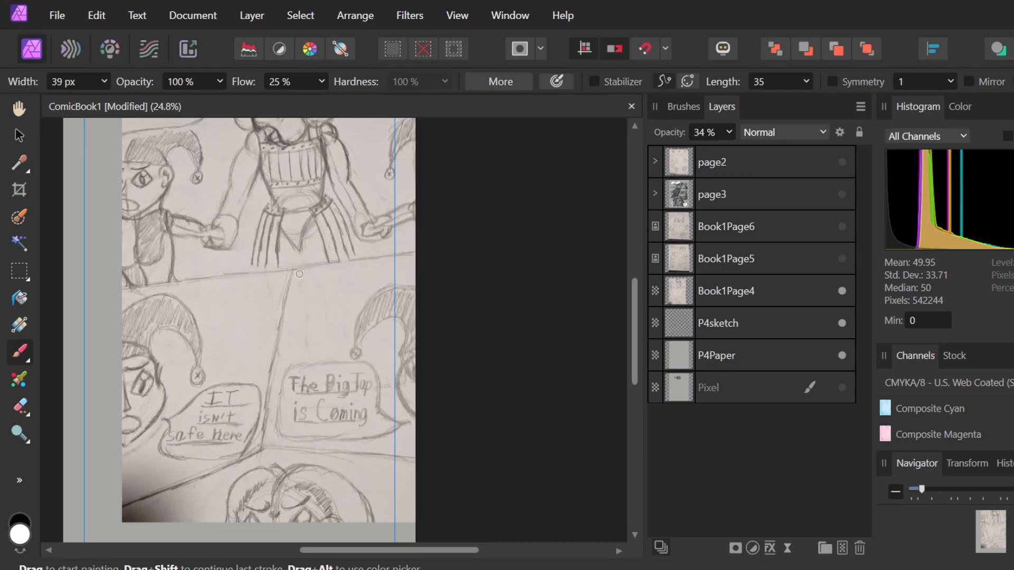
key(v)
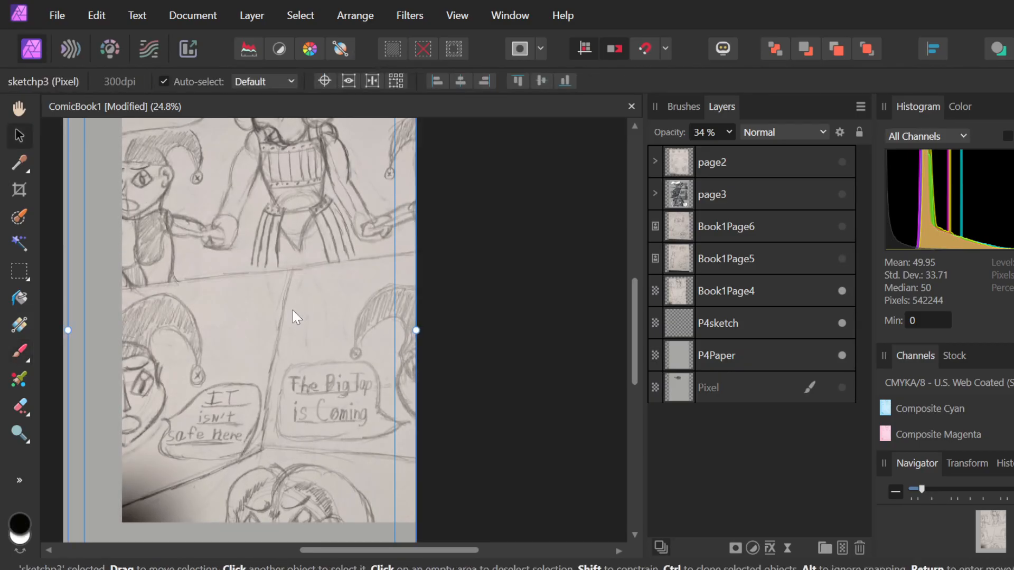
click(294, 317)
drag(312, 305, 244, 346)
right_click(505, 355)
click(645, 343)
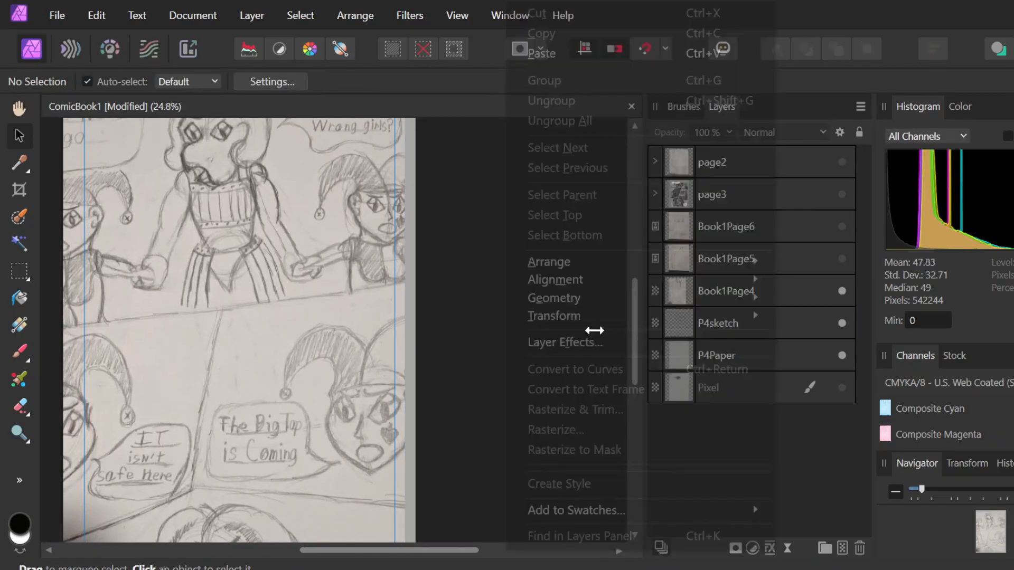
click(804, 41)
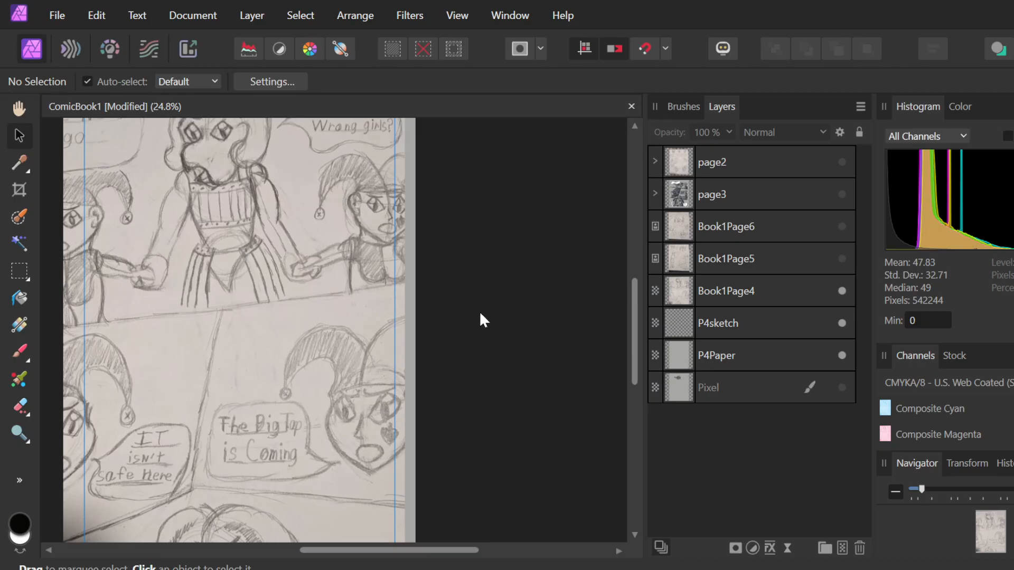
- Try to scale the Book1Page4 photo down and fit it within the page's margin guides
drag(446, 550, 357, 550)
scroll(398, 323, up, 3)
click(398, 323)
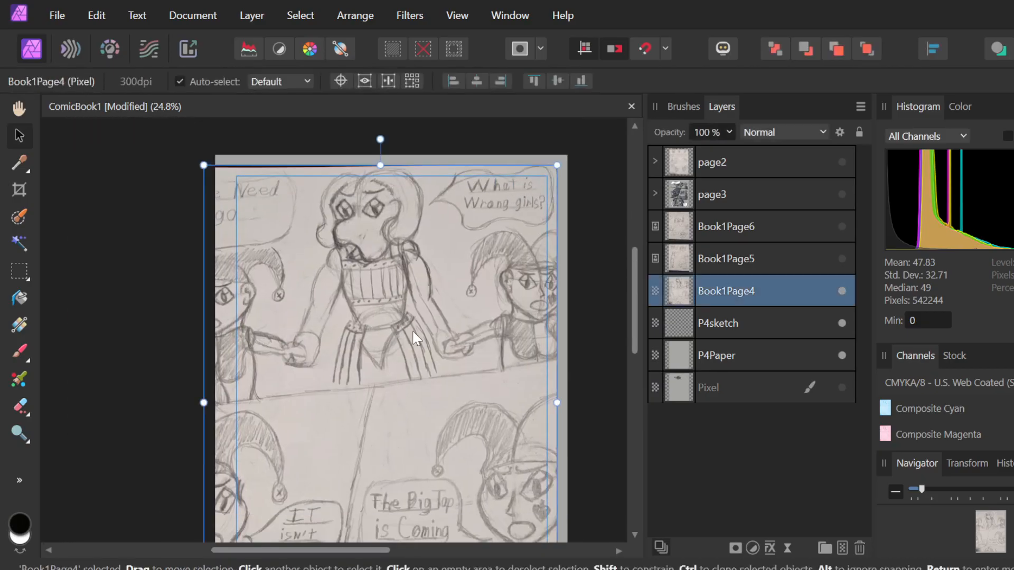
drag(204, 165, 242, 217)
drag(438, 393, 426, 350)
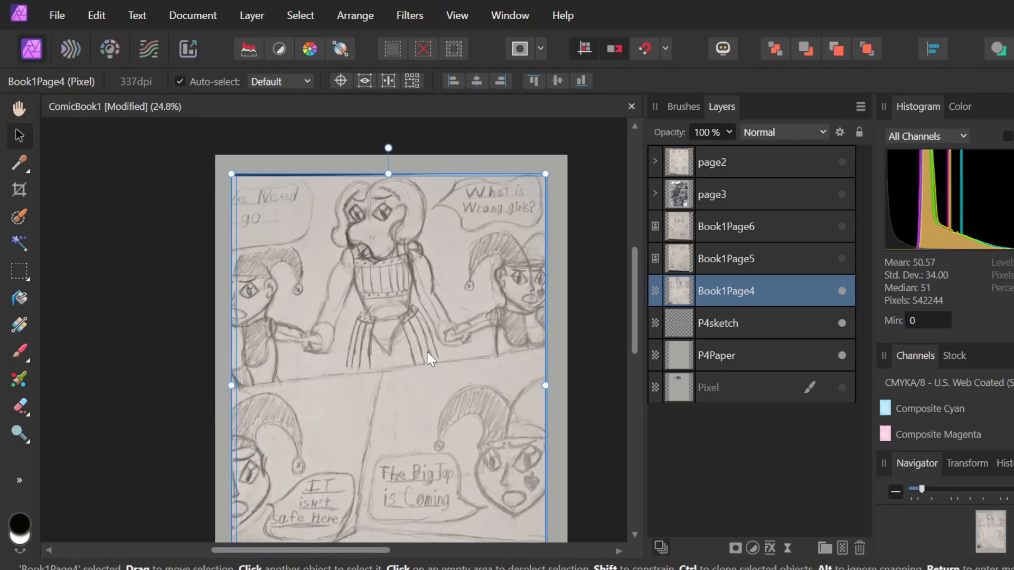
scroll(444, 338, down, 3)
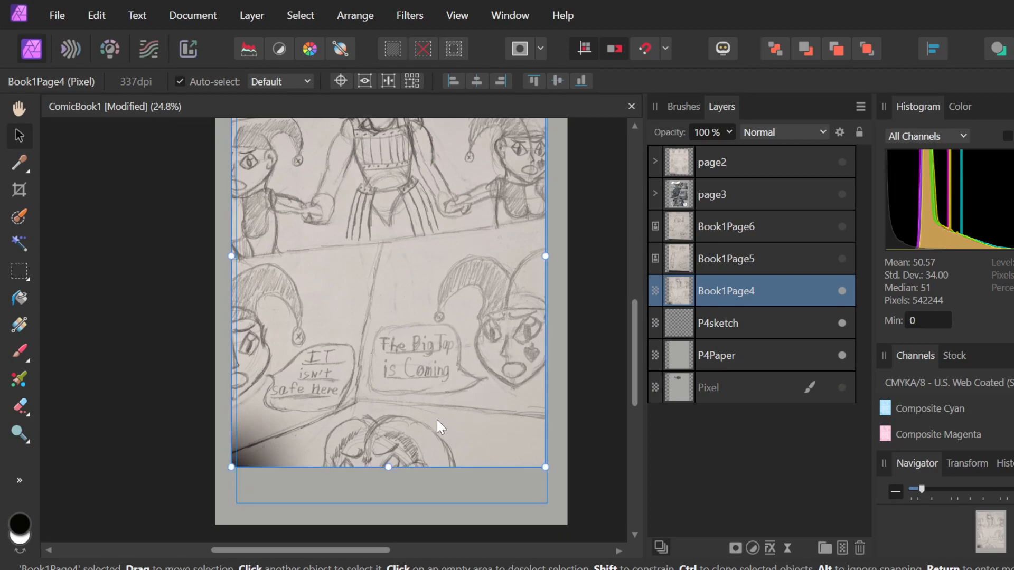
drag(388, 466, 371, 274)
key(ctrl+z)
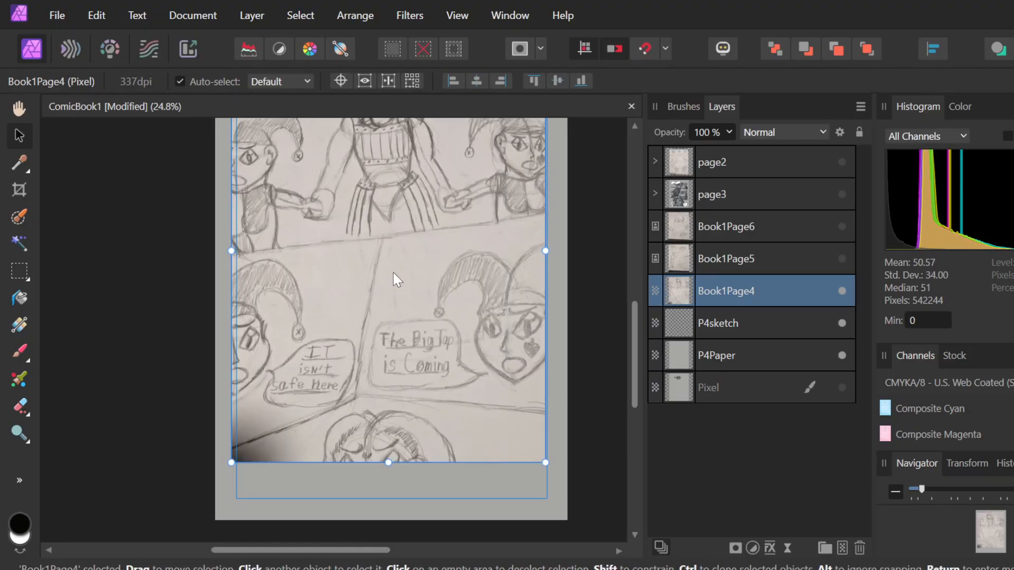
drag(424, 302, 445, 427)
- Undo the resizing and repositioning of the Book1Page4 photo, leaving the layer visible and selected
key(ctrl+z)
key(ctrl+z)
key(ctrl+z)
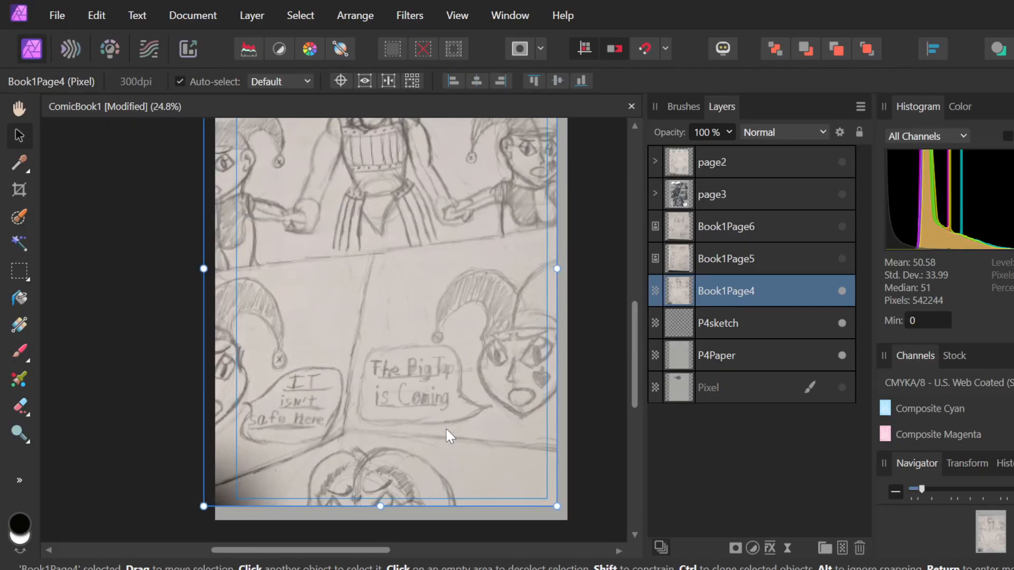
key(ctrl+z)
key(ctrl+z)
key(ctrl+z)
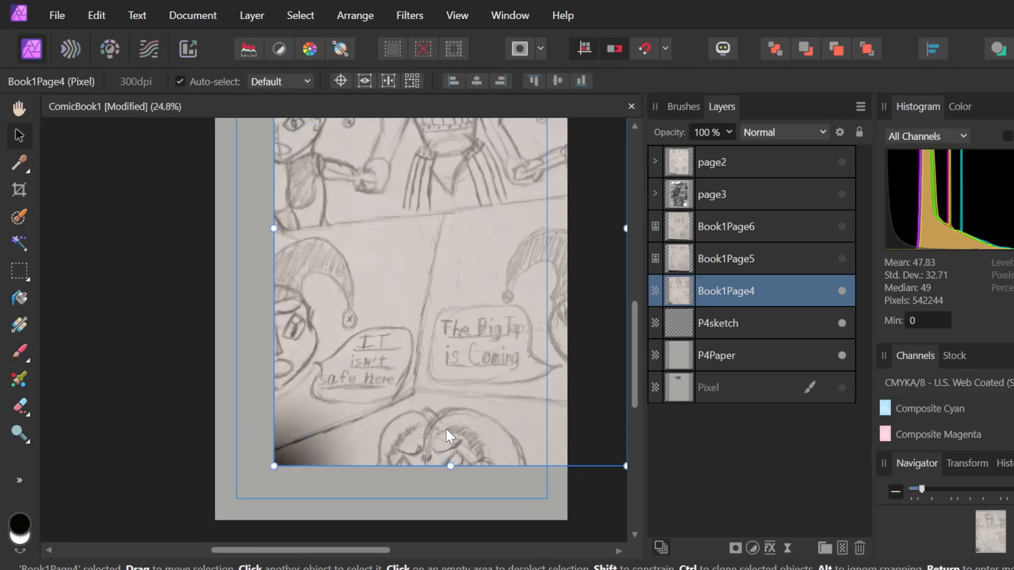
key(ctrl+z)
key(ctrl+z)
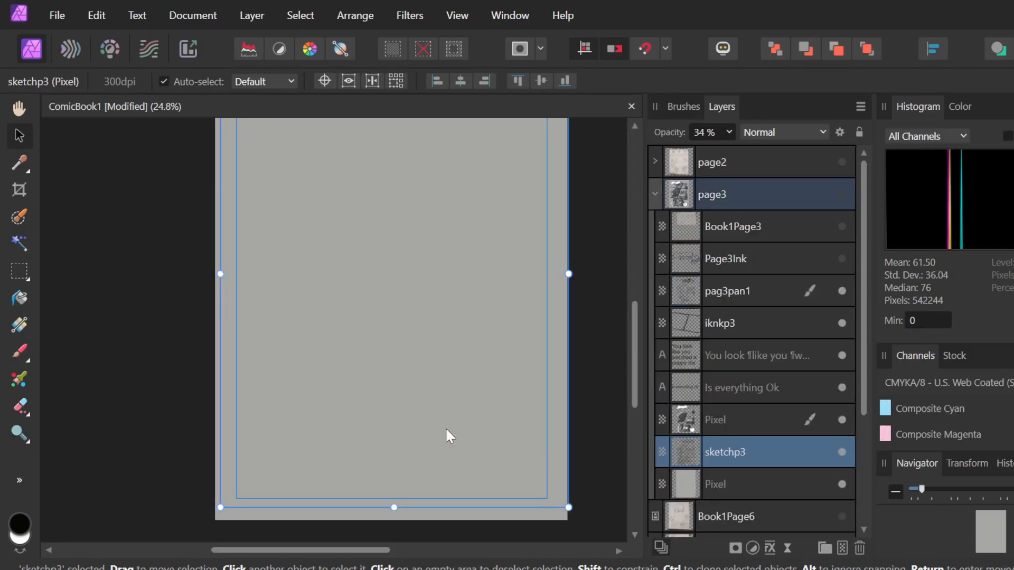
key(ctrl+z)
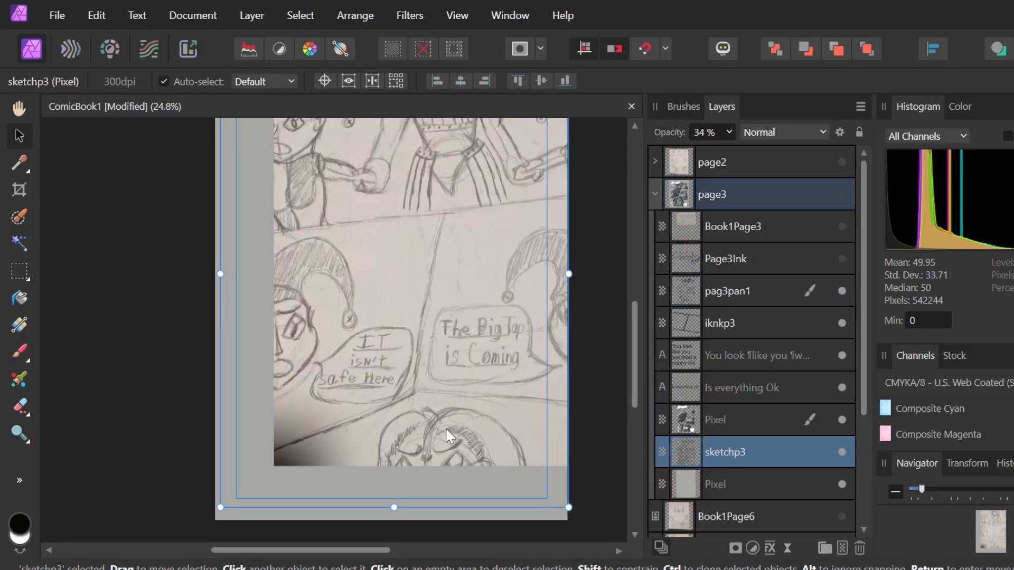
key(ctrl+z)
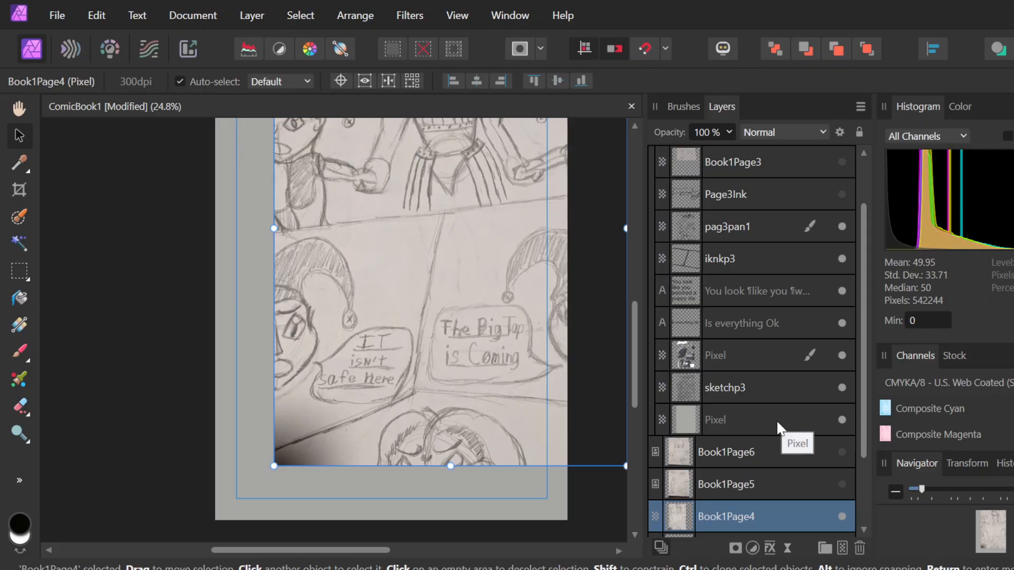
- Move the Book1Page4 photo so its sides line up with the page's left and right edges
scroll(744, 412, down, 3)
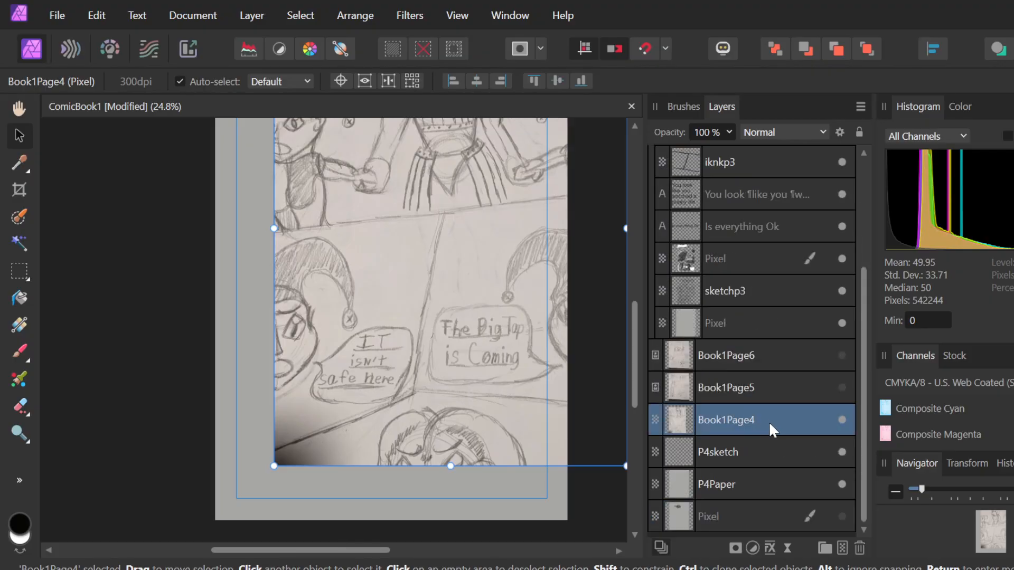
drag(429, 338, 369, 223)
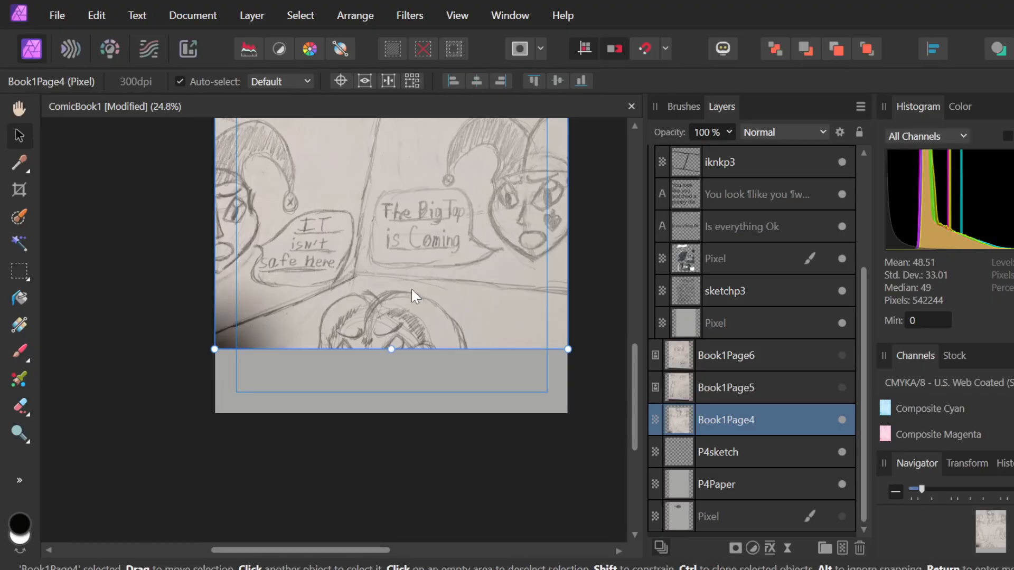
double_click(760, 422)
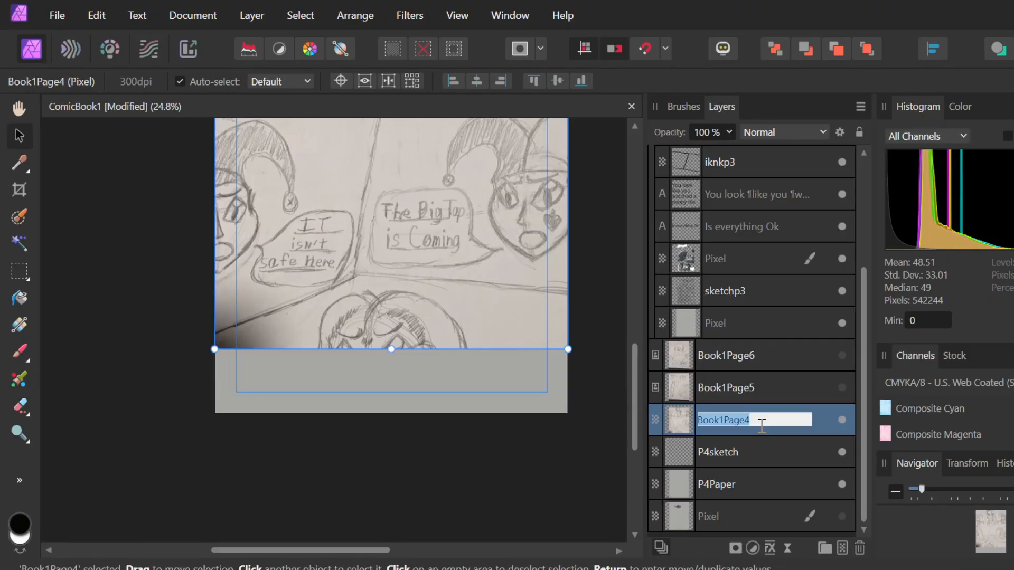
click(676, 423)
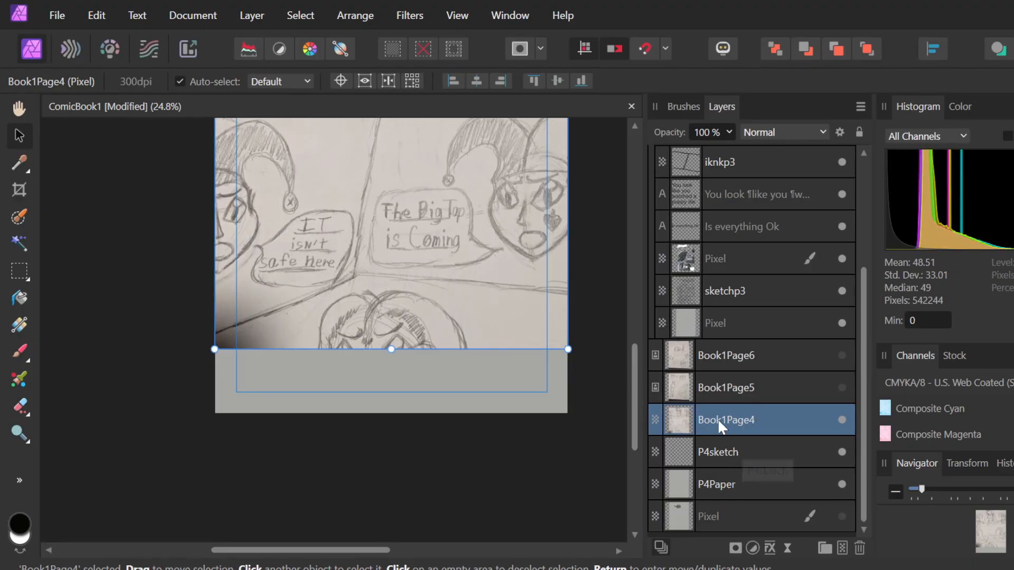
scroll(361, 211, up, 3)
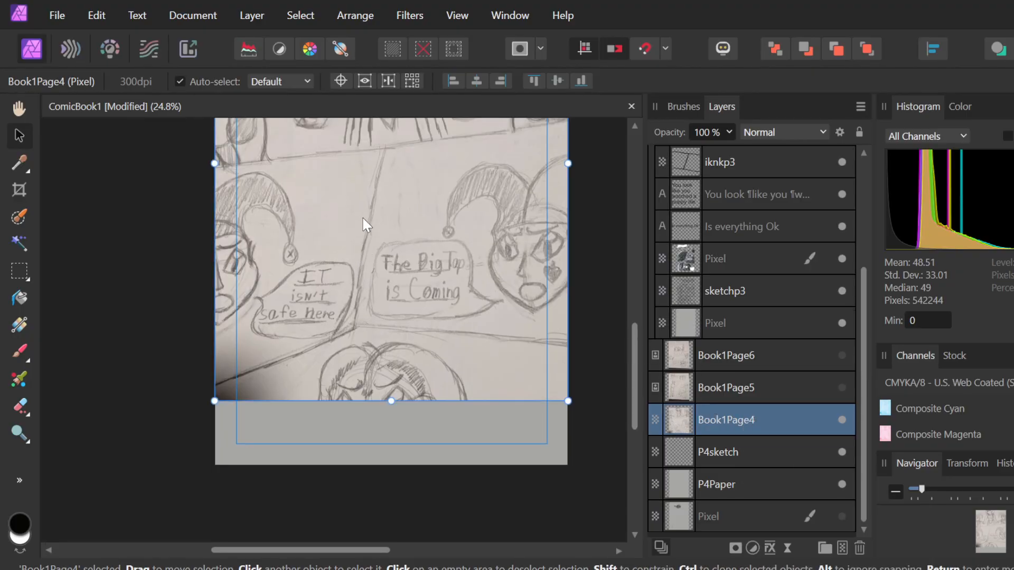
scroll(373, 220, down, 1)
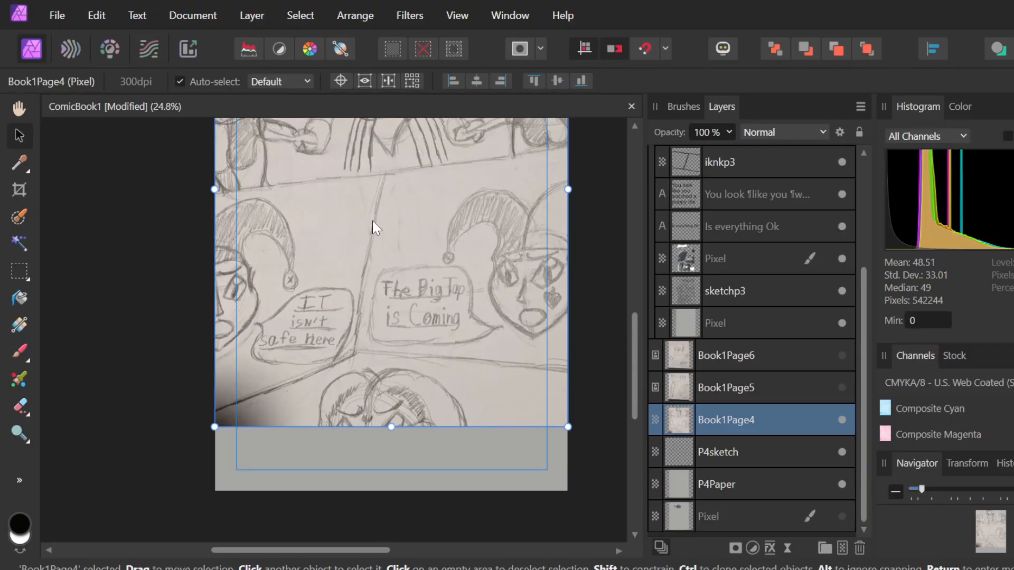
- Hide the Book1Page4 photo and show Book1Page5, undoing the accidental shift of Book1Page4
click(843, 421)
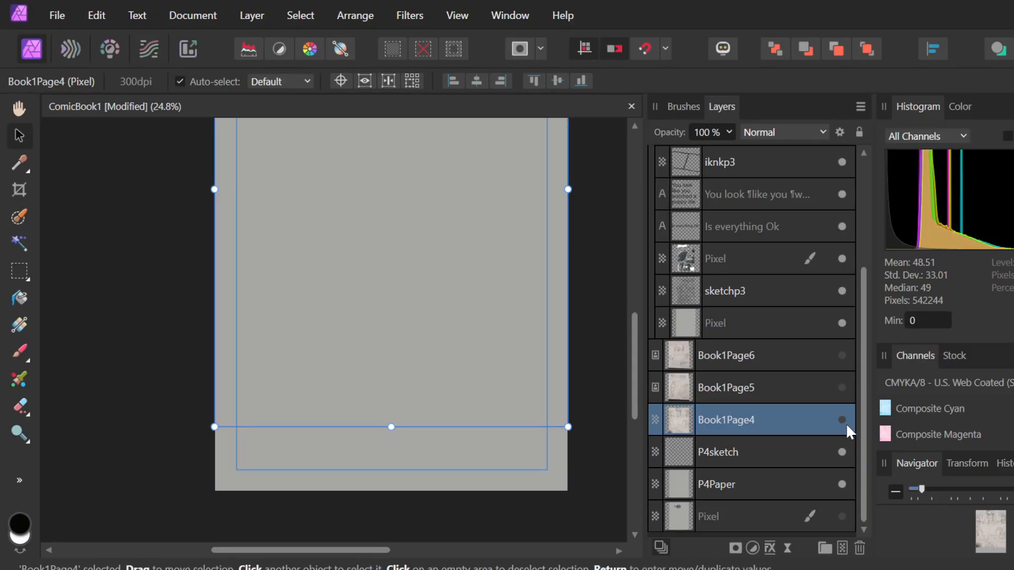
click(842, 388)
drag(498, 335, 361, 333)
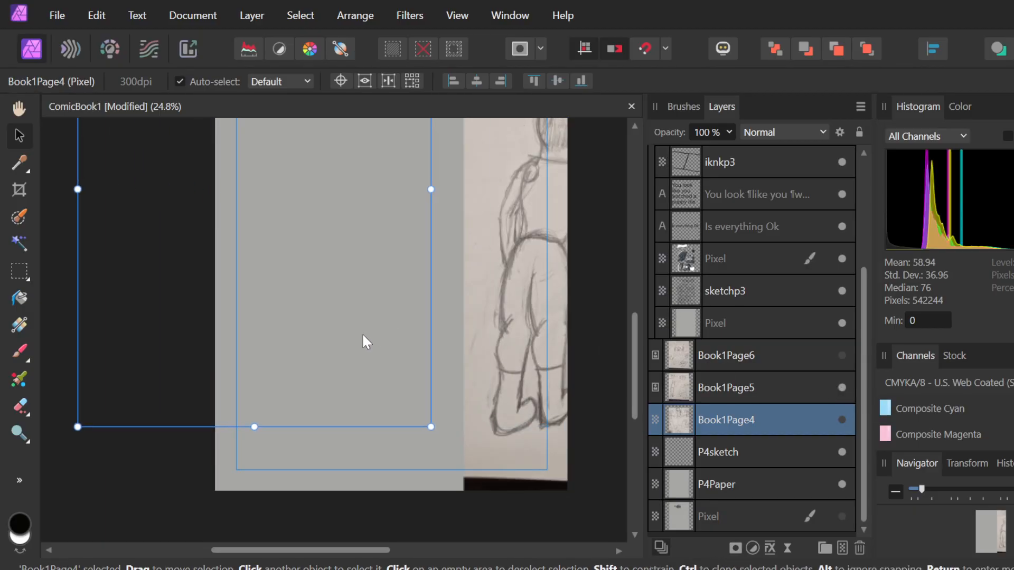
key(ctrl+z)
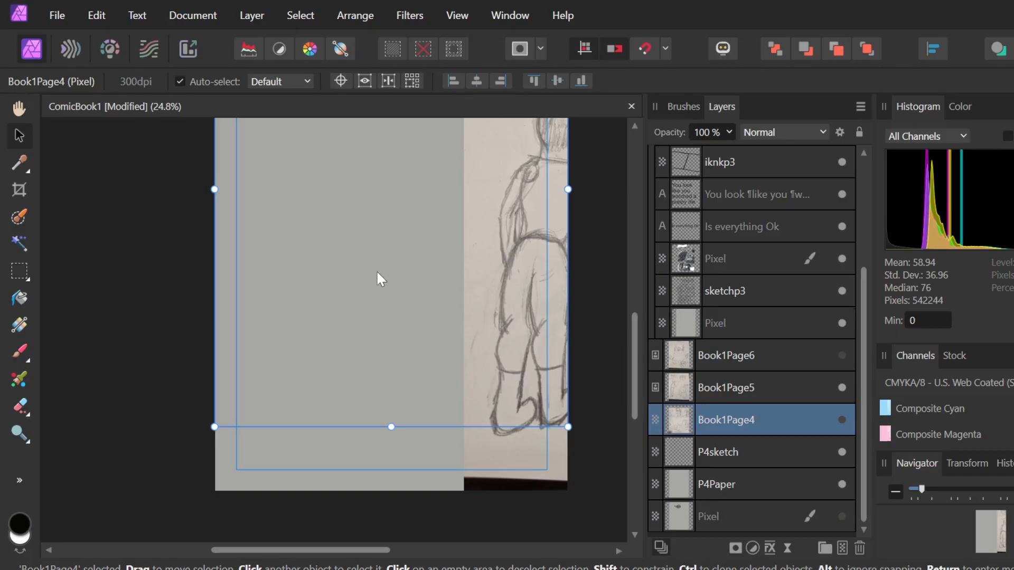
- Move the Book1Page5 sketch photo so it covers the whole page, and check its lower edge
scroll(388, 274, up, 5)
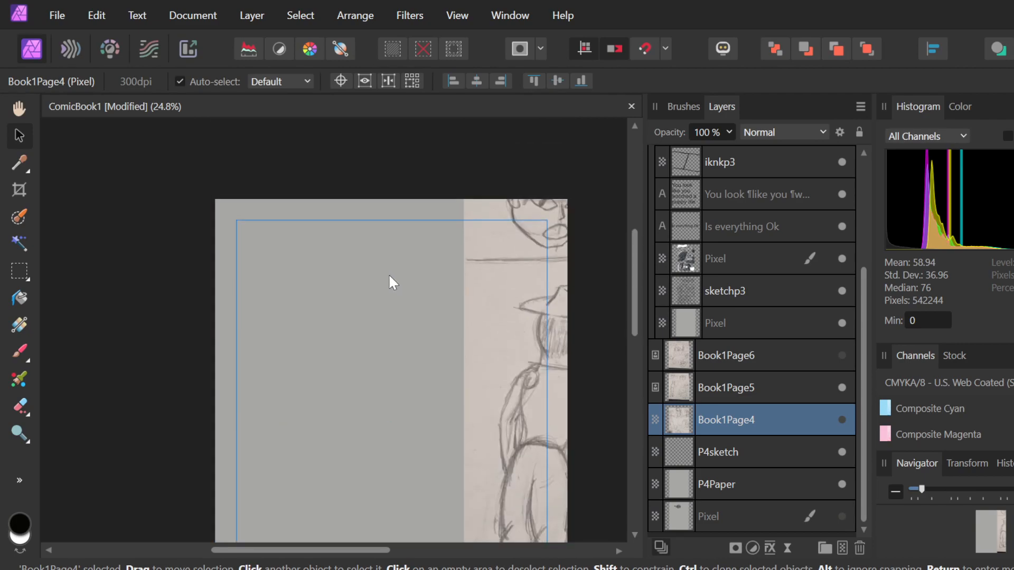
click(555, 210)
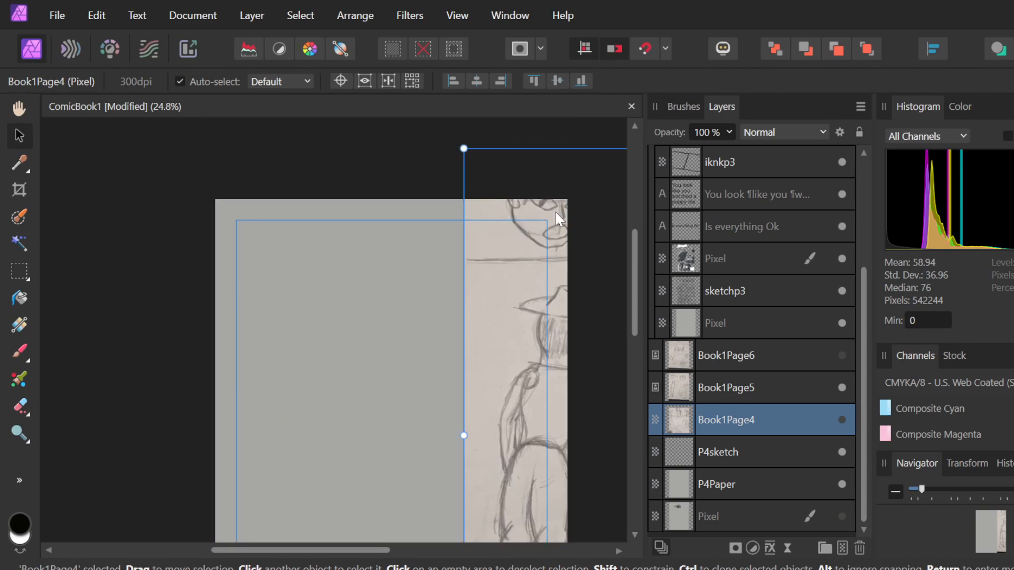
drag(525, 355, 237, 394)
scroll(389, 312, down, 2)
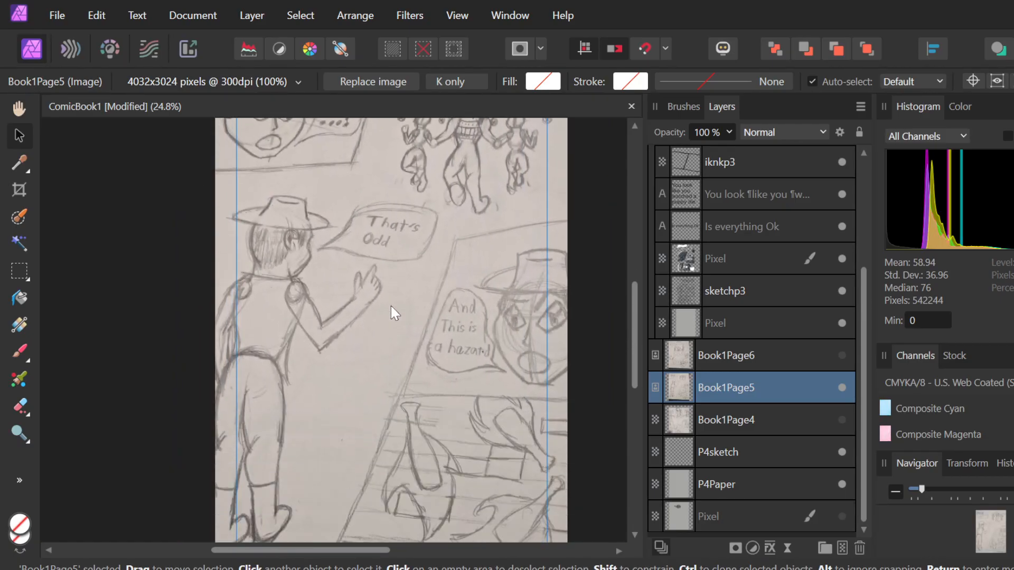
scroll(392, 306, down, 3)
scroll(565, 333, down, 4)
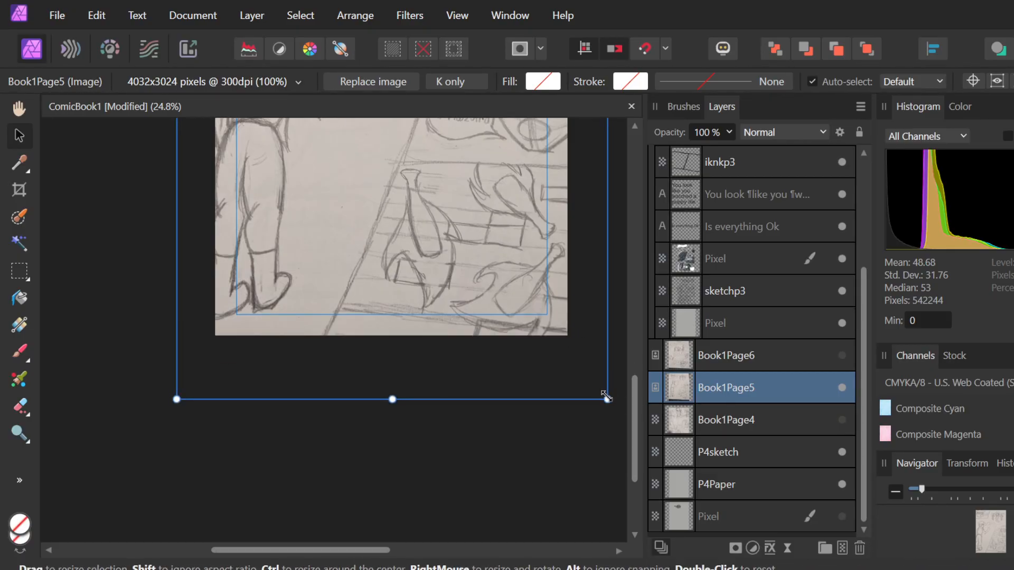
- Scale the Book1Page5 sketch photo down to 72% and move it up to the page's upper margin
drag(606, 395, 433, 272)
scroll(521, 336, up, 7)
scroll(503, 396, up, 2)
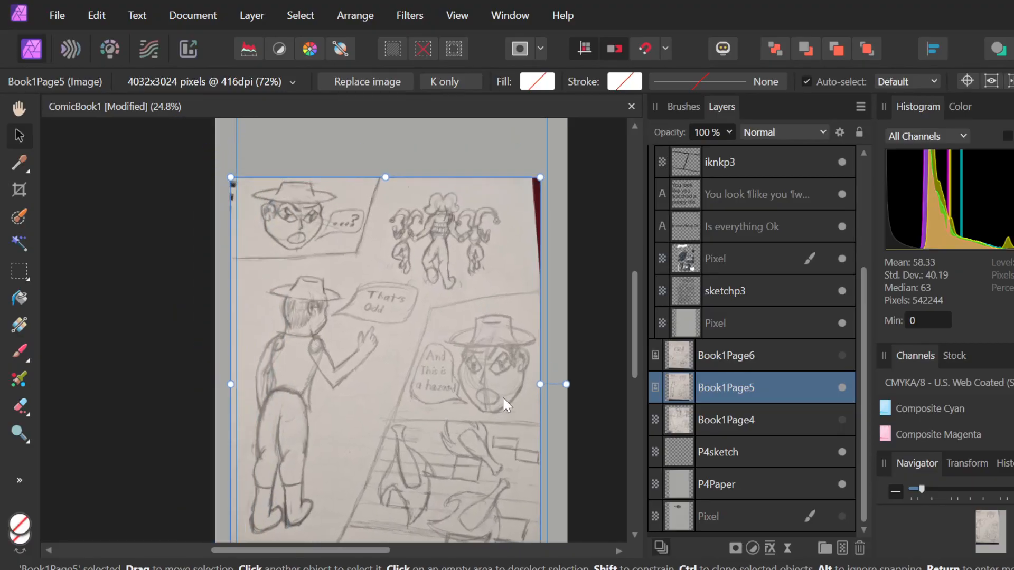
scroll(508, 379, down, 3)
scroll(502, 319, down, 3)
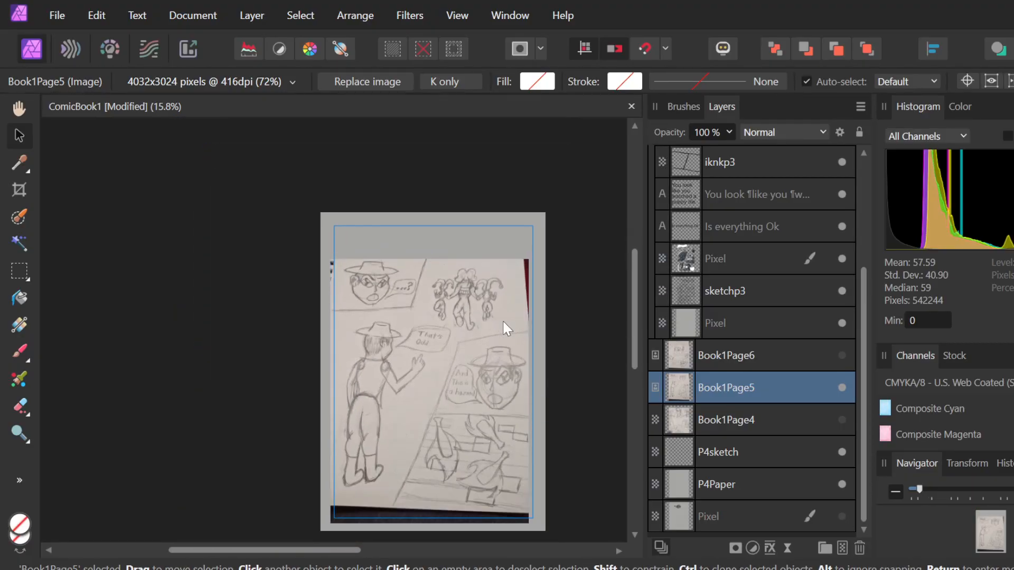
drag(475, 336, 477, 300)
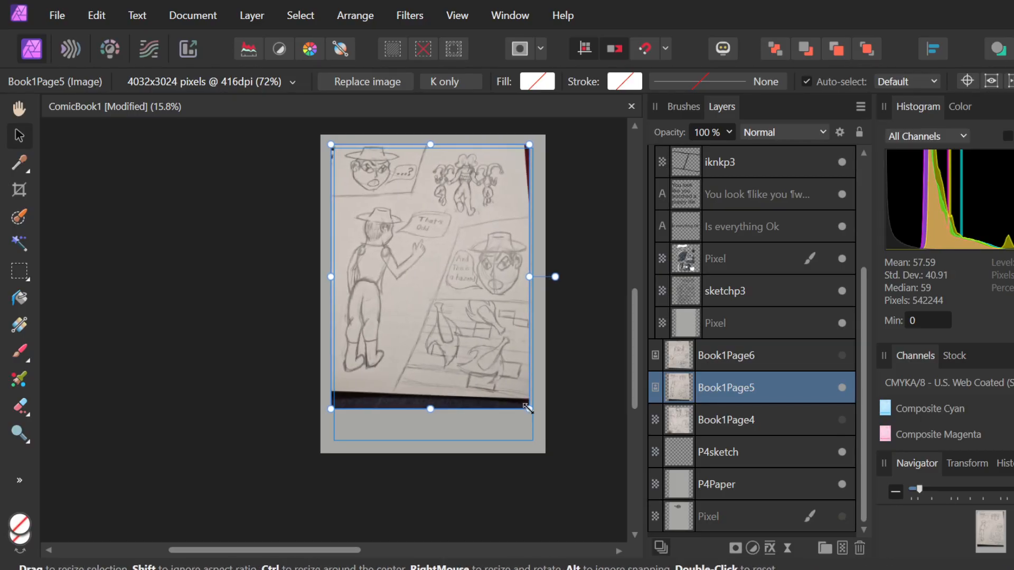
- Enlarge the Book1Page5 photo to about 86% and reposition it so the sketch covers nearly the whole page
drag(528, 408, 550, 480)
drag(470, 373, 445, 372)
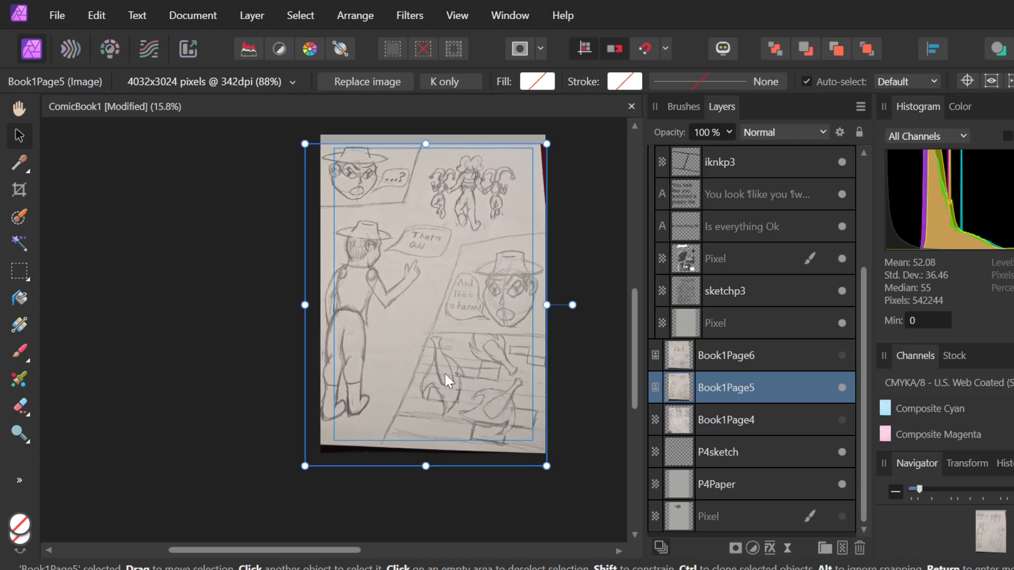
mouse_move(444, 372)
mouse_down()
mouse_move(461, 375)
mouse_move(449, 375)
mouse_up()
mouse_move(441, 375)
mouse_down()
mouse_move(450, 375)
mouse_move(439, 374)
mouse_up()
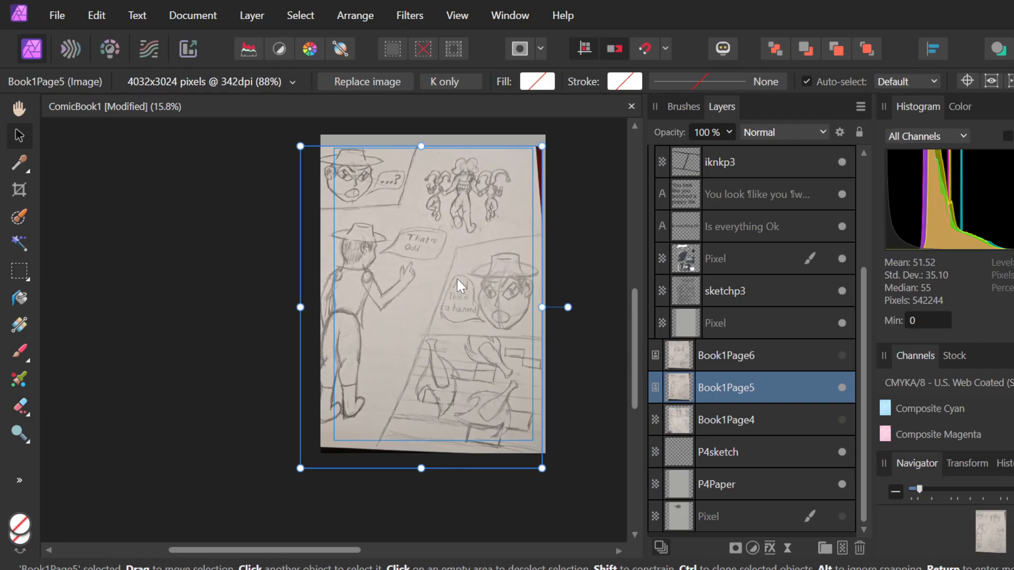
mouse_move(456, 263)
mouse_down()
mouse_move(458, 243)
mouse_move(460, 264)
mouse_up()
mouse_move(540, 465)
mouse_down()
mouse_move(532, 450)
mouse_move(541, 463)
mouse_up()
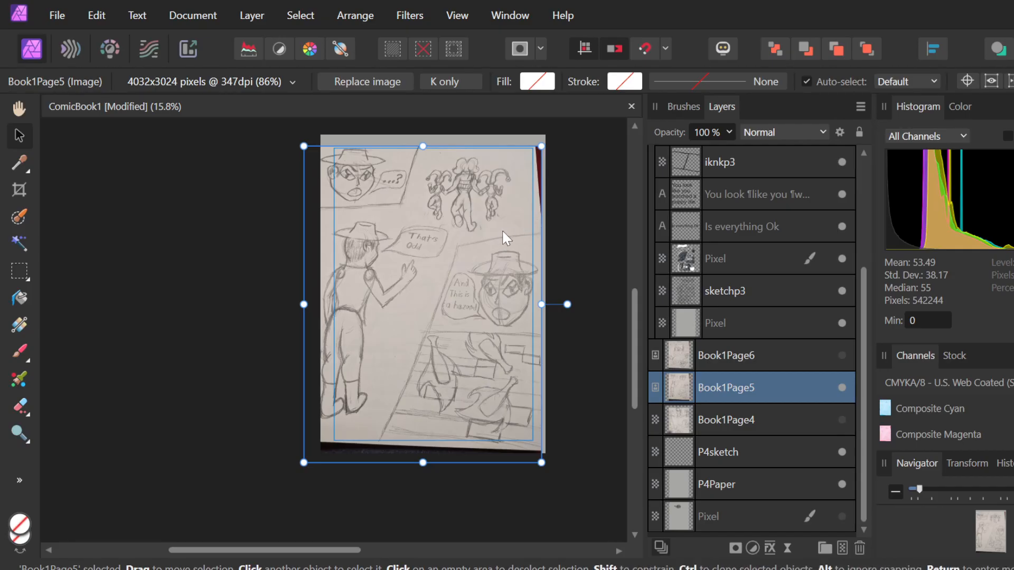
- Move the P4sketch layer above Book1Page5 and rename it P5sketch
scroll(332, 141, up, 5)
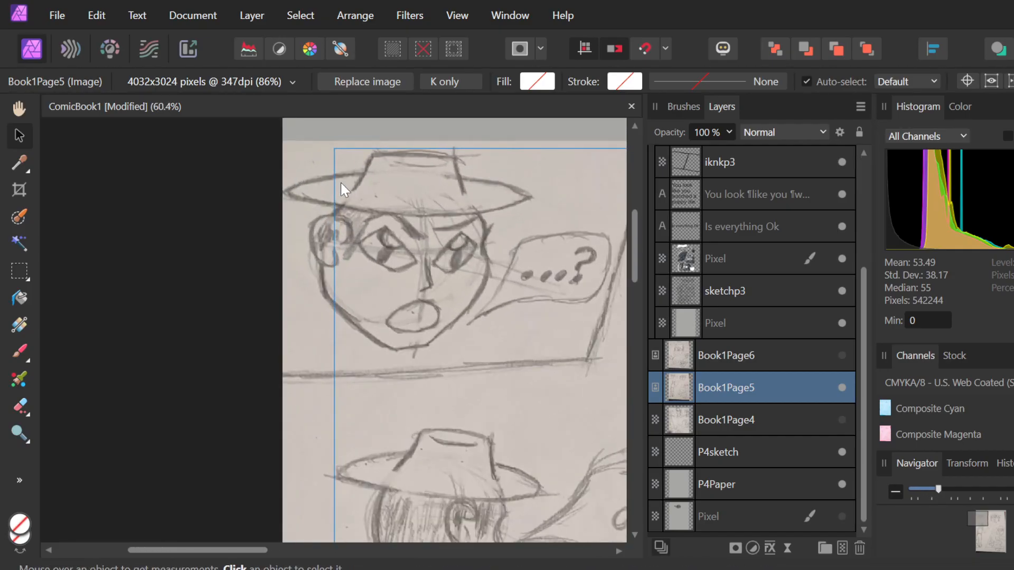
scroll(396, 243, down, 1)
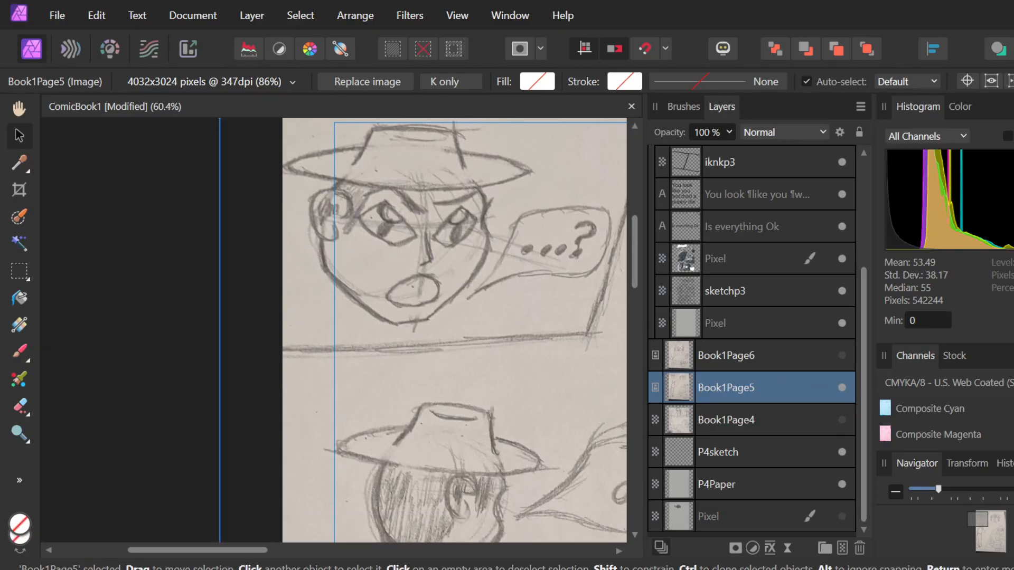
drag(741, 455, 738, 369)
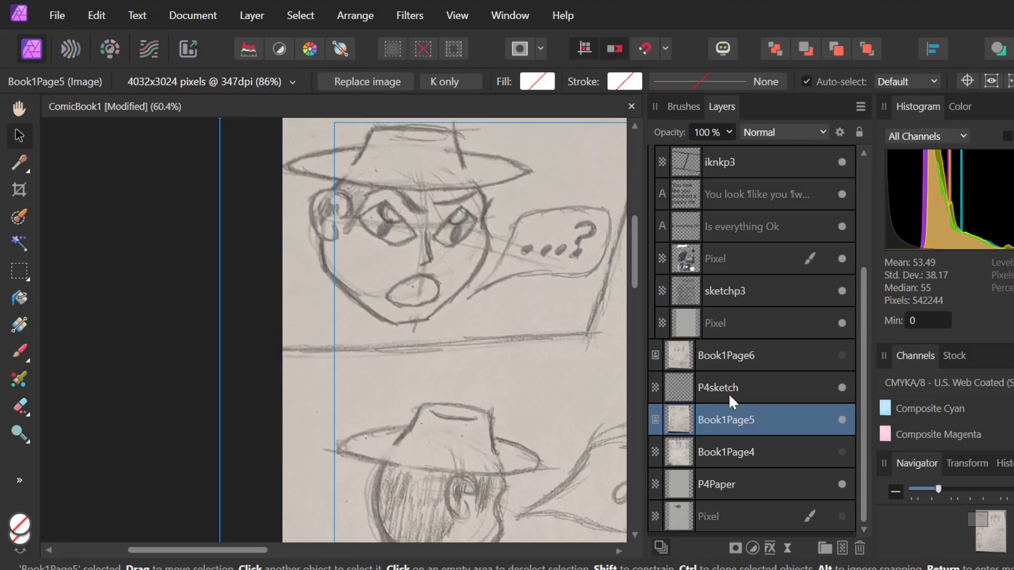
double_click(728, 391)
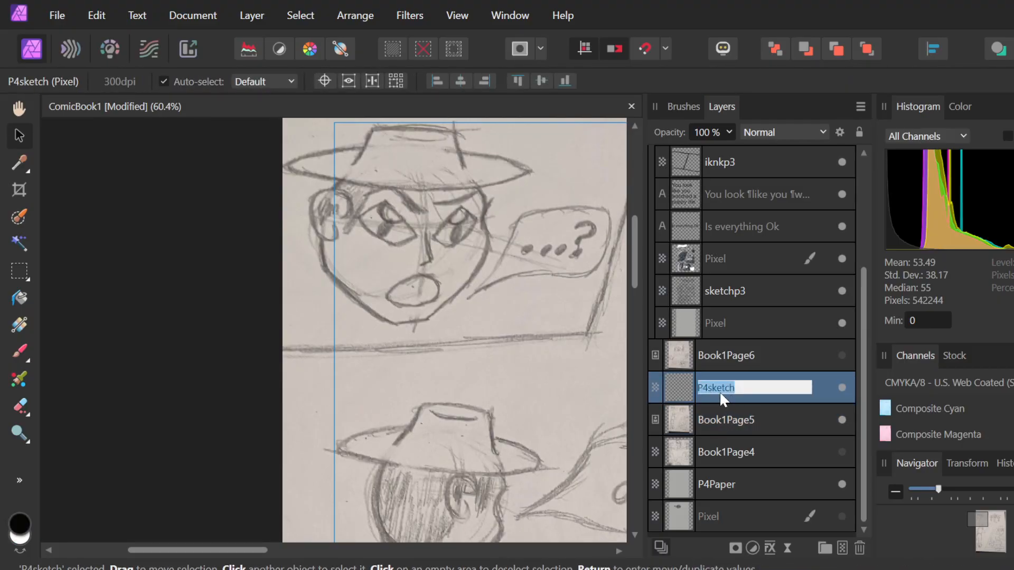
key(BackSpace)
text(5)
key(Return)
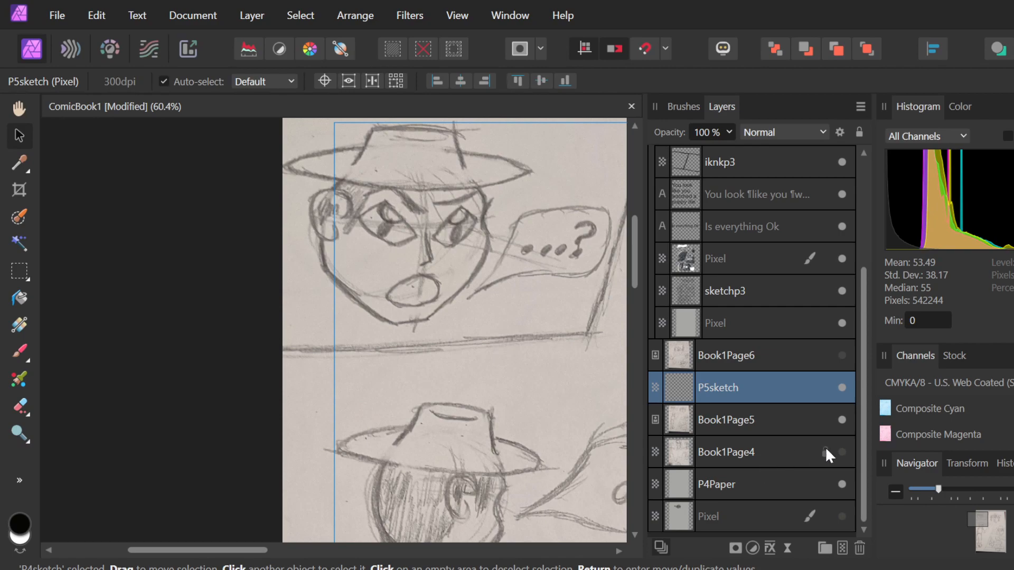
- Rename the P4Paper layer as P5Paper
double_click(745, 484)
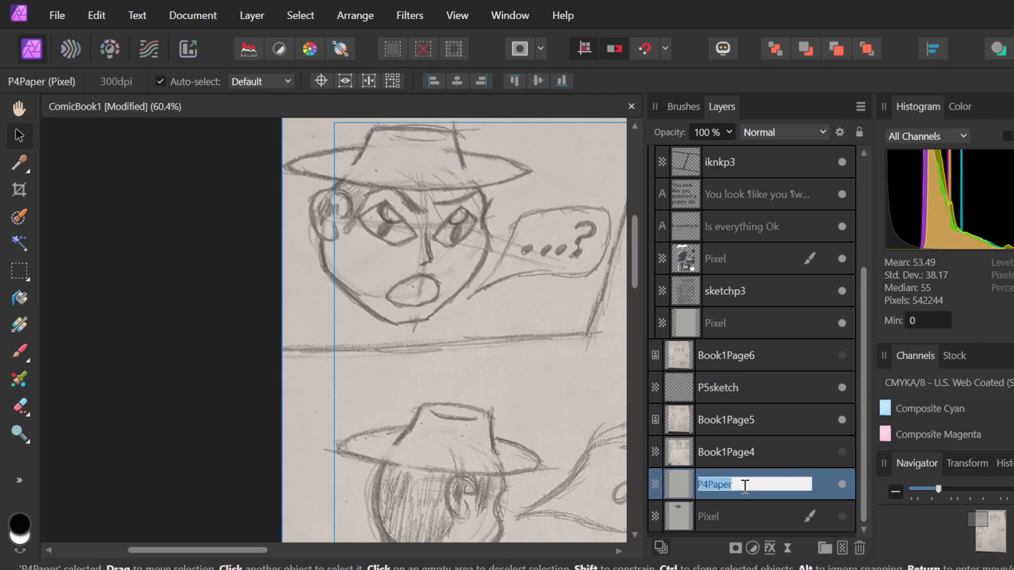
key(Left)
key(Right)
key(Right)
key(BackSpace)
text(5)
key(Return)
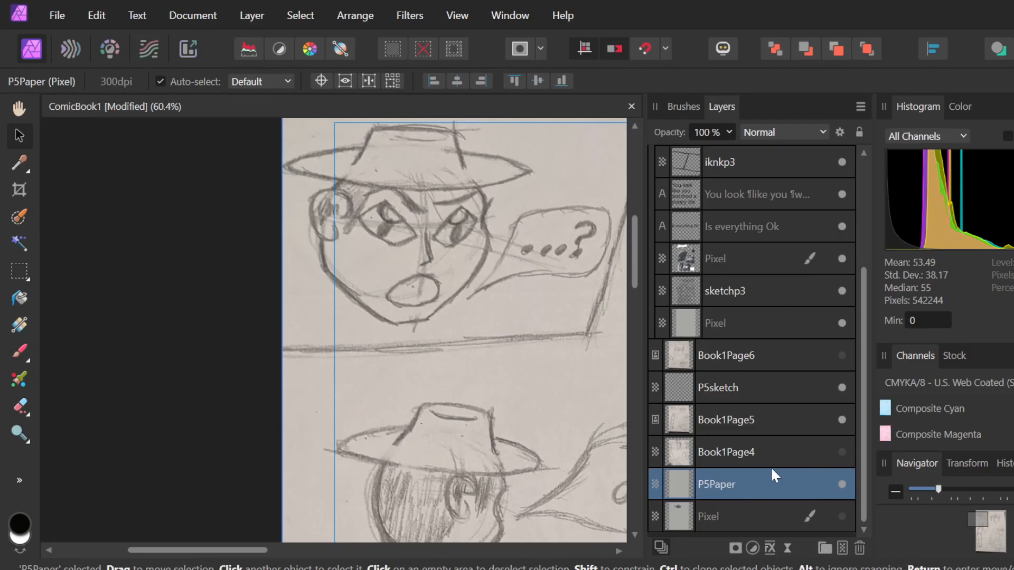
- Set up the Paint Brush with the Classic Chisel Felt Pen on the P5sketch layer, undoing a test stroke across the first panel
click(744, 382)
scroll(503, 329, down, 2)
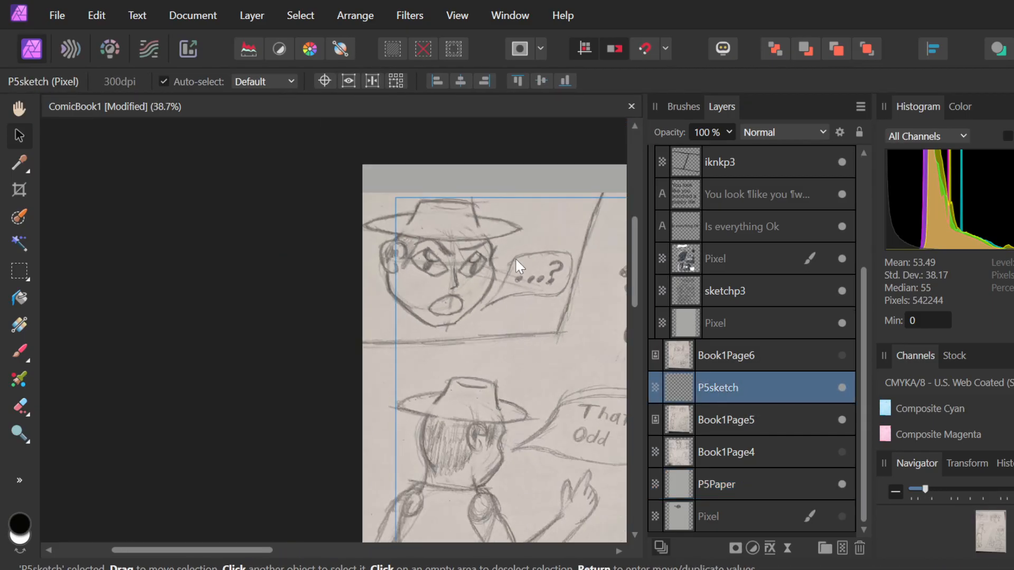
scroll(515, 260, up, 1)
scroll(534, 284, up, 2)
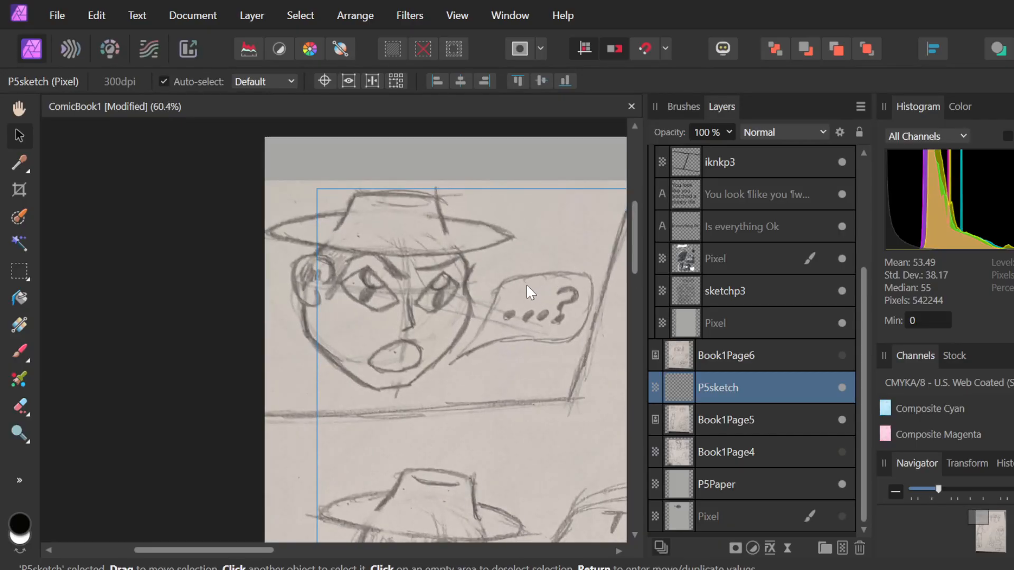
click(684, 107)
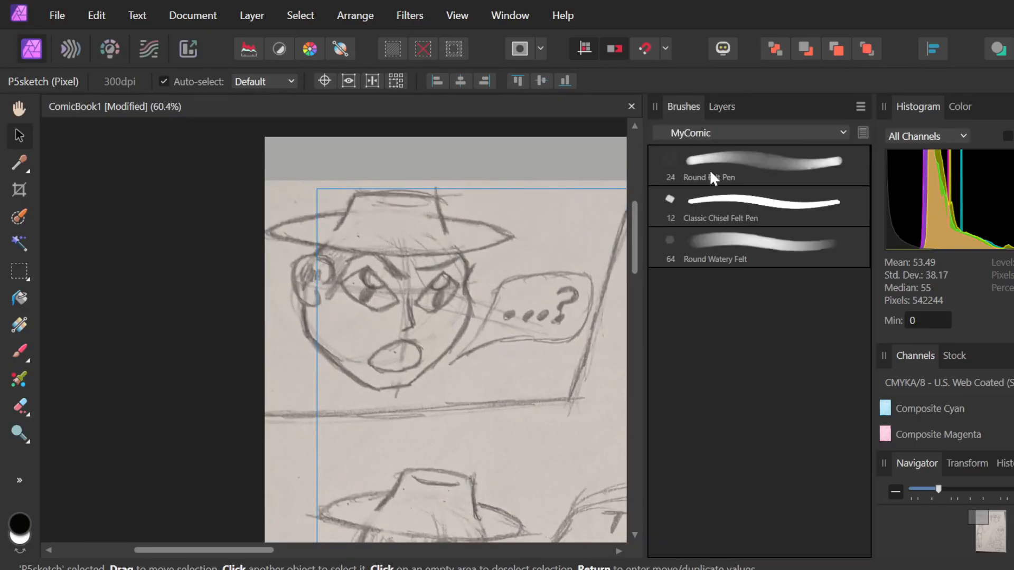
click(748, 206)
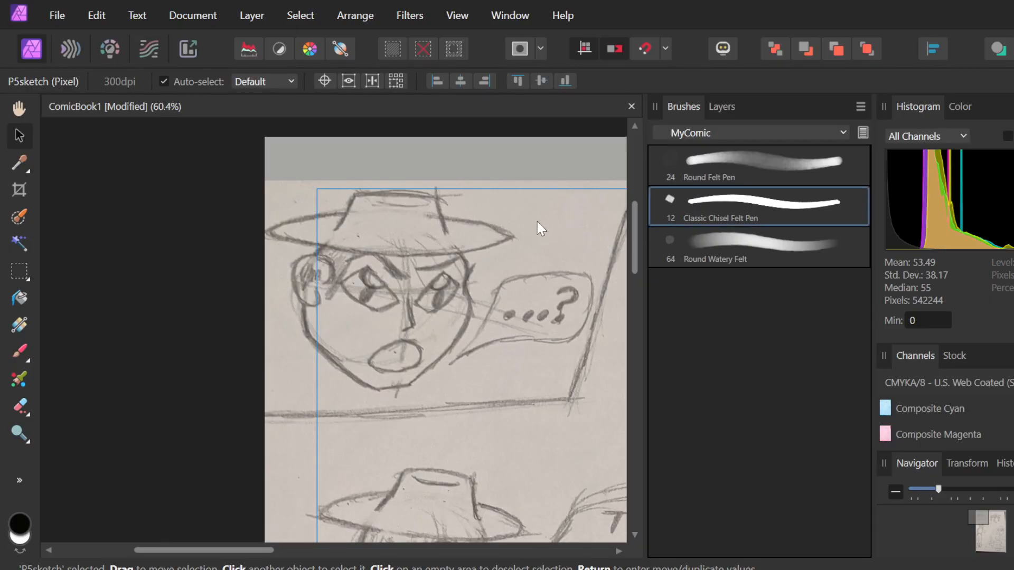
key(b)
mouse_move(532, 221)
mouse_down()
mouse_move(559, 239)
mouse_move(395, 322)
mouse_move(459, 356)
mouse_up()
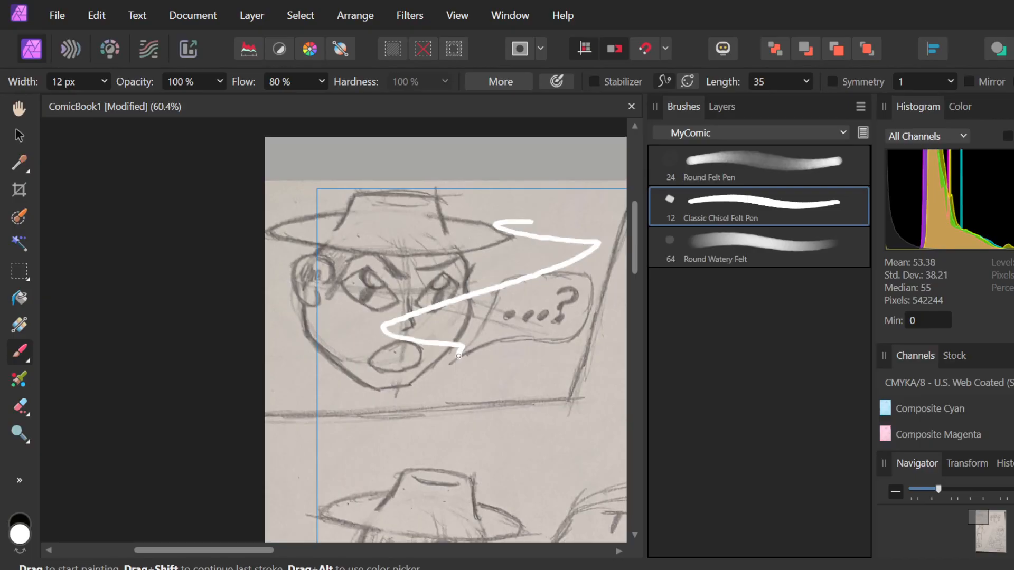
key(ctrl+z)
- Make black the active brush colour and set the brush width to 24 px
click(20, 522)
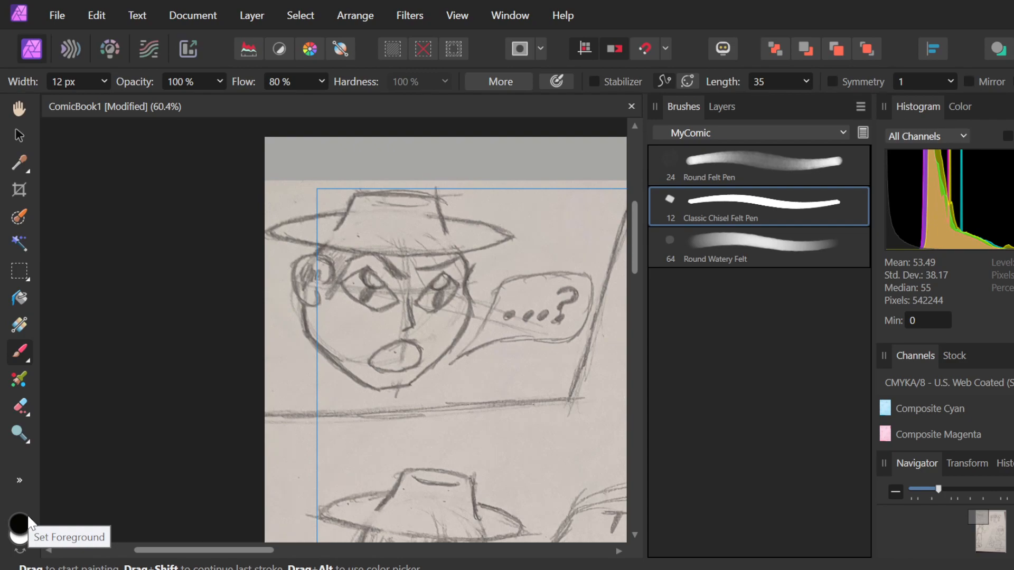
click(105, 82)
drag(108, 101, 120, 101)
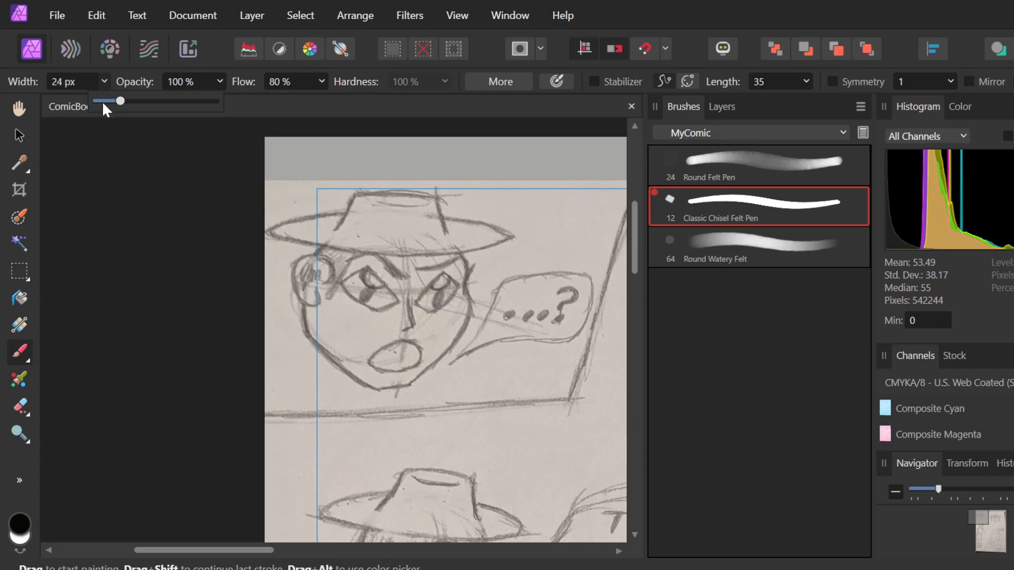
- Ink the right end and lower edge of the hat brim in the first panel, undoing the trial strokes
drag(325, 243, 417, 256)
click(359, 226)
key(ctrl+z)
key(ctrl+z)
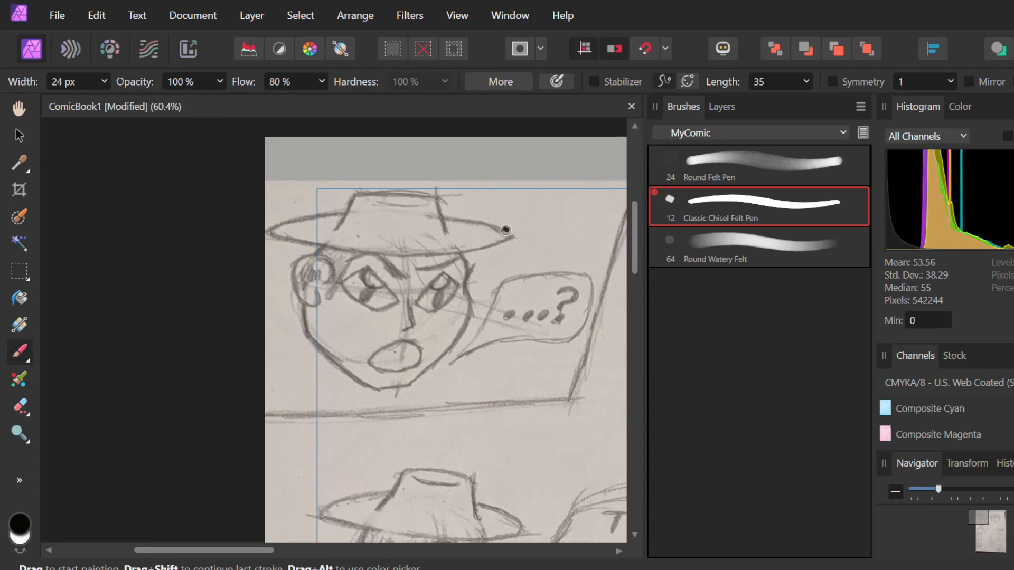
drag(441, 216, 511, 235)
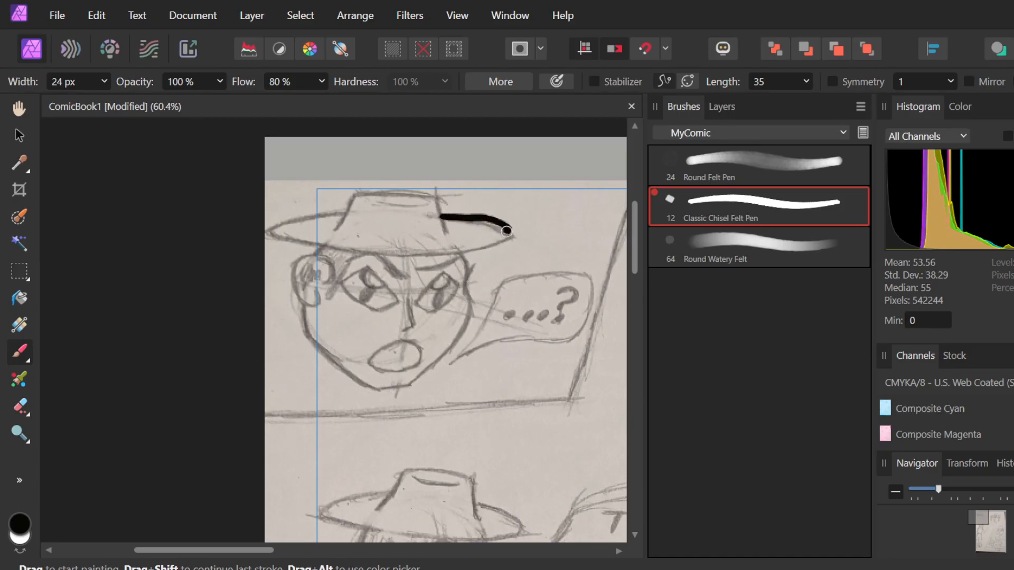
key(ctrl+z)
mouse_move(438, 217)
mouse_down()
mouse_move(507, 236)
mouse_move(444, 254)
mouse_move(320, 251)
mouse_move(340, 257)
mouse_up()
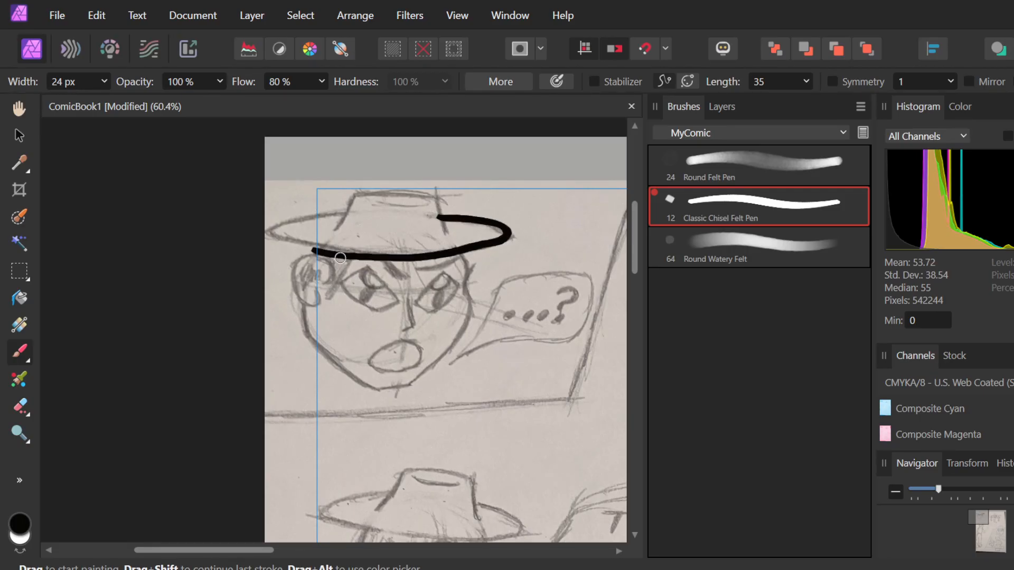
- Check the stroke thickness against the whole page and reduce the brush width to 17 px
scroll(340, 257, down, 6)
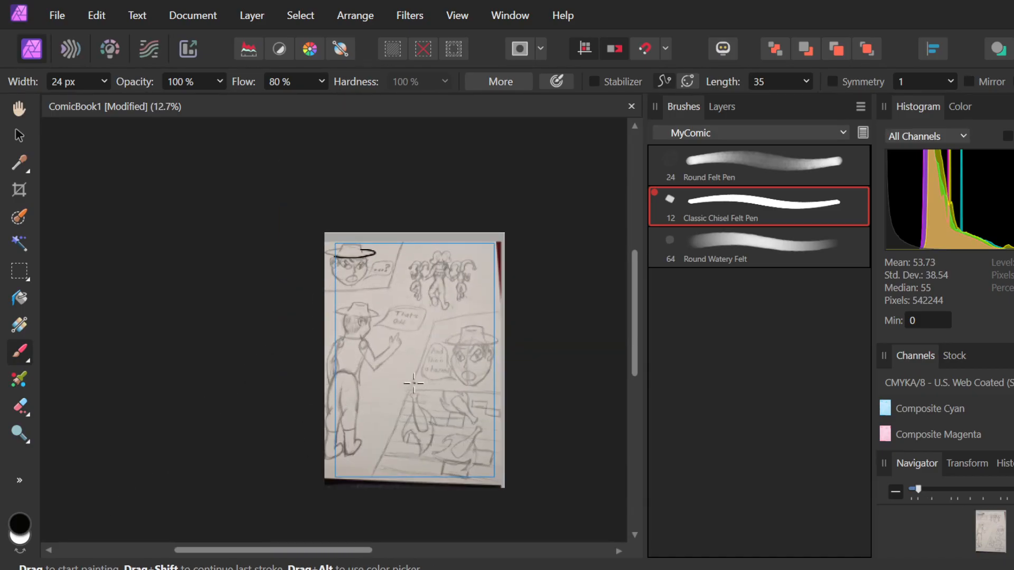
scroll(411, 384, up, 2)
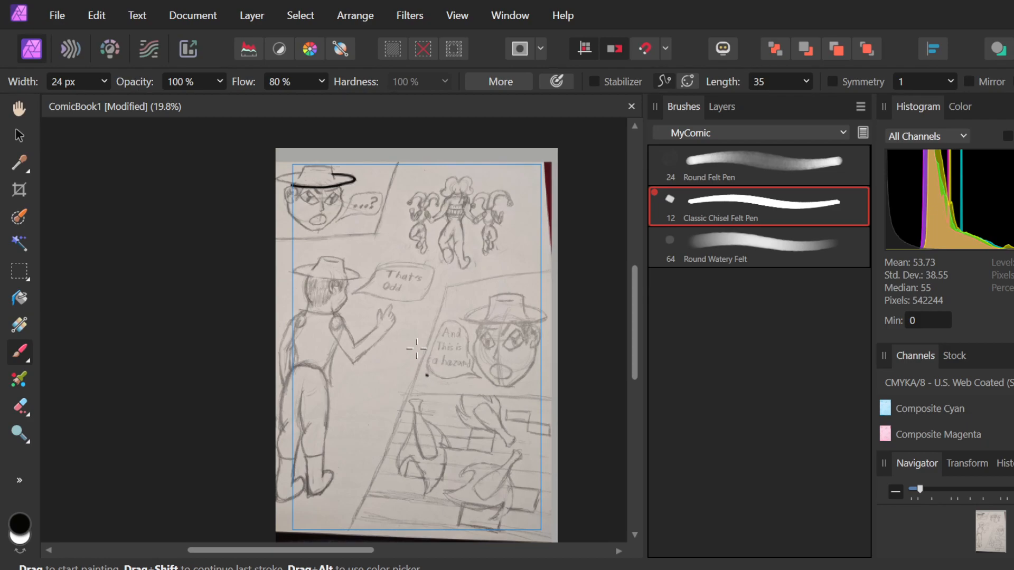
scroll(298, 206, up, 2)
scroll(304, 217, up, 2)
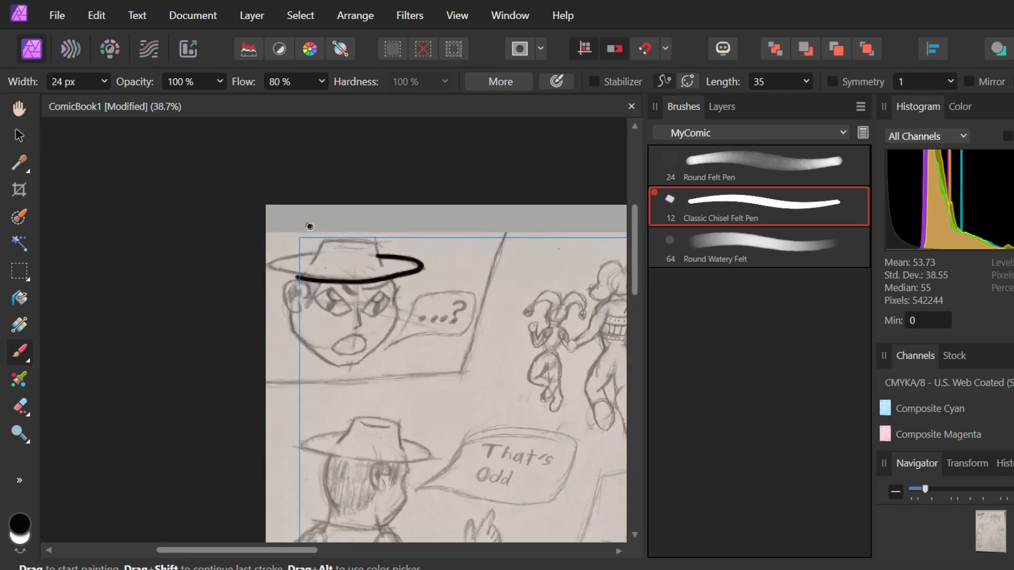
scroll(360, 300, up, 3)
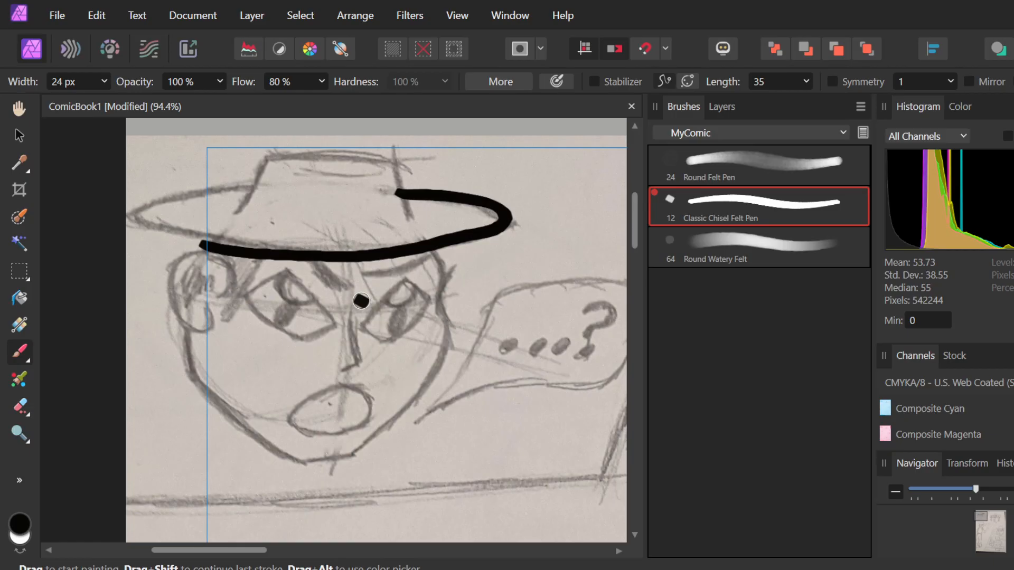
click(103, 81)
mouse_move(108, 100)
mouse_down()
mouse_move(98, 100)
mouse_move(106, 96)
mouse_up()
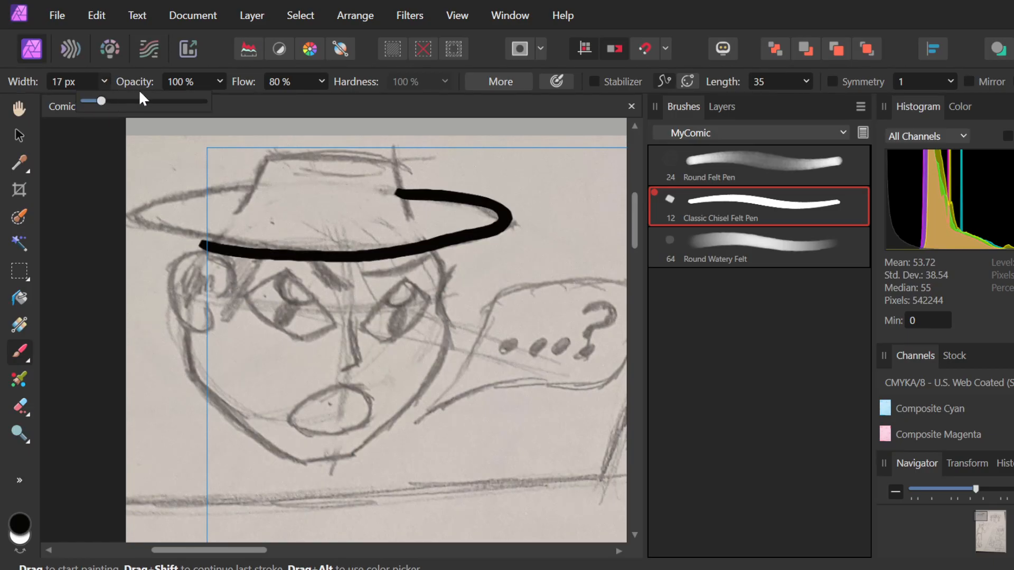
- Ink both slanted eyebrows under the hat brim of the first-panel face, redrawing strokes that miss
drag(364, 273, 443, 255)
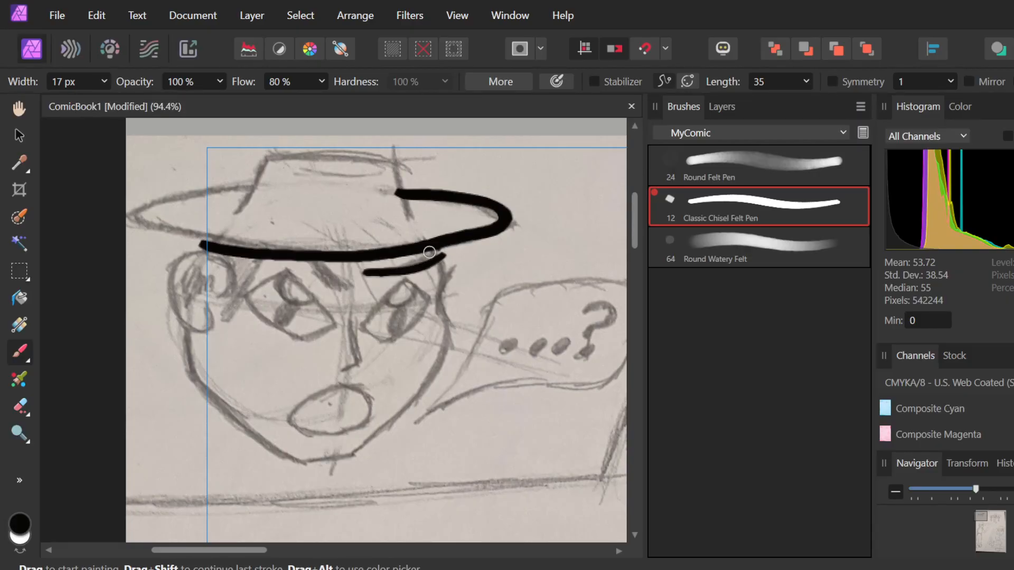
key(ctrl+z)
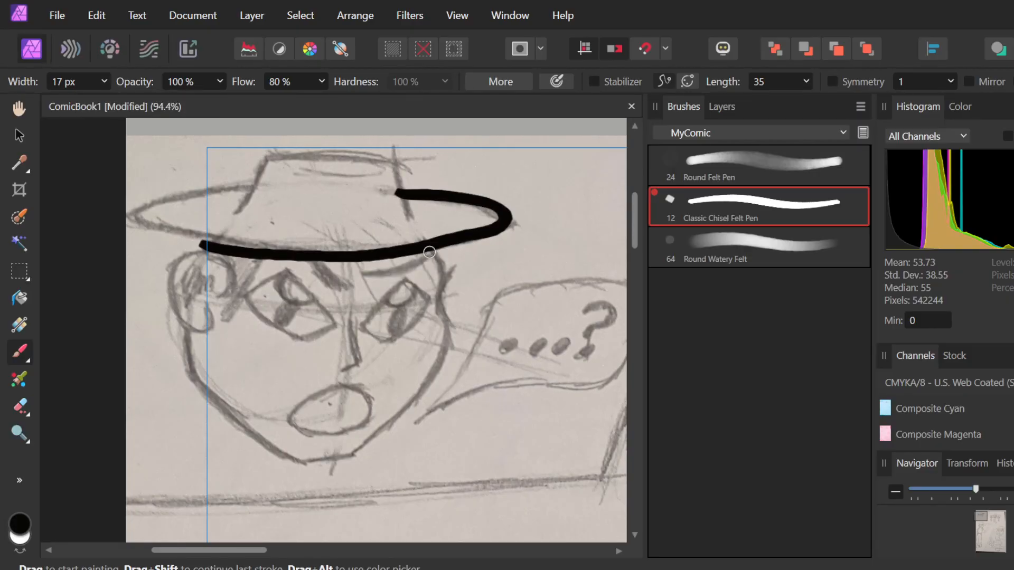
drag(366, 284, 454, 268)
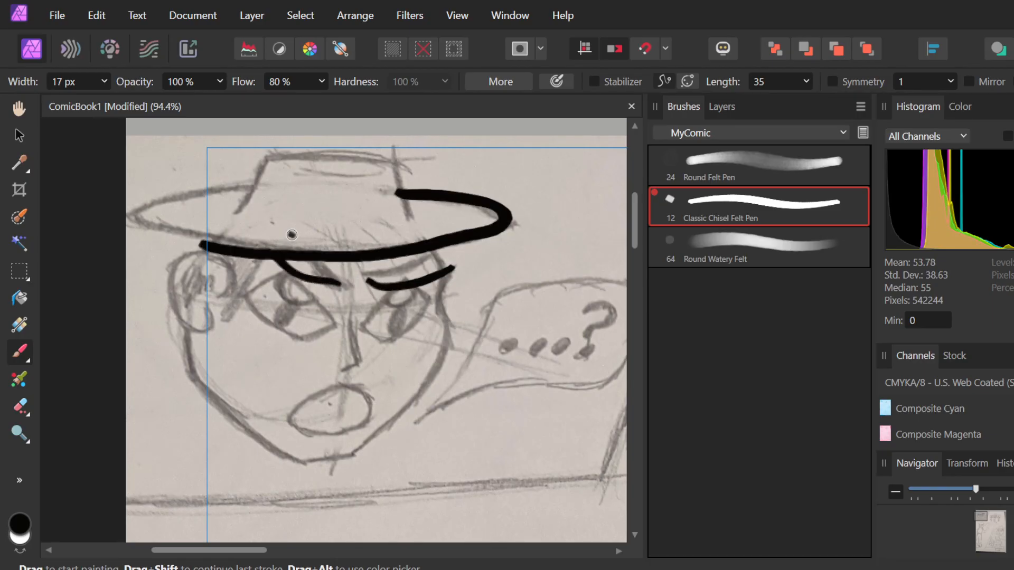
drag(259, 263, 346, 280)
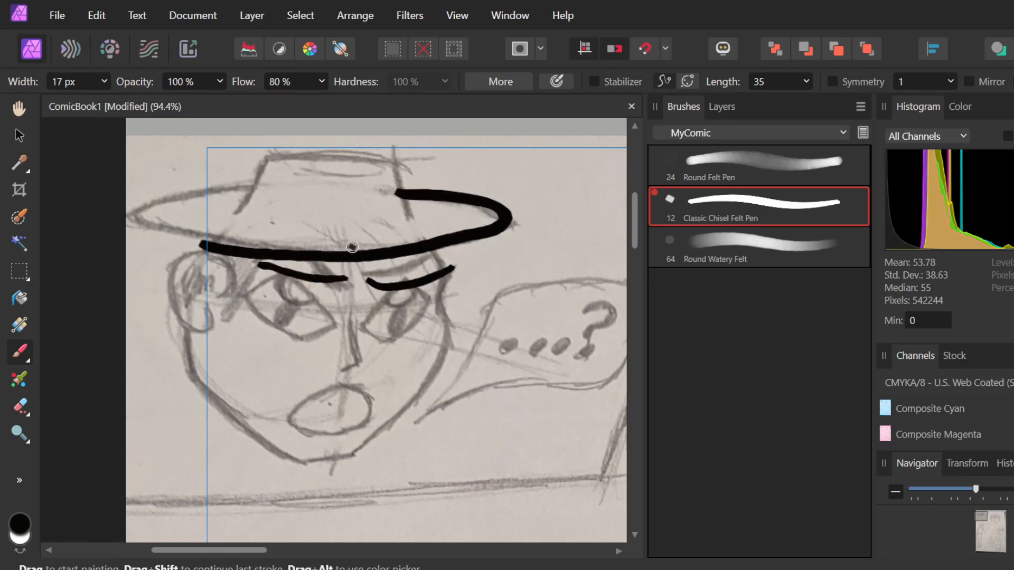
key(ctrl+z)
drag(268, 265, 353, 276)
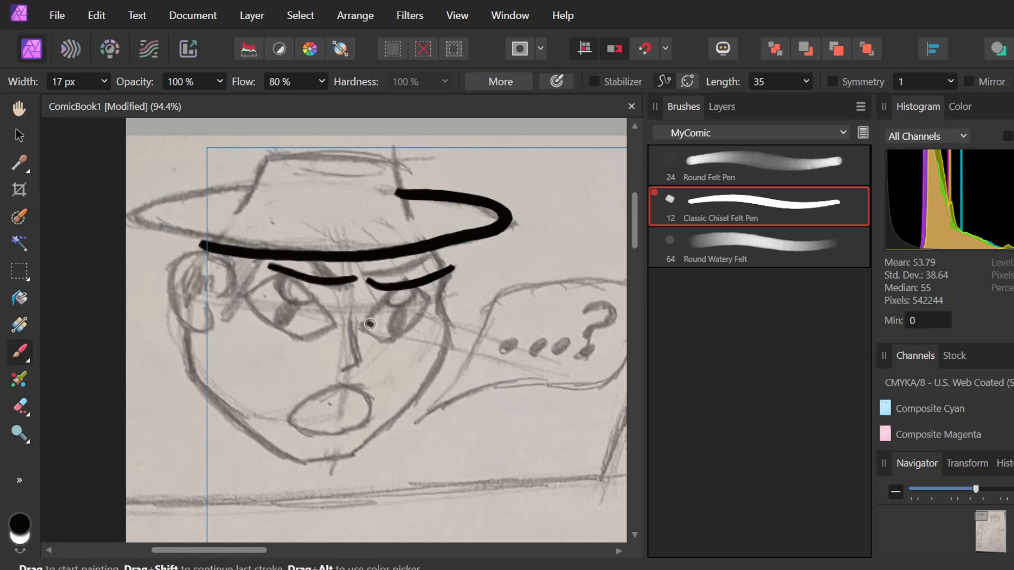
- Ink the upper lid, iris and pupil of the right-hand eye in the first-panel face, undoing strokes that miss
drag(364, 328, 401, 286)
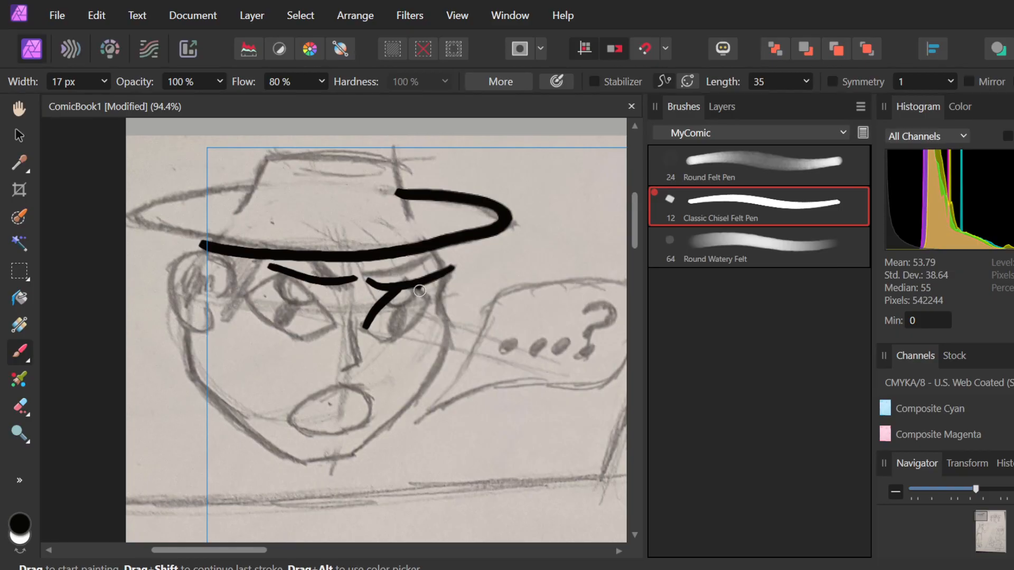
mouse_move(421, 291)
mouse_down()
mouse_move(430, 305)
mouse_move(402, 287)
mouse_move(418, 294)
mouse_up()
key(ctrl+z)
key(ctrl+z)
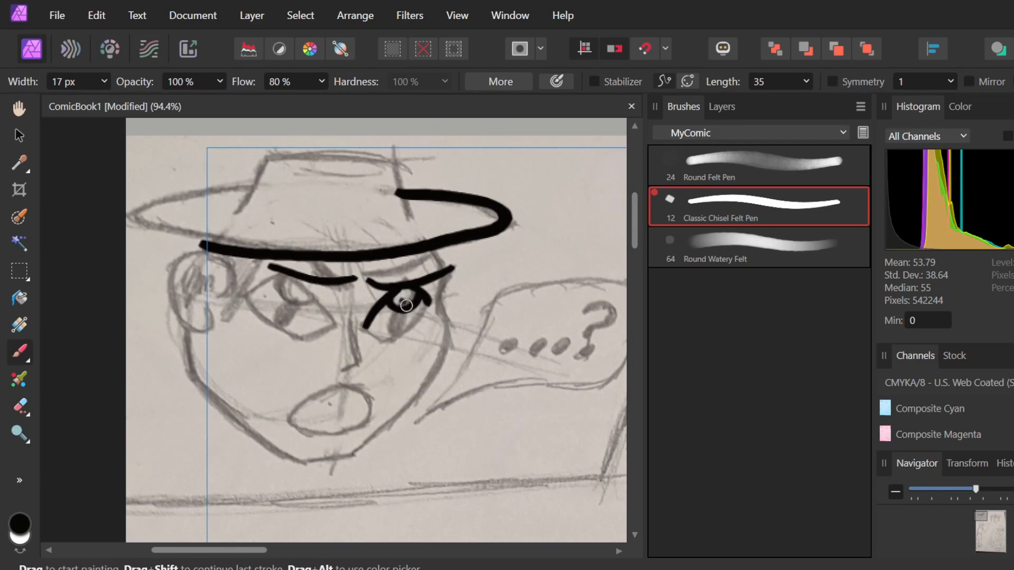
mouse_move(393, 327)
mouse_down()
mouse_move(405, 318)
mouse_move(401, 332)
mouse_up()
click(420, 323)
key(ctrl+z)
key(ctrl+z)
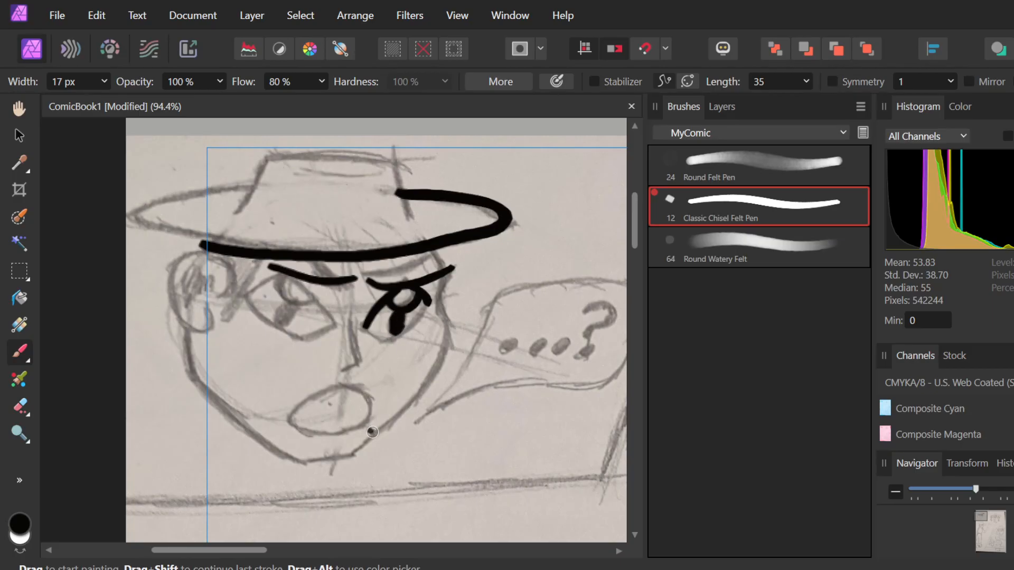
mouse_move(420, 290)
mouse_down()
mouse_move(384, 341)
mouse_move(422, 326)
mouse_move(406, 337)
mouse_move(432, 302)
mouse_up()
key(ctrl+z)
mouse_move(388, 341)
mouse_down()
mouse_move(412, 326)
mouse_move(426, 305)
mouse_up()
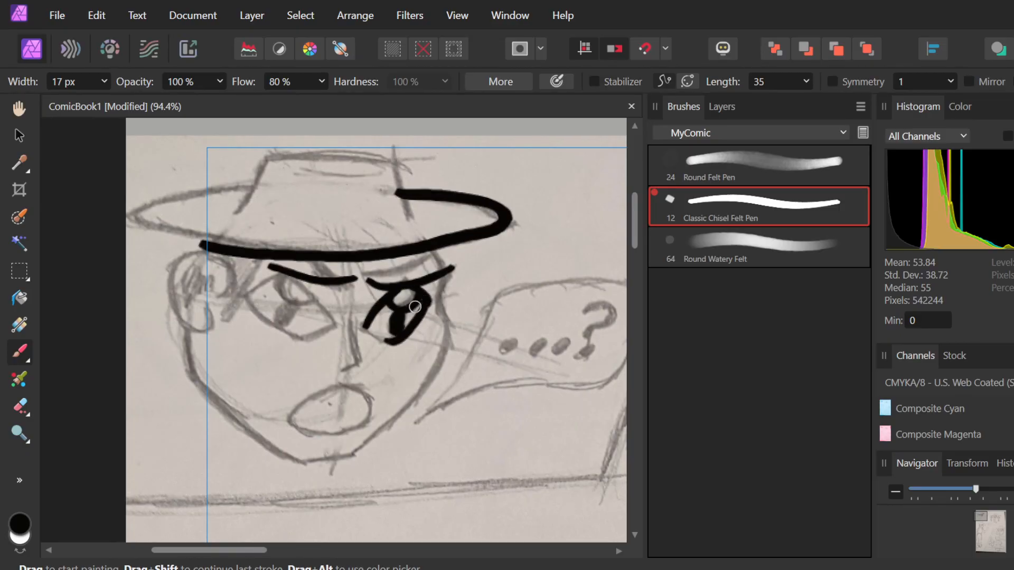
key(ctrl+z)
drag(380, 341, 422, 310)
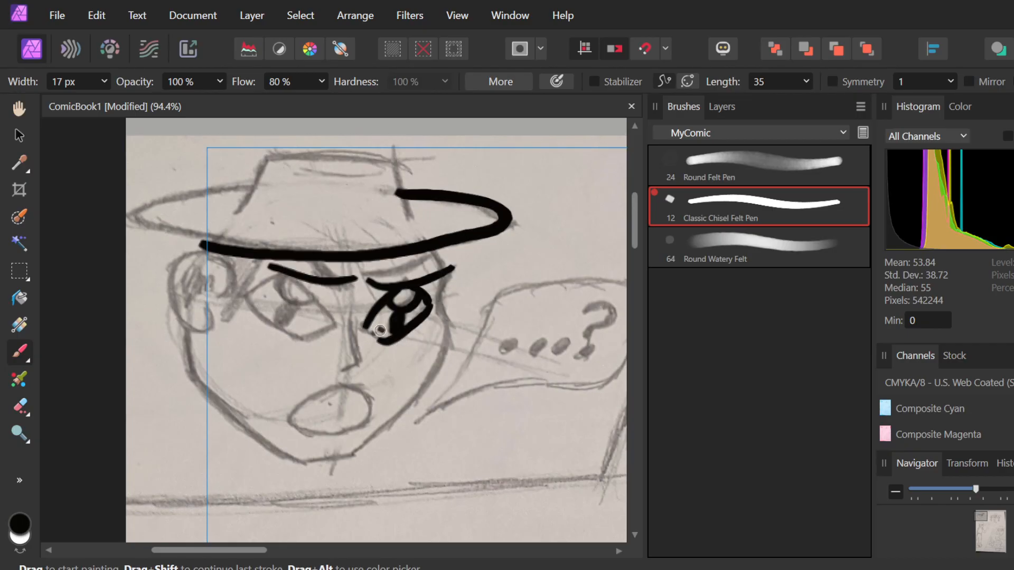
drag(366, 328, 379, 340)
key(ctrl+z)
key(ctrl+z)
key(ctrl+z)
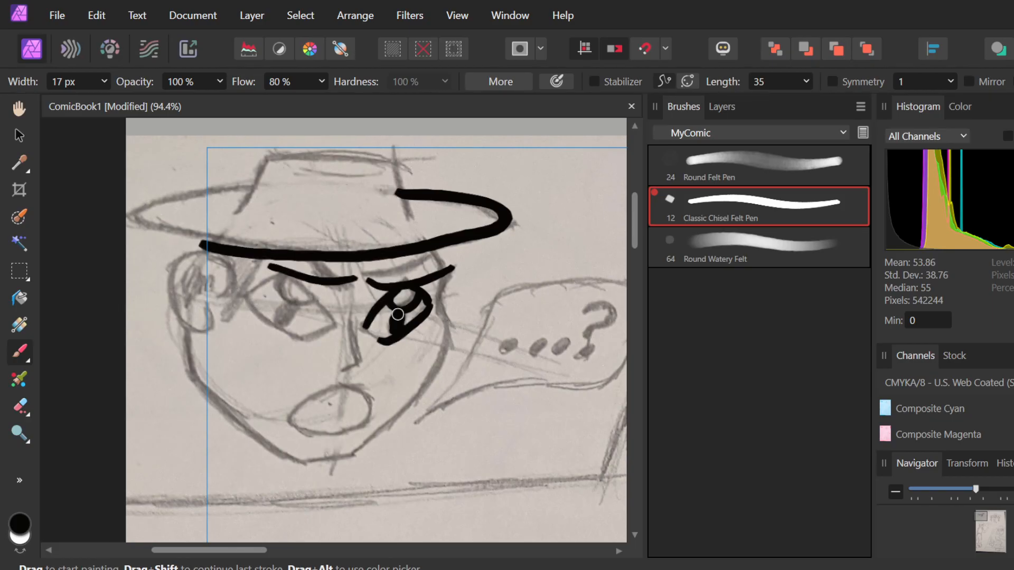
mouse_move(379, 341)
mouse_down()
mouse_move(438, 298)
mouse_move(416, 285)
mouse_move(436, 314)
mouse_up()
key(ctrl+z)
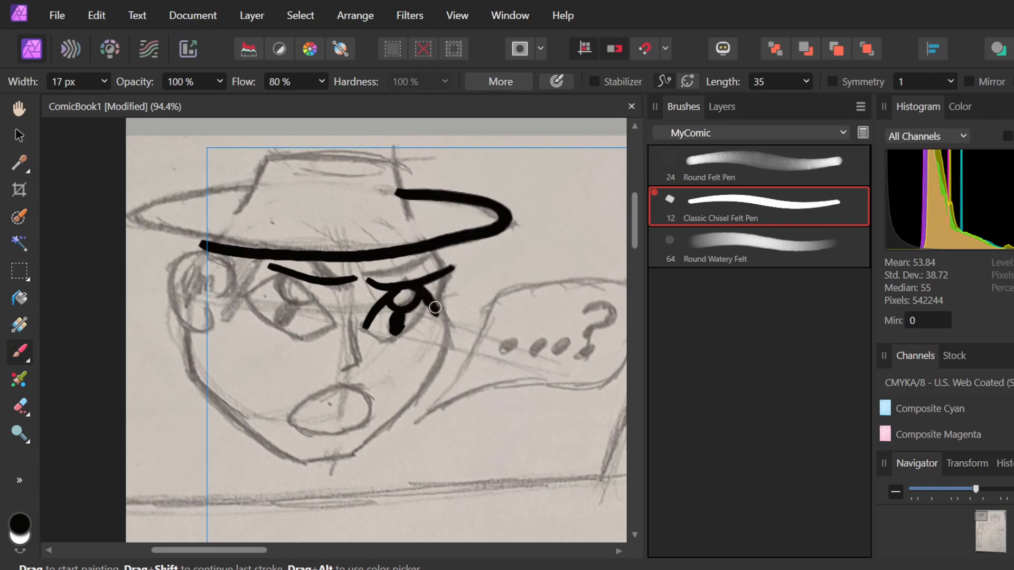
mouse_move(417, 328)
mouse_down()
mouse_move(434, 323)
mouse_move(385, 340)
mouse_up()
key(ctrl+z)
drag(448, 327, 457, 325)
key(ctrl+z)
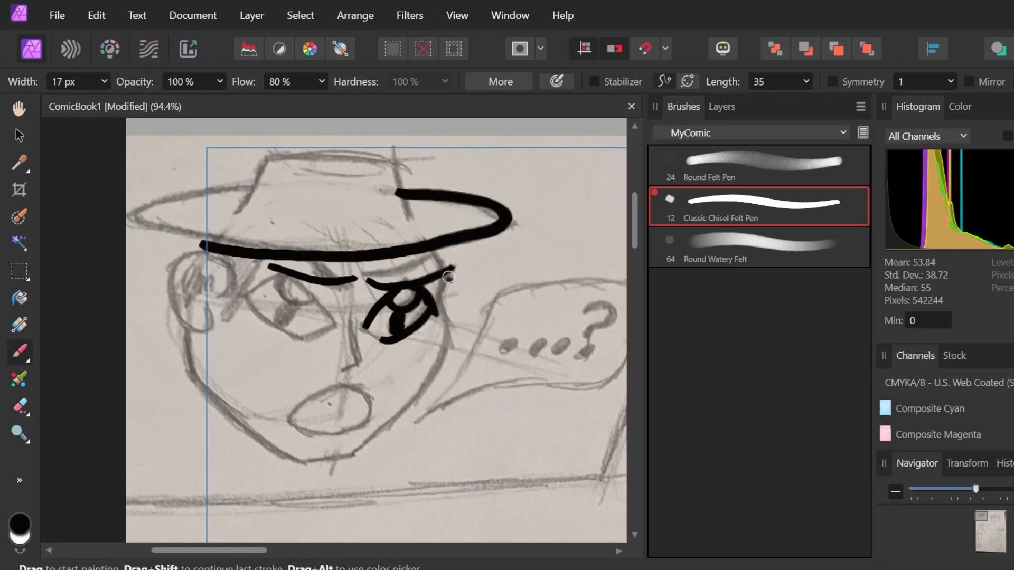
drag(446, 280, 447, 328)
key(ctrl+z)
mouse_move(449, 273)
mouse_down()
mouse_move(441, 313)
mouse_move(464, 322)
mouse_up()
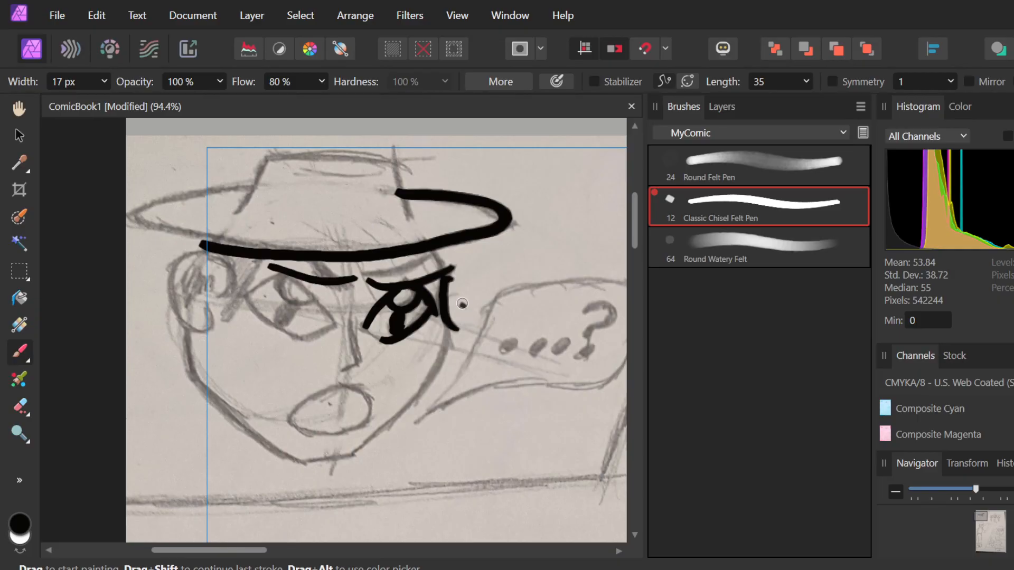
key(ctrl+z)
key(ctrl+z)
key(ctrl+z)
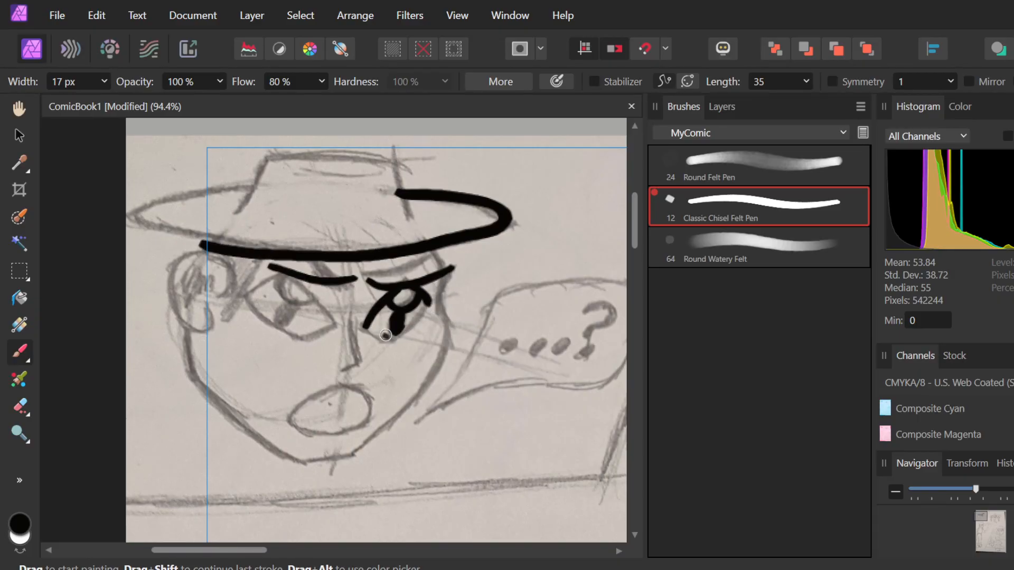
- Ink the curved lower lid of the right-hand eye in the first-panel face, redrawing it once
drag(378, 344, 436, 319)
key(ctrl+z)
drag(377, 342, 426, 316)
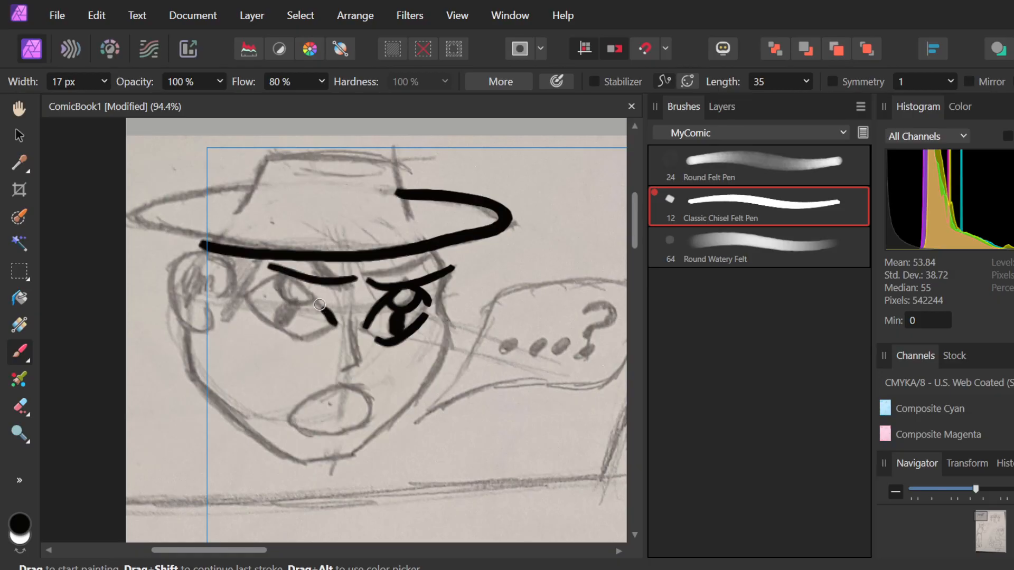
drag(313, 285, 342, 327)
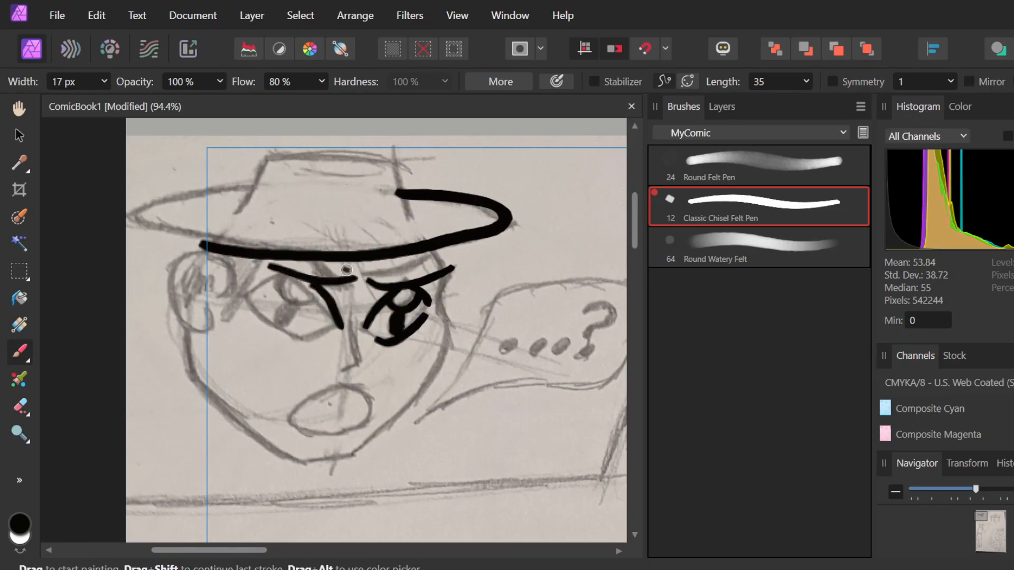
key(ctrl+z)
key(ctrl+shift+z)
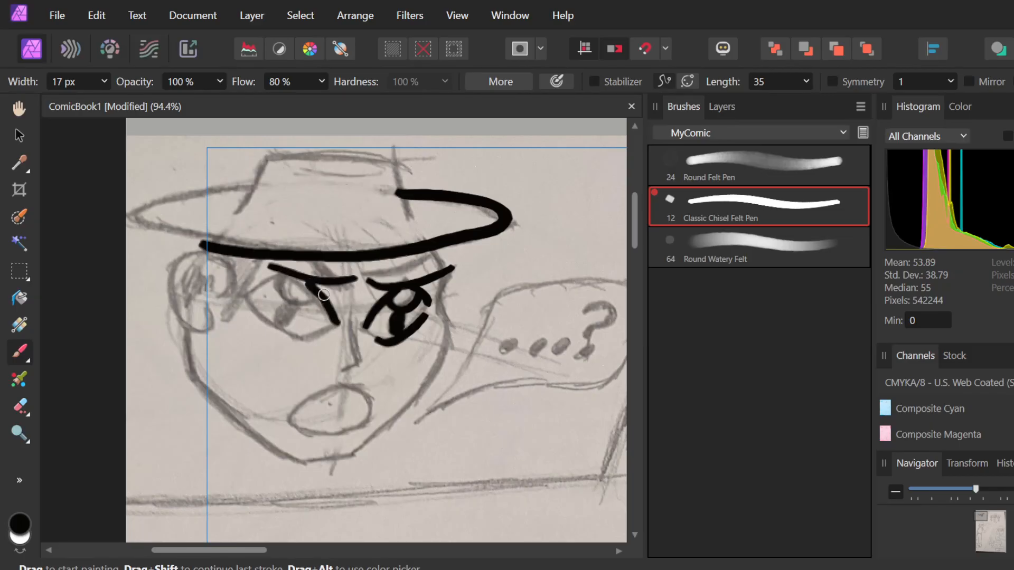
key(ctrl+z)
key(ctrl+shift+z)
key(ctrl+z)
key(ctrl+shift+z)
key(ctrl+z)
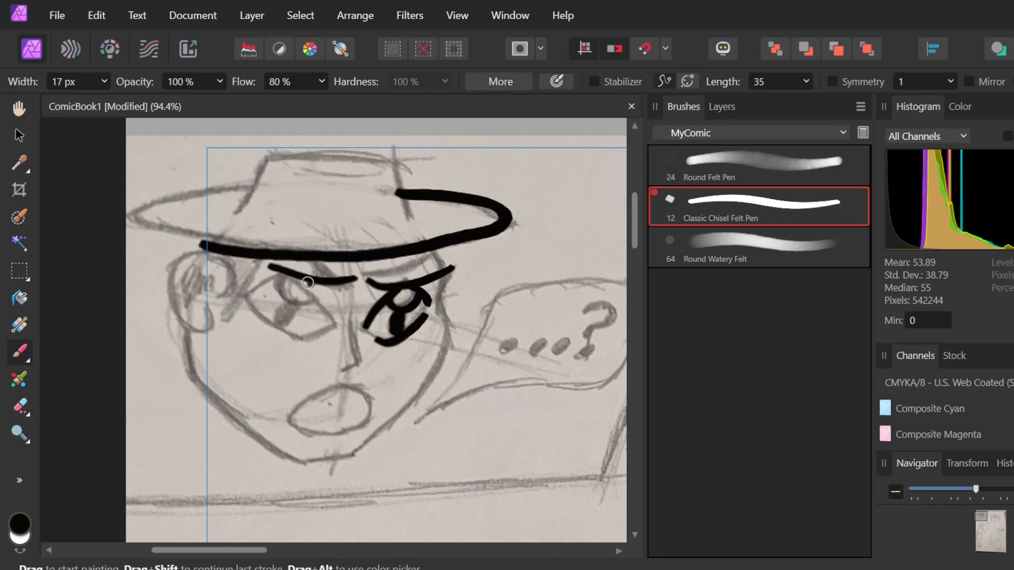
key(ctrl+shift+z)
key(ctrl+z)
key(ctrl+shift+z)
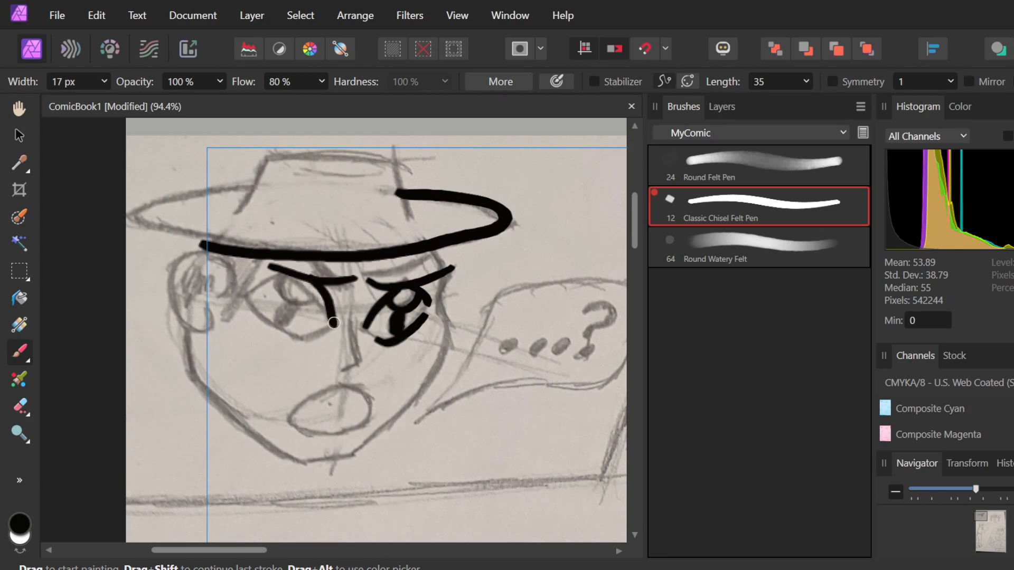
drag(329, 314, 316, 282)
key(ctrl+z)
key(ctrl+z)
- Ink the outline, iris and pupil of the left-hand eye in the first-panel face
mouse_move(335, 330)
mouse_down()
mouse_move(305, 282)
mouse_move(262, 284)
mouse_move(252, 296)
mouse_move(298, 338)
mouse_move(302, 329)
mouse_move(326, 335)
mouse_up()
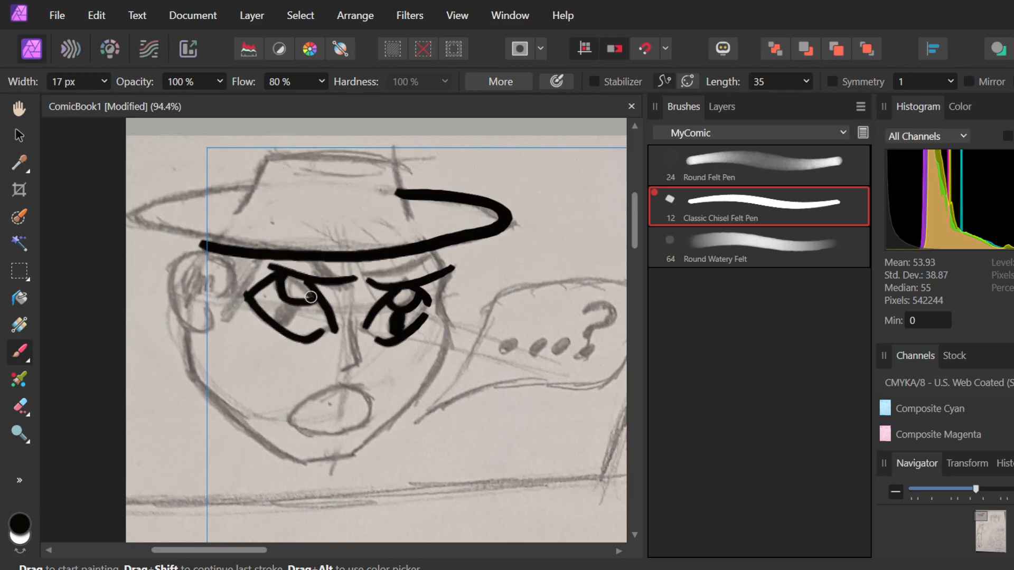
mouse_move(282, 275)
mouse_down()
mouse_move(304, 303)
mouse_move(294, 295)
mouse_move(285, 322)
mouse_up()
key(ctrl+z)
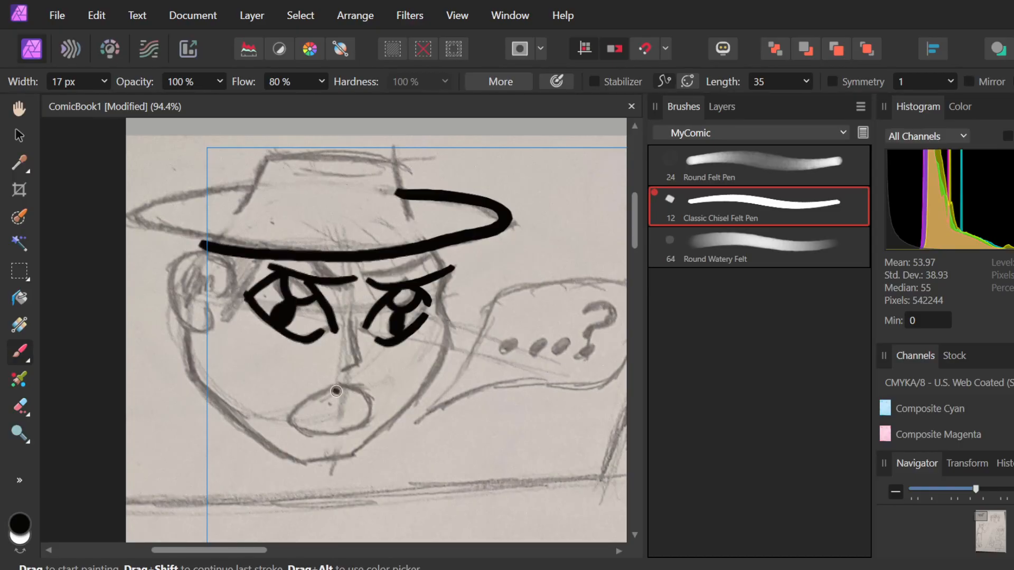
- Ink the open oval mouth of the first-panel face, redrawing the outline until it closes cleanly
mouse_move(346, 386)
mouse_down()
mouse_move(308, 409)
mouse_move(358, 392)
mouse_move(357, 407)
mouse_move(369, 407)
mouse_move(343, 434)
mouse_move(290, 425)
mouse_up()
key(ctrl+z)
key(ctrl+z)
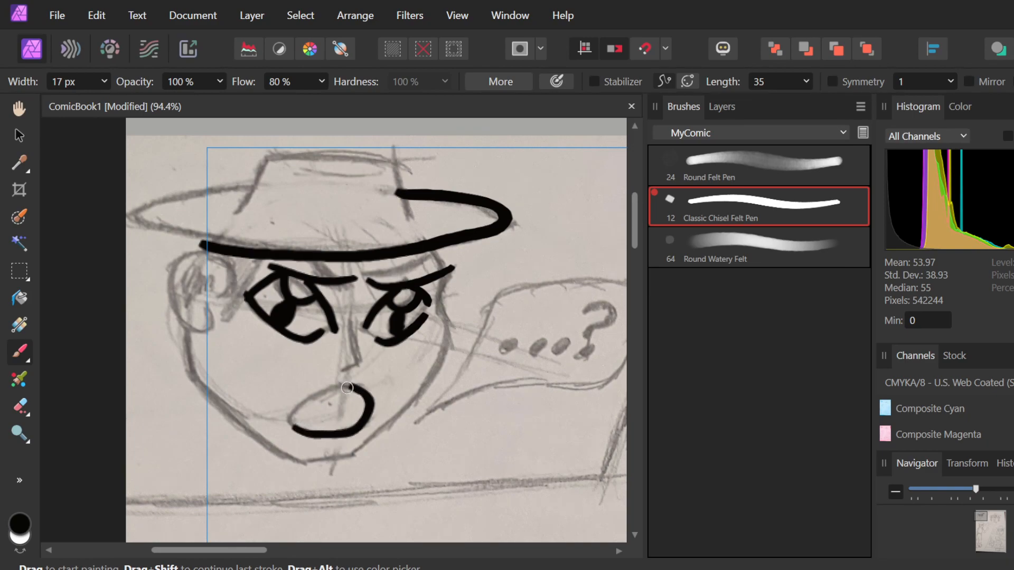
mouse_move(348, 388)
mouse_down()
mouse_move(307, 406)
mouse_move(312, 428)
mouse_up()
click(320, 419)
key(ctrl+z)
key(ctrl+z)
mouse_move(346, 384)
mouse_down()
mouse_move(312, 395)
mouse_move(311, 425)
mouse_up()
key(ctrl+z)
mouse_move(355, 387)
mouse_down()
mouse_move(325, 386)
mouse_move(291, 425)
mouse_up()
click(322, 421)
key(ctrl+z)
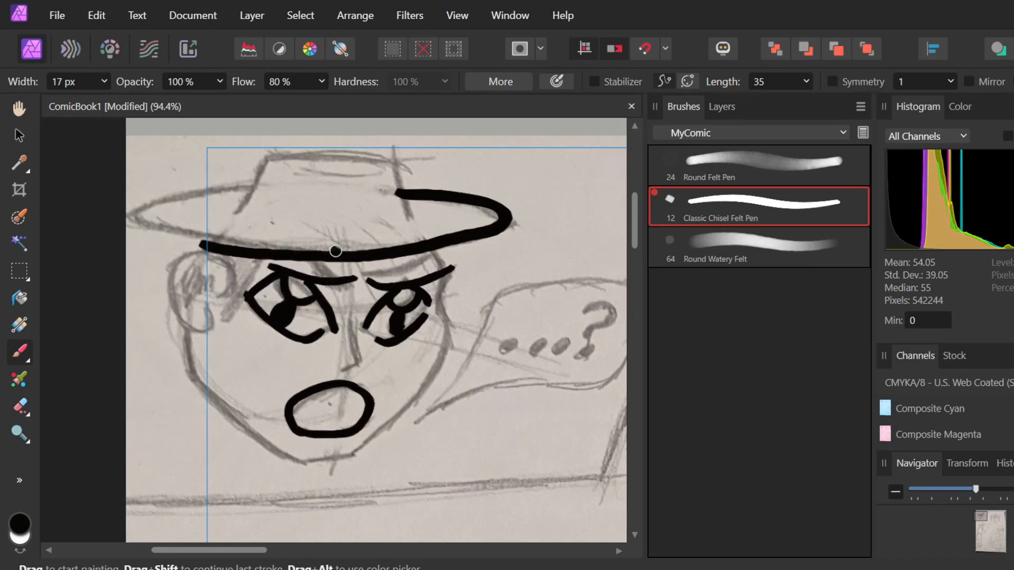
- Extend the left-hand eyebrow up to the hat brim and ink the ear with its inner curl
drag(274, 267, 245, 247)
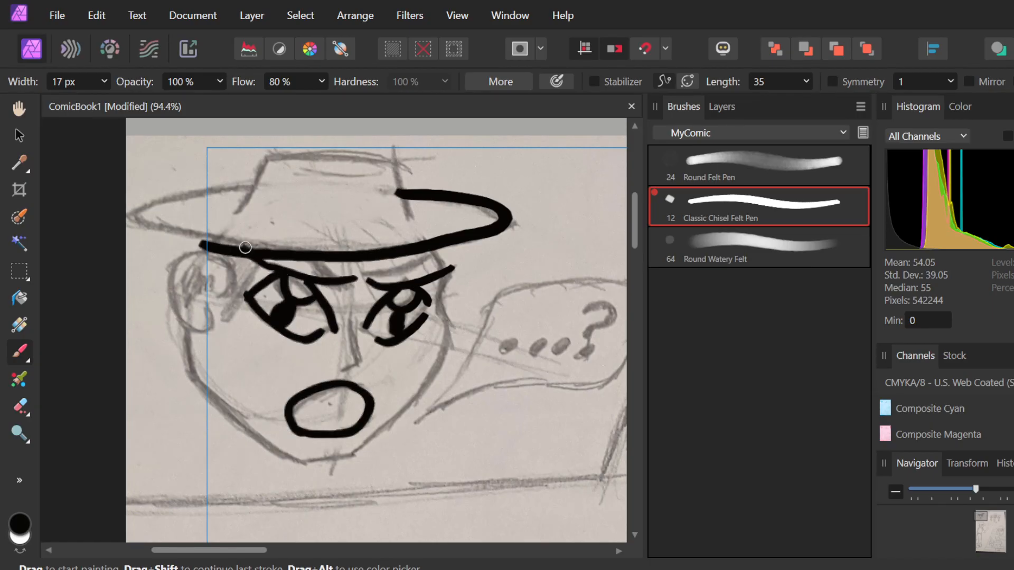
drag(331, 278, 255, 253)
mouse_move(225, 291)
mouse_down()
mouse_move(185, 256)
mouse_move(186, 330)
mouse_move(205, 299)
mouse_move(186, 293)
mouse_move(203, 296)
mouse_move(199, 387)
mouse_up()
key(ctrl+z)
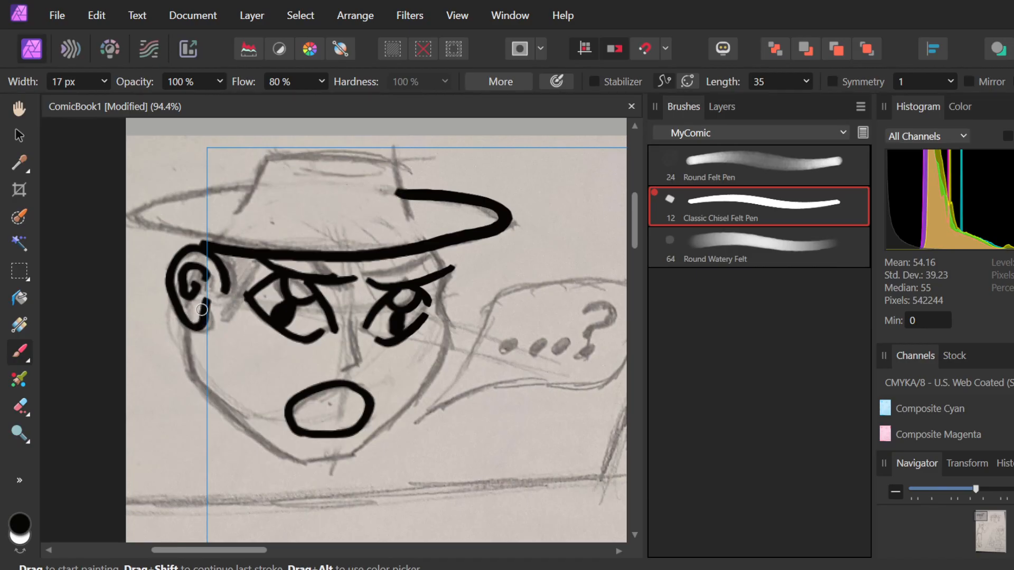
- Undo the trial jaw stroke and erase the inked ear and brim end lying outside the blue margin line
drag(199, 328, 211, 397)
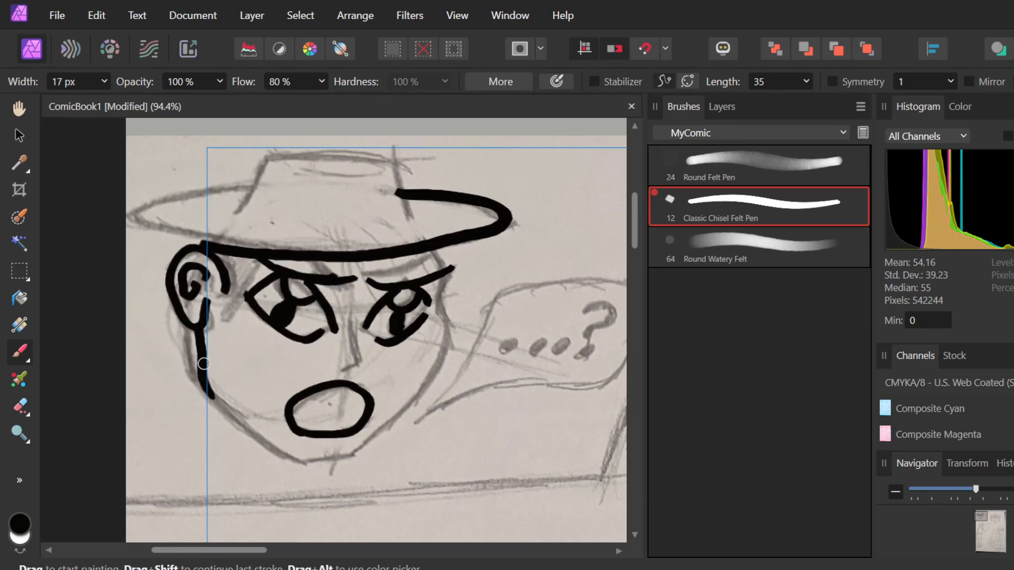
key(ctrl+z)
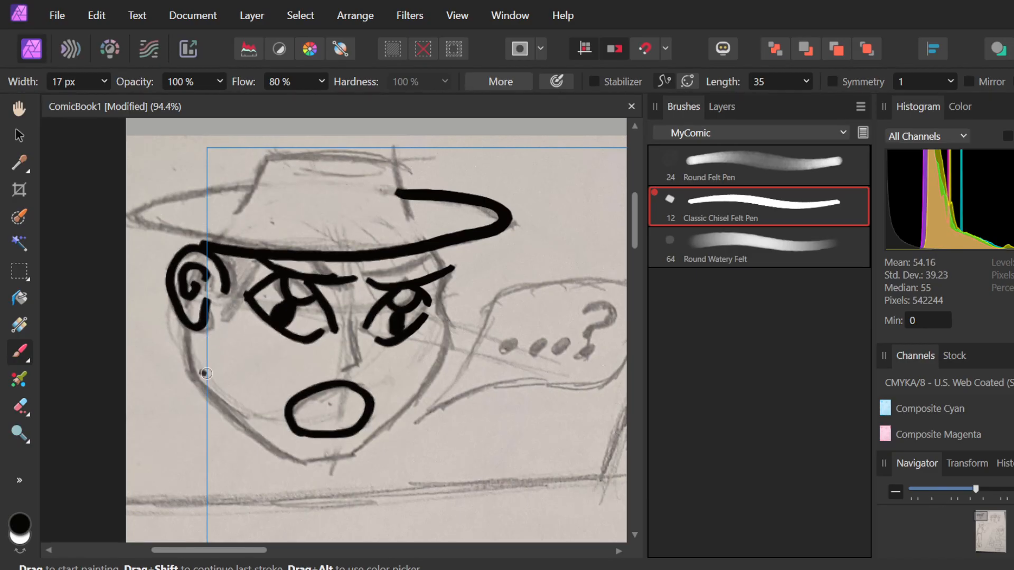
key(e)
mouse_move(182, 327)
mouse_down()
mouse_move(177, 248)
mouse_move(178, 331)
mouse_move(179, 239)
mouse_move(197, 333)
mouse_move(196, 212)
mouse_move(205, 320)
mouse_move(187, 291)
mouse_up()
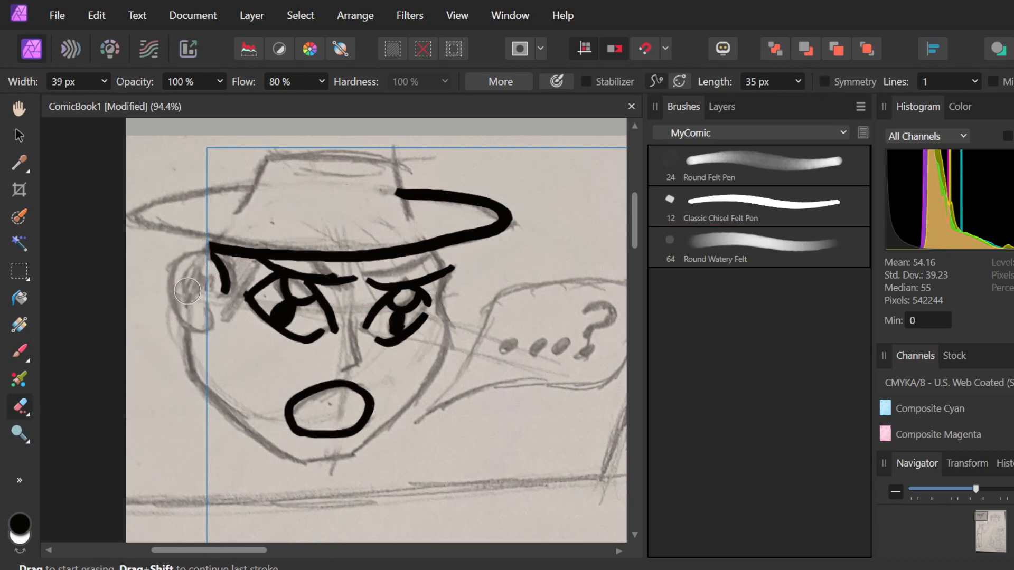
key(b)
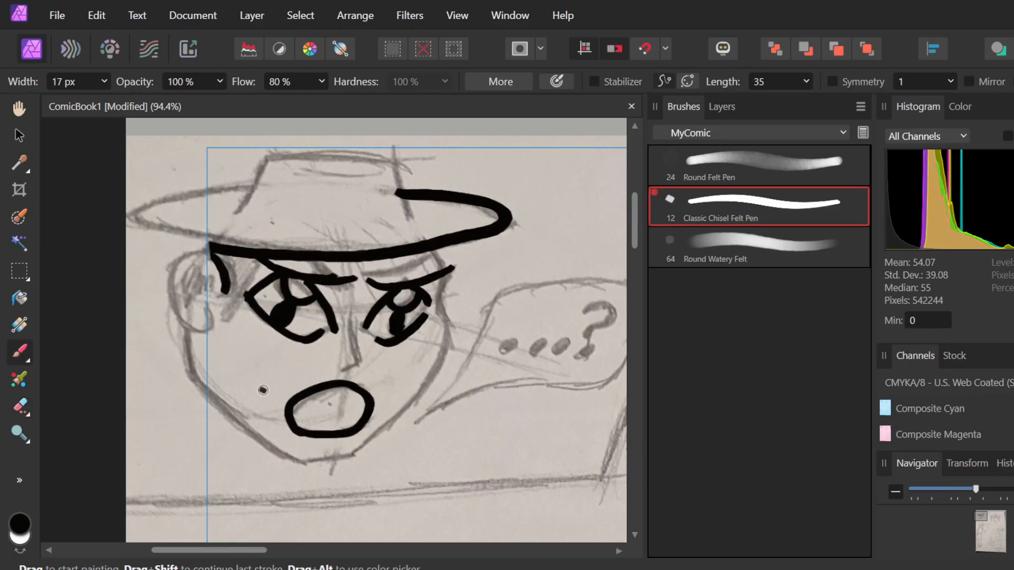
- Ink the left side of the face from below the ear down to the chin, just inside the margin line
drag(208, 330, 219, 316)
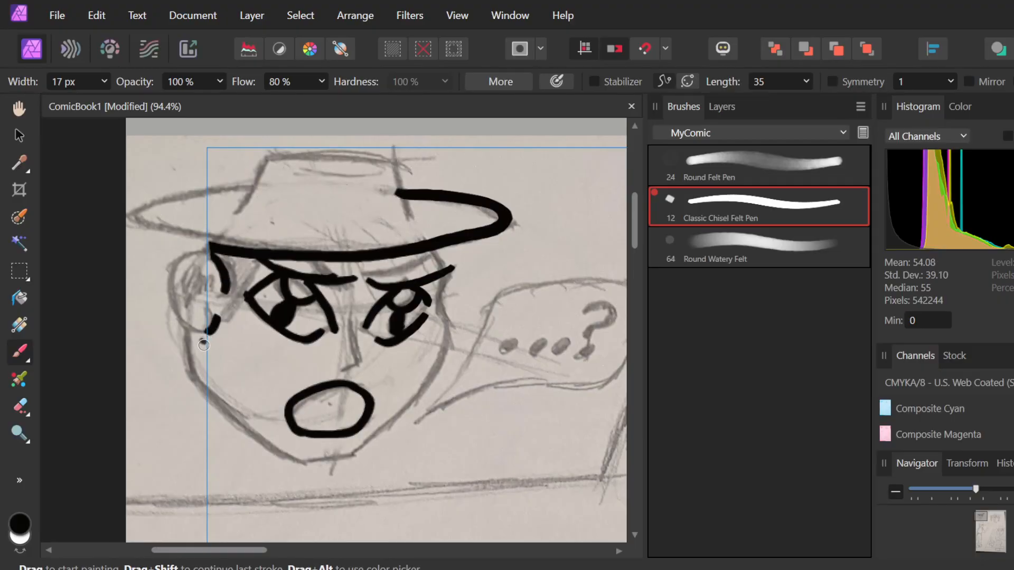
mouse_move(208, 332)
mouse_down()
mouse_move(225, 419)
mouse_move(293, 461)
mouse_up()
drag(231, 400, 316, 466)
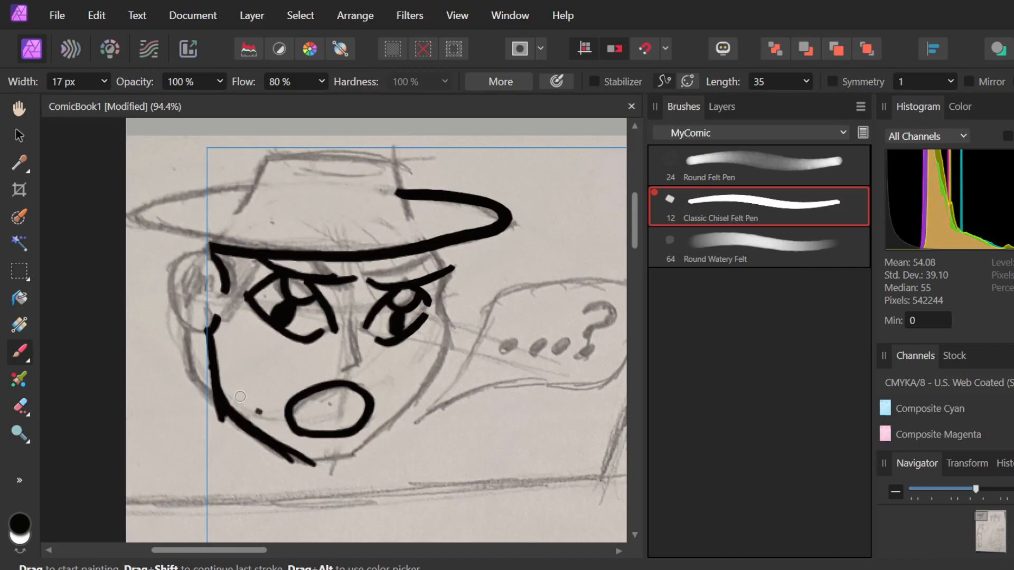
key(ctrl+z)
key(ctrl+z)
key(ctrl+z)
mouse_move(211, 331)
mouse_down()
mouse_move(220, 399)
mouse_move(216, 374)
mouse_move(221, 398)
mouse_move(277, 444)
mouse_move(311, 460)
mouse_up()
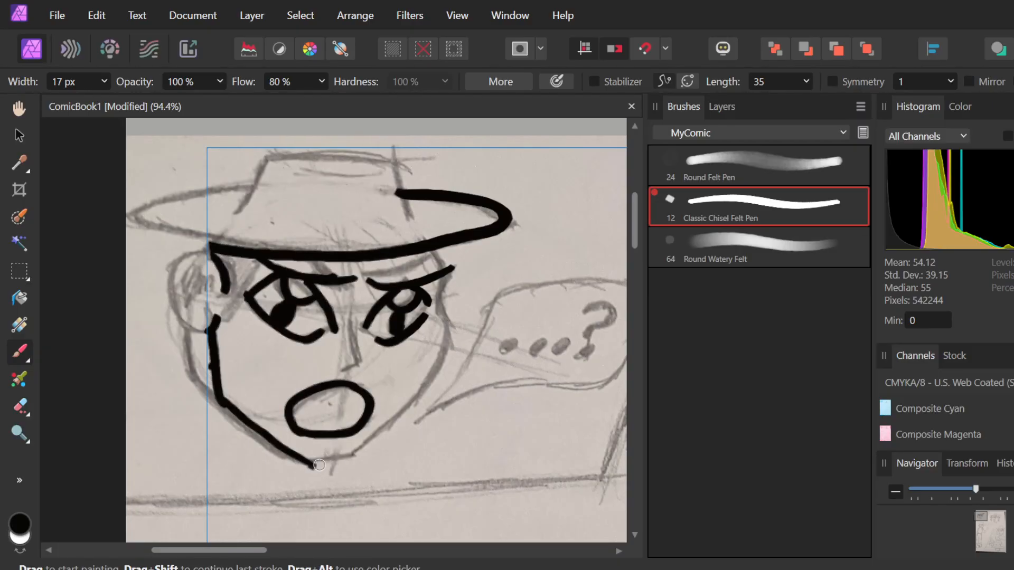
key(ctrl+z)
drag(219, 398, 306, 467)
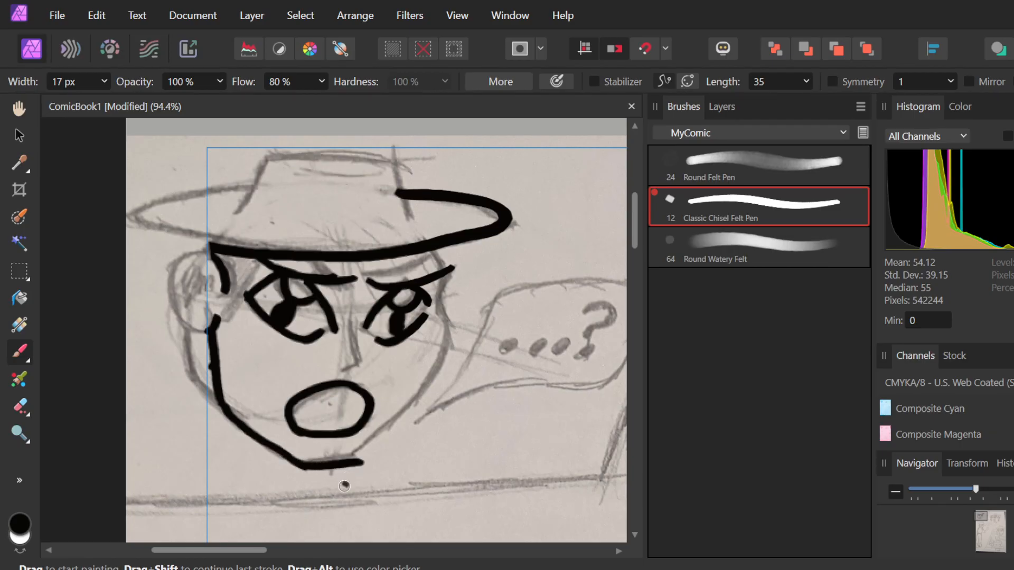
- Ink the flat chin and the right-hand jaw line of the first-panel face, redrawing strokes that overshoot
mouse_move(304, 465)
mouse_down()
mouse_move(366, 457)
mouse_move(457, 325)
mouse_move(411, 407)
mouse_move(363, 461)
mouse_up()
key(ctrl+z)
key(ctrl+z)
key(ctrl+z)
click(438, 377)
drag(450, 336, 358, 474)
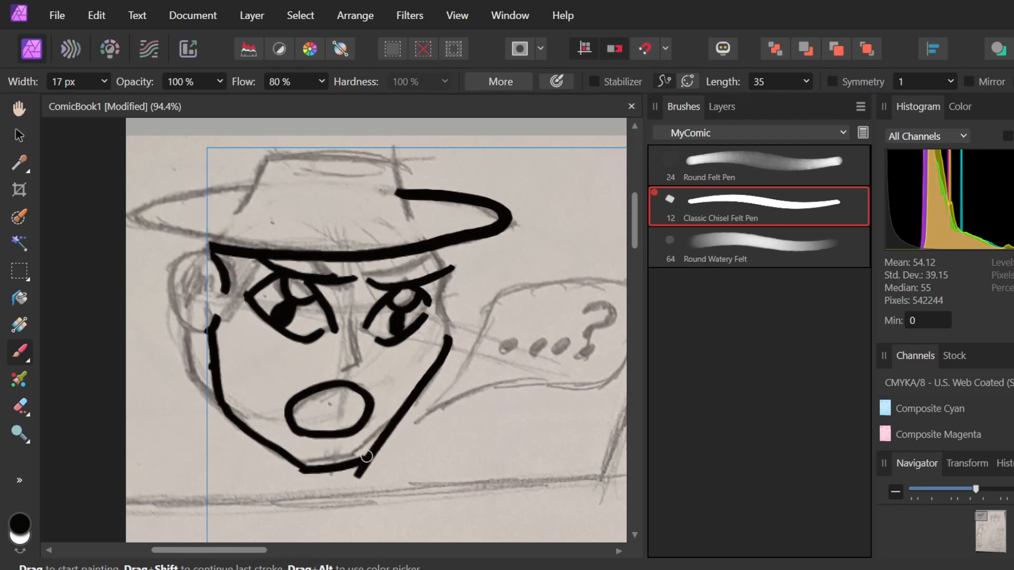
key(ctrl+z)
mouse_move(450, 334)
mouse_down()
mouse_move(431, 370)
mouse_move(359, 465)
mouse_up()
key(ctrl+z)
drag(449, 345, 359, 464)
key(e)
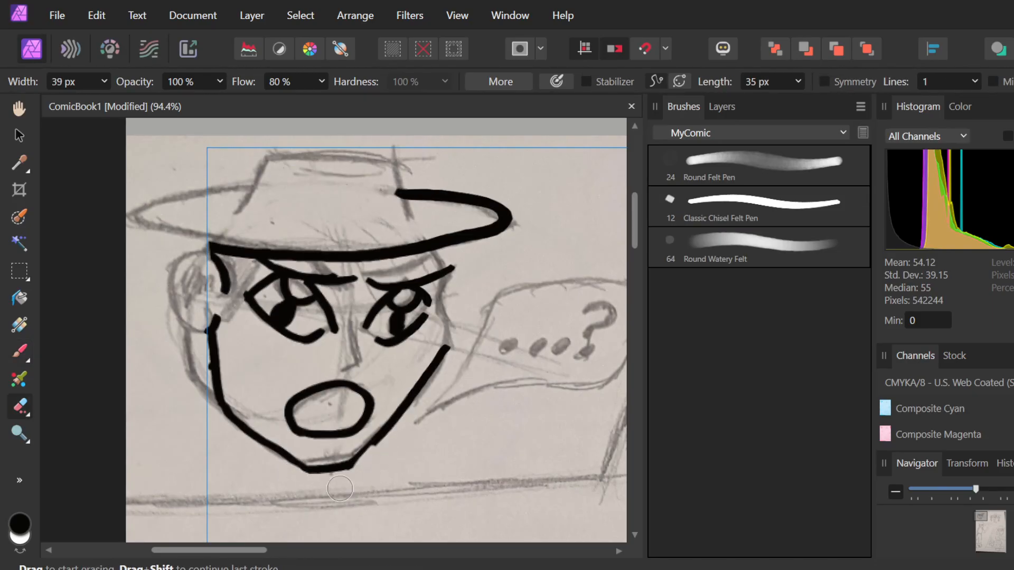
- Ink the right side of the face from the jaw up to the hat brim and review the inked head zoomed out
key(b)
mouse_move(443, 280)
mouse_down()
mouse_move(451, 334)
mouse_move(441, 309)
mouse_move(450, 282)
mouse_up()
key(ctrl+z)
key(ctrl+z)
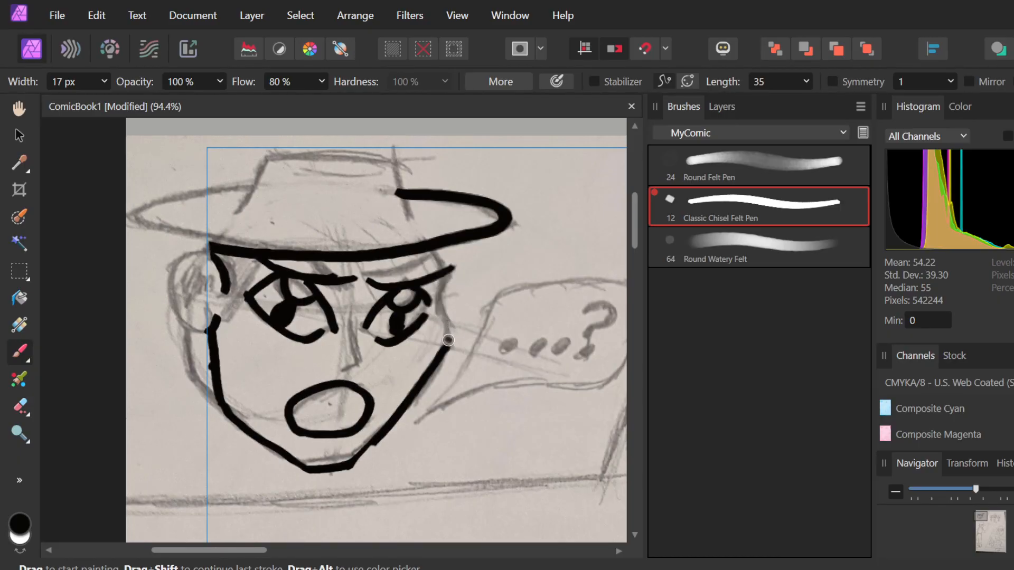
mouse_move(451, 340)
mouse_down()
mouse_move(454, 278)
mouse_move(425, 252)
mouse_up()
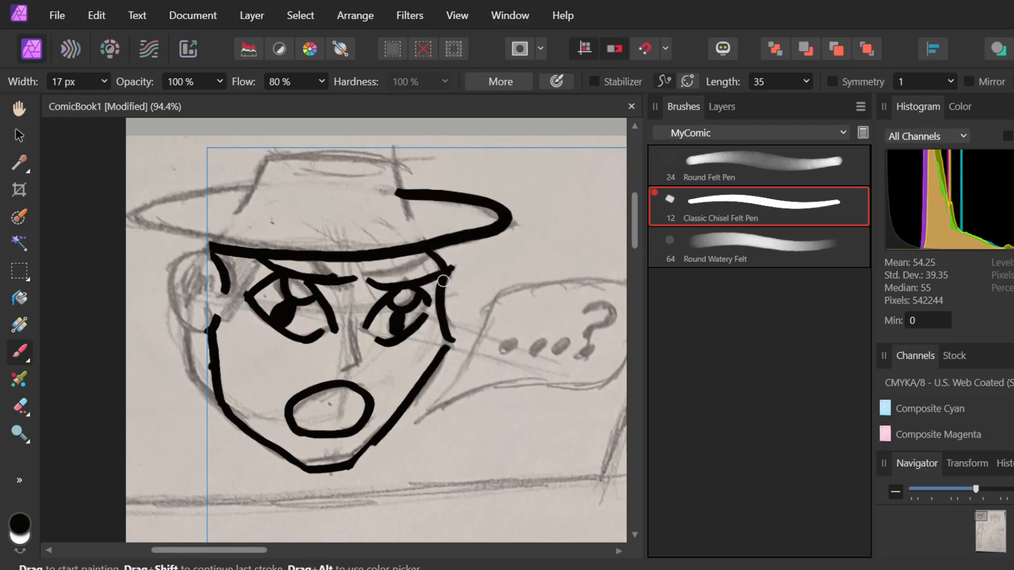
scroll(367, 317, down, 3)
scroll(367, 317, up, 5)
scroll(337, 276, down, 3)
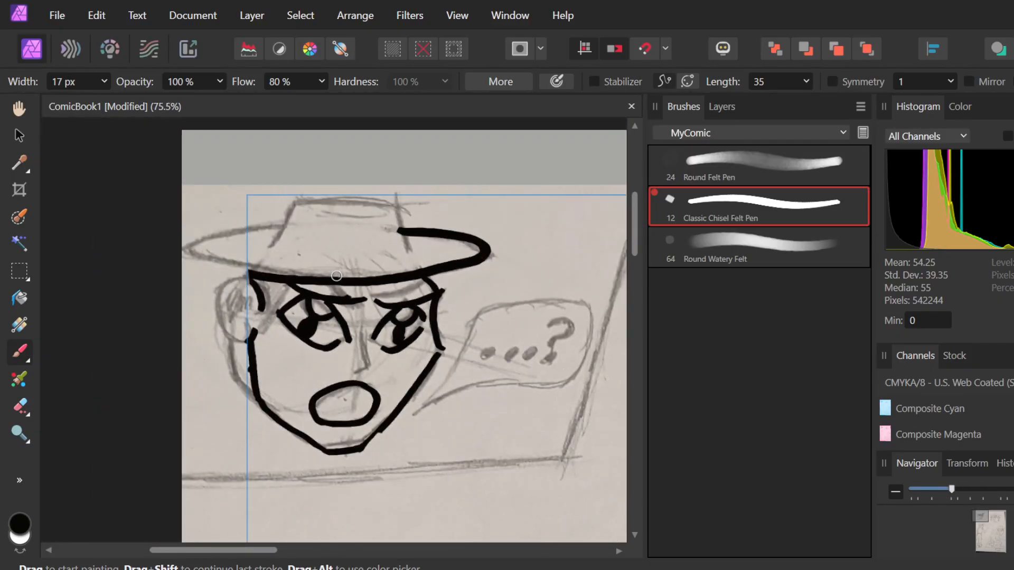
scroll(334, 313, down, 3)
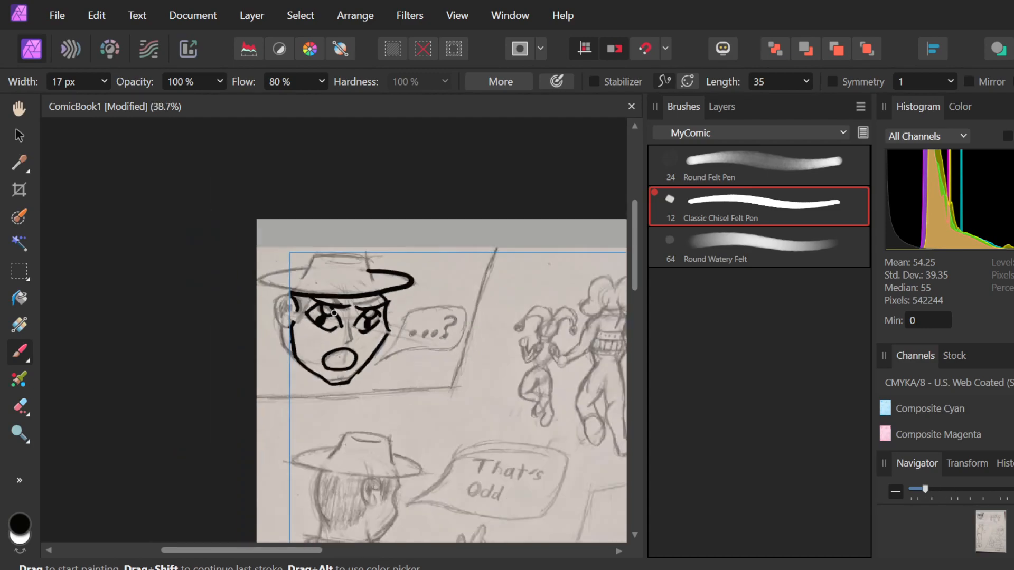
- Look over the panels of the page 5 sketch and return to the inked head in the first panel
scroll(334, 312, right, 3)
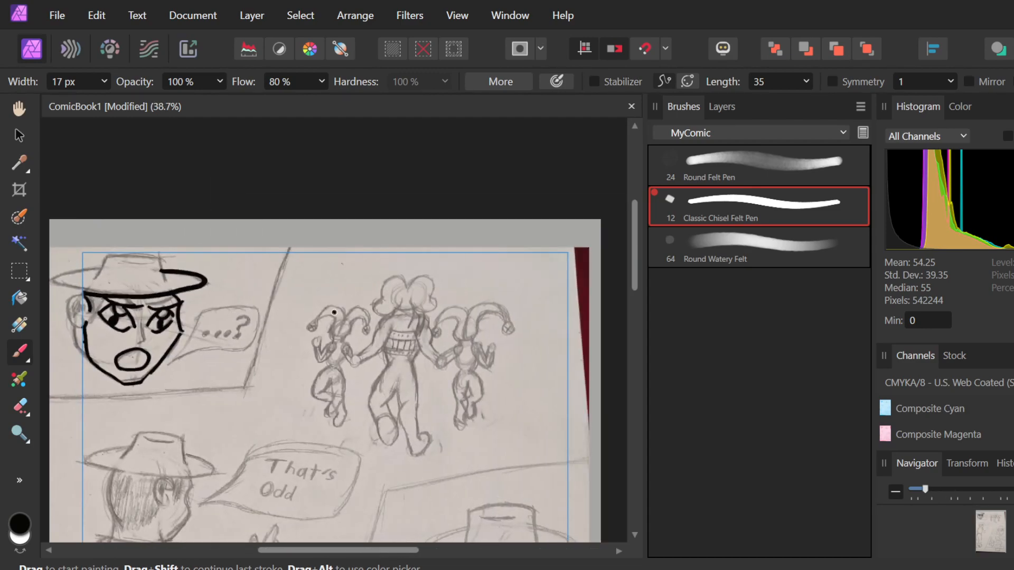
scroll(334, 313, right, 1)
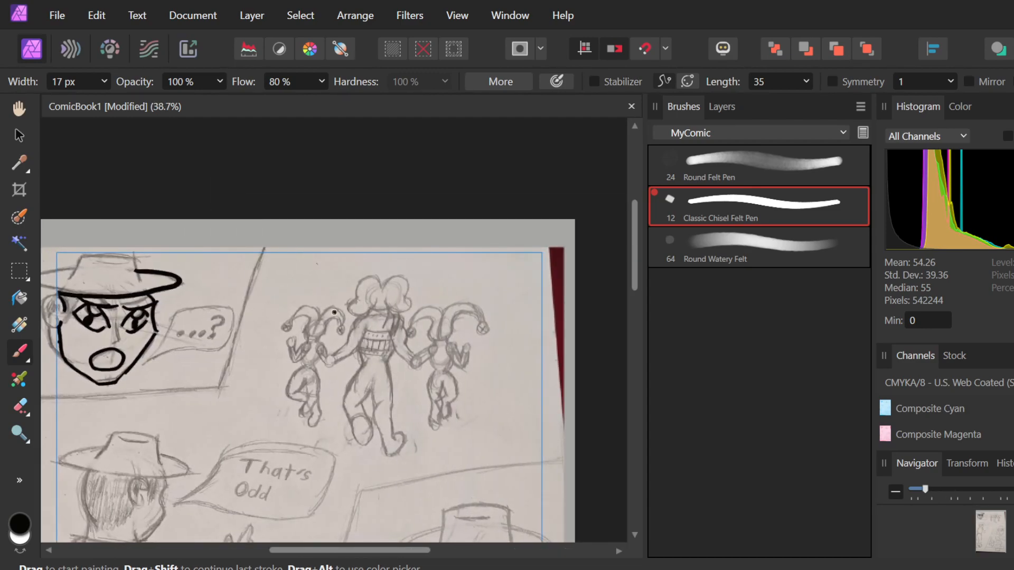
scroll(334, 313, down, 5)
scroll(335, 312, down, 3)
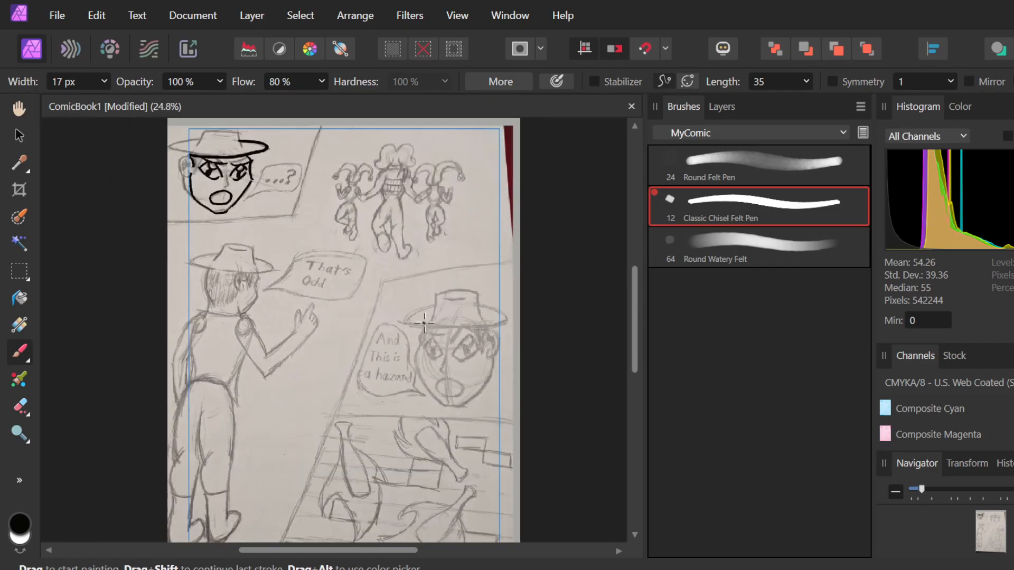
scroll(256, 204, left, 1)
scroll(256, 204, left, 3)
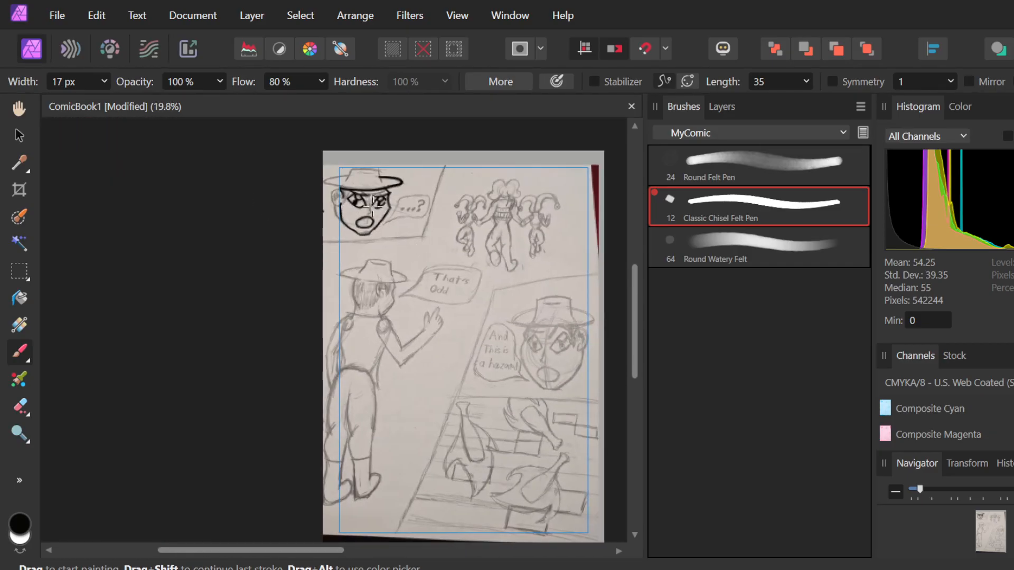
scroll(384, 179, up, 3)
scroll(380, 188, up, 3)
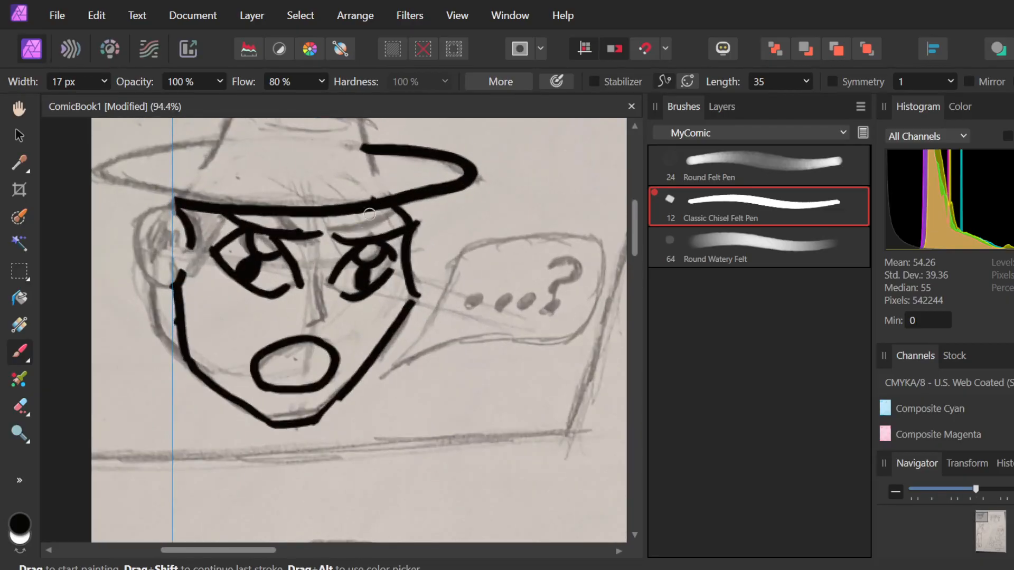
scroll(351, 310, up, 2)
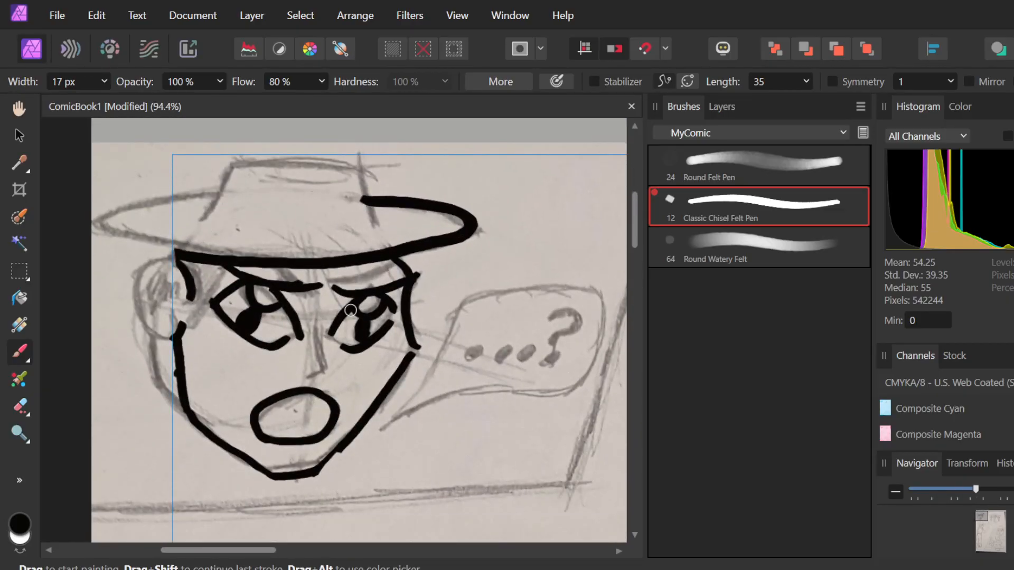
- Ink the first-panel hat's crown and the brim's upper edge beside it, redoing stray strokes and erasing ink outside the blue margin line
mouse_move(369, 205)
mouse_down()
mouse_move(334, 160)
mouse_move(223, 171)
mouse_move(198, 209)
mouse_move(168, 201)
mouse_move(186, 193)
mouse_move(141, 205)
mouse_up()
key(ctrl+z)
drag(214, 187, 185, 191)
key(ctrl+z)
key(ctrl+z)
drag(134, 210, 213, 186)
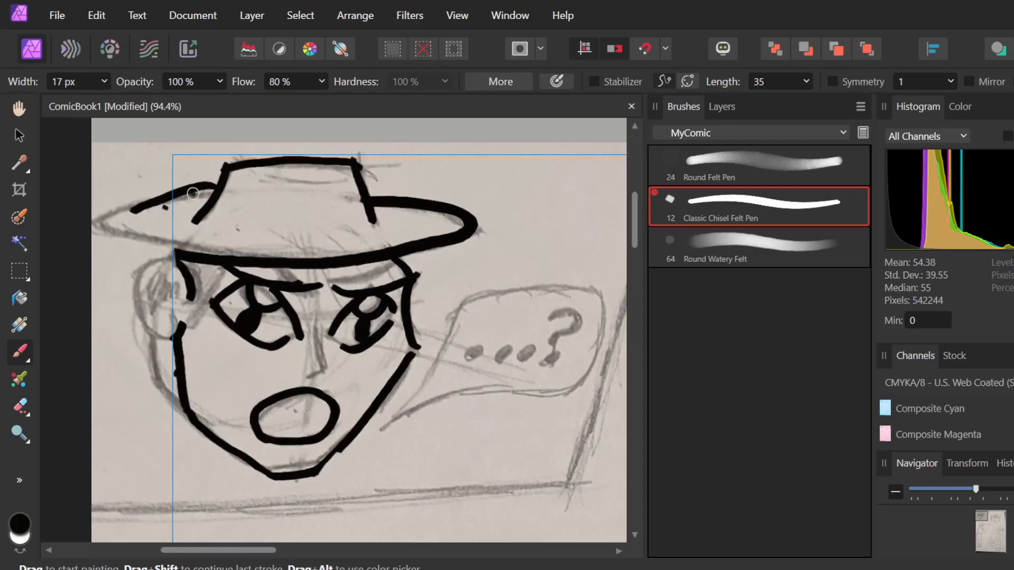
key(ctrl+z)
drag(203, 199, 153, 204)
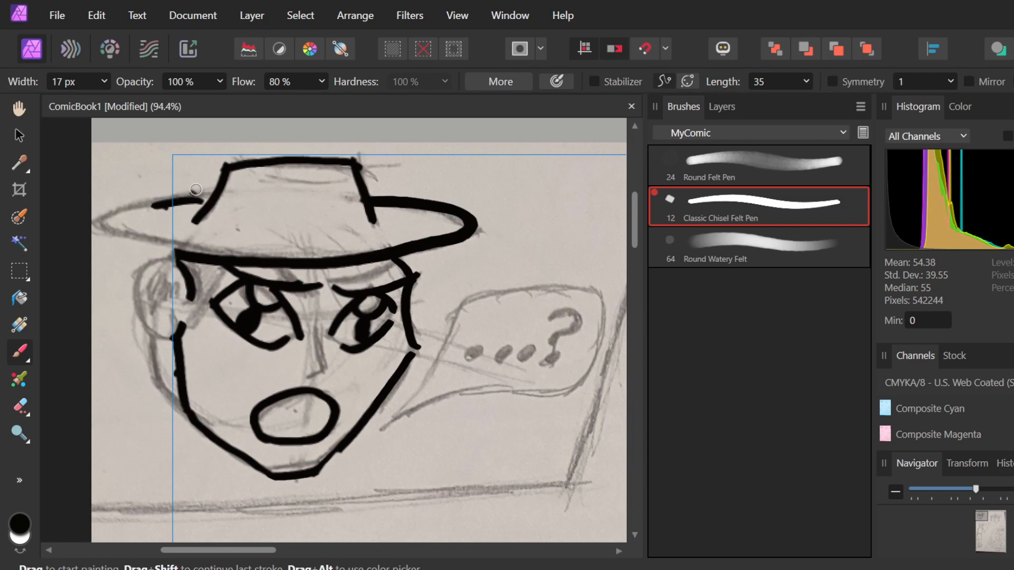
key(e)
mouse_move(151, 183)
mouse_down()
mouse_move(153, 219)
mouse_move(157, 183)
mouse_move(161, 211)
mouse_move(139, 215)
mouse_up()
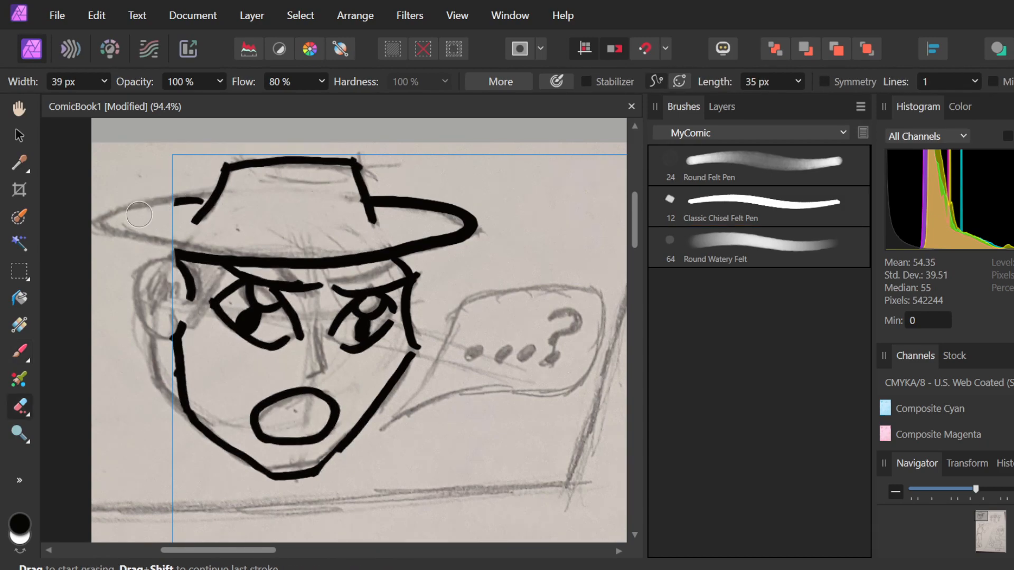
- Ink the outline of the first-panel speech bubble around "...?", including its tail toward the face
key(b)
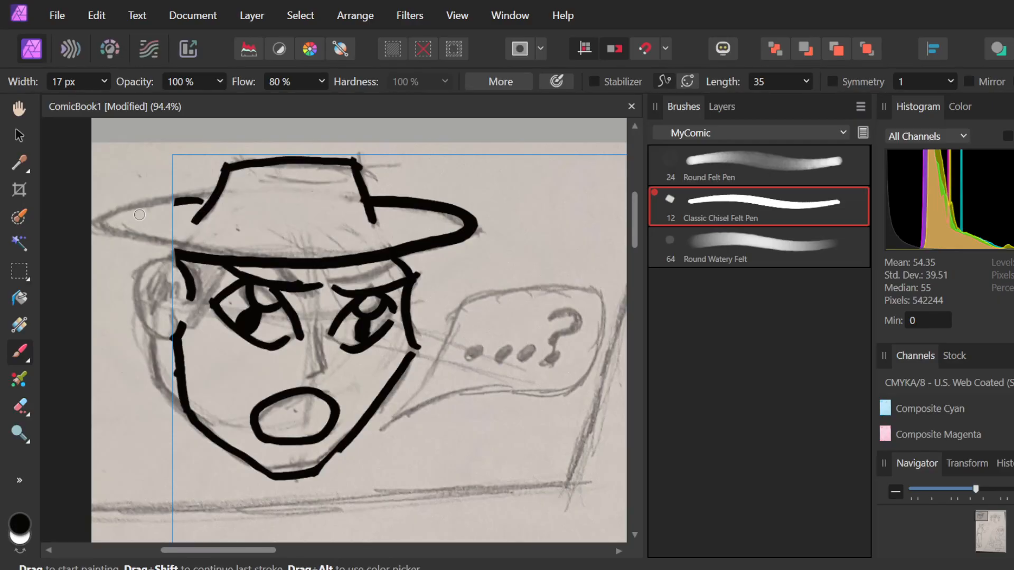
mouse_move(381, 429)
mouse_down()
mouse_move(424, 389)
mouse_move(457, 315)
mouse_up()
mouse_move(411, 419)
mouse_down()
mouse_move(491, 388)
mouse_move(557, 396)
mouse_move(595, 371)
mouse_up()
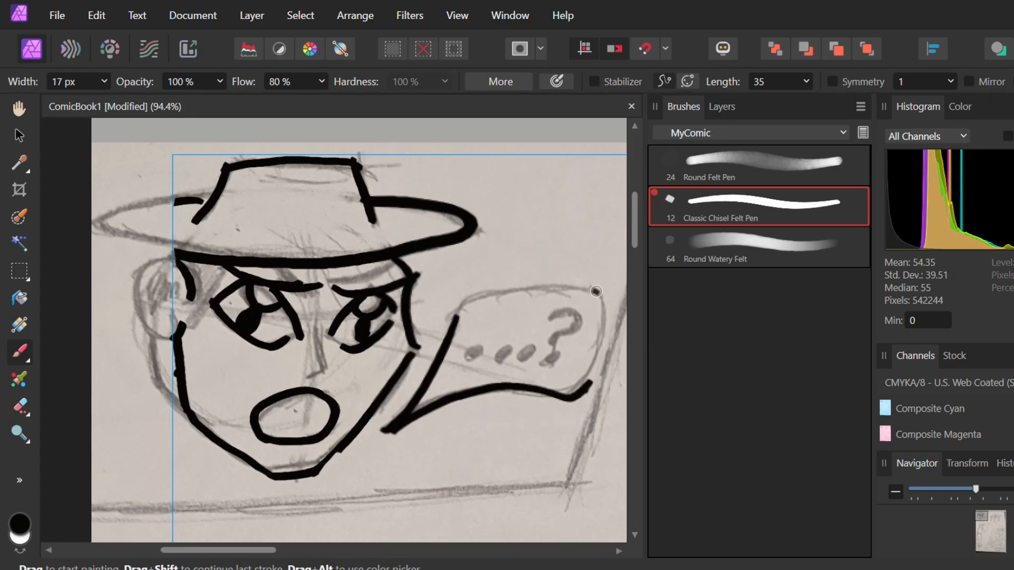
mouse_move(596, 295)
mouse_down()
mouse_move(601, 344)
mouse_move(579, 399)
mouse_up()
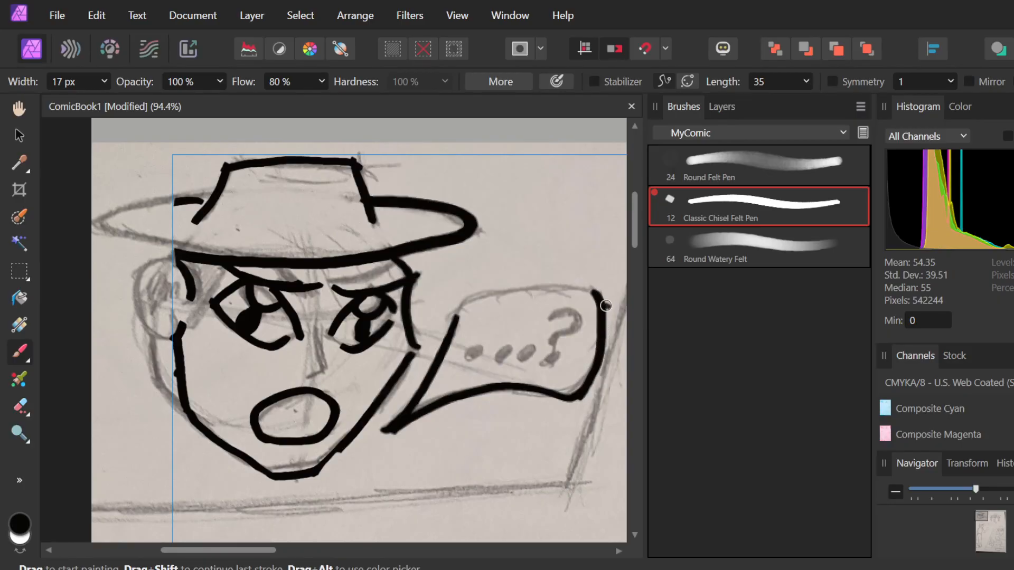
mouse_move(598, 294)
mouse_down()
mouse_move(575, 286)
mouse_move(480, 299)
mouse_move(453, 331)
mouse_up()
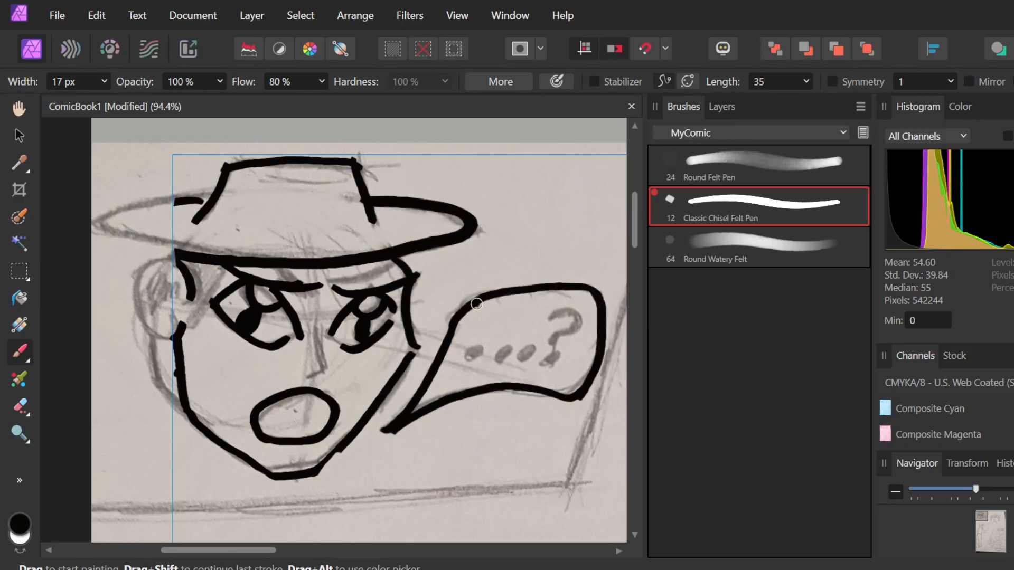
- Undo the inked outline of the first-panel speech bubble
scroll(476, 303, down, 3)
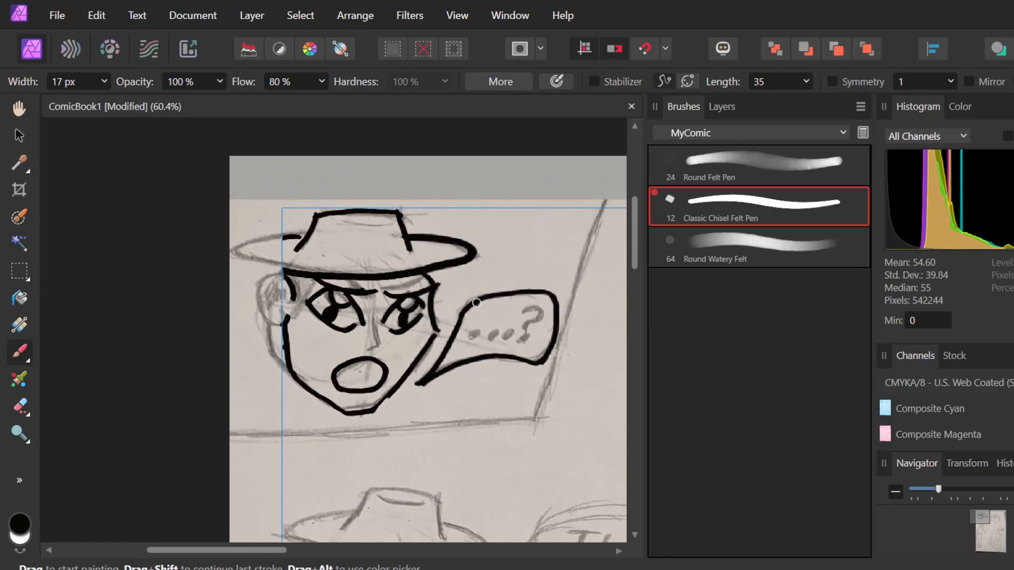
scroll(477, 303, right, 5)
scroll(477, 303, right, 1)
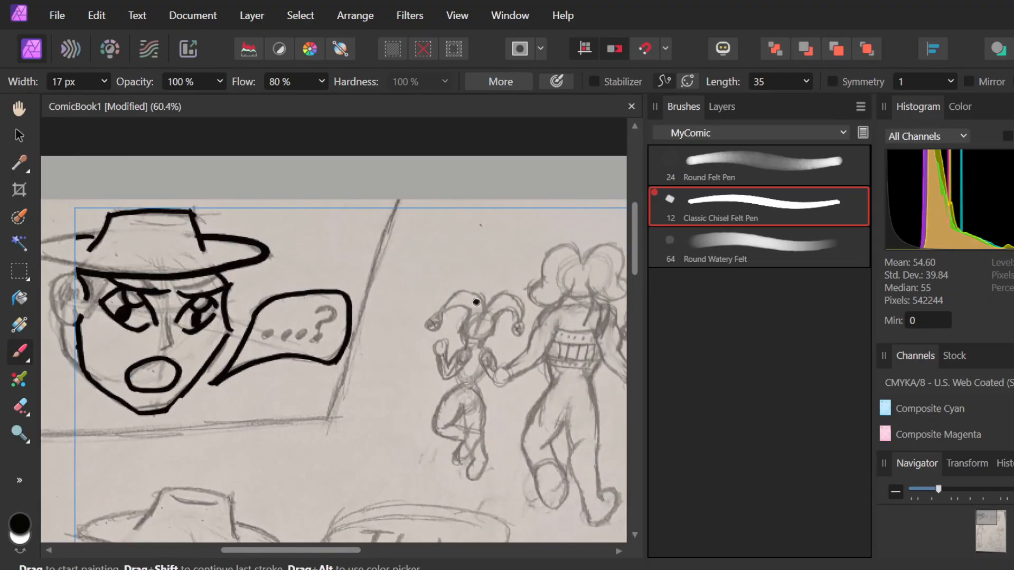
scroll(476, 303, down, 5)
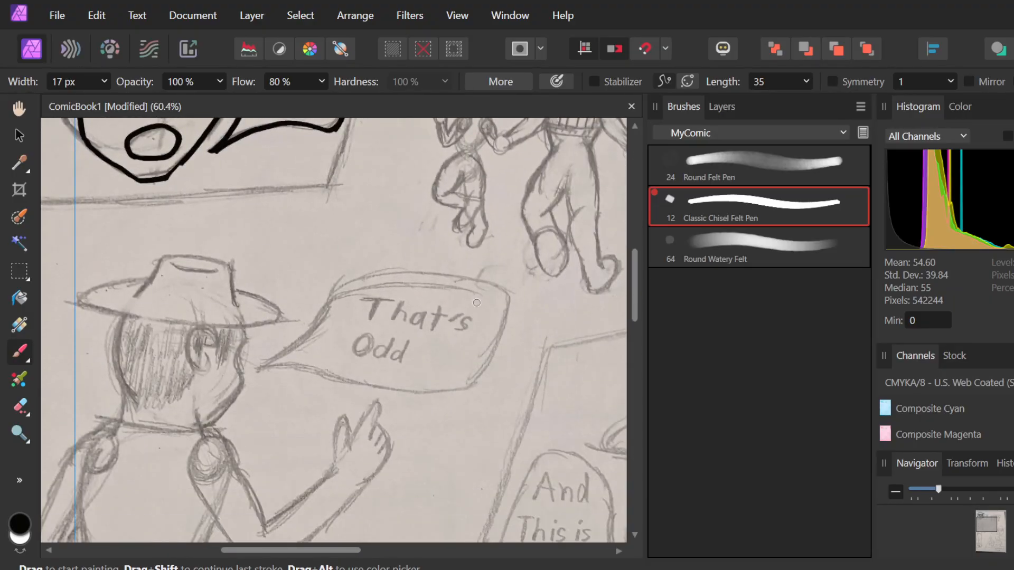
scroll(476, 303, up, 2)
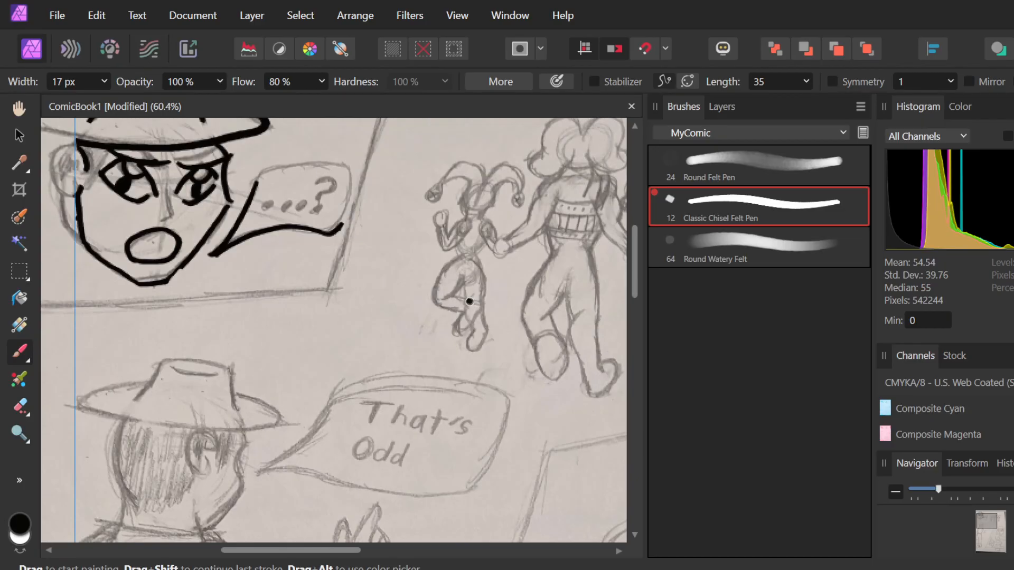
key(ctrl+z)
key(ctrl+z)
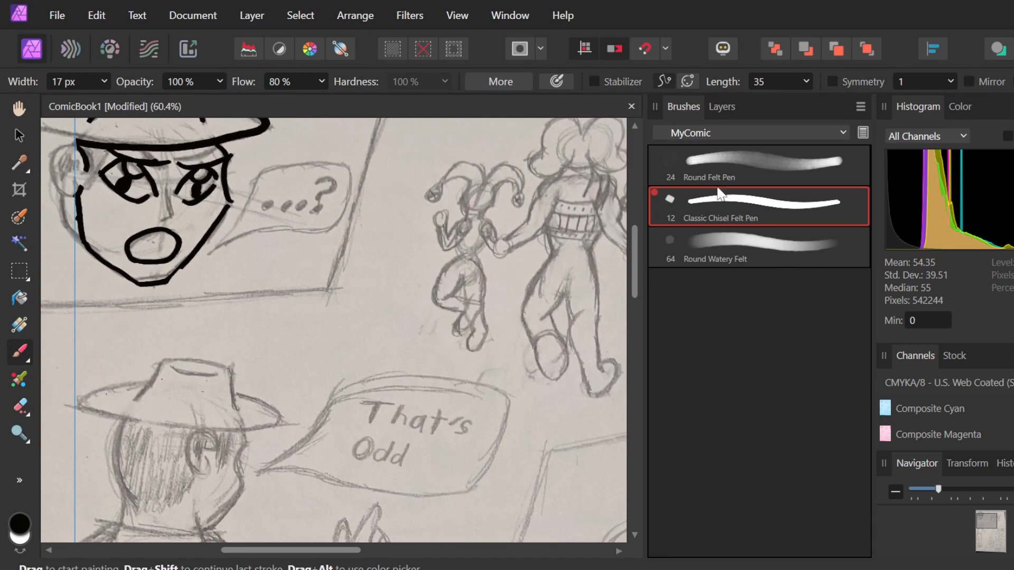
- Lower the P5sketch layer's opacity to 25%, keeping its name
click(720, 107)
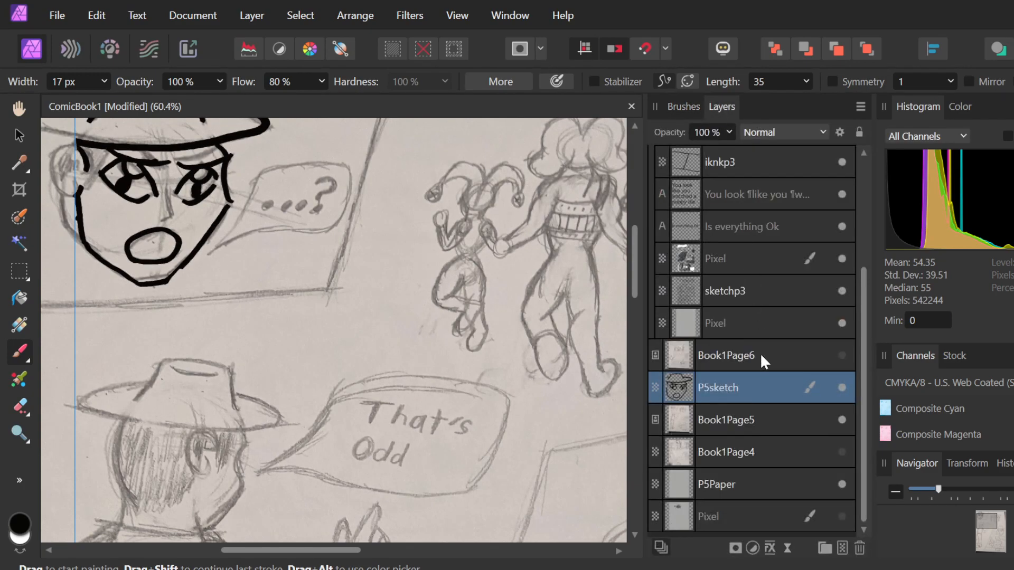
double_click(755, 382)
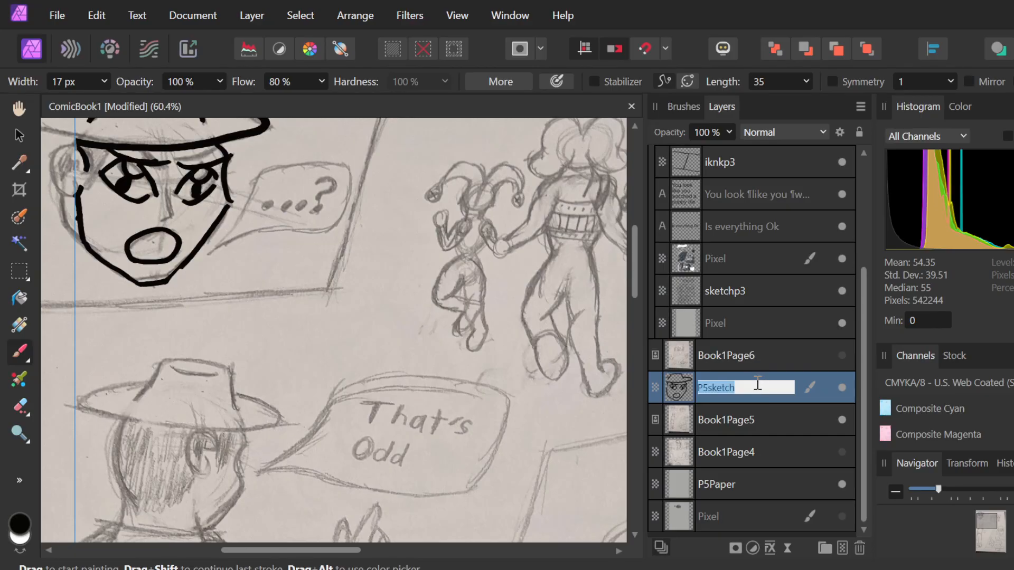
key(Escape)
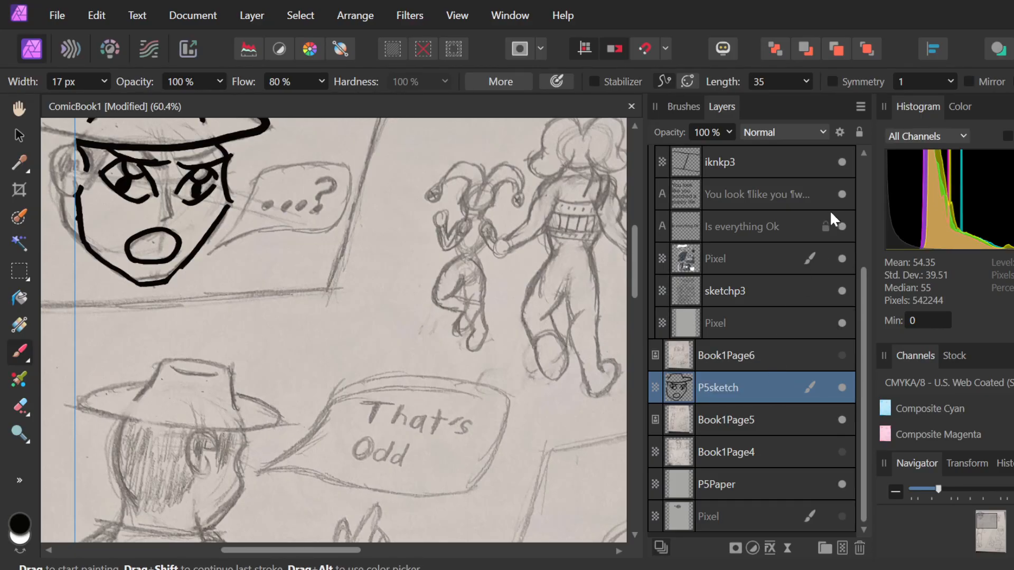
click(728, 132)
drag(718, 151, 637, 142)
- Undo stray brush marks and erase the inked eyebrow above the left eye of the first-panel face
scroll(239, 193, up, 2)
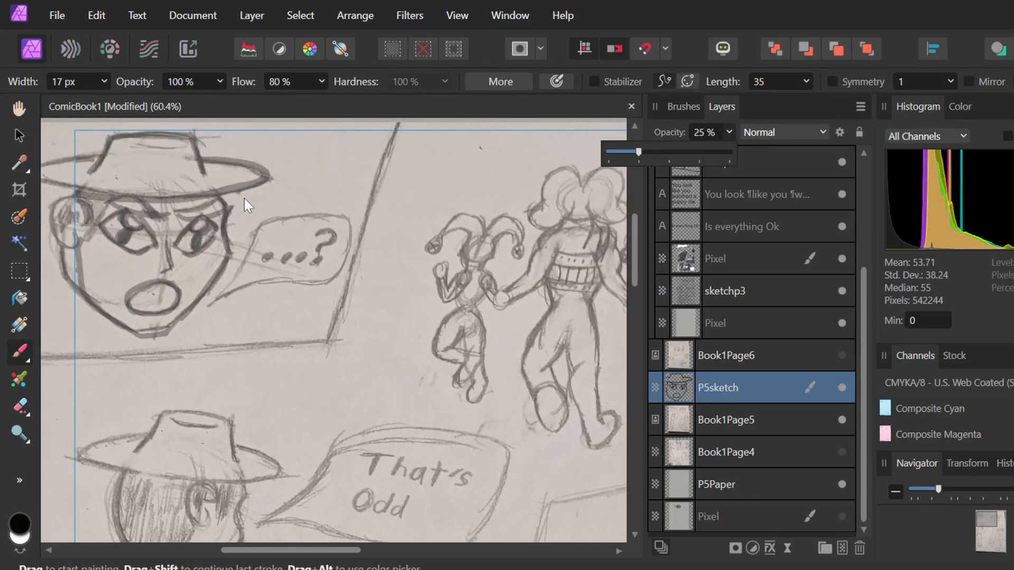
scroll(269, 211, left, 4)
scroll(429, 231, up, 1)
scroll(428, 231, up, 2)
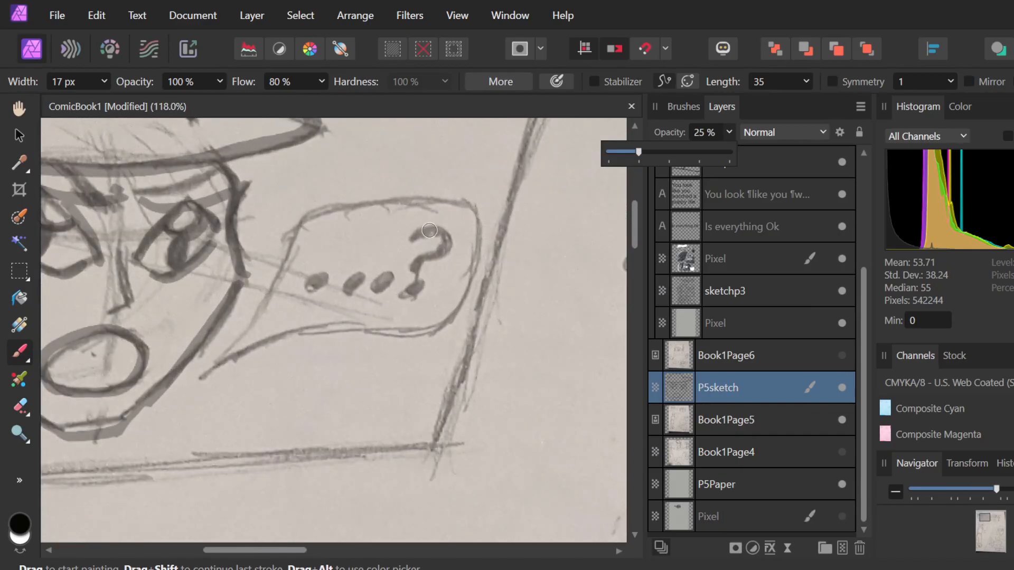
scroll(432, 228, left, 3)
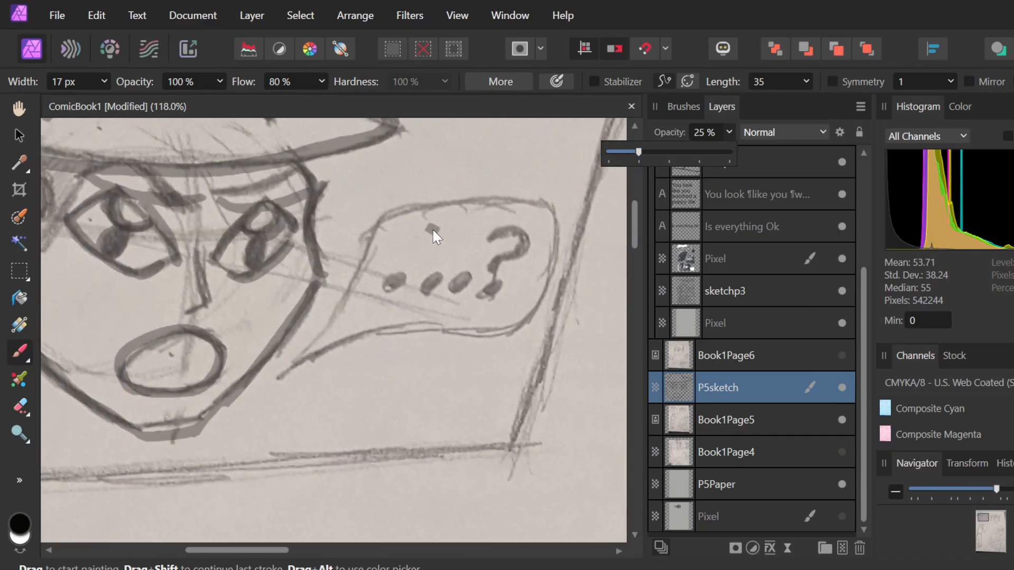
click(372, 250)
drag(108, 170, 94, 170)
key(ctrl+z)
key(e)
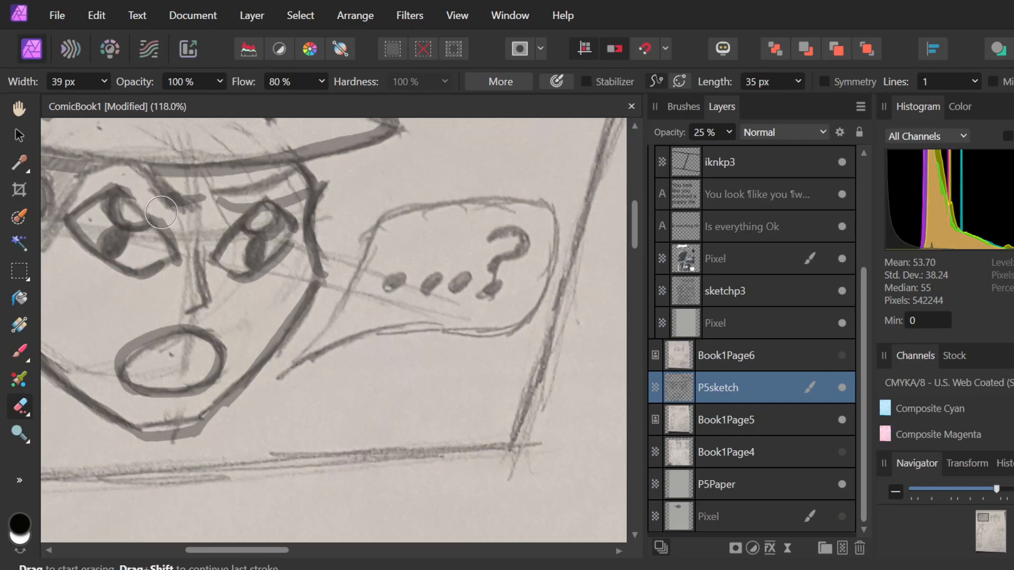
key(ctrl+z)
mouse_move(160, 158)
mouse_down()
mouse_move(141, 170)
mouse_move(177, 220)
mouse_move(156, 178)
mouse_move(189, 207)
mouse_move(199, 204)
mouse_move(193, 180)
mouse_up()
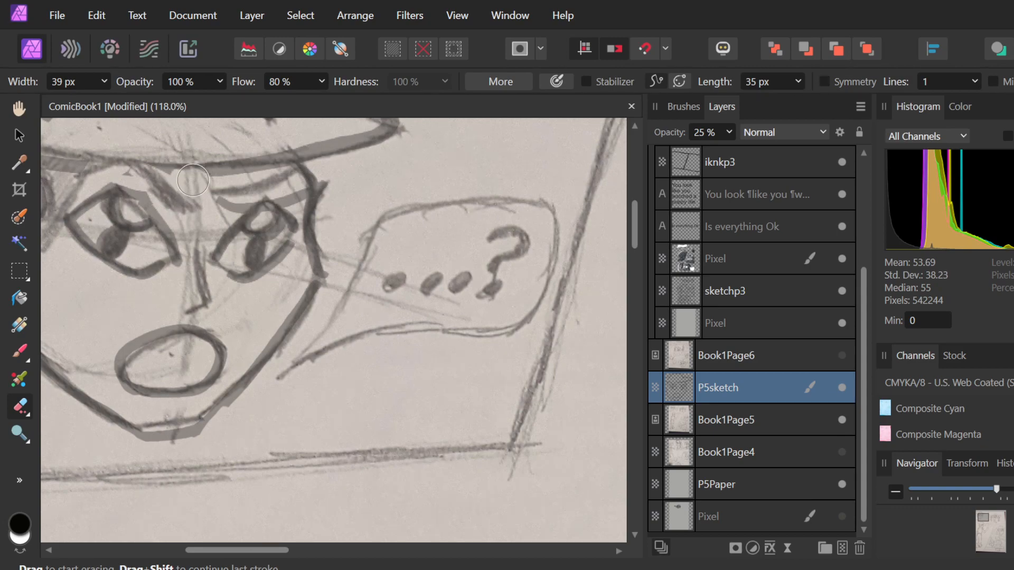
- Re-ink the eyebrow above the left eye along the sketched curve with the 17 px brush, undoing stray strokes
key(b)
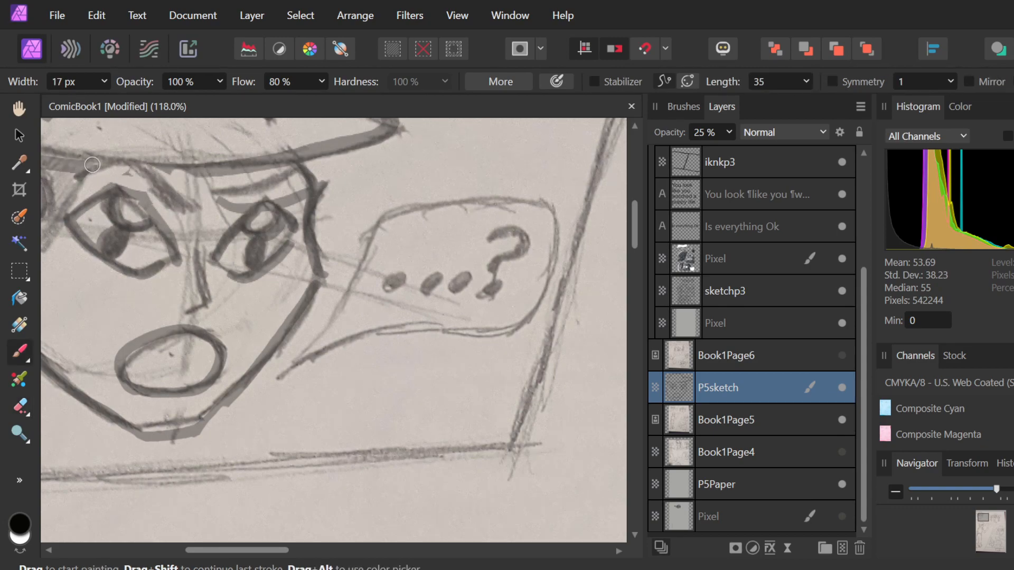
drag(84, 170, 167, 186)
mouse_move(85, 172)
mouse_down()
mouse_move(119, 163)
mouse_move(177, 221)
mouse_up()
drag(128, 157, 193, 213)
mouse_move(163, 179)
mouse_down()
mouse_move(197, 212)
mouse_move(176, 172)
mouse_move(233, 183)
mouse_move(215, 191)
mouse_move(264, 204)
mouse_move(232, 187)
mouse_move(288, 191)
mouse_move(334, 157)
mouse_up()
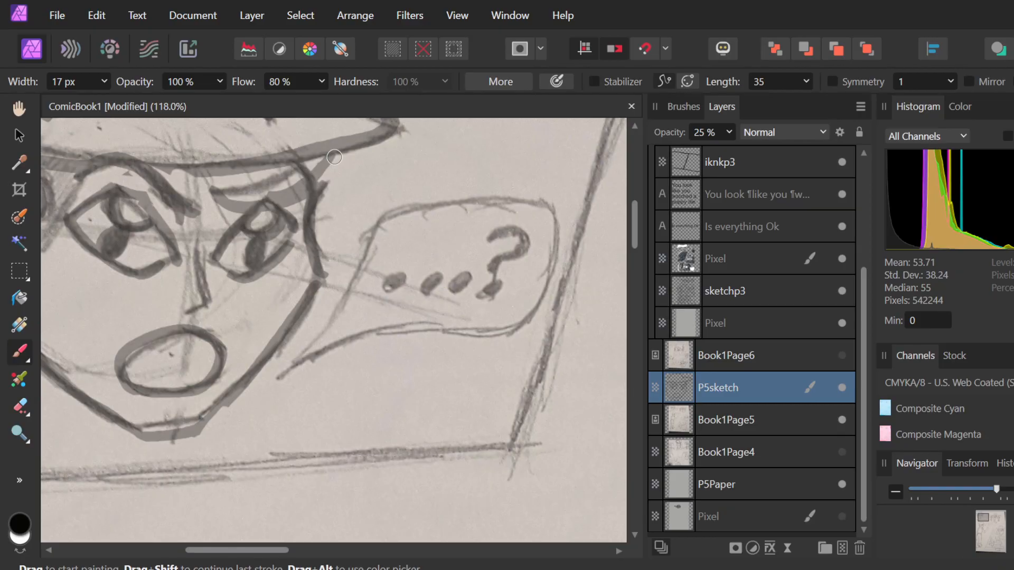
key(ctrl+z)
key(ctrl+z)
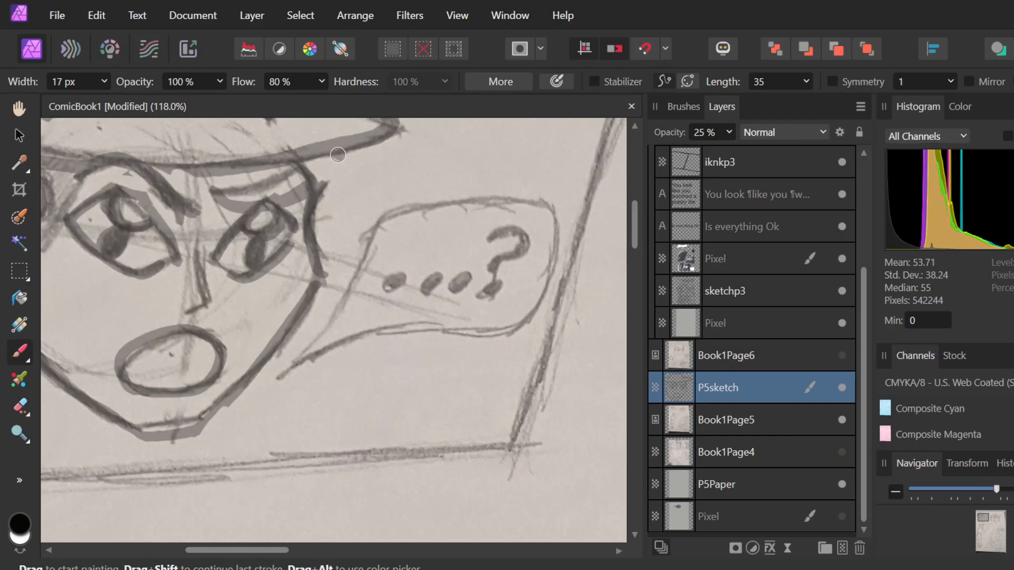
- Ink the slanted right border and the bottom border of the first panel, and open the eraser's width setting
scroll(334, 157, down, 5)
scroll(453, 330, right, 3)
scroll(453, 330, up, 2)
scroll(453, 329, right, 2)
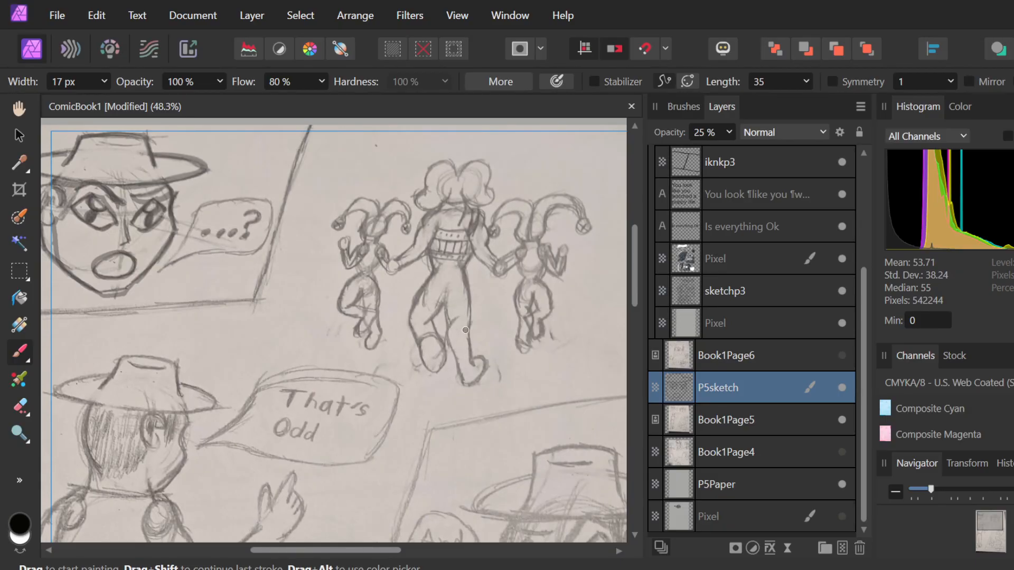
mouse_move(322, 128)
mouse_down()
mouse_move(272, 263)
mouse_move(313, 157)
mouse_move(283, 242)
mouse_move(323, 133)
mouse_move(248, 296)
mouse_move(298, 218)
mouse_move(267, 283)
mouse_move(243, 298)
mouse_move(237, 283)
mouse_move(248, 294)
mouse_move(63, 314)
mouse_move(215, 288)
mouse_move(167, 306)
mouse_move(51, 313)
mouse_move(289, 304)
mouse_move(258, 291)
mouse_up()
key(e)
click(107, 77)
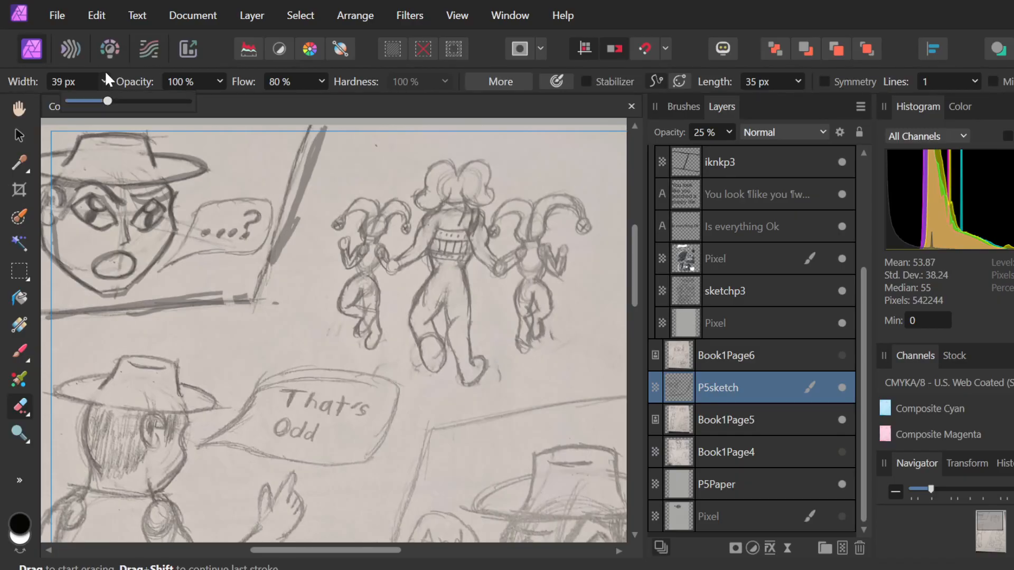
- Erase the first panel's lower corner with a 274 px eraser, and sketch a round question-mark speech bubble there
drag(110, 98, 139, 99)
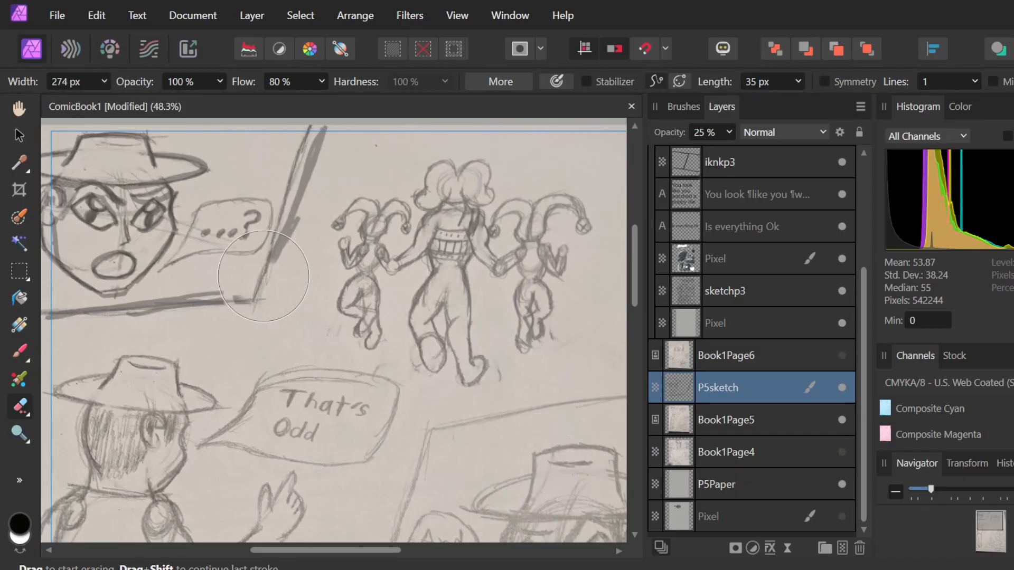
mouse_move(275, 297)
mouse_down()
mouse_move(244, 297)
mouse_move(292, 293)
mouse_move(302, 304)
mouse_up()
key(b)
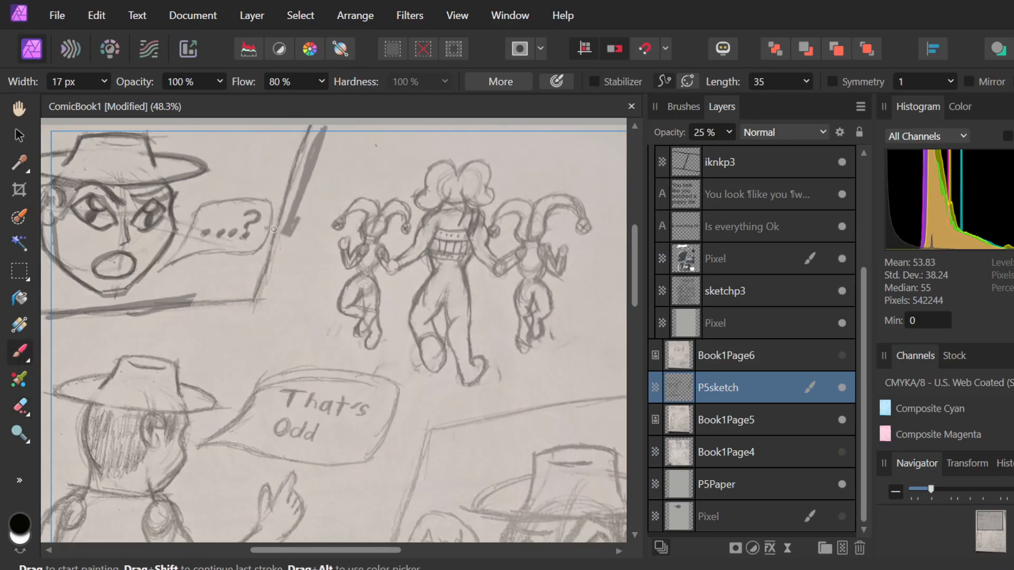
mouse_move(301, 255)
mouse_down()
mouse_move(248, 332)
mouse_move(200, 317)
mouse_move(298, 253)
mouse_up()
mouse_move(232, 269)
mouse_down()
mouse_move(264, 255)
mouse_move(245, 297)
mouse_up()
drag(253, 302, 250, 313)
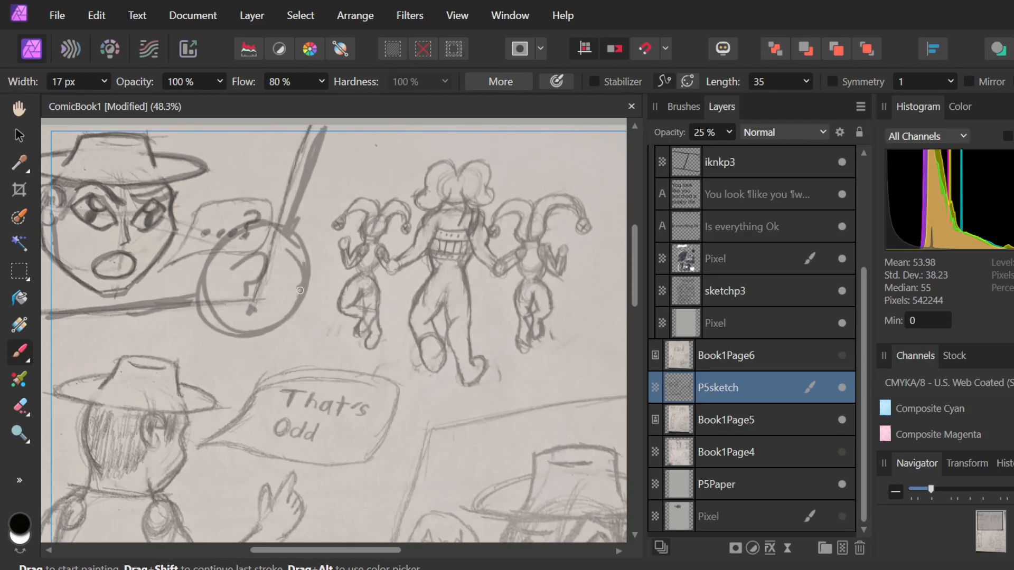
- Sketch a connector line down from the question-mark bubble and a thick outline around the "That's Odd" bubble
mouse_move(285, 315)
mouse_down()
mouse_move(306, 363)
mouse_move(359, 370)
mouse_up()
mouse_move(296, 359)
mouse_down()
mouse_move(378, 364)
mouse_move(396, 386)
mouse_up()
mouse_move(343, 365)
mouse_down()
mouse_move(372, 369)
mouse_move(393, 435)
mouse_up()
mouse_move(386, 372)
mouse_down()
mouse_move(397, 429)
mouse_move(376, 462)
mouse_up()
mouse_move(396, 391)
mouse_down()
mouse_move(363, 471)
mouse_move(201, 448)
mouse_up()
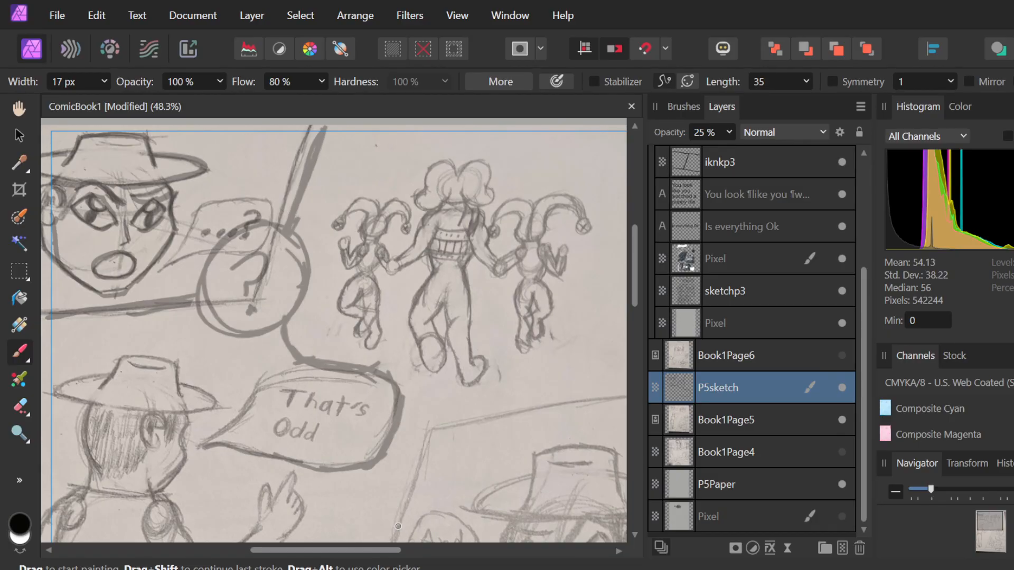
- Undo the pointed tail outline and redraw the lower and left edges of the "That's Odd" bubble as a rounded shape
key(ctrl+z)
mouse_move(293, 458)
mouse_down()
mouse_move(249, 418)
mouse_move(246, 388)
mouse_move(258, 429)
mouse_move(281, 417)
mouse_move(317, 364)
mouse_move(252, 390)
mouse_move(235, 434)
mouse_move(295, 454)
mouse_up()
key(ctrl+z)
key(ctrl+z)
mouse_move(265, 371)
mouse_down()
mouse_move(247, 412)
mouse_move(265, 447)
mouse_move(299, 455)
mouse_move(316, 421)
mouse_up()
key(ctrl+z)
mouse_move(264, 392)
mouse_down()
mouse_move(248, 416)
mouse_move(306, 460)
mouse_move(313, 448)
mouse_move(264, 445)
mouse_move(337, 467)
mouse_move(272, 440)
mouse_move(282, 458)
mouse_move(367, 446)
mouse_move(299, 467)
mouse_move(381, 456)
mouse_move(338, 459)
mouse_move(372, 383)
mouse_up()
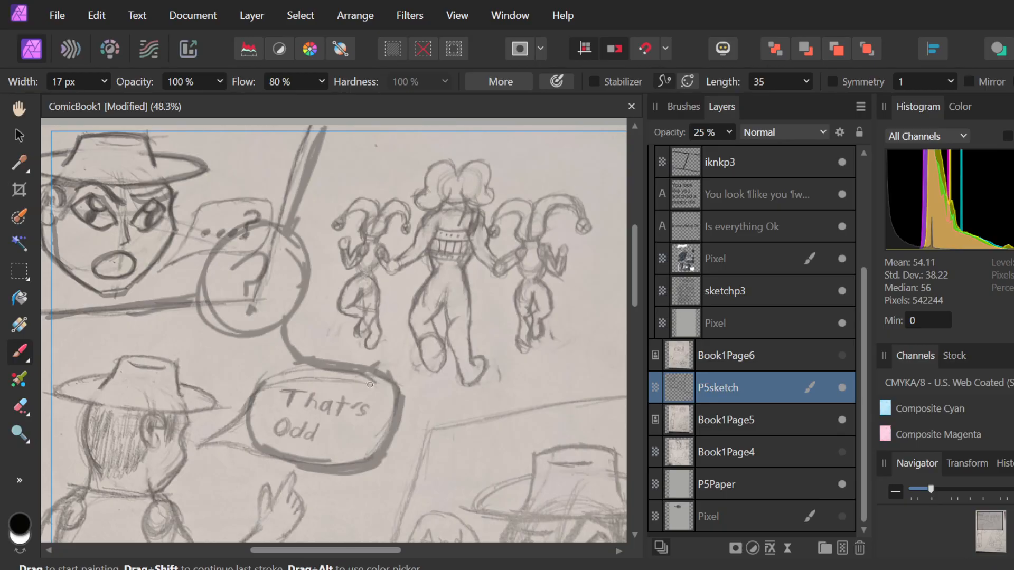
- Draw the second connector line between the question-mark and "That's Odd" bubbles, and thicken the lower bubble's left edge
mouse_move(207, 270)
mouse_down()
mouse_move(207, 323)
mouse_move(217, 303)
mouse_move(205, 294)
mouse_move(248, 350)
mouse_move(200, 301)
mouse_move(234, 345)
mouse_move(249, 348)
mouse_move(264, 376)
mouse_up()
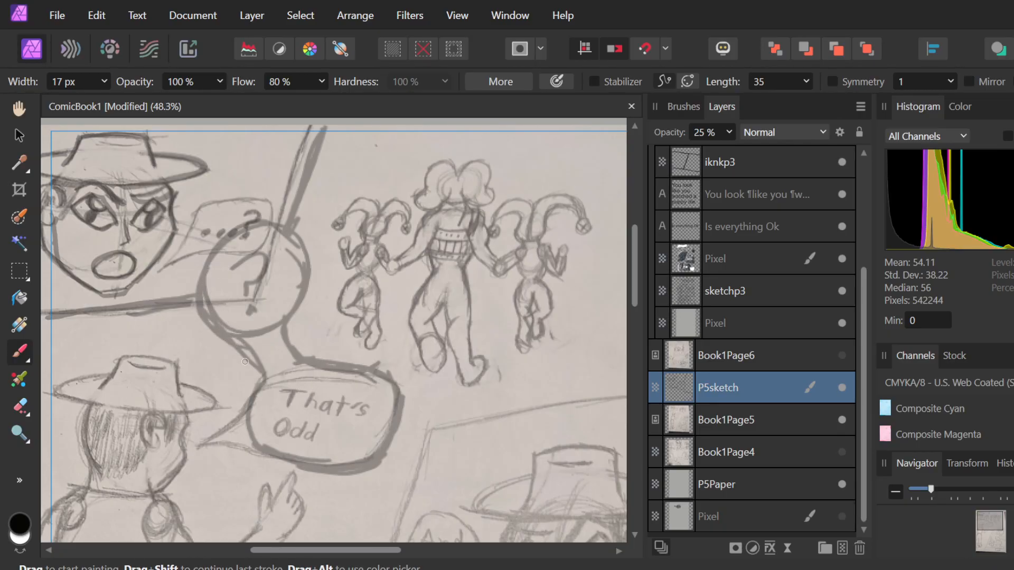
key(ctrl+z)
mouse_move(207, 307)
mouse_down()
mouse_move(233, 340)
mouse_move(229, 331)
mouse_move(263, 340)
mouse_move(263, 380)
mouse_up()
mouse_move(261, 348)
mouse_down()
mouse_move(245, 411)
mouse_move(261, 455)
mouse_move(279, 459)
mouse_up()
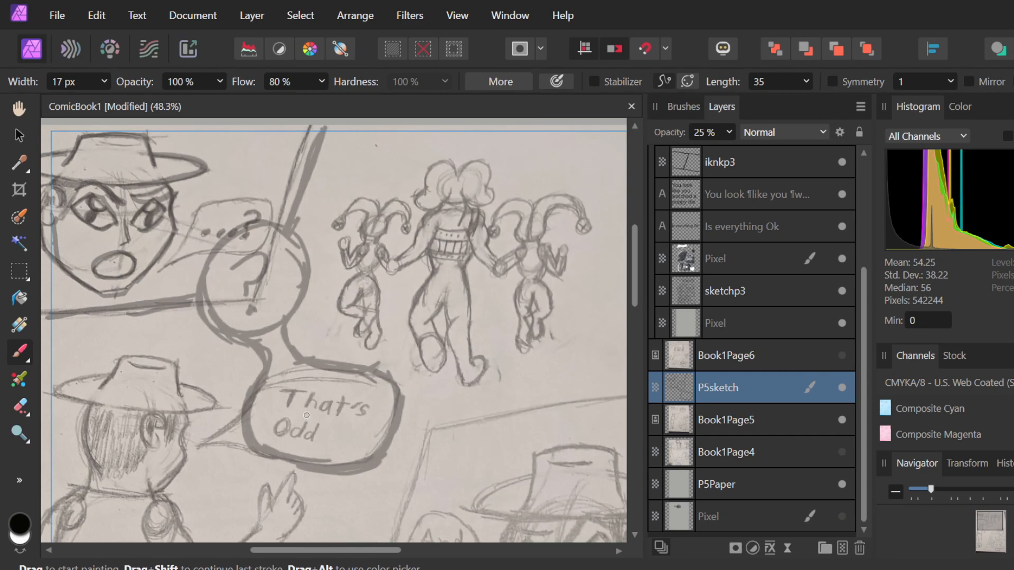
- Sketch a tail from the question-mark bubble toward the shouting face, touching up the bubble and its question mark with a 70 px eraser
mouse_move(201, 279)
mouse_down()
mouse_move(186, 240)
mouse_move(197, 292)
mouse_up()
mouse_move(209, 239)
mouse_down()
mouse_move(188, 242)
mouse_move(235, 240)
mouse_move(240, 229)
mouse_move(213, 260)
mouse_move(225, 271)
mouse_move(212, 252)
mouse_up()
key(e)
key(ctrl+z)
click(98, 83)
click(88, 83)
click(105, 81)
mouse_move(106, 101)
mouse_down()
mouse_move(120, 106)
mouse_move(100, 103)
mouse_up()
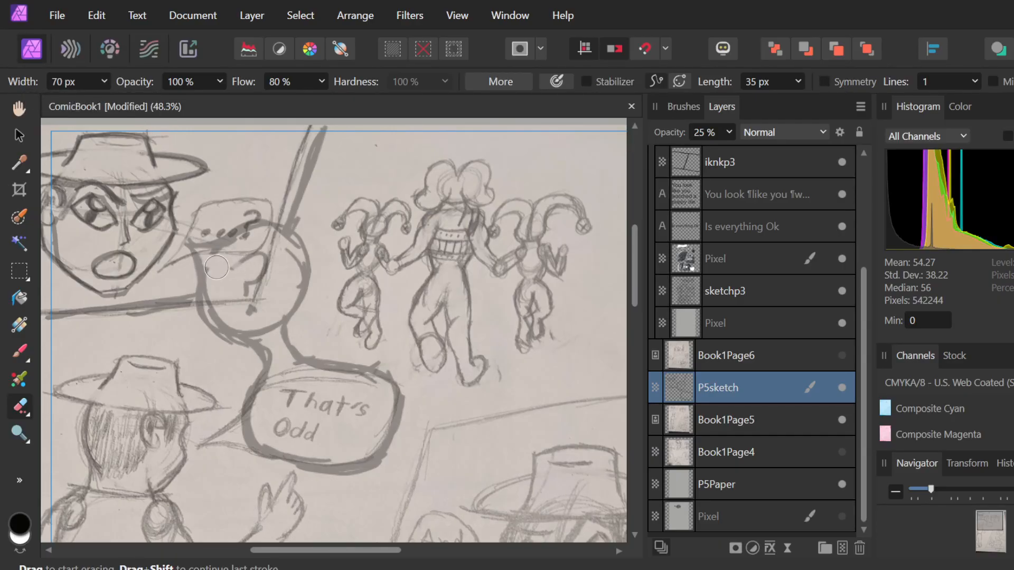
key(b)
mouse_move(233, 269)
mouse_down()
mouse_move(252, 260)
mouse_move(231, 282)
mouse_move(263, 257)
mouse_move(256, 283)
mouse_up()
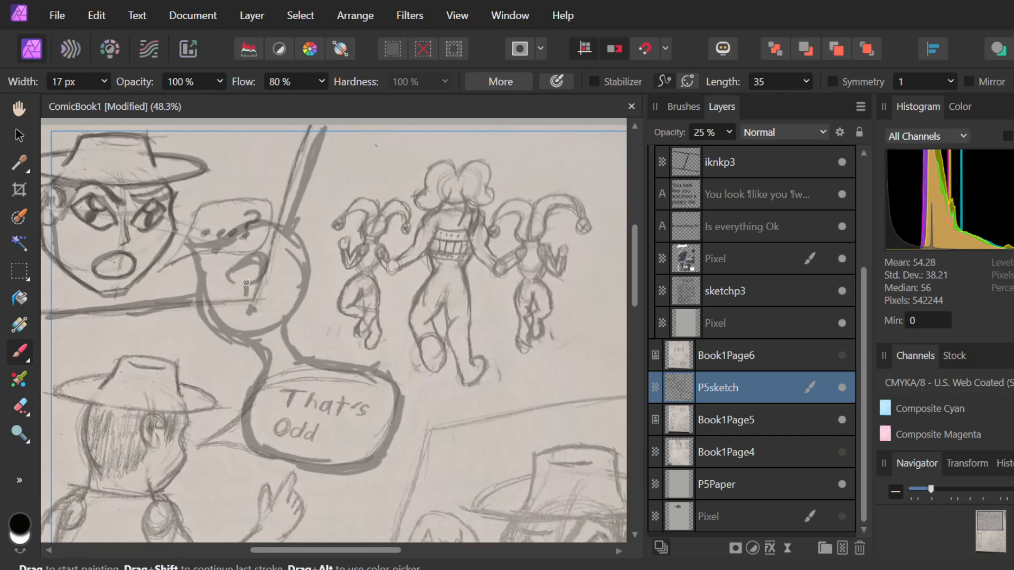
- Examine the page's overall layout, the "And This is a hazard" panel and the standing figure seen from behind
scroll(344, 340, down, 4)
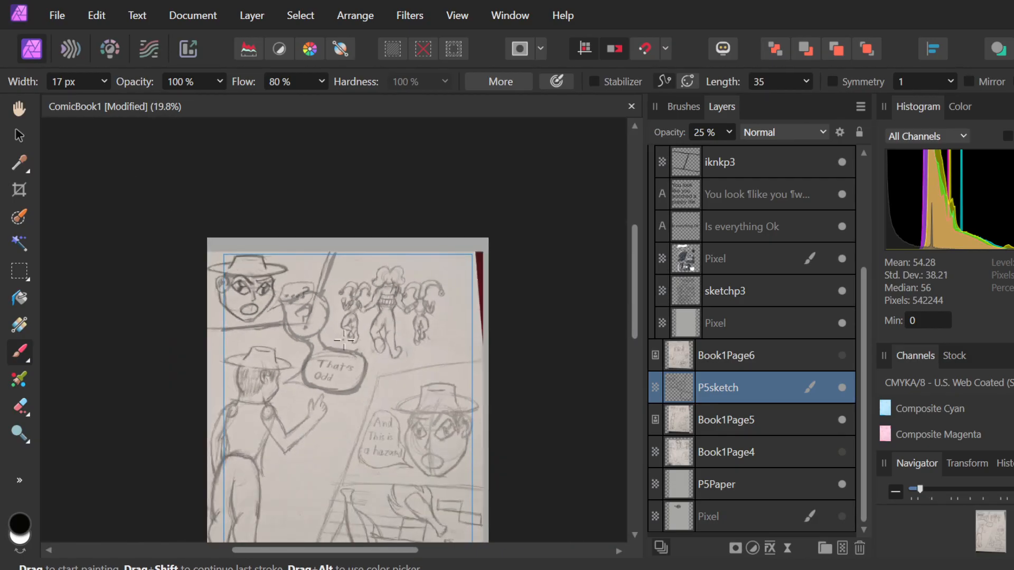
scroll(352, 342, down, 2)
scroll(448, 297, up, 3)
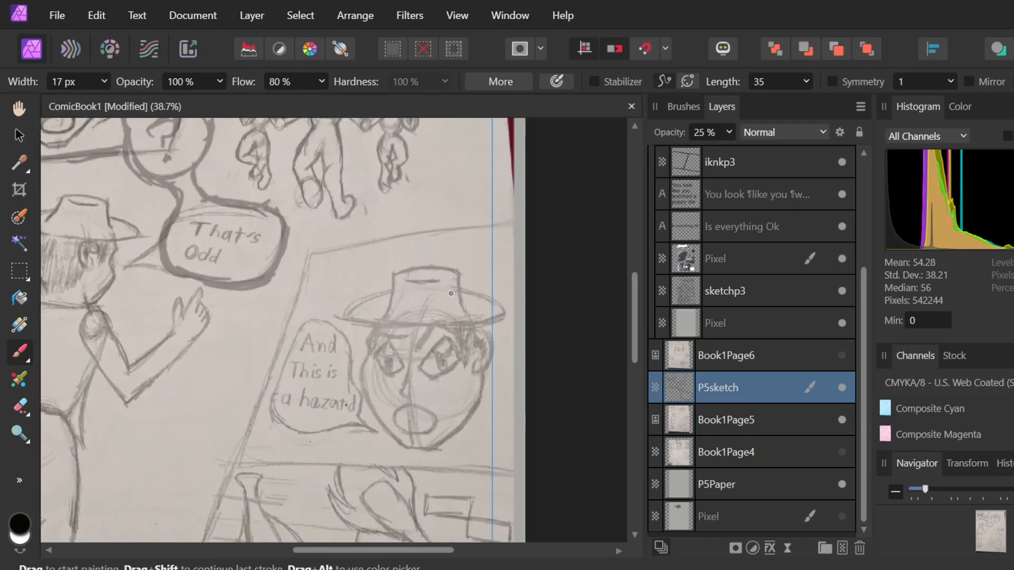
scroll(450, 295, down, 3)
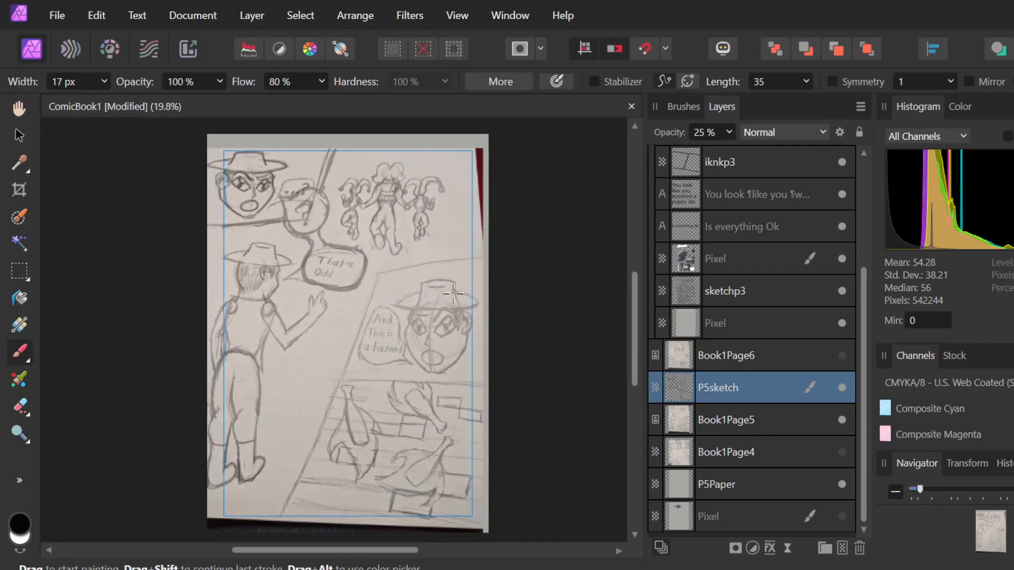
scroll(359, 339, up, 3)
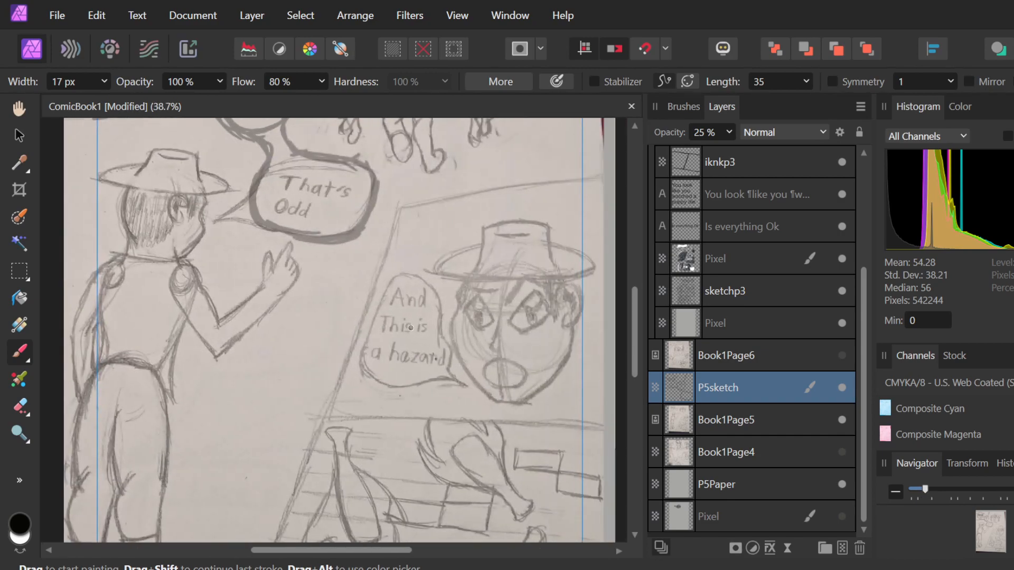
scroll(410, 327, left, 4)
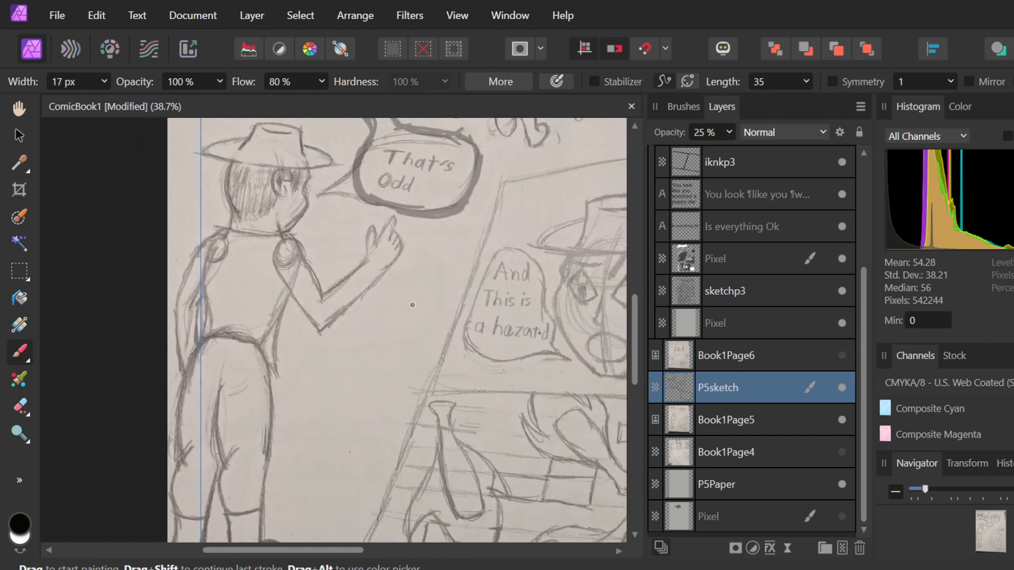
scroll(413, 305, left, 3)
scroll(413, 304, up, 2)
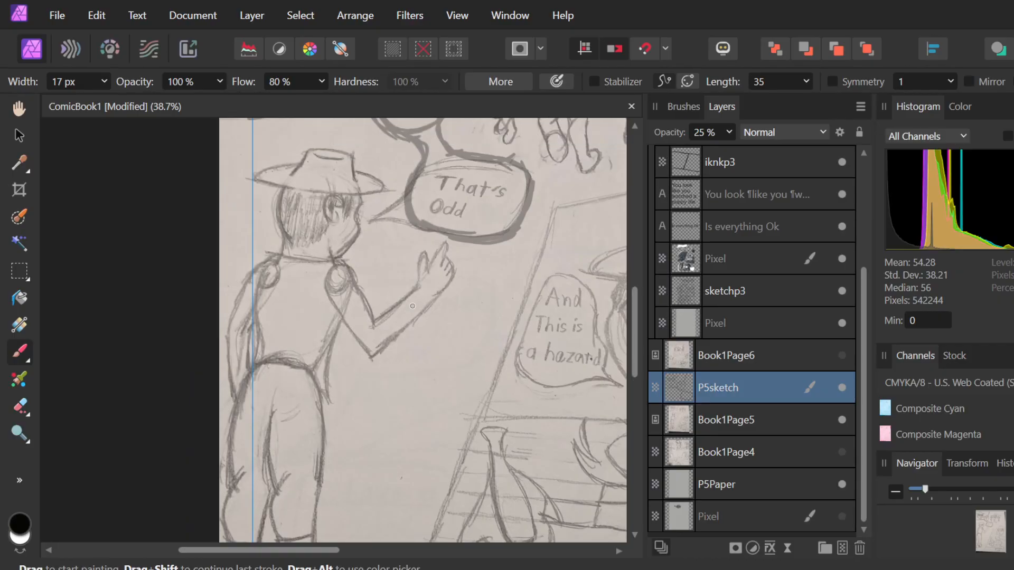
mouse_move(292, 280)
mouse_down()
mouse_move(296, 338)
mouse_move(248, 312)
mouse_move(262, 338)
mouse_move(296, 264)
mouse_move(275, 269)
mouse_move(317, 296)
mouse_up()
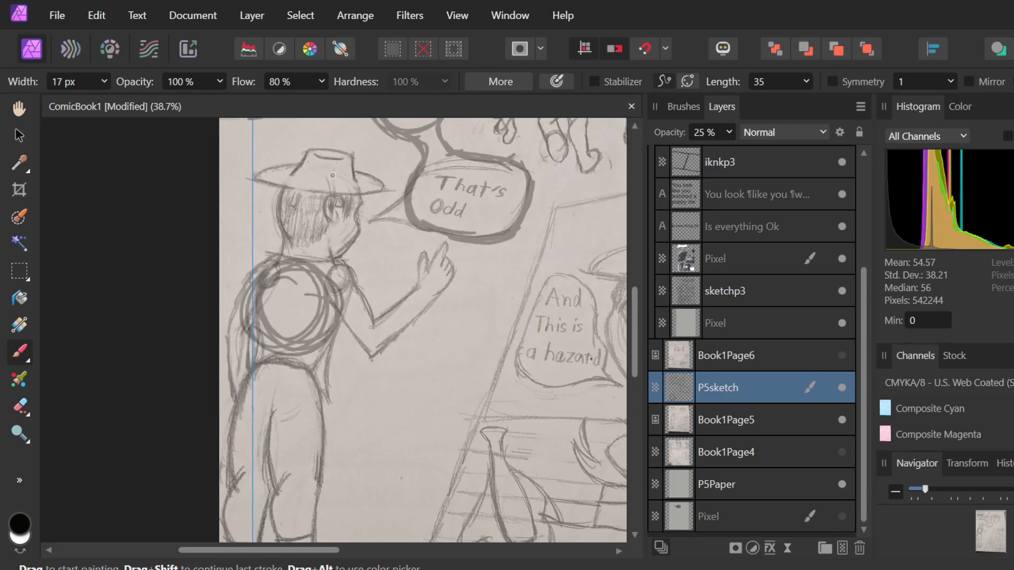
key(ctrl+z)
key(ctrl+z)
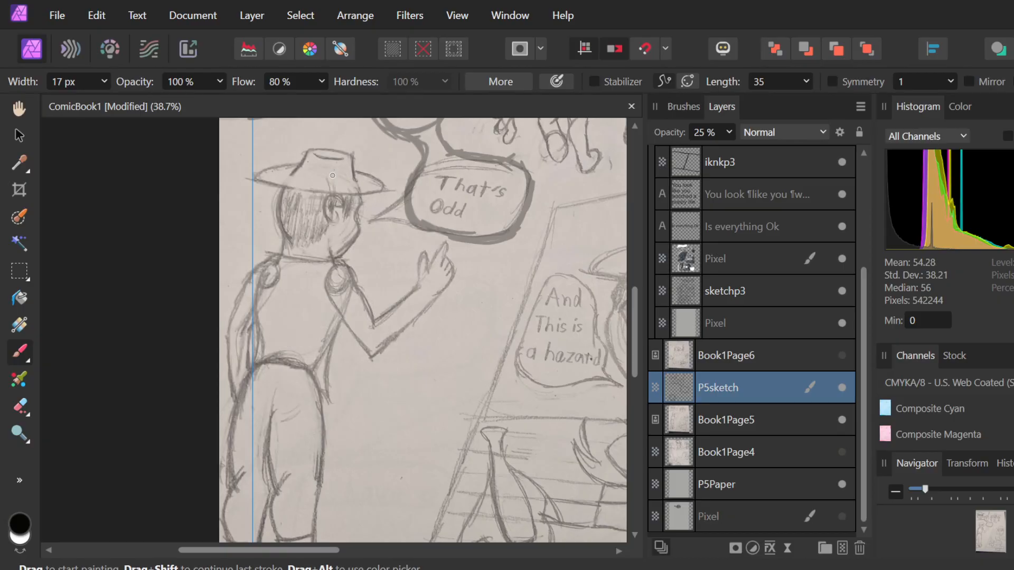
- Sketch construction circles over the standing figure's waist and thigh, and rough in the inner contour of the leg
mouse_move(321, 344)
mouse_down()
mouse_move(280, 317)
mouse_move(295, 298)
mouse_move(346, 364)
mouse_move(323, 389)
mouse_move(341, 356)
mouse_up()
mouse_move(311, 454)
mouse_down()
mouse_move(269, 437)
mouse_move(314, 465)
mouse_move(256, 448)
mouse_move(330, 459)
mouse_move(287, 461)
mouse_move(320, 441)
mouse_move(324, 454)
mouse_move(294, 426)
mouse_move(332, 467)
mouse_move(275, 452)
mouse_move(324, 419)
mouse_move(317, 485)
mouse_move(286, 462)
mouse_move(341, 451)
mouse_move(341, 502)
mouse_move(327, 432)
mouse_move(347, 524)
mouse_up()
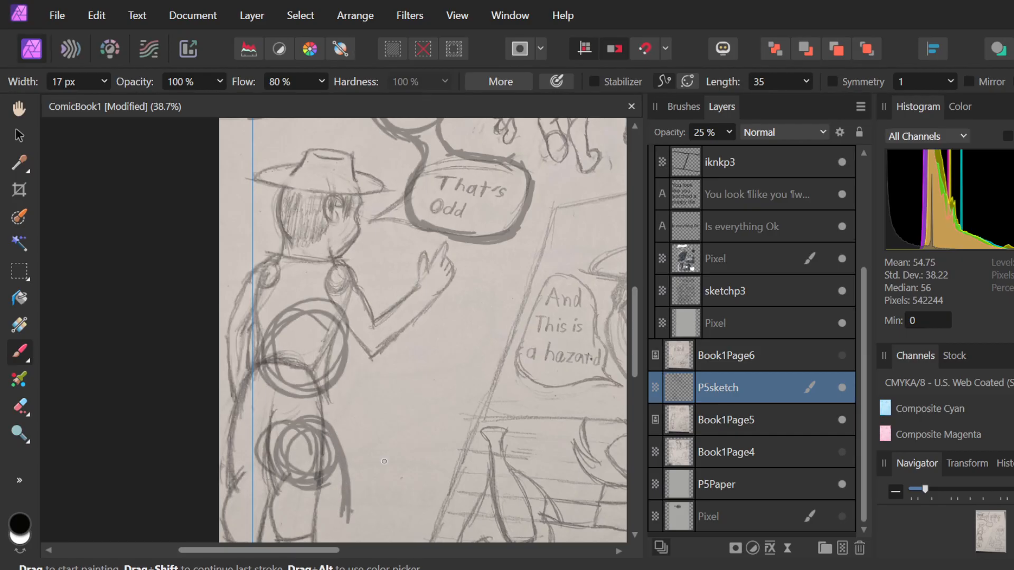
scroll(582, 406, down, 2)
scroll(544, 365, up, 4)
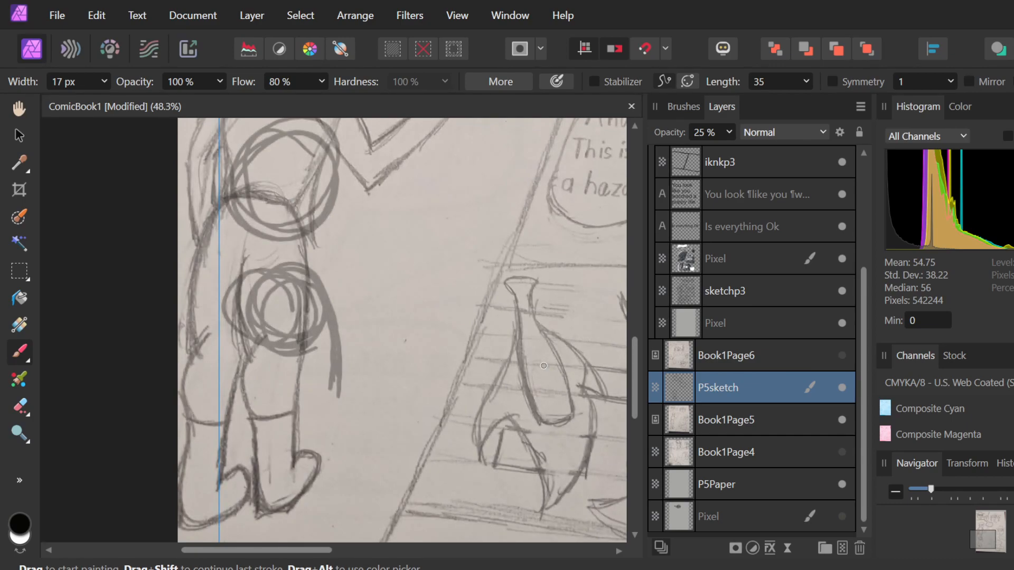
mouse_move(319, 299)
mouse_down()
mouse_move(310, 284)
mouse_move(266, 389)
mouse_up()
drag(289, 274, 253, 409)
mouse_move(270, 320)
mouse_down()
mouse_move(263, 375)
mouse_move(267, 307)
mouse_move(290, 411)
mouse_move(261, 334)
mouse_move(297, 429)
mouse_up()
drag(260, 361, 300, 435)
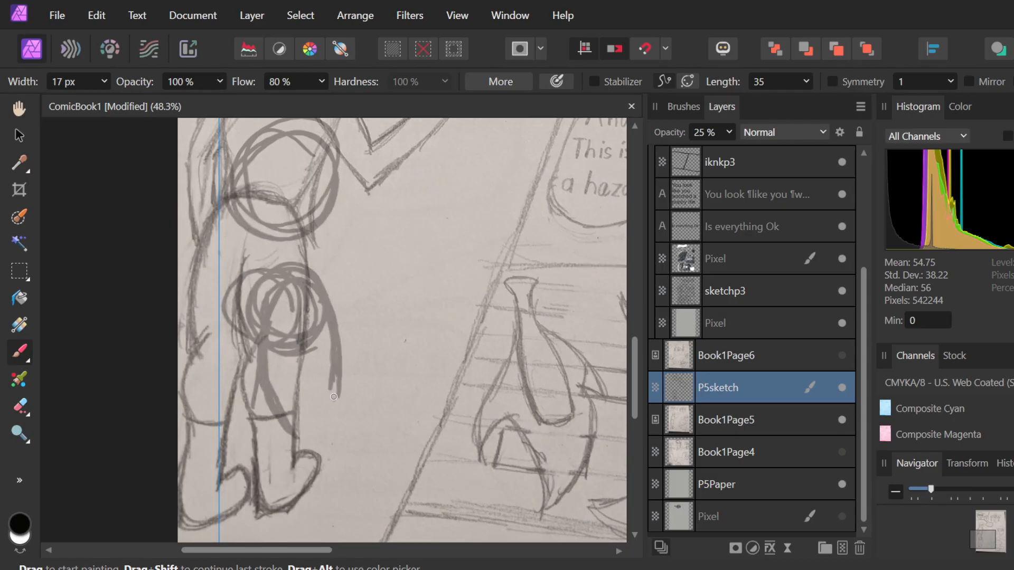
- Build up the standing figure's outer leg, calf and lower-leg contours below the thigh circle with repeated brush strokes
mouse_move(300, 268)
mouse_down()
mouse_move(322, 298)
mouse_move(336, 403)
mouse_up()
drag(330, 322, 332, 418)
mouse_move(332, 347)
mouse_down()
mouse_move(343, 434)
mouse_move(333, 396)
mouse_move(363, 481)
mouse_up()
drag(334, 417, 351, 509)
drag(339, 437, 364, 523)
drag(339, 455, 362, 521)
mouse_move(335, 427)
mouse_down()
mouse_move(278, 398)
mouse_move(320, 522)
mouse_up()
drag(306, 394, 304, 487)
mouse_move(347, 422)
mouse_down()
mouse_move(282, 400)
mouse_move(304, 504)
mouse_up()
mouse_move(284, 400)
mouse_down()
mouse_move(278, 470)
mouse_move(313, 517)
mouse_up()
drag(278, 445, 329, 542)
mouse_move(308, 500)
mouse_down()
mouse_move(327, 542)
mouse_move(288, 391)
mouse_move(284, 475)
mouse_up()
drag(278, 431, 292, 484)
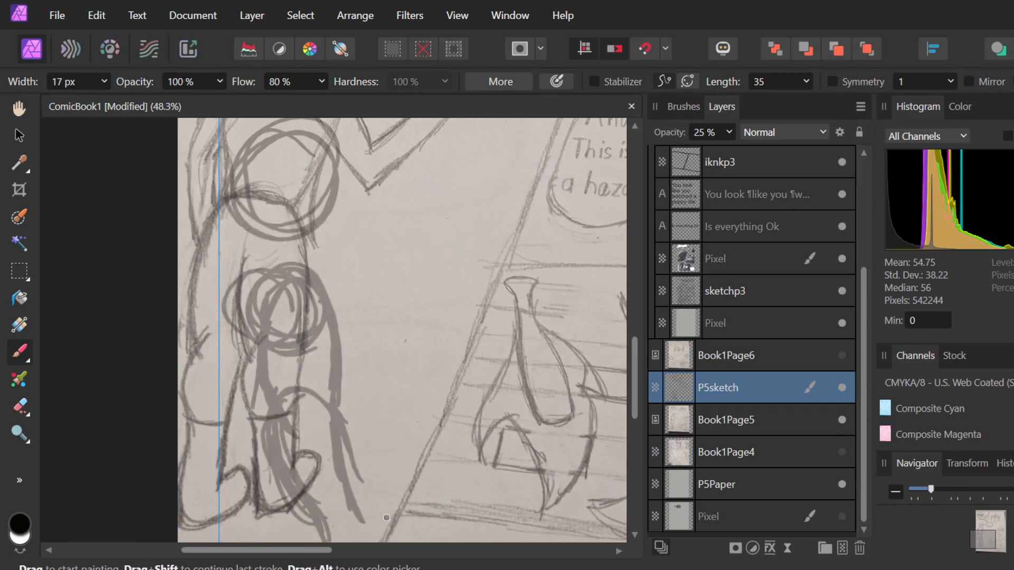
- Toggle the Book1Page5 scan's visibility off and on to check the new figure sketch against it
scroll(457, 313, down, 5)
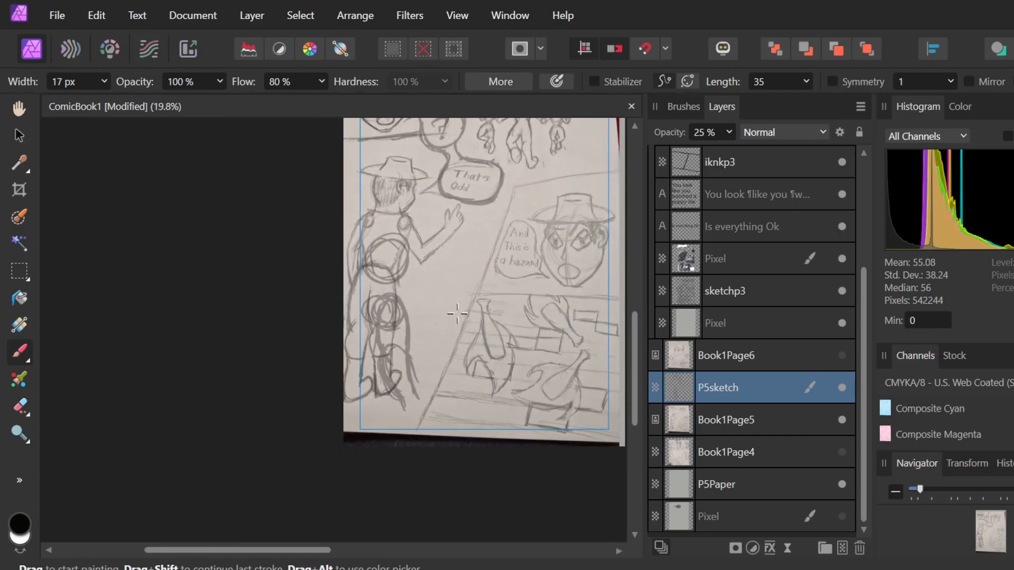
scroll(457, 313, up, 3)
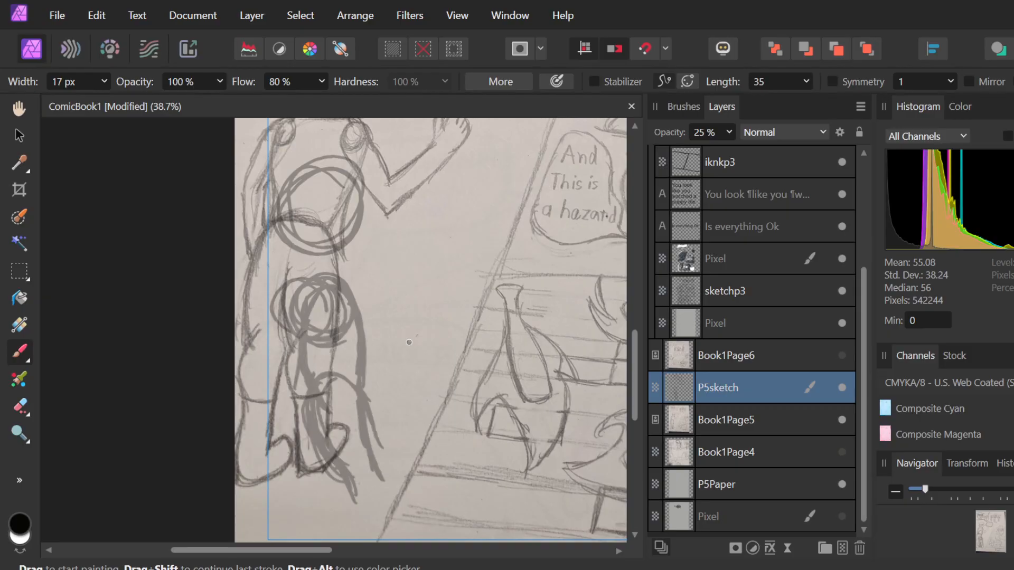
click(842, 420)
click(841, 420)
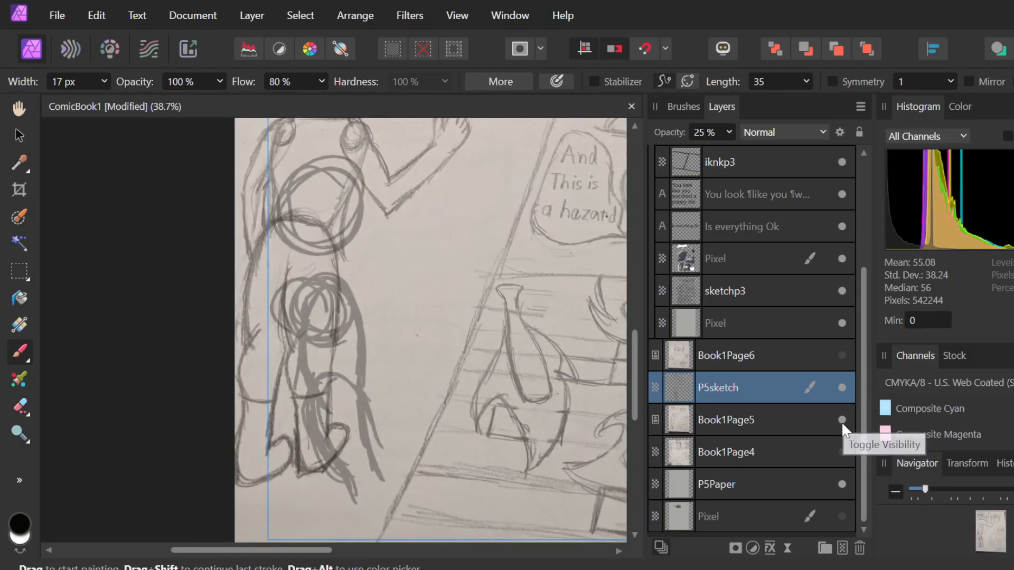
scroll(842, 420, up, 3)
scroll(841, 420, down, 3)
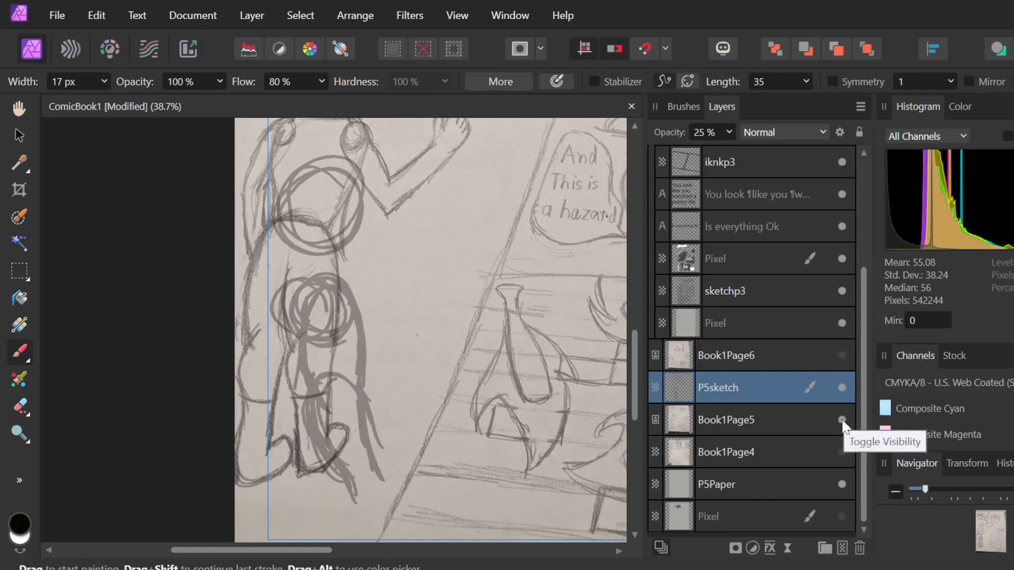
- Collapse the page3 layer group and keep the P5sketch layer active
scroll(336, 343, up, 2)
scroll(805, 232, up, 3)
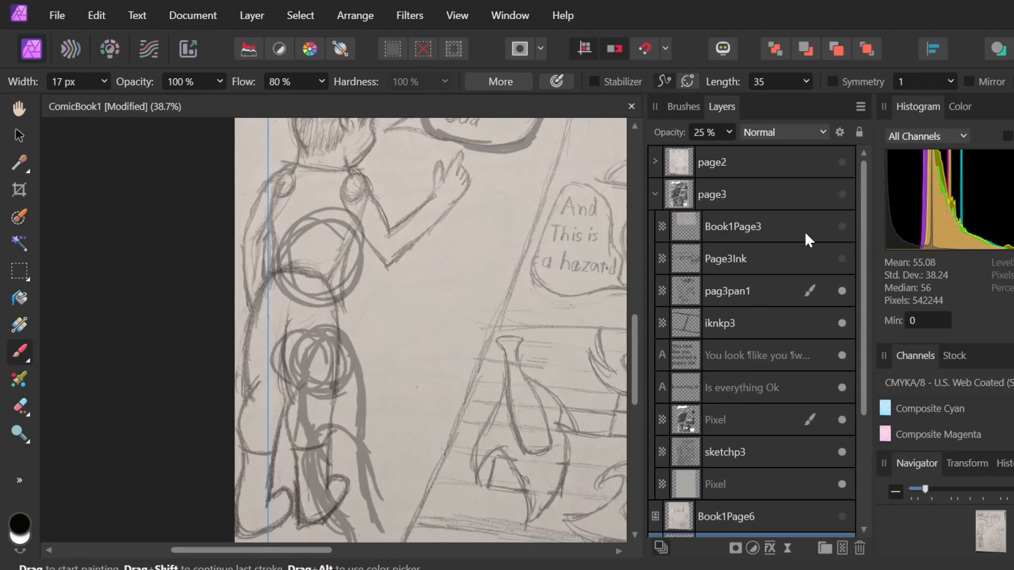
click(654, 196)
click(693, 267)
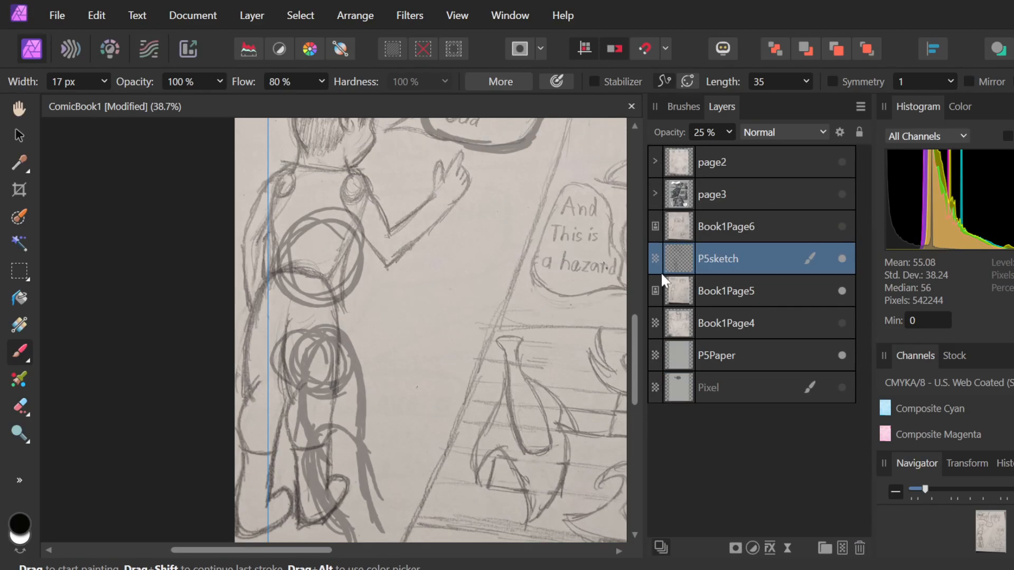
- Sketch a curved guideline above the figure's thigh circle and a shoulder line across the top of the torso circle
scroll(501, 305, up, 2)
scroll(500, 305, down, 1)
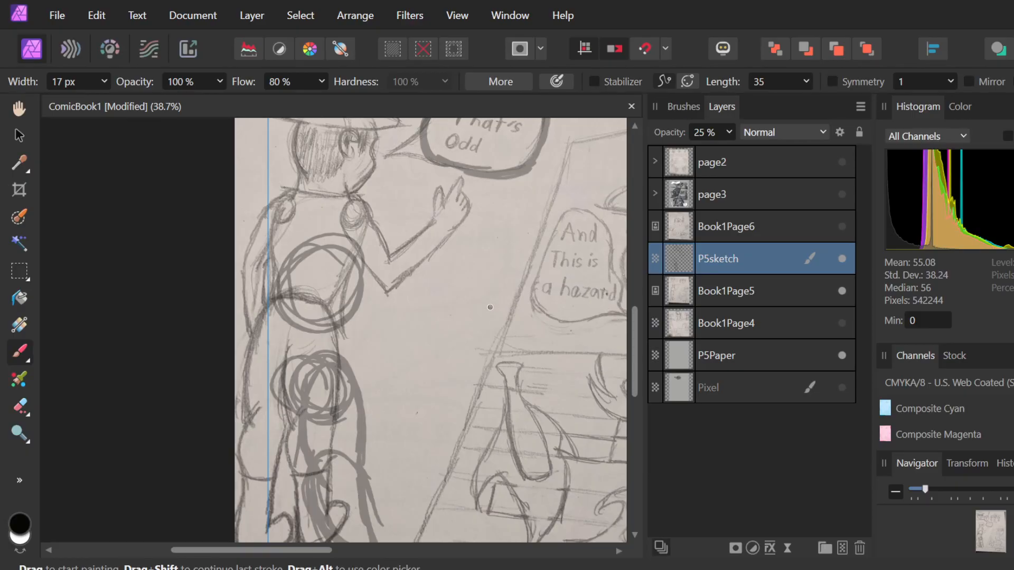
mouse_move(278, 350)
mouse_down()
mouse_move(354, 369)
mouse_move(267, 347)
mouse_move(373, 376)
mouse_up()
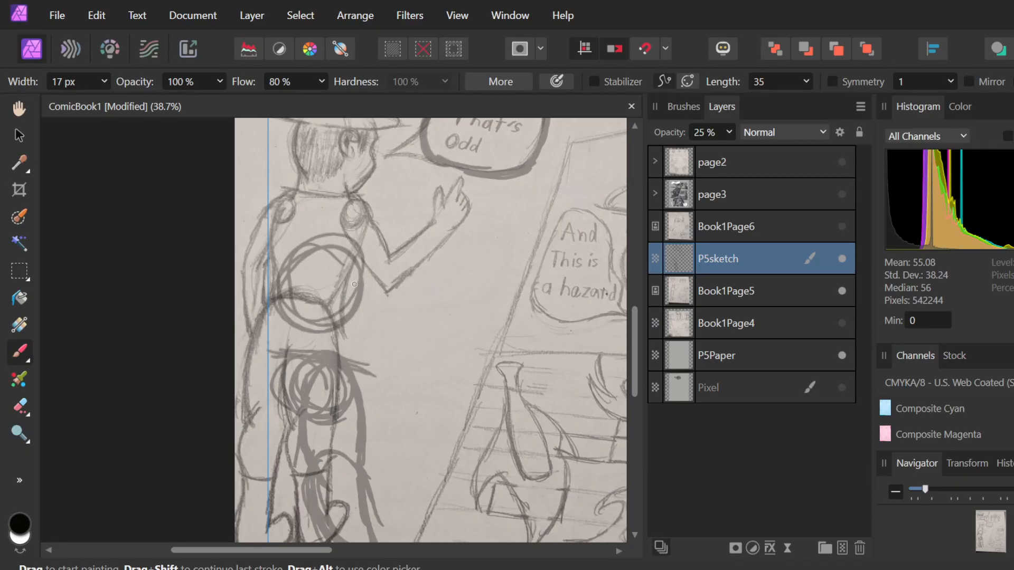
mouse_move(271, 251)
mouse_down()
mouse_move(387, 236)
mouse_move(332, 241)
mouse_move(371, 247)
mouse_up()
mouse_move(272, 257)
mouse_down()
mouse_move(389, 243)
mouse_move(395, 276)
mouse_up()
- Sketch the figure's raised arm from shoulder to elbow and hand, including a wider curved outline beneath the forearm
mouse_move(354, 234)
mouse_down()
mouse_move(382, 250)
mouse_move(401, 281)
mouse_move(396, 263)
mouse_up()
drag(403, 269, 449, 232)
drag(404, 273, 466, 212)
drag(438, 254, 469, 212)
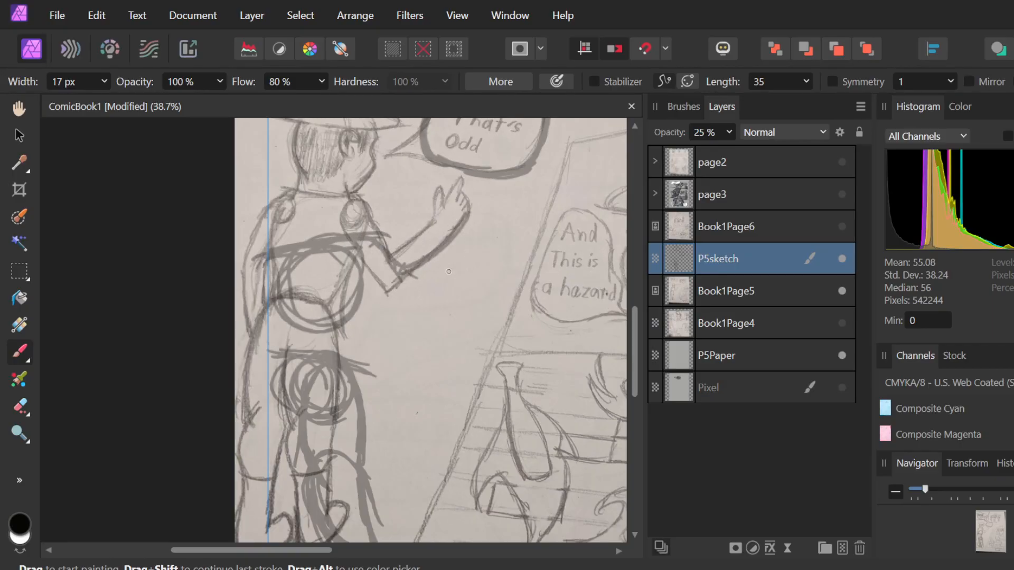
mouse_move(366, 241)
mouse_down()
mouse_move(335, 304)
mouse_move(334, 267)
mouse_move(379, 303)
mouse_up()
mouse_move(338, 266)
mouse_down()
mouse_move(380, 304)
mouse_move(349, 285)
mouse_move(404, 310)
mouse_move(360, 300)
mouse_move(414, 306)
mouse_move(395, 315)
mouse_move(440, 282)
mouse_move(414, 315)
mouse_move(461, 272)
mouse_move(448, 290)
mouse_move(480, 231)
mouse_up()
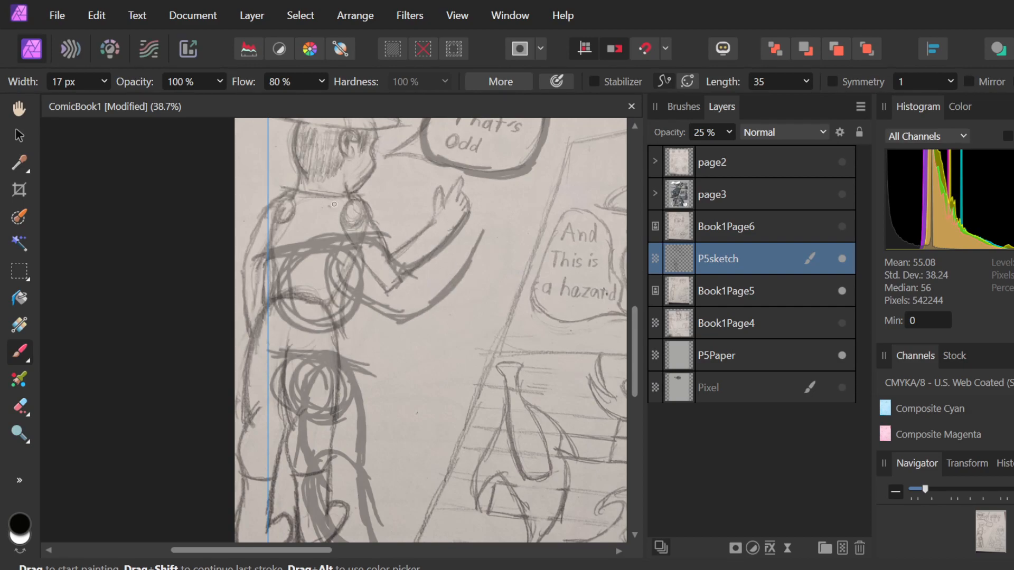
- Sketch a construction circle over the figure's head and rough in the side contours of the torso
mouse_move(313, 169)
mouse_down()
mouse_move(305, 209)
mouse_move(349, 164)
mouse_move(300, 172)
mouse_move(351, 201)
mouse_move(340, 153)
mouse_move(345, 176)
mouse_move(362, 162)
mouse_move(319, 182)
mouse_move(365, 171)
mouse_move(300, 175)
mouse_move(363, 189)
mouse_move(312, 156)
mouse_move(352, 212)
mouse_move(340, 142)
mouse_move(304, 200)
mouse_move(373, 174)
mouse_move(296, 193)
mouse_move(373, 172)
mouse_move(349, 201)
mouse_up()
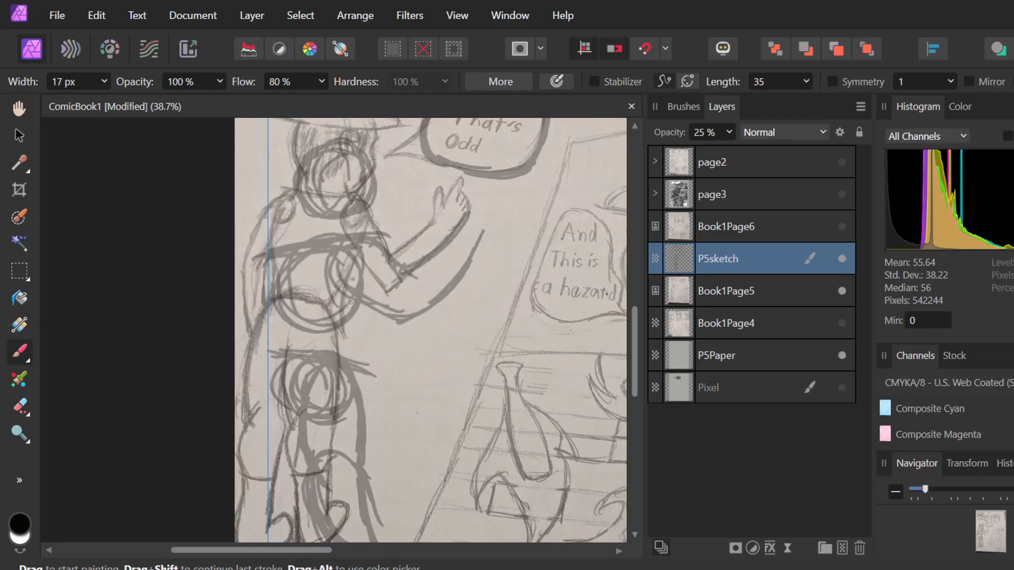
scroll(359, 412, down, 1)
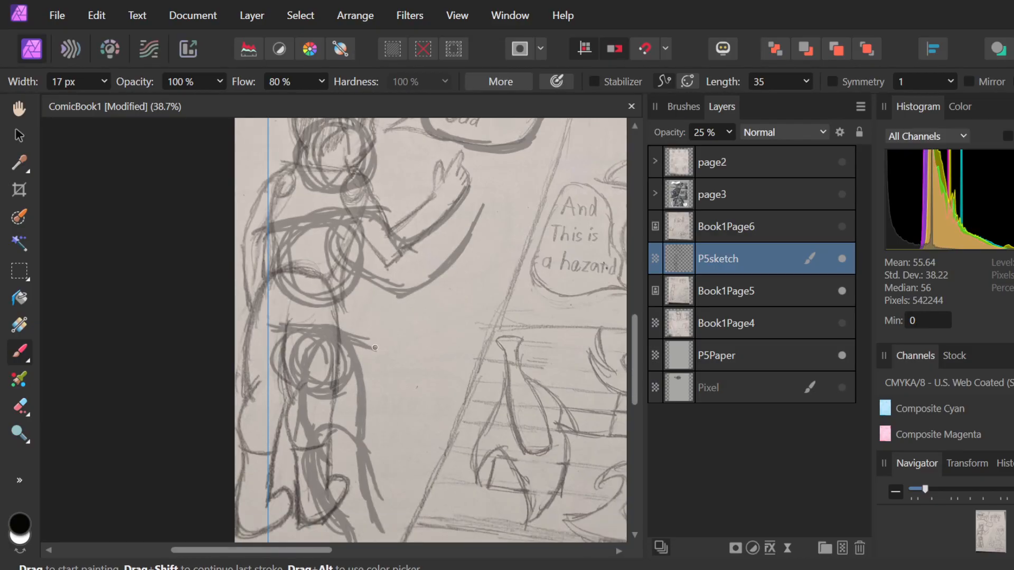
mouse_move(355, 231)
mouse_down()
mouse_move(344, 292)
mouse_move(355, 276)
mouse_up()
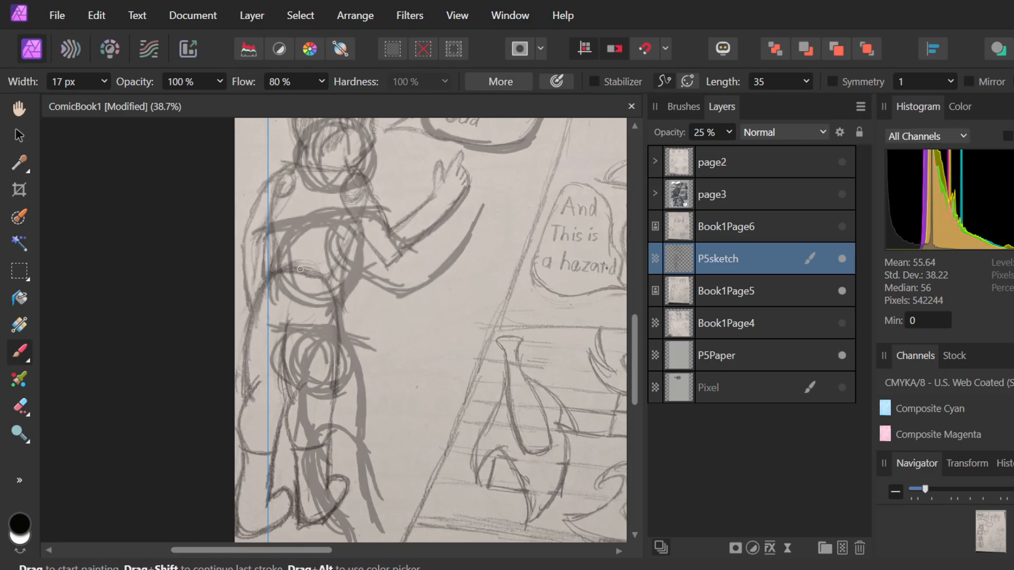
drag(265, 239, 284, 224)
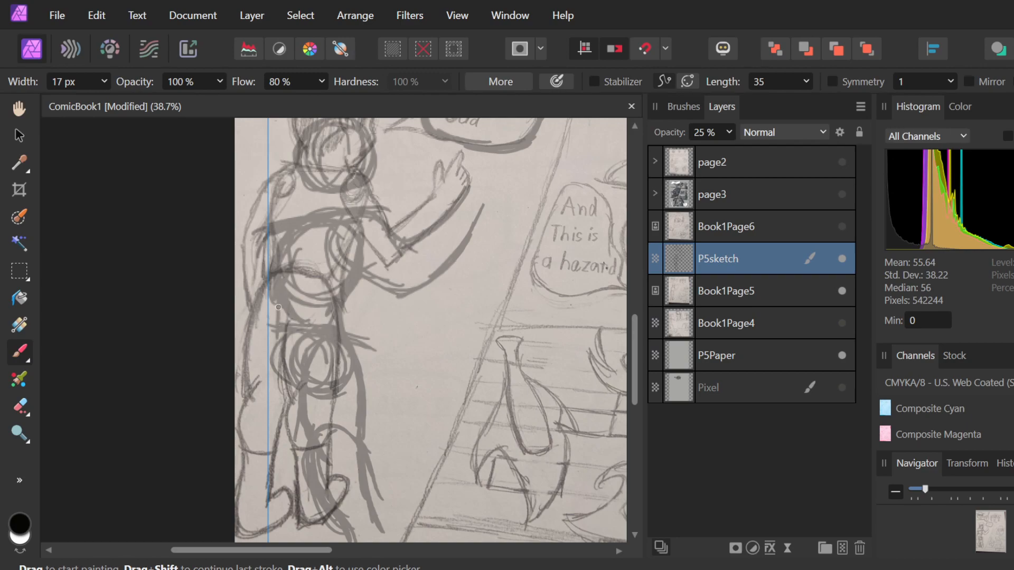
- Rough in the rear hip and upper thigh contours with repeated strokes beside the figure's thigh circle
drag(272, 288, 278, 363)
drag(278, 297, 287, 383)
drag(284, 335, 266, 403)
drag(275, 356, 271, 420)
drag(297, 334, 285, 353)
drag(319, 312, 270, 373)
mouse_move(311, 330)
mouse_down()
mouse_move(290, 345)
mouse_move(275, 407)
mouse_up()
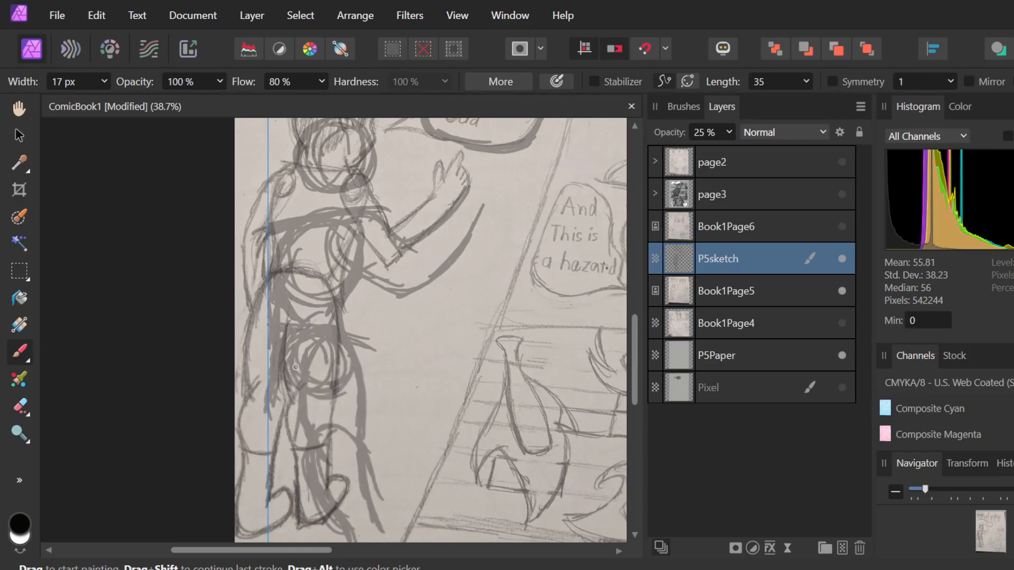
- Hide the Book1Page5 scan layer and sketch the figure's rear leg extending from the hip toward the page margin
scroll(296, 366, down, 3)
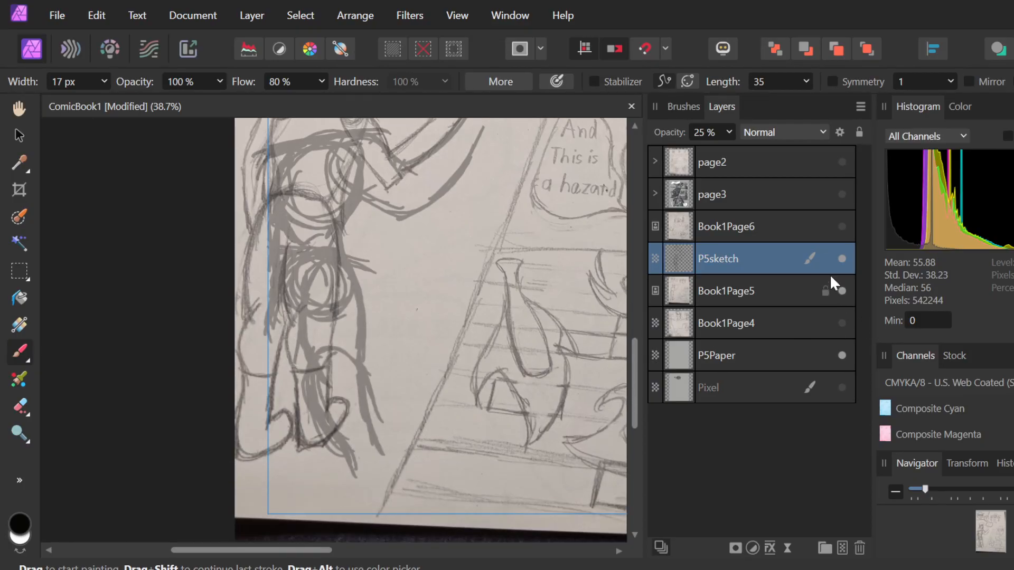
click(843, 290)
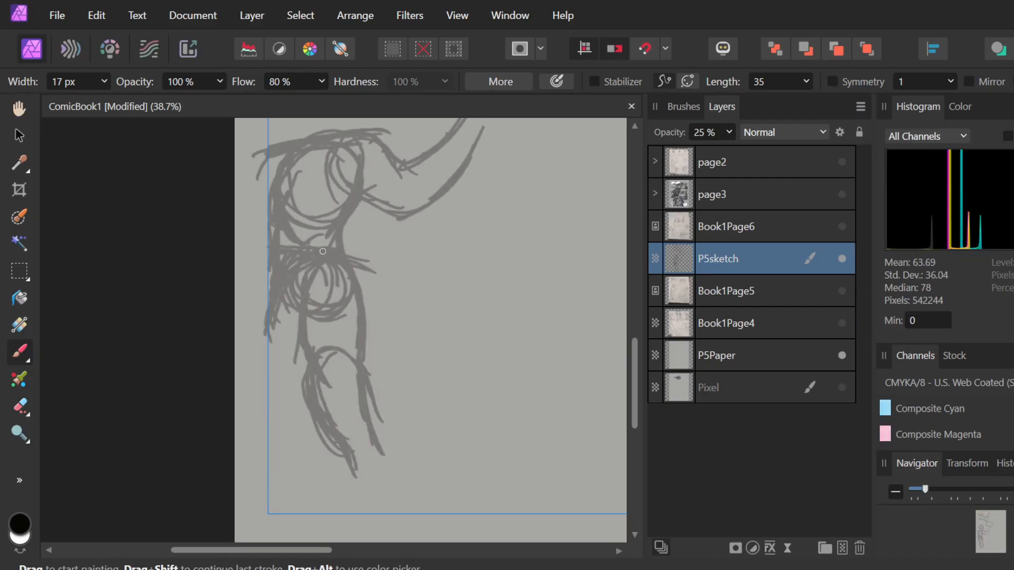
mouse_move(308, 253)
mouse_down()
mouse_move(323, 302)
mouse_move(316, 311)
mouse_up()
drag(302, 320, 285, 352)
drag(307, 316, 275, 409)
drag(287, 376, 270, 445)
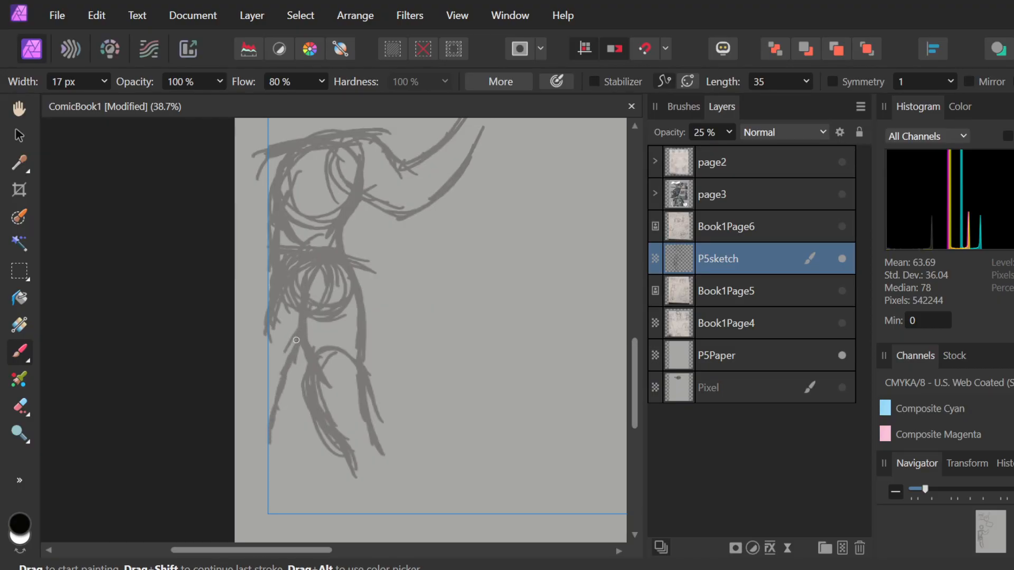
drag(298, 344, 270, 405)
- Sketch a curved hat brim across the standing figure's head and the slanted back edge of the crown
scroll(505, 401, up, 3)
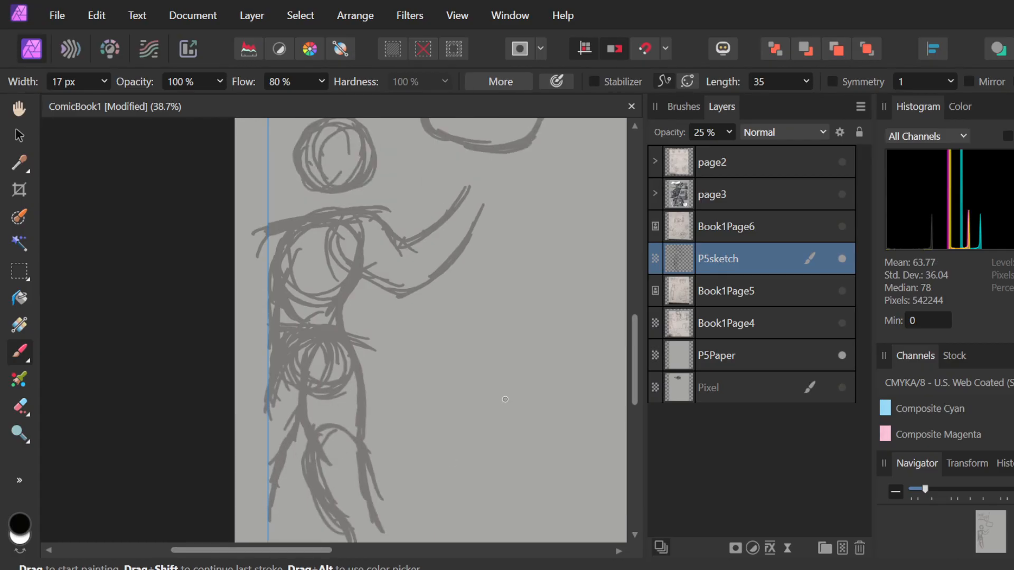
scroll(504, 399, up, 1)
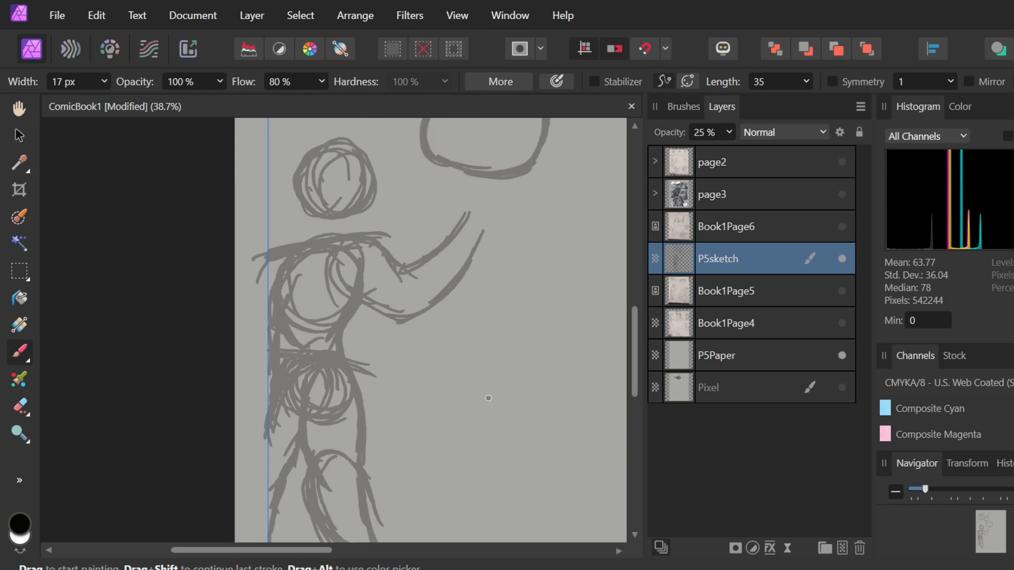
scroll(491, 399, up, 2)
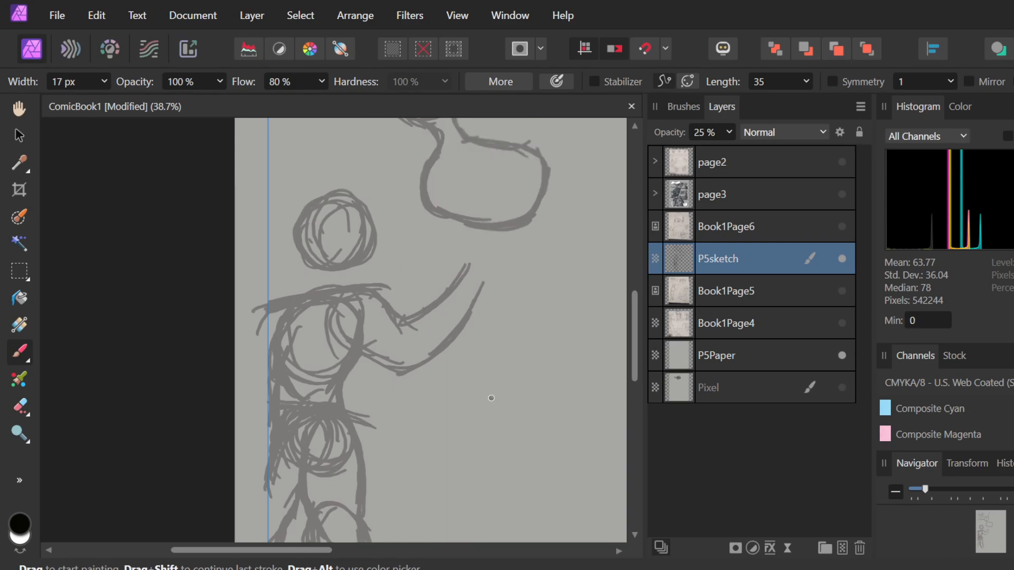
scroll(491, 398, down, 6)
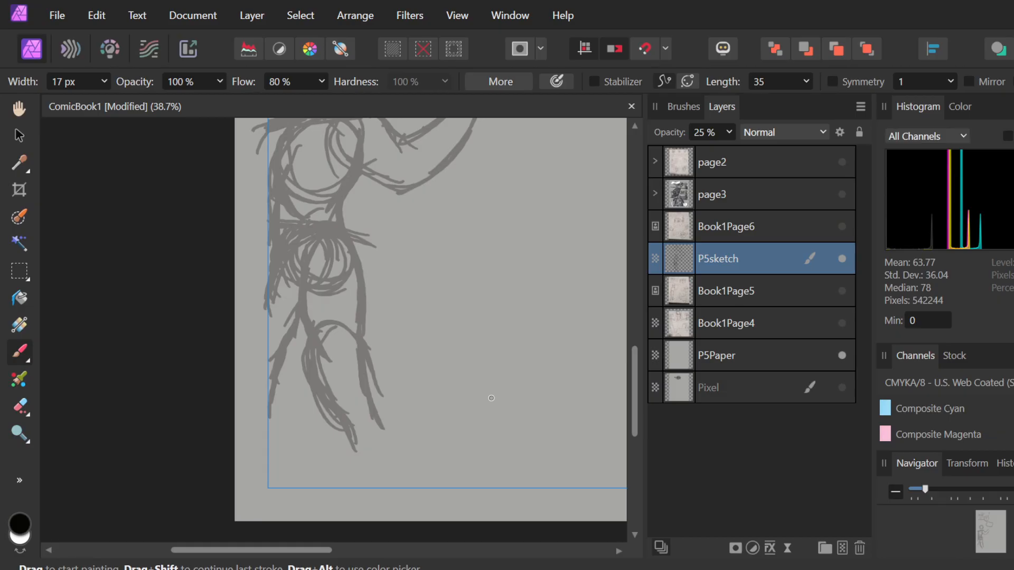
scroll(491, 398, up, 5)
scroll(493, 399, up, 4)
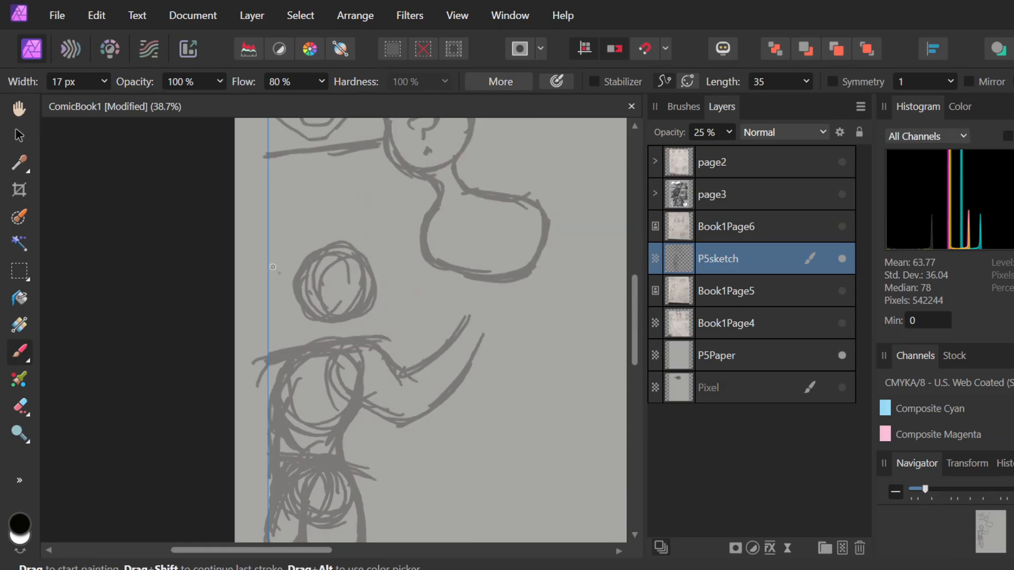
mouse_move(274, 258)
mouse_down()
mouse_move(408, 275)
mouse_move(363, 276)
mouse_move(416, 272)
mouse_up()
drag(306, 251, 331, 224)
drag(300, 248, 335, 215)
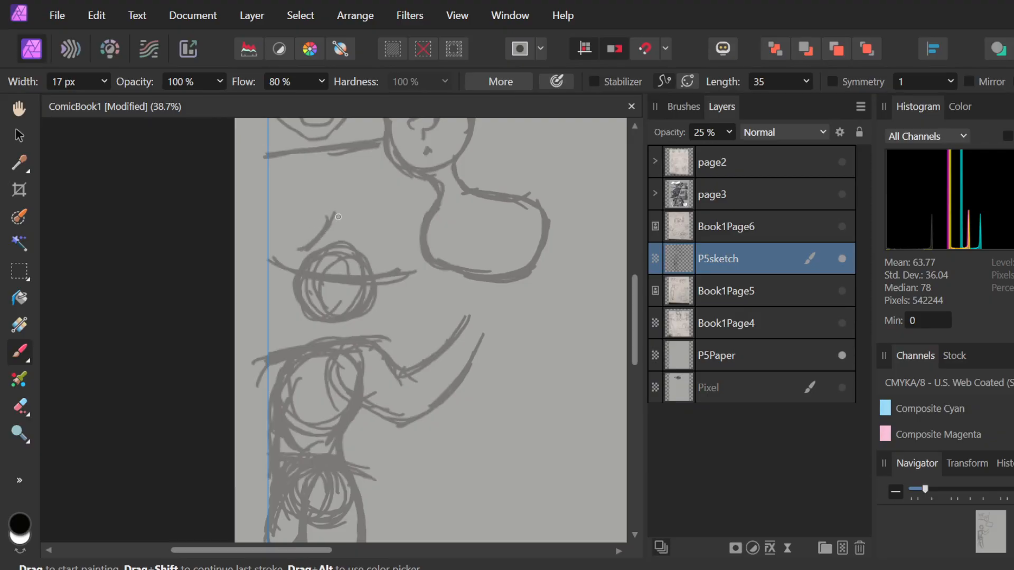
- Complete the hat by sketching the crown's top and front edge and closing the brim to pointed ends
drag(372, 255, 378, 227)
drag(316, 235, 378, 232)
drag(322, 226, 379, 226)
drag(320, 226, 371, 231)
mouse_move(392, 273)
mouse_down()
mouse_move(403, 259)
mouse_move(378, 240)
mouse_up()
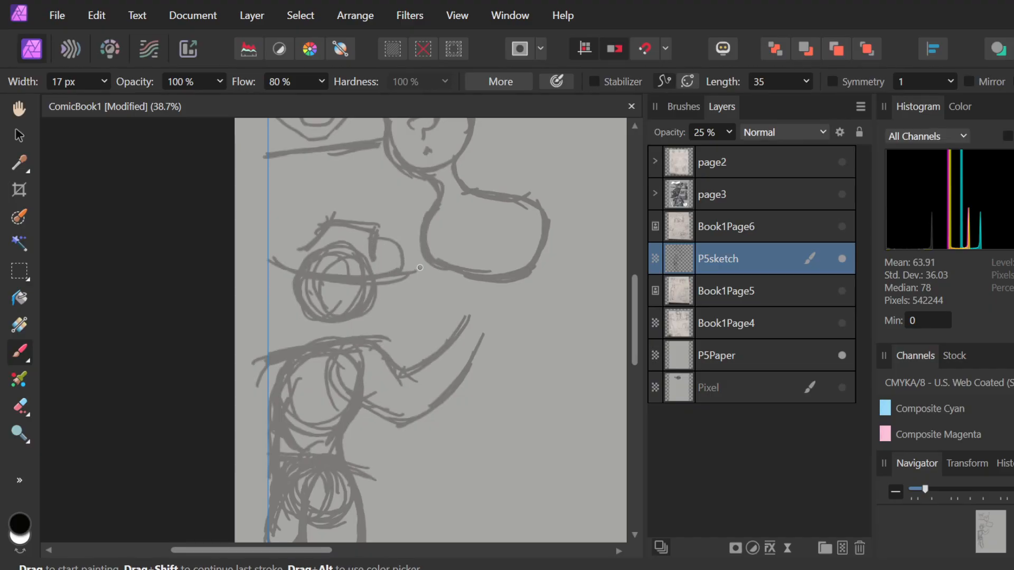
key(ctrl+z)
mouse_move(270, 260)
mouse_down()
mouse_move(320, 228)
mouse_move(405, 267)
mouse_move(404, 286)
mouse_up()
drag(371, 242, 375, 271)
mouse_move(334, 227)
mouse_down()
mouse_move(303, 244)
mouse_move(350, 209)
mouse_up()
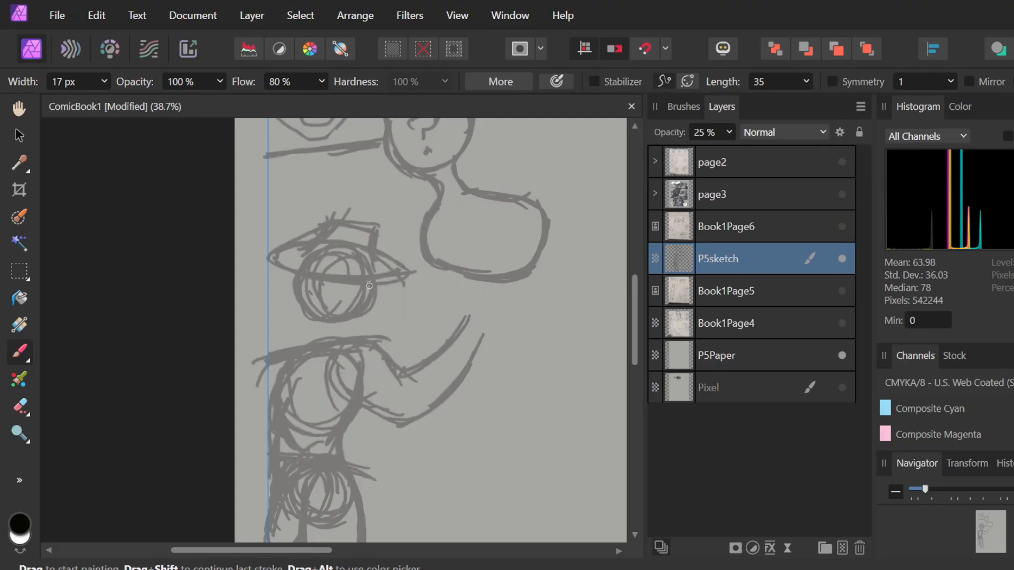
- Sketch the figure's jaw and the neck lines joining the head to the shoulder line
drag(371, 287, 339, 322)
drag(337, 323, 332, 338)
drag(348, 324, 338, 337)
drag(342, 323, 349, 338)
mouse_move(300, 298)
mouse_down()
mouse_move(295, 339)
mouse_move(303, 325)
mouse_move(284, 347)
mouse_up()
mouse_move(303, 295)
mouse_down()
mouse_move(311, 329)
mouse_move(284, 349)
mouse_move(314, 321)
mouse_up()
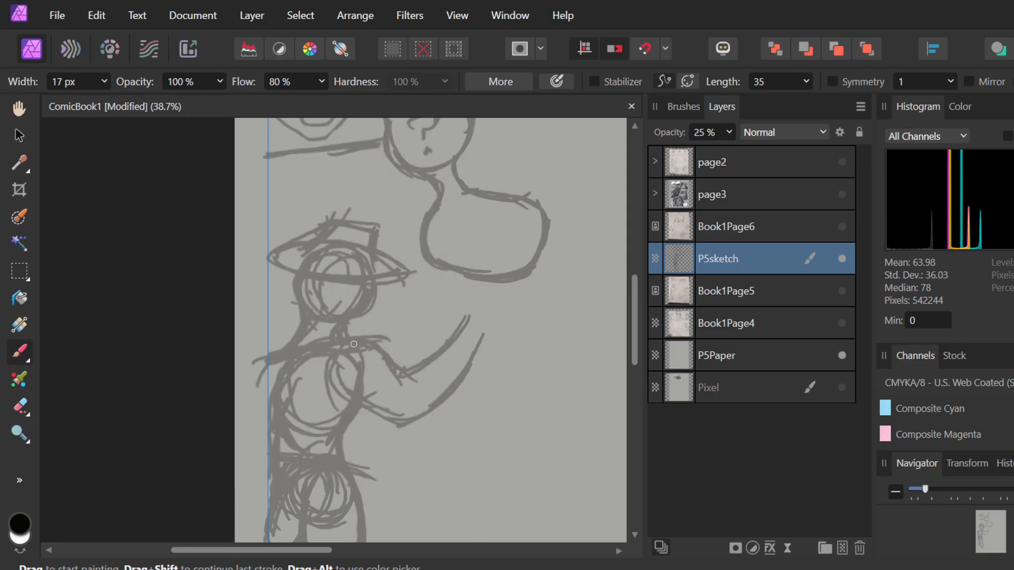
- Sketch loose hair strokes around the back and sides of the head and scribble over the face area
key(e)
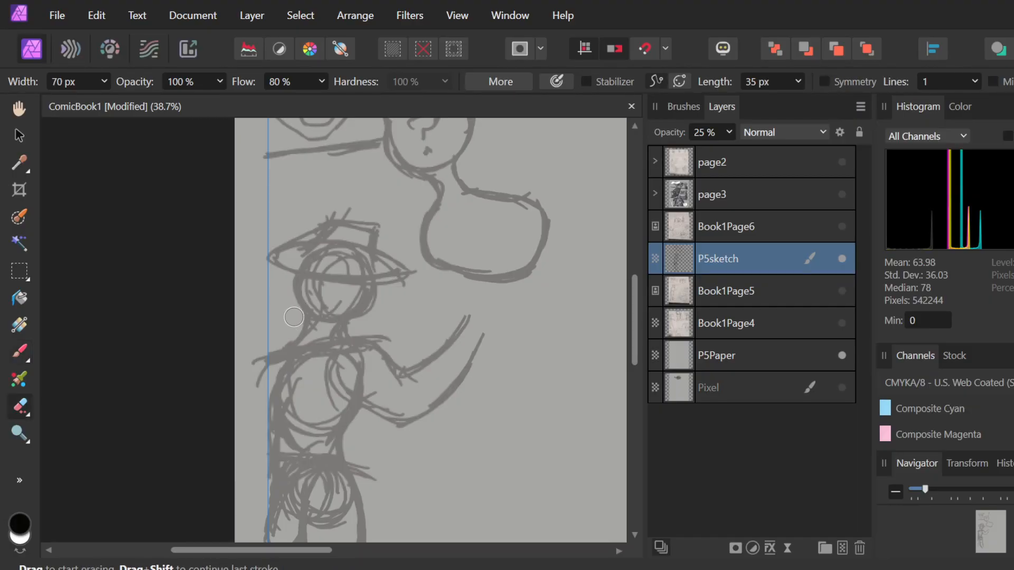
key(b)
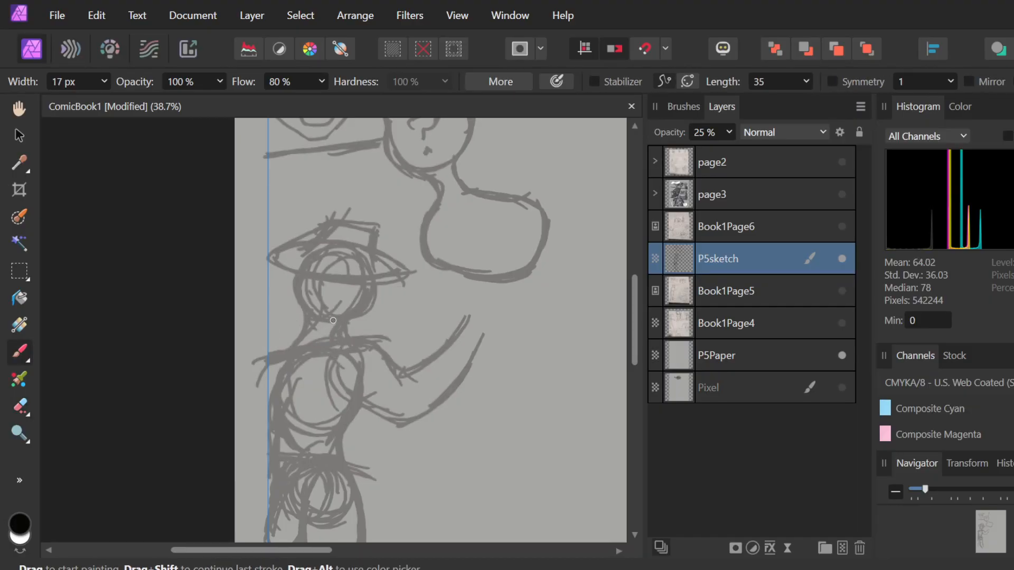
drag(312, 326, 280, 358)
mouse_move(297, 279)
mouse_down()
mouse_move(282, 308)
mouse_move(289, 286)
mouse_move(282, 309)
mouse_move(336, 326)
mouse_up()
mouse_move(280, 310)
mouse_down()
mouse_move(367, 323)
mouse_move(301, 312)
mouse_move(341, 326)
mouse_move(343, 336)
mouse_move(363, 330)
mouse_move(378, 307)
mouse_move(363, 330)
mouse_up()
drag(369, 287, 361, 320)
drag(364, 283, 357, 333)
mouse_move(338, 294)
mouse_down()
mouse_move(310, 302)
mouse_move(314, 273)
mouse_move(379, 315)
mouse_move(398, 308)
mouse_up()
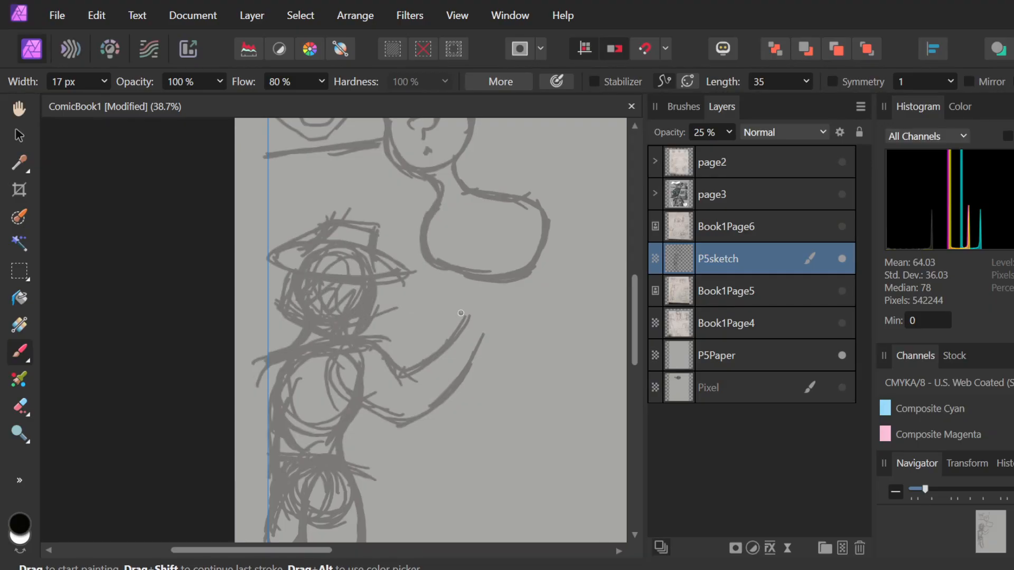
- Undo the face scribble and most recent hair strokes, keeping the first strokes behind the head
scroll(444, 282, down, 2)
scroll(444, 282, up, 2)
scroll(444, 281, down, 2)
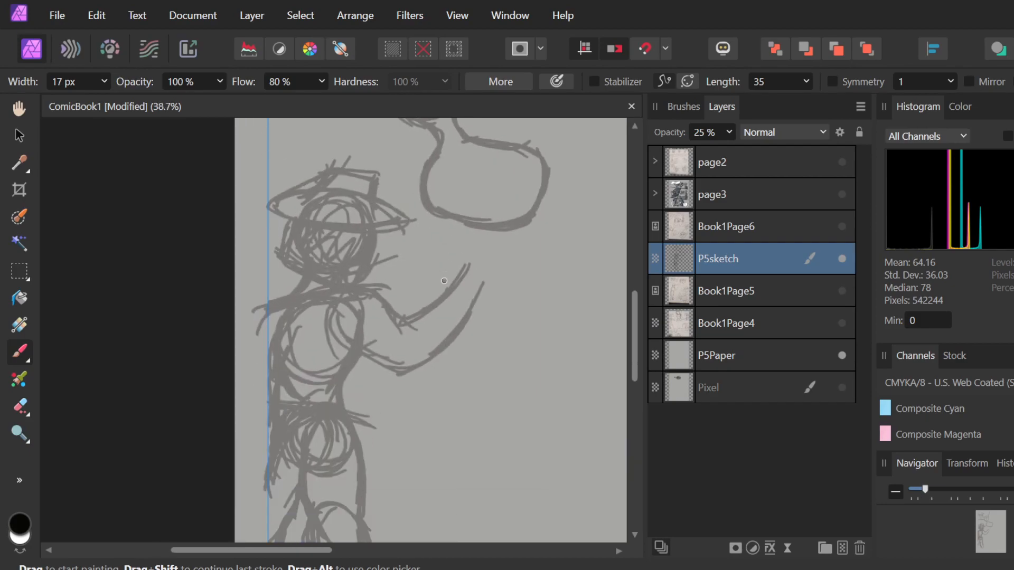
key(ctrl+z)
key(ctrl+z)
key(ctrl+z)
key(ctrl+z)
key(ctrl+z)
key(ctrl+z)
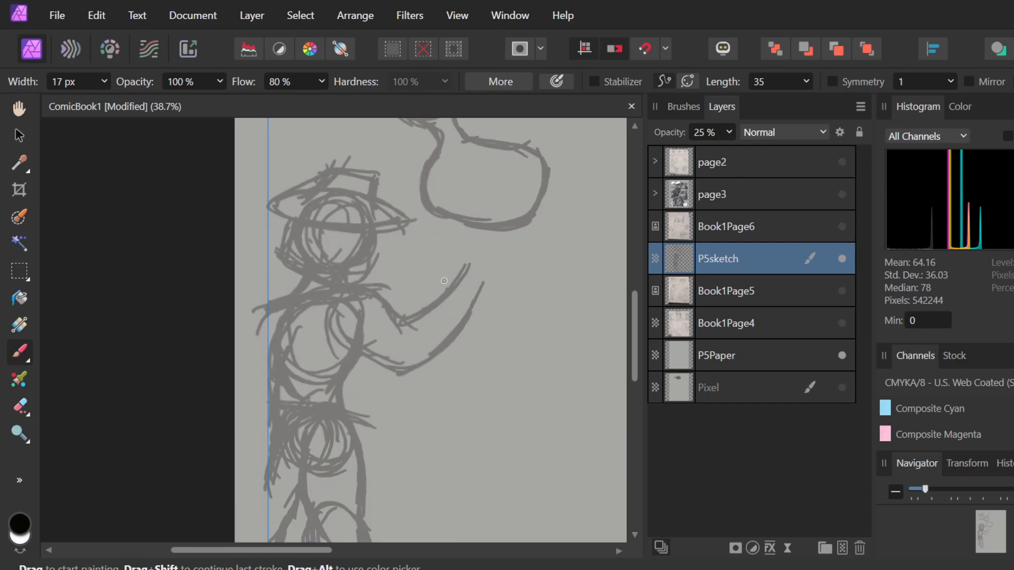
key(ctrl+z)
key(ctrl+z)
key(ctrl+z)
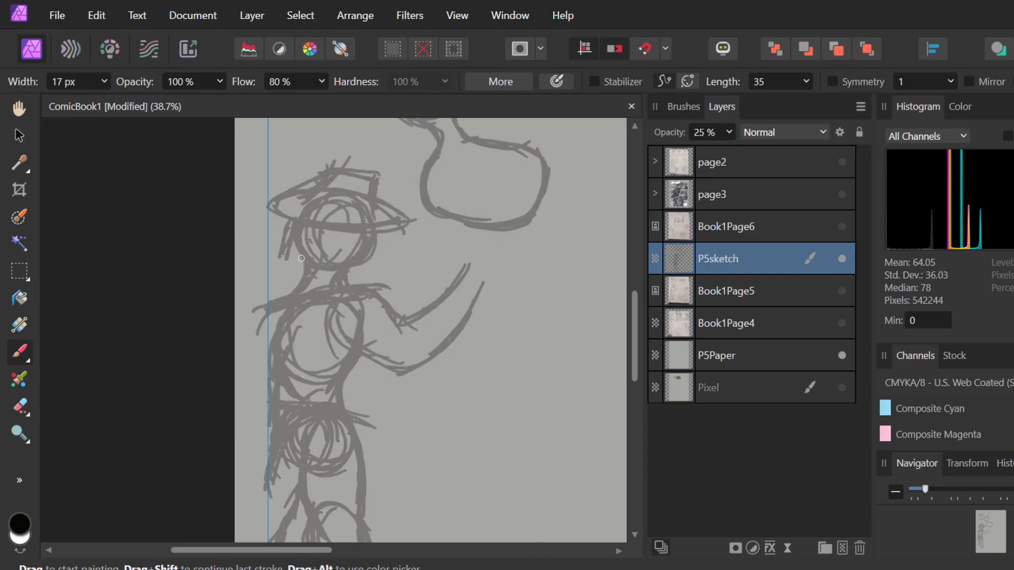
- Sketch the hair's lower edge and the neck, erase the front of the head circle, and draw a face contour there
drag(281, 257, 331, 280)
mouse_move(352, 279)
mouse_down()
mouse_move(353, 230)
mouse_move(347, 293)
mouse_up()
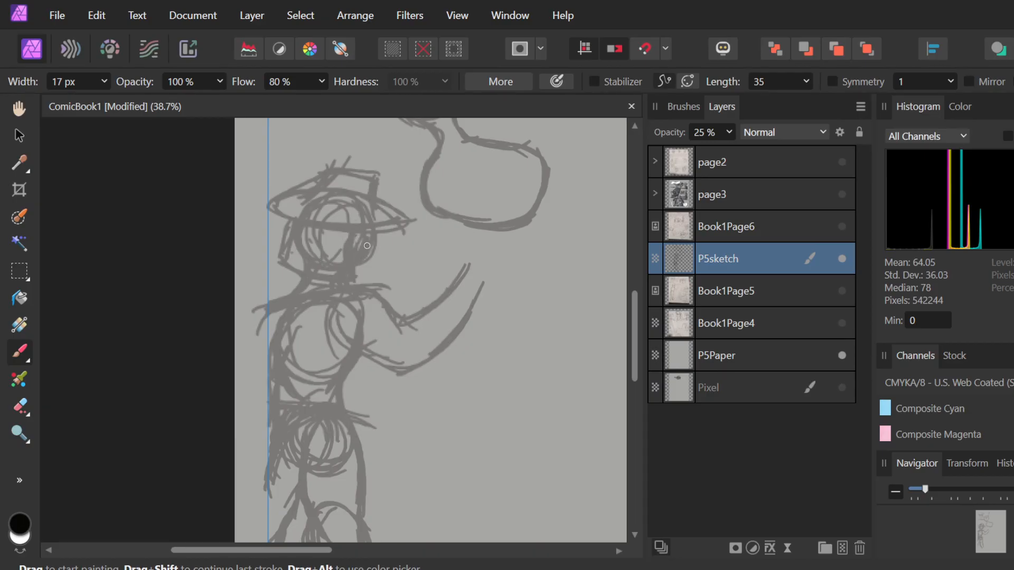
drag(367, 243, 374, 258)
mouse_move(386, 254)
mouse_down()
mouse_move(364, 257)
mouse_move(364, 241)
mouse_move(396, 249)
mouse_up()
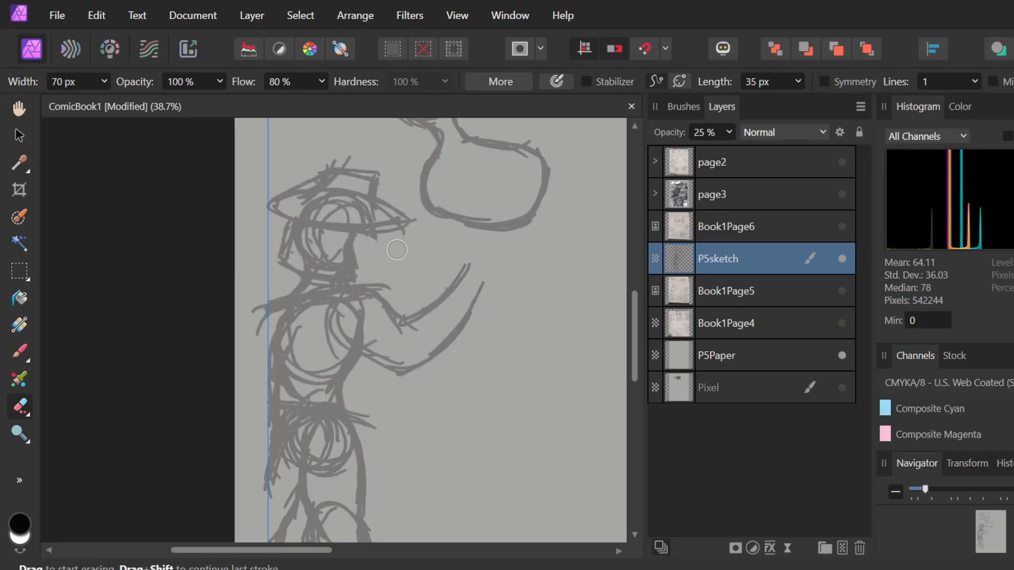
key(b)
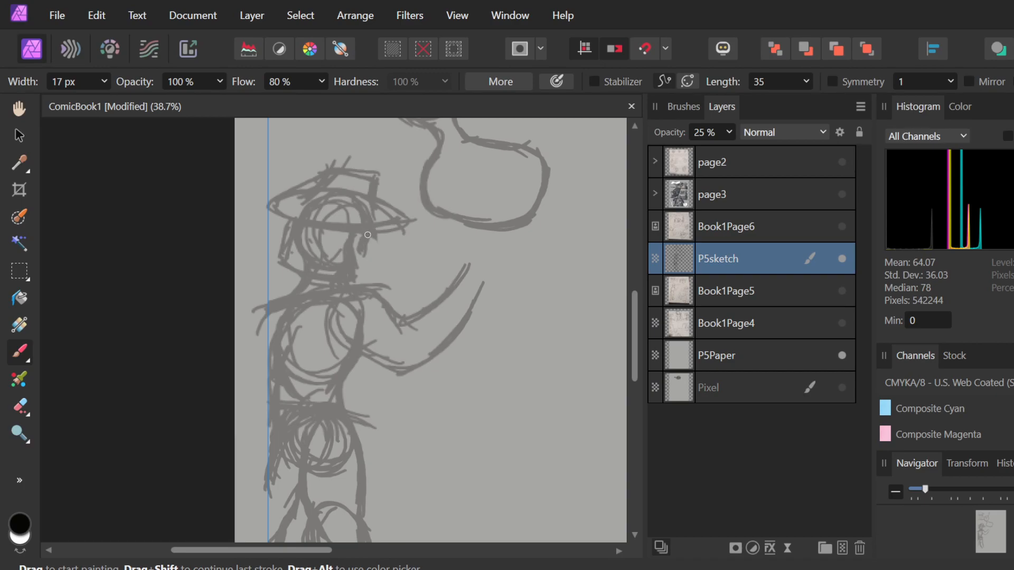
drag(361, 253, 365, 265)
- Sketch the raised hand with palm and fingers at the end of the figure's forearm
scroll(525, 339, down, 2)
scroll(525, 338, up, 2)
scroll(524, 338, down, 2)
scroll(509, 326, up, 1)
scroll(500, 318, up, 1)
drag(470, 282, 468, 291)
drag(459, 269, 471, 302)
mouse_move(481, 267)
mouse_down()
mouse_move(473, 303)
mouse_move(444, 295)
mouse_move(452, 263)
mouse_up()
mouse_move(452, 298)
mouse_down()
mouse_move(467, 241)
mouse_move(458, 246)
mouse_move(466, 244)
mouse_move(469, 266)
mouse_move(463, 243)
mouse_move(469, 259)
mouse_move(492, 243)
mouse_move(491, 253)
mouse_move(493, 240)
mouse_move(505, 287)
mouse_up()
mouse_move(496, 249)
mouse_down()
mouse_move(503, 285)
mouse_move(480, 305)
mouse_move(498, 280)
mouse_move(484, 259)
mouse_move(491, 273)
mouse_up()
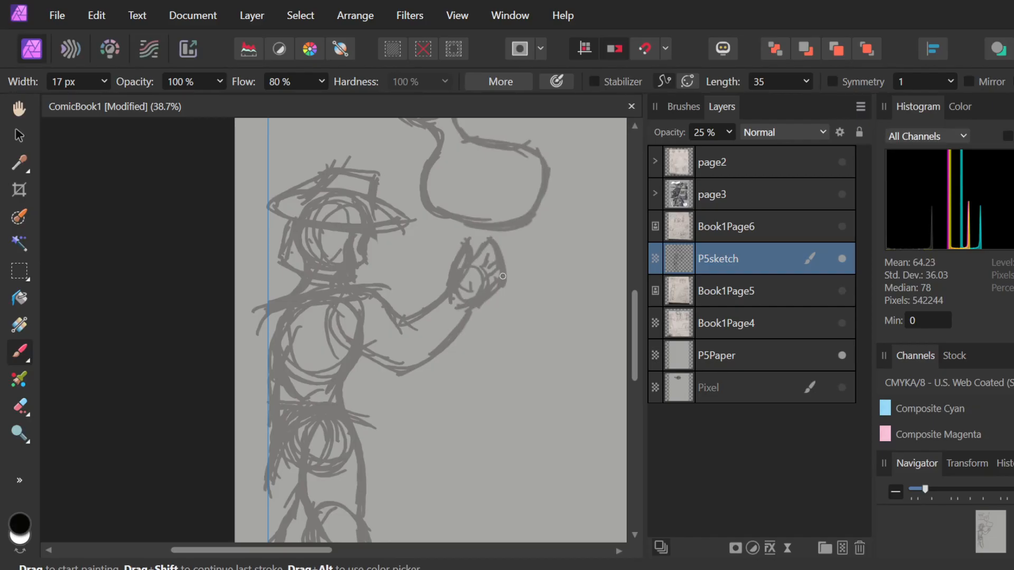
- Compare the figure's legs with the Book1Page5 scan by briefly showing it, and review the whole page
scroll(502, 276, down, 3)
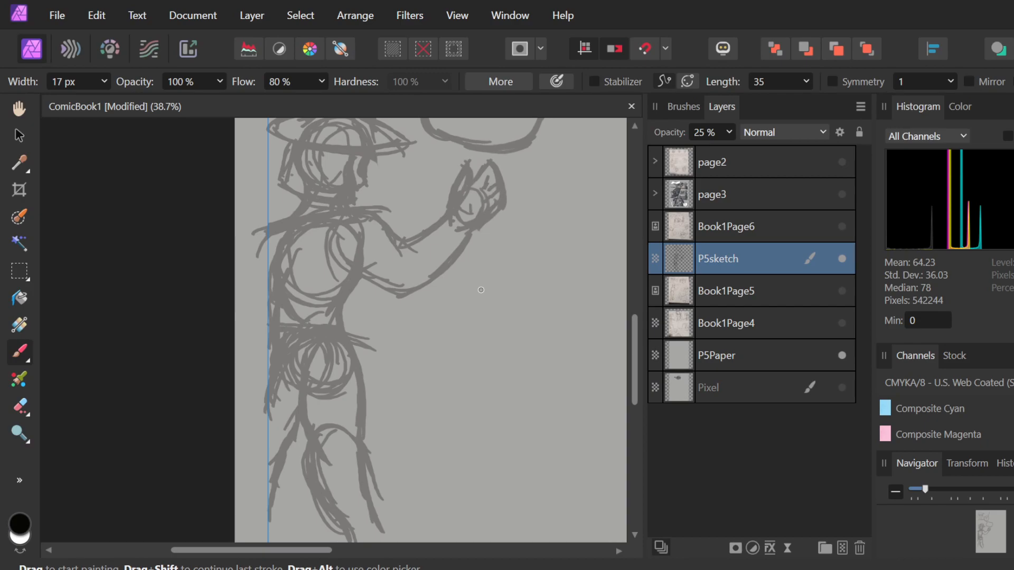
scroll(481, 290, down, 5)
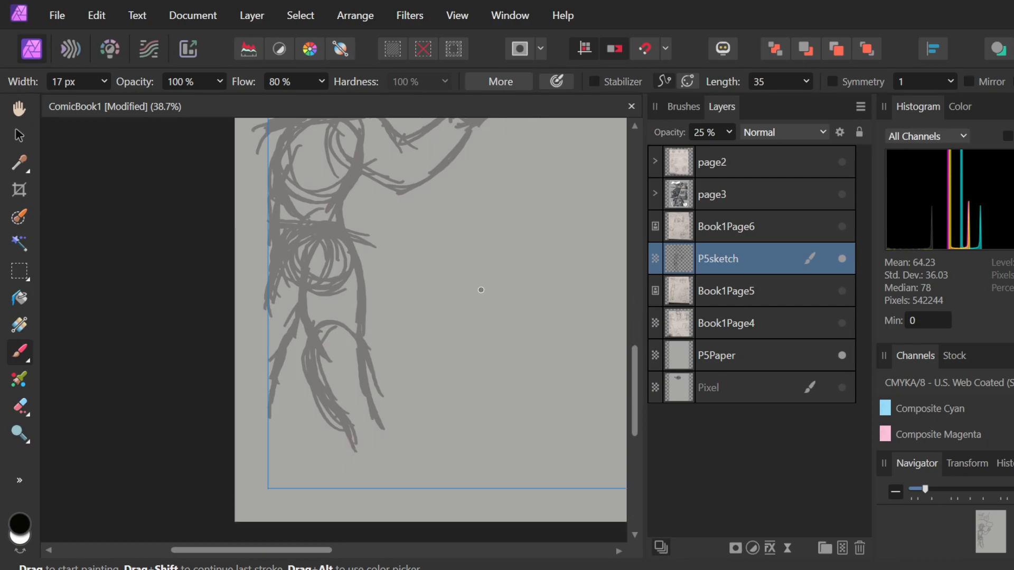
scroll(480, 290, up, 2)
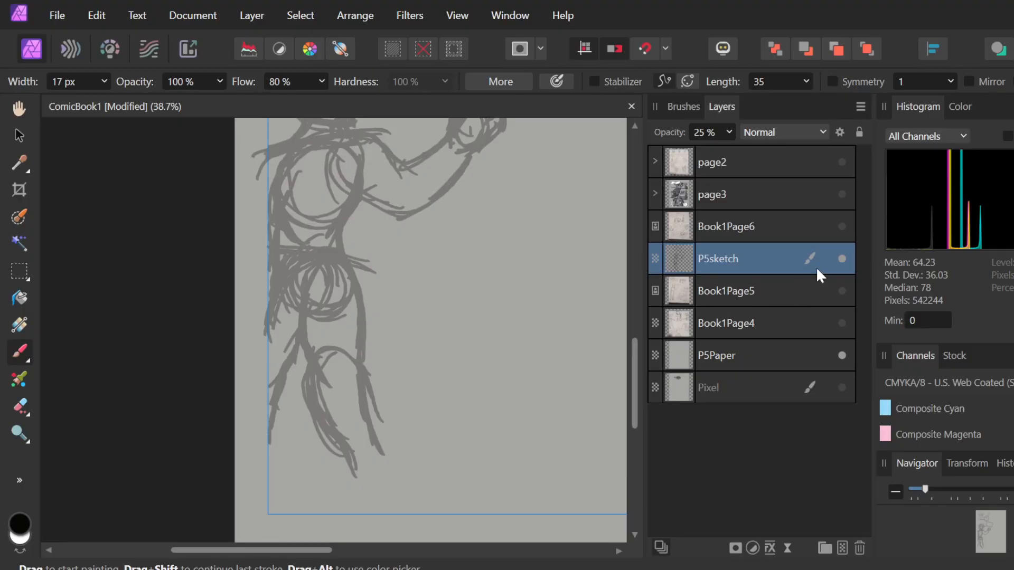
click(843, 290)
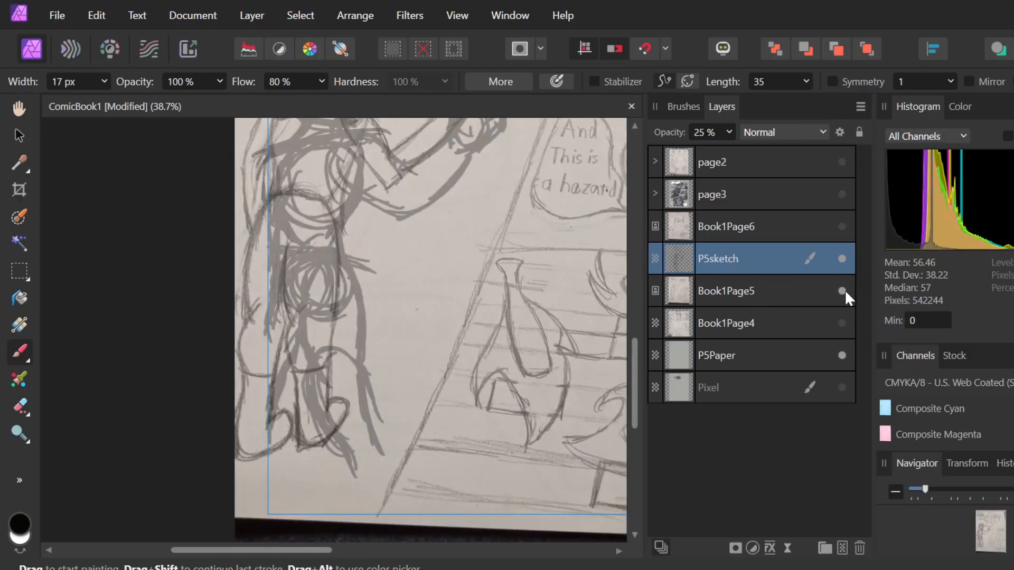
click(843, 291)
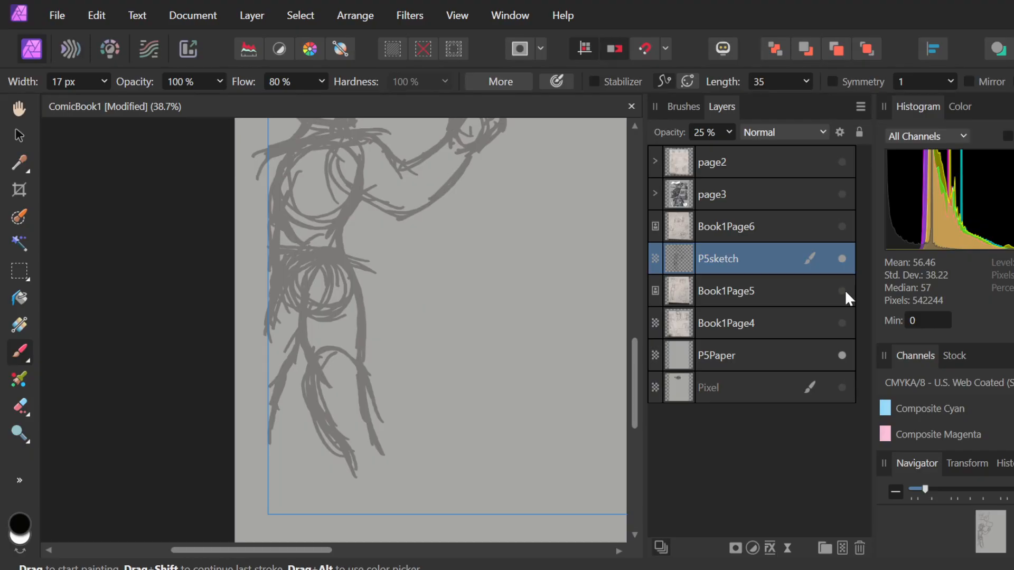
scroll(435, 342, down, 2)
scroll(435, 343, down, 2)
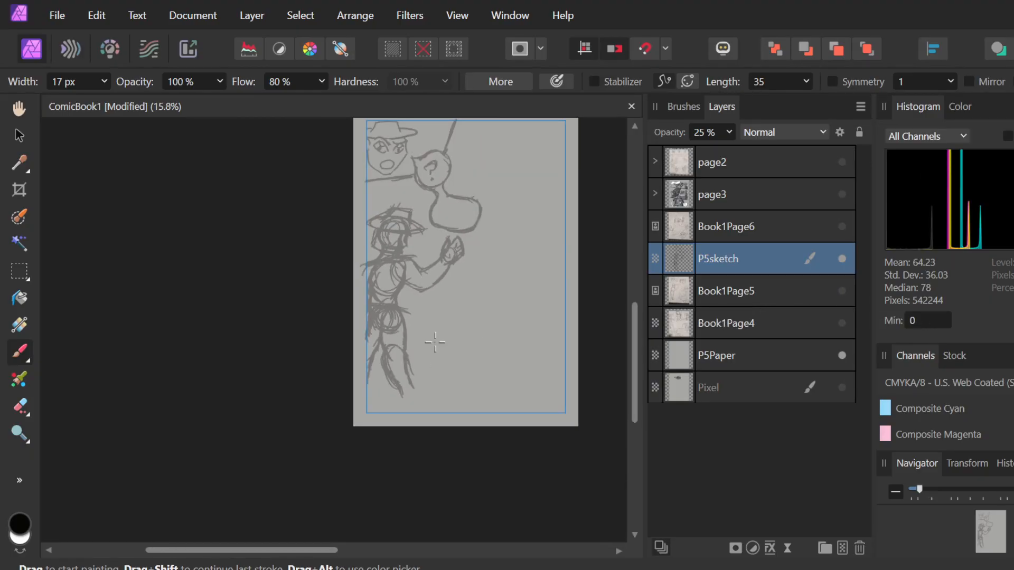
- Strengthen the front shin line and sketch a foot with toe and sole below the front leg
scroll(412, 379, up, 2)
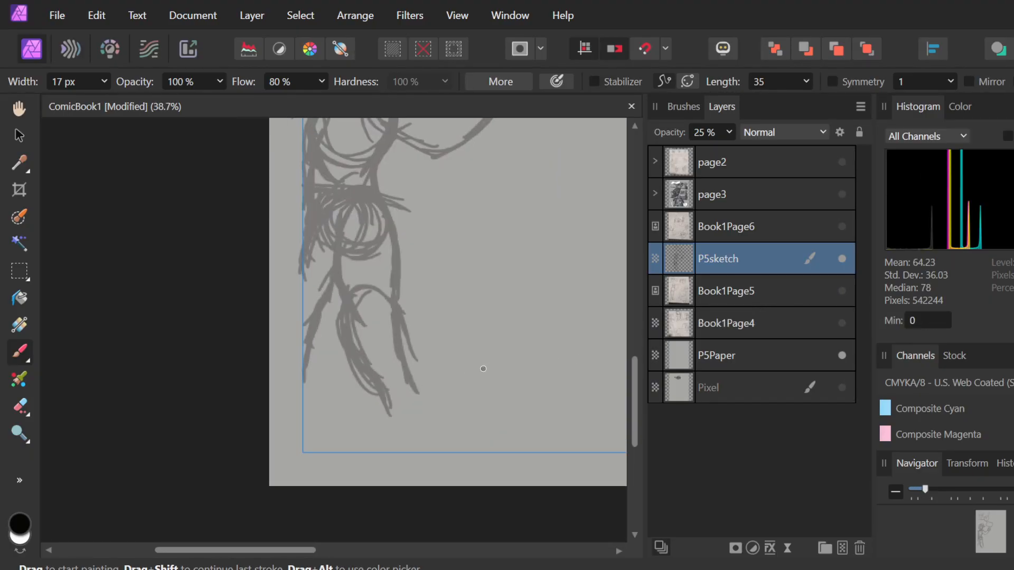
drag(394, 310, 413, 391)
drag(398, 342, 414, 396)
mouse_move(403, 362)
mouse_down()
mouse_move(413, 391)
mouse_move(442, 399)
mouse_move(442, 416)
mouse_move(461, 399)
mouse_move(455, 434)
mouse_up()
mouse_move(369, 371)
mouse_down()
mouse_move(408, 433)
mouse_move(455, 439)
mouse_up()
drag(392, 426, 454, 437)
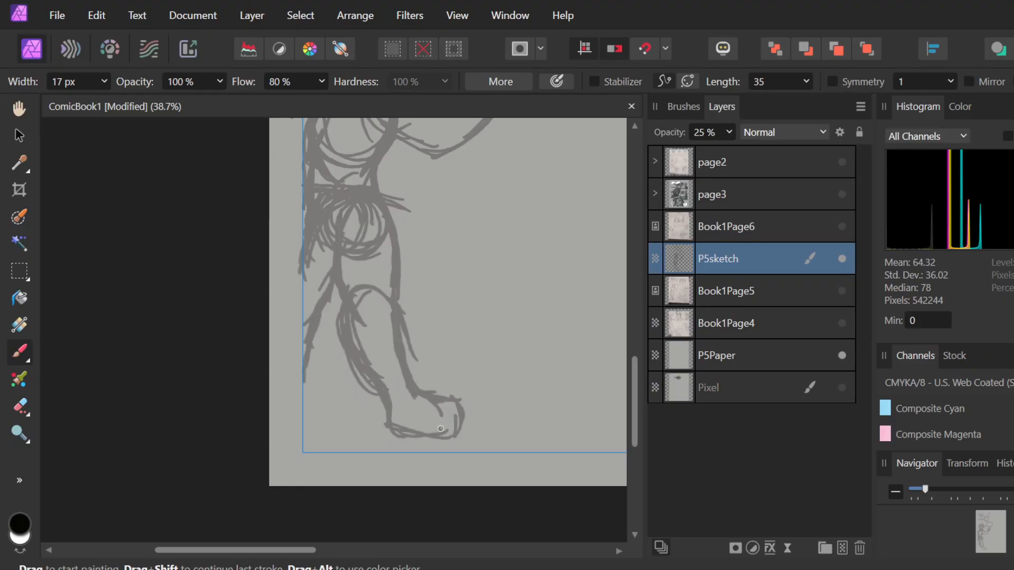
- Undo the last foot strokes and erase the back contour of the front lower leg
scroll(336, 351, up, 4)
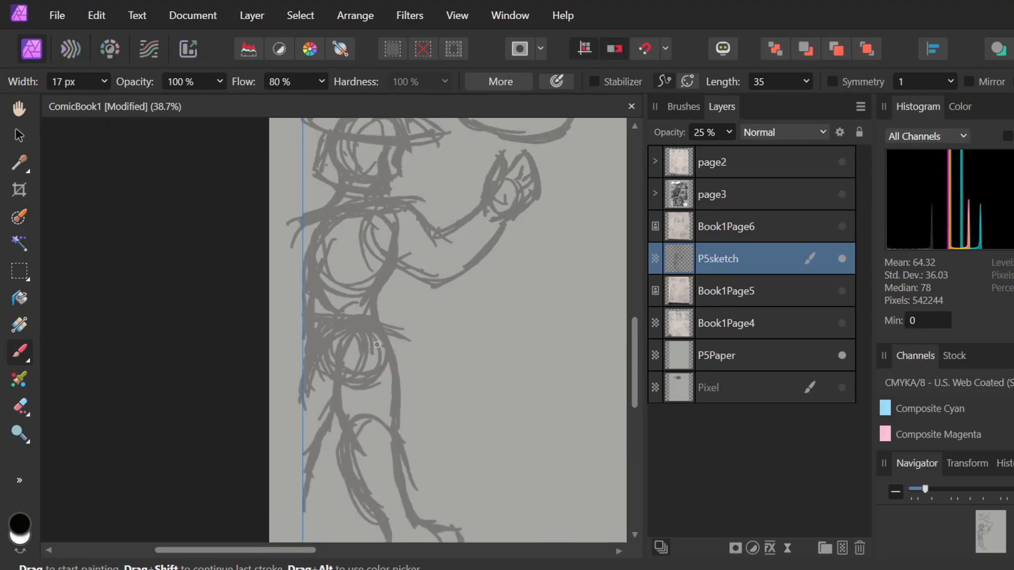
scroll(377, 345, down, 3)
key(ctrl+z)
key(ctrl+z)
key(ctrl+z)
key(ctrl+z)
key(ctrl+z)
key(ctrl+z)
key(e)
mouse_move(377, 443)
mouse_down()
mouse_move(336, 355)
mouse_move(403, 506)
mouse_up()
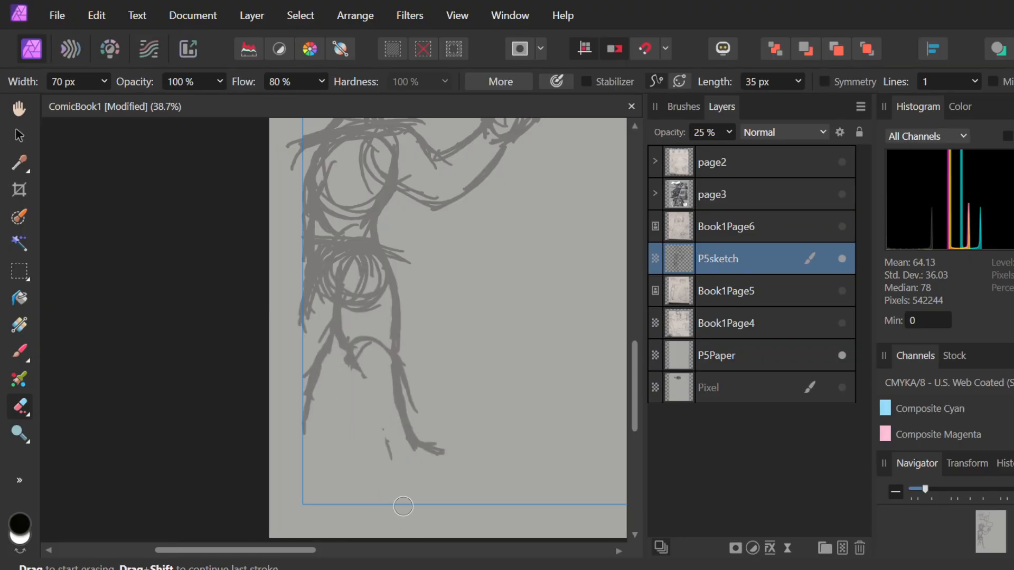
- Redraw the front leg's knee and calf contour and sketch a new heel, sole and toe for the foot
key(b)
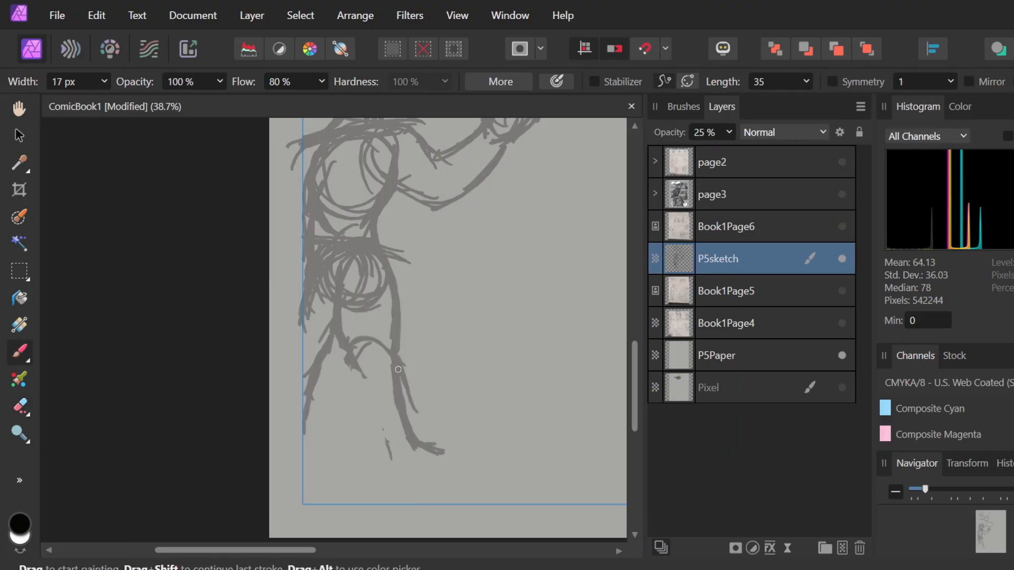
mouse_move(401, 394)
mouse_down()
mouse_move(410, 440)
mouse_move(429, 453)
mouse_move(414, 440)
mouse_move(441, 442)
mouse_move(428, 447)
mouse_move(439, 469)
mouse_move(376, 475)
mouse_move(365, 438)
mouse_up()
drag(370, 478, 359, 434)
drag(357, 353, 365, 412)
mouse_move(354, 371)
mouse_down()
mouse_move(371, 449)
mouse_move(378, 425)
mouse_move(371, 416)
mouse_move(387, 465)
mouse_move(381, 475)
mouse_move(440, 446)
mouse_up()
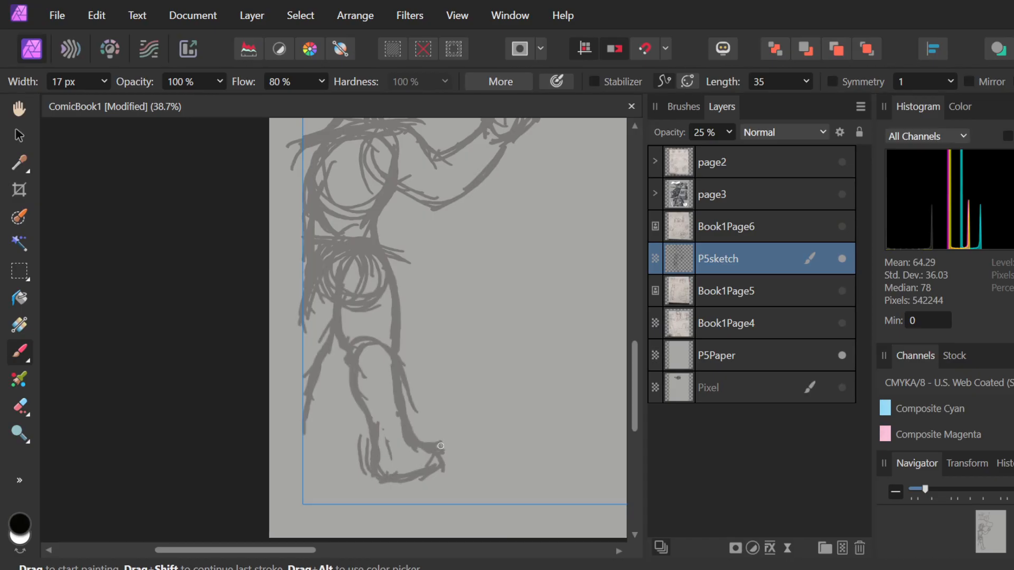
- Erase the stray lines behind the front foot's heel and add sketch strokes along the rear leg at the knee
key(e)
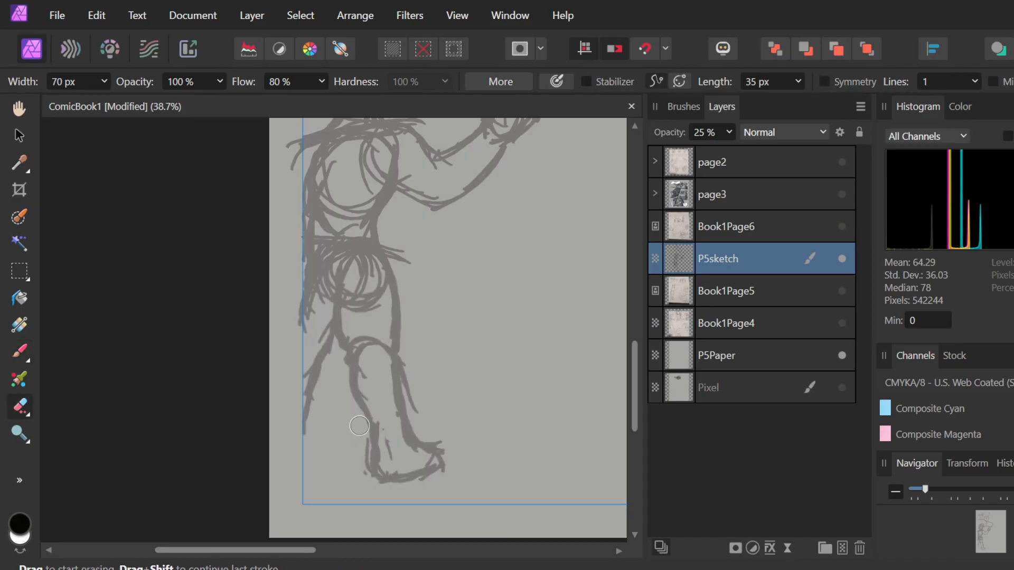
key(b)
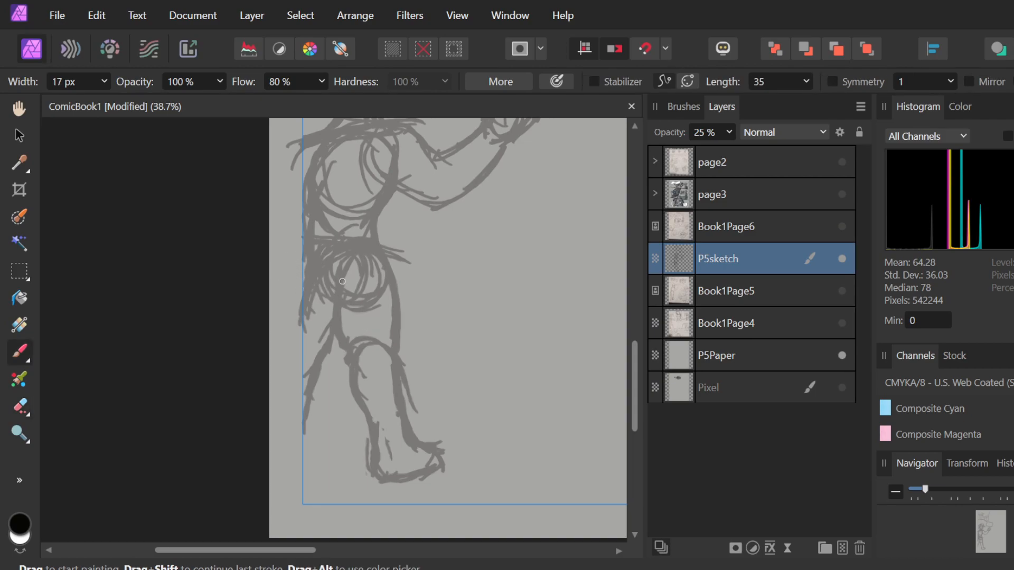
mouse_move(334, 325)
mouse_down()
mouse_move(307, 349)
mouse_move(324, 385)
mouse_move(326, 346)
mouse_move(301, 424)
mouse_up()
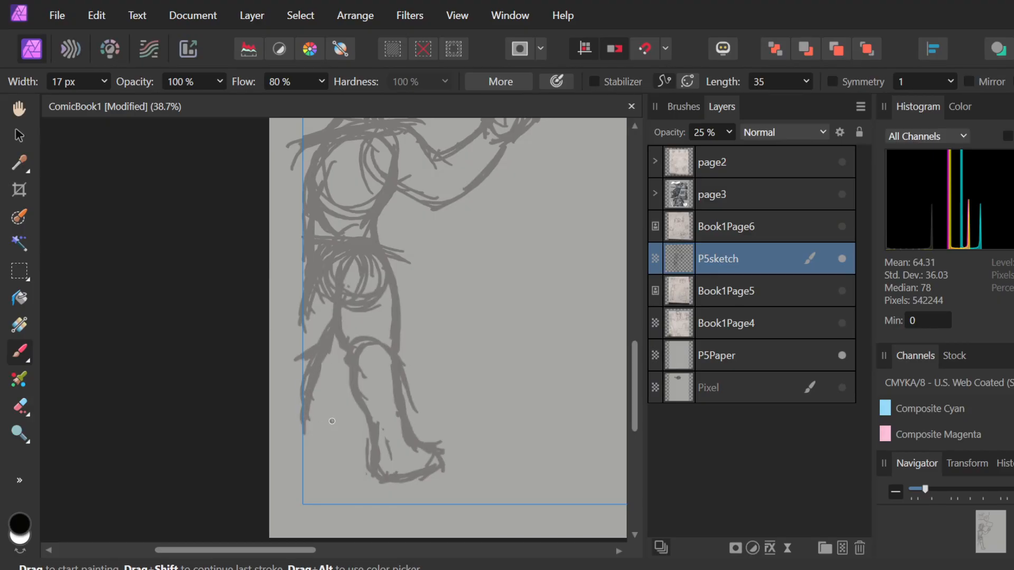
- Sketch a curved boot top below the front leg's knee and reinforce the shin and calf contours beside it
scroll(536, 332, down, 2)
scroll(536, 332, up, 5)
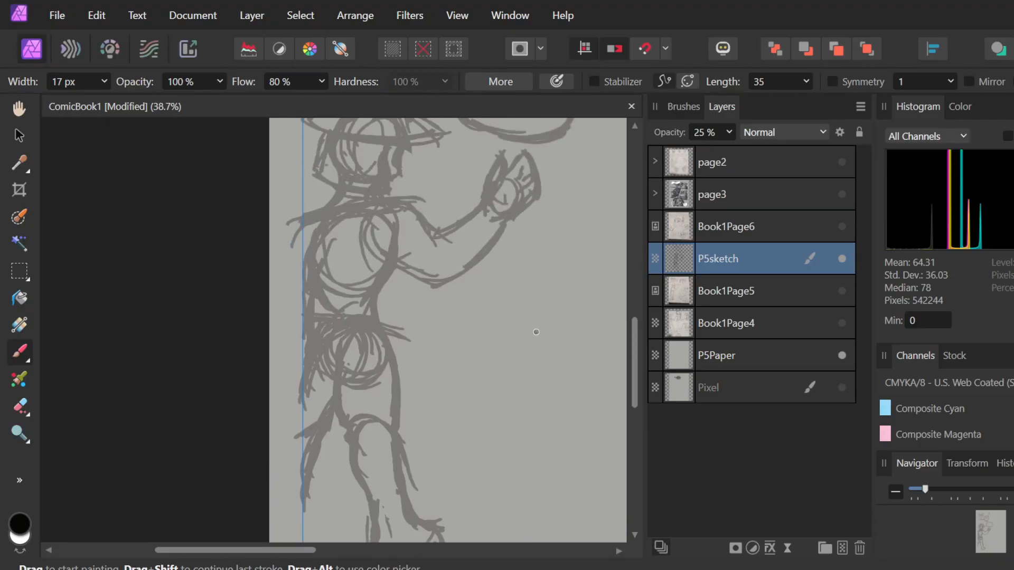
scroll(536, 332, down, 3)
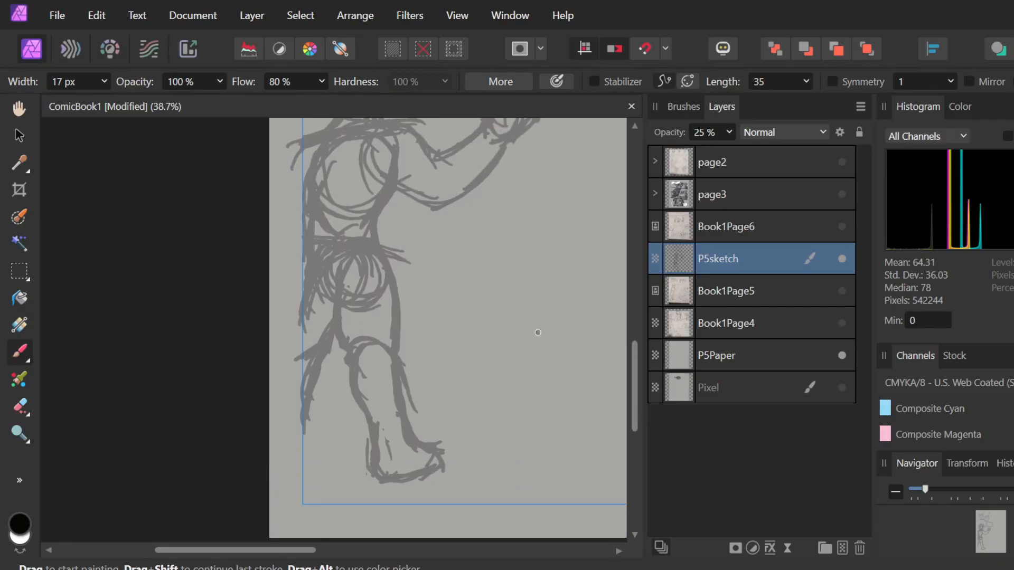
mouse_move(358, 390)
mouse_down()
mouse_move(393, 383)
mouse_move(357, 390)
mouse_move(372, 376)
mouse_move(352, 391)
mouse_move(347, 381)
mouse_move(348, 389)
mouse_move(361, 380)
mouse_move(383, 386)
mouse_move(408, 370)
mouse_move(411, 409)
mouse_up()
mouse_move(411, 373)
mouse_down()
mouse_move(414, 436)
mouse_move(424, 437)
mouse_up()
drag(348, 392, 365, 417)
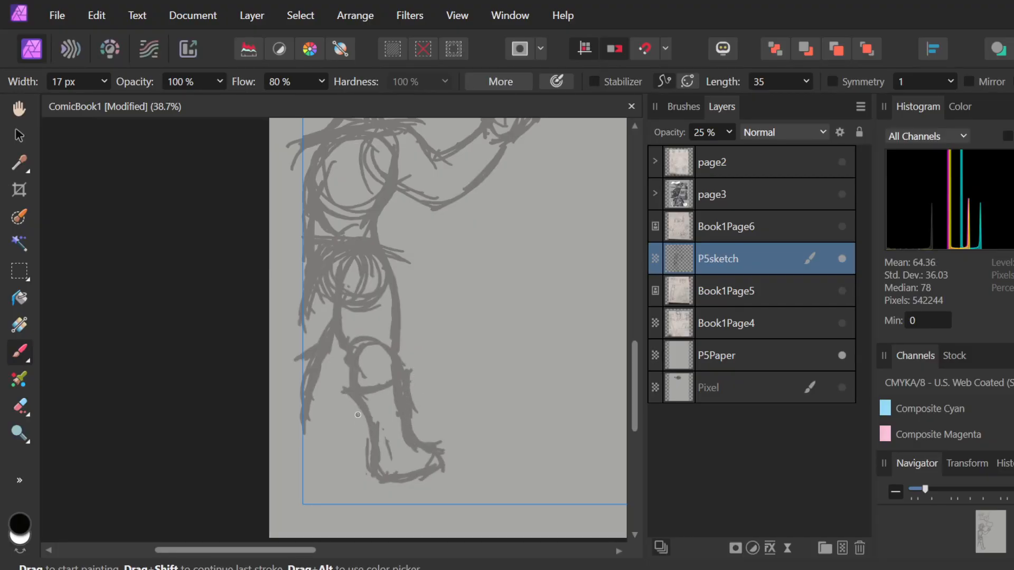
- Sketch a boot top across the rear leg and extend its lower-leg contours down toward the foot
drag(295, 391, 323, 391)
mouse_move(303, 391)
mouse_down()
mouse_move(320, 393)
mouse_move(301, 448)
mouse_up()
drag(319, 401, 300, 459)
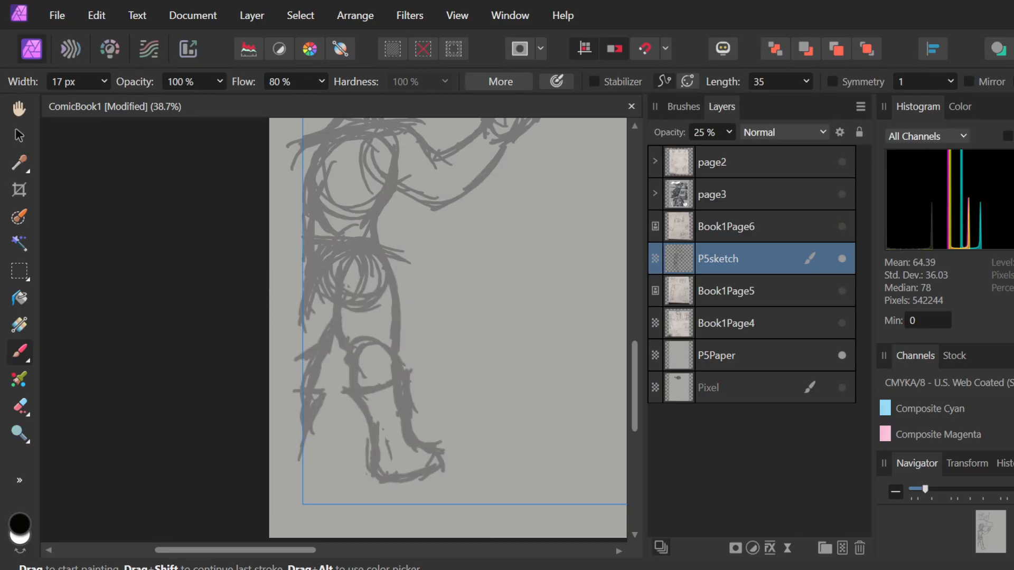
- Thicken the raised arm's forearm contours and sketch a flared sleeve cuff at the wrist
ctrl+scroll(464, 363, down, 2)
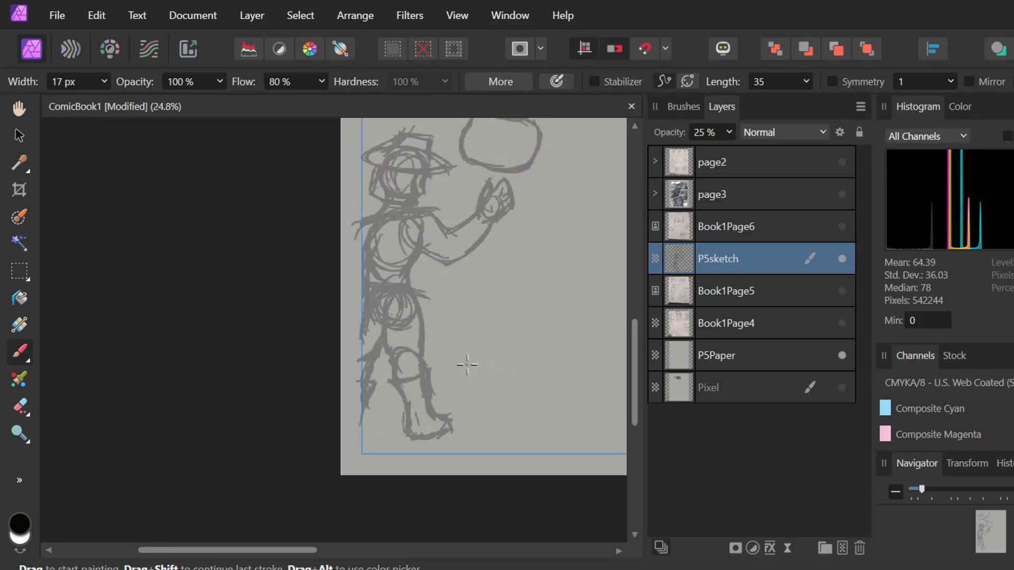
scroll(464, 363, up, 4)
ctrl+scroll(467, 363, up, 2)
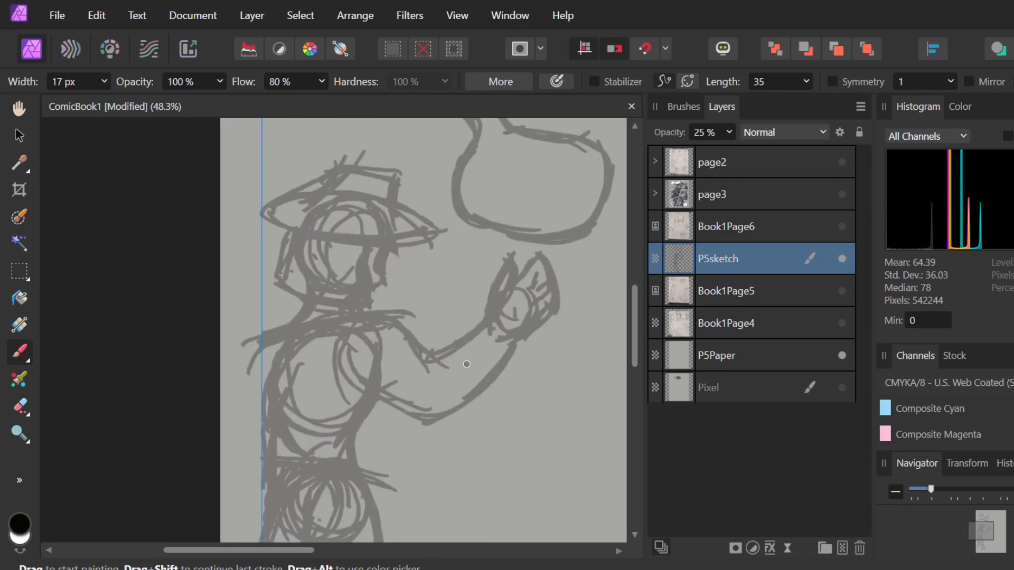
mouse_move(480, 303)
mouse_down()
mouse_move(490, 328)
mouse_move(480, 307)
mouse_move(519, 343)
mouse_move(482, 315)
mouse_move(529, 336)
mouse_move(499, 330)
mouse_move(532, 353)
mouse_move(508, 366)
mouse_move(542, 349)
mouse_move(480, 394)
mouse_move(494, 380)
mouse_move(477, 304)
mouse_move(459, 341)
mouse_move(478, 314)
mouse_move(428, 360)
mouse_up()
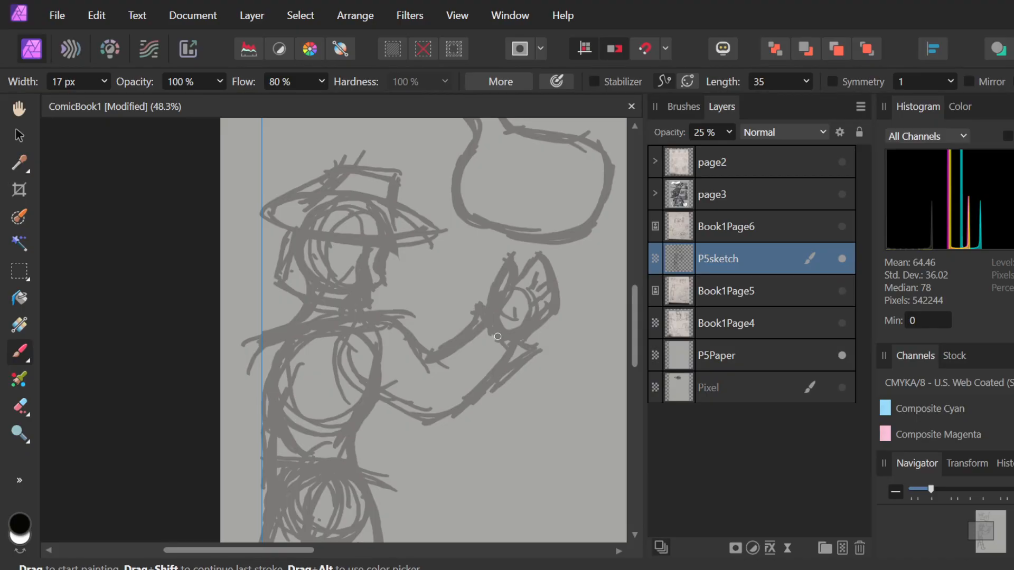
- Erase the stray line ends around the inner corners of the eyes on the face in the first panel
scroll(424, 280, down, 3)
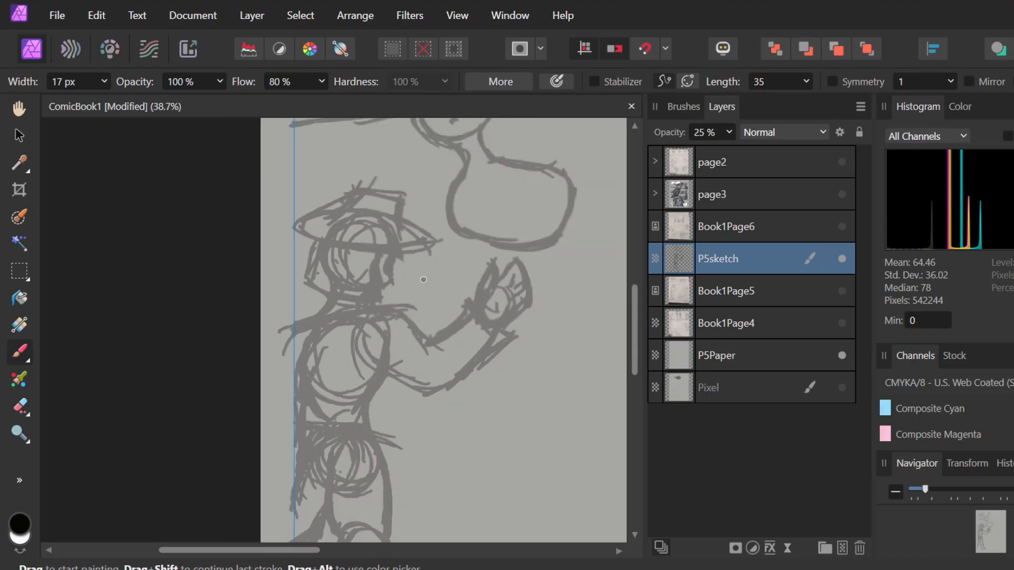
scroll(424, 279, down, 2)
scroll(424, 279, up, 2)
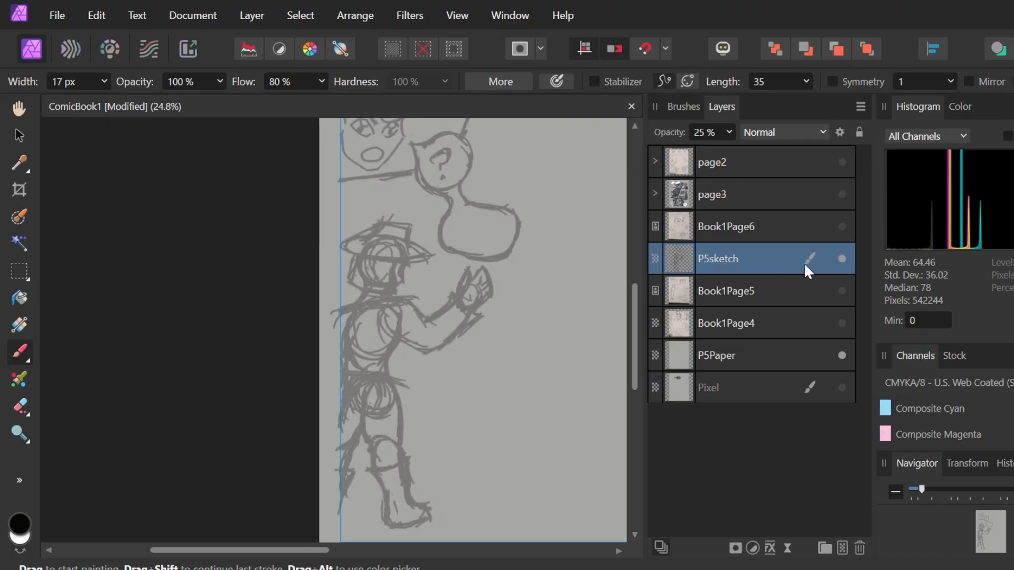
scroll(491, 402, up, 3)
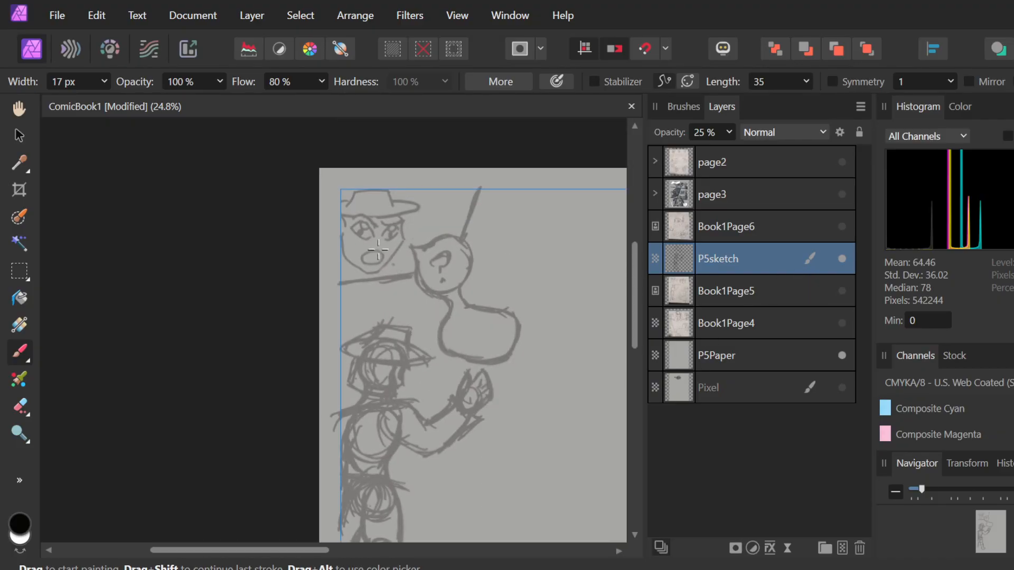
scroll(383, 255, up, 5)
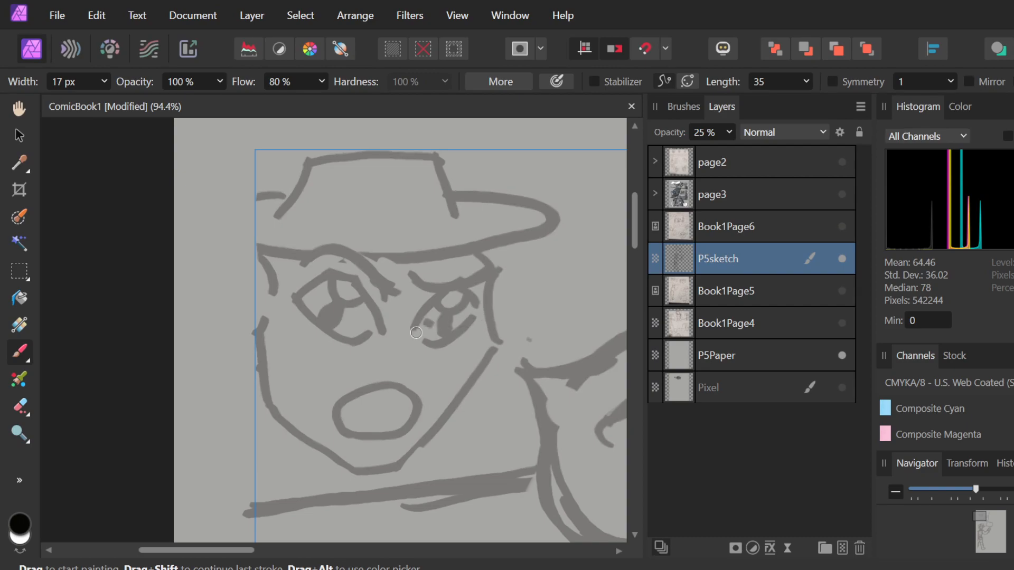
key(e)
mouse_move(416, 333)
mouse_down()
mouse_move(395, 290)
mouse_move(401, 274)
mouse_move(393, 294)
mouse_up()
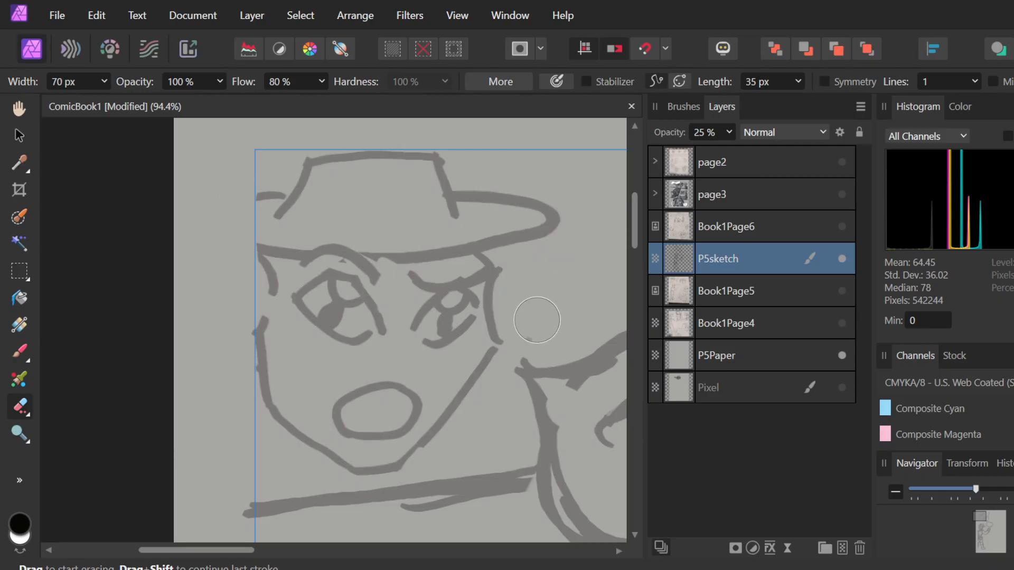
- Review the sketched face, speech bubbles and standing figure across the whole page
scroll(537, 320, down, 3)
scroll(537, 320, right, 5)
scroll(536, 320, down, 3)
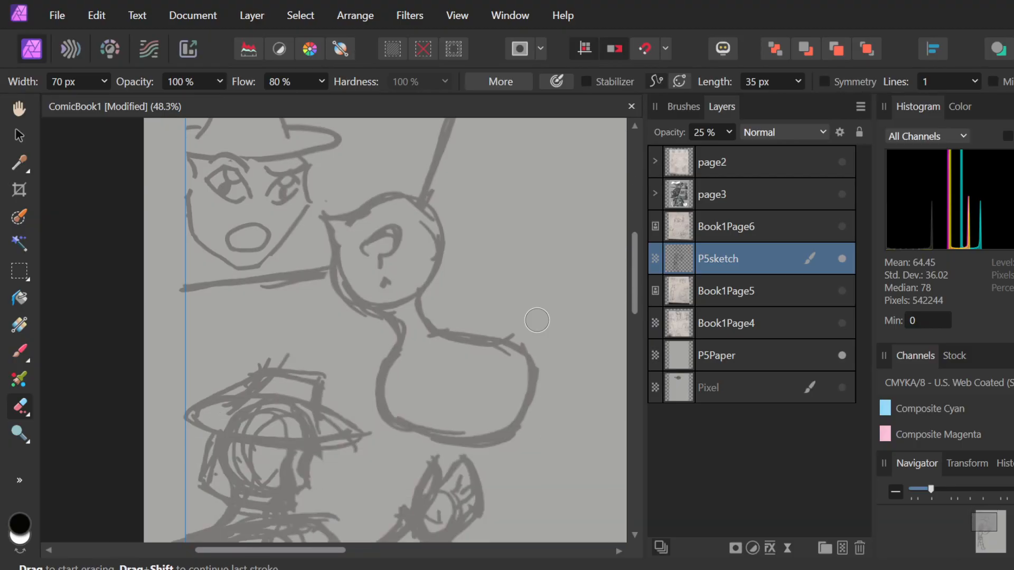
scroll(536, 320, down, 7)
scroll(536, 319, up, 6)
scroll(536, 320, down, 10)
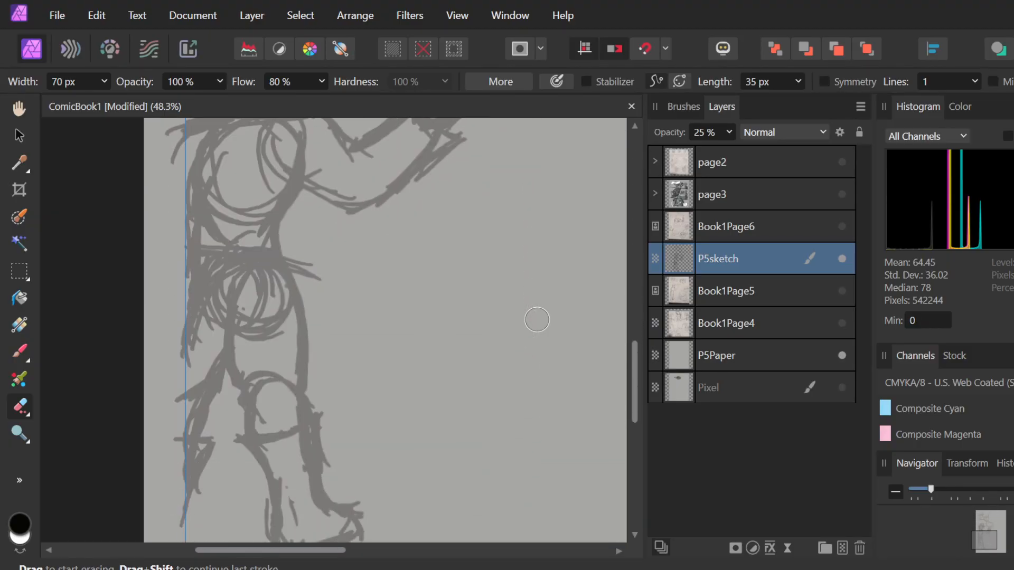
scroll(537, 320, down, 4)
scroll(536, 320, right, 3)
scroll(537, 320, up, 2)
scroll(537, 320, up, 3)
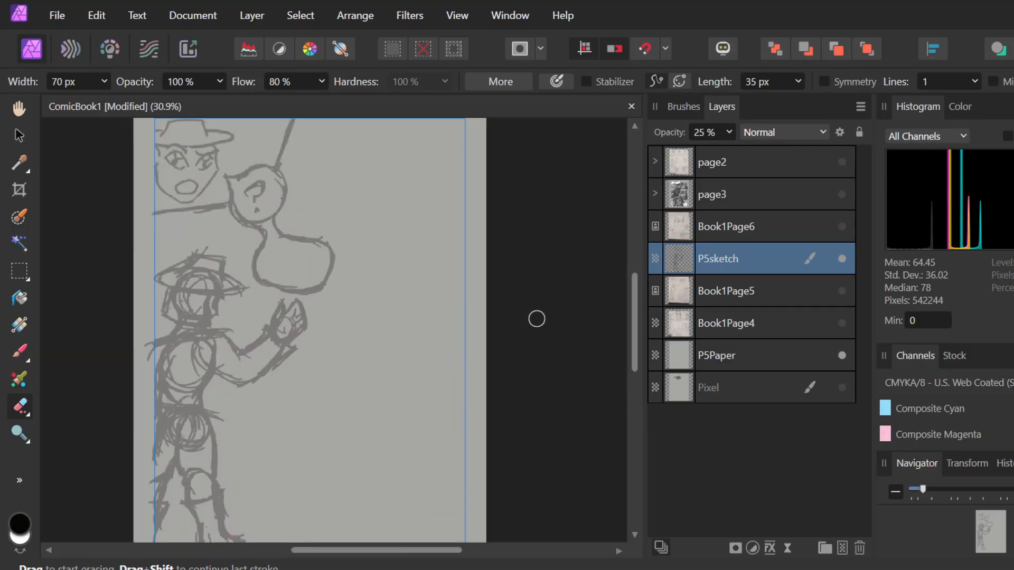
scroll(536, 319, down, 2)
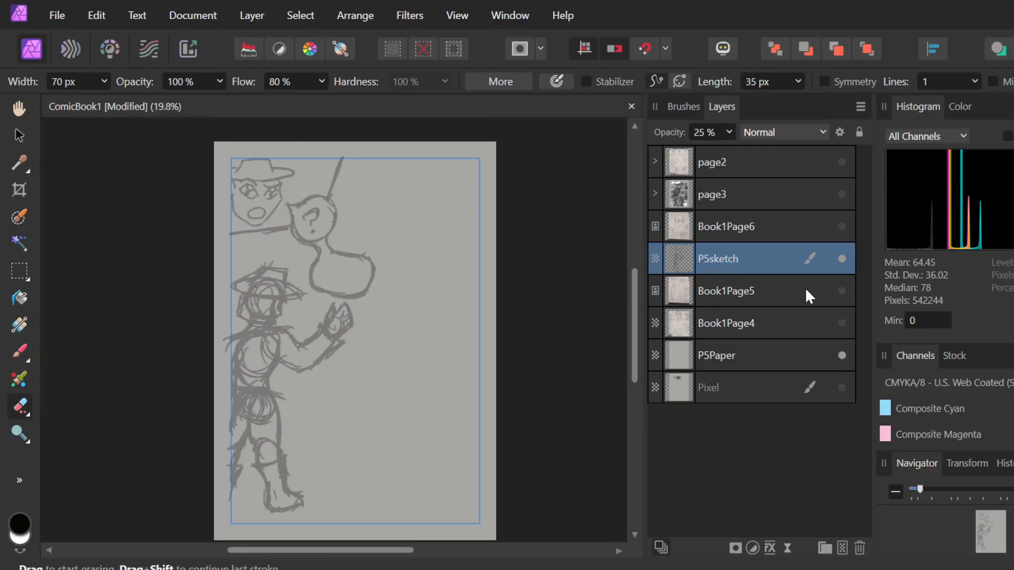
- Show the Book1Page5 scan beneath the sketch and examine its remaining panels, including the hatted face with its speech bubble
click(839, 292)
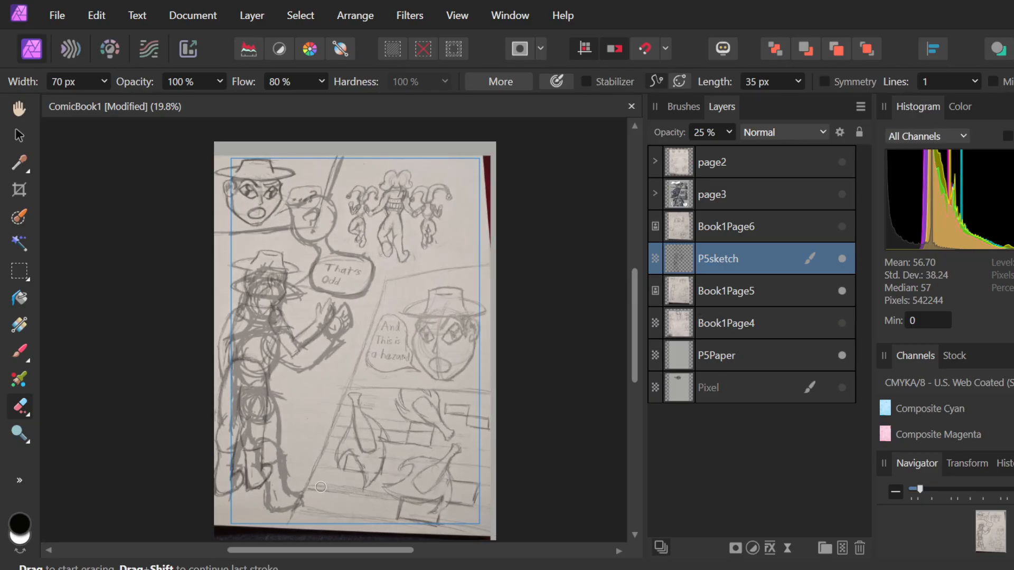
scroll(320, 487, up, 1)
scroll(320, 487, down, 2)
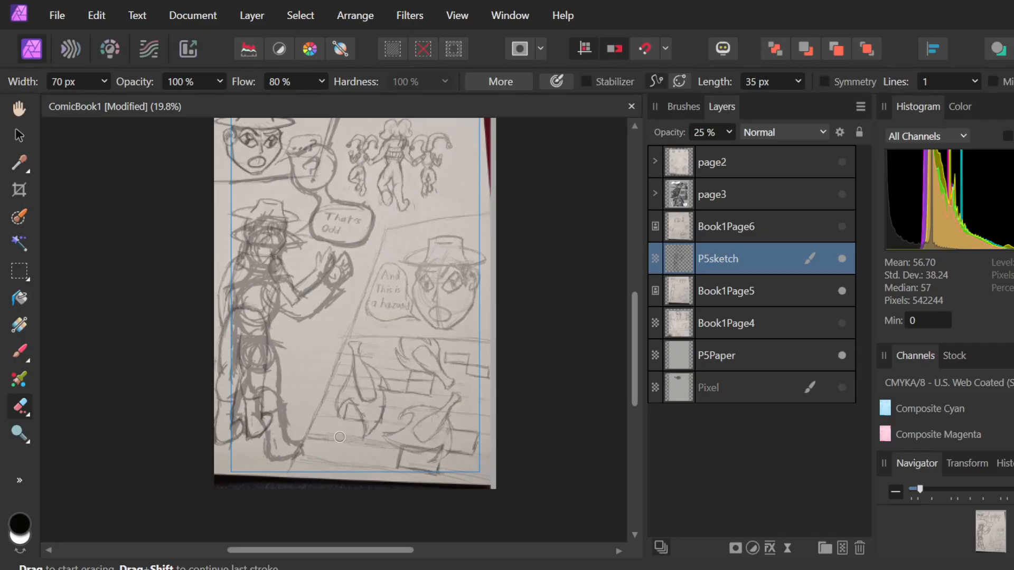
scroll(340, 443, up, 2)
scroll(362, 382, up, 1)
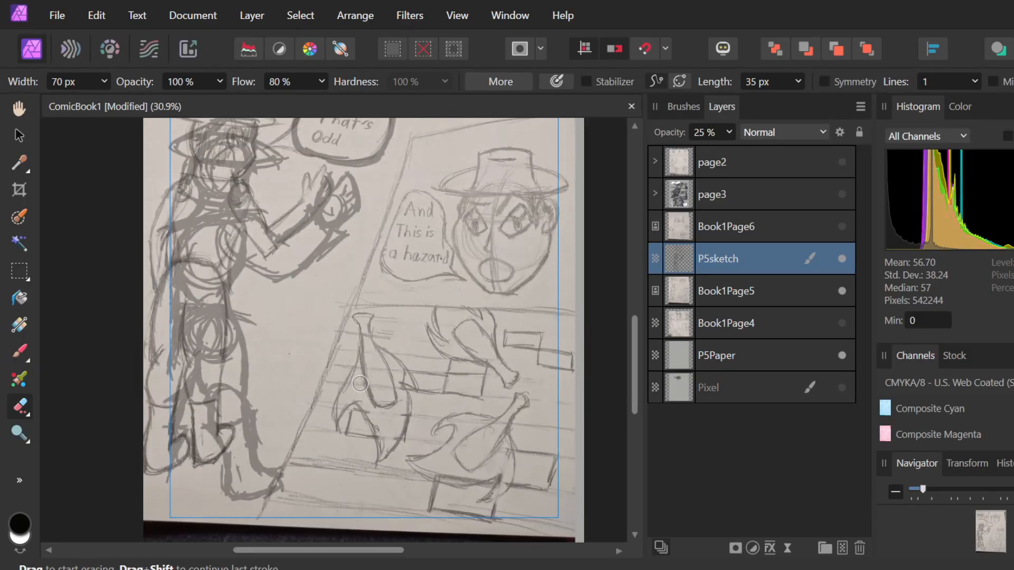
scroll(370, 378, up, 5)
scroll(388, 374, down, 2)
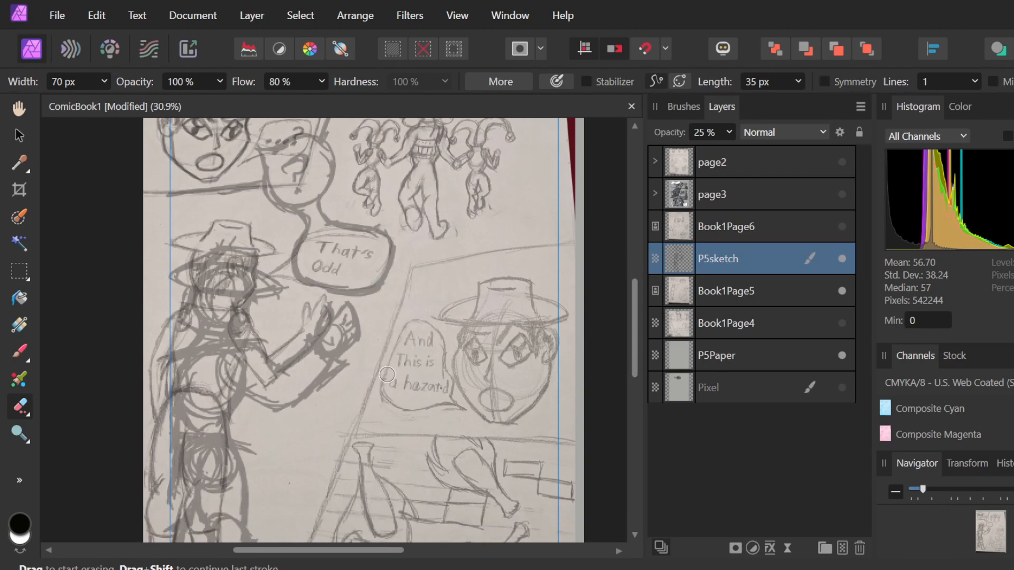
scroll(386, 361, up, 2)
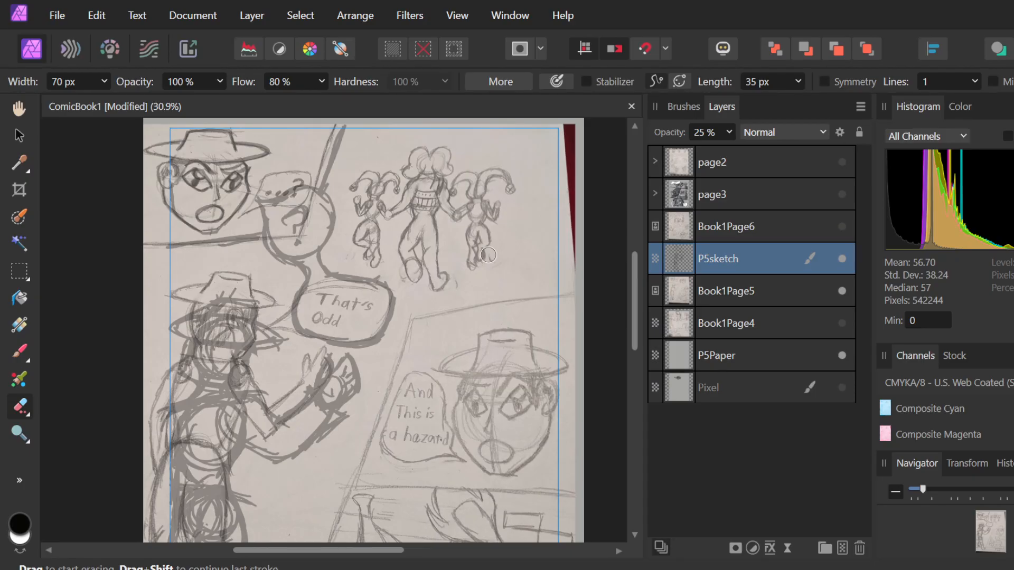
scroll(488, 255, down, 2)
scroll(490, 324, up, 3)
scroll(490, 325, down, 4)
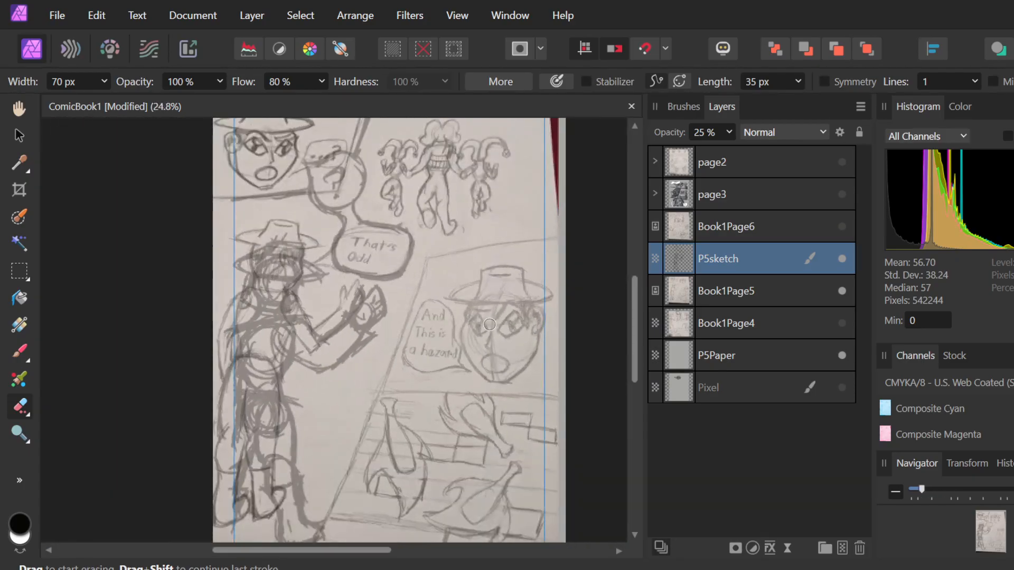
scroll(490, 325, down, 2)
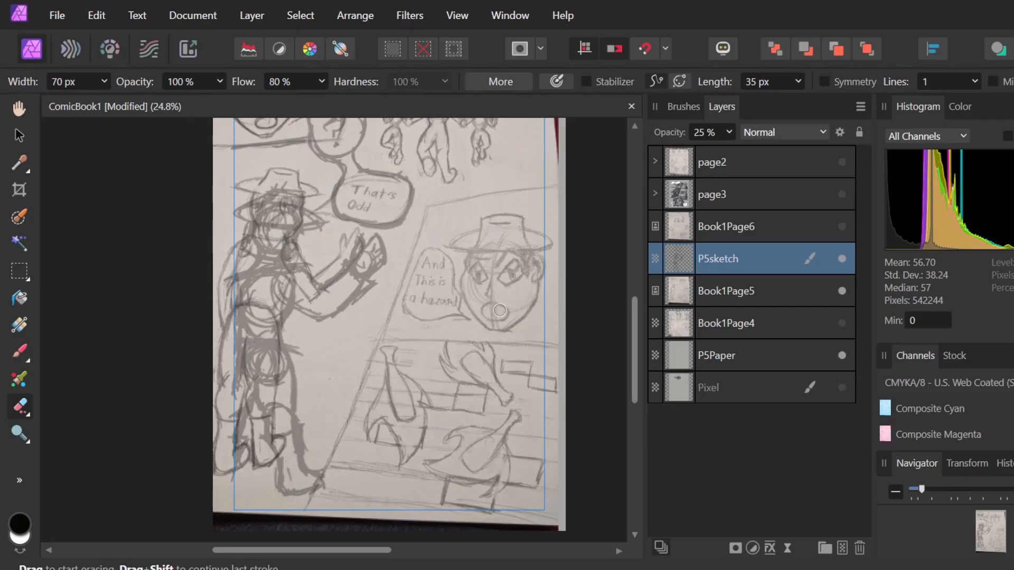
scroll(533, 308, up, 3)
scroll(512, 308, down, 2)
scroll(500, 308, up, 2)
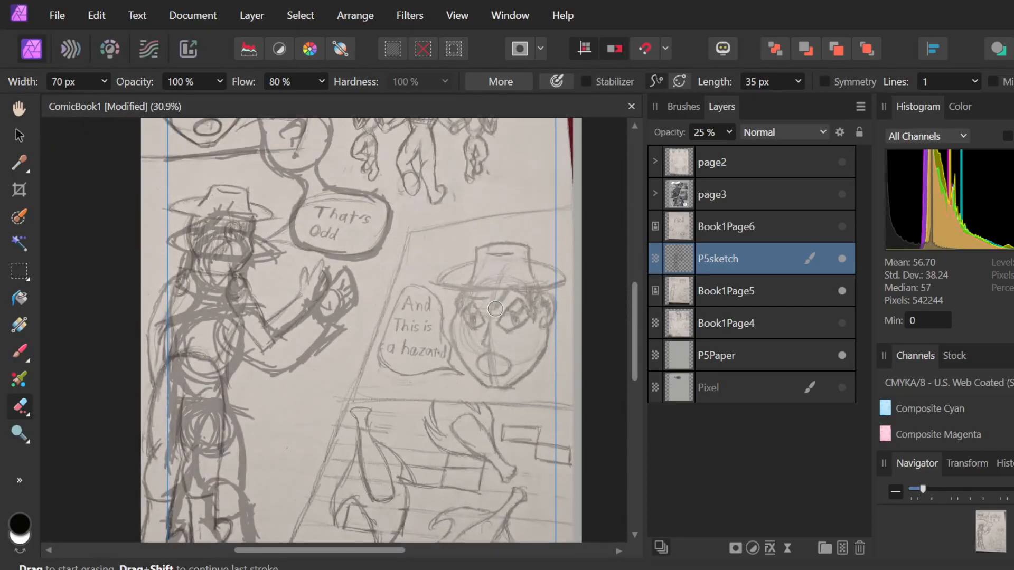
scroll(495, 309, down, 3)
scroll(495, 309, up, 3)
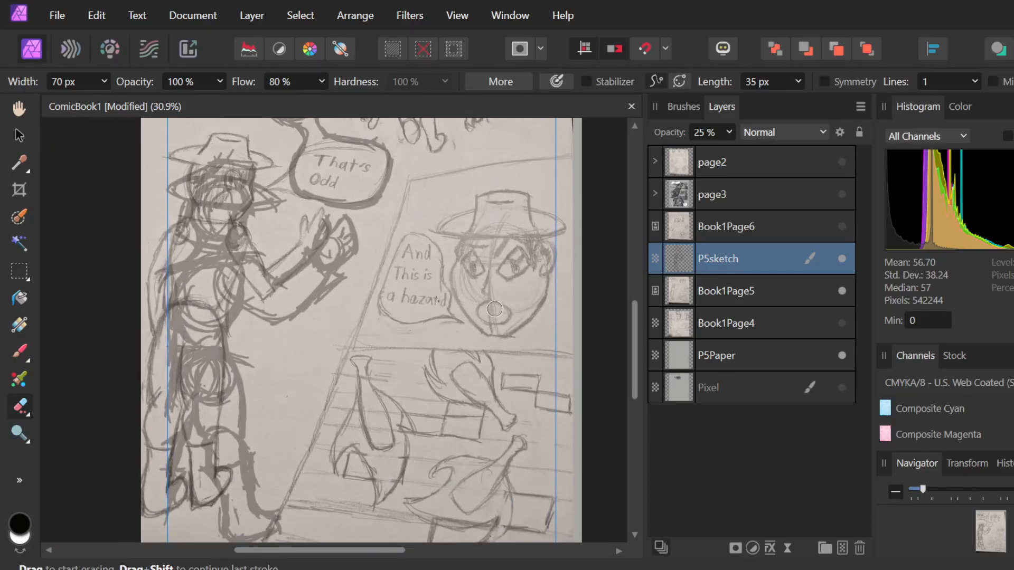
scroll(495, 309, up, 1)
scroll(495, 309, up, 1)
scroll(499, 308, up, 2)
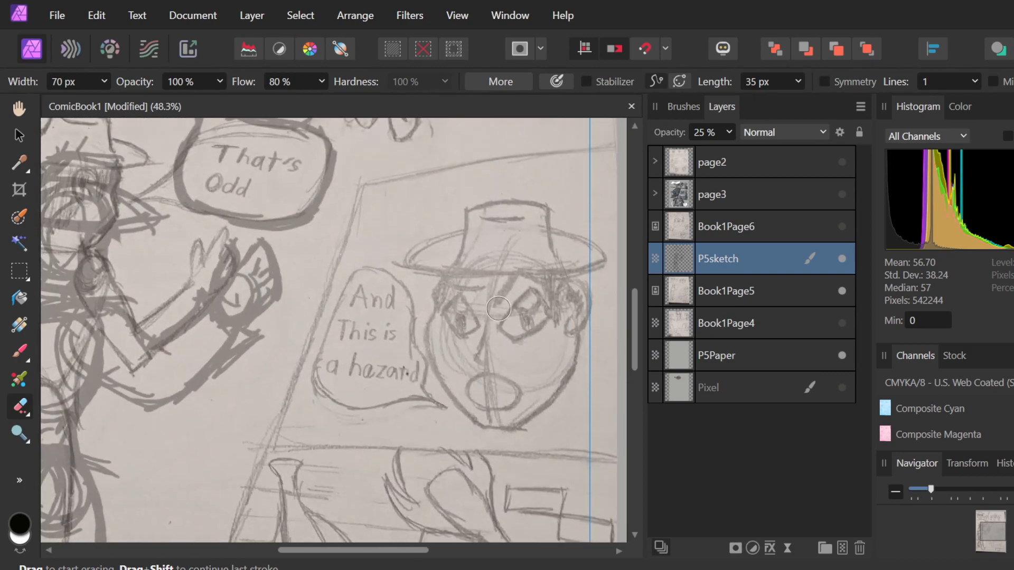
- Erase the excess outline at the lower-right corner of the "That's Odd" speech bubble with the standard eraser
key(e)
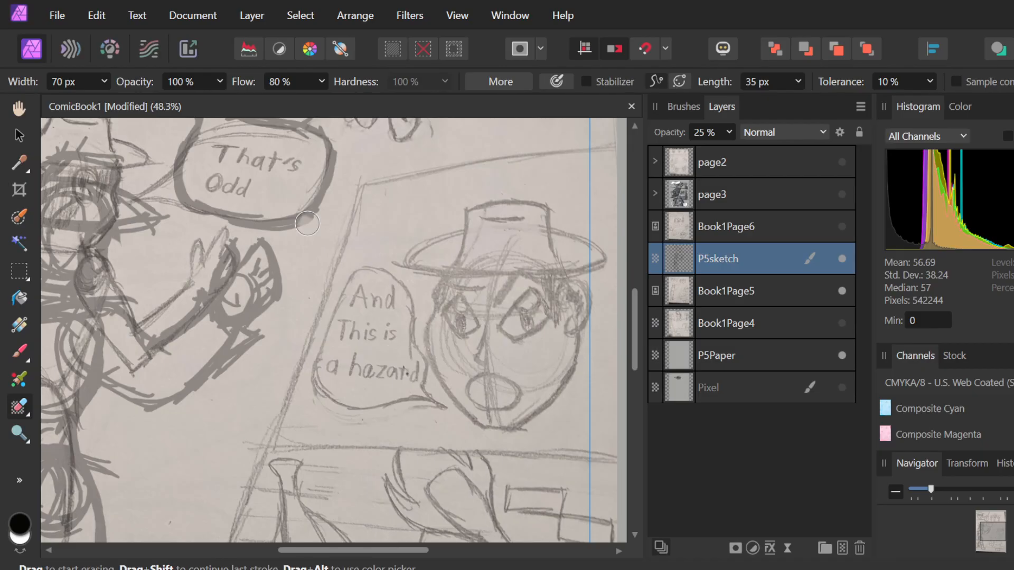
key(e)
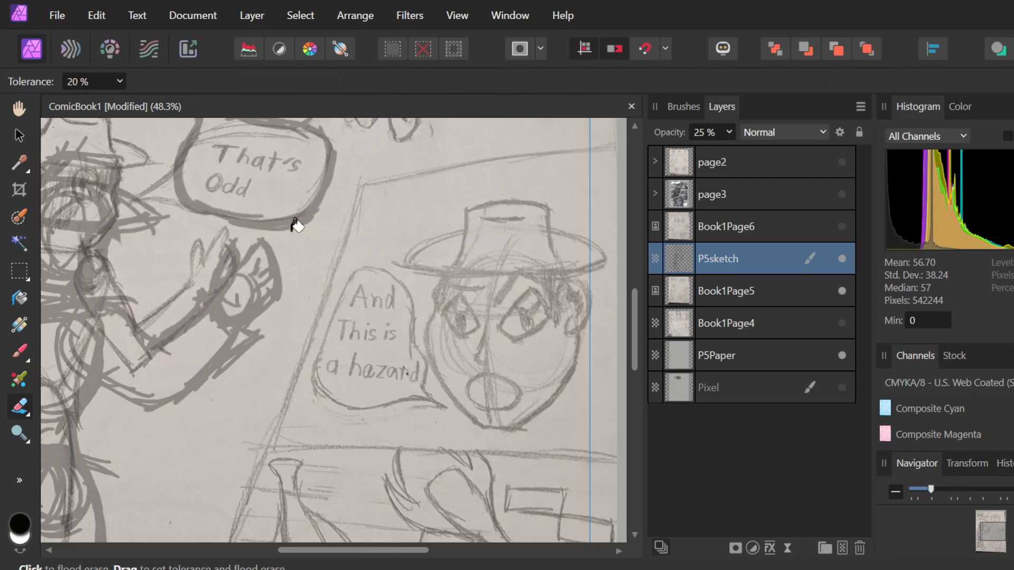
key(e)
mouse_move(347, 229)
mouse_down()
mouse_move(302, 229)
mouse_move(327, 200)
mouse_move(312, 217)
mouse_move(318, 208)
mouse_move(319, 219)
mouse_move(375, 214)
mouse_up()
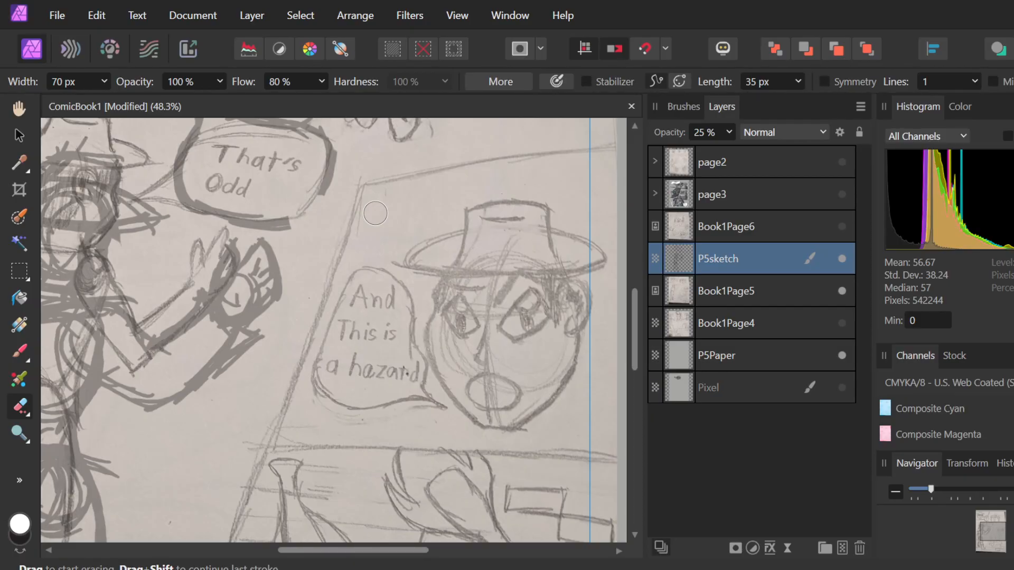
- Examine the scan's hatted-face panel and the brick-wall panel below it as reference for the remaining sketch
scroll(375, 214, up, 2)
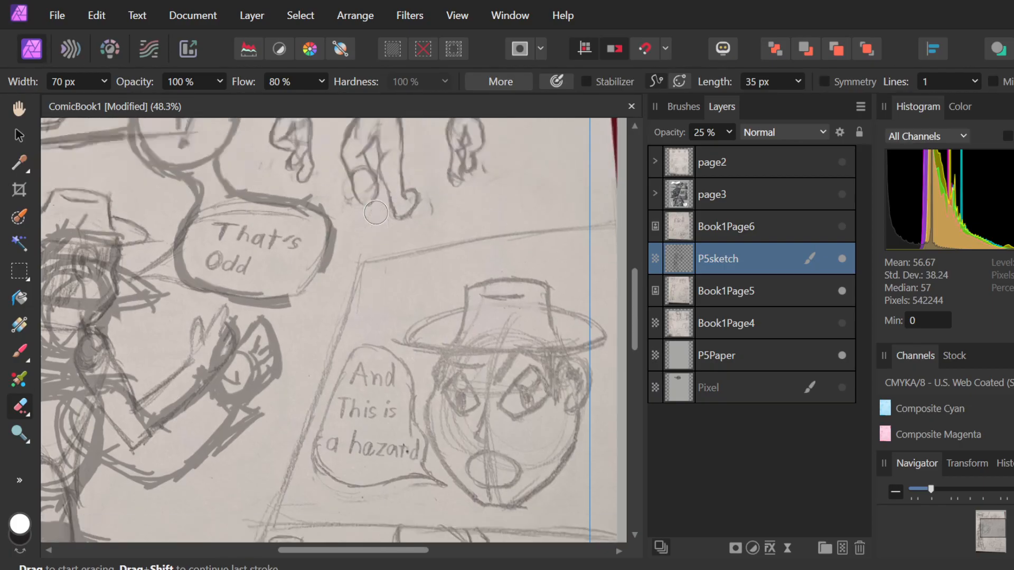
scroll(376, 213, down, 4)
scroll(376, 215, down, 2)
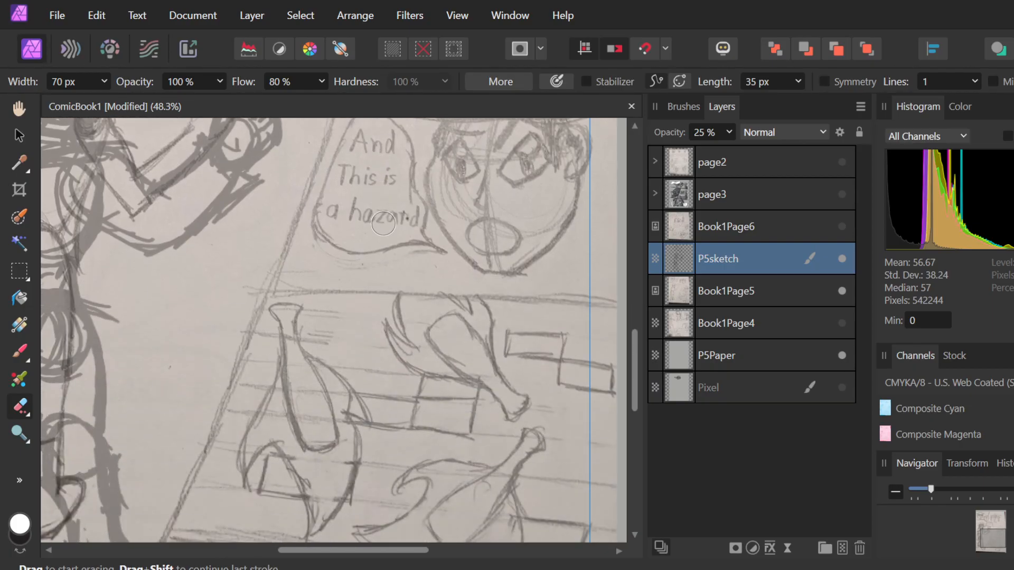
scroll(484, 249, up, 2)
scroll(485, 248, down, 3)
scroll(485, 247, up, 2)
scroll(485, 247, up, 3)
scroll(485, 247, down, 1)
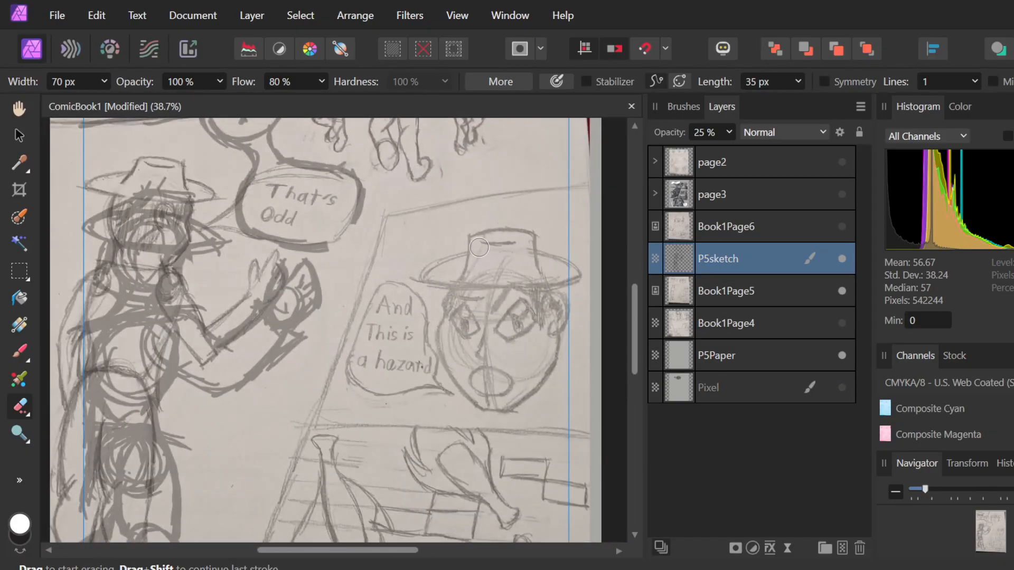
- Switch to the Paint Brush, set its width to 37 px, and test it just outside the "That's Odd" speech bubble
key(b)
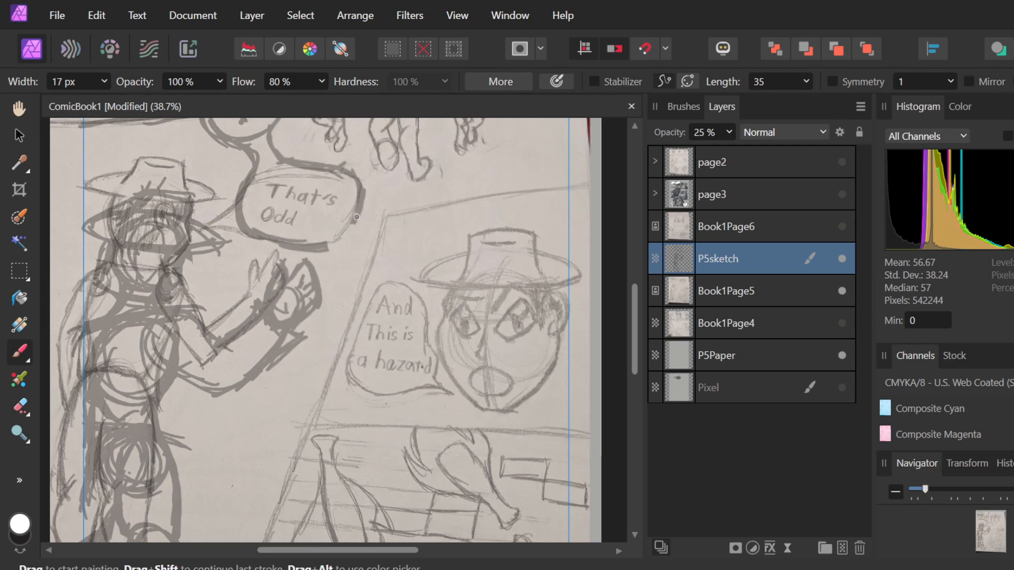
click(105, 82)
drag(111, 99, 127, 98)
click(385, 252)
mouse_move(362, 228)
mouse_down()
mouse_move(353, 215)
mouse_move(360, 222)
mouse_move(363, 213)
mouse_up()
key(ctrl+z)
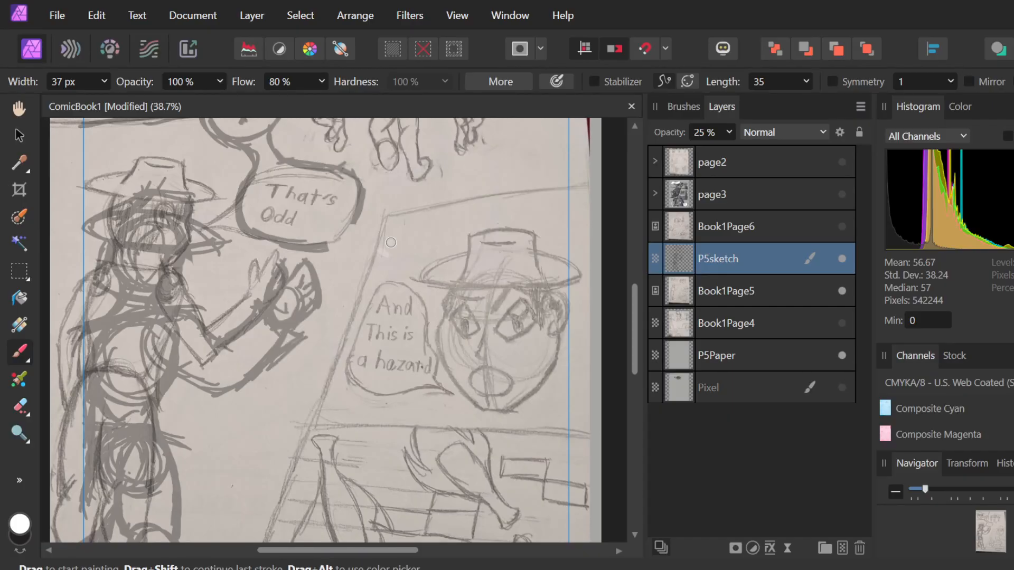
- Make the dark swatch the active brush colour and test it with a short stroke beside the standing figure
click(683, 106)
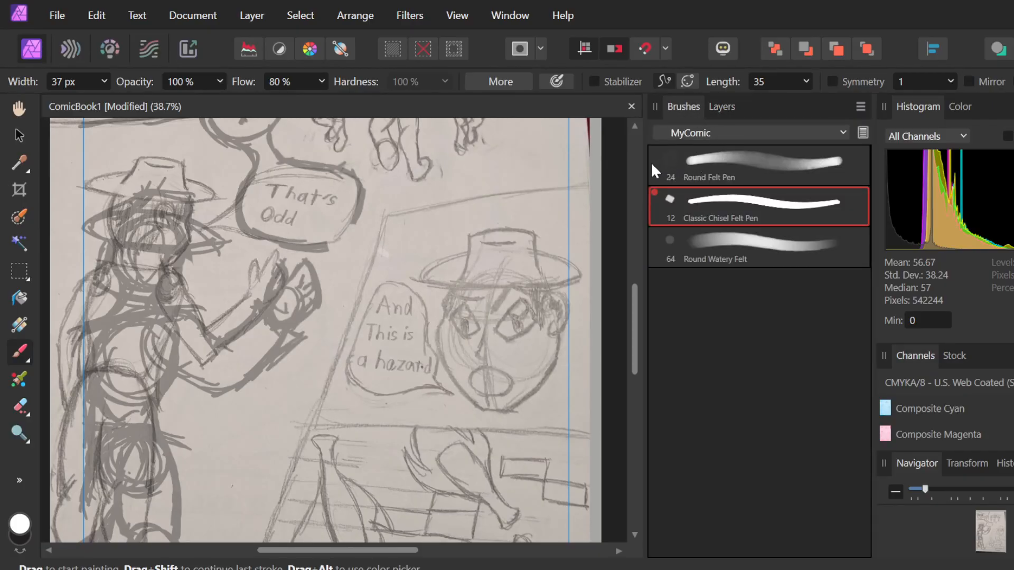
click(719, 107)
click(26, 539)
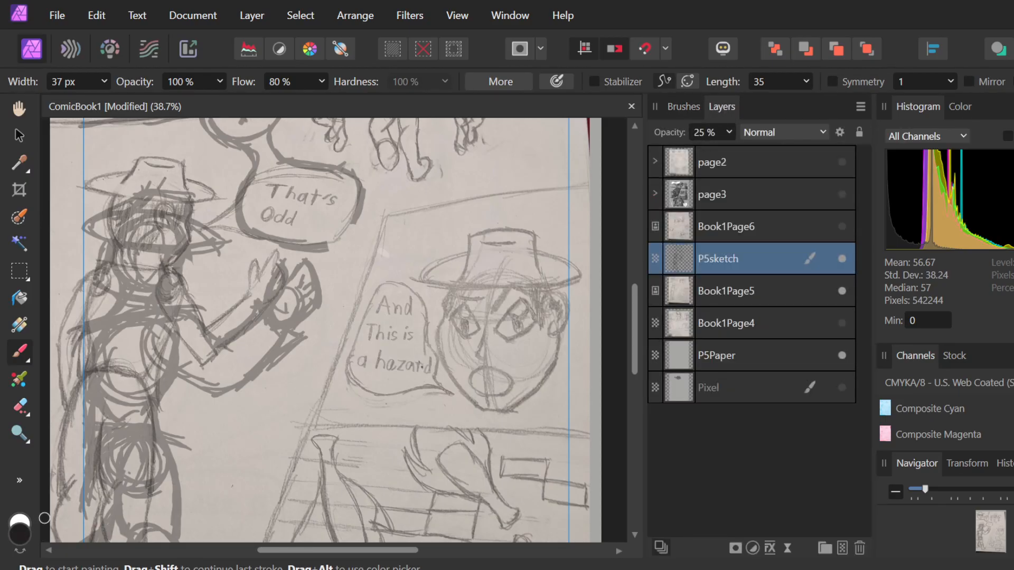
drag(269, 395, 284, 443)
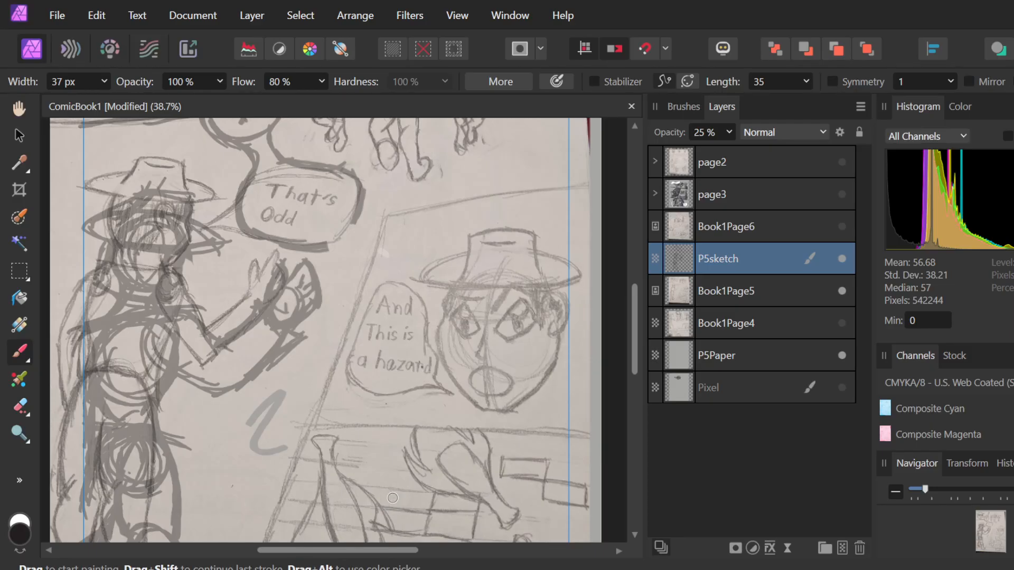
double_click(20, 529)
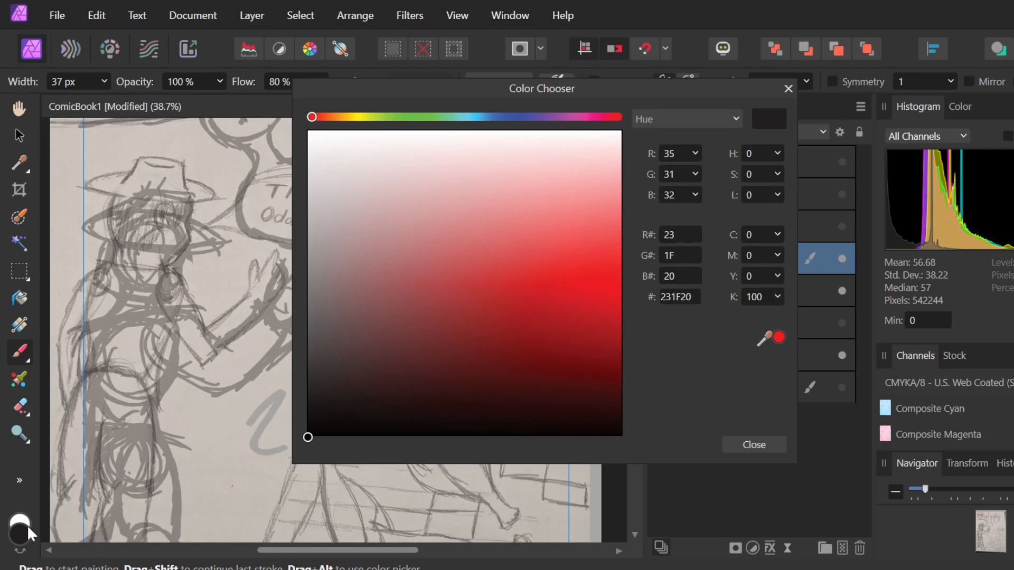
click(755, 444)
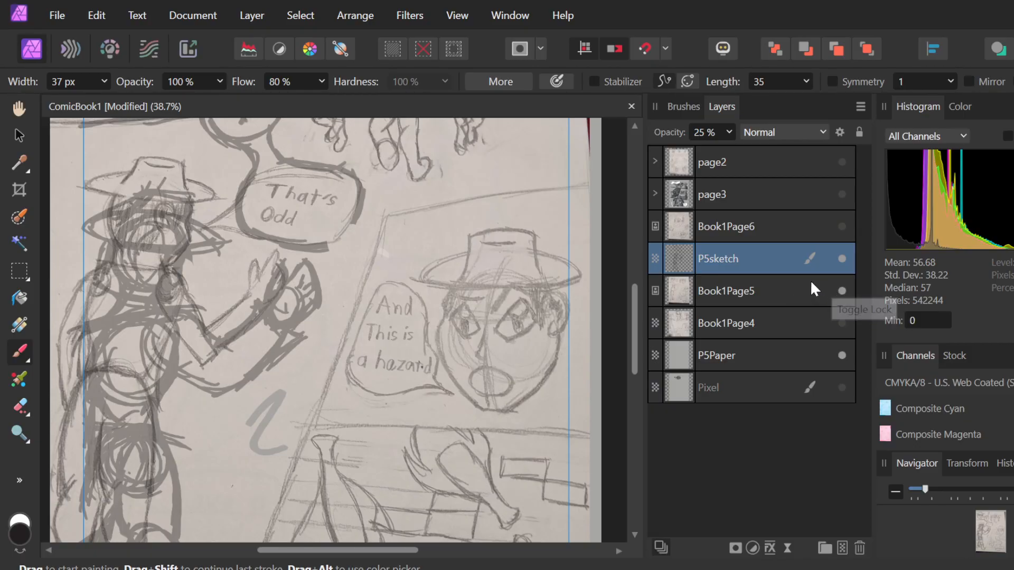
- Try a brush stroke across the hatted face on the Book1Page5 scan layer, then hide that layer
double_click(721, 258)
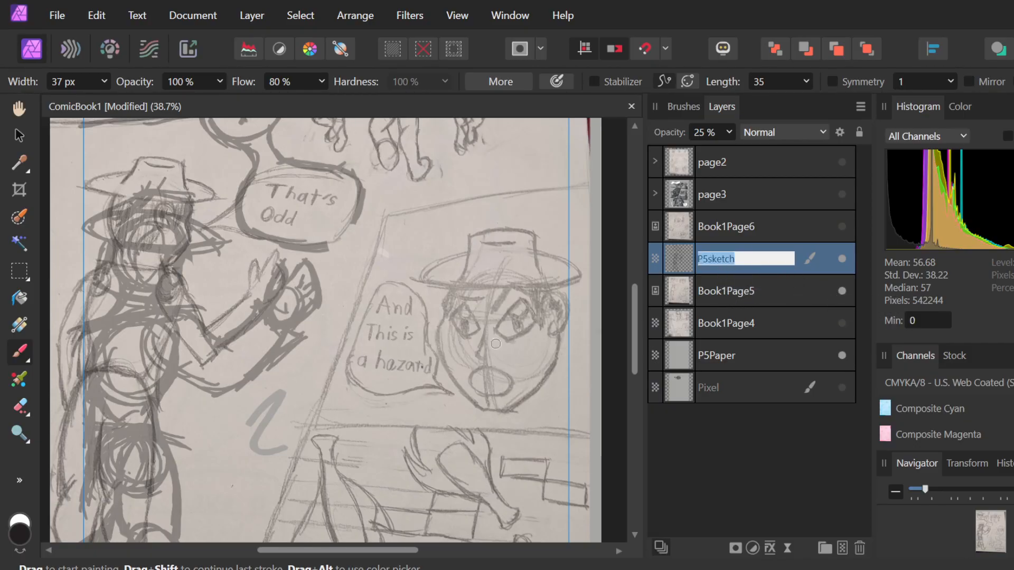
key(Return)
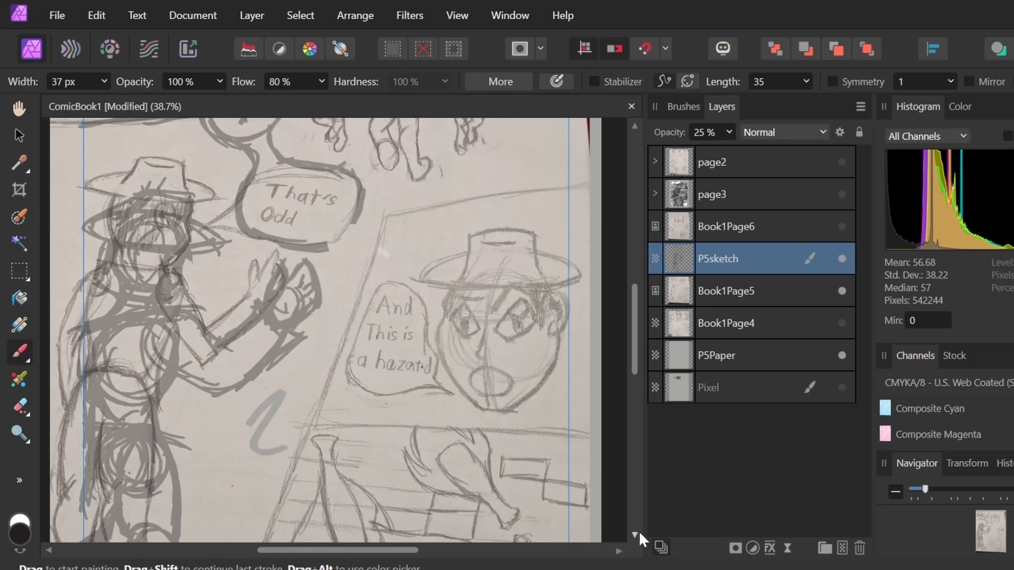
click(763, 293)
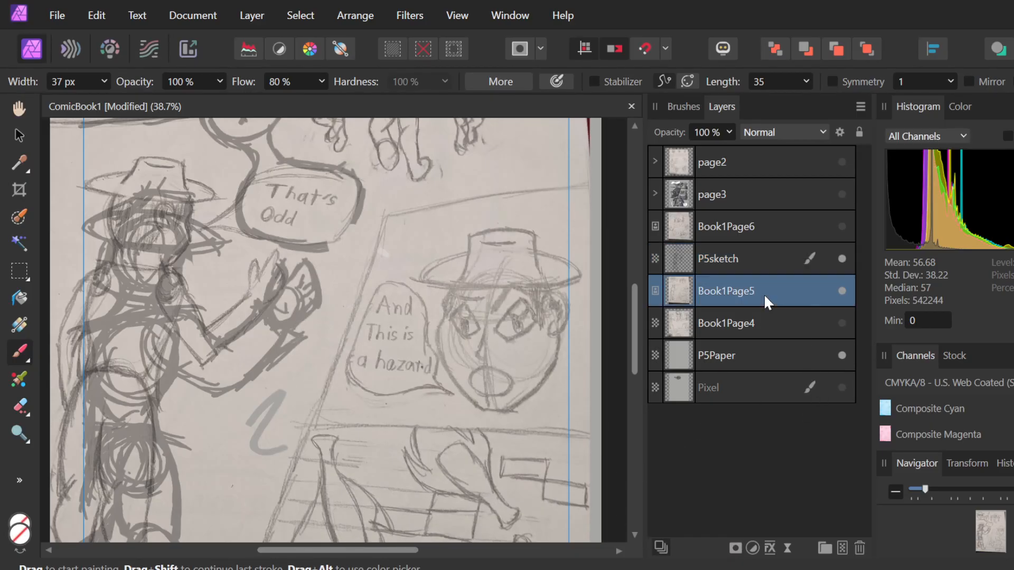
mouse_move(506, 224)
mouse_down()
mouse_move(470, 308)
mouse_move(557, 356)
mouse_up()
key(ctrl+z)
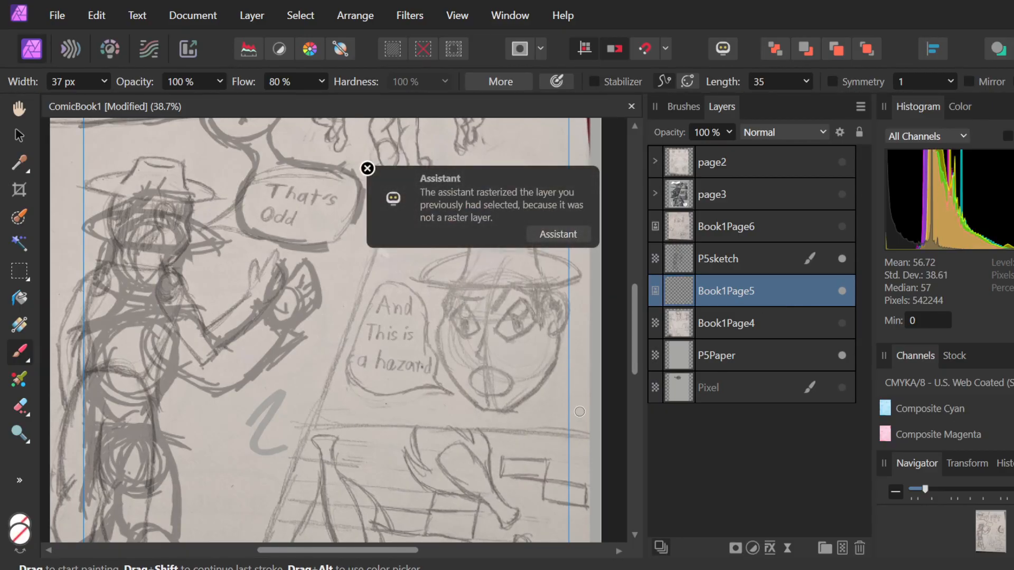
click(842, 290)
click(841, 290)
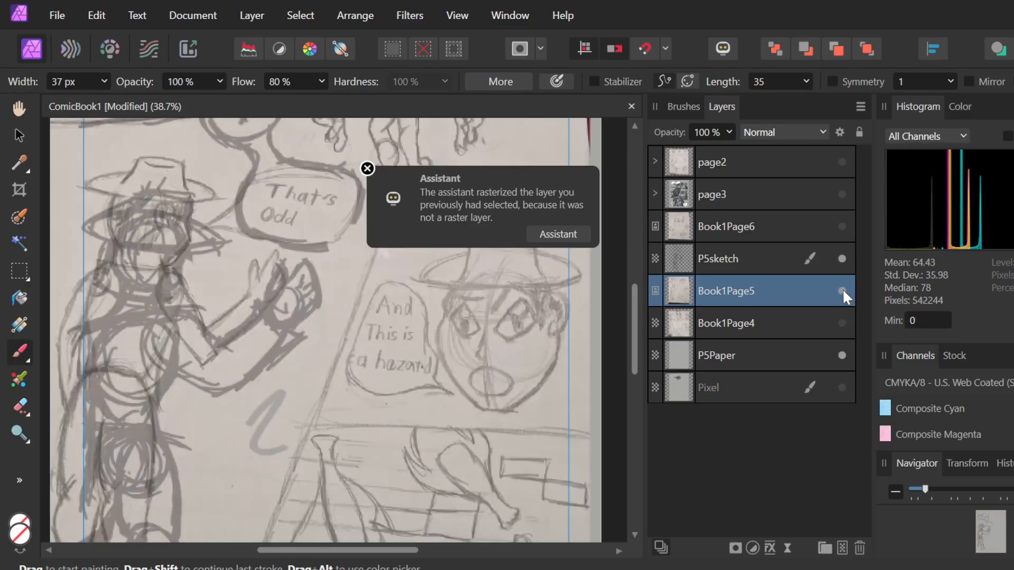
click(842, 290)
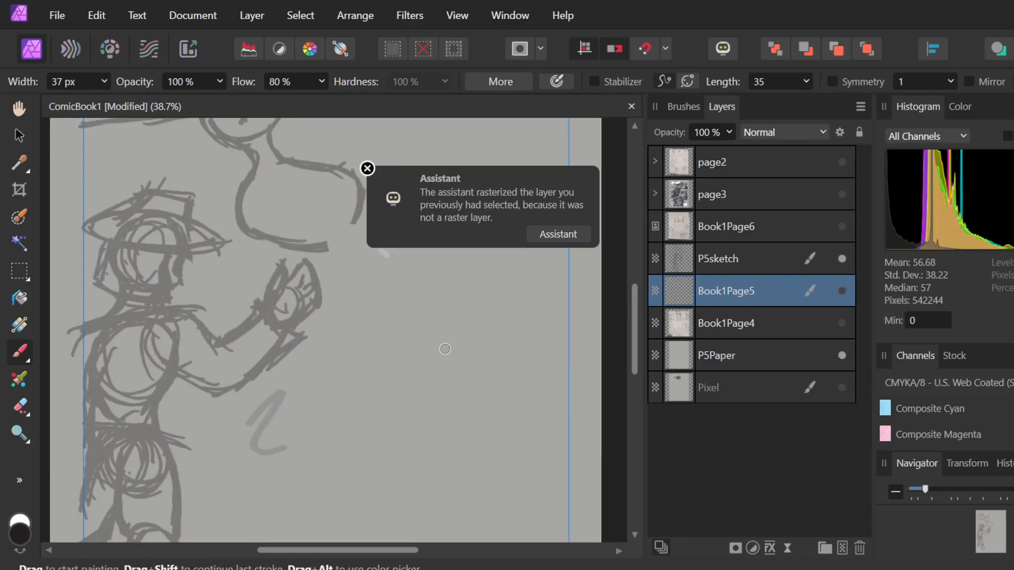
- Test a zigzag brush stroke on the P5sketch layer with the scan hidden, then undo it
click(727, 255)
mouse_move(462, 361)
mouse_down()
mouse_move(514, 321)
mouse_move(477, 377)
mouse_move(527, 360)
mouse_move(531, 442)
mouse_up()
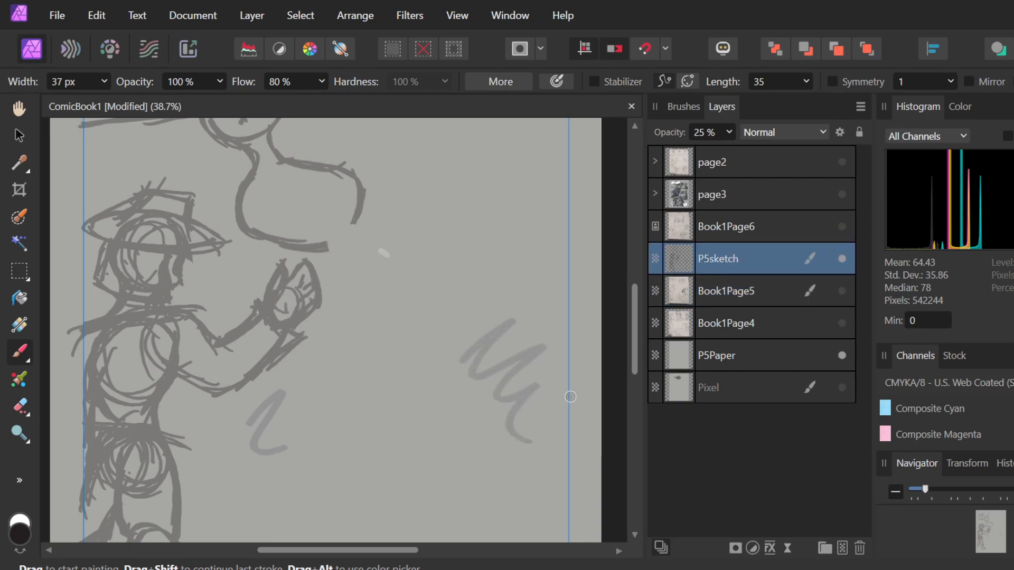
key(ctrl+z)
- Check the Book1Page5 scan layer for the stray black stroke and undo the painting on it
click(842, 290)
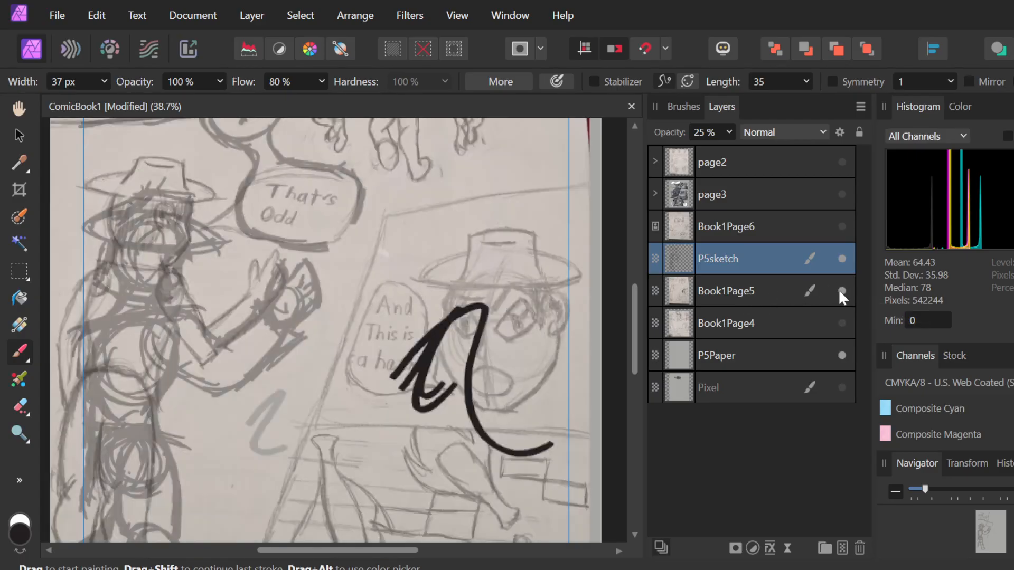
click(835, 290)
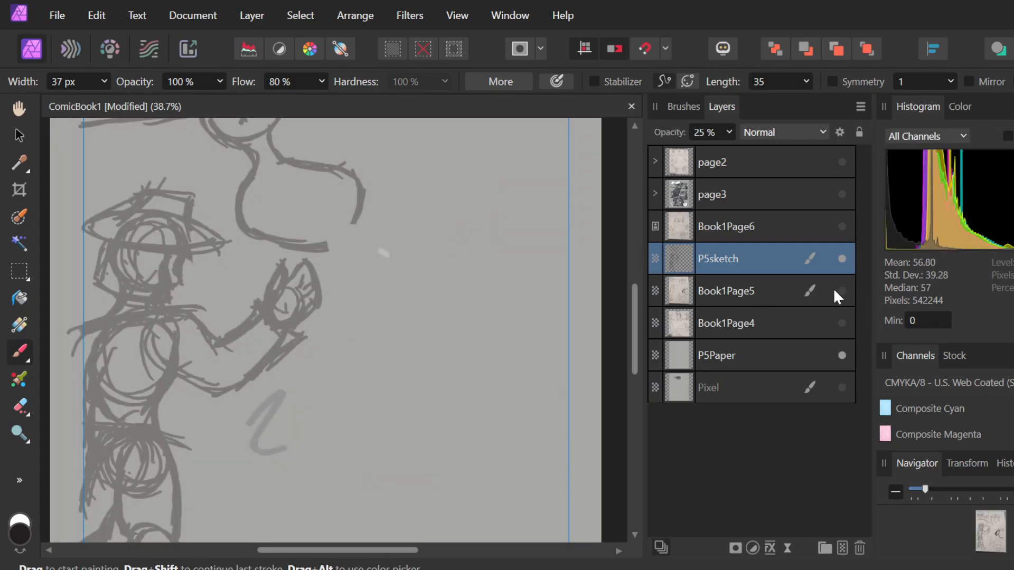
click(834, 289)
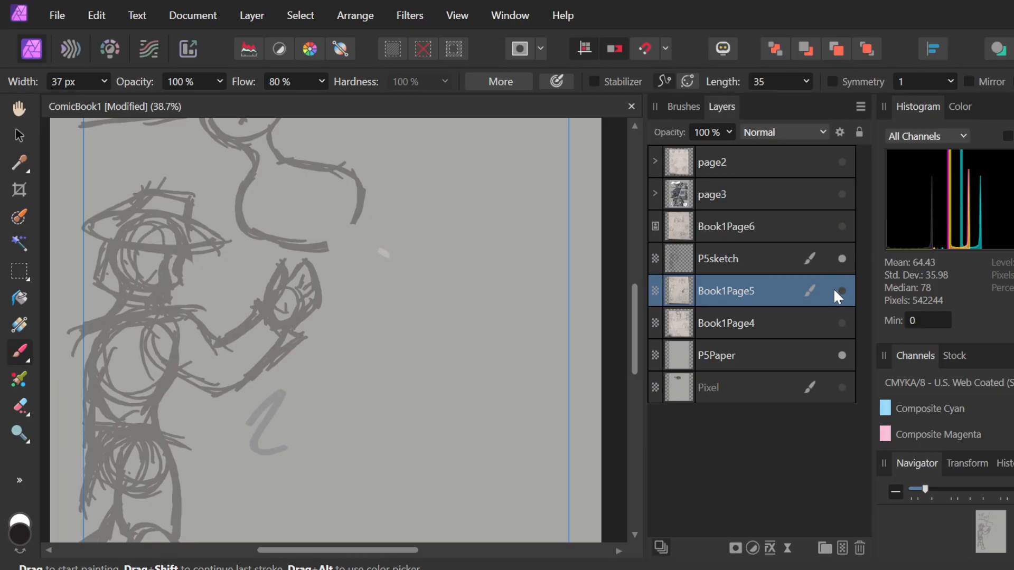
key(ctrl+z)
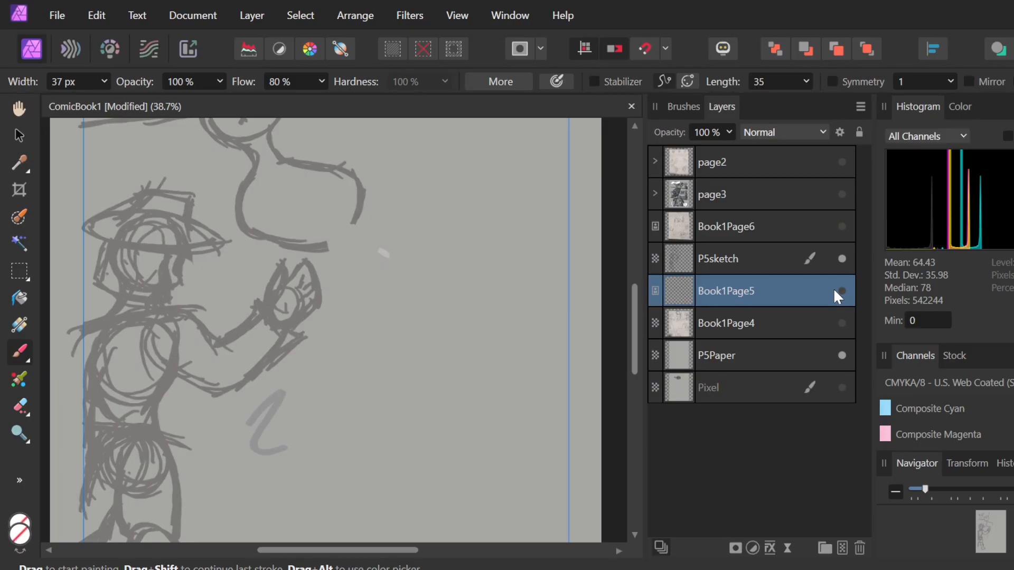
click(834, 290)
click(834, 289)
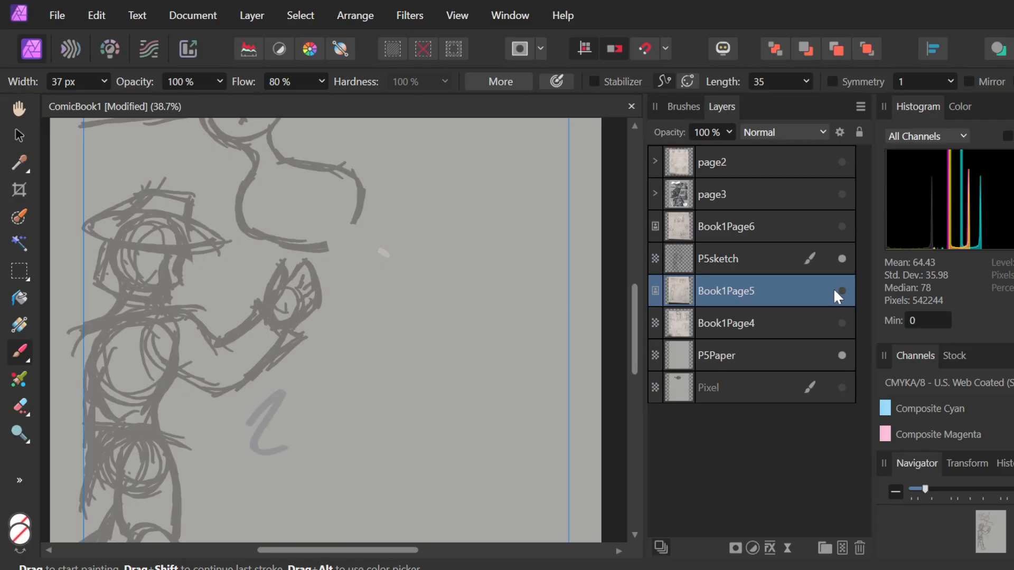
- Try to erase the test stroke beside the standing figure, cycling through the eraser types back to the standard eraser
key(e)
mouse_move(289, 407)
mouse_down()
mouse_move(253, 418)
mouse_move(275, 390)
mouse_up()
key(e)
key(e)
key(e)
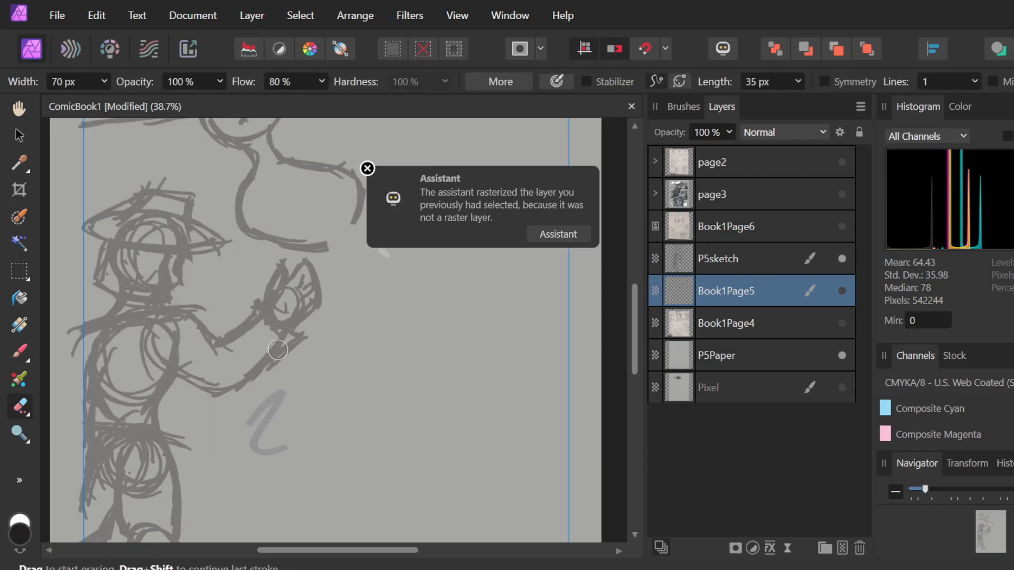
key(e)
key(e)
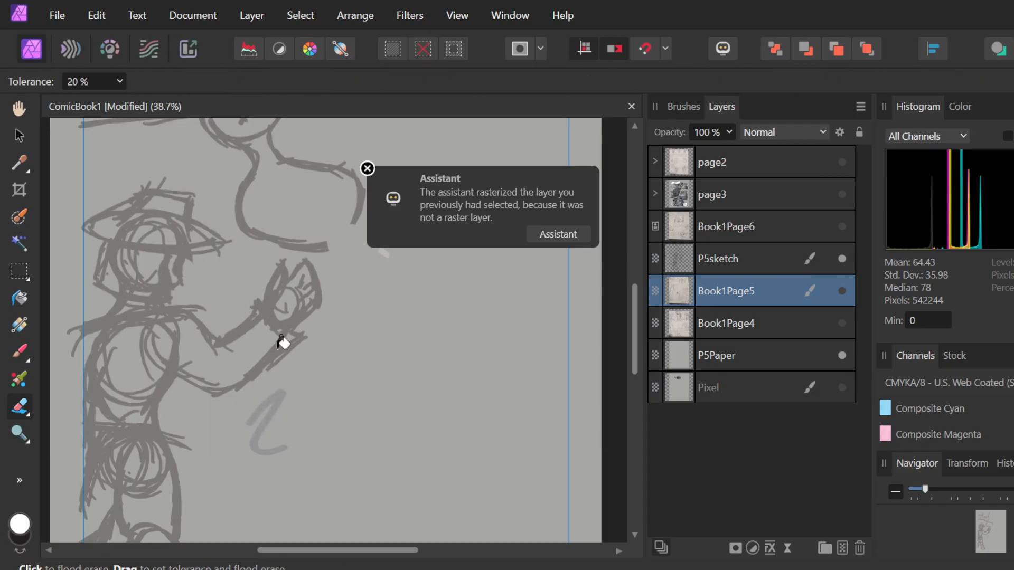
key(e)
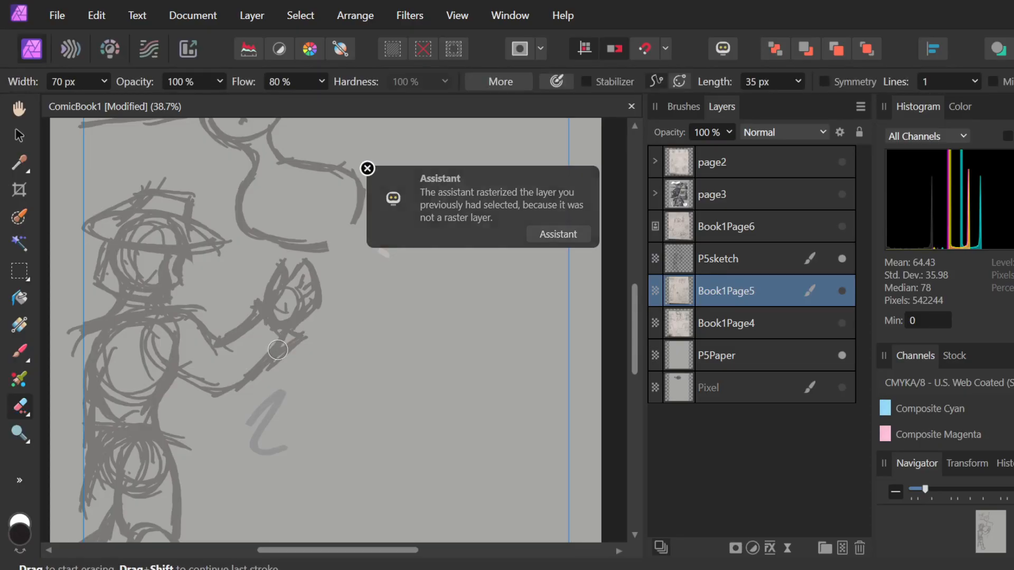
key(e)
key(e)
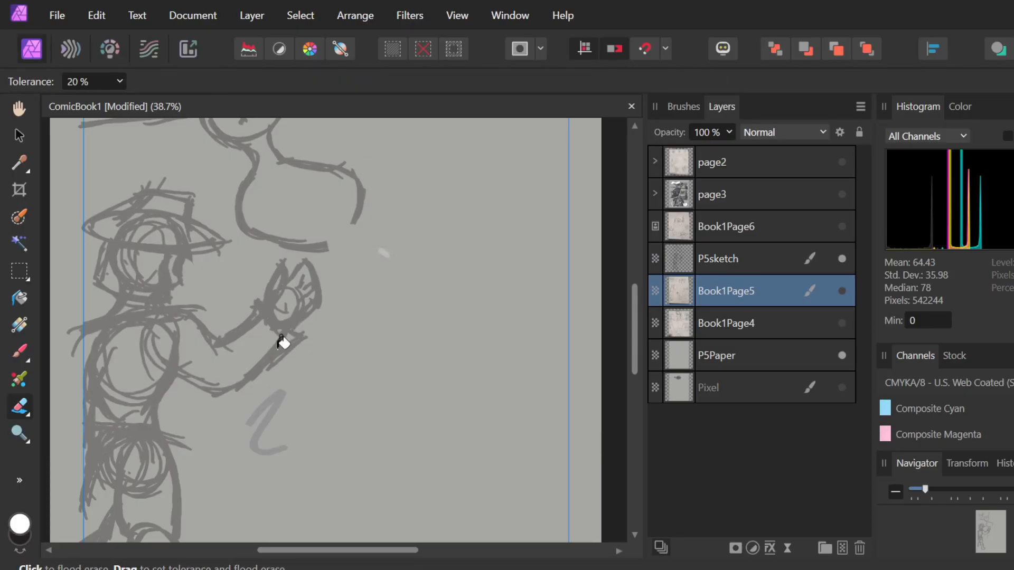
key(e)
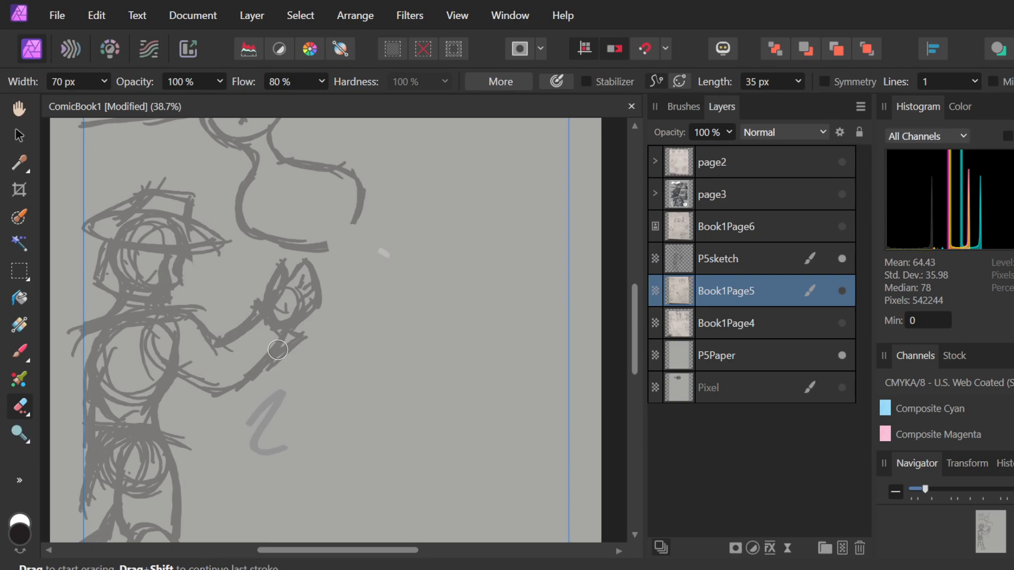
- Choose the Classic Chisel Felt Pen brush, switch to the background eraser, and set its width to 41 px
click(684, 109)
click(725, 205)
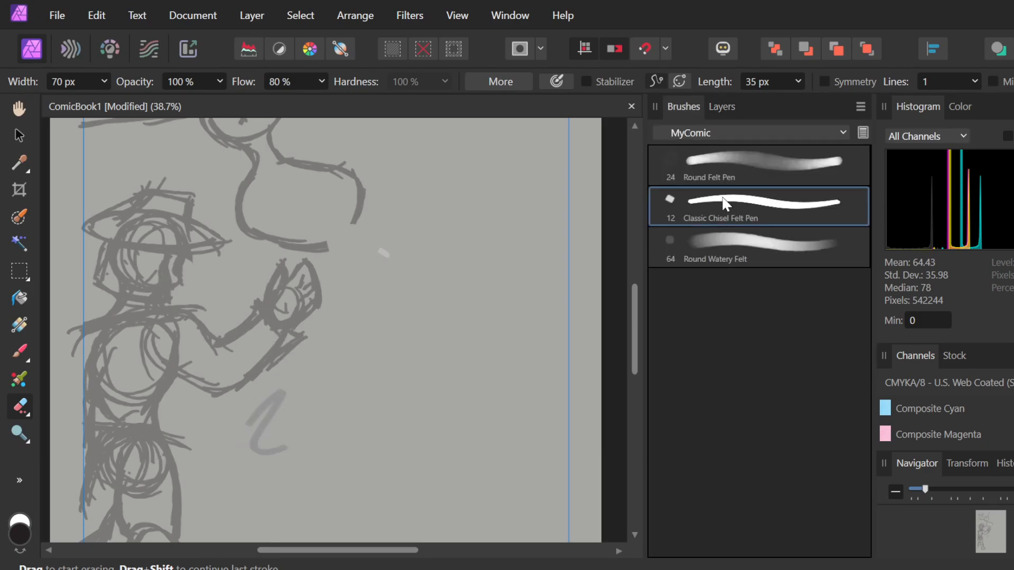
key(e)
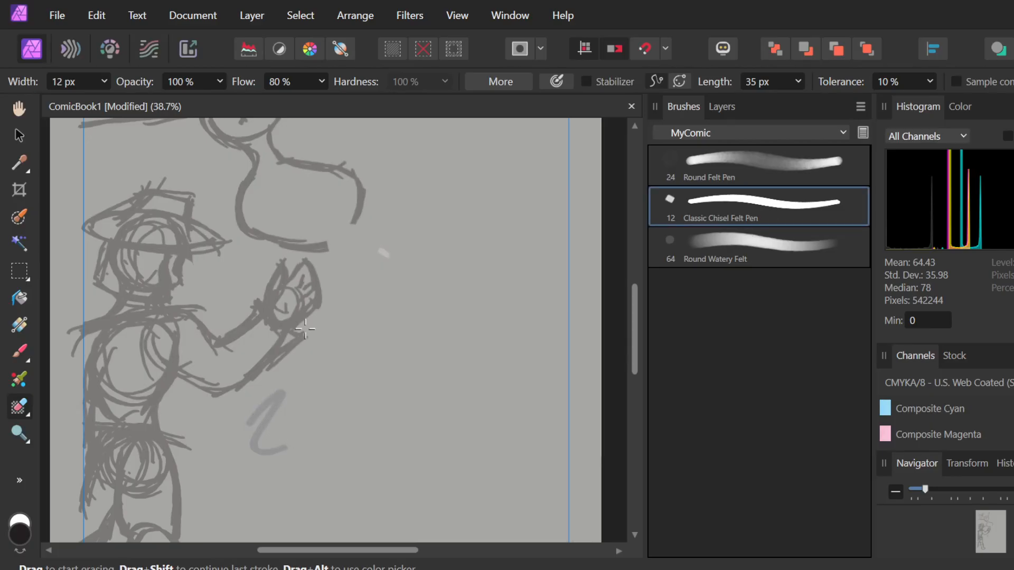
click(104, 80)
drag(108, 100, 115, 113)
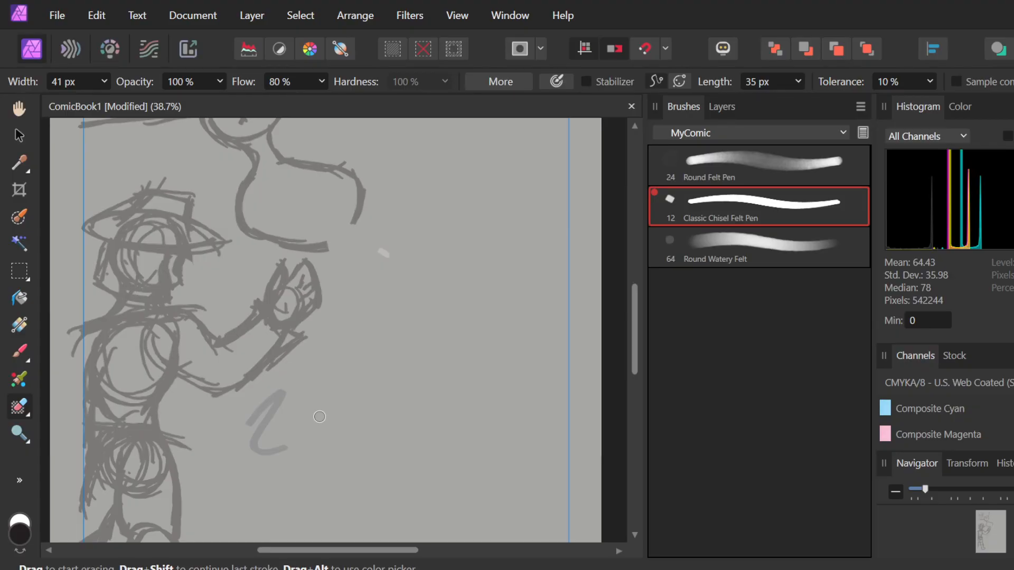
- Undo the recent edits back past the test strokes and the speech-bubble erasing, restoring the visible Book1Page5 scan
key(ctrl+z)
key(ctrl+z)
key(ctrl+z)
key(ctrl+z)
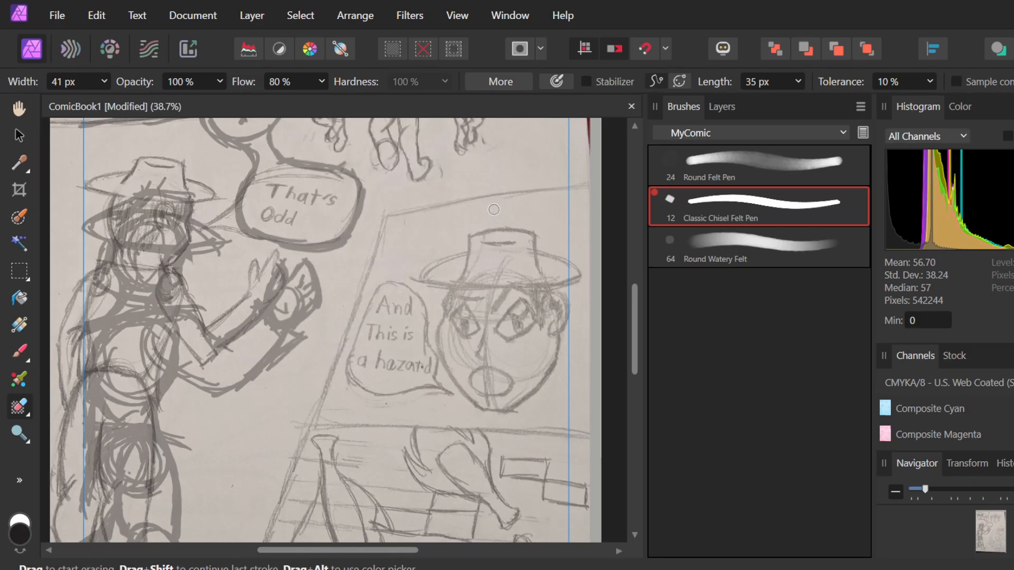
- Test the 37 px Paint Brush with strokes along the hatted-face panel's upper border, and undo them
key(b)
mouse_move(411, 244)
mouse_down()
mouse_move(443, 205)
mouse_move(468, 215)
mouse_move(463, 252)
mouse_move(544, 212)
mouse_up()
key(ctrl+z)
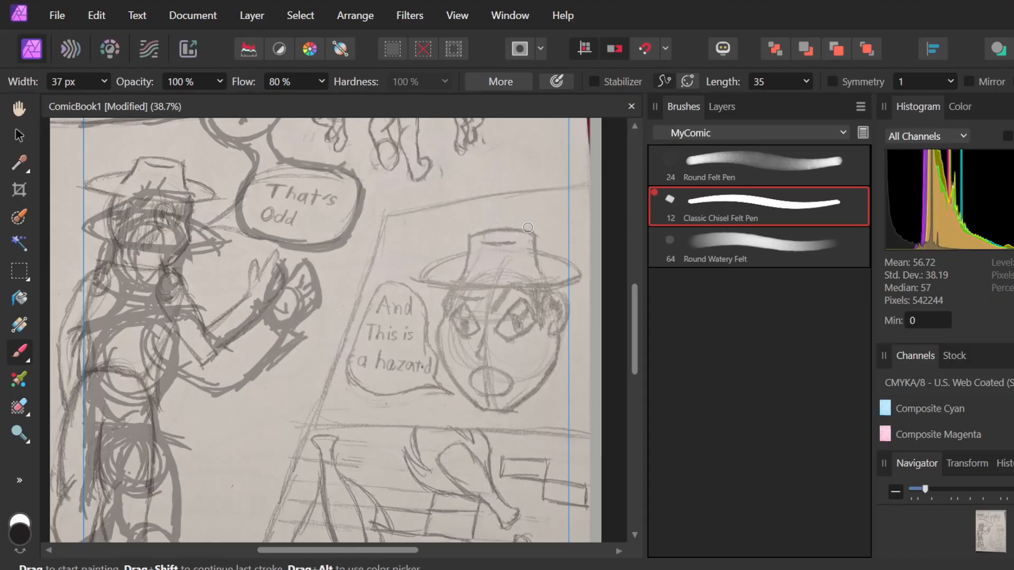
mouse_move(349, 264)
mouse_down()
mouse_move(375, 229)
mouse_move(344, 260)
mouse_move(430, 205)
mouse_up()
key(ctrl+z)
key(ctrl+z)
key(ctrl+z)
key(ctrl+z)
- Set the brush colour to pure black, hex 000000, for the P5sketch layer
click(726, 108)
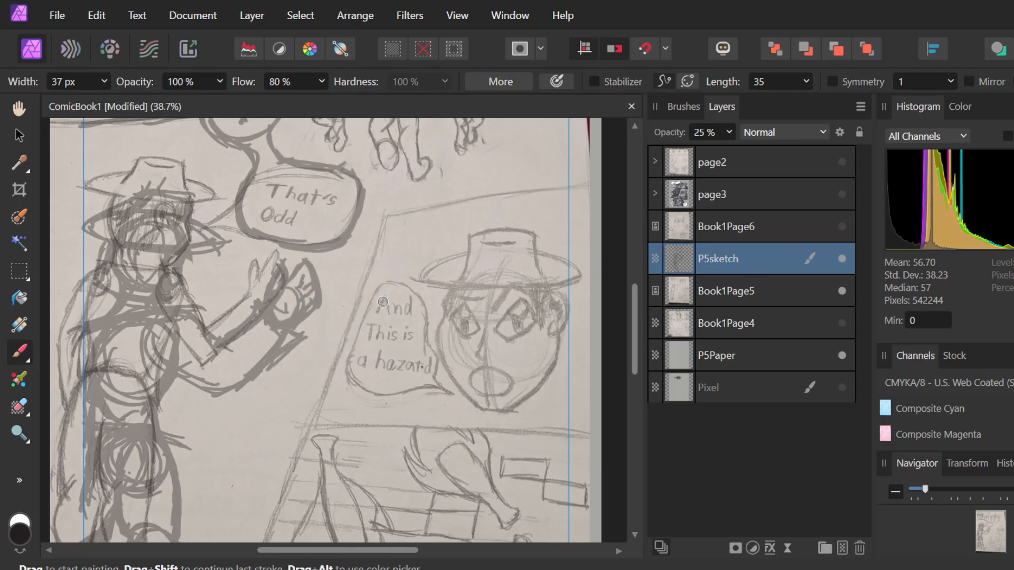
double_click(19, 534)
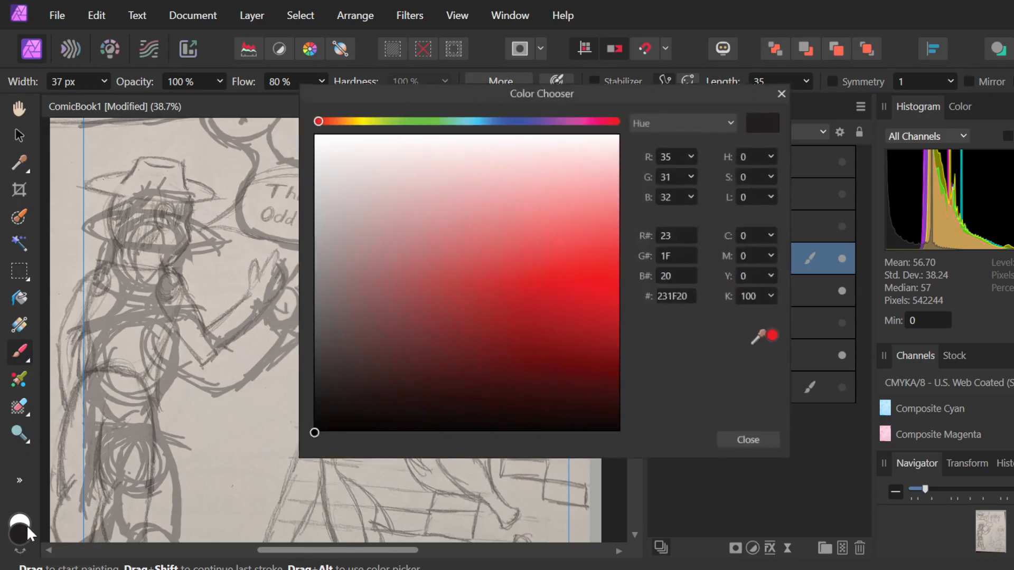
click(306, 436)
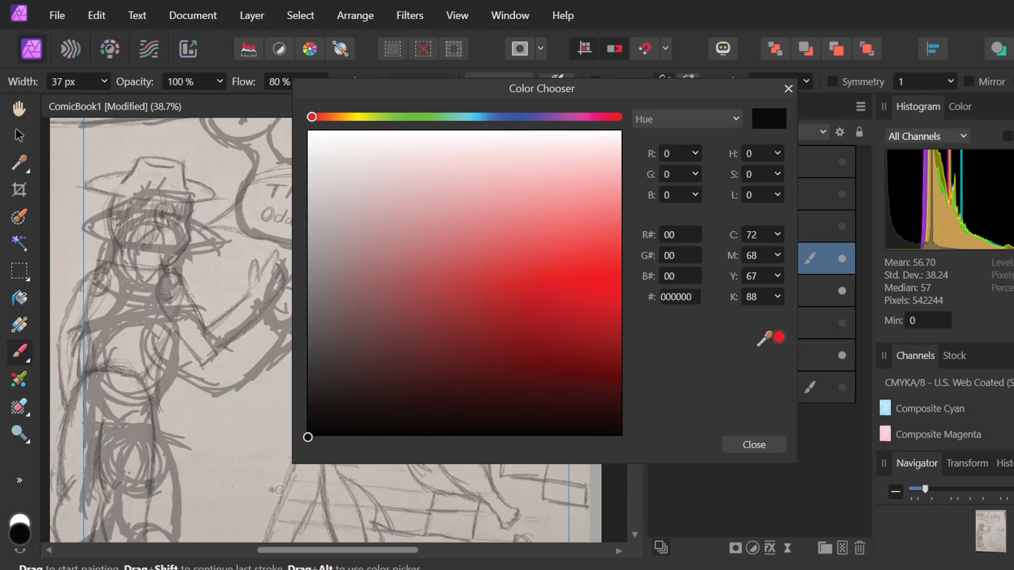
click(754, 444)
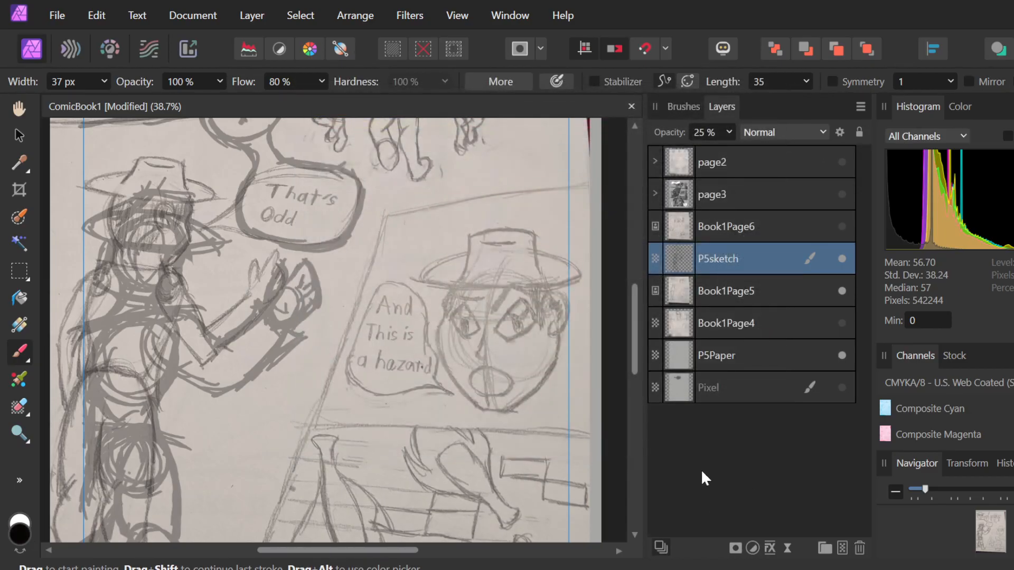
- Set the Paint Brush flow to 100 %, using the Classic Chisel Felt Pen brush
click(673, 106)
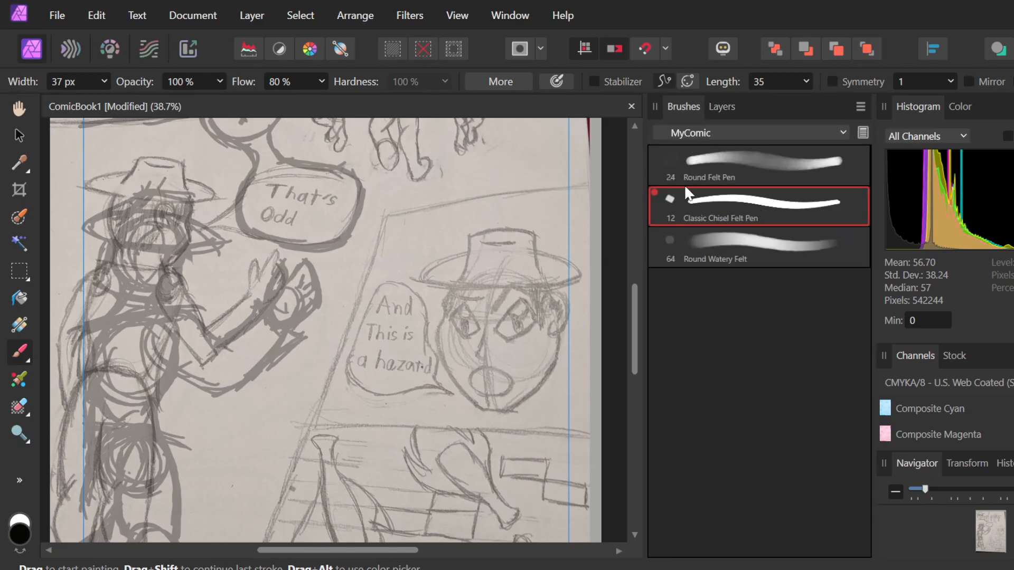
click(322, 80)
drag(323, 100, 388, 98)
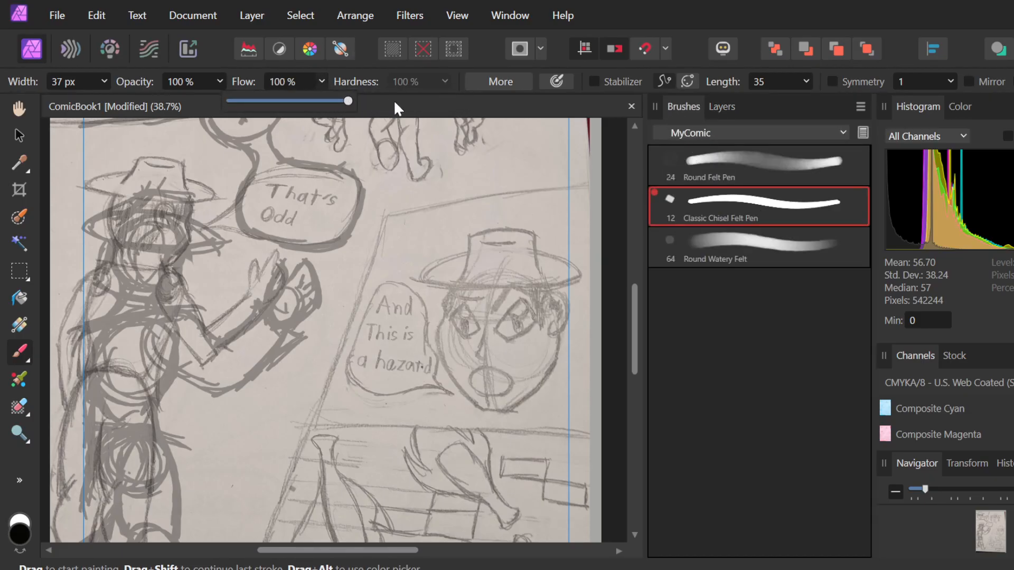
- Test the 100 % flow brush with a freehand squiggle across the hatted-face panel, and undo it
mouse_move(401, 261)
mouse_down()
mouse_move(466, 227)
mouse_move(437, 297)
mouse_move(490, 316)
mouse_move(487, 453)
mouse_up()
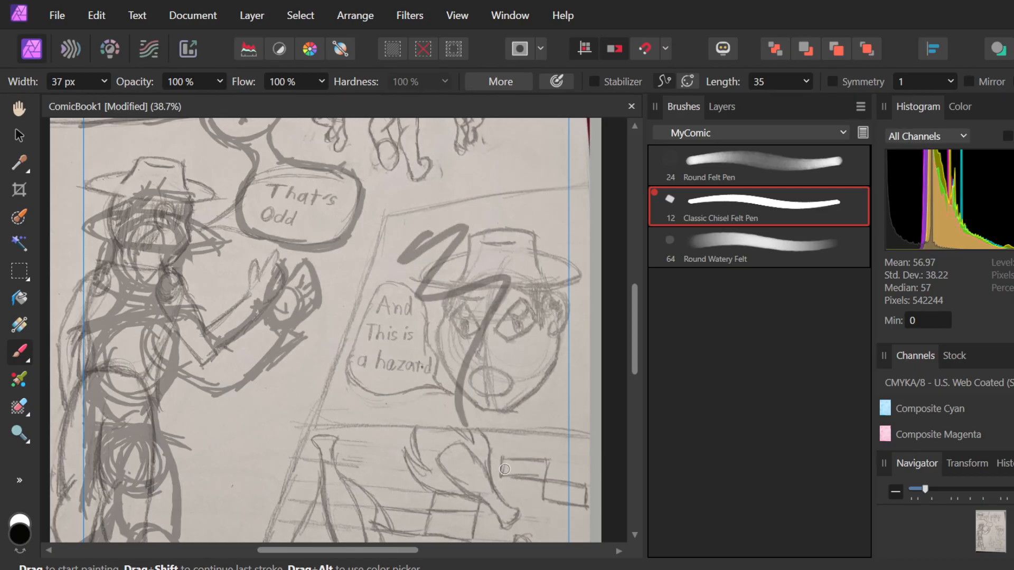
key(ctrl+z)
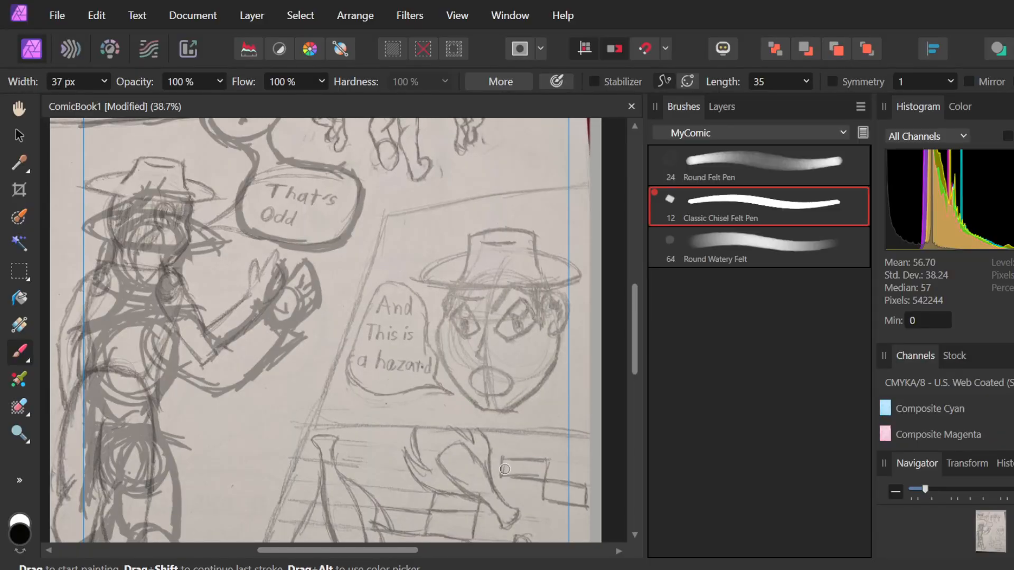
key(ctrl+z)
key(ctrl+y)
- Set the Paint Brush flow to 80 %
click(316, 83)
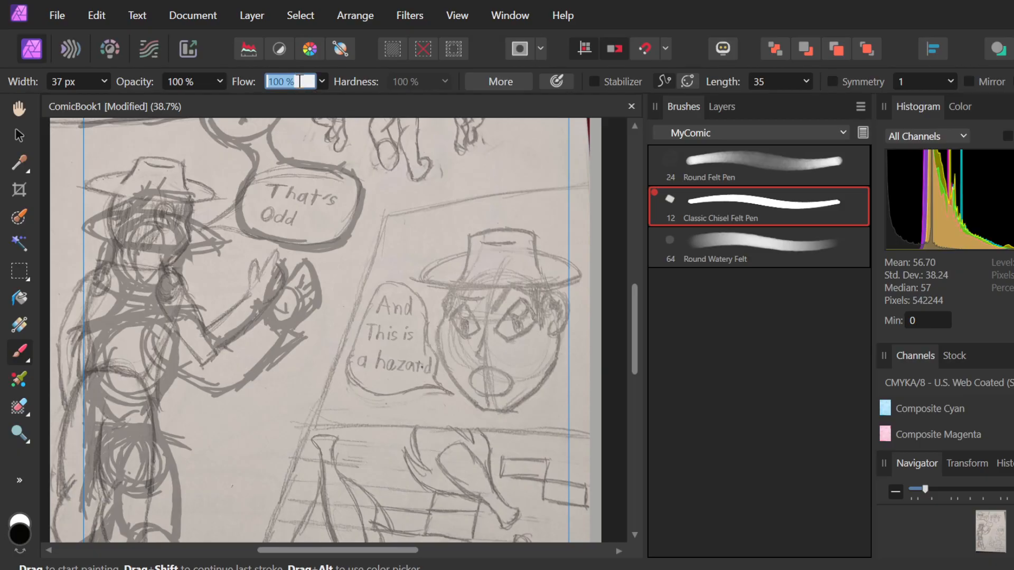
click(297, 83)
text(80%)
- Try thick strokes along the hatted-face panel's slanted upper border, and undo them
mouse_move(368, 244)
mouse_down()
mouse_move(491, 193)
mouse_move(574, 178)
mouse_up()
click(483, 216)
drag(364, 263, 555, 182)
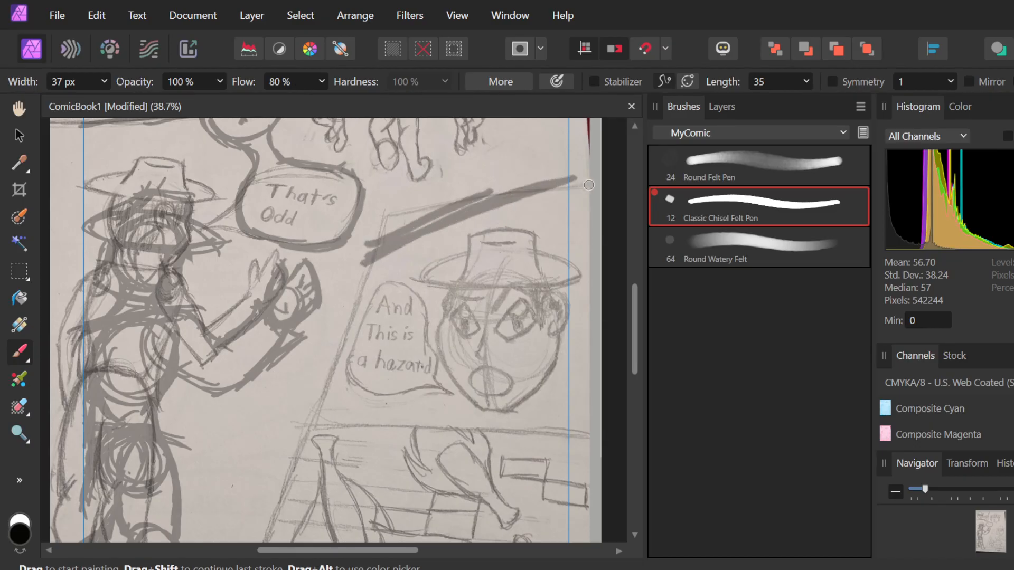
key(ctrl+z)
key(ctrl+z)
key(ctrl+z)
click(586, 218)
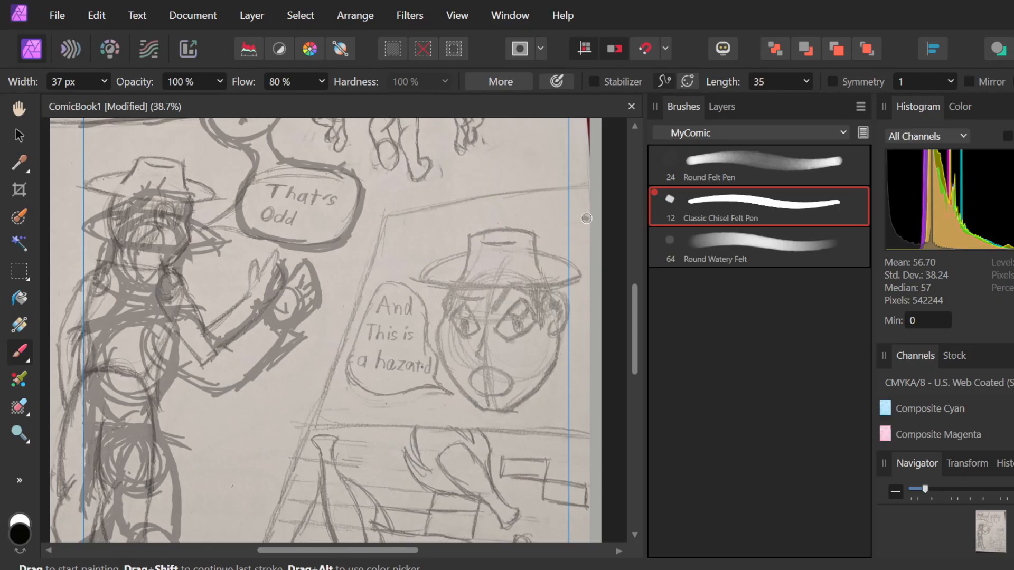
- Draw the curved connector from the "That's Odd" bubble down to the "And This is a hazard" bubble, undoing the surplus strokes
mouse_move(362, 202)
mouse_down()
mouse_move(355, 261)
mouse_move(361, 213)
mouse_move(371, 279)
mouse_move(355, 239)
mouse_move(380, 292)
mouse_move(356, 257)
mouse_move(387, 289)
mouse_move(369, 293)
mouse_move(433, 307)
mouse_up()
mouse_move(369, 293)
mouse_down()
mouse_move(409, 285)
mouse_move(381, 293)
mouse_move(454, 301)
mouse_move(434, 297)
mouse_up()
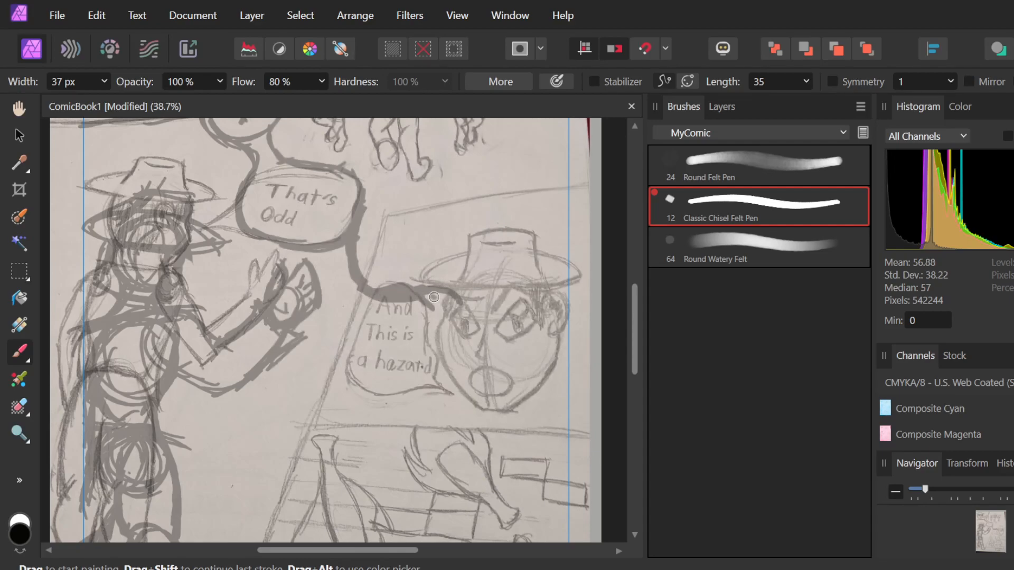
key(ctrl+z)
key(ctrl+z)
key(ctrl+z)
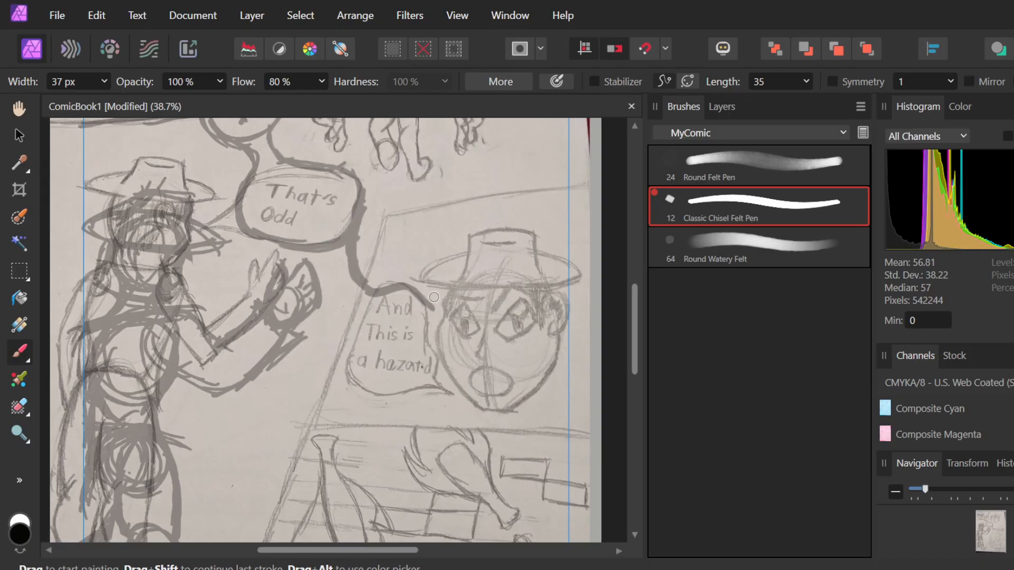
key(ctrl+z)
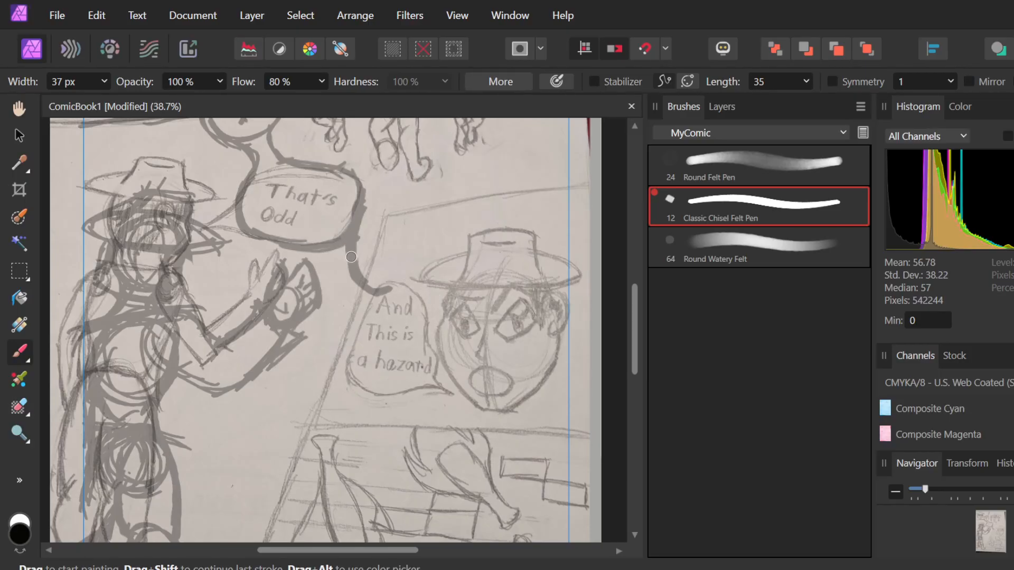
drag(362, 273, 392, 292)
- Draw a straight diagonal panel border from beside the standing figure's legs up across the hatted face to the page's right edge
drag(254, 437, 538, 273)
drag(255, 439, 598, 234)
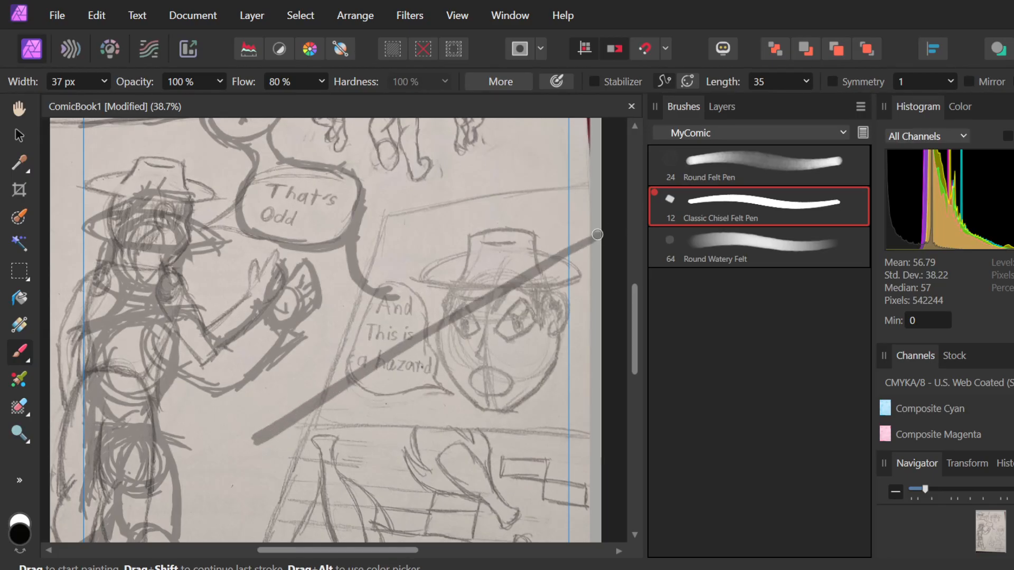
scroll(446, 404, down, 3)
scroll(446, 405, up, 5)
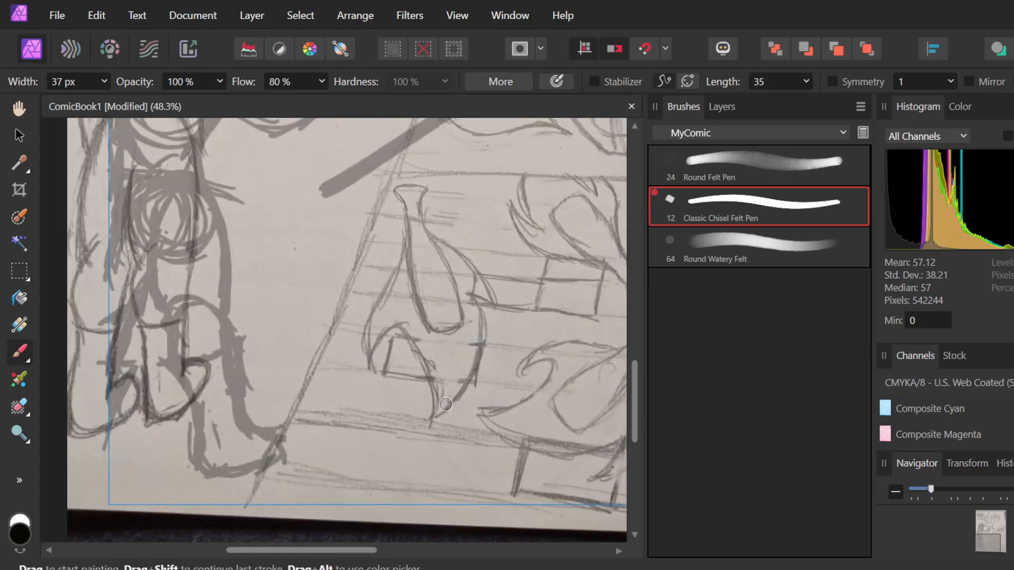
- Try a straight border from the diagonal's lower end down to the page's bottom edge, and undo it
drag(323, 190, 361, 330)
shift+click(409, 514)
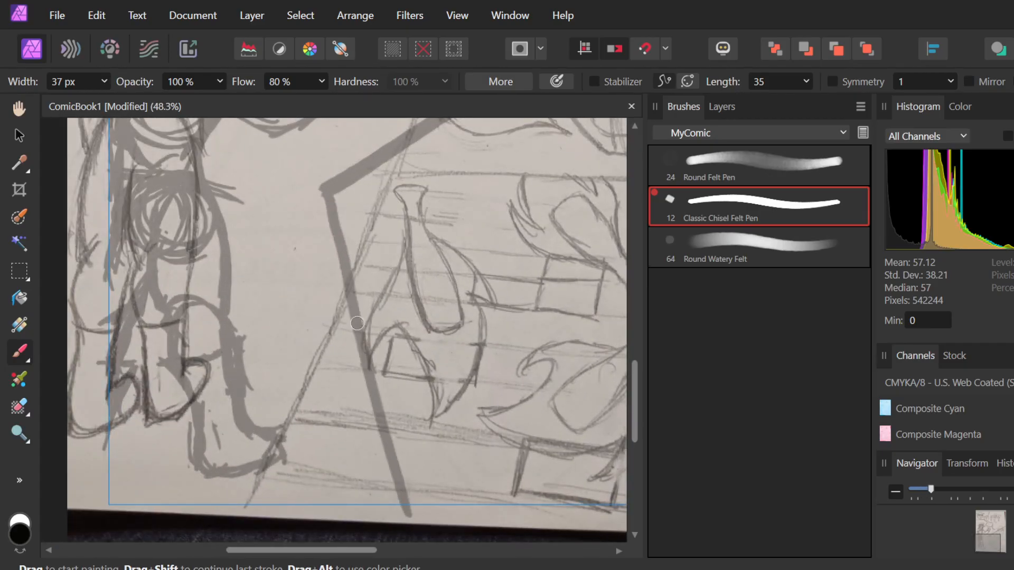
drag(341, 258, 363, 393)
key(ctrl+z)
key(ctrl+z)
- Extend the diagonal border's lower corner with a thick slanted border down to the page's bottom edge, and thicken the standing figure's boot outline
mouse_move(366, 165)
mouse_down()
mouse_move(295, 201)
mouse_move(379, 151)
mouse_move(285, 208)
mouse_move(336, 385)
mouse_up()
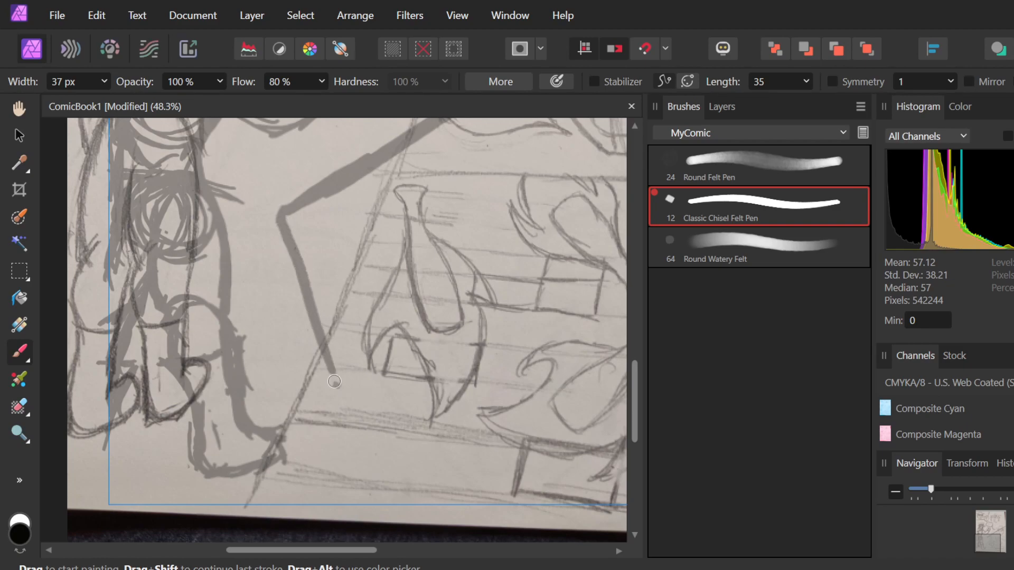
drag(287, 232, 338, 417)
mouse_move(289, 262)
mouse_down()
mouse_move(305, 290)
mouse_move(360, 470)
mouse_up()
drag(318, 338, 366, 513)
drag(321, 383, 381, 518)
drag(348, 435, 382, 529)
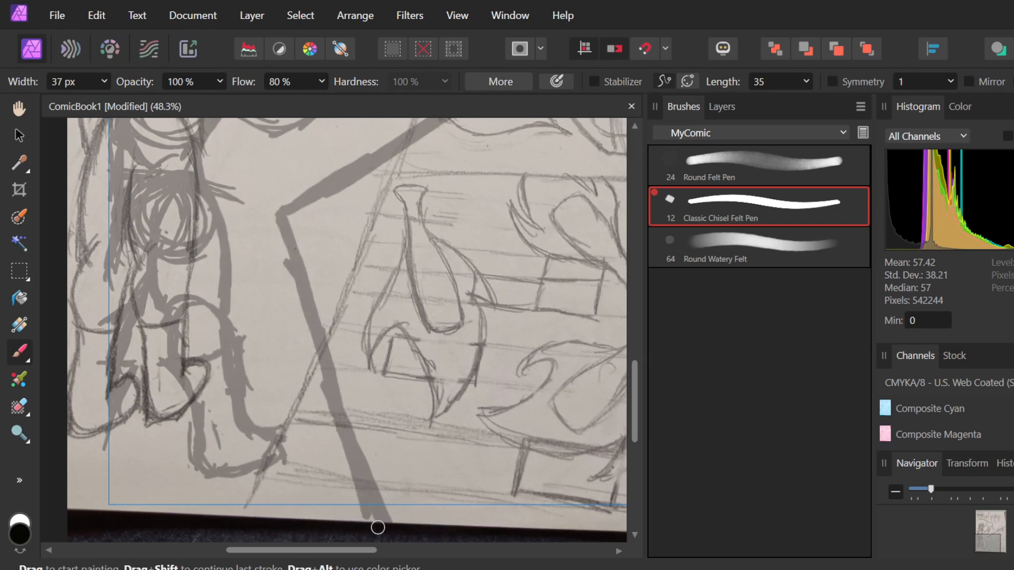
mouse_move(239, 363)
mouse_down()
mouse_move(240, 399)
mouse_move(257, 438)
mouse_move(295, 440)
mouse_move(281, 431)
mouse_move(284, 449)
mouse_move(290, 433)
mouse_move(284, 454)
mouse_move(260, 469)
mouse_move(224, 468)
mouse_move(286, 449)
mouse_move(208, 474)
mouse_move(202, 405)
mouse_move(205, 461)
mouse_move(256, 445)
mouse_up()
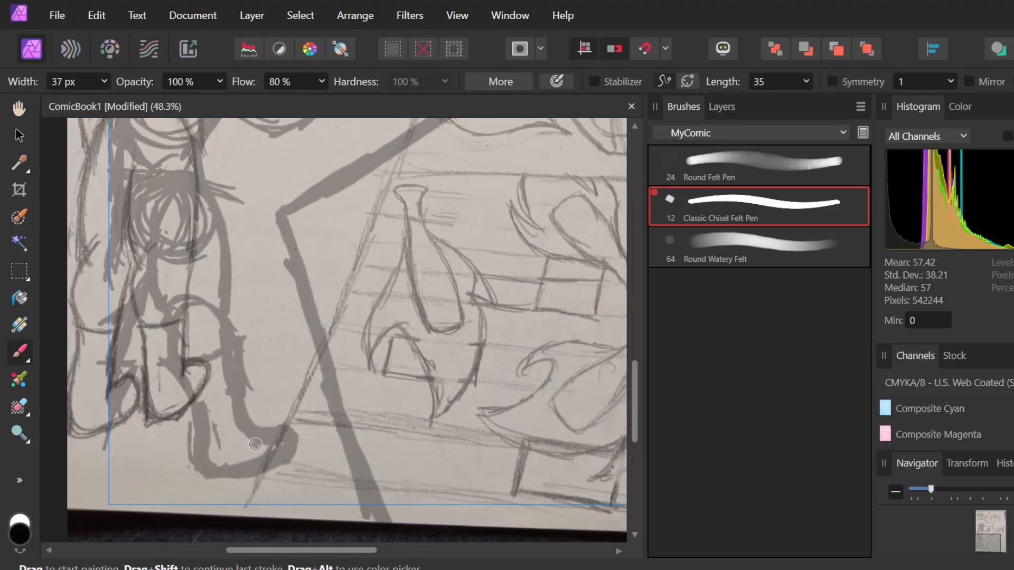
- Draw a thick rounded speech-bubble outline around "And This is a hazard", with a second connecting line beside the raised hand
scroll(259, 259, down, 3)
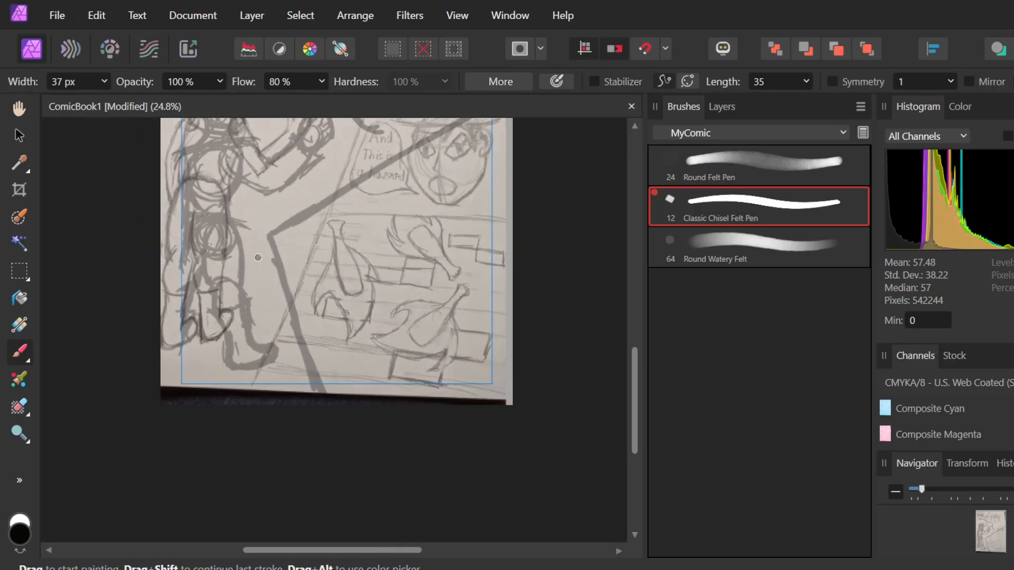
scroll(443, 315, up, 5)
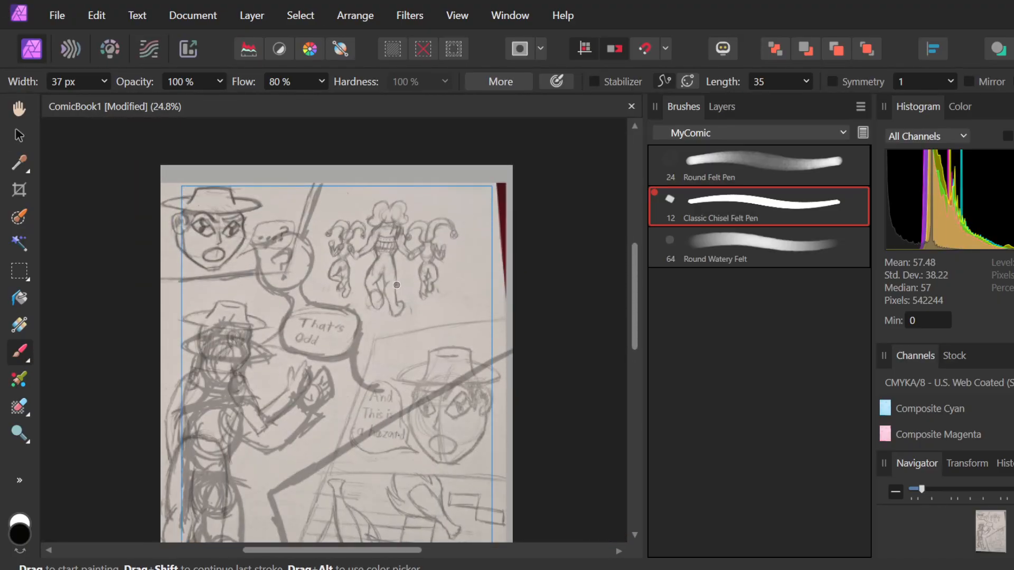
scroll(431, 380, up, 3)
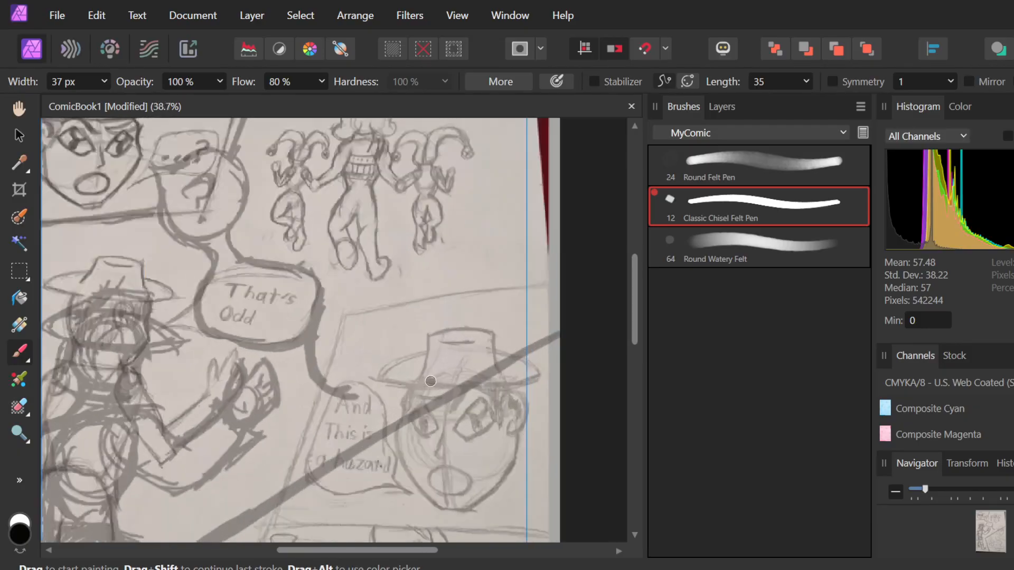
scroll(431, 381, up, 2)
scroll(429, 369, down, 4)
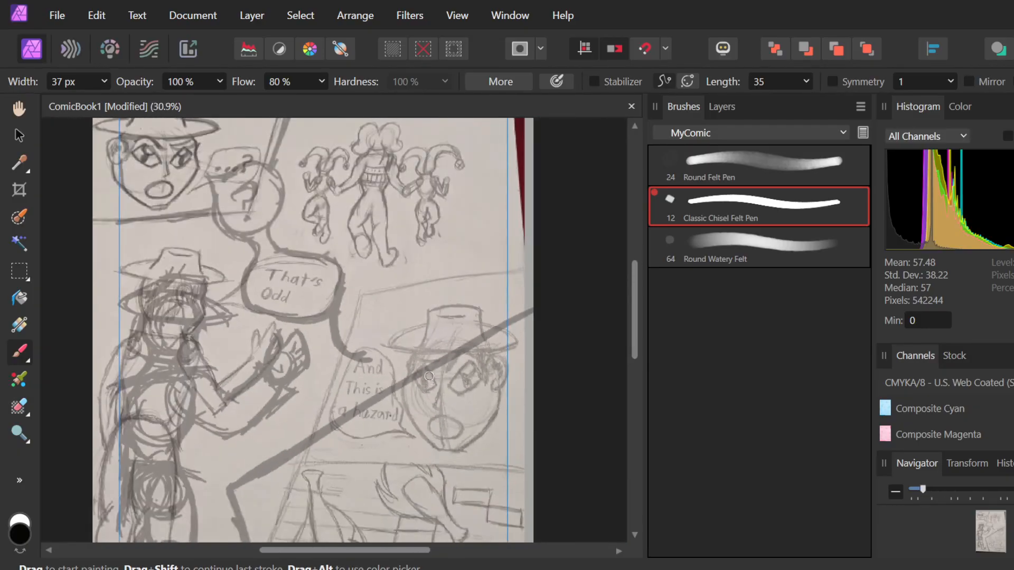
scroll(428, 360, down, 2)
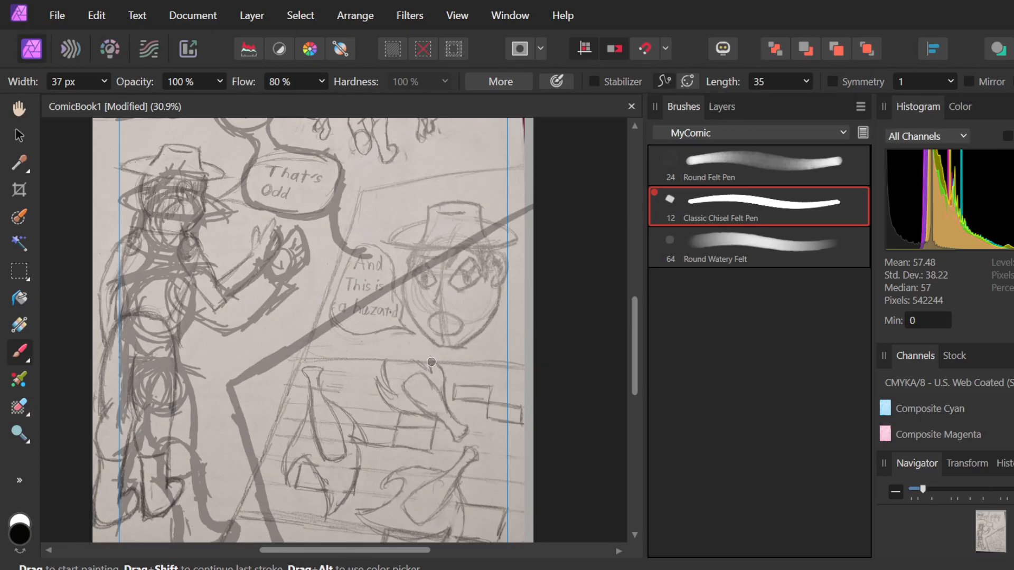
mouse_move(356, 249)
mouse_down()
mouse_move(420, 234)
mouse_move(361, 252)
mouse_move(412, 239)
mouse_move(420, 317)
mouse_move(407, 239)
mouse_move(399, 253)
mouse_move(354, 248)
mouse_move(422, 249)
mouse_move(415, 284)
mouse_move(386, 240)
mouse_move(427, 278)
mouse_move(410, 302)
mouse_move(423, 264)
mouse_move(398, 320)
mouse_move(423, 283)
mouse_move(423, 308)
mouse_move(394, 339)
mouse_move(336, 346)
mouse_move(379, 343)
mouse_move(332, 316)
mouse_up()
mouse_move(309, 225)
mouse_down()
mouse_move(314, 262)
mouse_move(311, 219)
mouse_move(326, 268)
mouse_move(307, 225)
mouse_move(322, 320)
mouse_move(324, 264)
mouse_move(324, 326)
mouse_move(337, 297)
mouse_move(329, 328)
mouse_move(369, 341)
mouse_move(335, 344)
mouse_move(408, 330)
mouse_move(343, 351)
mouse_move(428, 324)
mouse_move(366, 346)
mouse_move(425, 304)
mouse_move(418, 267)
mouse_move(429, 294)
mouse_move(332, 344)
mouse_up()
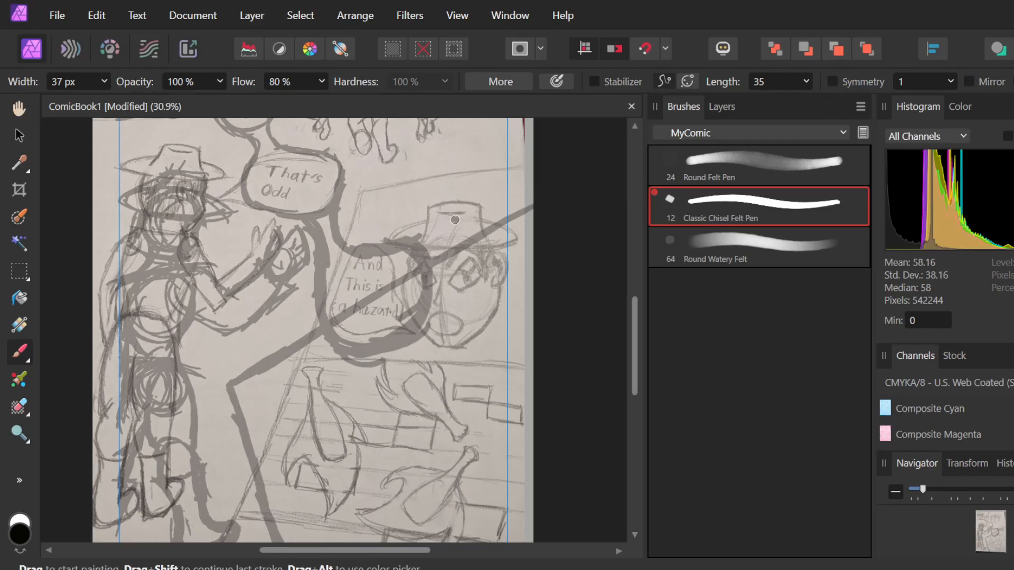
- Select the Book1Page5 scan and move it slightly right and up on the page
scroll(491, 420, down, 3)
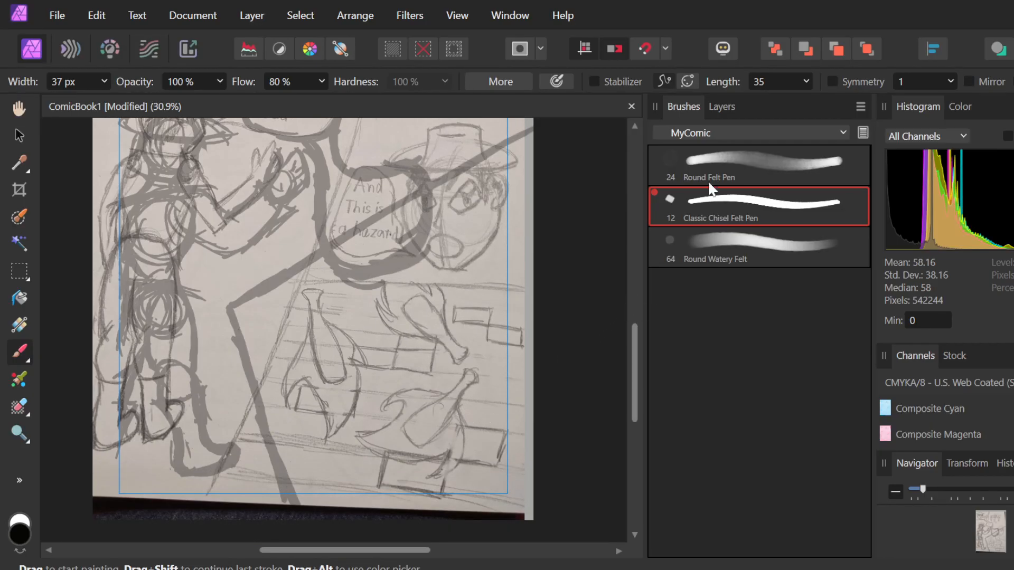
click(716, 110)
click(782, 309)
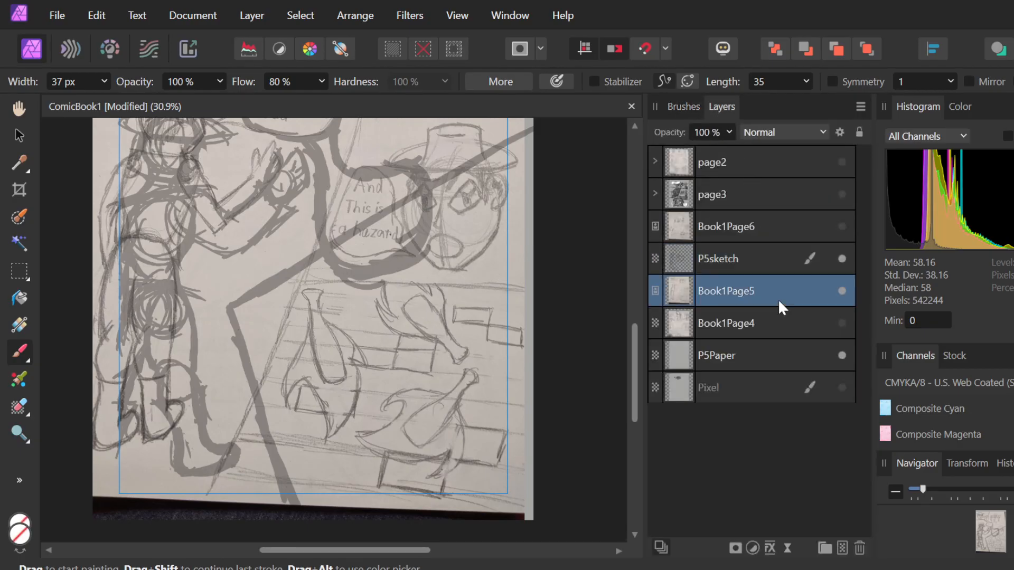
key(v)
mouse_move(456, 375)
mouse_down()
mouse_move(492, 375)
mouse_move(470, 370)
mouse_up()
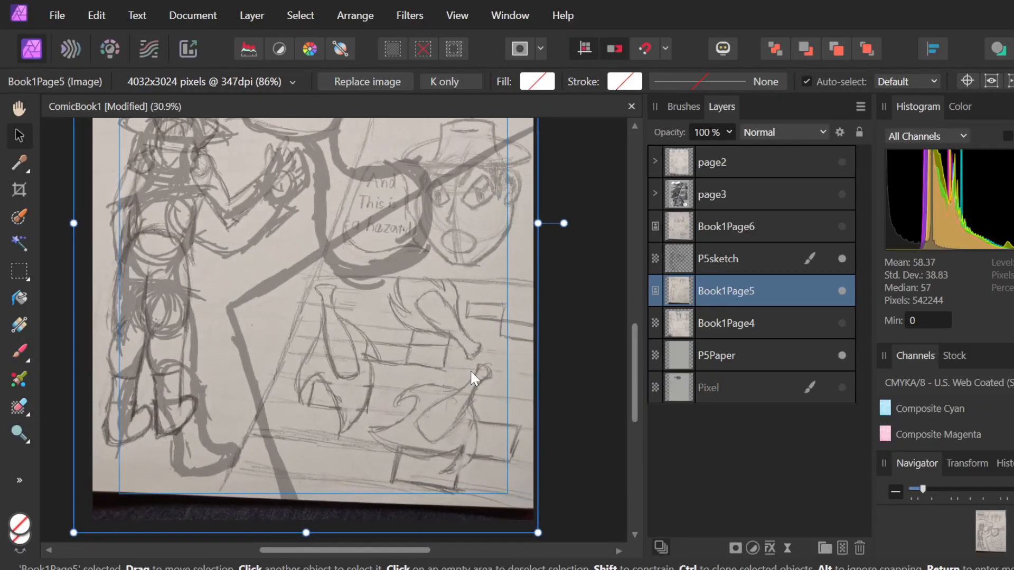
- Enlarge the Book1Page5 scan beyond the page edges and reposition it under the sketch
scroll(473, 369, up, 3)
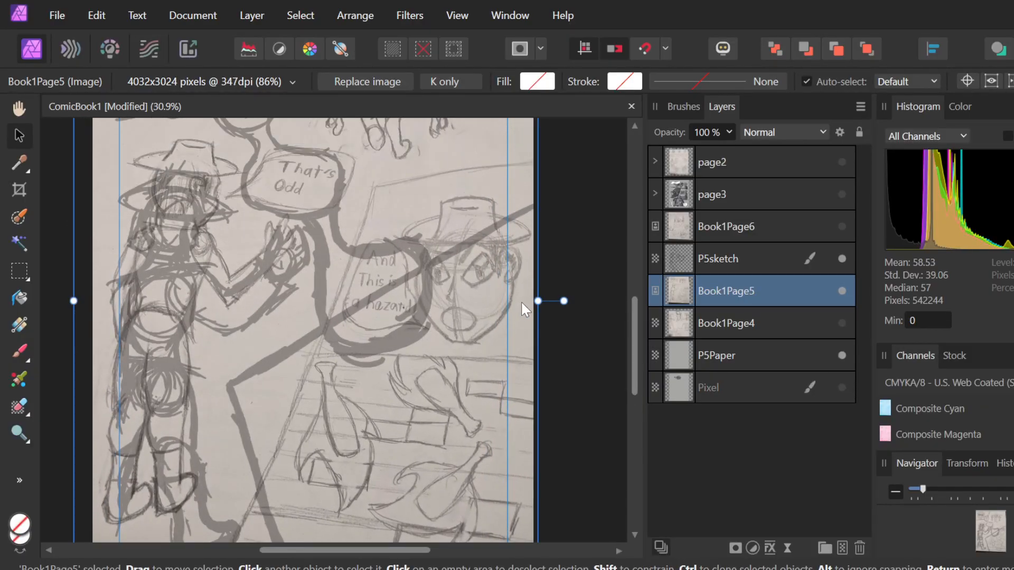
drag(537, 301, 486, 301)
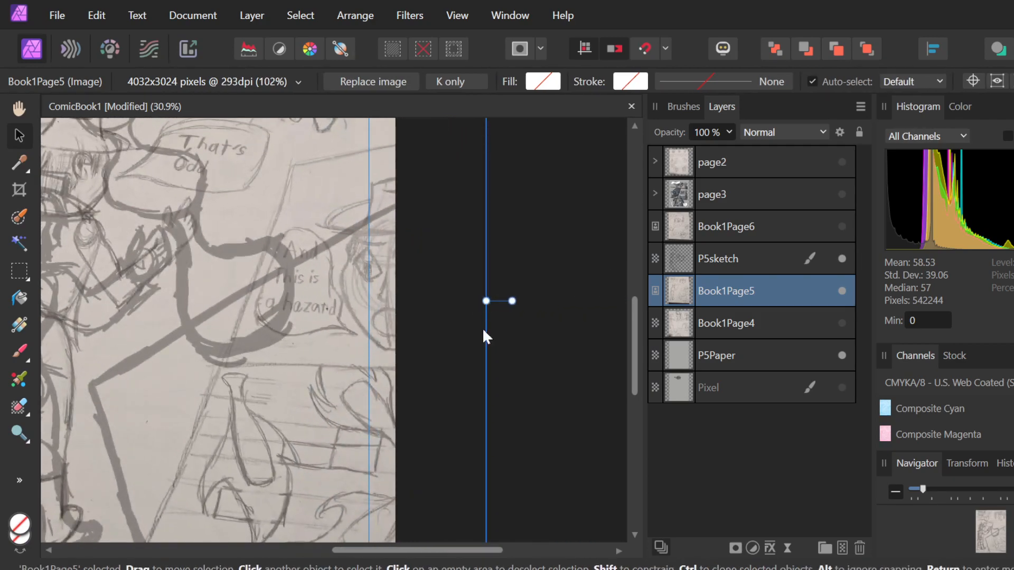
scroll(497, 343, down, 3)
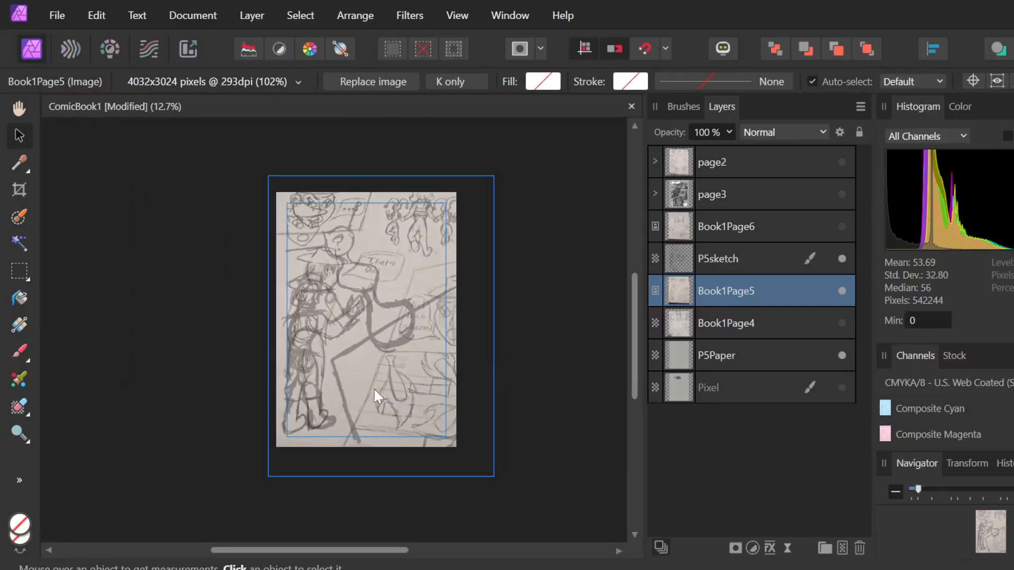
scroll(376, 396, up, 3)
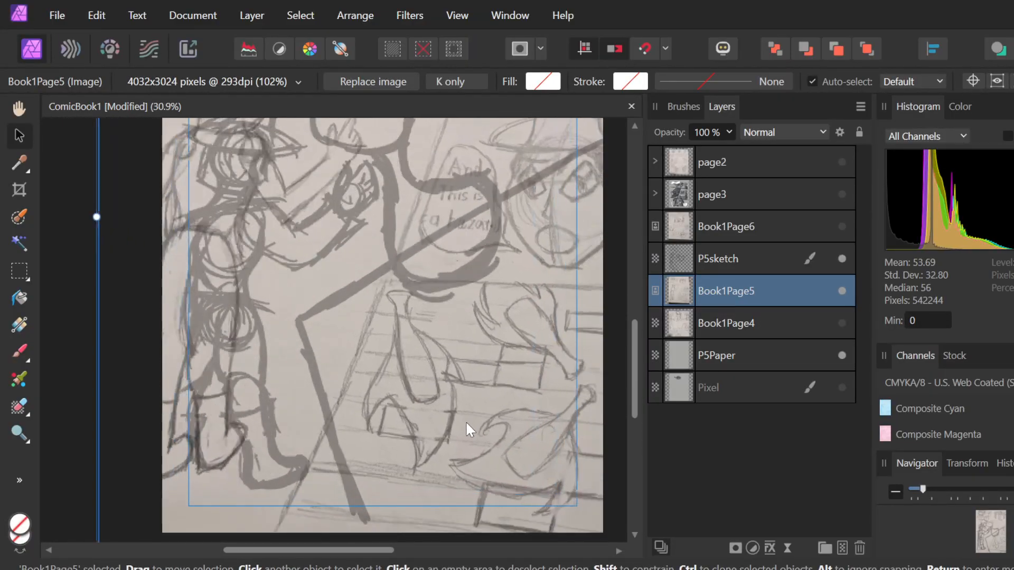
drag(445, 401, 460, 435)
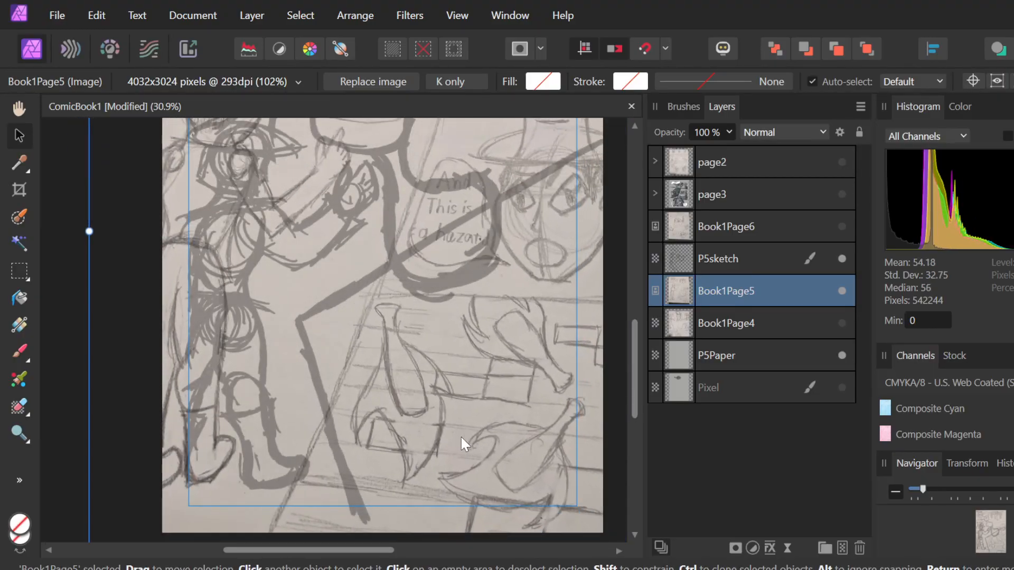
- Undo the moving and enlarging of the Book1Page5 scan
key(ctrl+z)
key(ctrl+z)
key(ctrl+z)
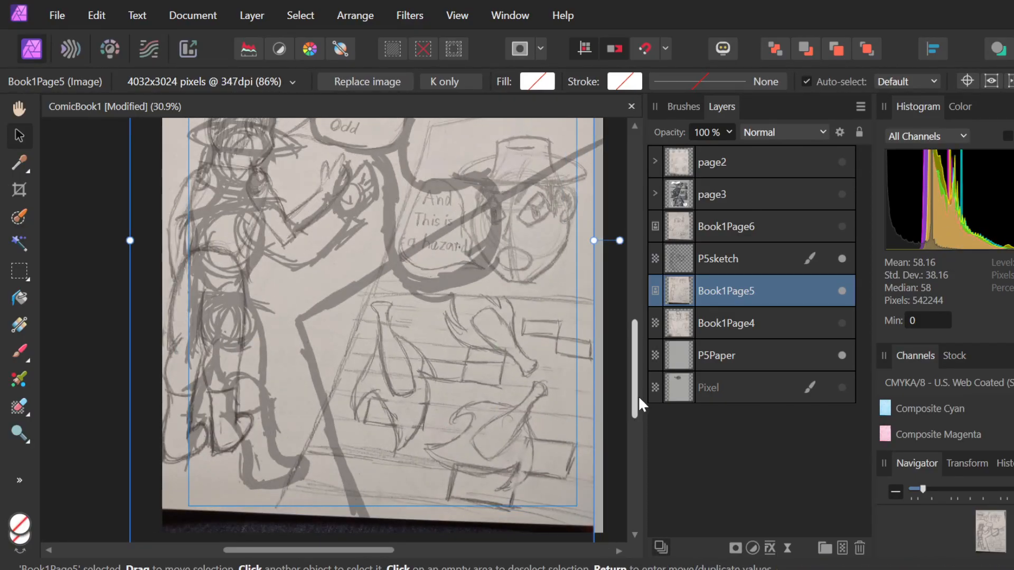
- Undo the P5sketch outline strokes around "And This is a hazard" back to the start of the bubble's upper edge
click(593, 304)
key(ctrl+z)
key(ctrl+z)
key(ctrl+z)
key(ctrl+z)
key(ctrl+z)
key(ctrl+z)
key(ctrl+z)
key(ctrl+z)
key(ctrl+z)
key(ctrl+z)
key(ctrl+z)
key(ctrl+z)
key(ctrl+z)
key(ctrl+z)
key(ctrl+z)
key(ctrl+z)
key(ctrl+z)
key(ctrl+z)
key(ctrl+z)
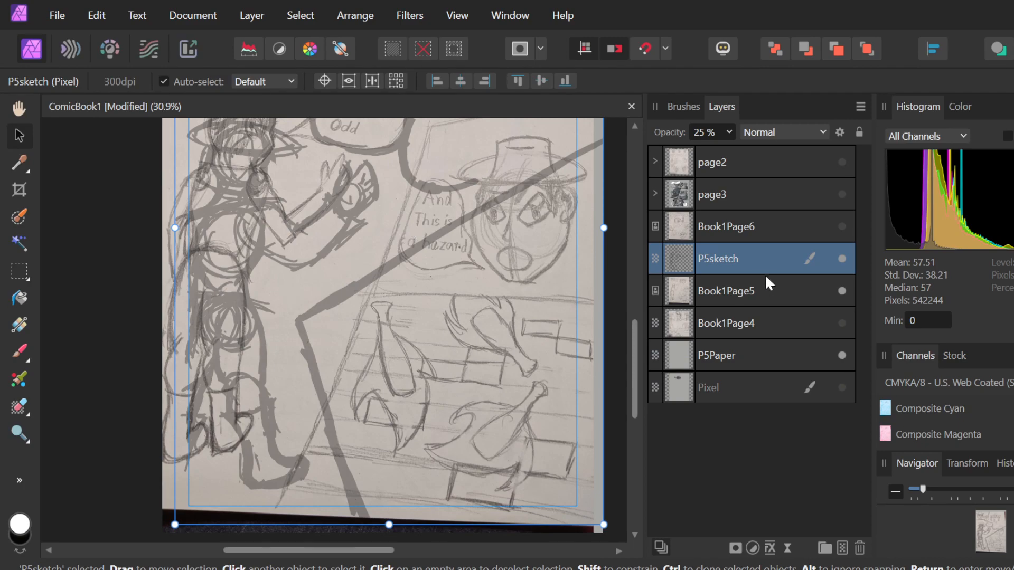
- With the Paint Brush on P5sketch, draw the hazard bubble's upper line along the hat brim and its curved outer side and lower edge
key(b)
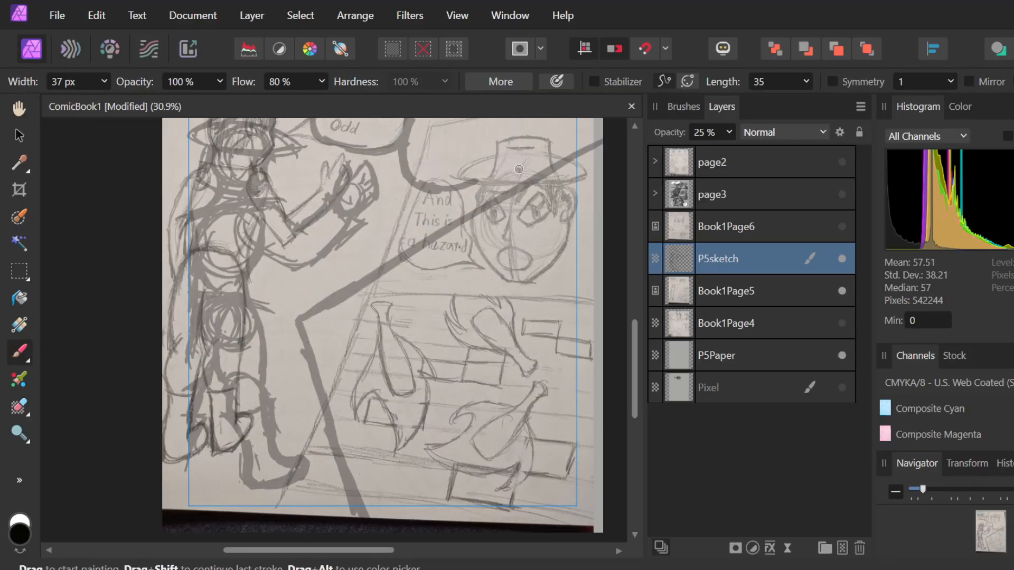
mouse_move(430, 187)
mouse_down()
mouse_move(519, 172)
mouse_move(463, 185)
mouse_move(562, 192)
mouse_move(518, 177)
mouse_move(582, 188)
mouse_up()
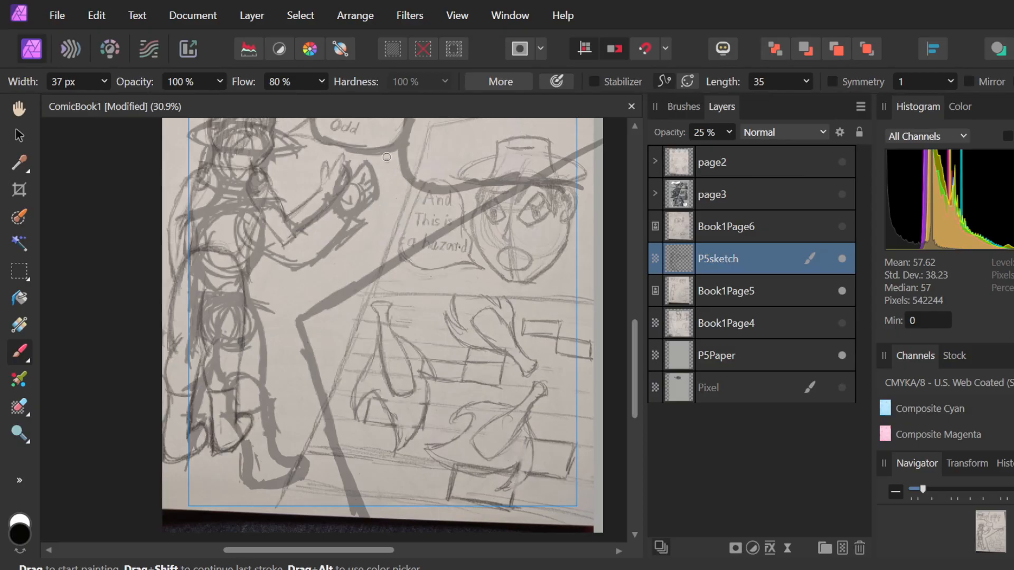
drag(382, 156, 387, 203)
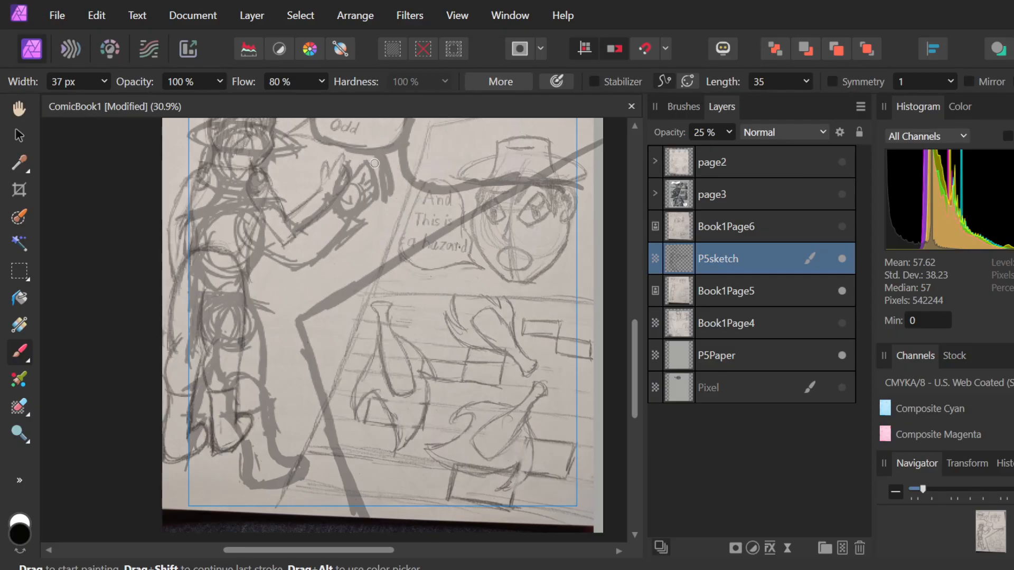
key(ctrl+z)
mouse_move(389, 160)
mouse_down()
mouse_move(380, 257)
mouse_move(458, 287)
mouse_move(420, 268)
mouse_move(409, 284)
mouse_move(533, 282)
mouse_up()
mouse_move(390, 264)
mouse_down()
mouse_move(519, 286)
mouse_move(582, 283)
mouse_move(412, 281)
mouse_move(475, 286)
mouse_move(506, 275)
mouse_move(573, 286)
mouse_up()
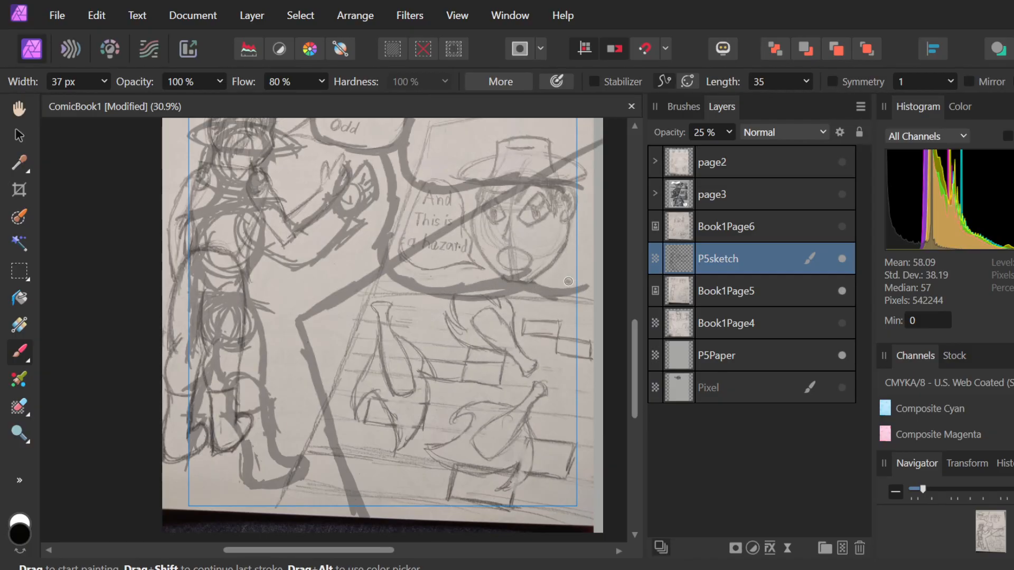
- With the Erase Brush on P5sketch, clean up the hazard bubble's lower edge and erase the old diagonal border crossing the bubble and face
key(e)
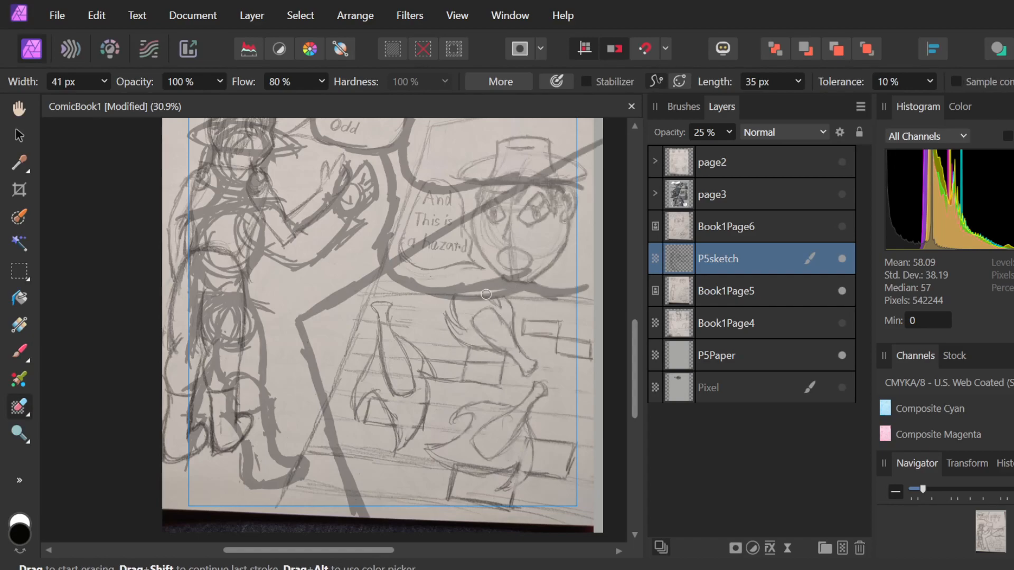
key(e)
key(e)
drag(520, 297, 453, 300)
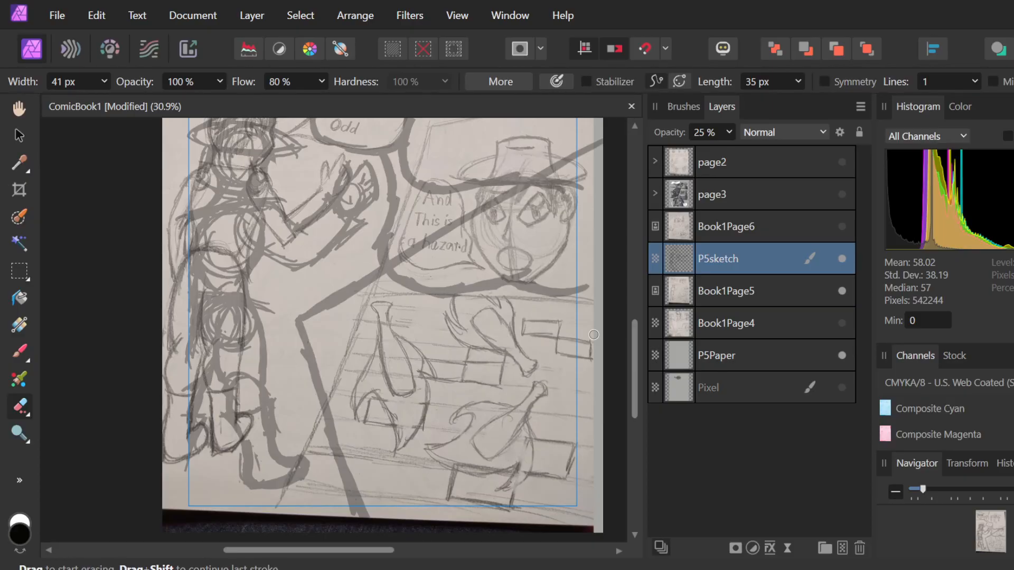
mouse_move(410, 246)
mouse_down()
mouse_move(445, 233)
mouse_move(407, 254)
mouse_move(480, 220)
mouse_move(469, 238)
mouse_move(490, 207)
mouse_move(460, 219)
mouse_move(470, 210)
mouse_move(522, 193)
mouse_up()
drag(512, 193, 513, 185)
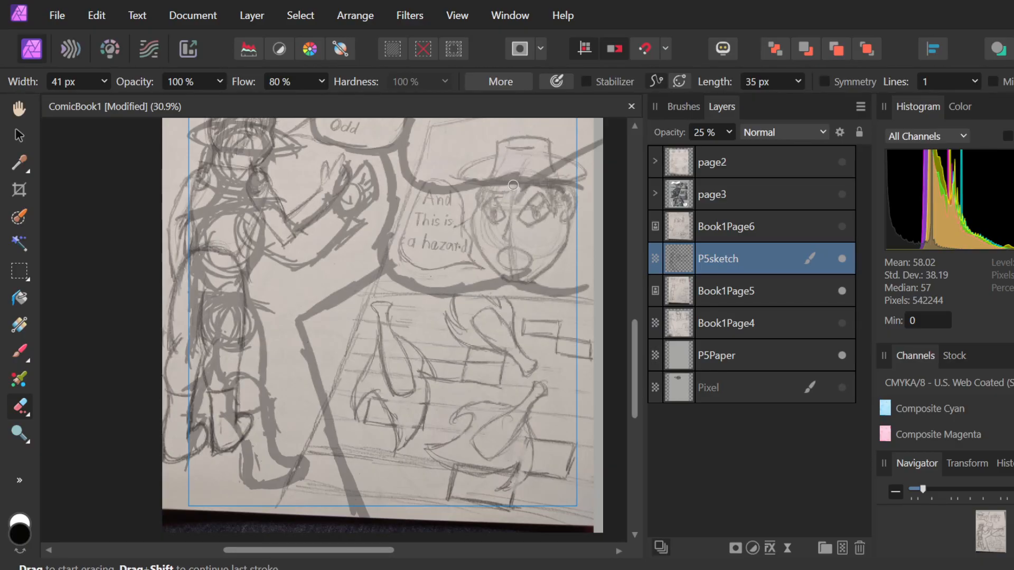
drag(457, 223, 464, 221)
drag(392, 147, 392, 153)
- Erase the remaining diagonal border line on P5sketch between the hat brim and the page's outer edge
scroll(523, 319, up, 2)
scroll(523, 319, down, 4)
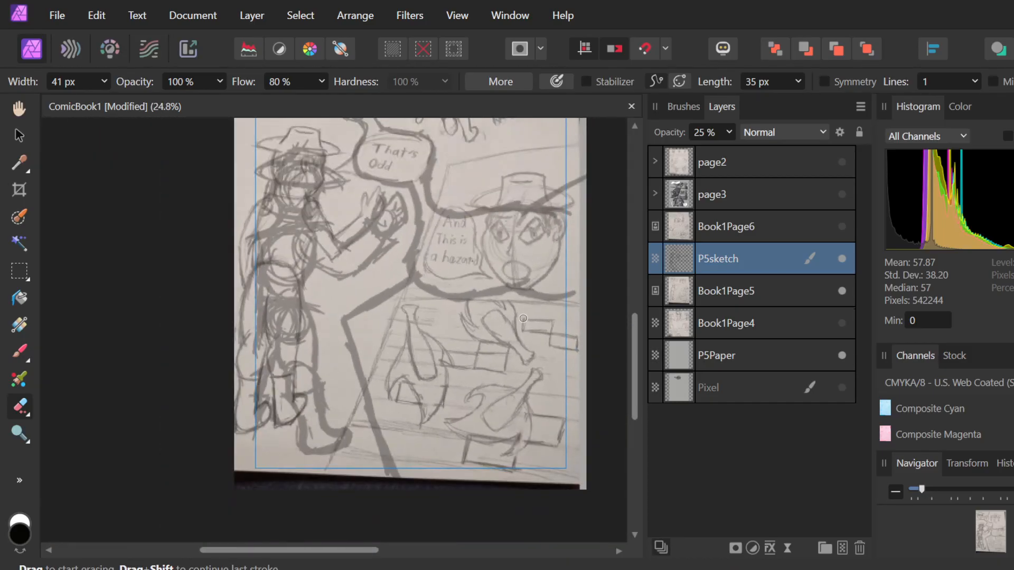
scroll(524, 318, up, 5)
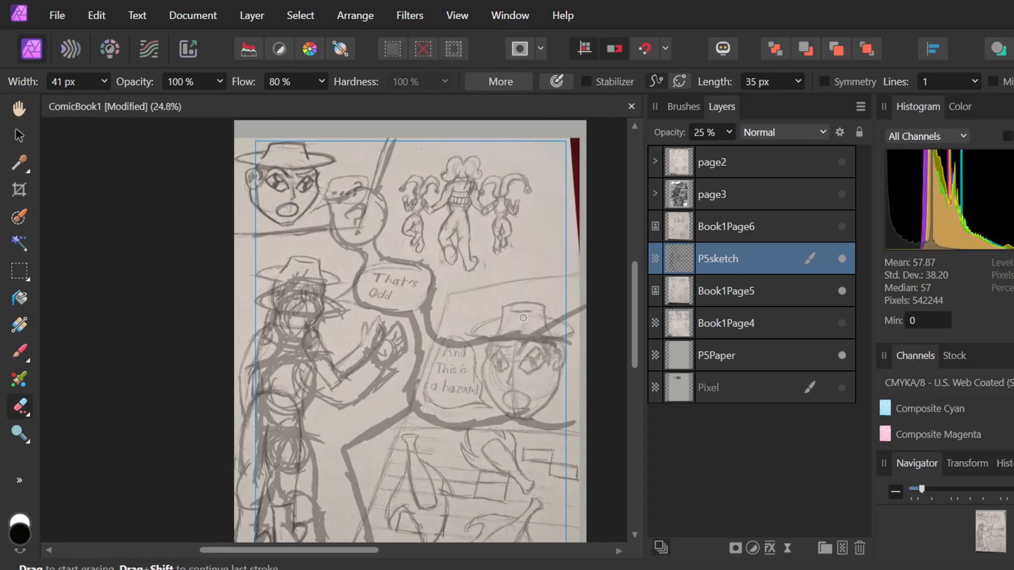
scroll(523, 317, down, 4)
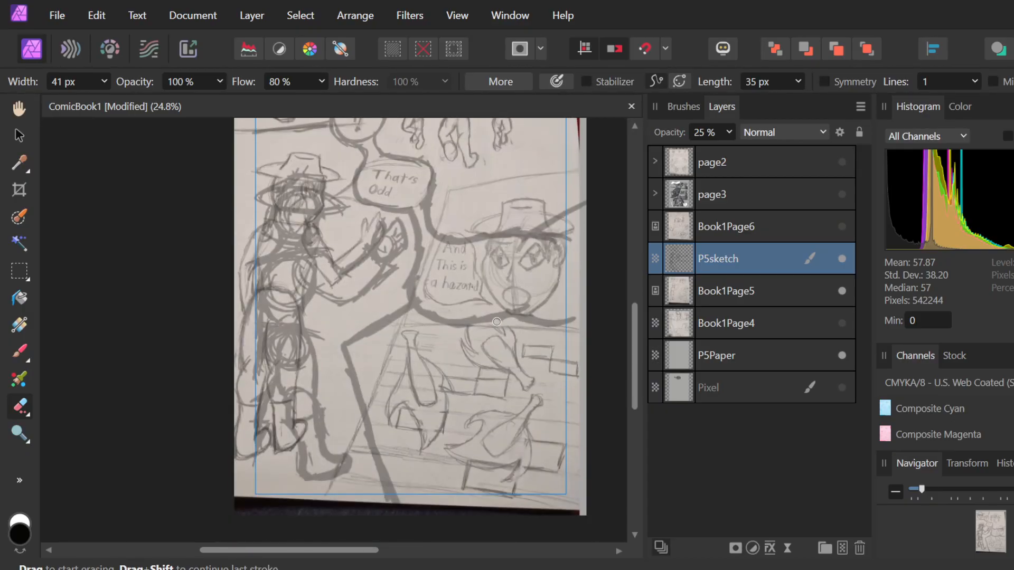
drag(537, 220, 578, 205)
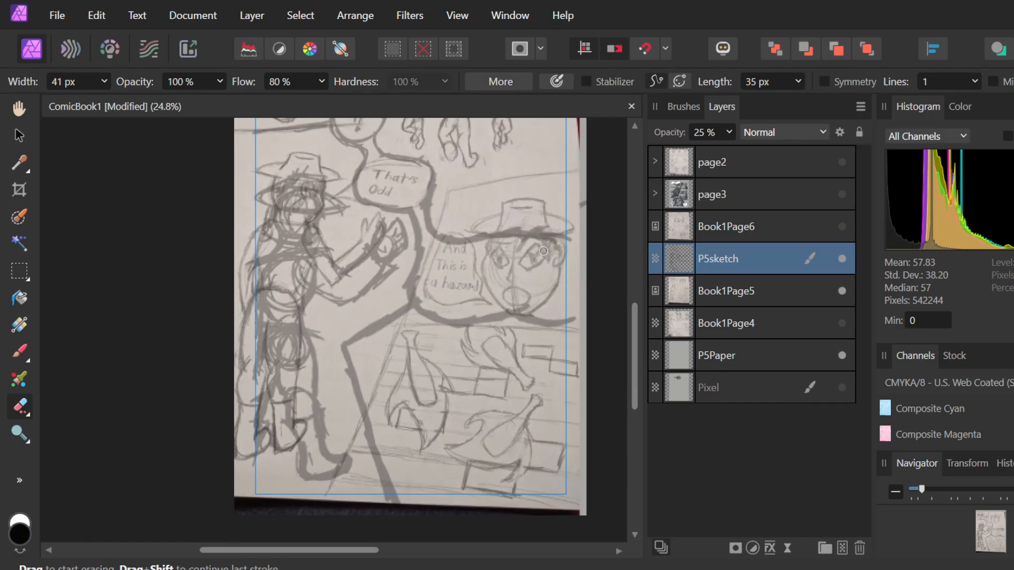
scroll(544, 250, up, 3)
scroll(542, 250, up, 3)
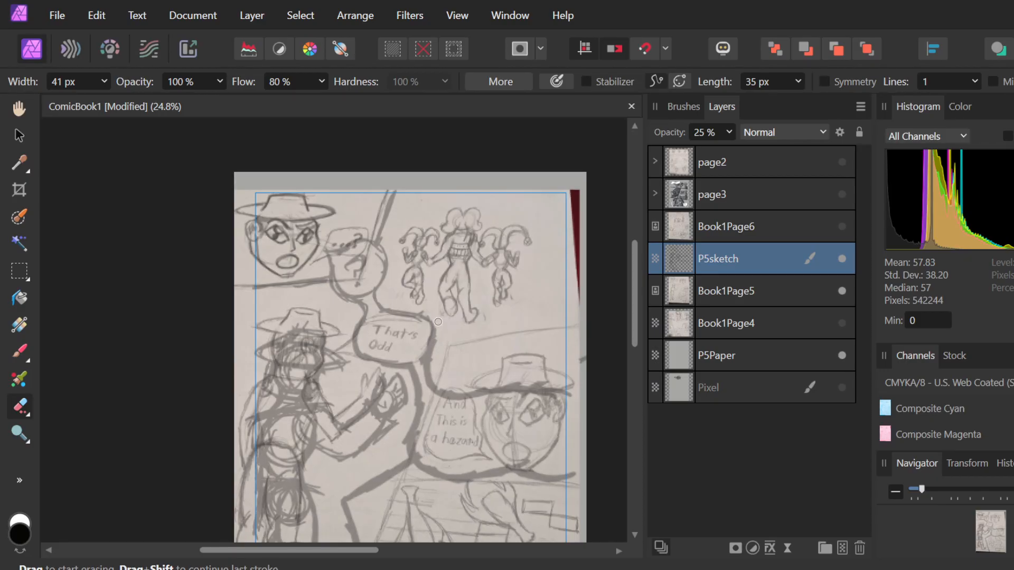
scroll(438, 321, down, 2)
scroll(438, 321, down, 3)
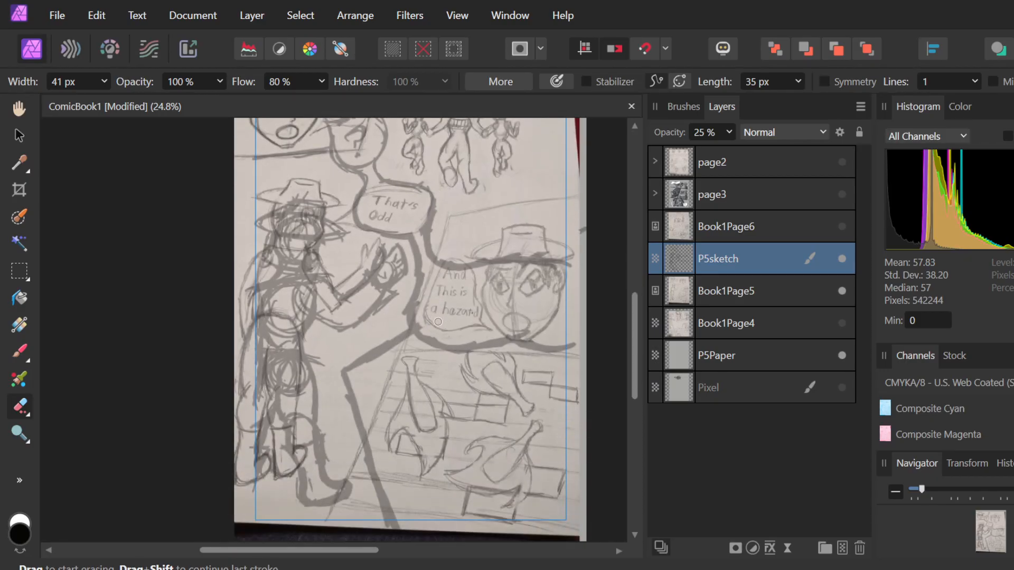
scroll(517, 329, up, 3)
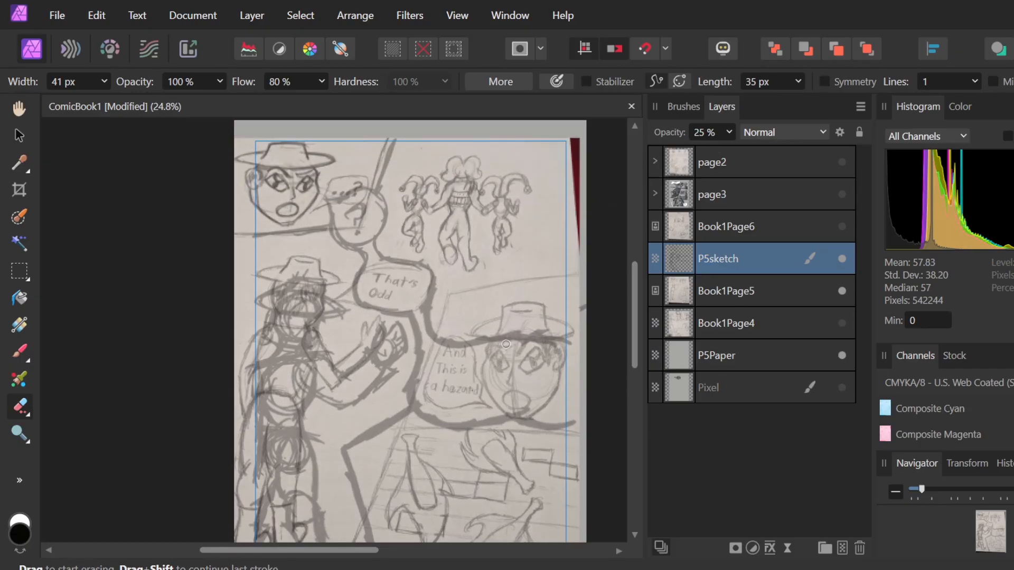
double_click(734, 258)
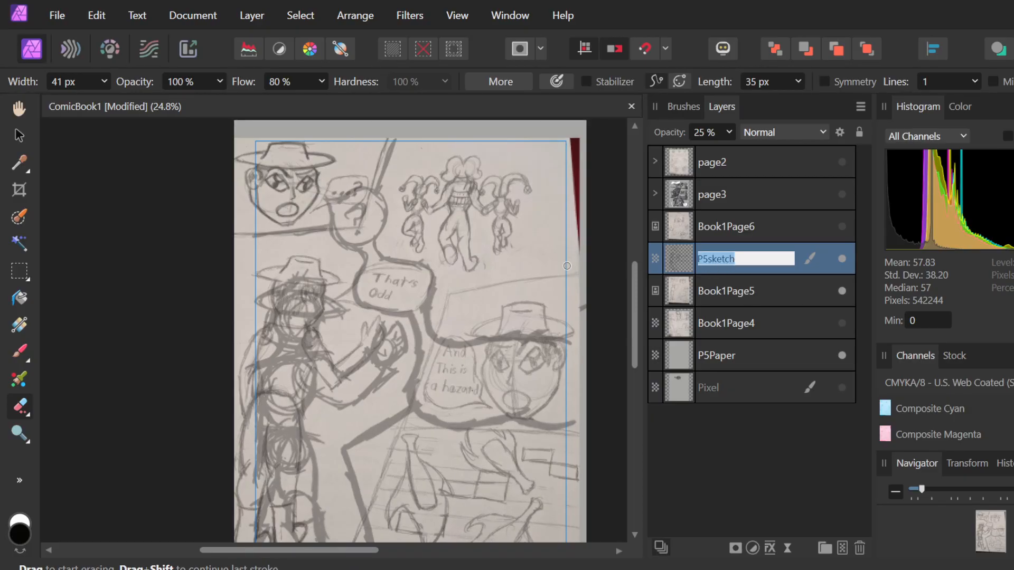
text(V)
key(ctrl+z)
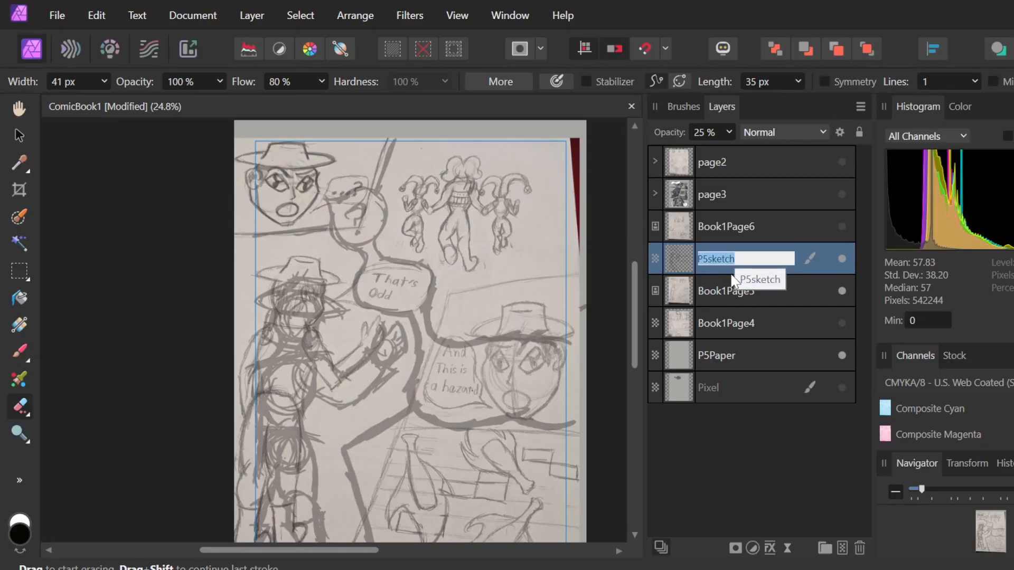
click(481, 253)
- Move the P5sketch layer slightly down the page, and shift the Book1Page5 scan down to line up with it
key(v)
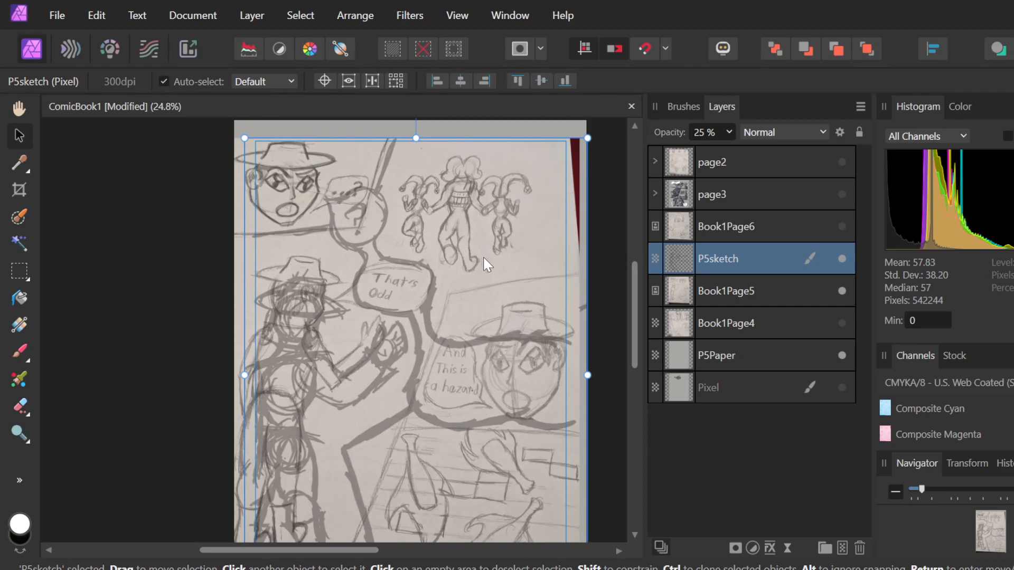
drag(493, 269, 492, 278)
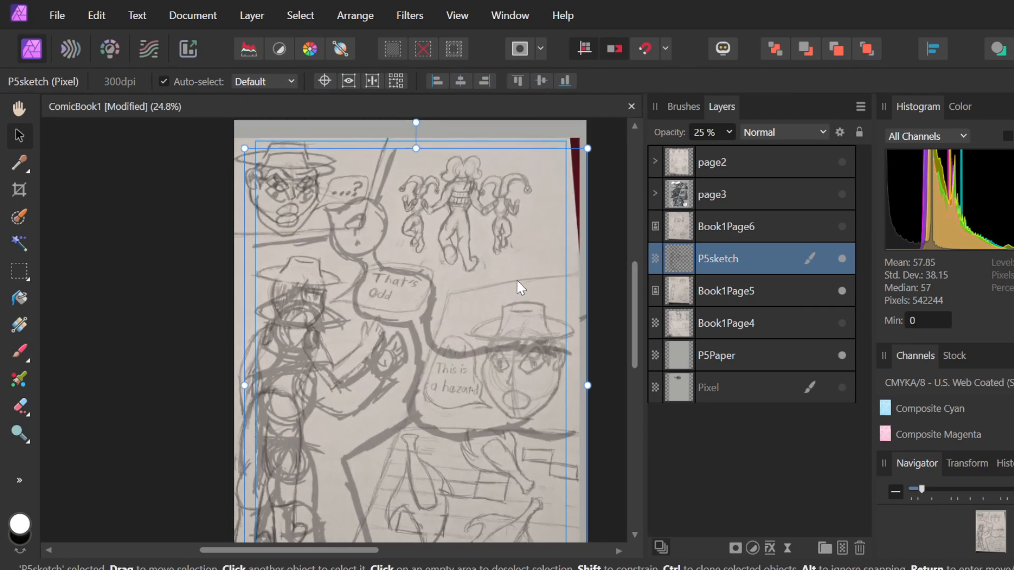
scroll(518, 280, down, 1)
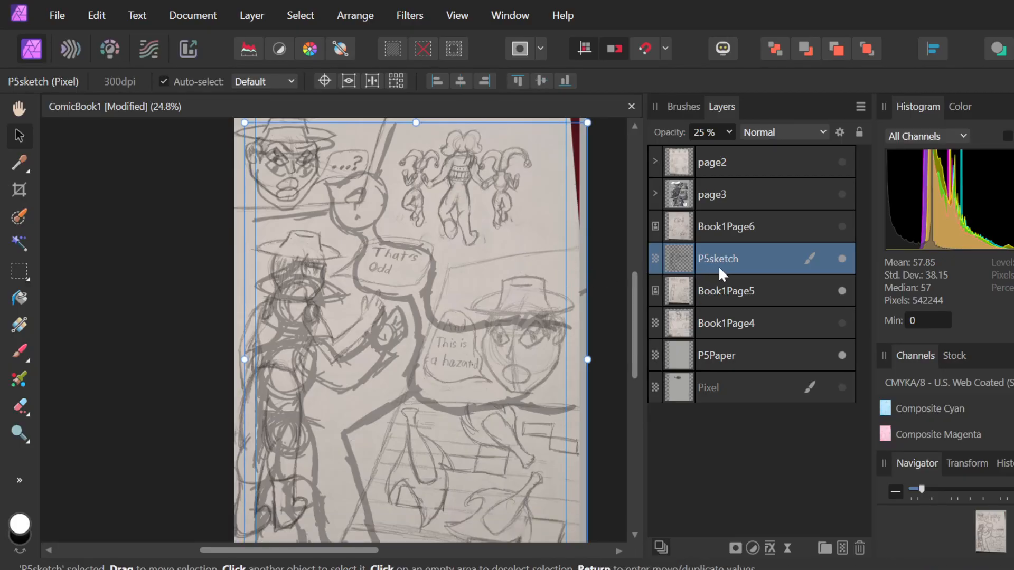
click(762, 299)
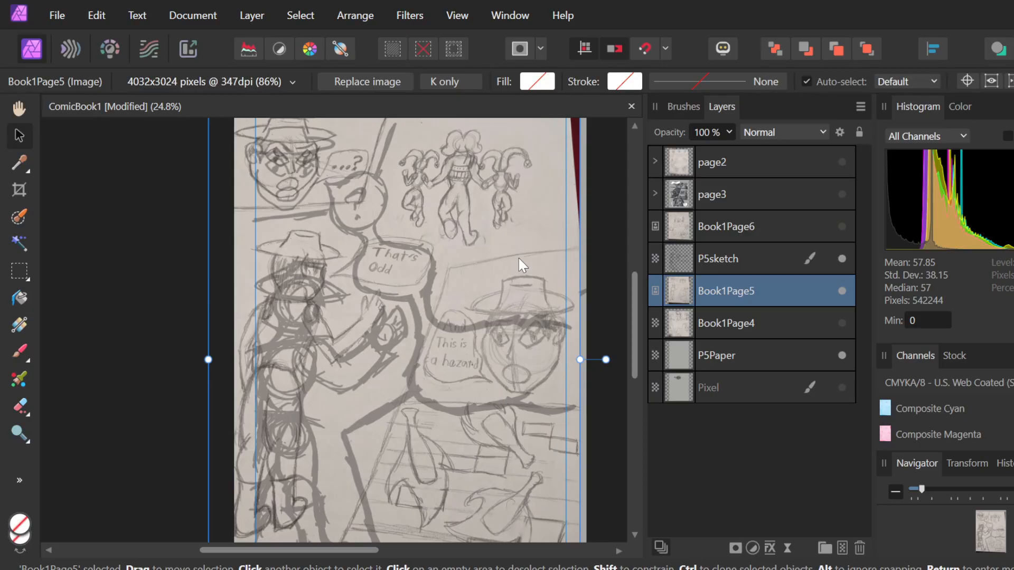
drag(519, 259, 520, 268)
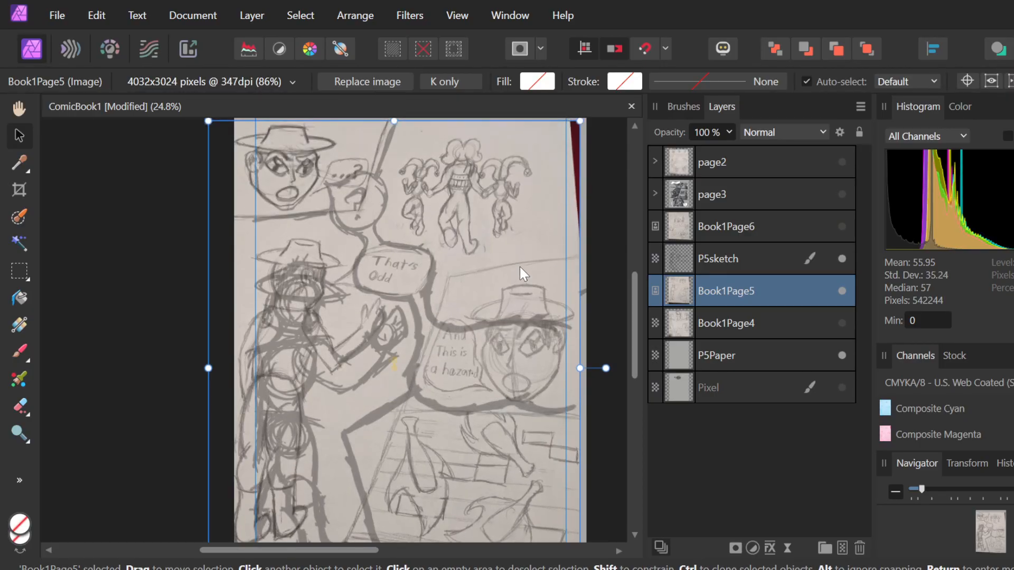
- Nudge the P5sketch layer slightly upward in small increments to fine-tune its alignment with the Book1Page5 scan
scroll(445, 278, down, 2)
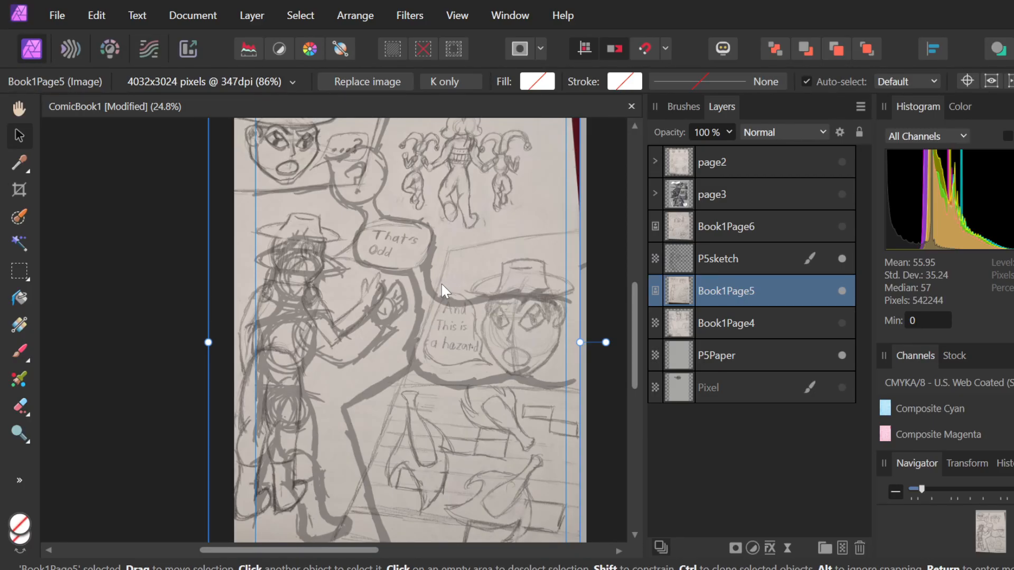
scroll(451, 284, down, 2)
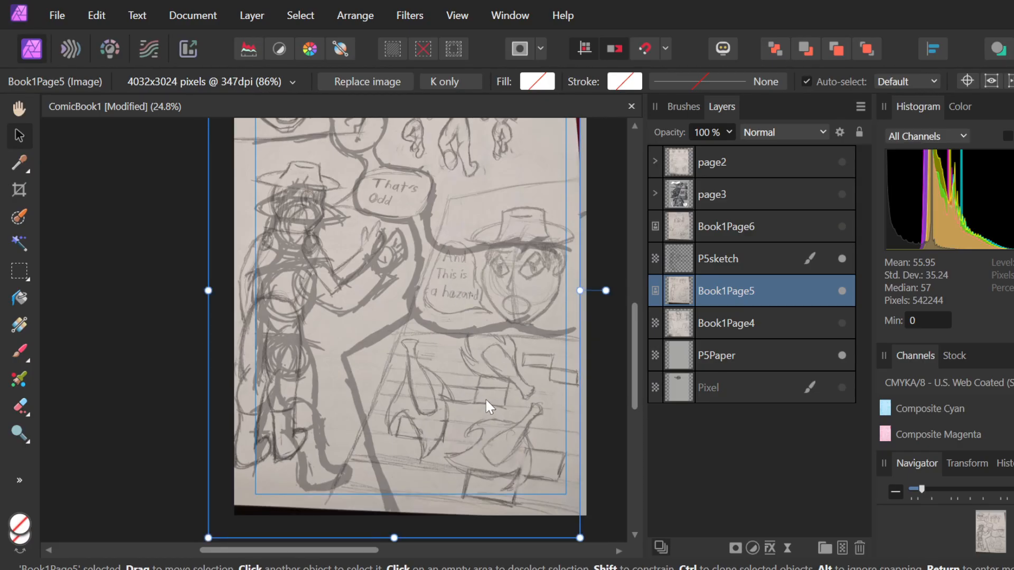
click(739, 258)
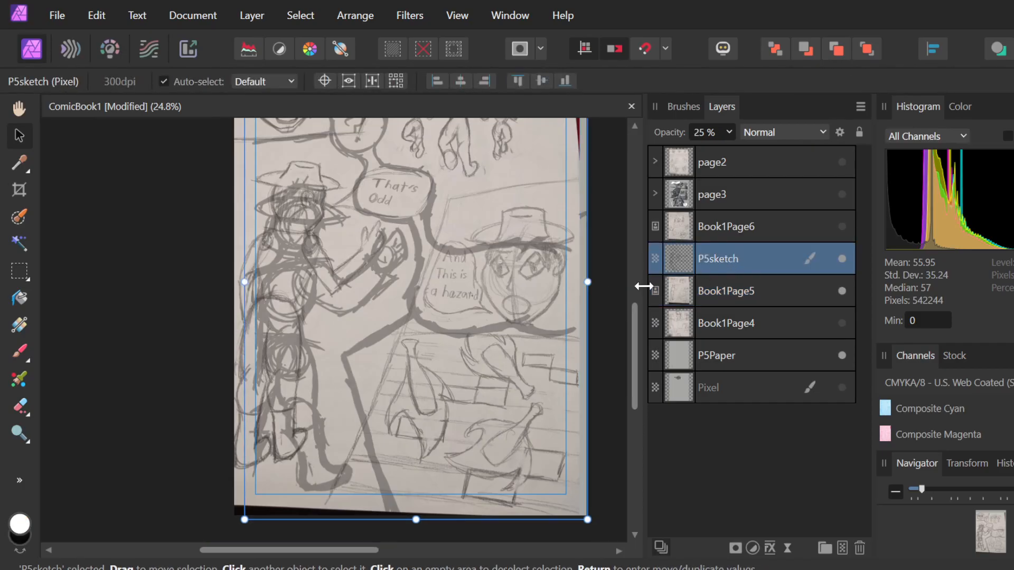
key(Up)
key(Up)
key(Up)
key(Up)
key(Up)
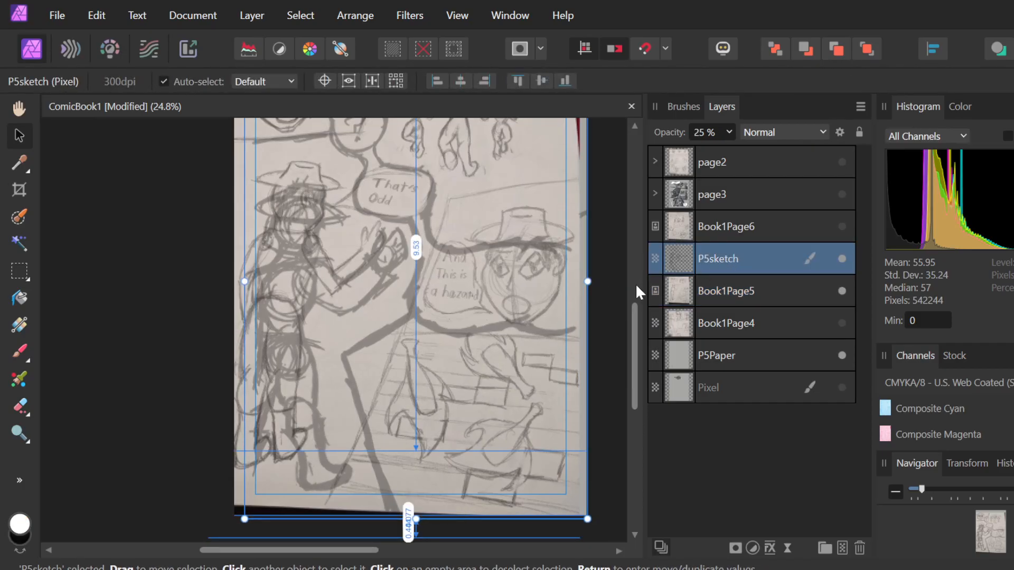
key(Up)
key(Up)
key(Up)
key(Up)
key(Up)
key(Up)
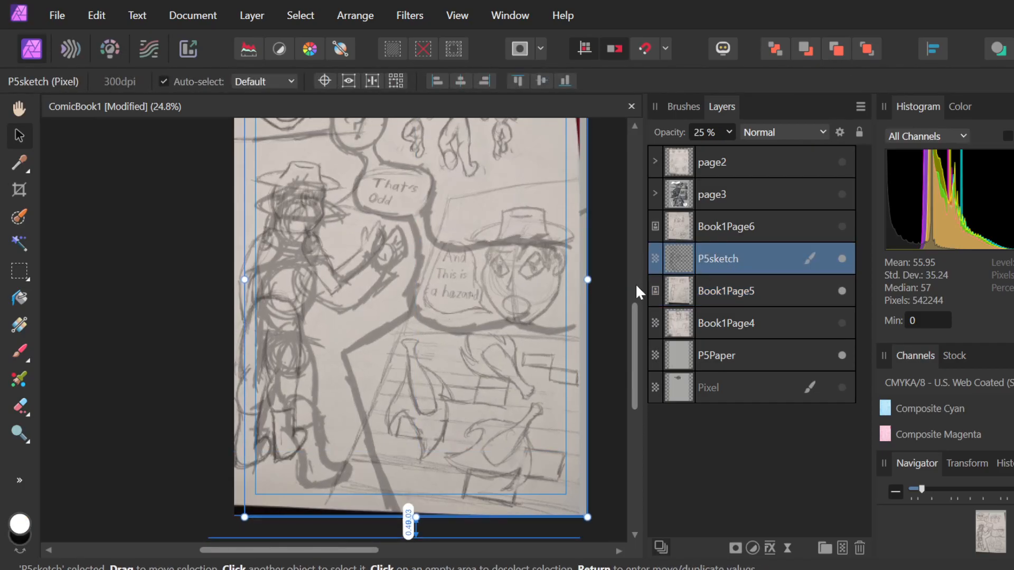
key(Up)
key(Up)
key(Up)
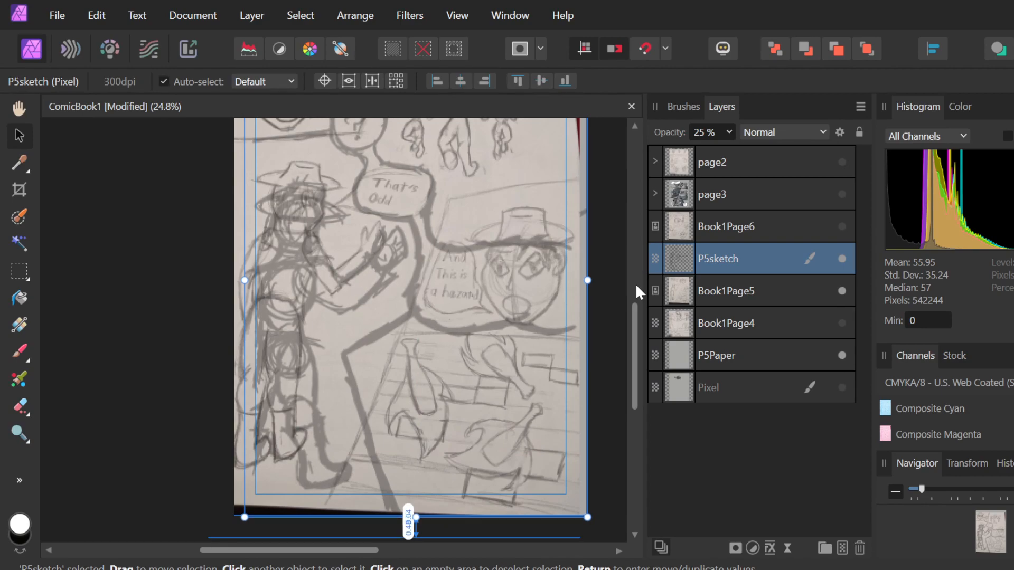
- Nudge the Book1Page5 scan to the right until it reaches the page's right edge
scroll(626, 278, up, 2)
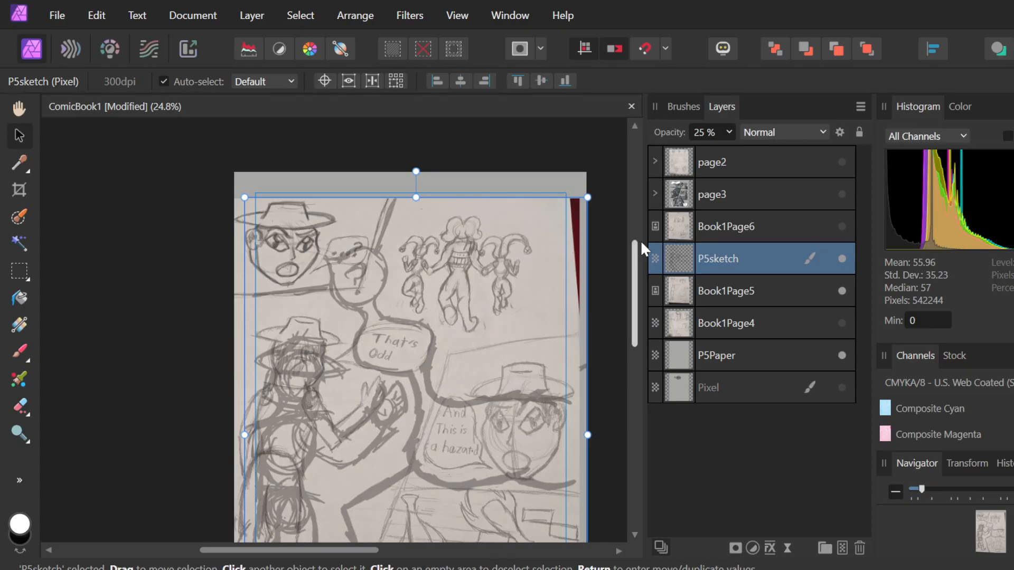
click(756, 292)
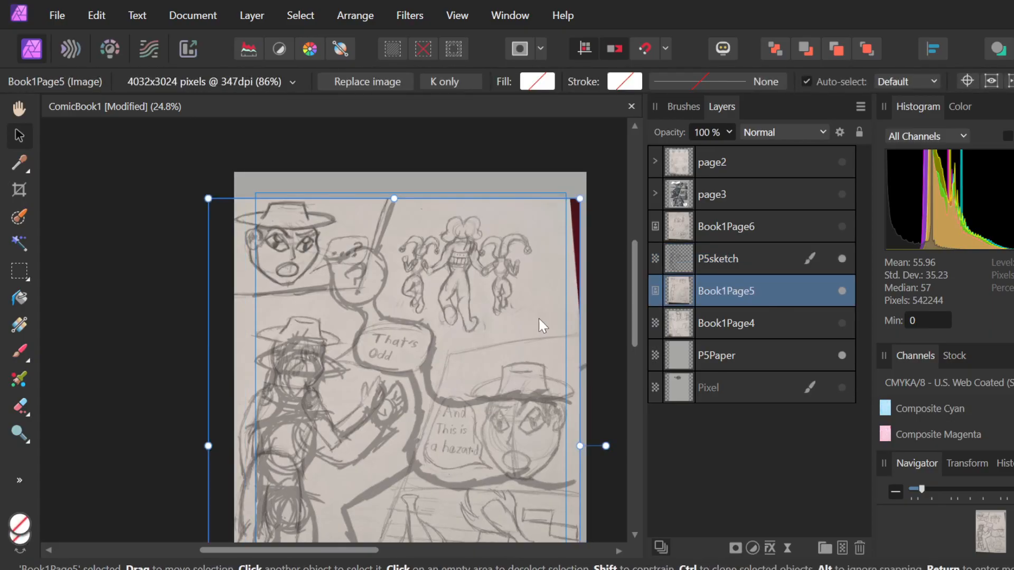
scroll(531, 319, down, 2)
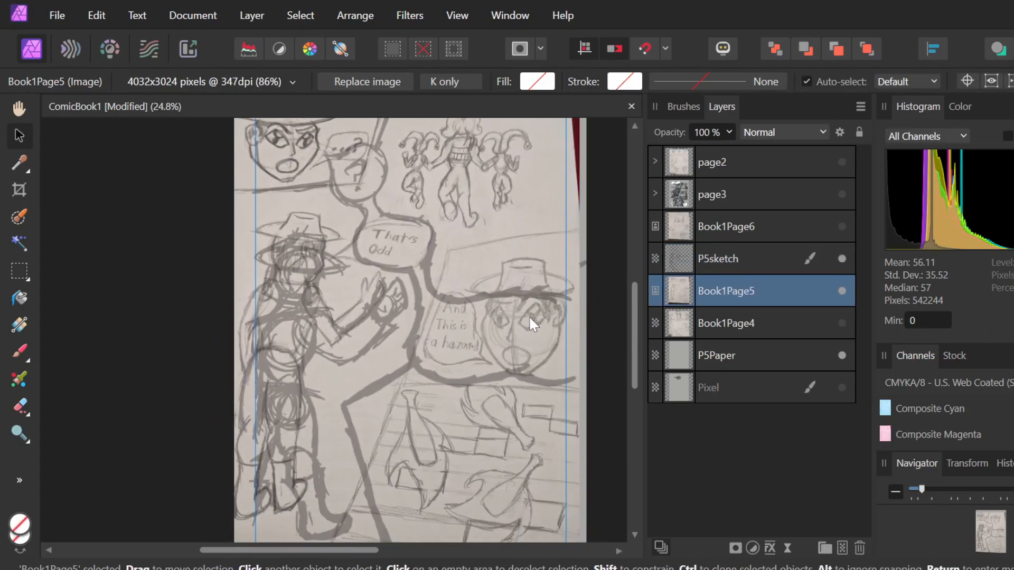
scroll(527, 314, down, 1)
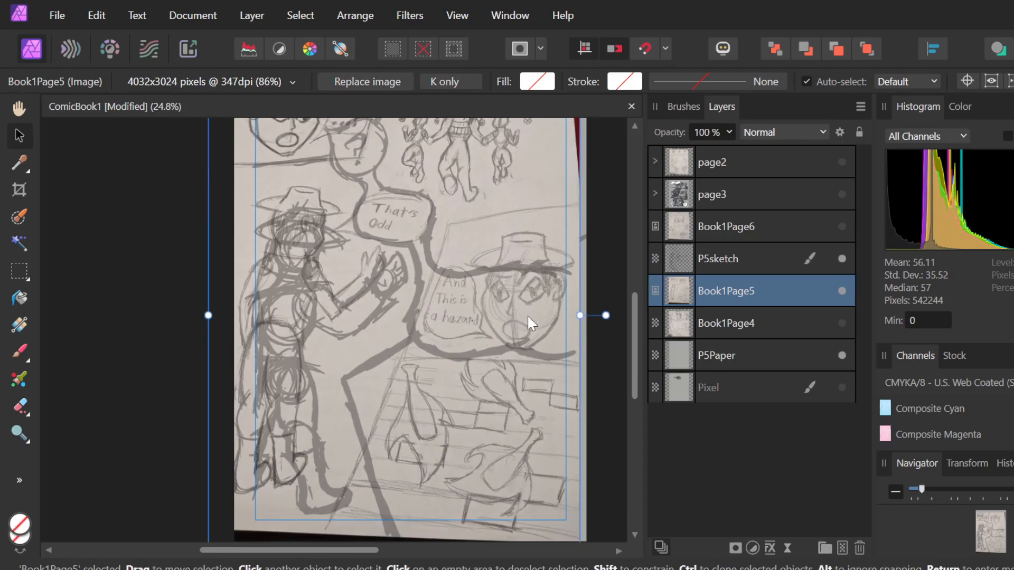
scroll(527, 314, up, 2)
key(Right)
key(Right)
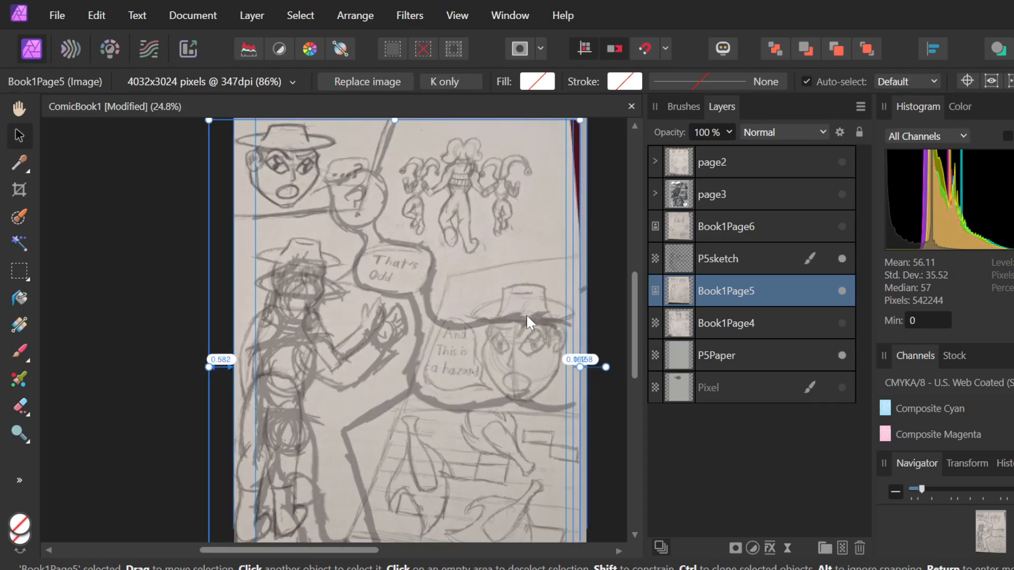
key(Right)
key(Right)
key(Right)
key(Right)
key(Right)
key(Right)
key(Right)
key(Right)
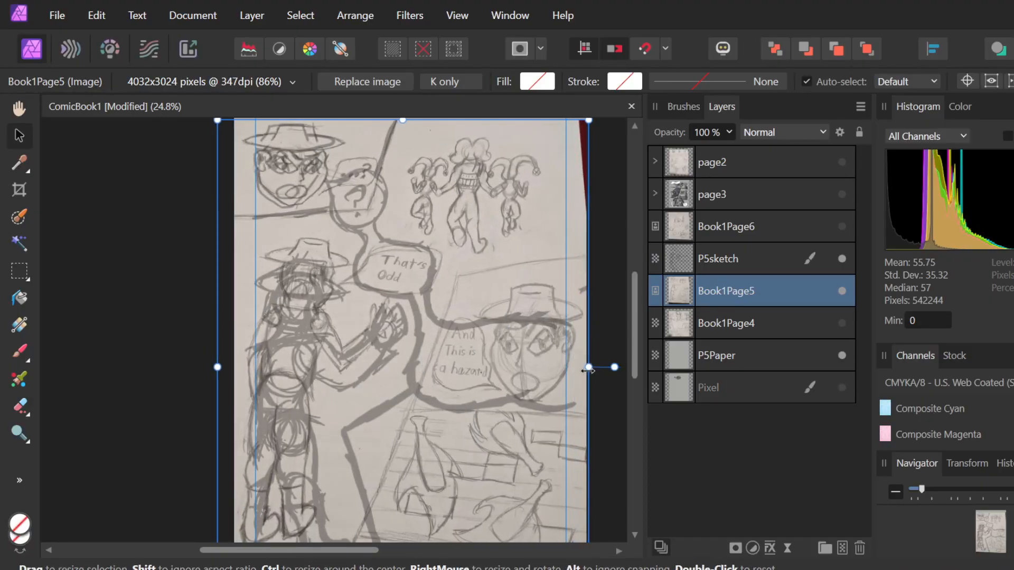
- Enlarge the Book1Page5 scan past the page edges and reposition it under the sketch, adjusting its size from the side and corner
drag(588, 370, 538, 366)
drag(394, 381, 345, 410)
scroll(349, 404, up, 2)
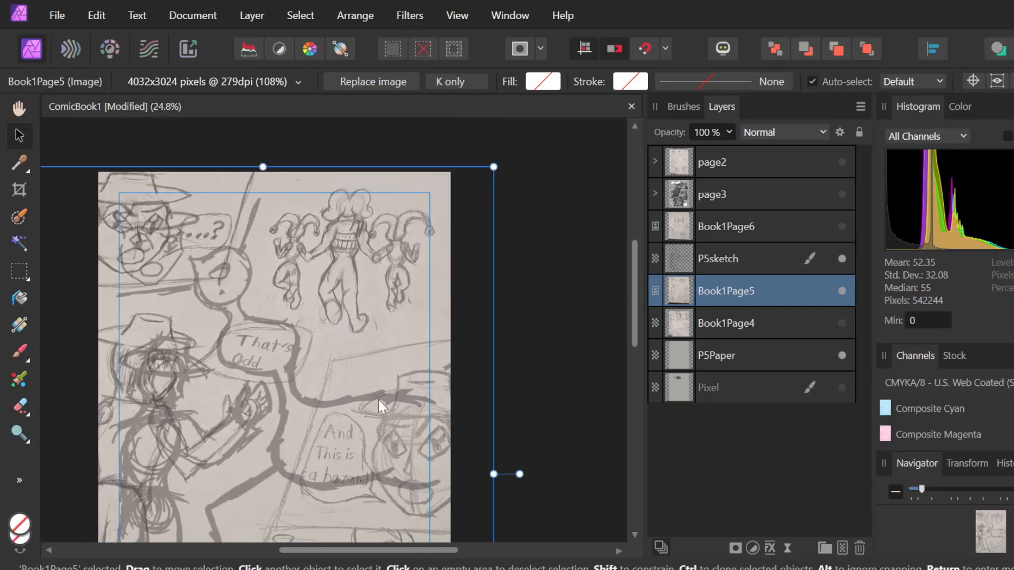
drag(491, 472, 489, 474)
drag(389, 411, 374, 454)
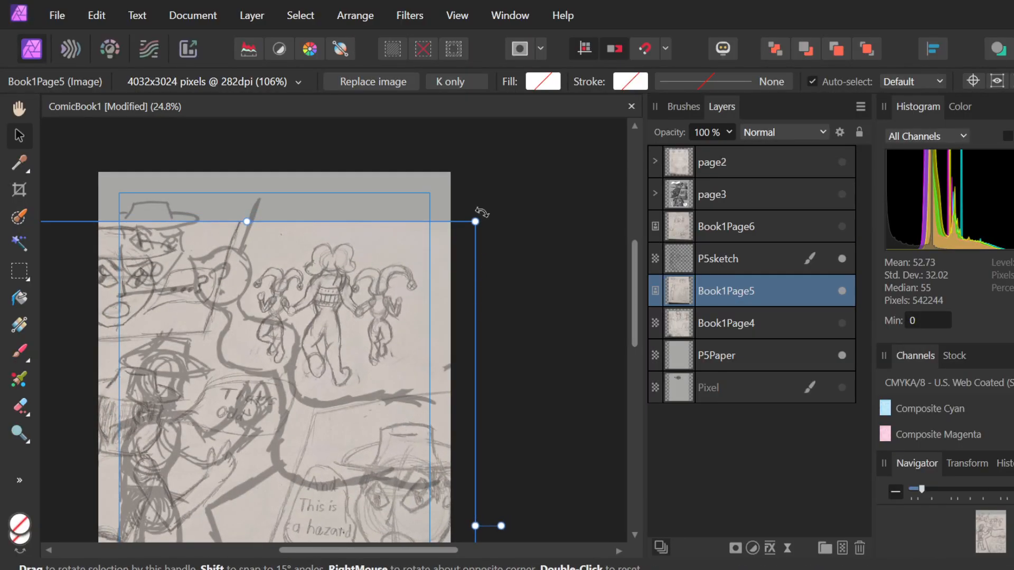
drag(475, 222, 494, 196)
- Undo the resizing, moving and rightward nudging of the Book1Page5 scan
key(ctrl+z)
key(ctrl+z)
key(ctrl+z)
key(ctrl+z)
key(ctrl+z)
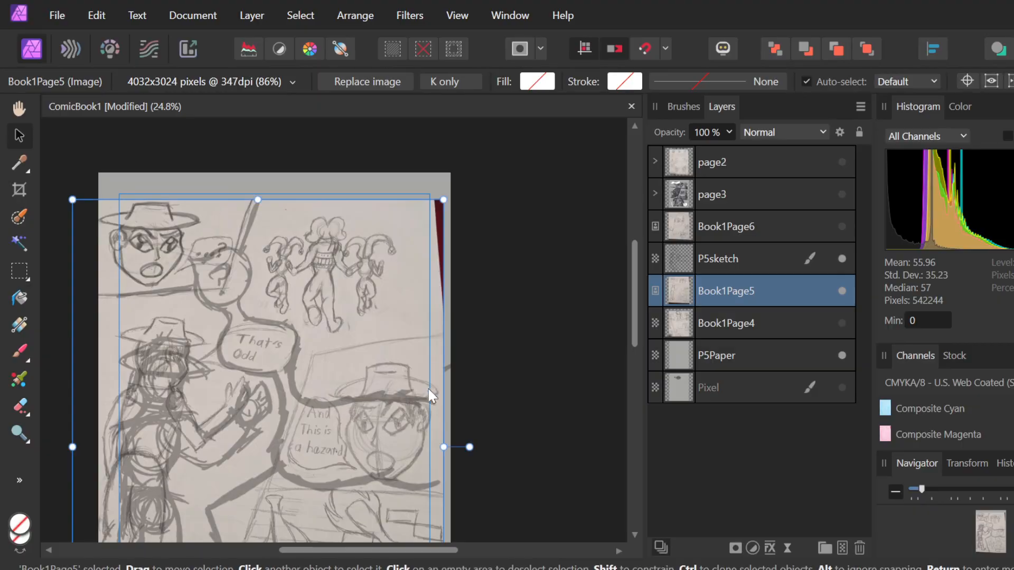
- Try enlarging the Book1Page5 scan to about 105% and shifting it to fit behind the P5sketch borders
drag(443, 447, 525, 447)
drag(345, 335, 303, 369)
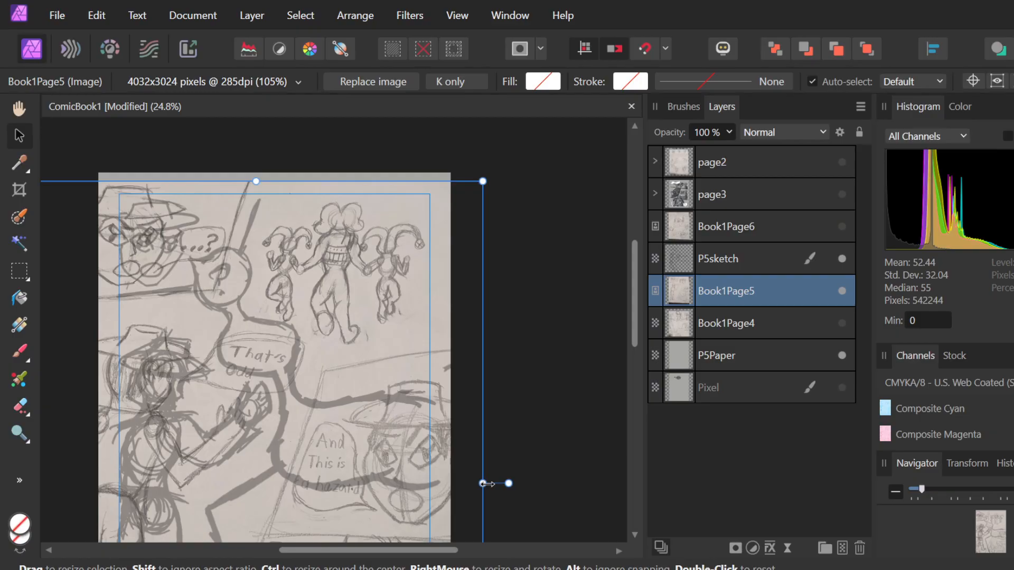
drag(486, 483, 480, 480)
drag(407, 441, 417, 436)
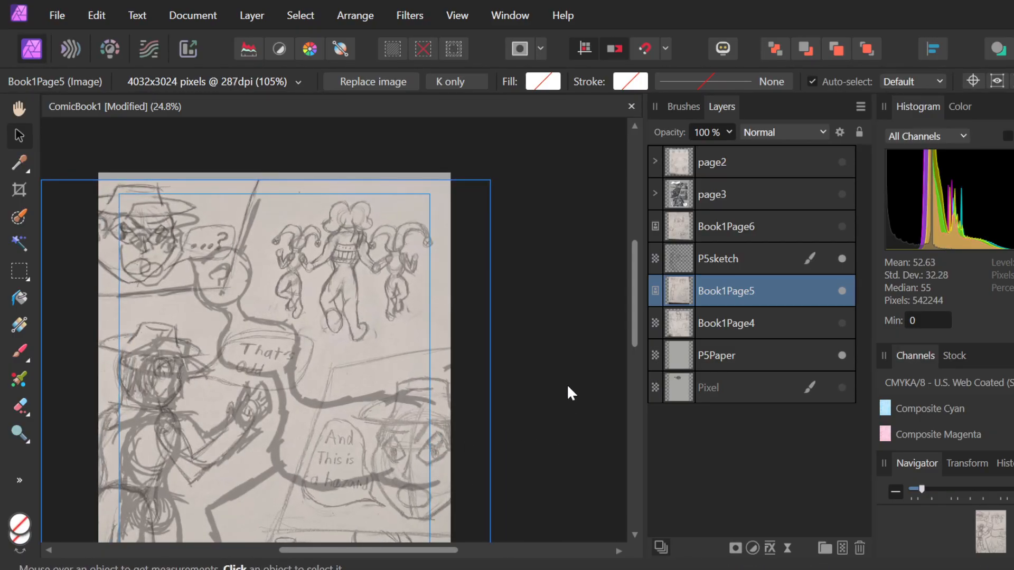
- Undo the latest enlargement and repositioning of the Book1Page5 scan
key(ctrl+z)
key(ctrl+z)
key(ctrl+z)
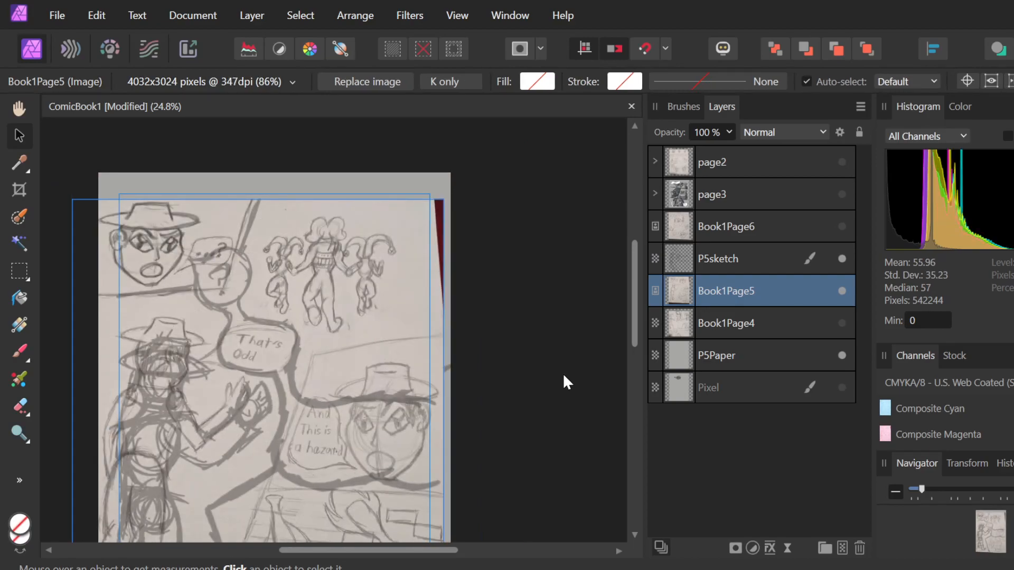
- Redo the enlargement of the Book1Page5 scan to 105% and its repositioning behind the sketch
key(ctrl+shift+z)
key(ctrl+shift+z)
key(ctrl+shift+z)
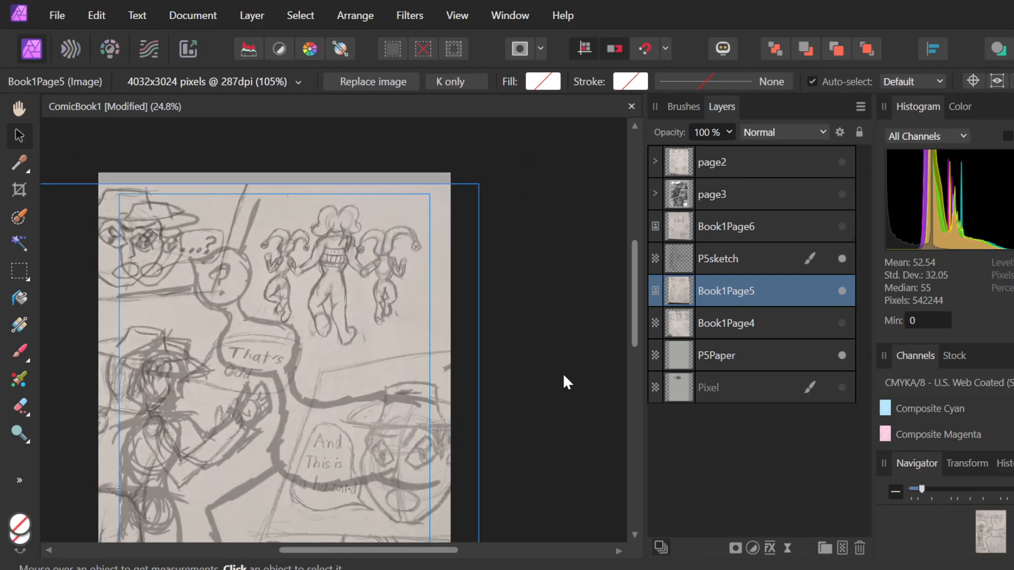
key(ctrl+shift+z)
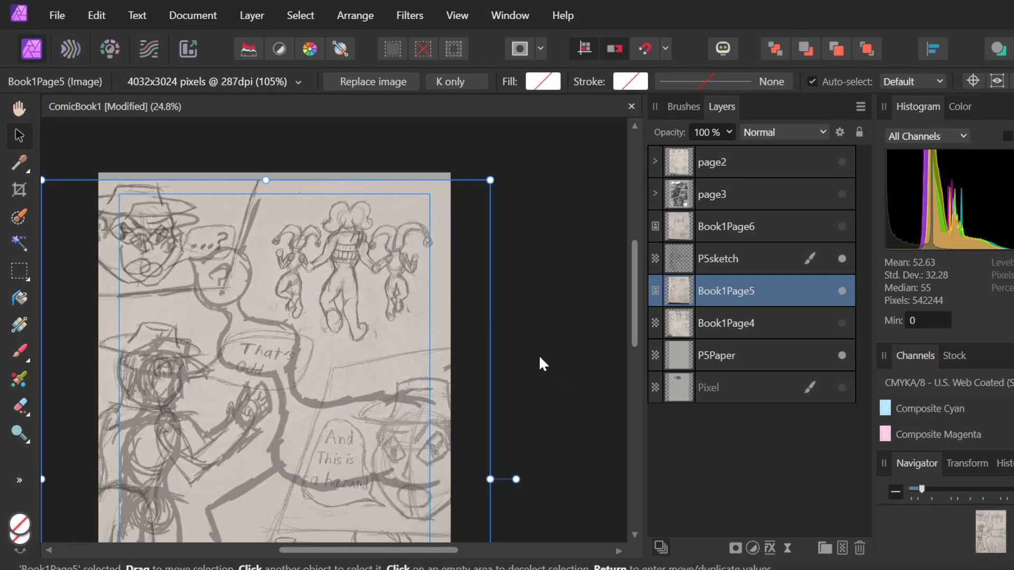
- Examine how the enlarged Book1Page5 scan lines up with the P5sketch borders down the page and around the jester figures
scroll(538, 351, down, 3)
scroll(537, 349, down, 1)
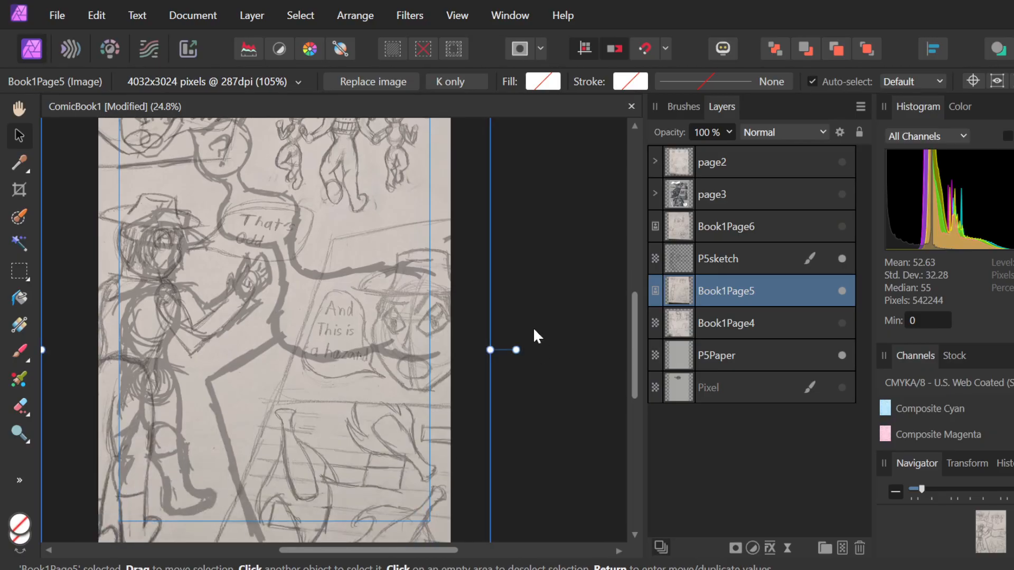
scroll(533, 330, down, 3)
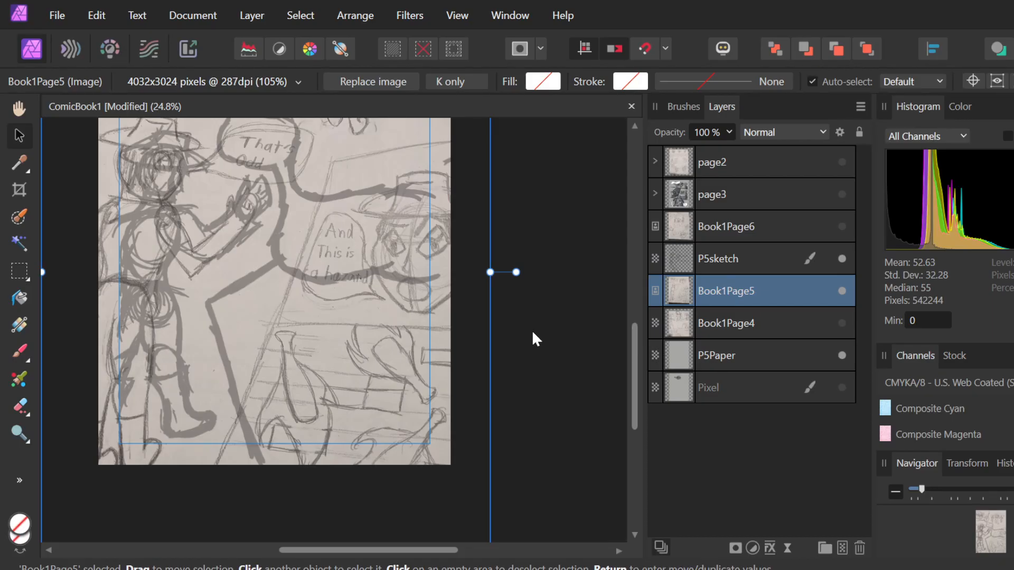
scroll(397, 356, up, 3)
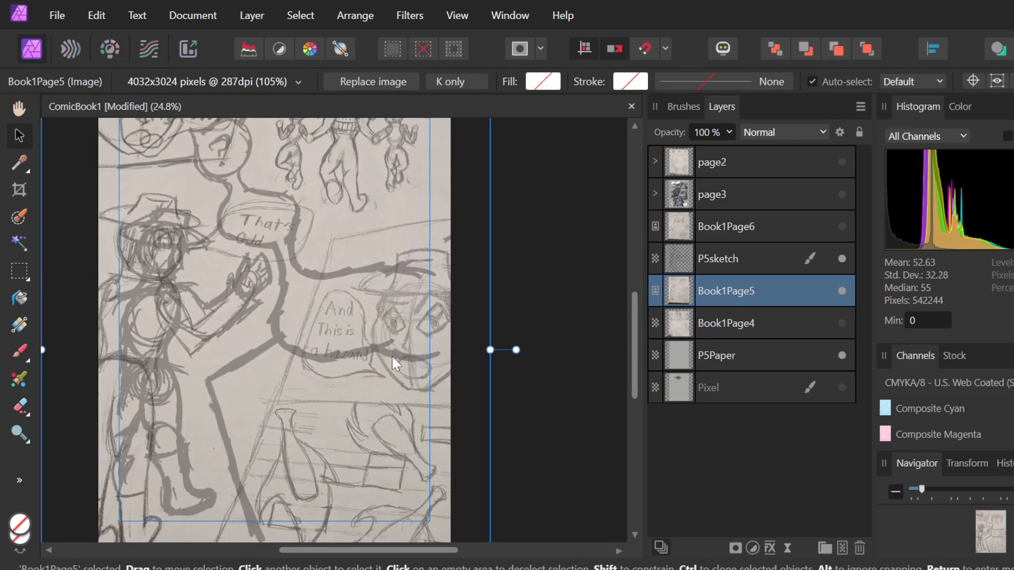
scroll(393, 359, down, 2)
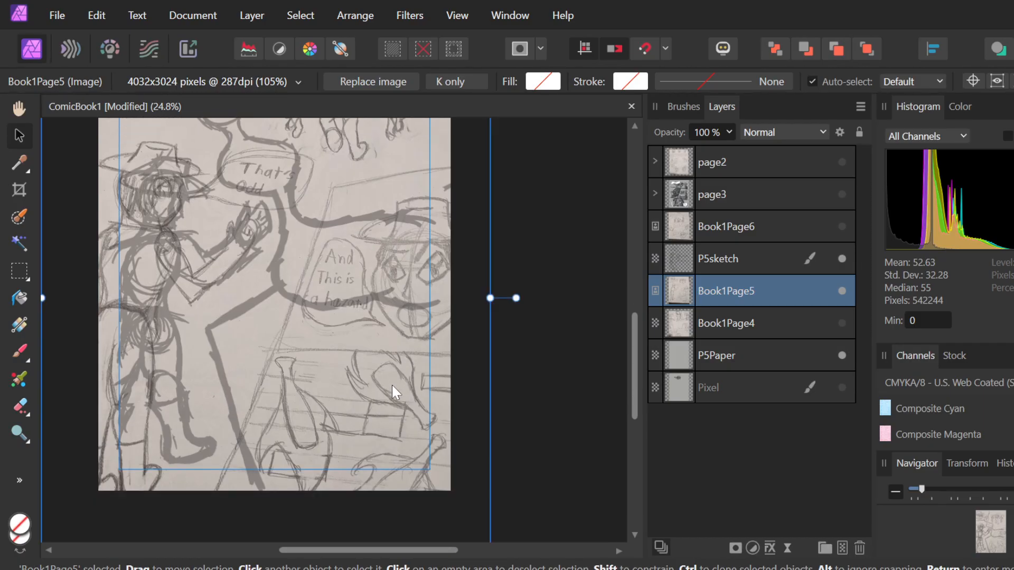
scroll(387, 394, up, 8)
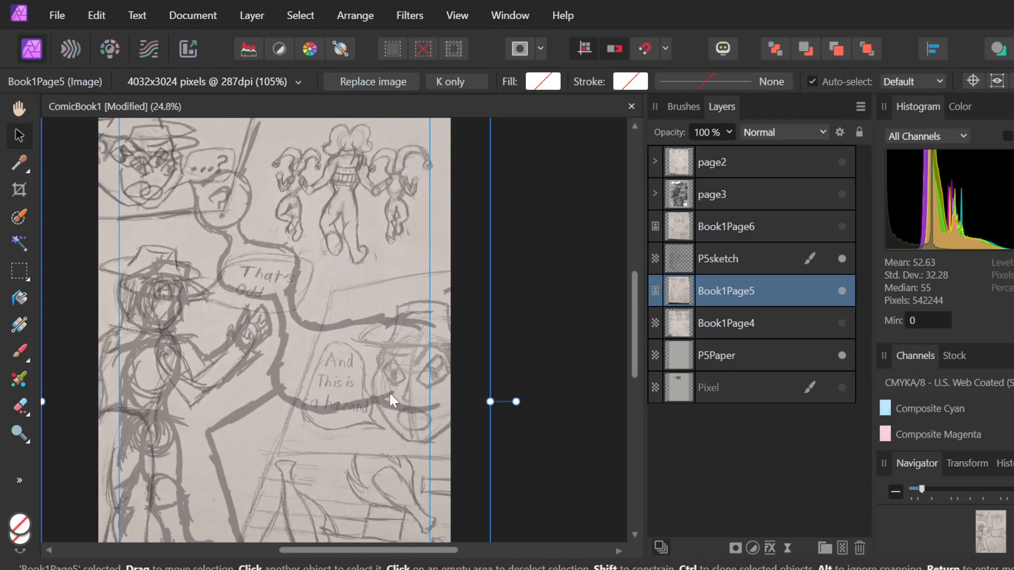
scroll(297, 293, up, 5)
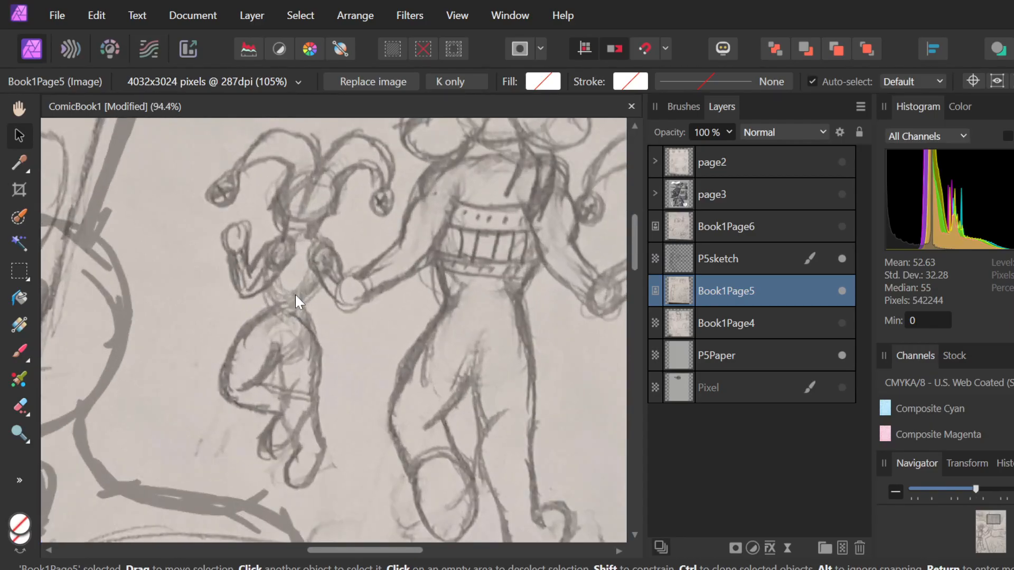
scroll(295, 293, down, 3)
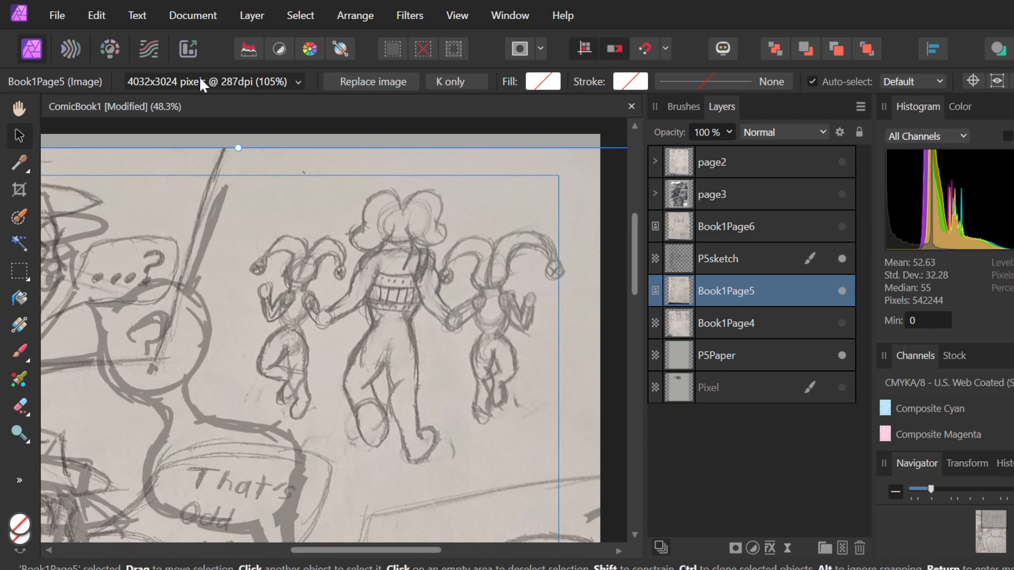
- Switch to the paint brush and set its width to 20 px
key(b)
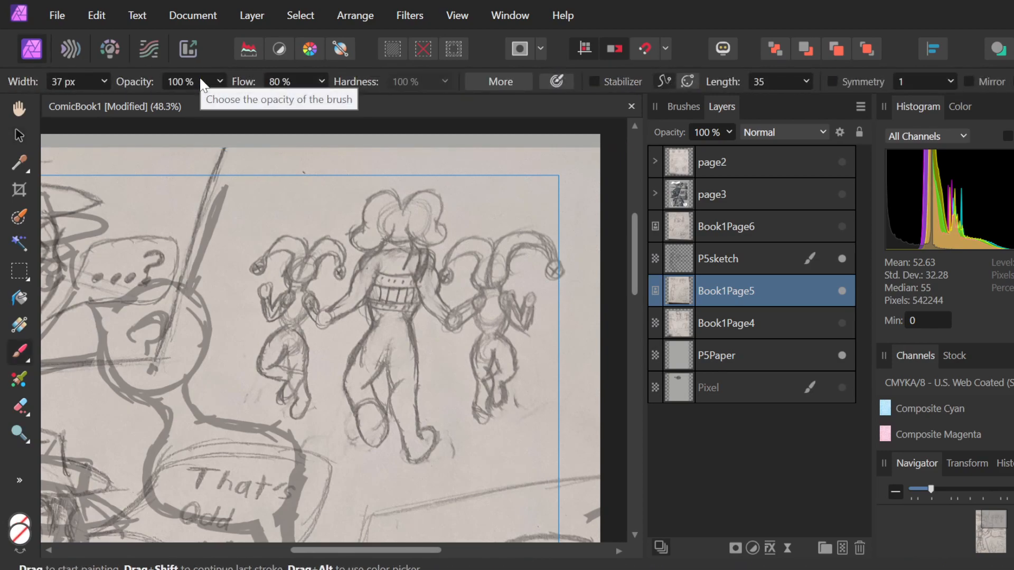
click(104, 82)
drag(112, 102, 88, 102)
mouse_move(289, 261)
mouse_down()
mouse_move(289, 280)
mouse_move(294, 254)
mouse_up()
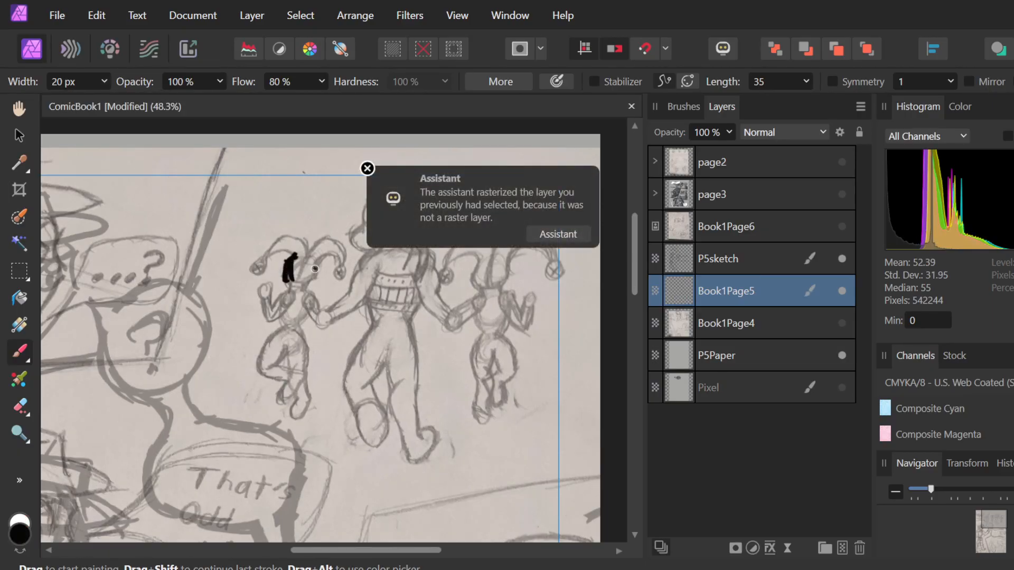
key(ctrl+z)
key(ctrl+z)
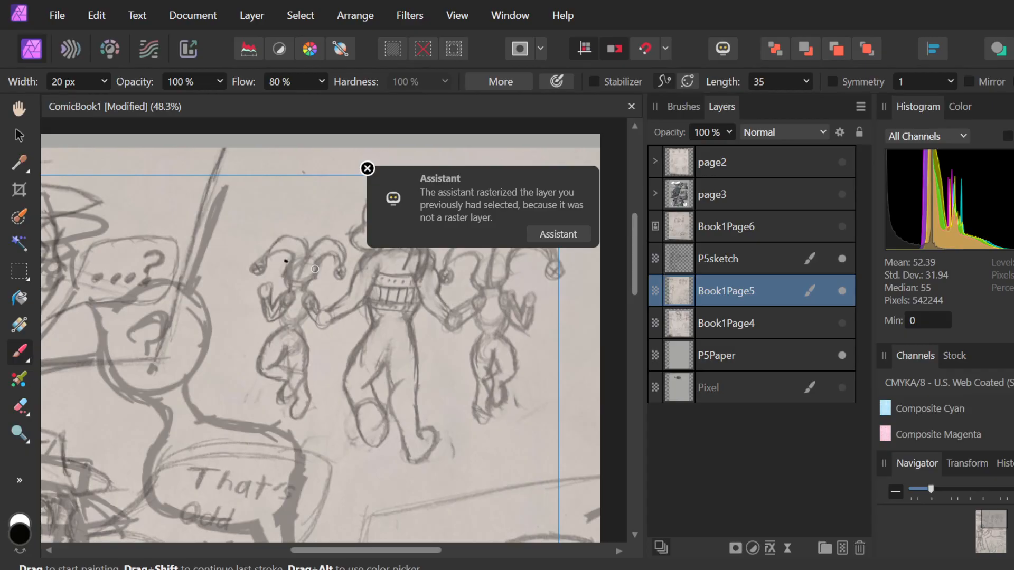
key(ctrl+z)
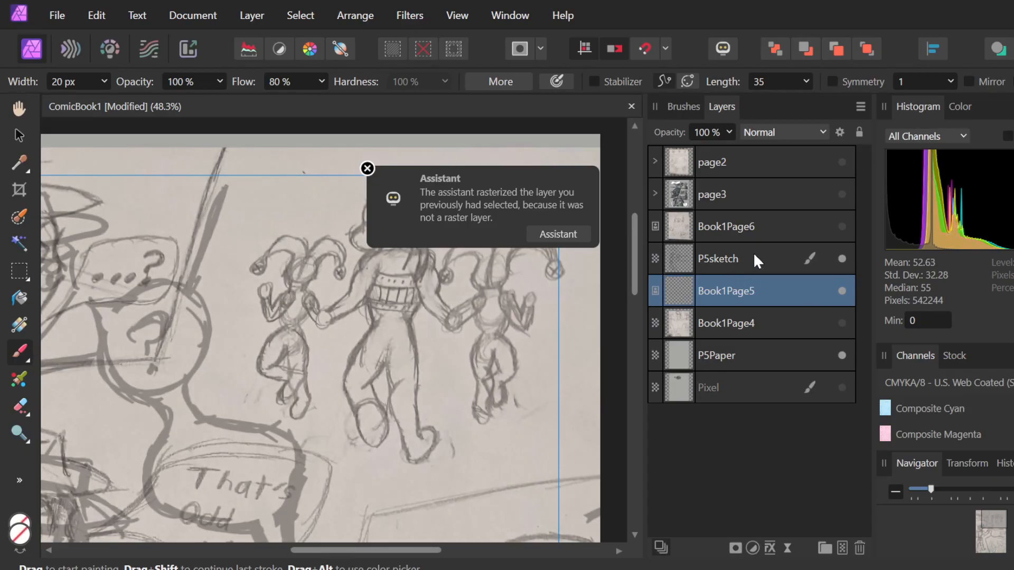
- Trace the two-horned hat of the jester left of the central figure on the P5sketch layer
click(679, 255)
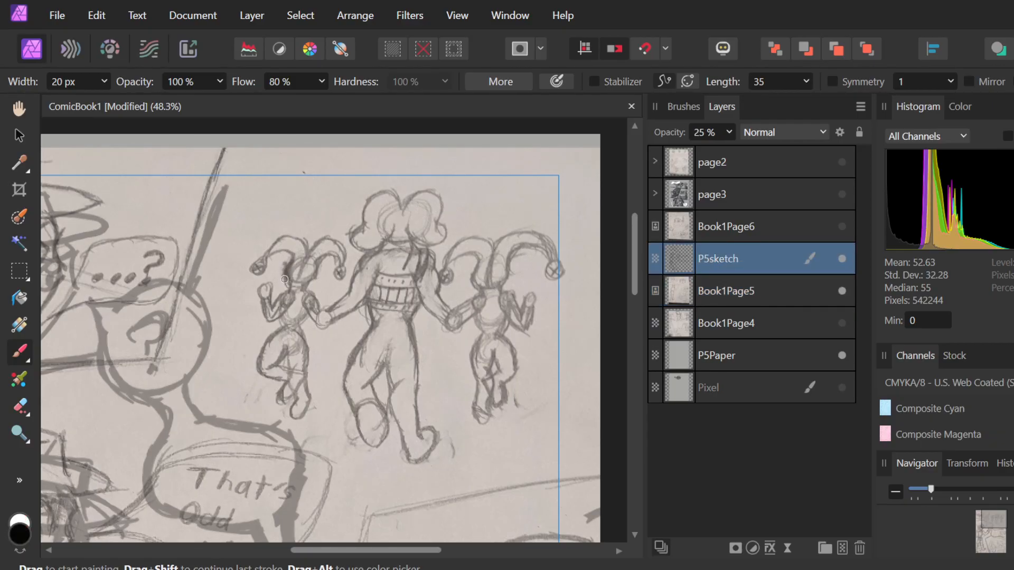
mouse_move(311, 284)
mouse_down()
mouse_move(315, 261)
mouse_move(331, 257)
mouse_move(324, 262)
mouse_move(345, 272)
mouse_move(332, 277)
mouse_move(342, 281)
mouse_move(337, 246)
mouse_move(343, 265)
mouse_move(334, 246)
mouse_move(316, 248)
mouse_move(329, 243)
mouse_move(309, 252)
mouse_move(289, 241)
mouse_move(302, 249)
mouse_move(279, 243)
mouse_move(291, 263)
mouse_up()
mouse_move(266, 261)
mouse_down()
mouse_move(255, 267)
mouse_move(273, 263)
mouse_up()
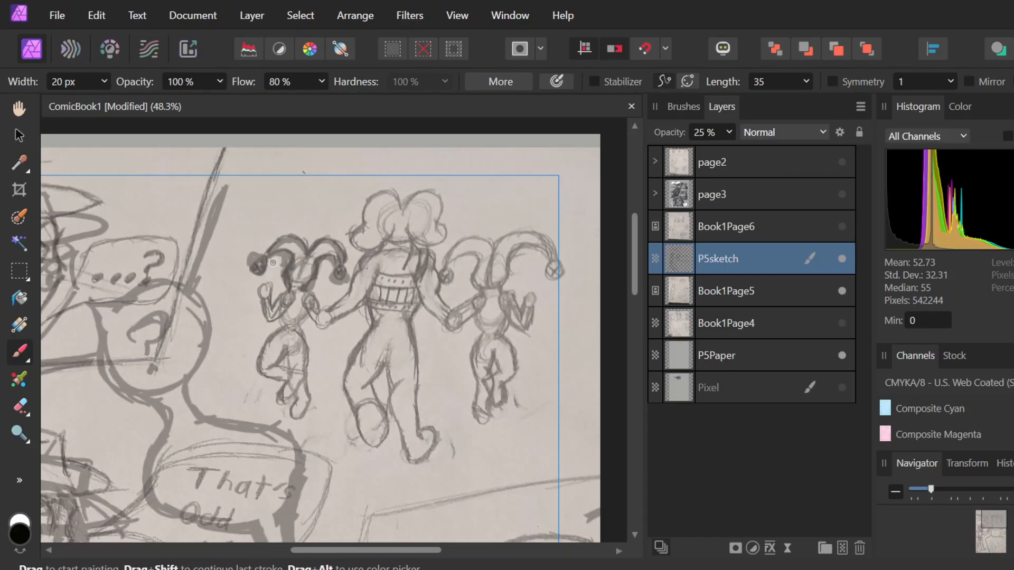
- Trace the hat and arms of the jester right of the central figure on P5sketch
scroll(575, 274, up, 2)
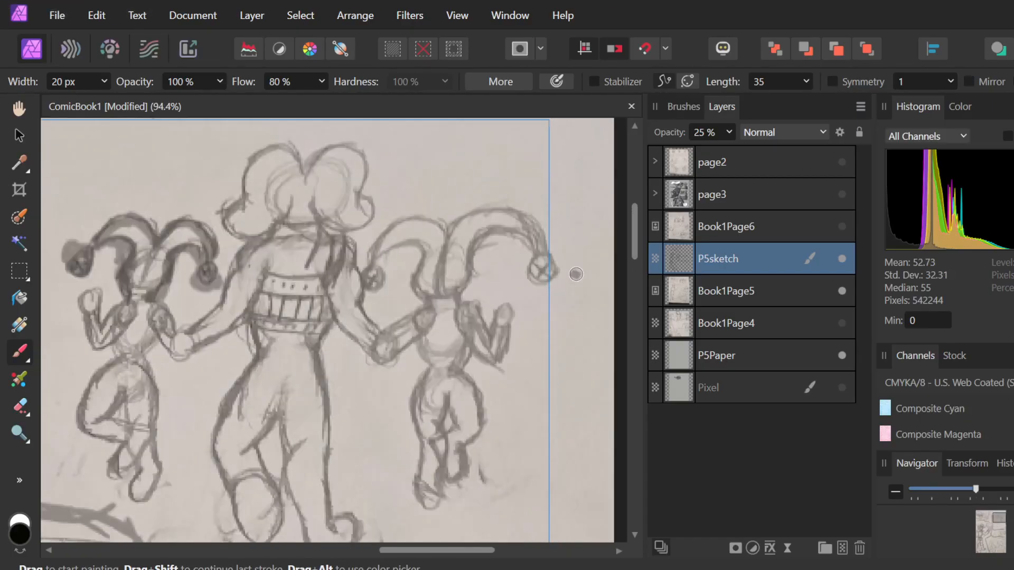
scroll(576, 274, down, 4)
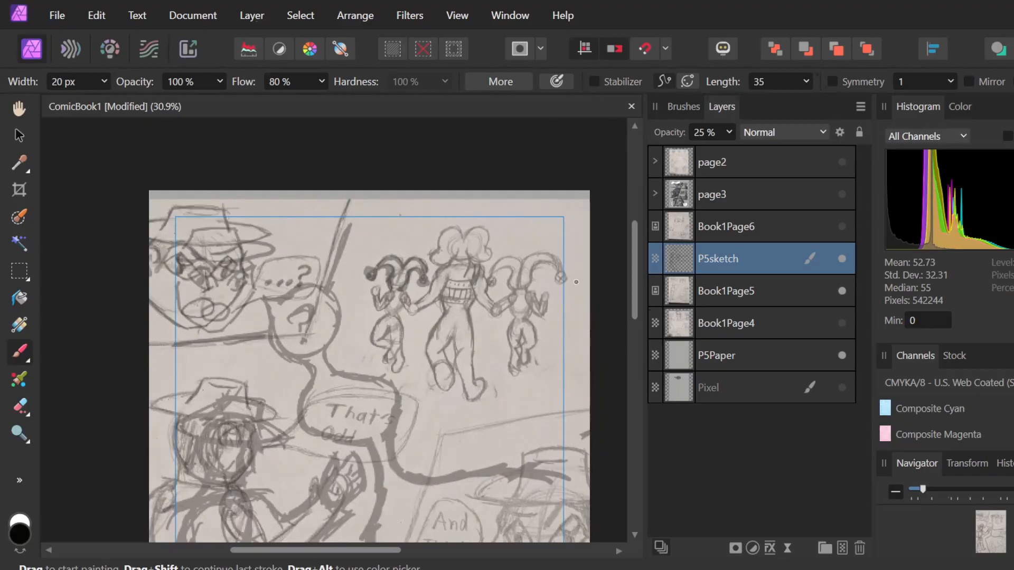
scroll(576, 282, up, 2)
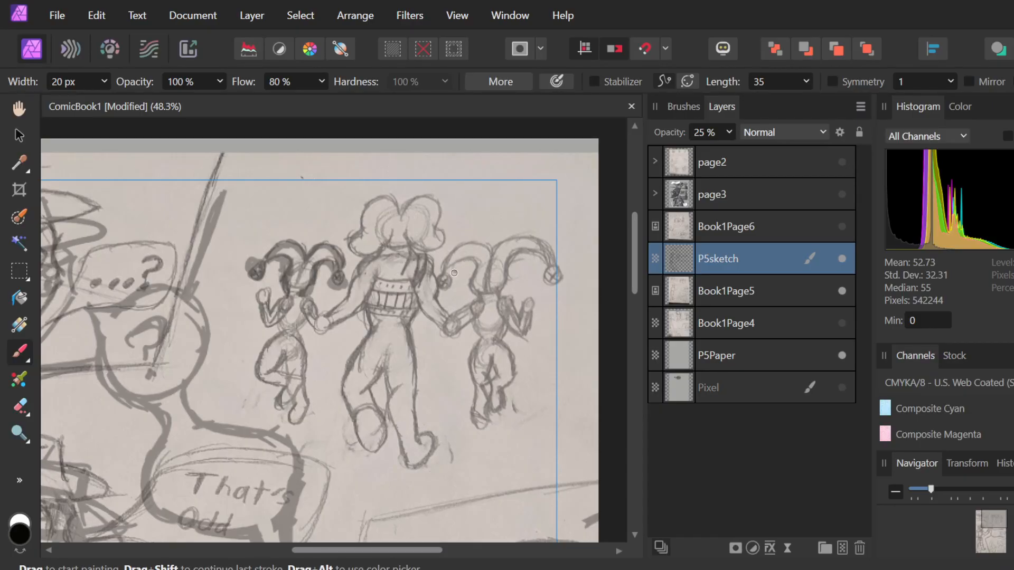
mouse_move(456, 254)
mouse_down()
mouse_move(483, 272)
mouse_move(460, 252)
mouse_move(494, 259)
mouse_move(481, 248)
mouse_move(483, 272)
mouse_move(463, 262)
mouse_move(450, 270)
mouse_move(457, 261)
mouse_move(440, 288)
mouse_move(484, 265)
mouse_move(471, 262)
mouse_move(498, 266)
mouse_move(485, 267)
mouse_move(485, 288)
mouse_move(475, 272)
mouse_move(487, 291)
mouse_move(476, 270)
mouse_move(482, 302)
mouse_move(475, 271)
mouse_move(486, 292)
mouse_move(477, 293)
mouse_move(485, 265)
mouse_move(500, 275)
mouse_move(508, 264)
mouse_move(499, 296)
mouse_up()
mouse_move(505, 261)
mouse_down()
mouse_move(512, 298)
mouse_move(495, 302)
mouse_move(517, 315)
mouse_move(509, 300)
mouse_move(517, 326)
mouse_move(510, 312)
mouse_move(516, 319)
mouse_move(527, 303)
mouse_move(520, 319)
mouse_move(530, 293)
mouse_move(517, 337)
mouse_move(504, 316)
mouse_move(520, 323)
mouse_move(504, 325)
mouse_move(496, 343)
mouse_move(497, 324)
mouse_move(475, 314)
mouse_move(477, 337)
mouse_move(475, 317)
mouse_move(454, 331)
mouse_move(454, 315)
mouse_move(451, 336)
mouse_move(466, 306)
mouse_move(456, 313)
mouse_move(493, 306)
mouse_up()
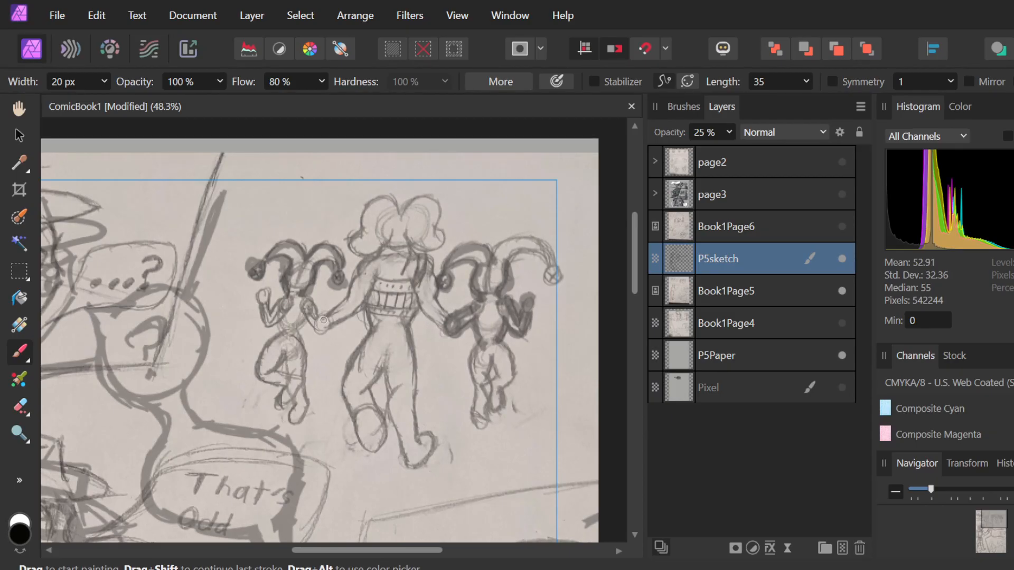
- Trace the central figure's shoulders, outstretched arms, torso and legs on P5sketch
mouse_move(326, 317)
mouse_down()
mouse_move(350, 292)
mouse_move(329, 312)
mouse_move(366, 271)
mouse_move(369, 292)
mouse_move(369, 263)
mouse_move(359, 279)
mouse_move(369, 259)
mouse_move(364, 285)
mouse_move(368, 262)
mouse_move(367, 280)
mouse_move(367, 263)
mouse_move(406, 254)
mouse_move(381, 253)
mouse_move(390, 273)
mouse_move(400, 254)
mouse_move(399, 268)
mouse_move(429, 255)
mouse_move(425, 247)
mouse_move(440, 253)
mouse_move(428, 258)
mouse_move(447, 265)
mouse_move(412, 260)
mouse_move(432, 268)
mouse_move(433, 297)
mouse_up()
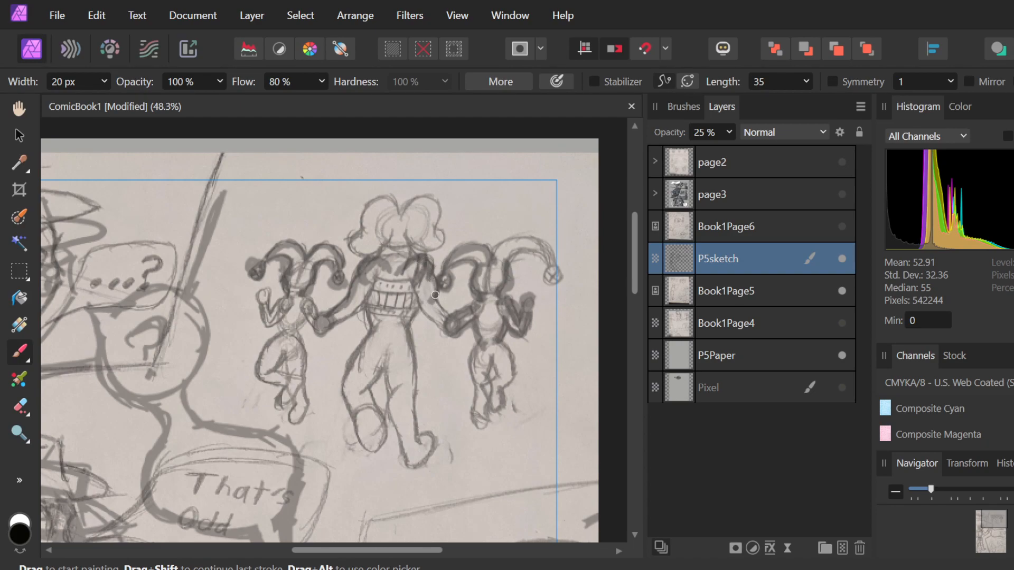
drag(356, 283, 351, 299)
mouse_move(366, 304)
mouse_down()
mouse_move(373, 327)
mouse_move(361, 310)
mouse_move(337, 320)
mouse_move(364, 300)
mouse_move(423, 307)
mouse_move(441, 327)
mouse_up()
mouse_move(413, 268)
mouse_down()
mouse_move(414, 318)
mouse_move(374, 323)
mouse_move(344, 368)
mouse_move(344, 392)
mouse_move(388, 323)
mouse_up()
mouse_move(378, 370)
mouse_down()
mouse_move(357, 387)
mouse_move(386, 359)
mouse_move(391, 392)
mouse_move(400, 380)
mouse_move(399, 430)
mouse_move(397, 380)
mouse_move(391, 431)
mouse_move(386, 400)
mouse_move(408, 443)
mouse_move(390, 418)
mouse_move(404, 467)
mouse_move(432, 449)
mouse_move(418, 467)
mouse_move(439, 428)
mouse_move(433, 444)
mouse_move(417, 445)
mouse_move(437, 442)
mouse_move(419, 433)
mouse_move(430, 449)
mouse_move(417, 442)
mouse_move(405, 323)
mouse_move(413, 413)
mouse_up()
drag(411, 354, 422, 445)
mouse_move(365, 310)
mouse_down()
mouse_move(369, 335)
mouse_move(348, 397)
mouse_move(363, 424)
mouse_move(361, 433)
mouse_move(353, 420)
mouse_move(361, 451)
mouse_move(383, 443)
mouse_move(364, 409)
mouse_move(377, 400)
mouse_up()
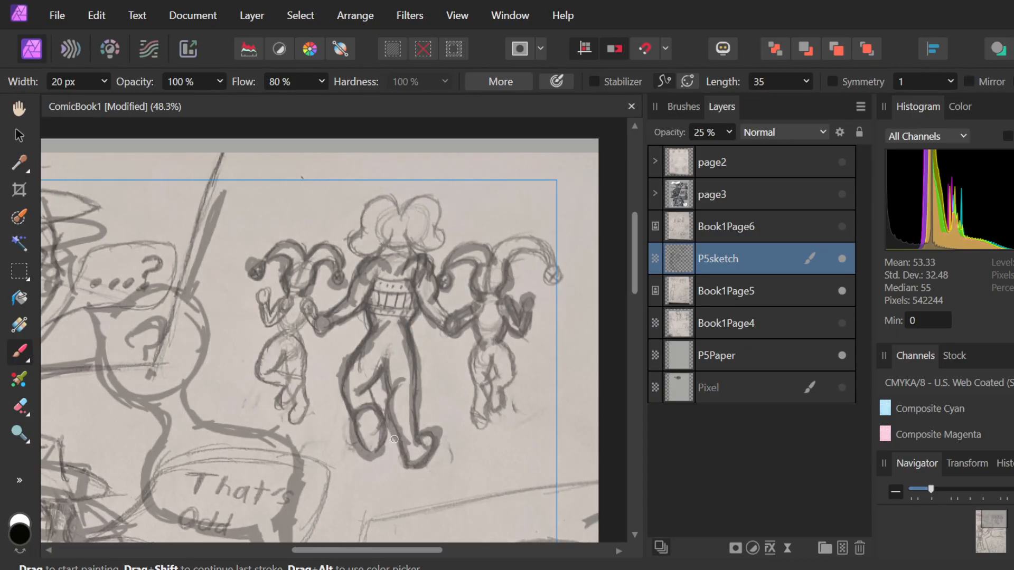
- Compare the tracing with the scan hidden and shown, and erase all the traced jester figures from P5sketch with a 354 px eraser
click(842, 291)
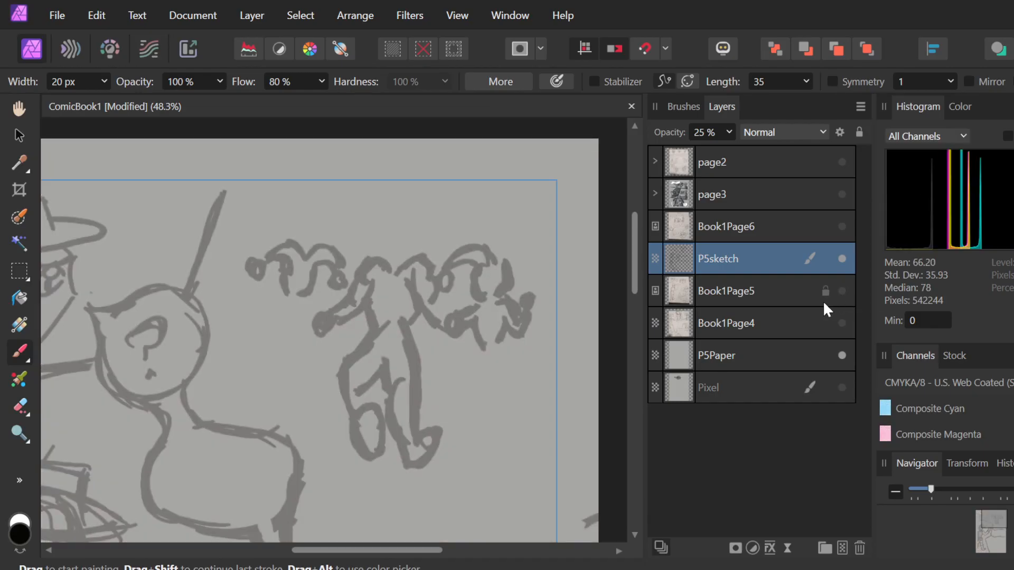
click(842, 291)
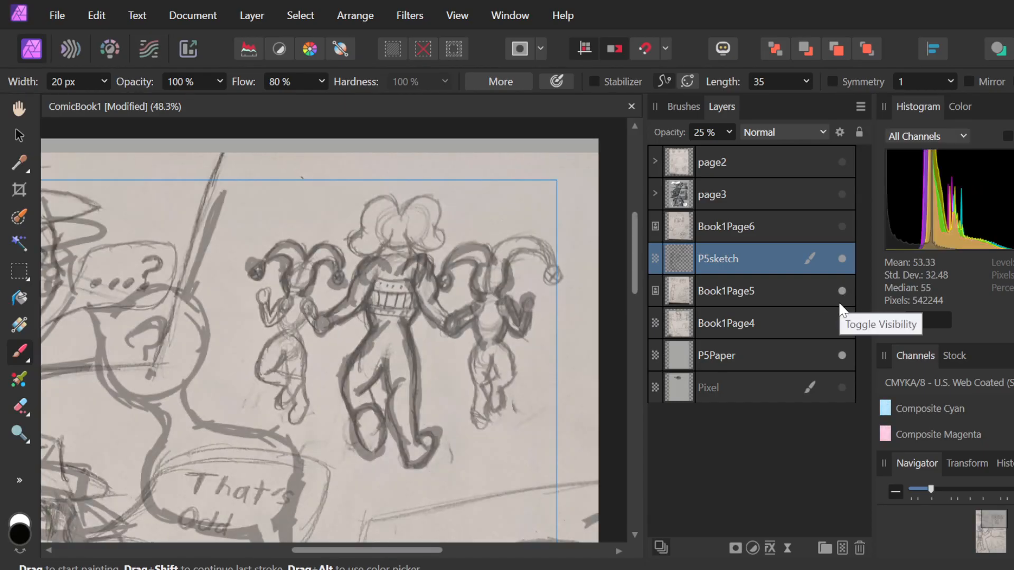
key(e)
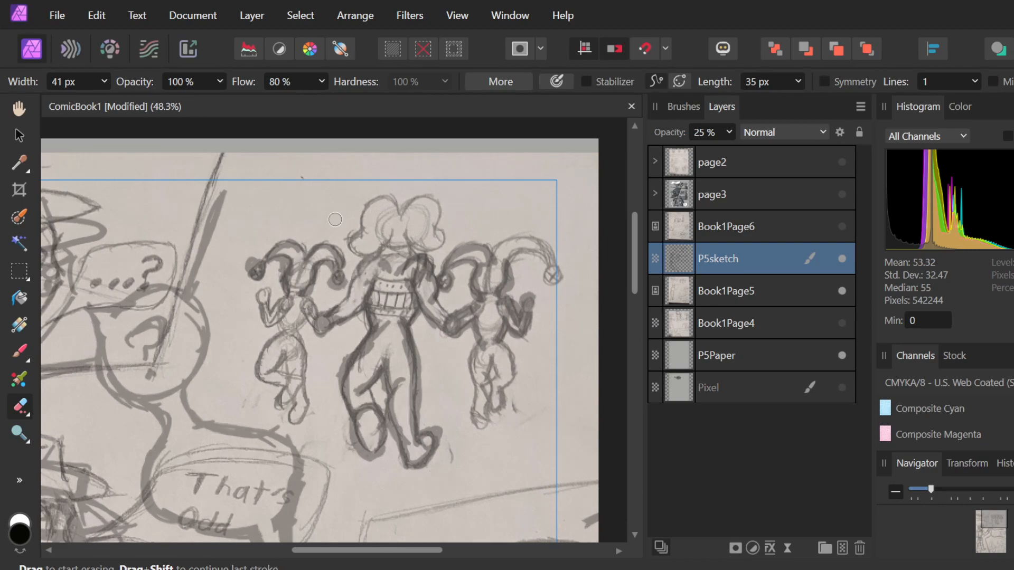
click(104, 81)
drag(118, 100, 153, 102)
mouse_move(340, 254)
mouse_down()
mouse_move(337, 279)
mouse_move(279, 257)
mouse_move(312, 241)
mouse_move(309, 286)
mouse_move(367, 283)
mouse_move(375, 377)
mouse_move(411, 453)
mouse_move(472, 315)
mouse_move(494, 339)
mouse_move(493, 379)
mouse_move(467, 358)
mouse_up()
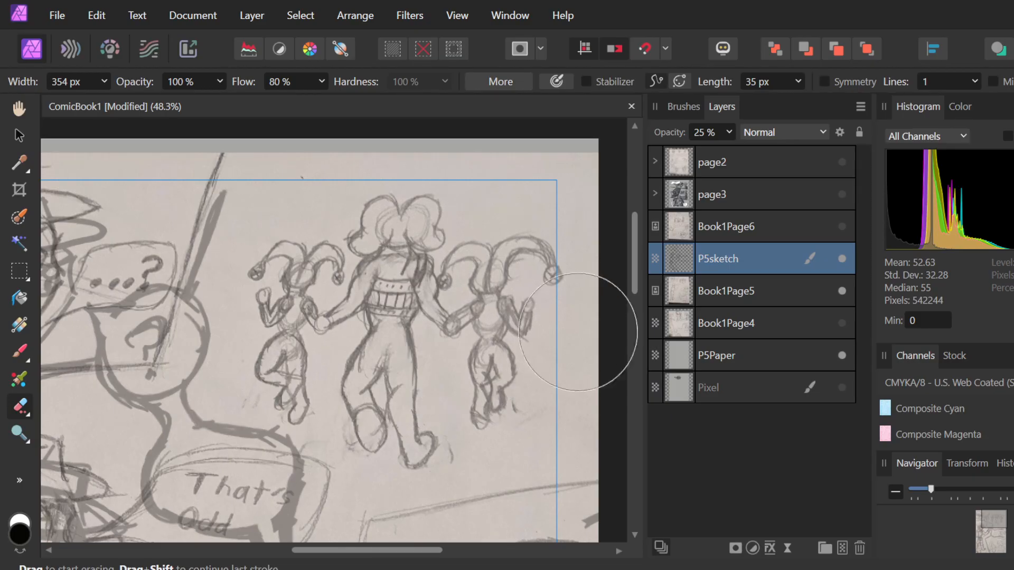
- Shift the Book1Page5 scan slightly left and up beneath the sketch
click(775, 296)
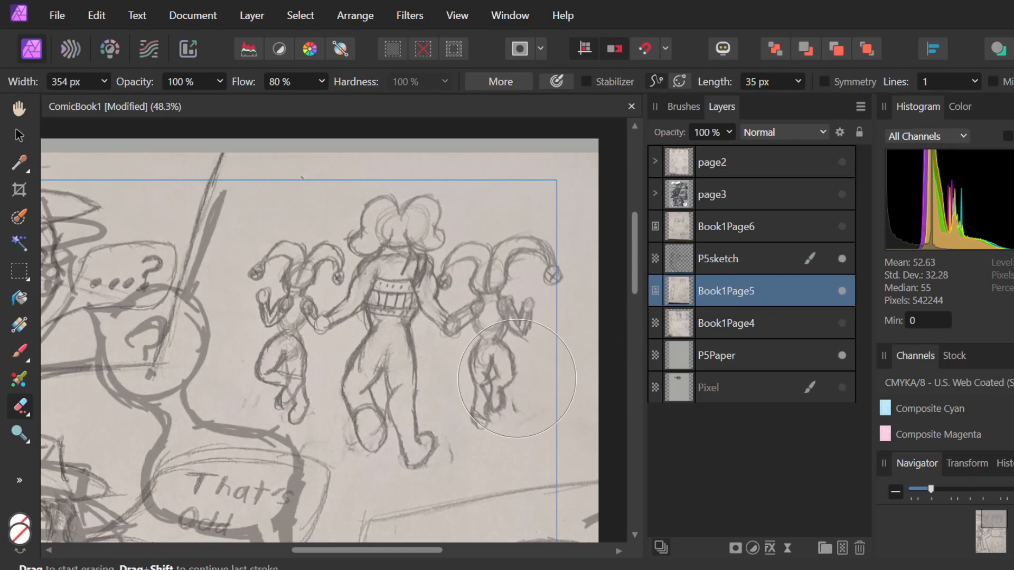
key(v)
drag(509, 376, 494, 369)
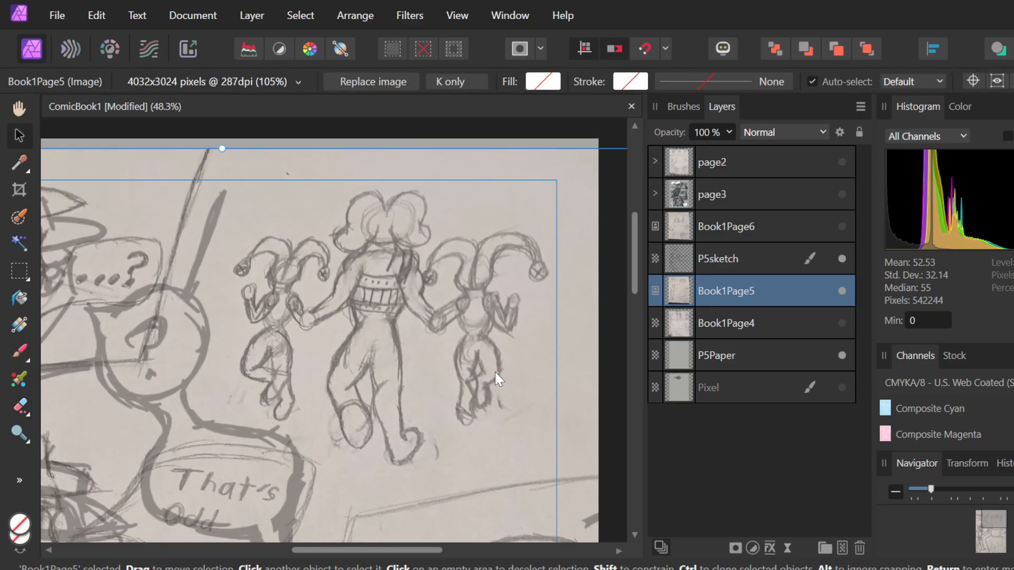
- Examine how the shifted Book1Page5 scan lines up with the P5sketch panel borders from the top to the bottom of the page
scroll(496, 373, down, 3)
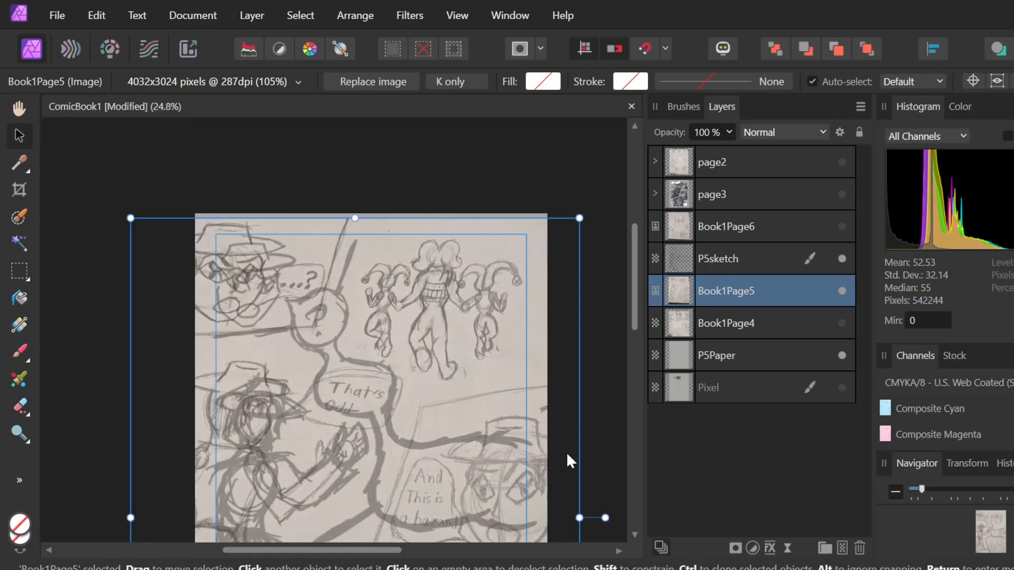
scroll(561, 448, down, 2)
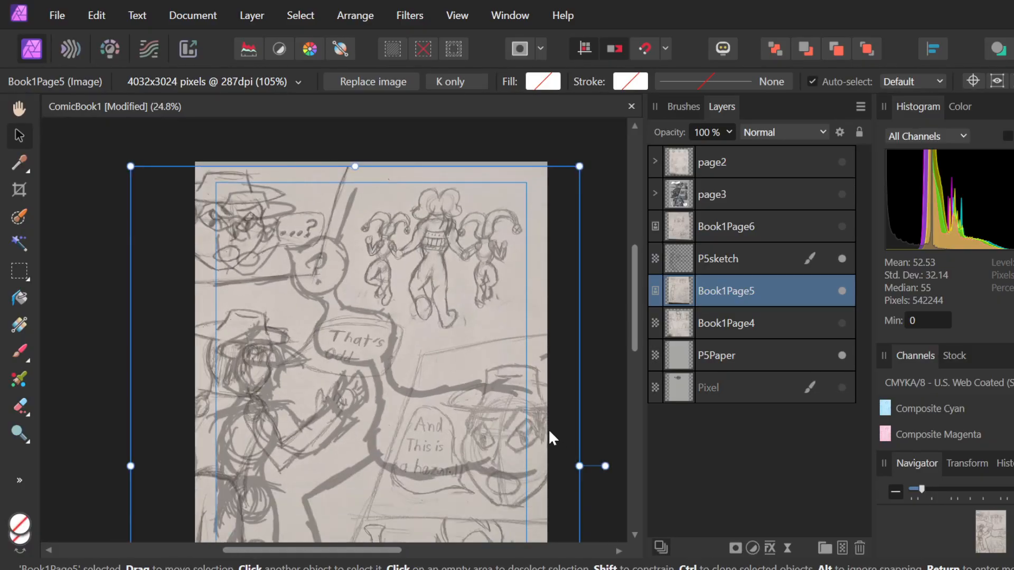
scroll(549, 433, down, 5)
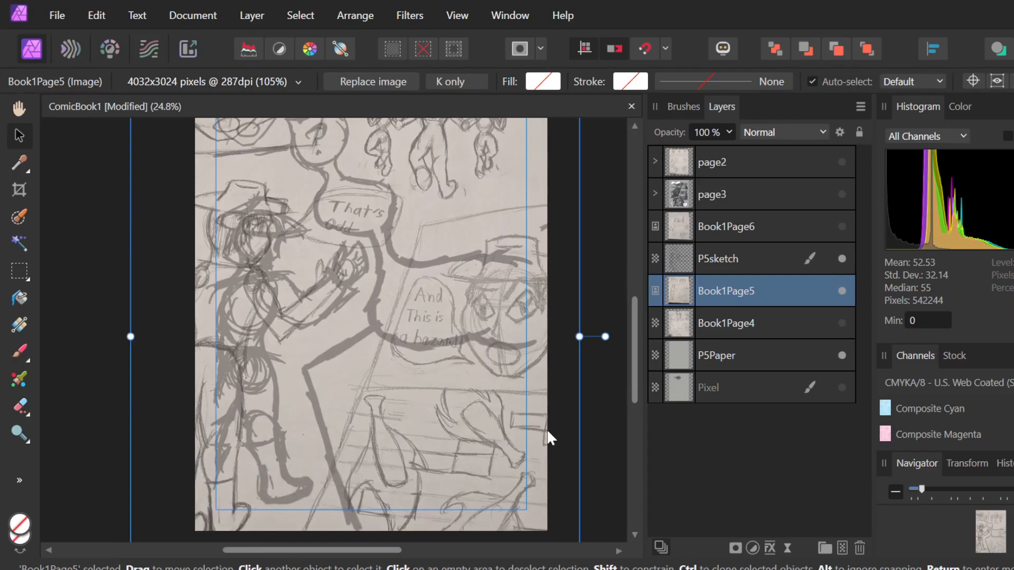
scroll(547, 429, up, 2)
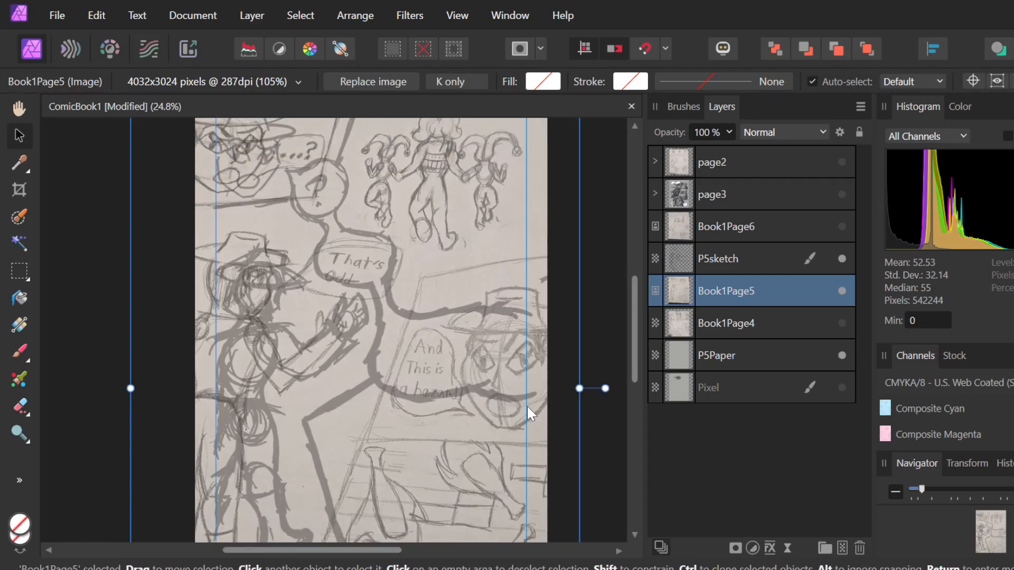
scroll(527, 405, up, 1)
scroll(527, 404, down, 3)
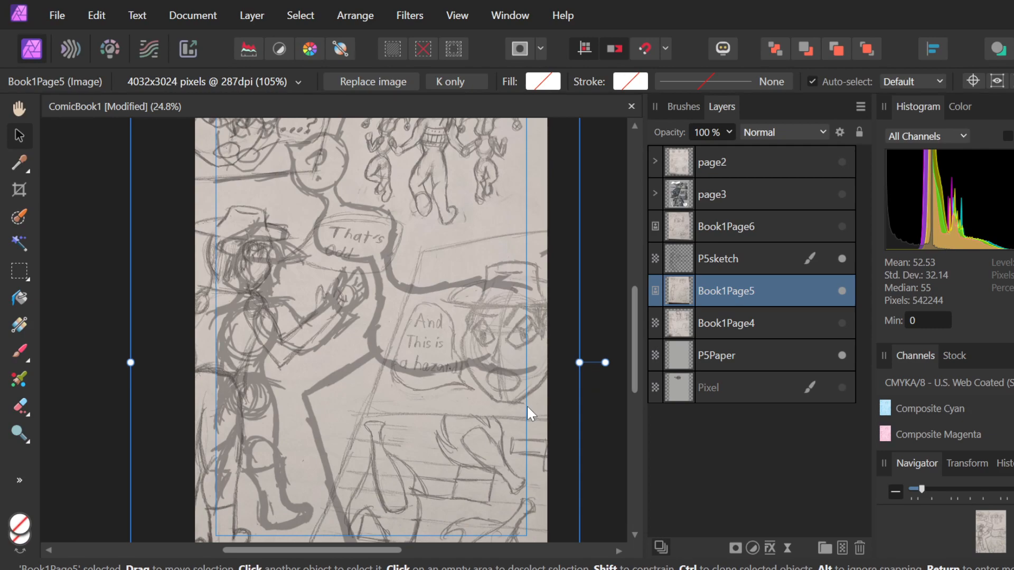
scroll(505, 401, up, 5)
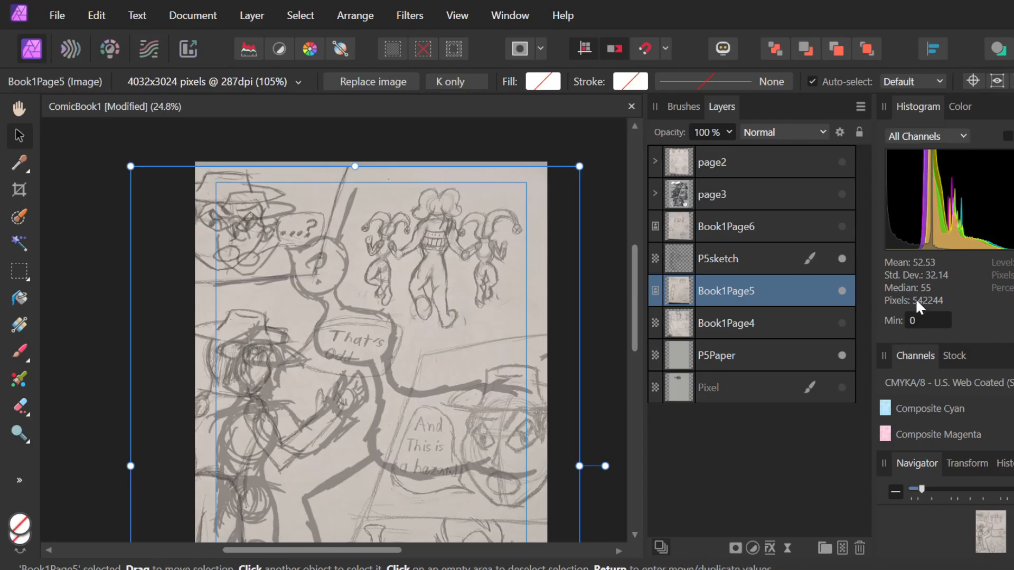
- Hide the Book1Page5 scan and look over the P5sketch drawing on its own
click(841, 289)
click(840, 290)
click(841, 289)
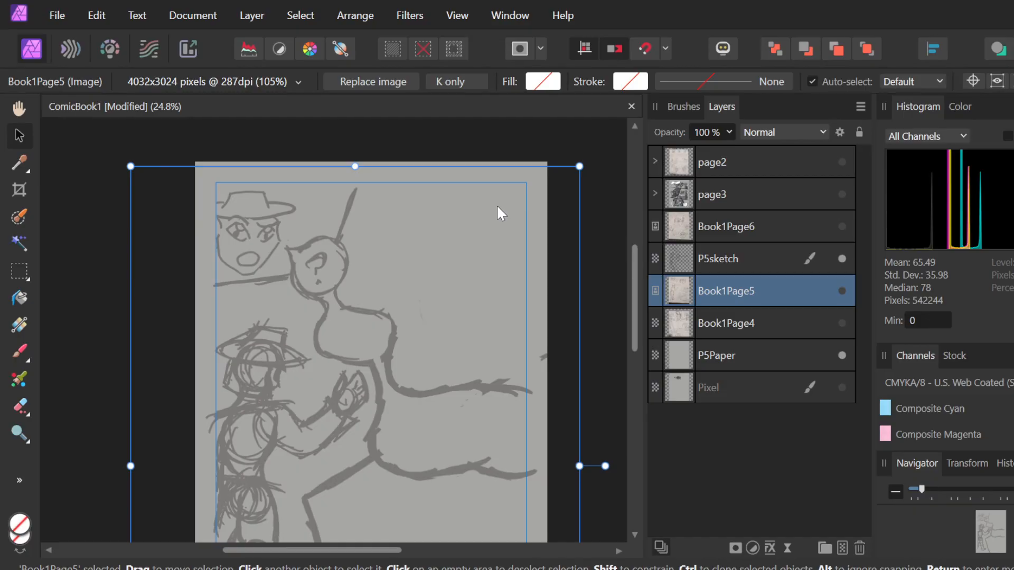
scroll(496, 205, down, 3)
scroll(497, 204, up, 1)
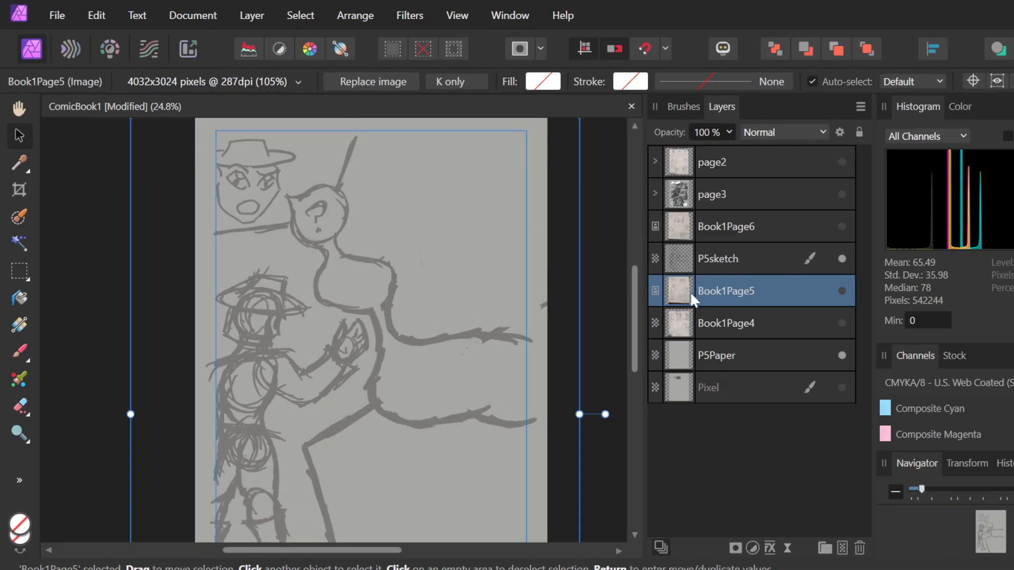
- Add a new pixel layer directly below P5sketch and name it p5ink
click(843, 551)
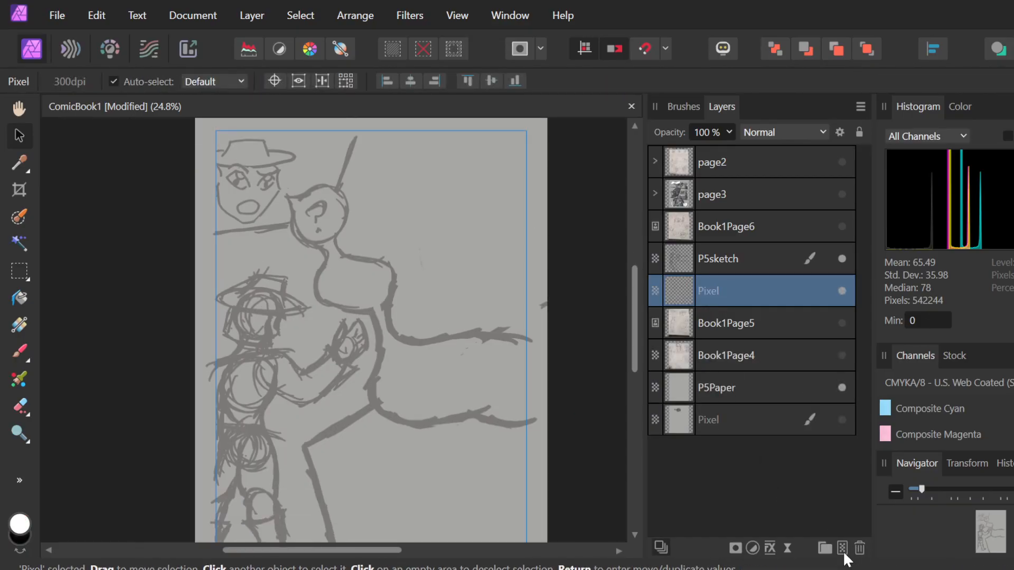
double_click(703, 287)
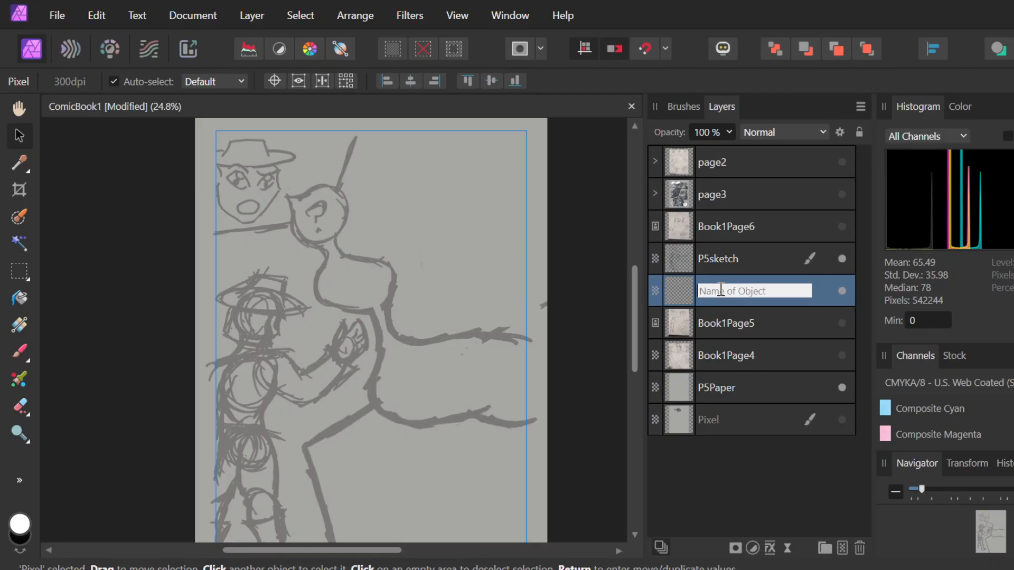
text(p5ink)
key(Return)
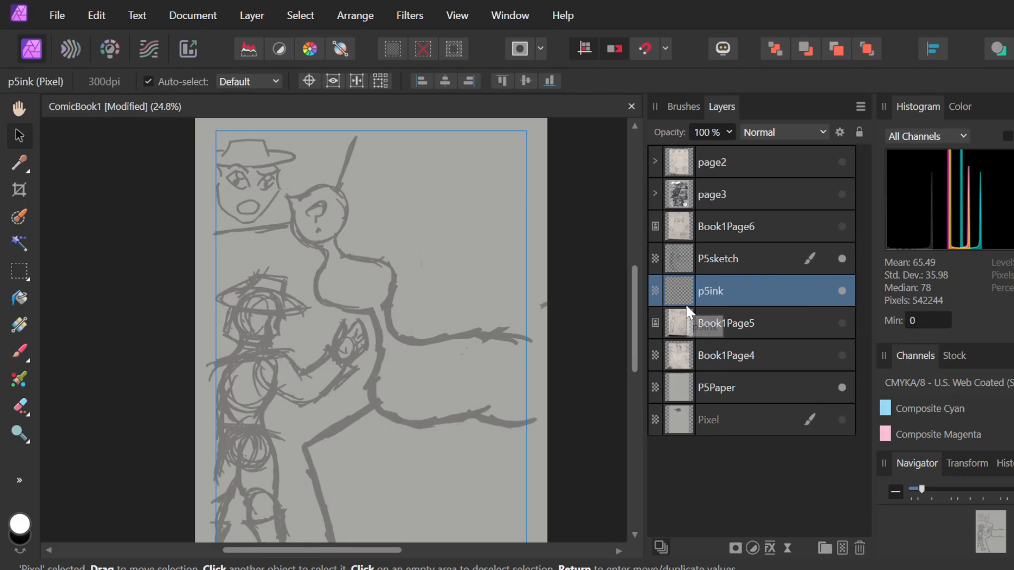
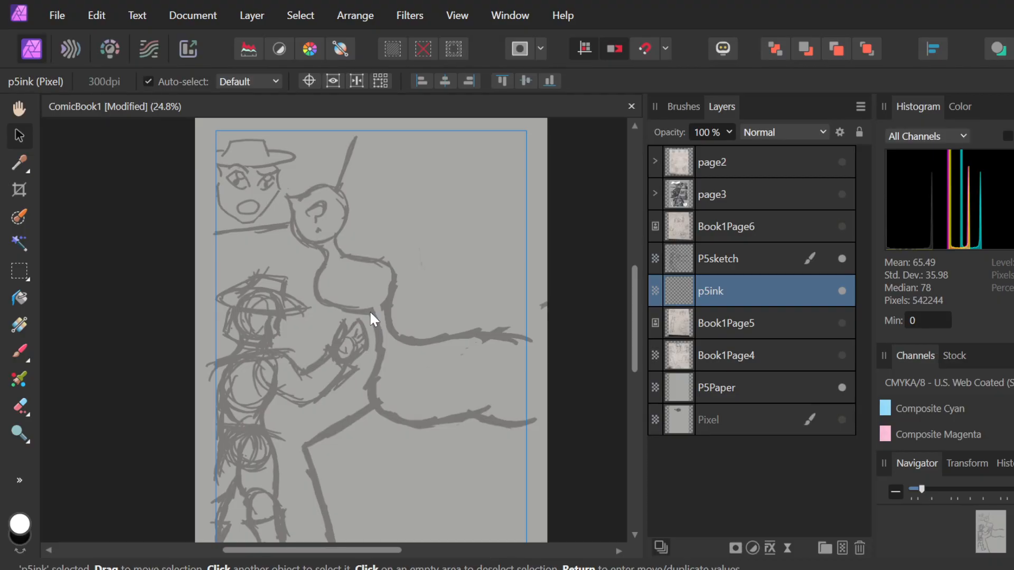
- Try a curvy 20 px black brush stroke on p5ink in the empty upper area of the page, and undo it
scroll(370, 312, down, 4)
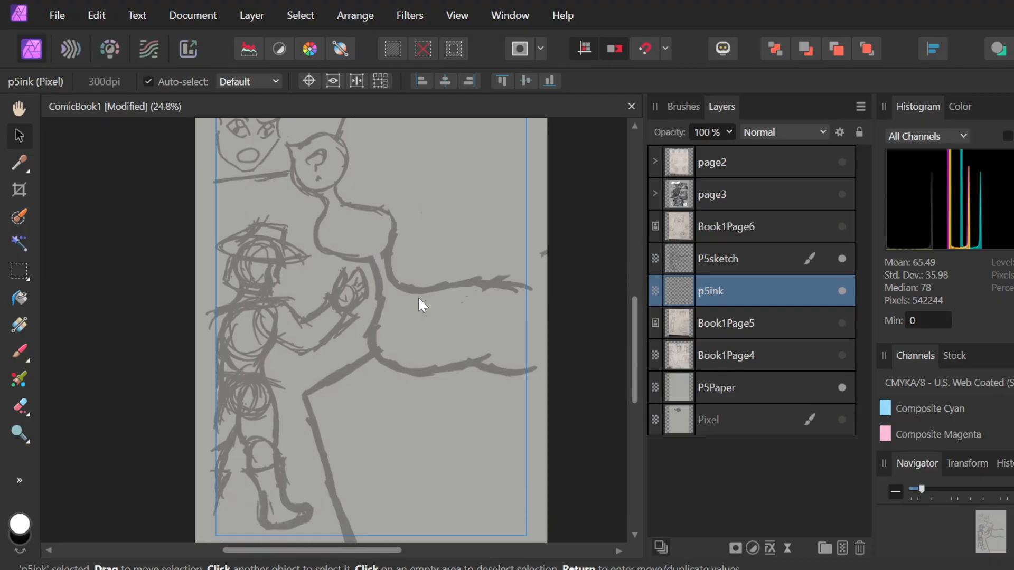
scroll(419, 301, up, 2)
scroll(417, 305, up, 3)
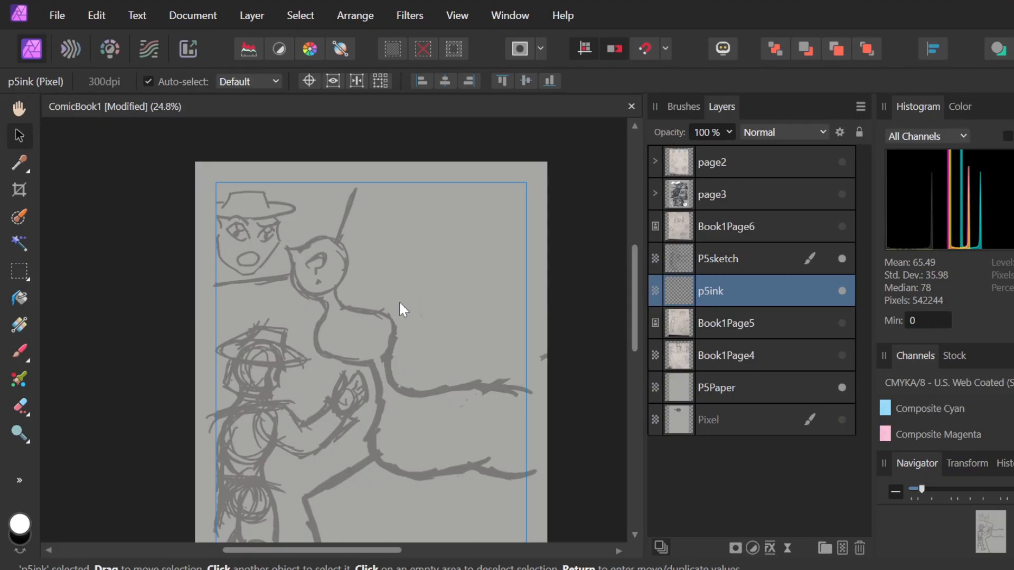
scroll(511, 281, down, 6)
scroll(511, 281, up, 5)
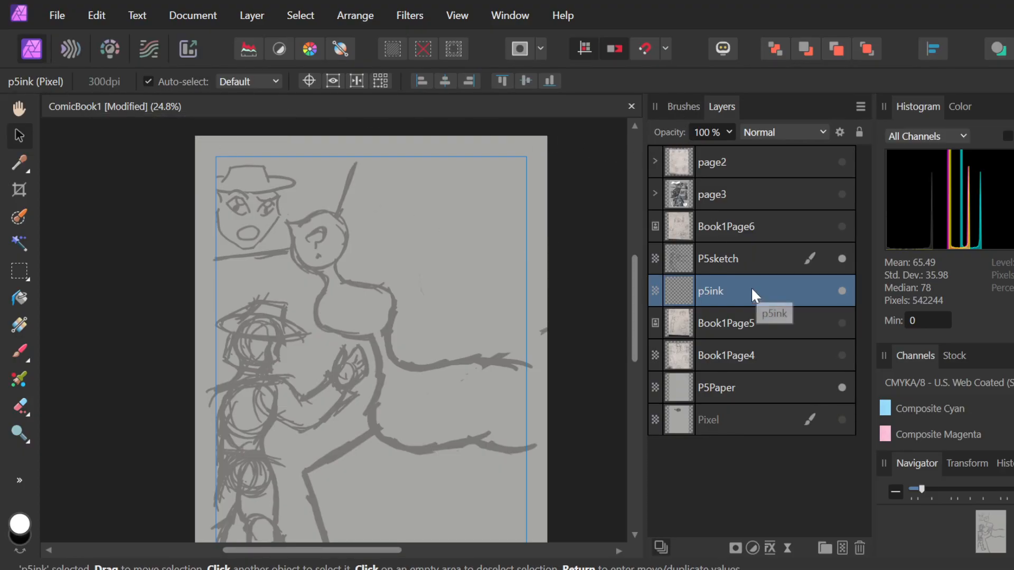
key(b)
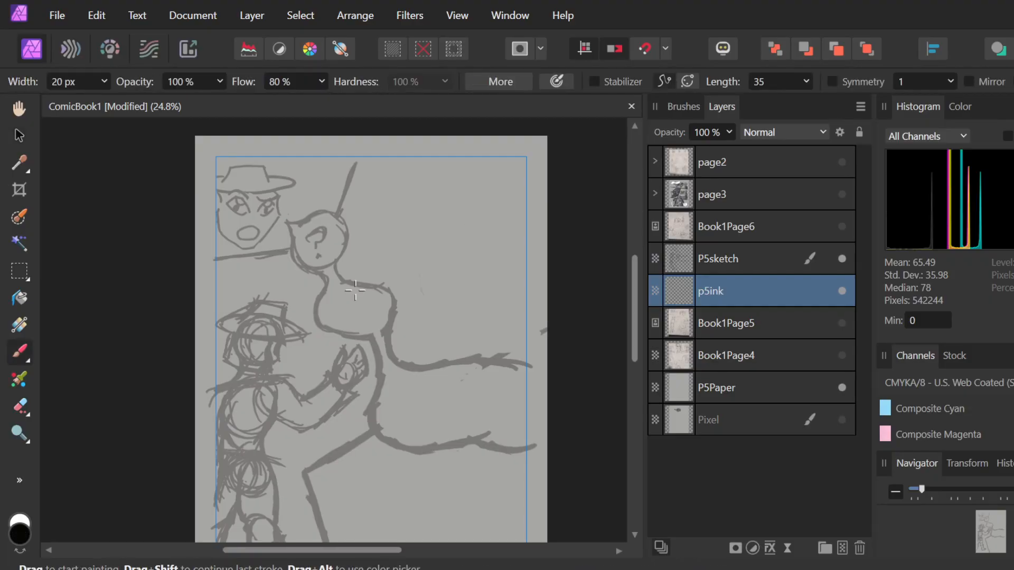
mouse_move(435, 208)
mouse_down()
mouse_move(467, 227)
mouse_move(476, 314)
mouse_move(504, 315)
mouse_up()
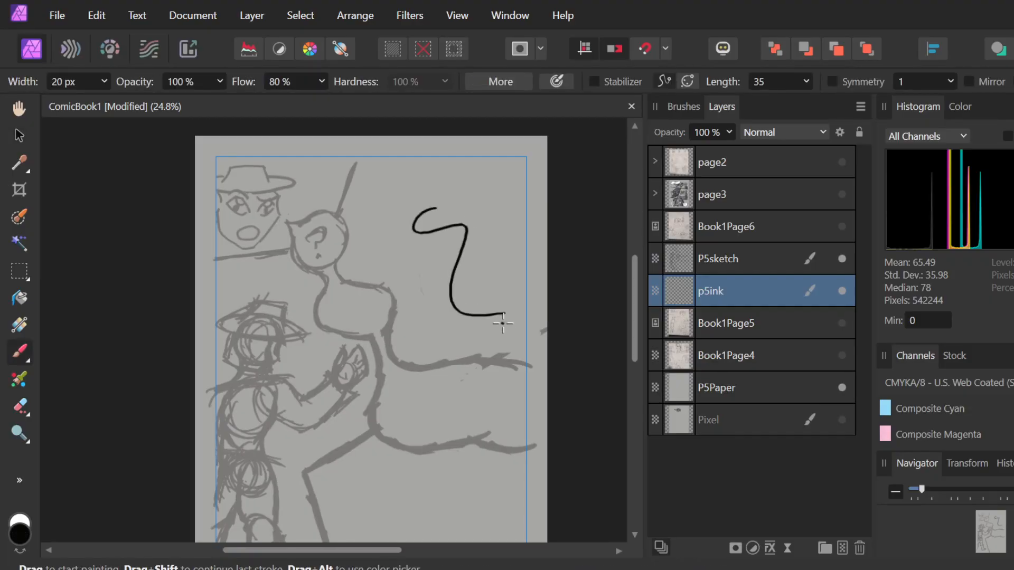
key(ctrl+z)
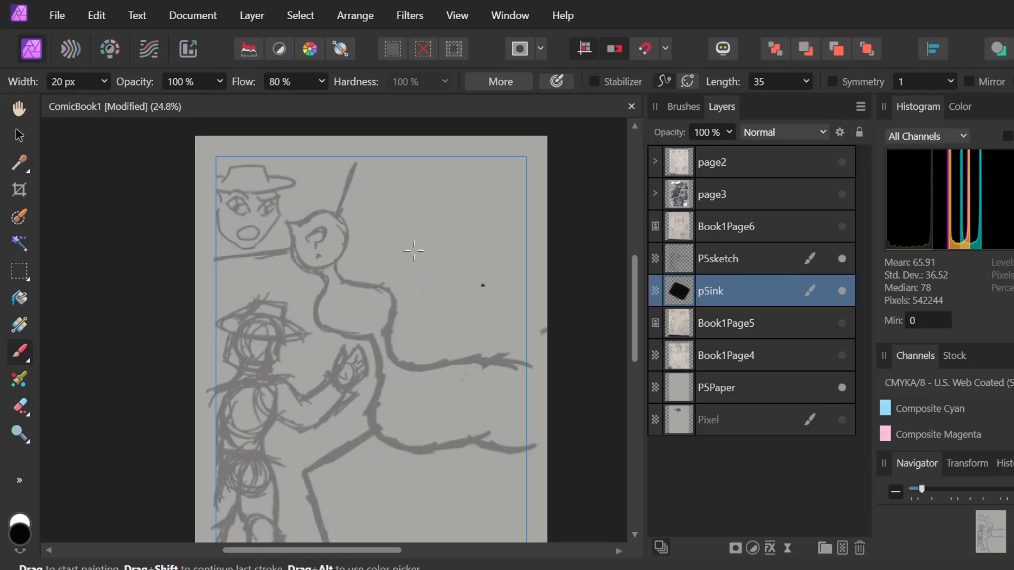
scroll(214, 222, up, 5)
scroll(437, 344, down, 2)
scroll(444, 339, up, 4)
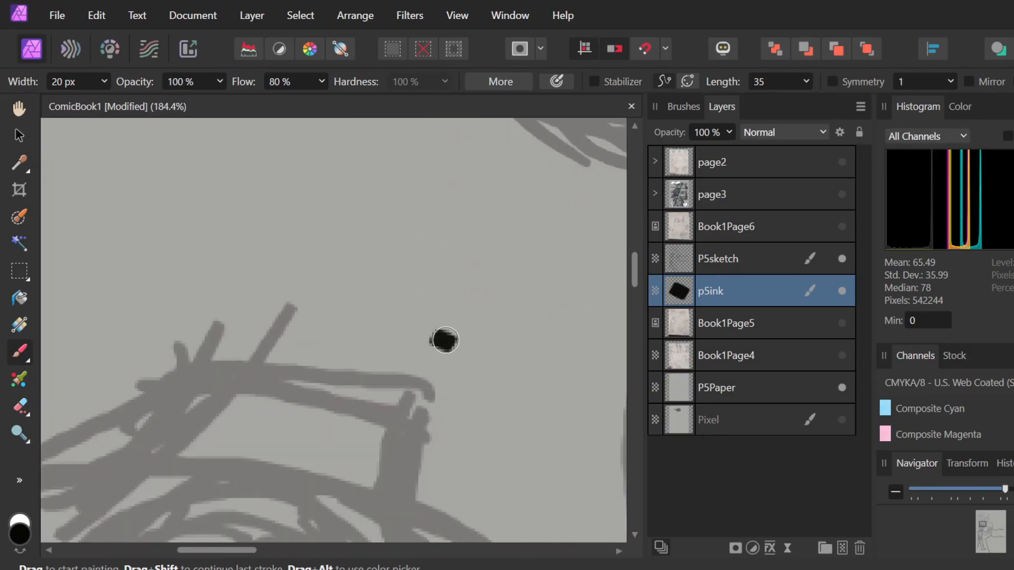
scroll(463, 339, down, 9)
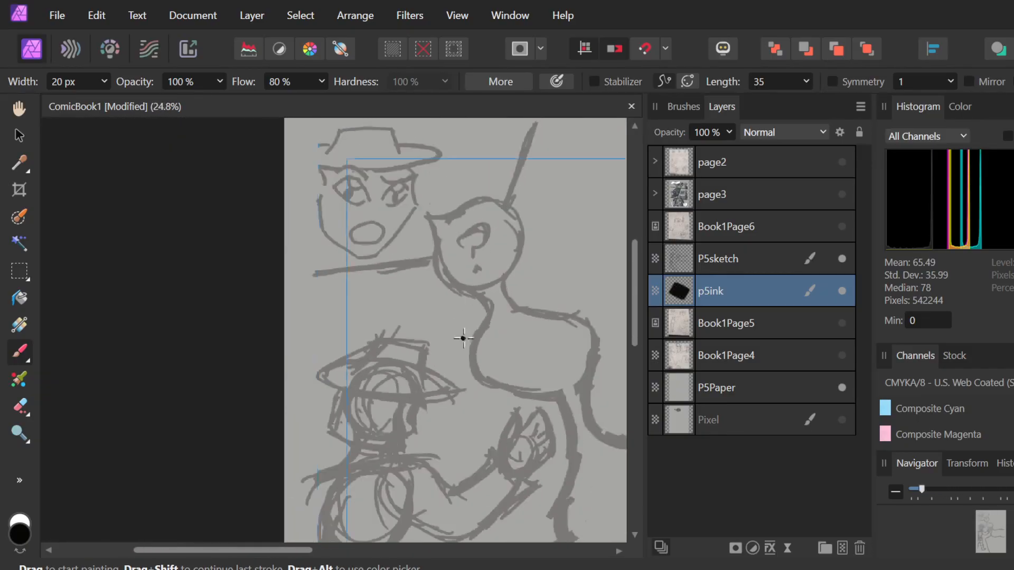
scroll(490, 339, up, 1)
scroll(490, 339, up, 1)
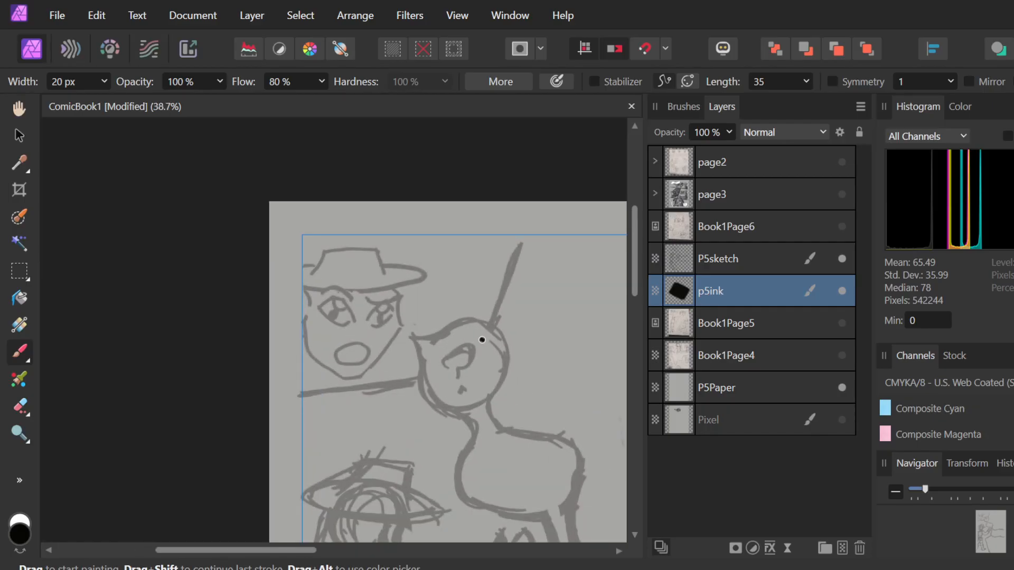
- Set the brush width to 40 px and ink the slanted border line above the question-mark head on p5ink
click(102, 77)
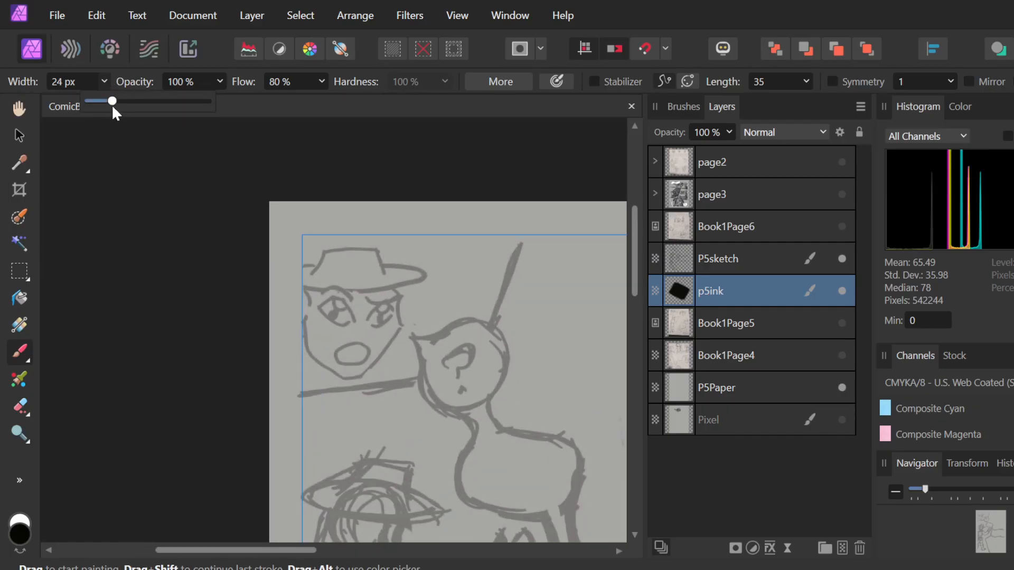
drag(524, 232, 486, 339)
key(ctrl+z)
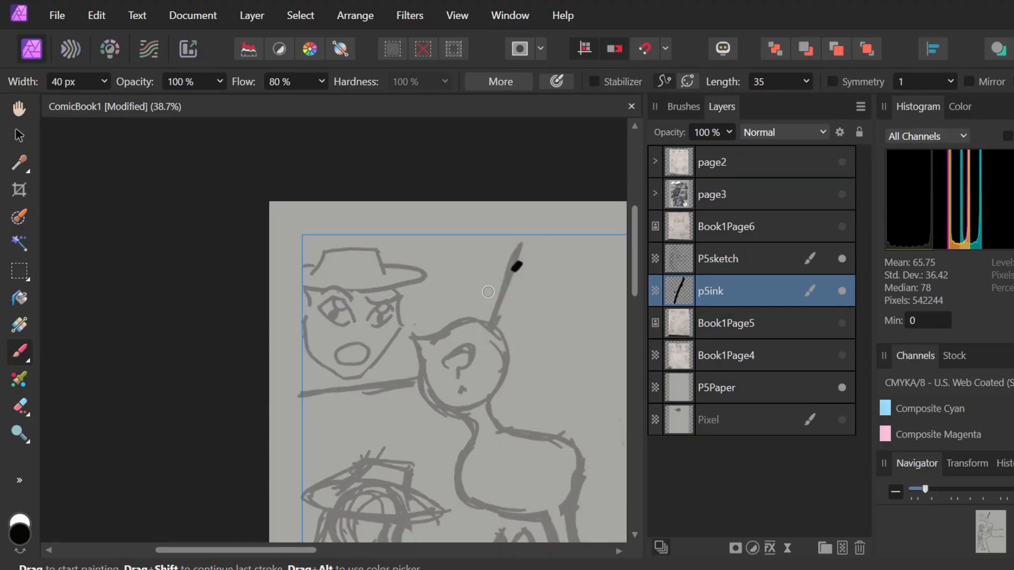
drag(490, 323, 524, 225)
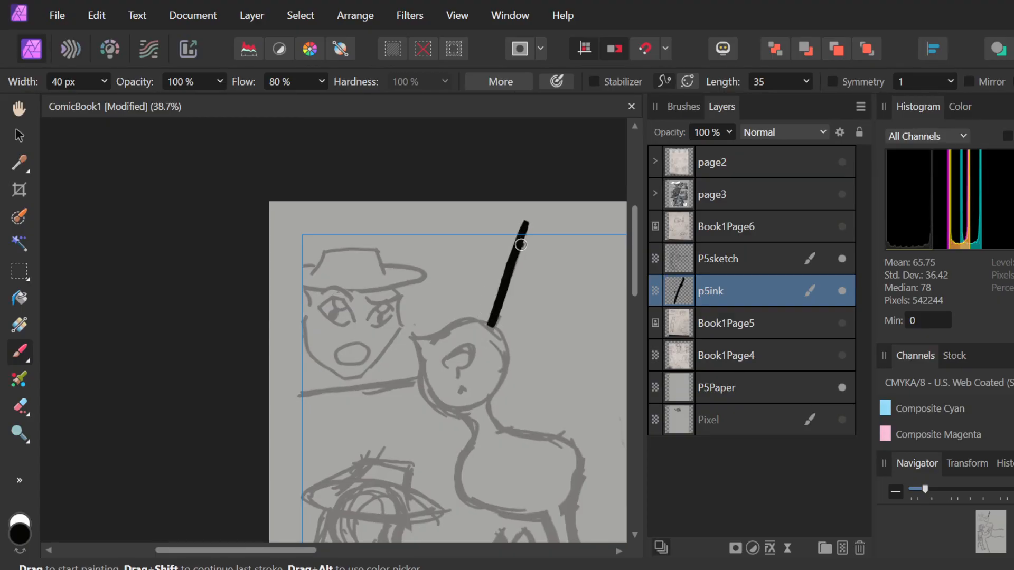
- Try inking both flowing contours of the question-mark figure at 40 px, and undo the strokes
mouse_move(408, 333)
mouse_down()
mouse_move(450, 327)
mouse_move(422, 339)
mouse_move(482, 321)
mouse_move(507, 362)
mouse_move(490, 403)
mouse_move(520, 440)
mouse_move(569, 449)
mouse_move(581, 485)
mouse_move(573, 535)
mouse_up()
key(ctrl+z)
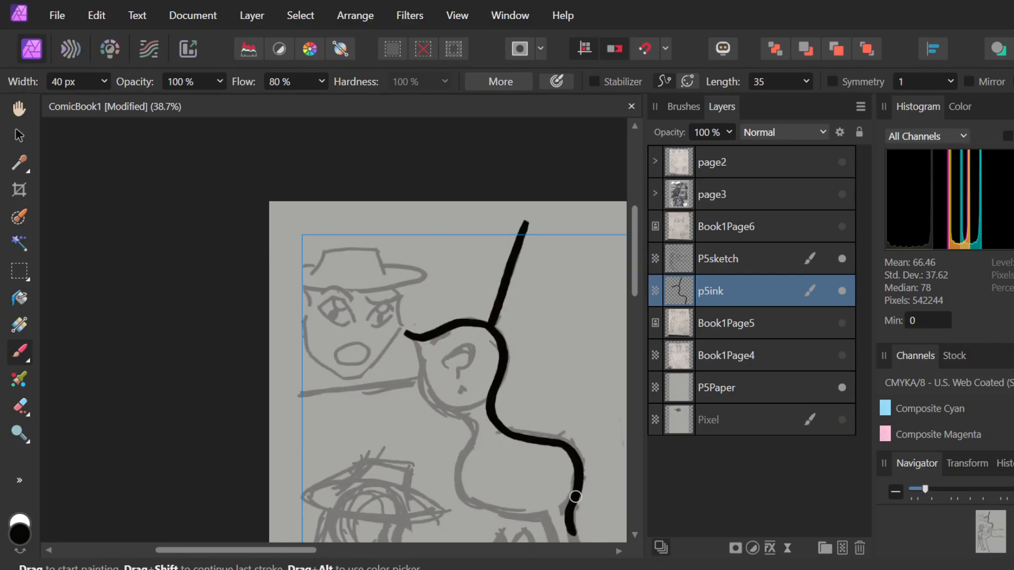
mouse_move(415, 335)
mouse_down()
mouse_move(405, 338)
mouse_move(434, 408)
mouse_move(463, 434)
mouse_up()
key(ctrl+z)
mouse_move(457, 475)
mouse_down()
mouse_move(468, 418)
mouse_move(435, 399)
mouse_move(404, 335)
mouse_up()
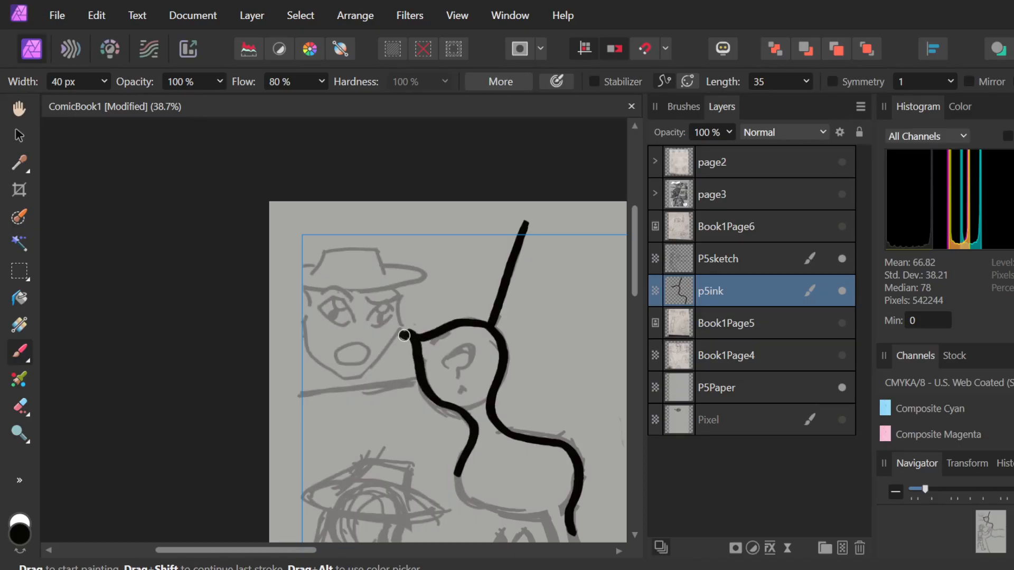
scroll(513, 321, down, 3)
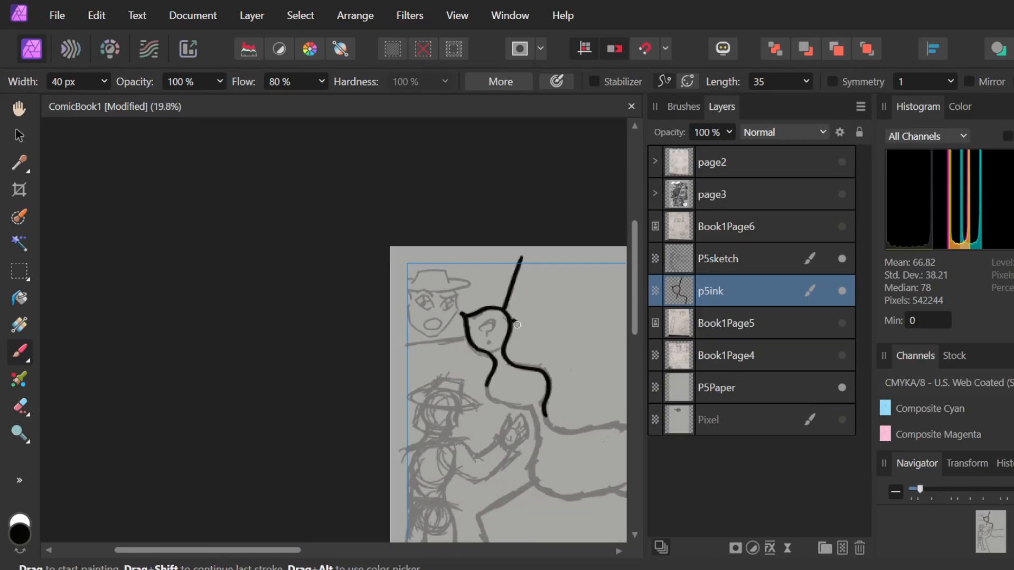
key(ctrl+z)
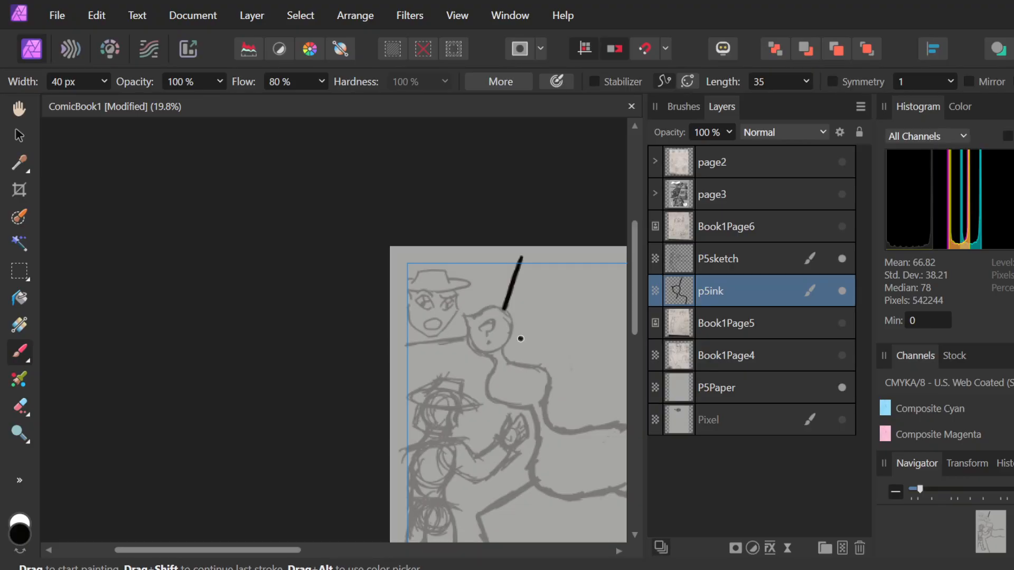
- Ink the near-horizontal border beneath the face with the hat, ending at the question-mark head
scroll(521, 338, up, 3)
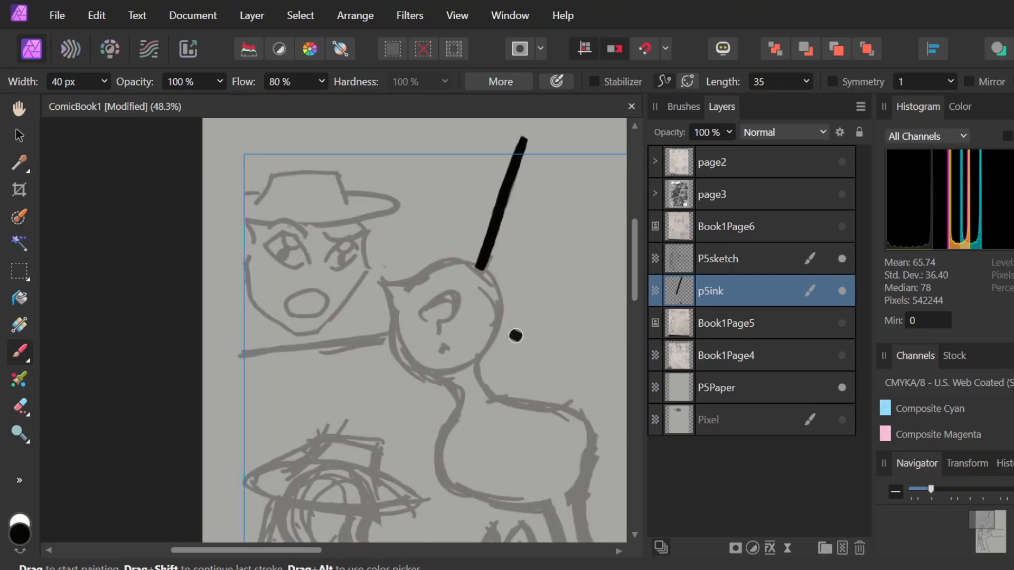
drag(395, 343, 262, 348)
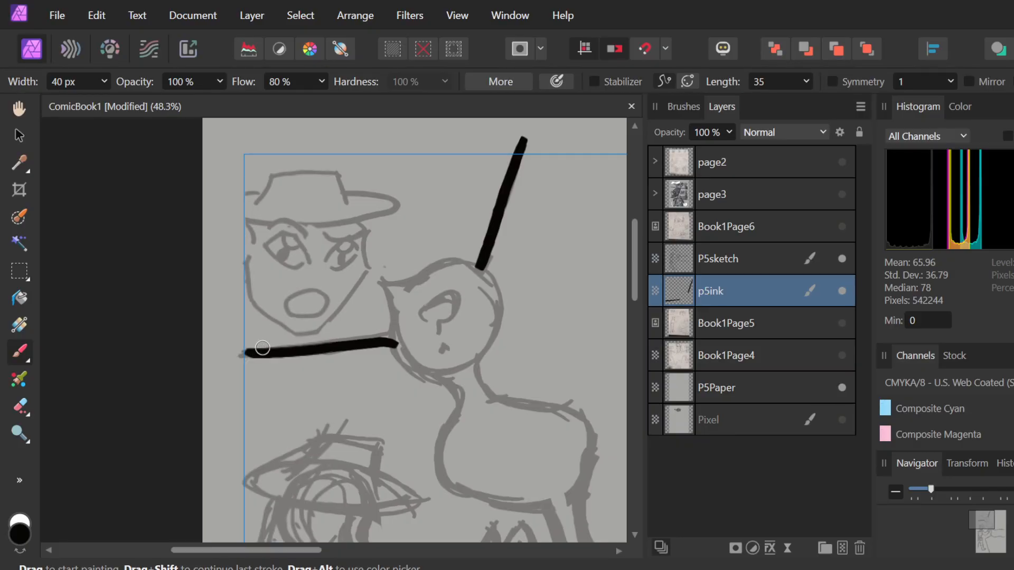
scroll(407, 227, down, 2)
scroll(507, 227, down, 1)
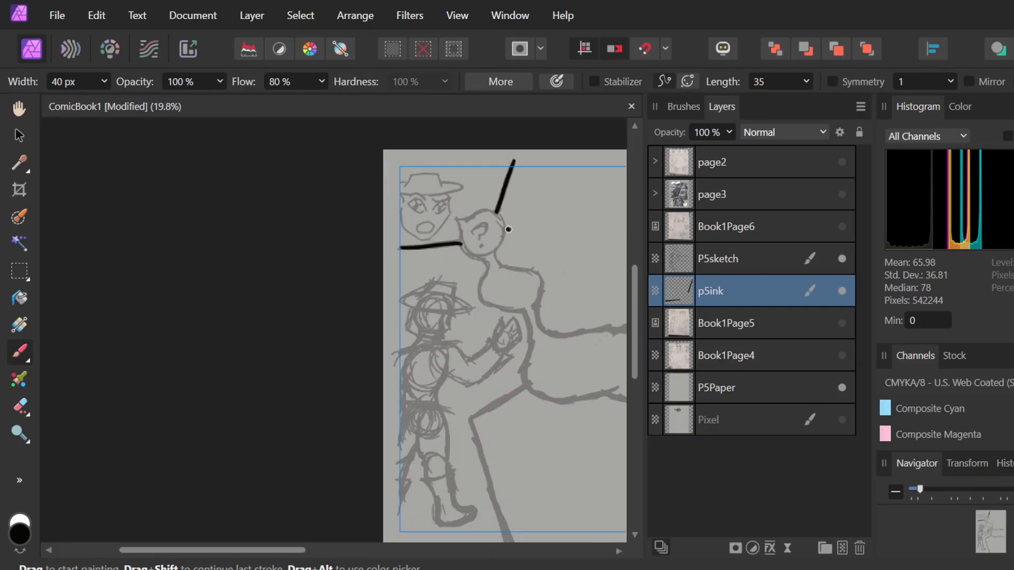
- Reduce the brush width to 27 px for inking the figure's contours
scroll(508, 229, right, 3)
scroll(490, 277, up, 2)
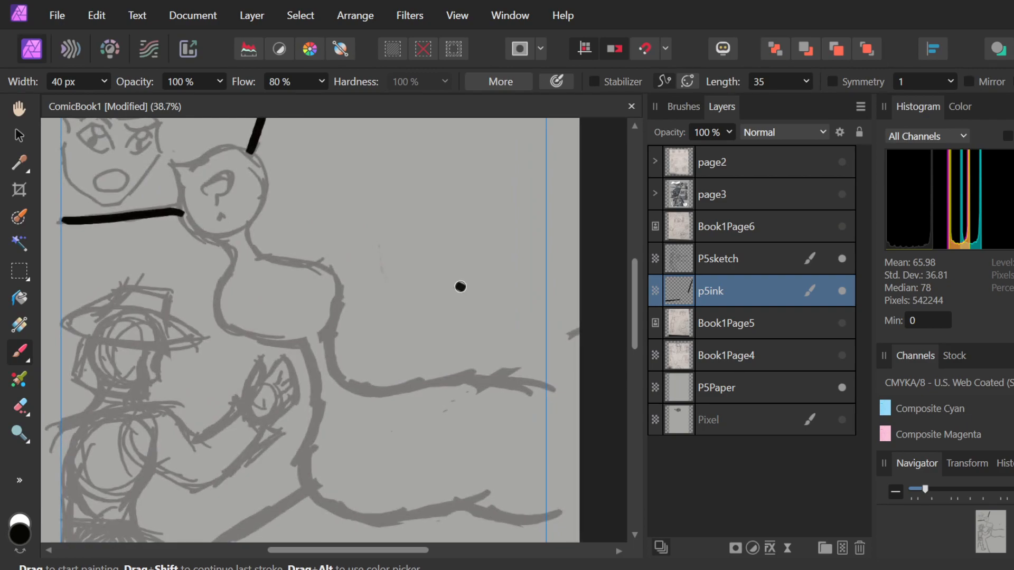
click(104, 81)
drag(101, 104, 98, 104)
- Try inking the figure's whole left contour from the pointed head tip down to the lower border, and undo it
mouse_move(170, 160)
mouse_down()
mouse_move(181, 209)
mouse_move(216, 239)
mouse_move(232, 275)
mouse_move(233, 304)
mouse_move(218, 299)
mouse_move(232, 242)
mouse_up()
key(ctrl+z)
key(ctrl+z)
mouse_move(170, 162)
mouse_down()
mouse_move(184, 206)
mouse_move(237, 256)
mouse_move(222, 308)
mouse_move(241, 331)
mouse_move(289, 343)
mouse_move(313, 363)
mouse_move(303, 470)
mouse_move(327, 502)
mouse_move(378, 527)
mouse_move(417, 520)
mouse_up()
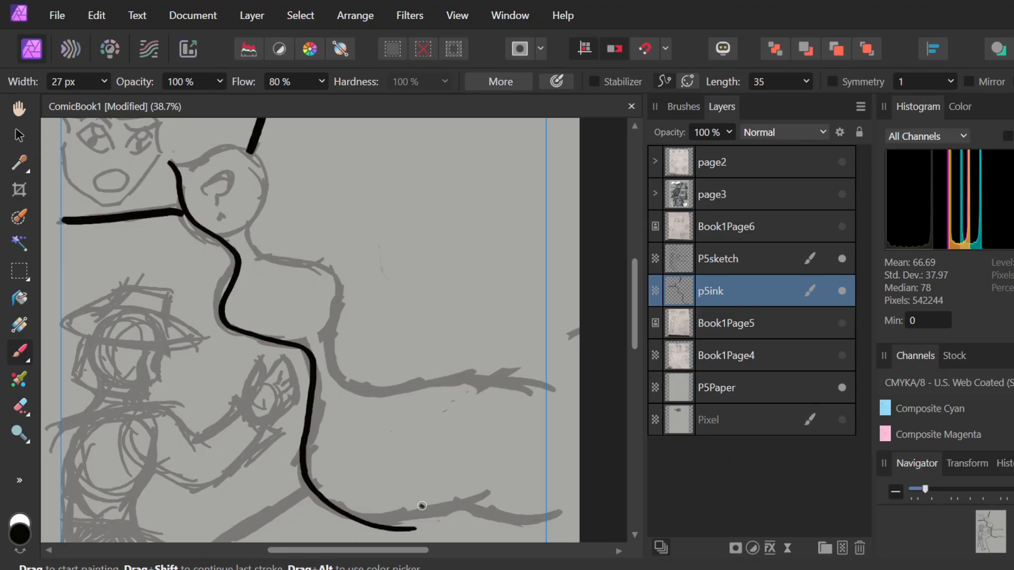
scroll(422, 505, down, 4)
scroll(421, 502, up, 3)
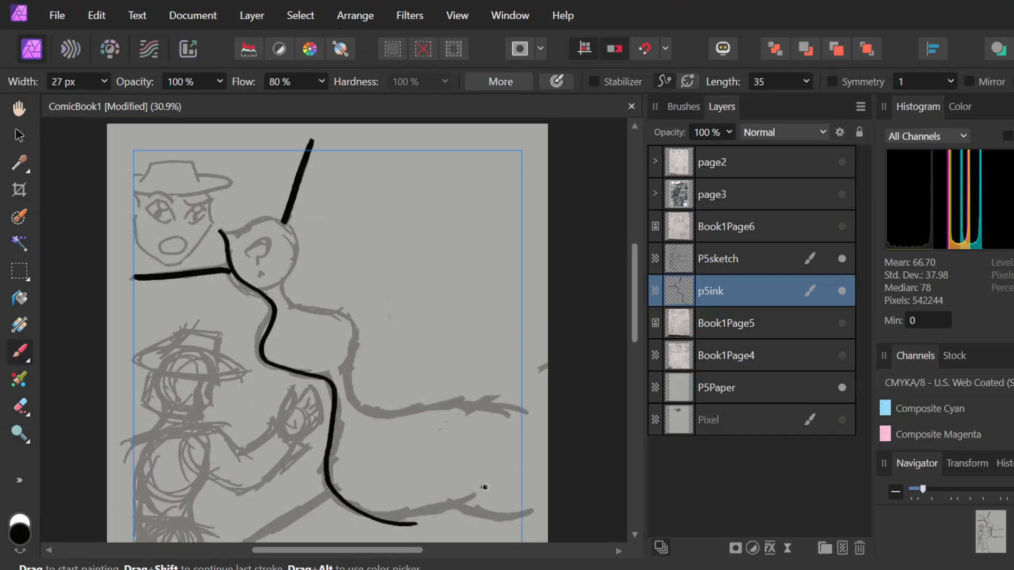
key(ctrl+z)
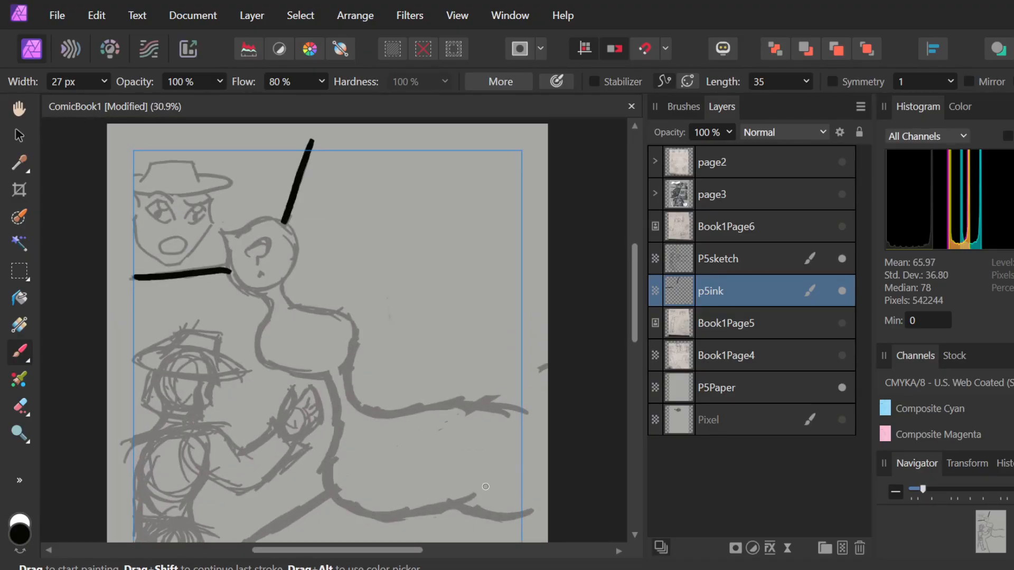
- Ink the top and right side of the question-mark head, continuing along the neck onto the shoulder
mouse_move(219, 231)
mouse_down()
mouse_move(259, 225)
mouse_move(289, 235)
mouse_move(283, 256)
mouse_up()
key(ctrl+z)
mouse_move(218, 226)
mouse_down()
mouse_move(259, 214)
mouse_move(293, 222)
mouse_move(288, 234)
mouse_up()
key(ctrl+z)
mouse_move(218, 231)
mouse_down()
mouse_move(286, 229)
mouse_move(282, 291)
mouse_move(325, 309)
mouse_up()
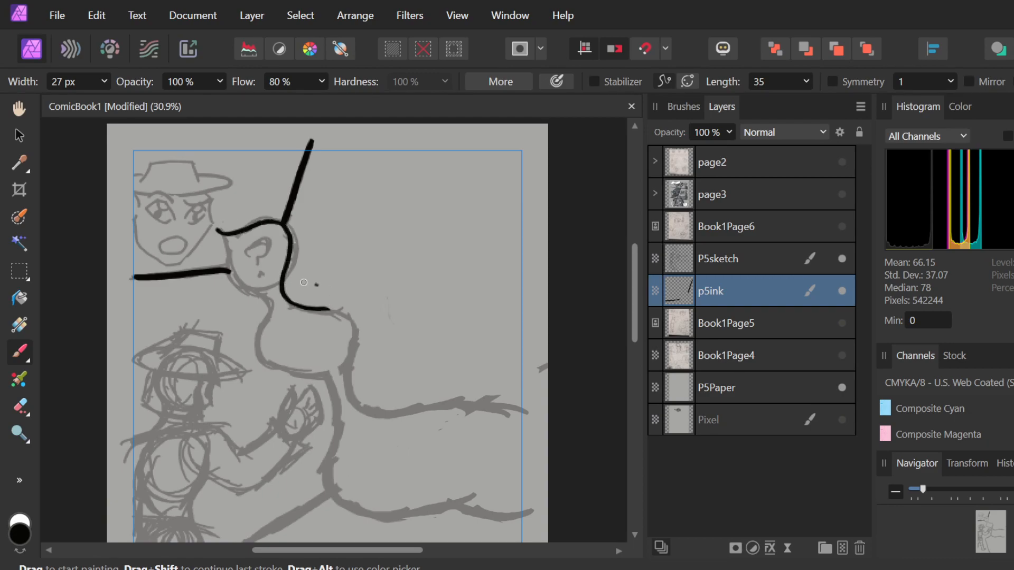
- Try inking the left contour from the head tip past the neck to the underside of the torso, and undo it
drag(218, 231, 264, 300)
key(ctrl+z)
mouse_move(215, 231)
mouse_down()
mouse_move(230, 285)
mouse_move(262, 301)
mouse_up()
key(ctrl+z)
mouse_move(221, 238)
mouse_down()
mouse_move(235, 294)
mouse_move(268, 329)
mouse_move(256, 350)
mouse_move(273, 372)
mouse_move(315, 368)
mouse_up()
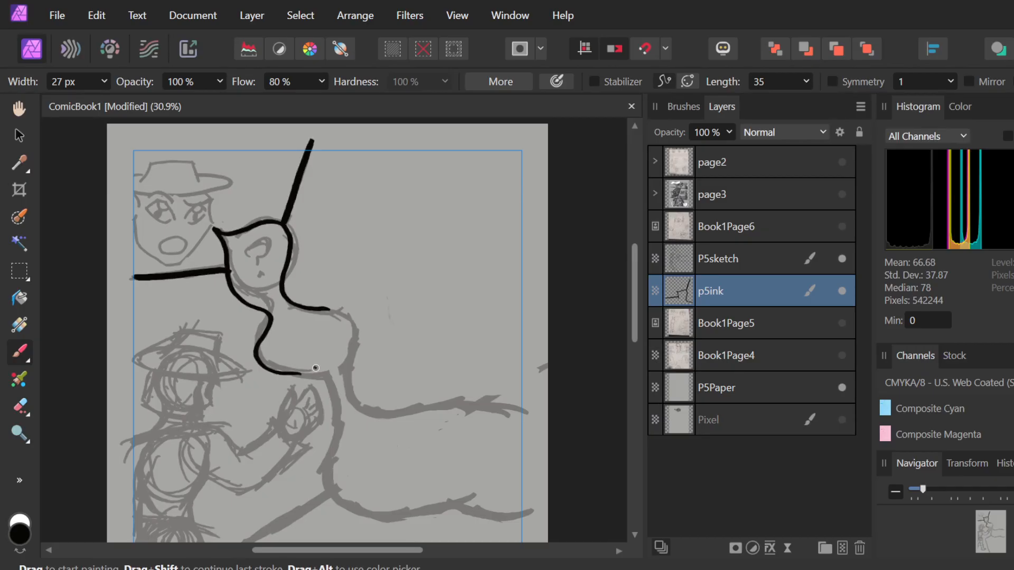
key(ctrl+z)
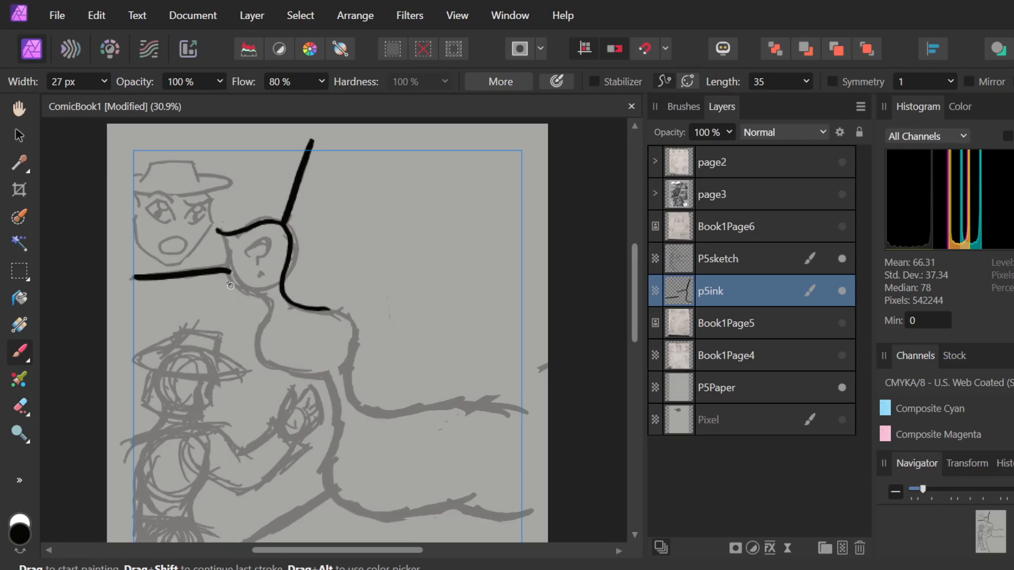
- Try several shorter strokes for the left edge of the question-mark head, undoing the unwanted ones
mouse_move(226, 259)
mouse_down()
mouse_move(231, 286)
mouse_move(255, 296)
mouse_up()
key(ctrl+z)
mouse_move(216, 229)
mouse_down()
mouse_move(228, 247)
mouse_move(232, 293)
mouse_move(259, 310)
mouse_up()
key(ctrl+z)
mouse_move(215, 233)
mouse_down()
mouse_move(231, 259)
mouse_move(228, 279)
mouse_up()
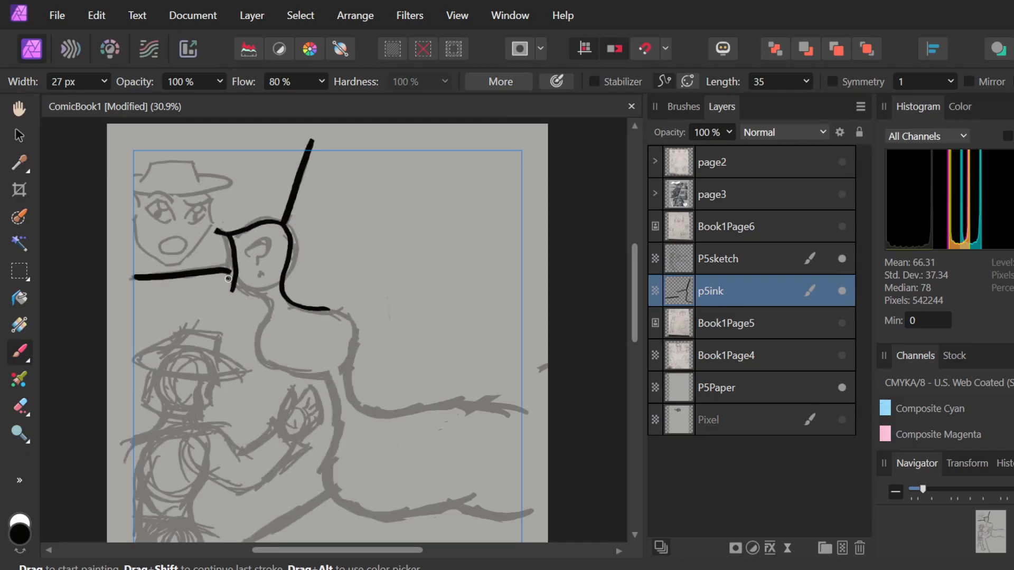
key(ctrl+z)
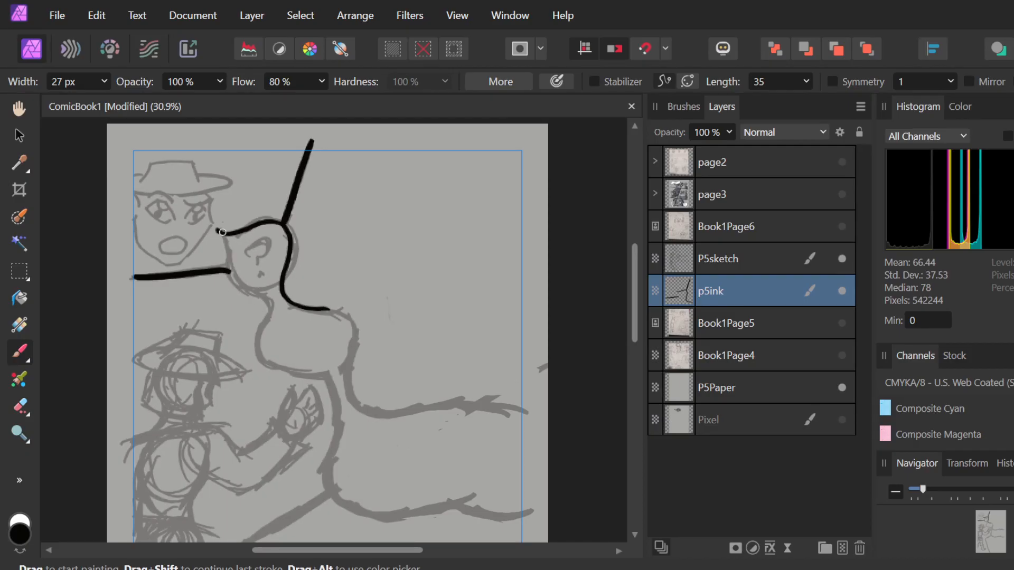
mouse_move(221, 230)
mouse_down()
mouse_move(235, 285)
mouse_move(256, 292)
mouse_move(228, 251)
mouse_up()
key(ctrl+z)
- Try inking the question mark inside the head, and undo it together with the head's left edge
mouse_move(249, 241)
mouse_down()
mouse_move(267, 241)
mouse_move(258, 264)
mouse_up()
click(262, 276)
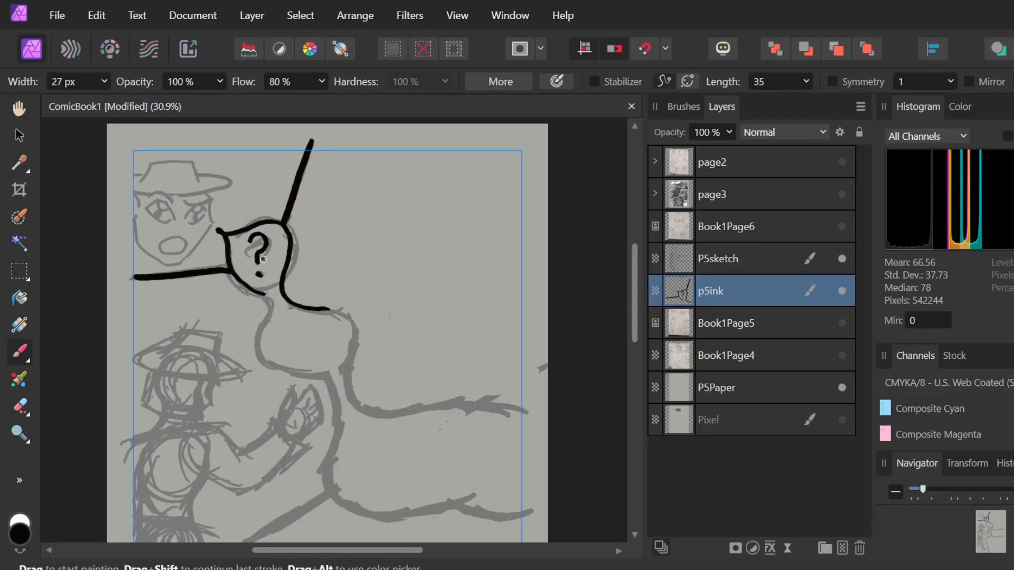
key(ctrl+z)
key(ctrl+z)
key(ctrl+z)
key(ctrl+z)
key(ctrl+z)
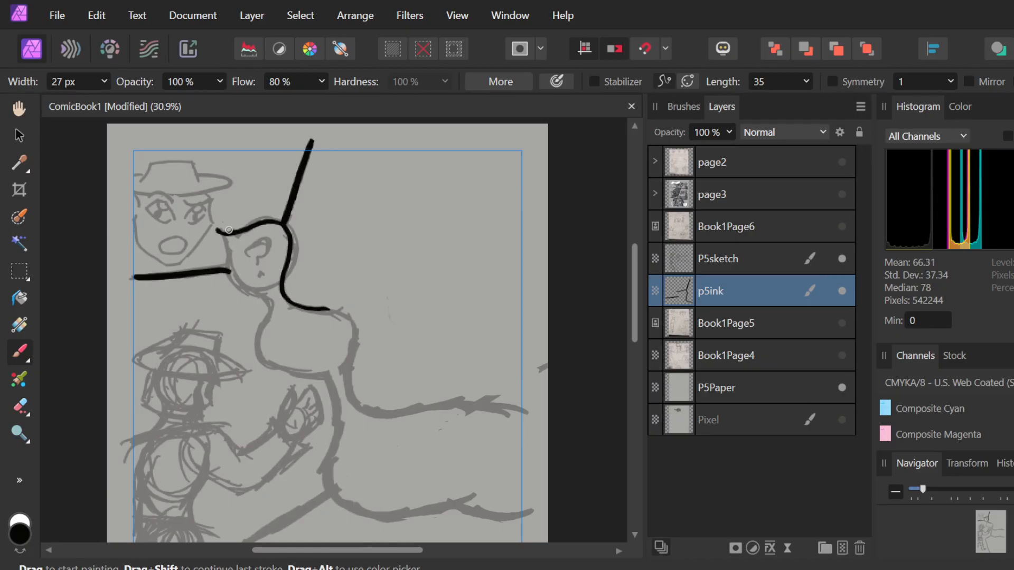
- Ink the short left edge of the question-mark head from its pointed tip down to the border line
drag(227, 238, 227, 278)
drag(225, 239, 223, 258)
key(ctrl+z)
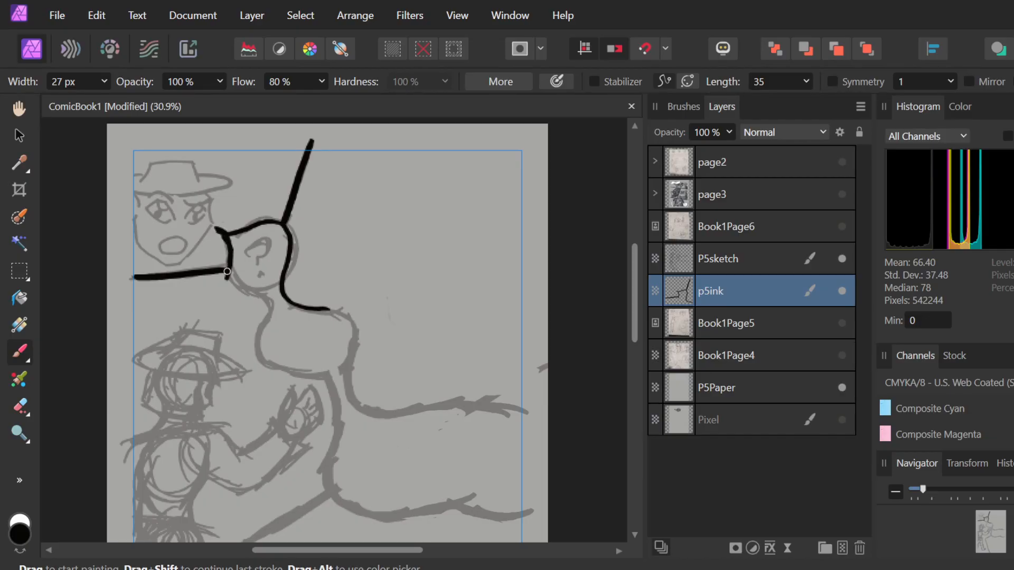
- Ink the figure's left contour from the border line under the head, around the neck, to the underside of the torso
drag(226, 275, 247, 295)
key(ctrl+z)
mouse_move(231, 259)
mouse_down()
mouse_move(231, 275)
mouse_move(260, 291)
mouse_move(259, 362)
mouse_move(310, 378)
mouse_up()
key(ctrl+z)
key(ctrl+z)
mouse_move(261, 352)
mouse_down()
mouse_move(293, 375)
mouse_move(266, 361)
mouse_move(300, 377)
mouse_move(325, 374)
mouse_up()
key(ctrl+z)
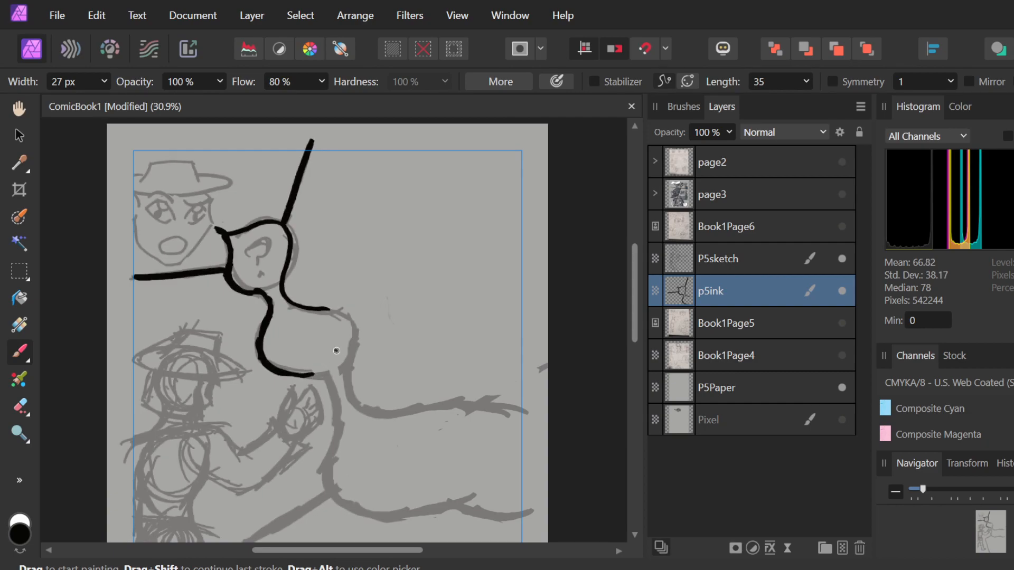
- Set the brush width to 35 px and ink the left contour onward from the torso's underside down to the sketched diagonal line
click(105, 82)
drag(109, 105, 118, 106)
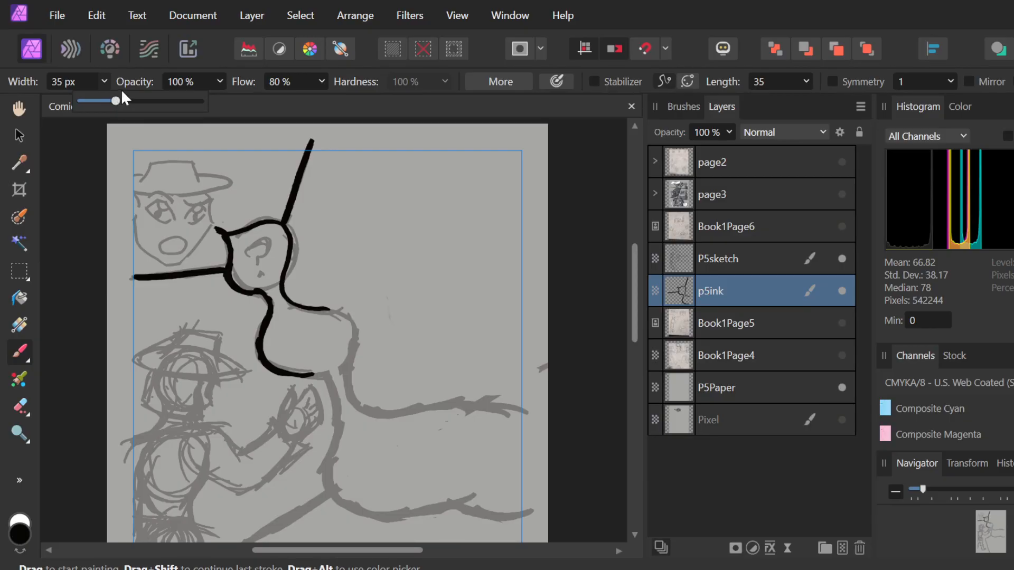
click(270, 313)
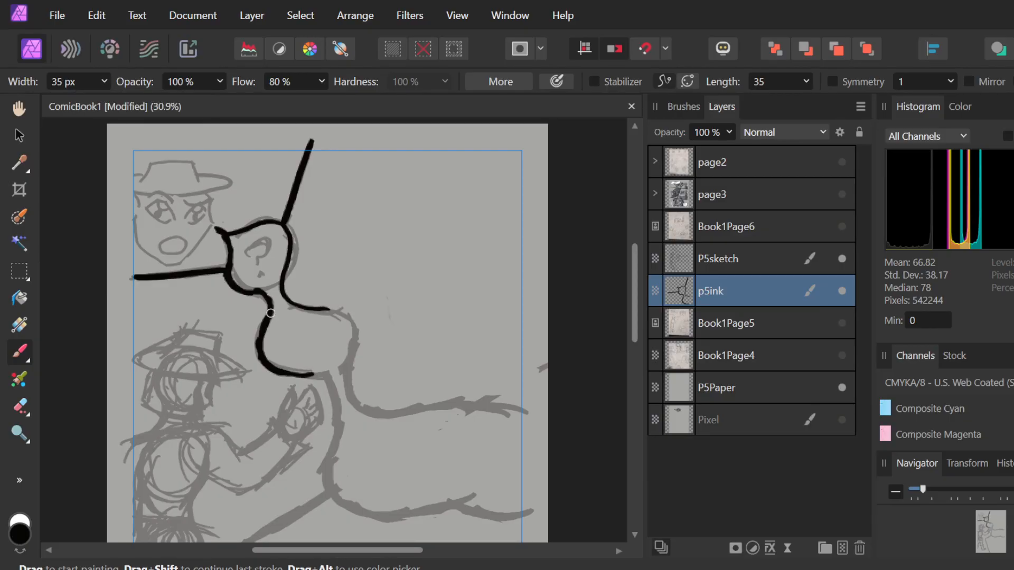
mouse_move(268, 319)
mouse_down()
mouse_move(258, 345)
mouse_move(268, 343)
mouse_move(266, 323)
mouse_move(270, 364)
mouse_move(322, 381)
mouse_up()
key(ctrl+z)
mouse_move(260, 352)
mouse_down()
mouse_move(316, 375)
mouse_move(334, 409)
mouse_up()
mouse_move(294, 370)
mouse_down()
mouse_move(323, 378)
mouse_move(337, 417)
mouse_up()
mouse_move(322, 376)
mouse_down()
mouse_move(338, 408)
mouse_move(333, 435)
mouse_move(331, 387)
mouse_move(334, 449)
mouse_move(337, 395)
mouse_move(337, 429)
mouse_move(334, 493)
mouse_up()
click(378, 395)
key(ctrl+z)
- Ink the right shoulder contour from the base of the neck over the shoulder and down toward the waist
drag(289, 294, 344, 326)
key(ctrl+z)
key(ctrl+z)
mouse_move(347, 375)
mouse_down()
mouse_move(353, 319)
mouse_move(326, 308)
mouse_move(340, 304)
mouse_move(341, 315)
mouse_move(311, 307)
mouse_up()
click(335, 337)
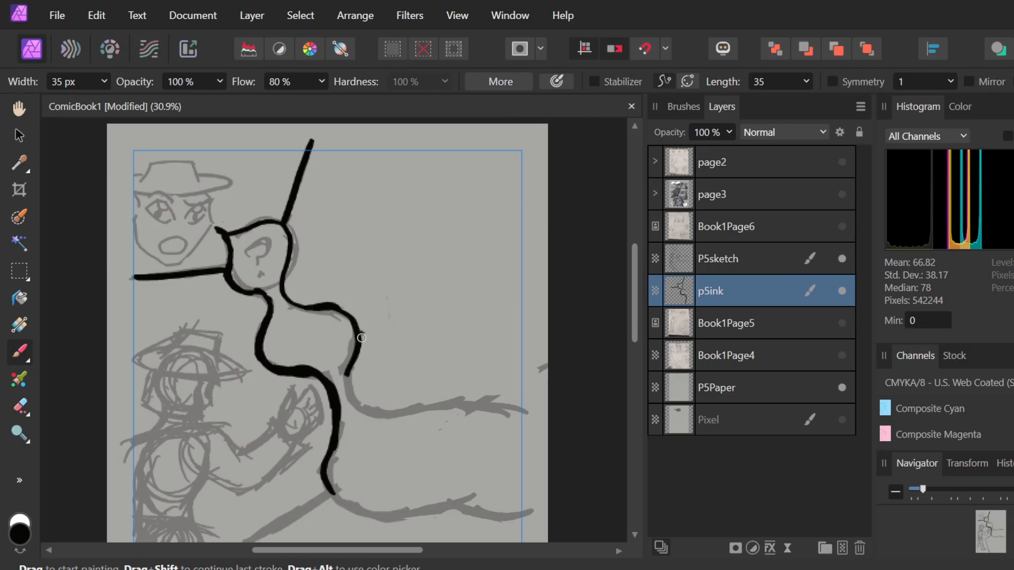
- Ink the right contour from below the shoulder through the waist curve and onto the start of the long upper sweep
mouse_move(353, 358)
mouse_down()
mouse_move(353, 391)
mouse_move(383, 414)
mouse_up()
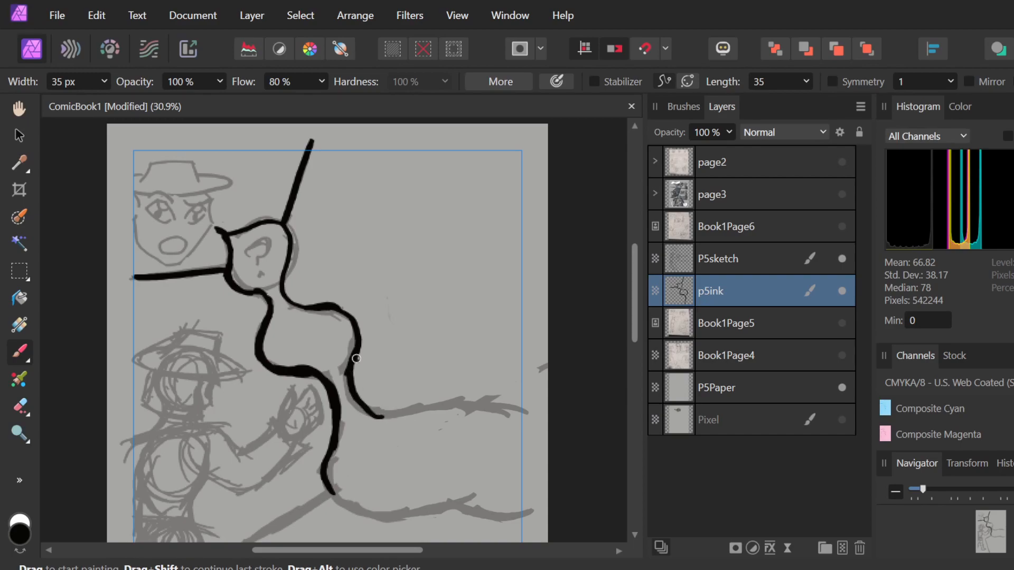
key(ctrl+z)
mouse_move(351, 359)
mouse_down()
mouse_move(354, 397)
mouse_move(399, 417)
mouse_move(422, 405)
mouse_move(410, 404)
mouse_move(399, 413)
mouse_move(467, 399)
mouse_up()
key(ctrl+z)
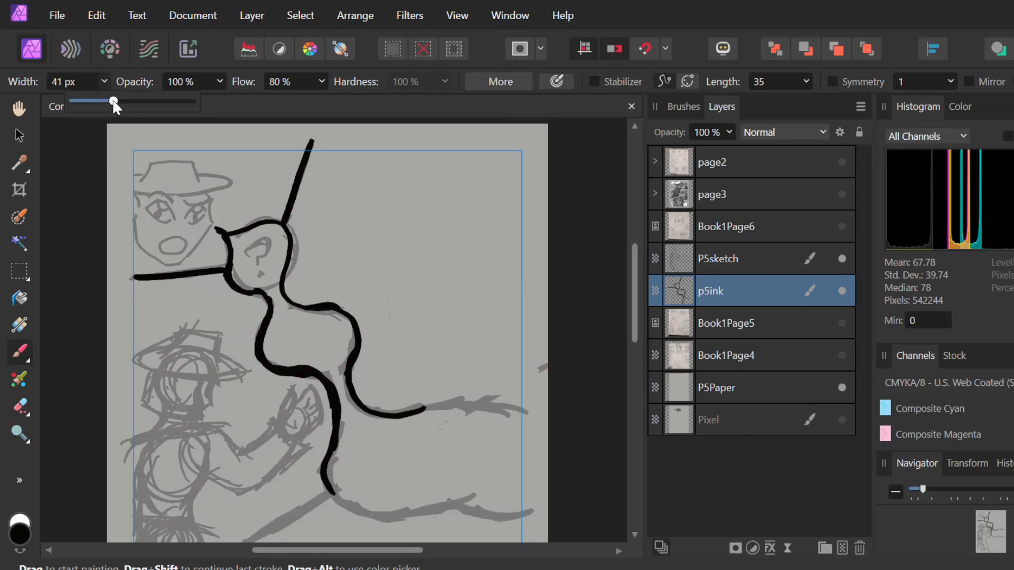
- Set the brush width to 42 px and ink the rest of the upper sweep out to the page's right edge
mouse_move(527, 408)
mouse_down()
mouse_move(529, 417)
mouse_move(467, 405)
mouse_move(404, 415)
mouse_up()
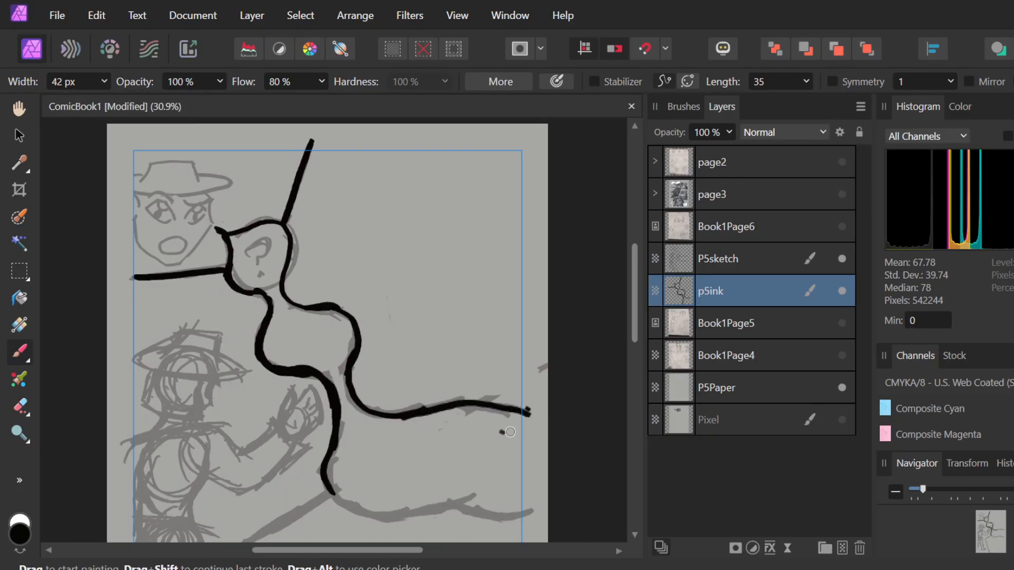
key(ctrl+z)
key(ctrl+z)
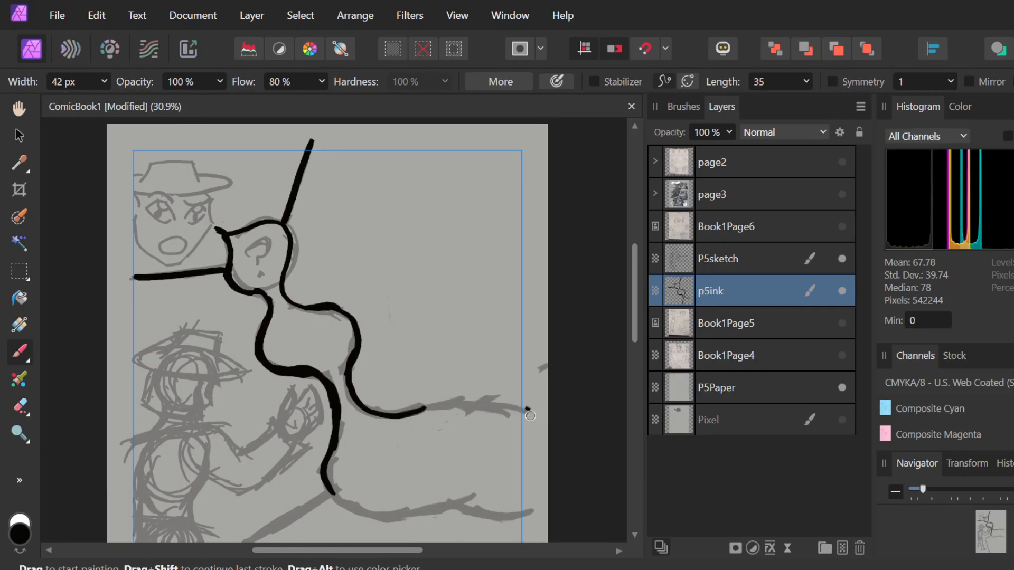
mouse_move(498, 403)
mouse_down()
mouse_move(400, 416)
mouse_move(466, 398)
mouse_move(551, 408)
mouse_up()
key(ctrl+z)
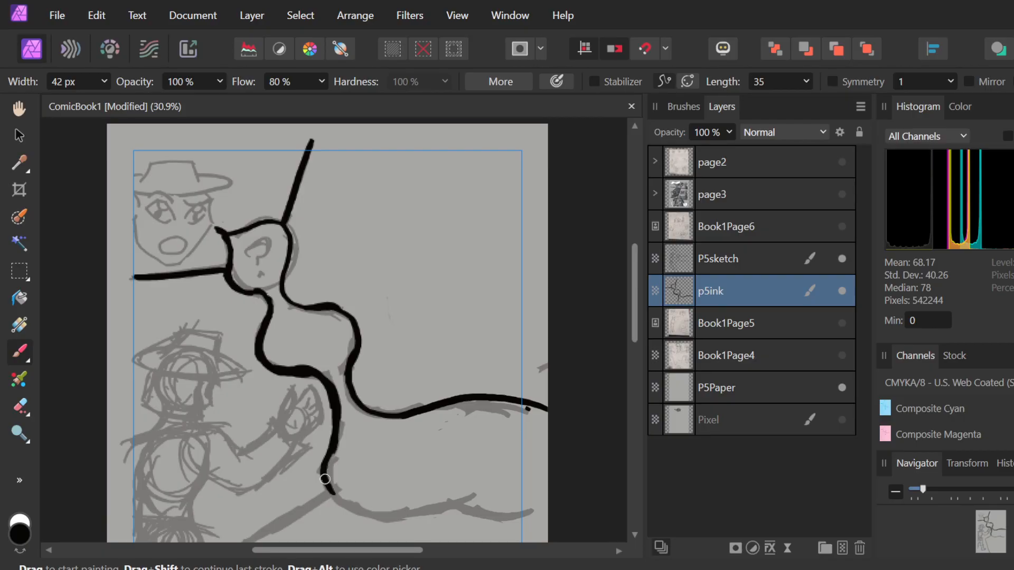
- Ink the lower sweep out past the right margin guide and erase its rough joint with the left contour
mouse_move(350, 504)
mouse_down()
mouse_move(446, 523)
mouse_move(504, 518)
mouse_move(350, 512)
mouse_move(330, 453)
mouse_up()
key(ctrl+z)
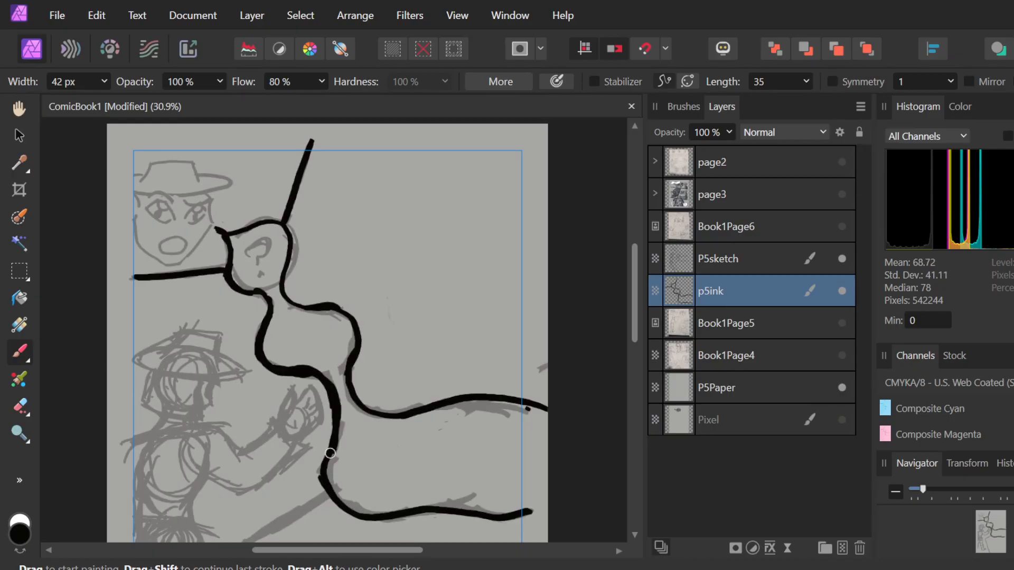
key(e)
mouse_move(304, 467)
mouse_down()
mouse_move(323, 472)
mouse_move(326, 491)
mouse_up()
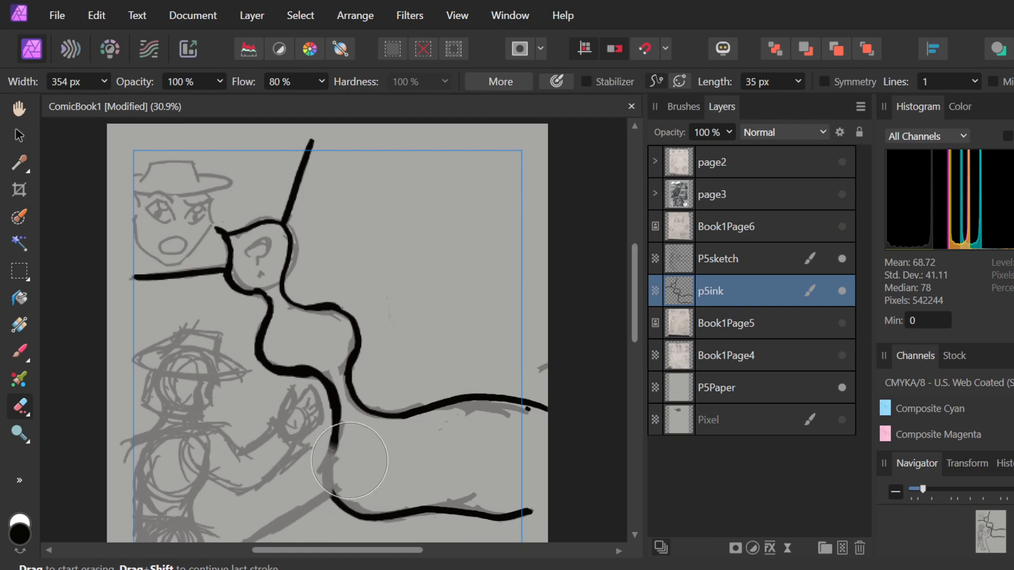
click(475, 407)
key(ctrl+z)
key(b)
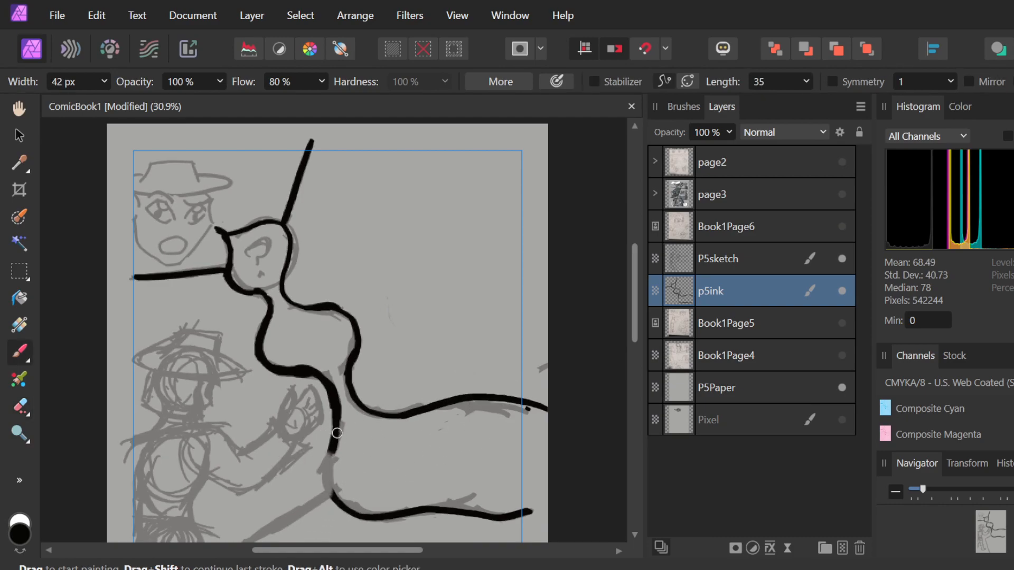
- Re-ink the erased joint so the left contour flows smoothly into the lower sweep, undoing unwanted strokes
mouse_move(329, 447)
mouse_down()
mouse_move(333, 504)
mouse_move(352, 487)
mouse_move(351, 509)
mouse_move(336, 444)
mouse_move(351, 446)
mouse_move(343, 414)
mouse_move(330, 457)
mouse_move(341, 506)
mouse_move(379, 516)
mouse_up()
key(ctrl+z)
key(ctrl+z)
key(ctrl+z)
mouse_move(333, 425)
mouse_down()
mouse_move(332, 480)
mouse_move(377, 515)
mouse_up()
key(ctrl+z)
drag(331, 451, 361, 516)
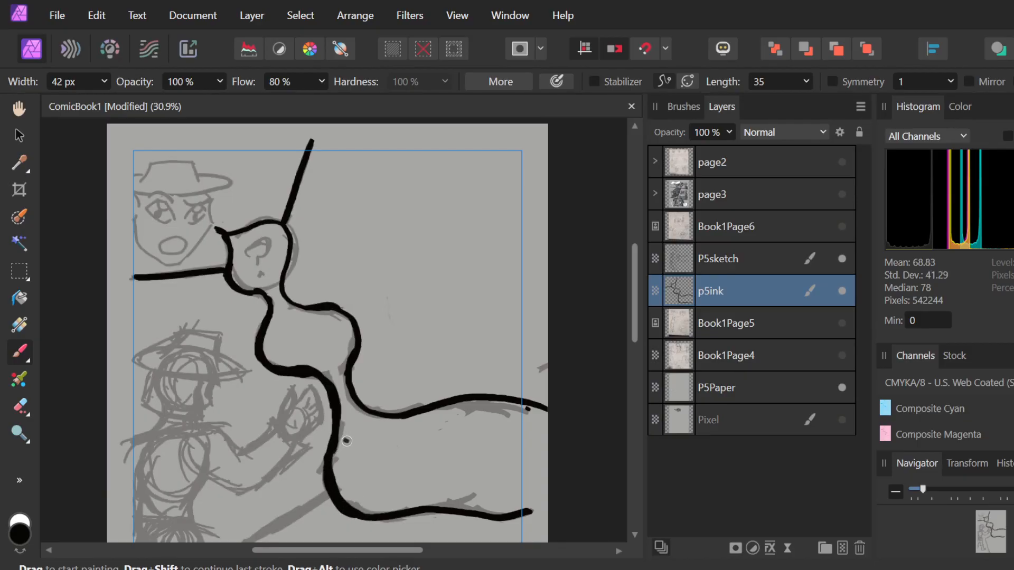
scroll(366, 363, down, 3)
scroll(367, 362, up, 2)
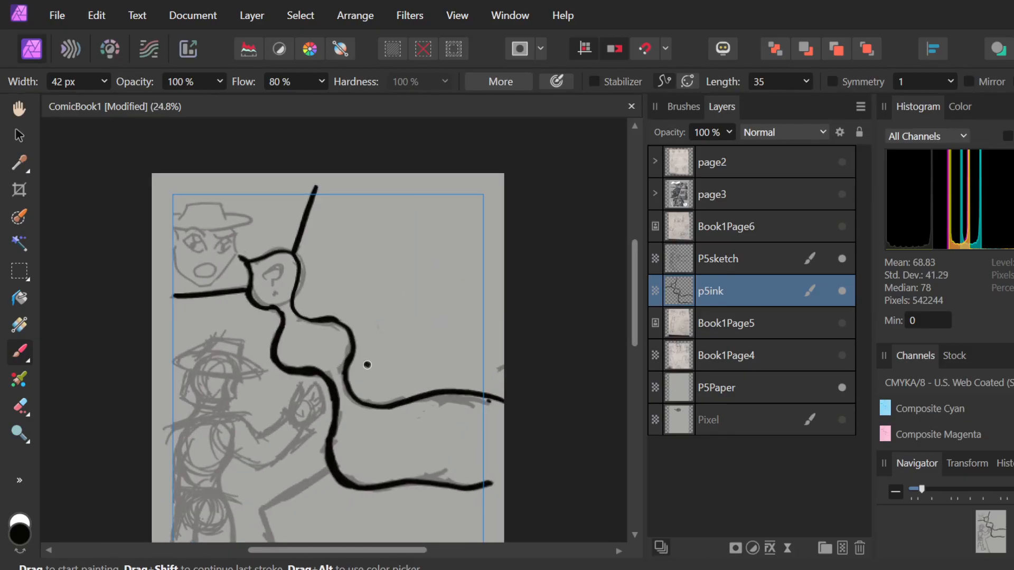
click(355, 356)
key(ctrl+z)
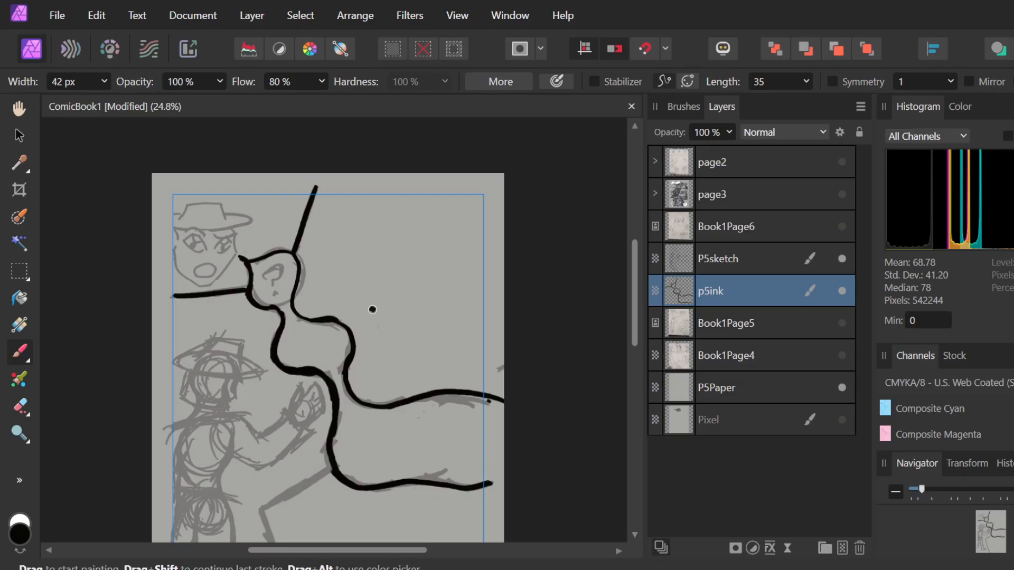
- Thicken the bend where the left contour turns into the lower sweep with overlapping ink strokes
scroll(301, 442, up, 5)
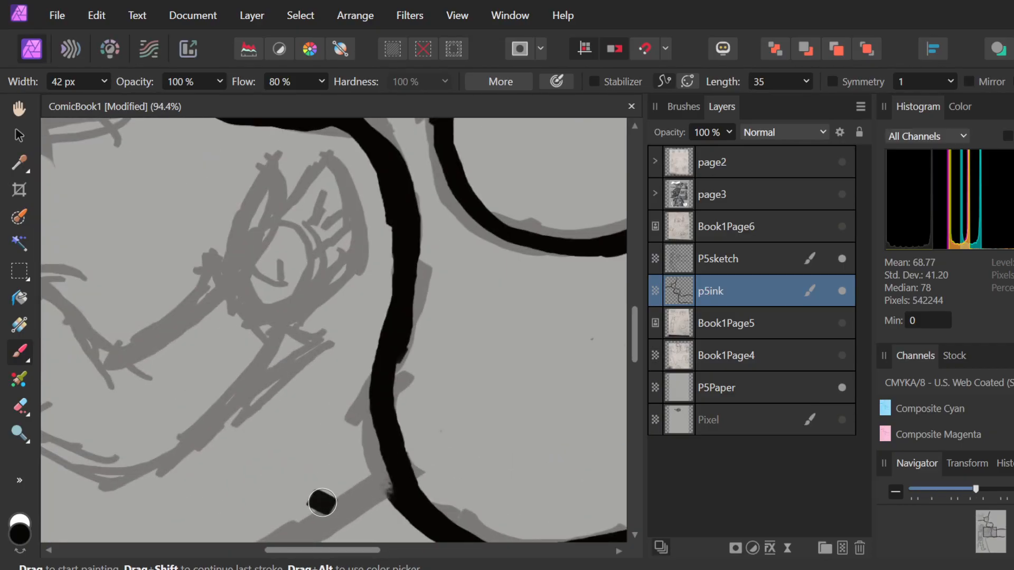
mouse_move(374, 385)
mouse_down()
mouse_move(392, 463)
mouse_move(401, 467)
mouse_up()
key(ctrl+z)
mouse_move(385, 351)
mouse_down()
mouse_move(379, 434)
mouse_move(403, 482)
mouse_up()
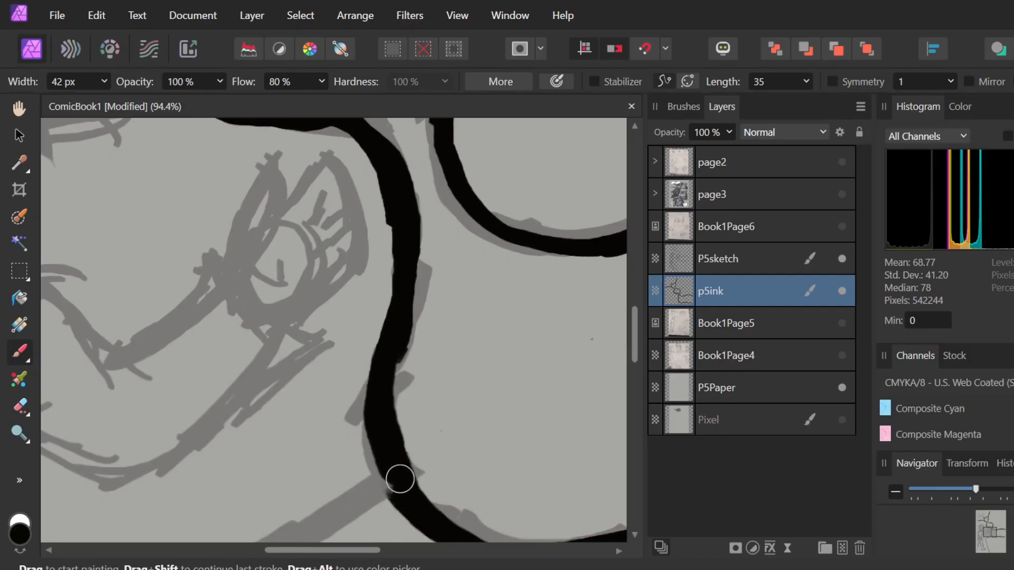
mouse_move(379, 399)
mouse_down()
mouse_move(393, 479)
mouse_move(417, 494)
mouse_up()
mouse_move(381, 426)
mouse_down()
mouse_move(387, 471)
mouse_move(428, 498)
mouse_move(450, 483)
mouse_up()
scroll(450, 484, down, 4)
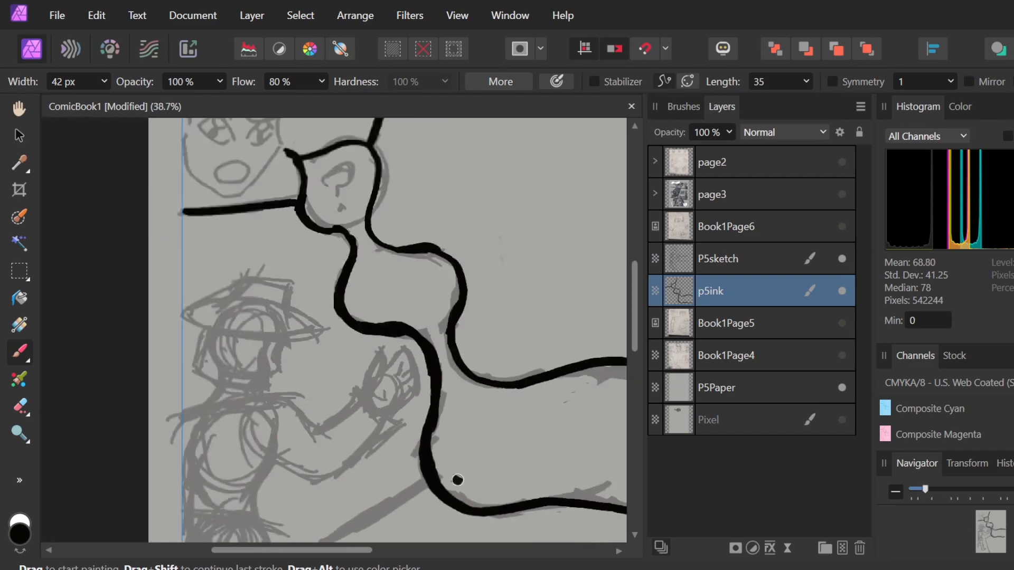
- Fill the notch on the contour's inner side just above the bend, undoing the strokes that do not fit
scroll(454, 480, up, 6)
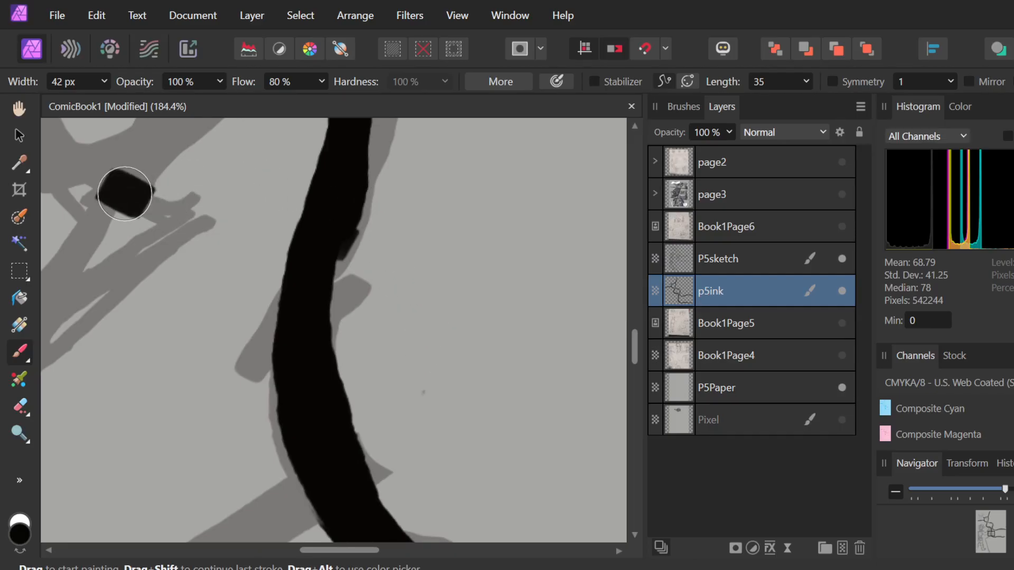
mouse_move(344, 165)
mouse_down()
mouse_move(342, 223)
mouse_move(309, 316)
mouse_move(334, 262)
mouse_up()
key(ctrl+z)
mouse_move(342, 166)
mouse_down()
mouse_move(339, 228)
mouse_move(307, 335)
mouse_move(341, 413)
mouse_move(317, 396)
mouse_move(314, 321)
mouse_move(355, 195)
mouse_move(370, 199)
mouse_move(342, 144)
mouse_move(347, 211)
mouse_move(288, 376)
mouse_up()
key(ctrl+z)
key(ctrl+z)
key(ctrl+z)
mouse_move(344, 158)
mouse_down()
mouse_move(300, 392)
mouse_move(322, 375)
mouse_move(333, 431)
mouse_move(311, 370)
mouse_move(323, 250)
mouse_move(347, 177)
mouse_move(310, 298)
mouse_move(317, 391)
mouse_move(331, 274)
mouse_move(370, 176)
mouse_move(375, 208)
mouse_up()
key(ctrl+z)
mouse_move(328, 241)
mouse_down()
mouse_move(348, 189)
mouse_move(336, 121)
mouse_up()
key(ctrl+z)
mouse_move(331, 229)
mouse_down()
mouse_move(351, 205)
mouse_move(353, 109)
mouse_up()
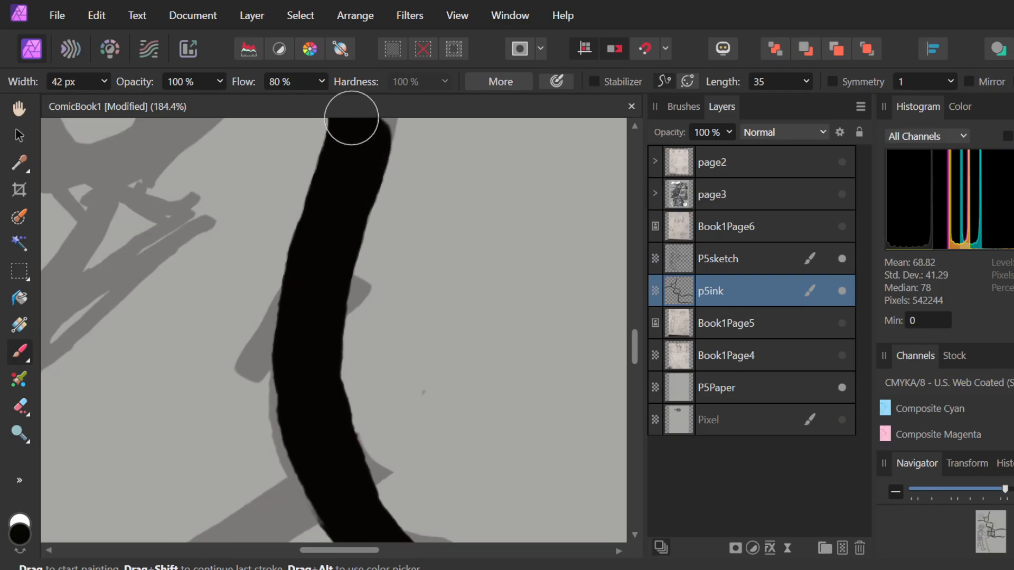
- Try erasing the ink around the neck with the large eraser, and undo it
scroll(365, 154, down, 4)
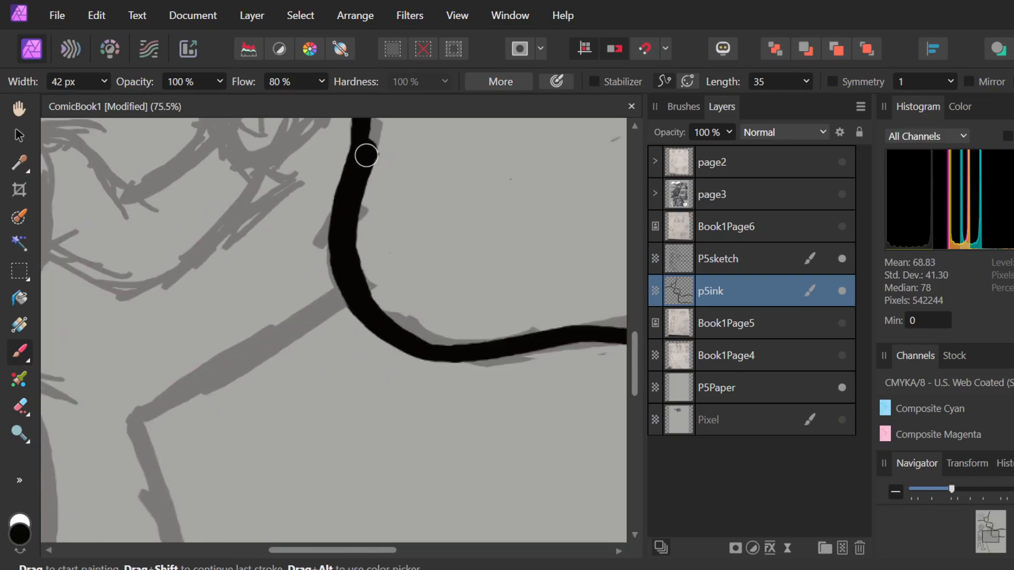
scroll(389, 217, up, 2)
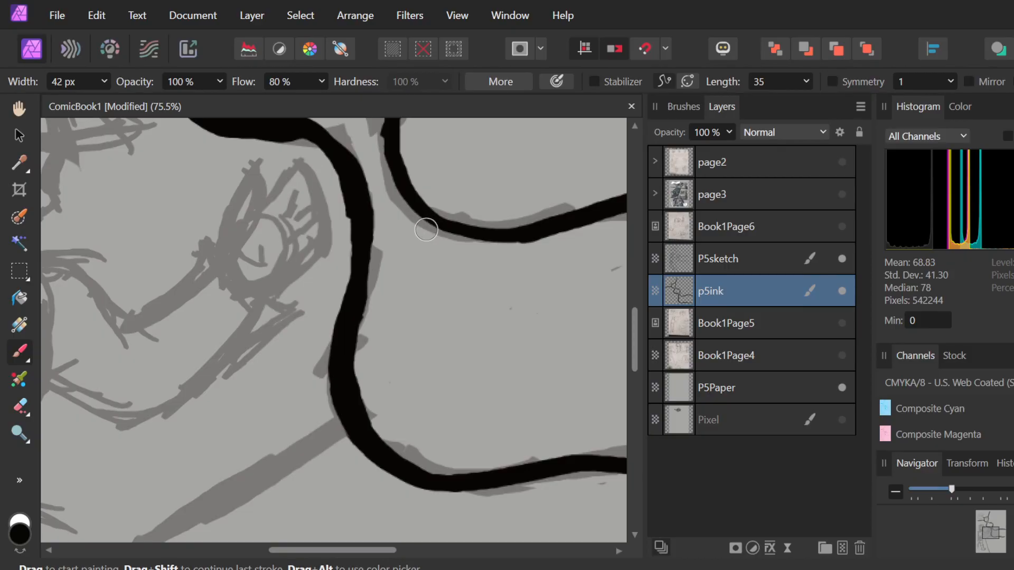
scroll(438, 289, down, 4)
scroll(433, 296, up, 3)
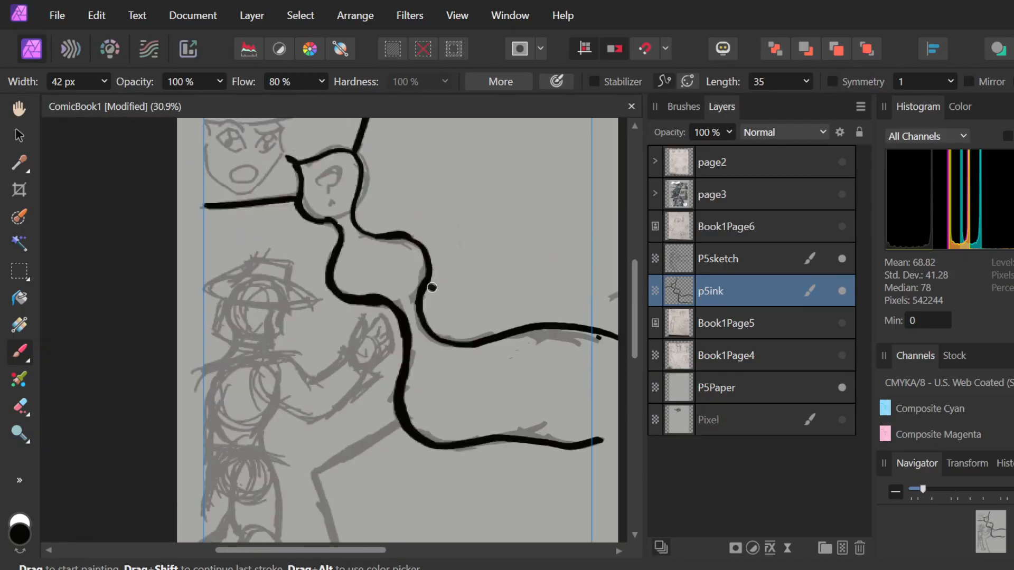
scroll(393, 252, up, 4)
scroll(367, 225, up, 4)
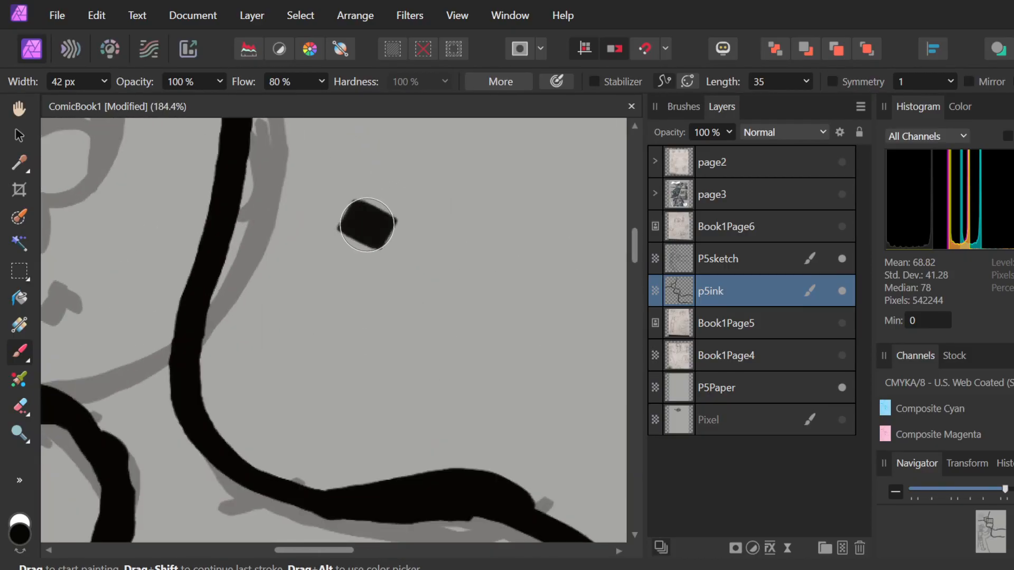
scroll(366, 225, down, 1)
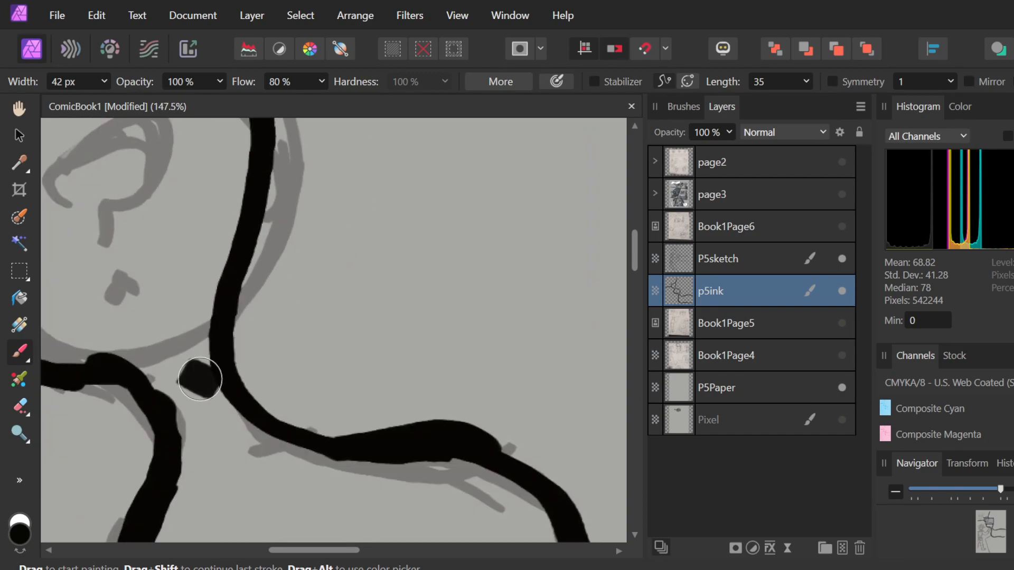
key(ctrl+z)
key(e)
drag(192, 377, 192, 370)
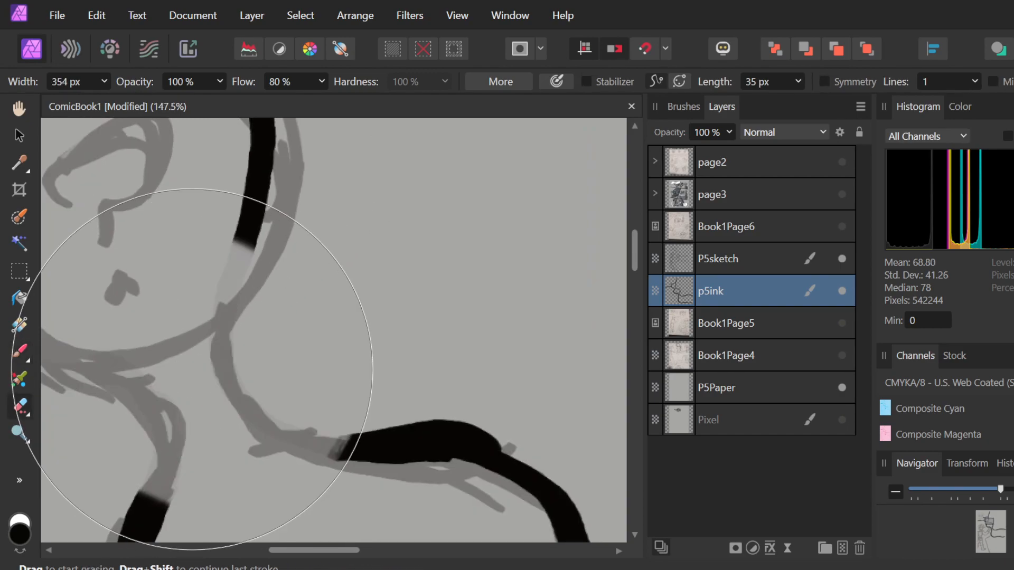
key(ctrl+z)
- Set the eraser width to 22 px and trim the bumps beside the left neck contour and under the right shoulder line
click(104, 81)
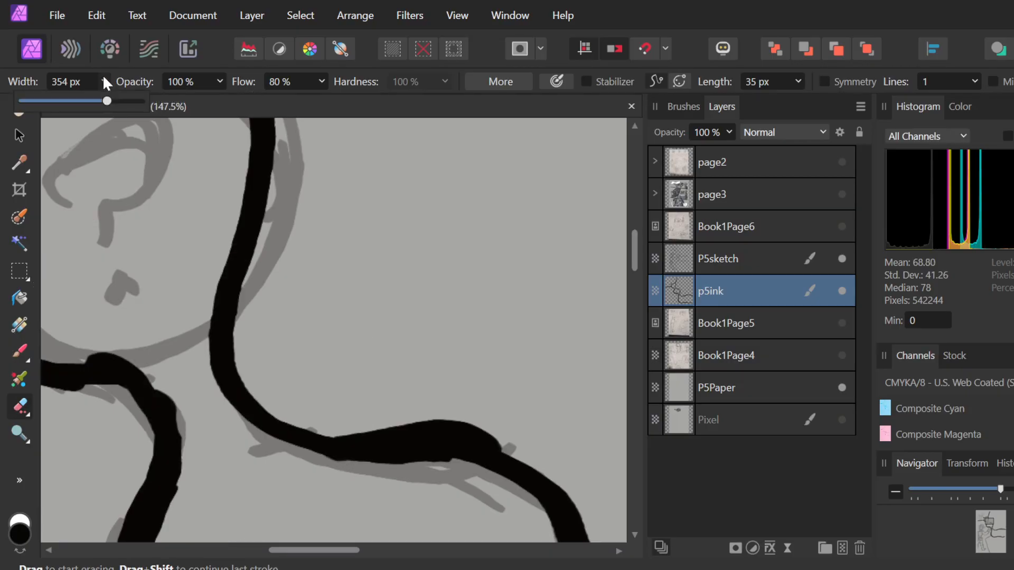
drag(107, 101, 49, 102)
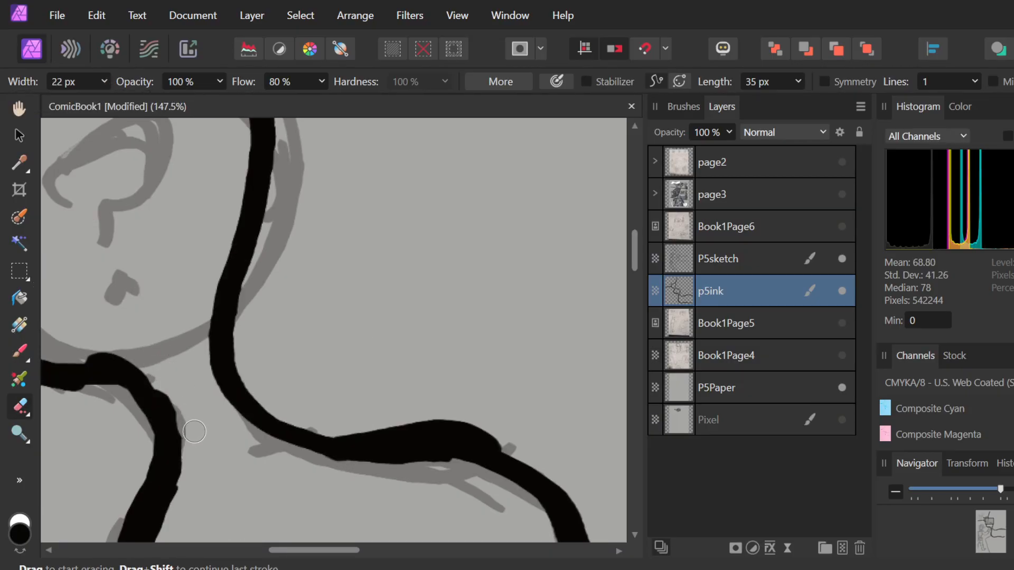
drag(145, 352, 198, 466)
mouse_move(181, 492)
mouse_down()
mouse_move(176, 532)
mouse_move(227, 499)
mouse_up()
mouse_move(327, 474)
mouse_down()
mouse_move(286, 458)
mouse_move(436, 467)
mouse_move(389, 505)
mouse_move(348, 473)
mouse_move(476, 489)
mouse_move(437, 468)
mouse_move(285, 451)
mouse_up()
mouse_move(459, 469)
mouse_down()
mouse_move(381, 461)
mouse_move(368, 474)
mouse_up()
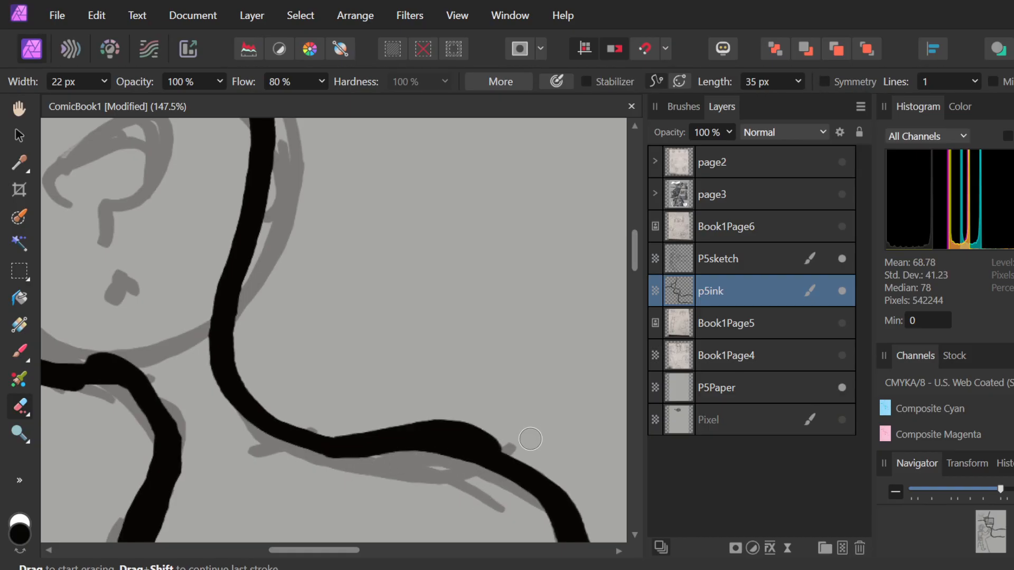
- Trim the bulge along the upper edge of the right shoulder line into an even curve, undoing unwanted eraser strokes
mouse_move(514, 445)
mouse_down()
mouse_move(387, 417)
mouse_move(477, 419)
mouse_move(522, 437)
mouse_move(367, 409)
mouse_move(433, 414)
mouse_move(512, 448)
mouse_up()
key(ctrl+z)
mouse_move(349, 420)
mouse_down()
mouse_move(432, 418)
mouse_move(523, 445)
mouse_up()
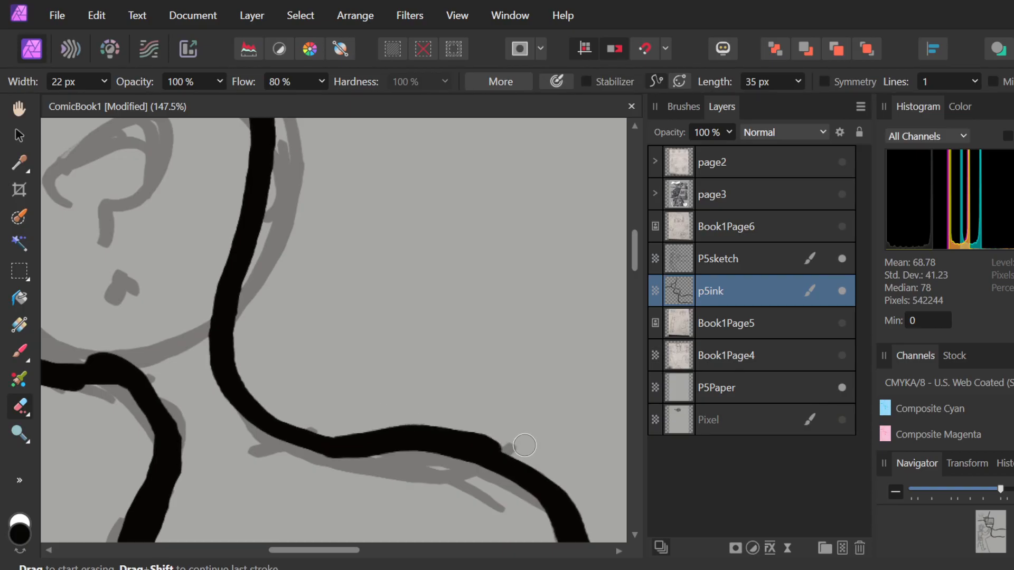
drag(377, 410, 504, 439)
mouse_move(530, 448)
mouse_down()
mouse_move(453, 426)
mouse_move(536, 448)
mouse_move(350, 424)
mouse_up()
key(ctrl+z)
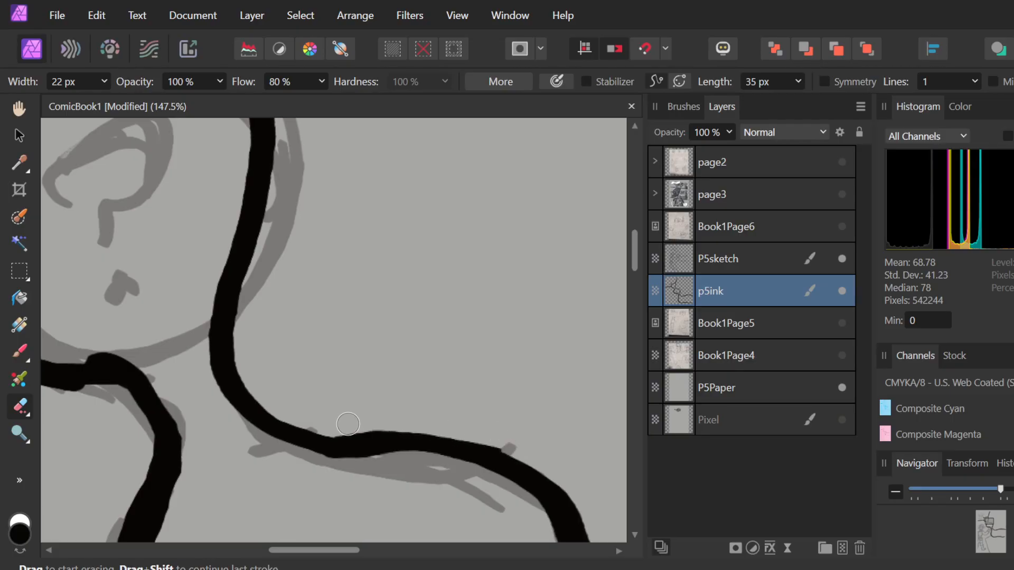
key(ctrl+z)
mouse_move(521, 447)
mouse_down()
mouse_move(315, 414)
mouse_move(408, 416)
mouse_up()
key(ctrl+z)
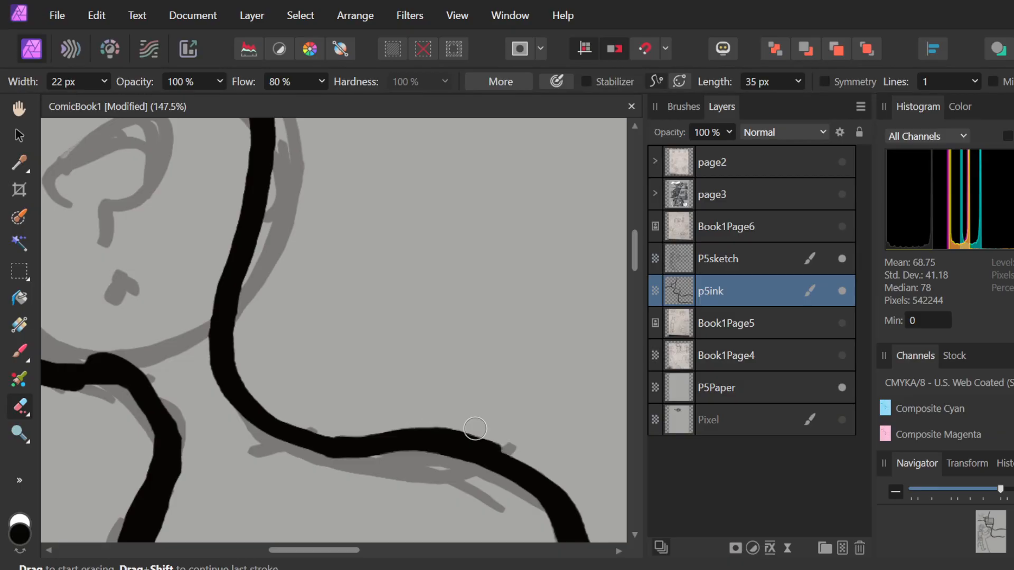
drag(525, 453, 391, 409)
drag(524, 450, 447, 416)
key(ctrl+z)
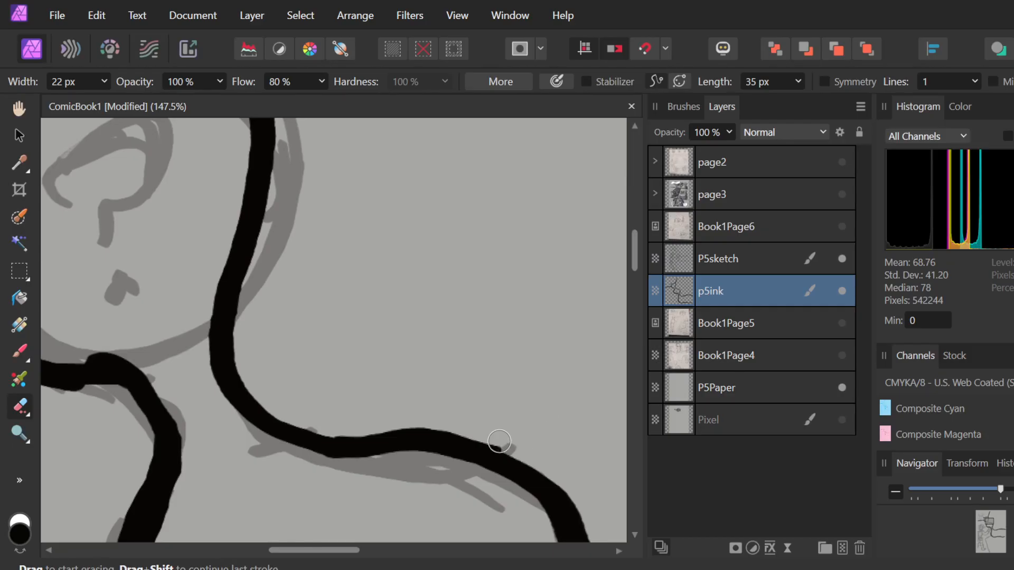
- Erase the lumpy joint where the bottom of the head's left contour meets the neck line
scroll(429, 347, down, 4)
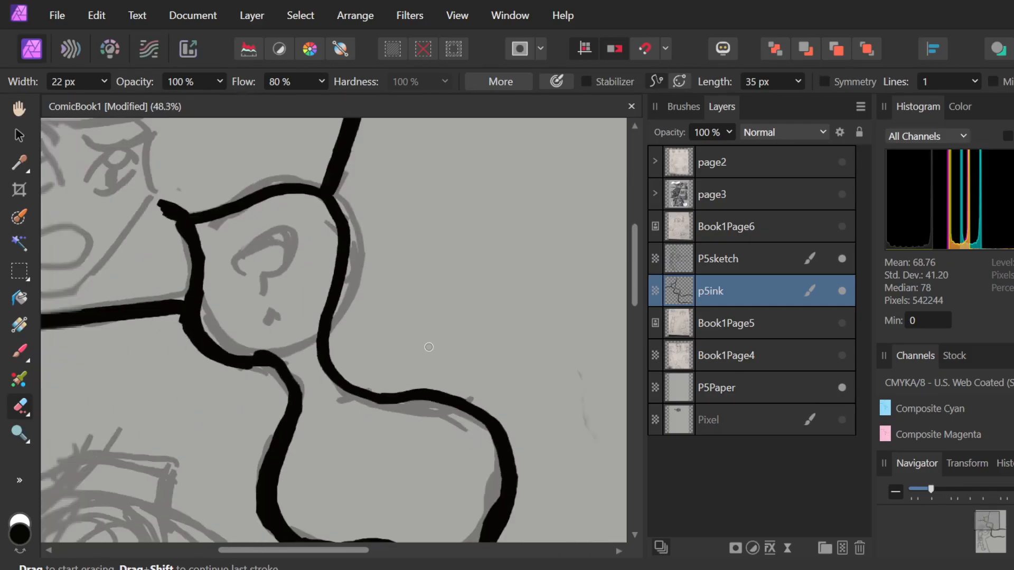
scroll(310, 348, up, 5)
click(350, 353)
scroll(351, 354, up, 3)
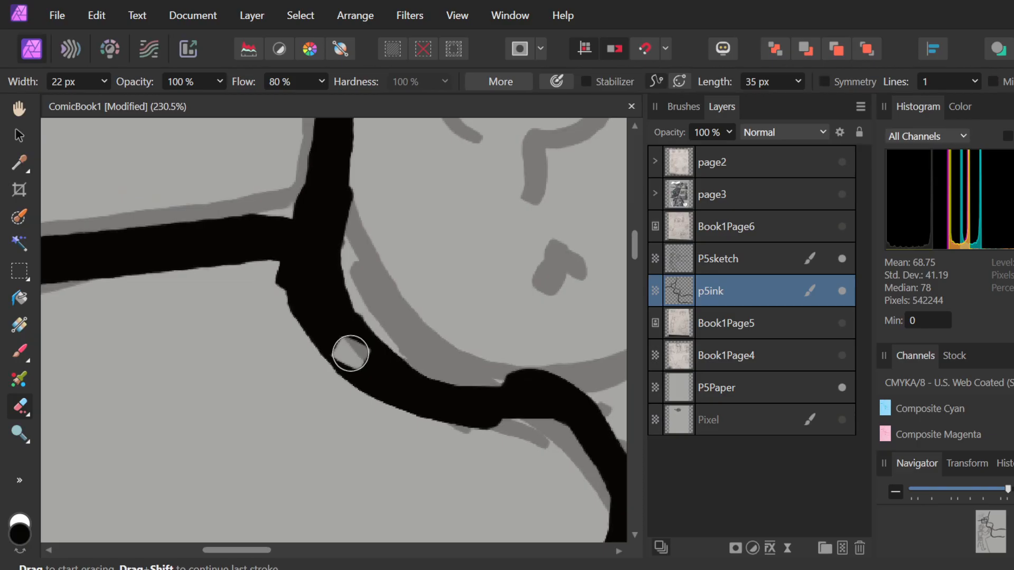
scroll(350, 353, down, 3)
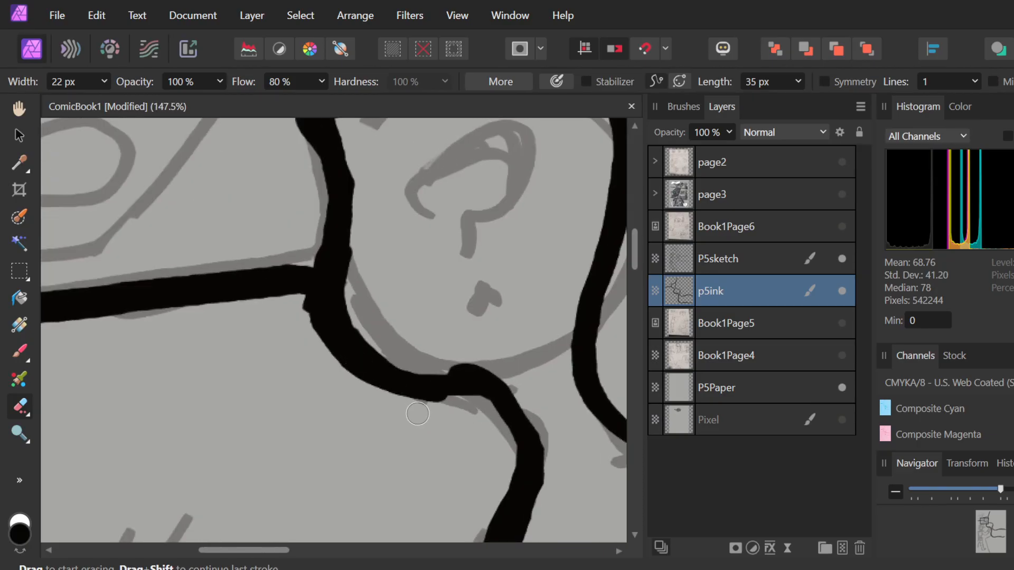
scroll(463, 419, up, 4)
mouse_move(426, 345)
mouse_down()
mouse_move(423, 324)
mouse_move(404, 344)
mouse_move(404, 418)
mouse_up()
- Bridge the erased gap between head and neck contours with a smooth 42 px brush stroke, undoing stray strokes
key(b)
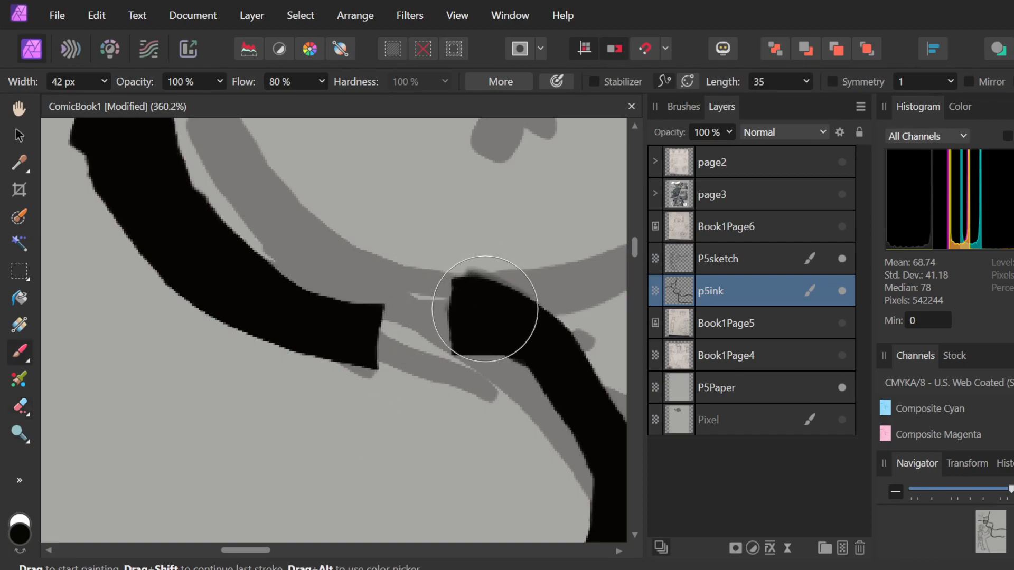
mouse_move(487, 317)
mouse_down()
mouse_move(378, 320)
mouse_move(341, 300)
mouse_move(471, 317)
mouse_move(497, 293)
mouse_move(471, 296)
mouse_up()
key(ctrl+z)
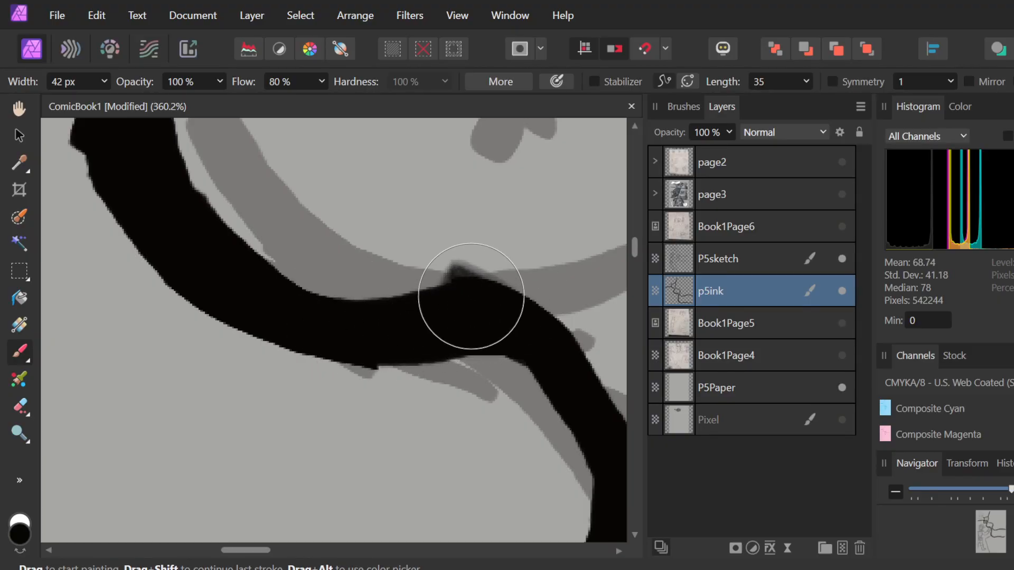
click(614, 294)
key(ctrl+z)
scroll(437, 356, down, 4)
scroll(317, 264, up, 2)
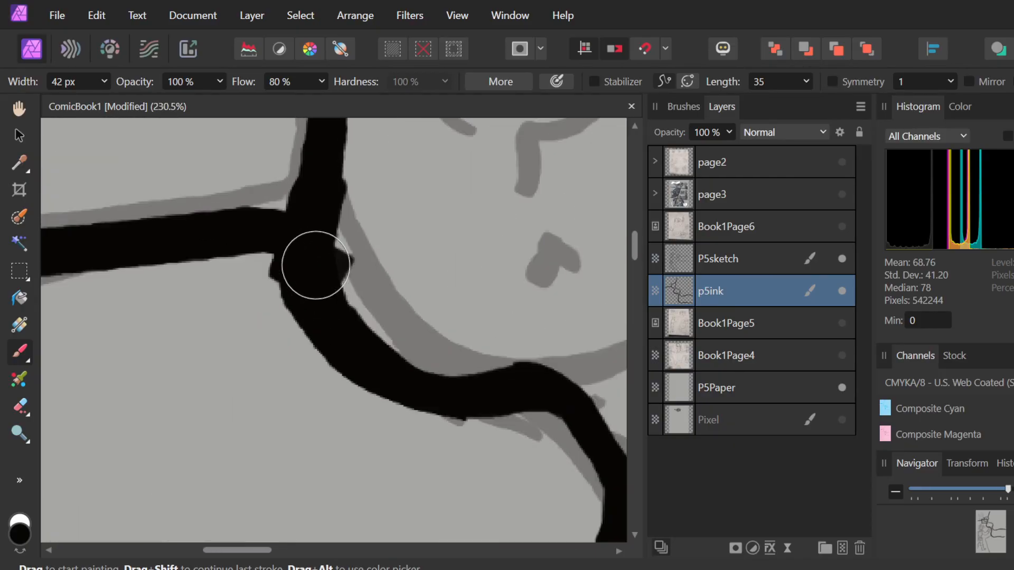
- Set the brush width to 26 px and smooth the head's left contour around its junction with the horizontal panel border
scroll(315, 266, down, 3)
scroll(315, 219, up, 2)
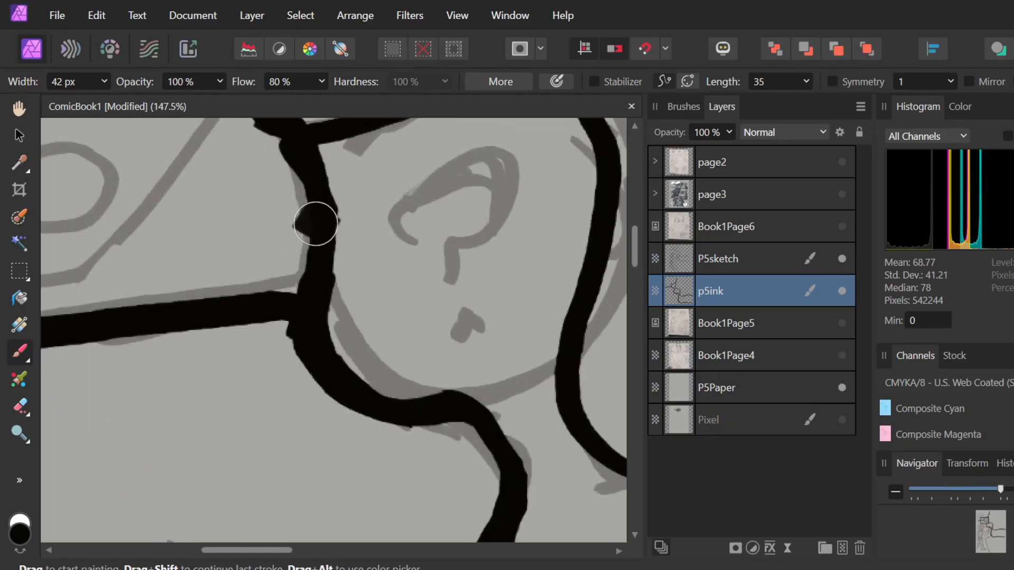
scroll(312, 226, up, 3)
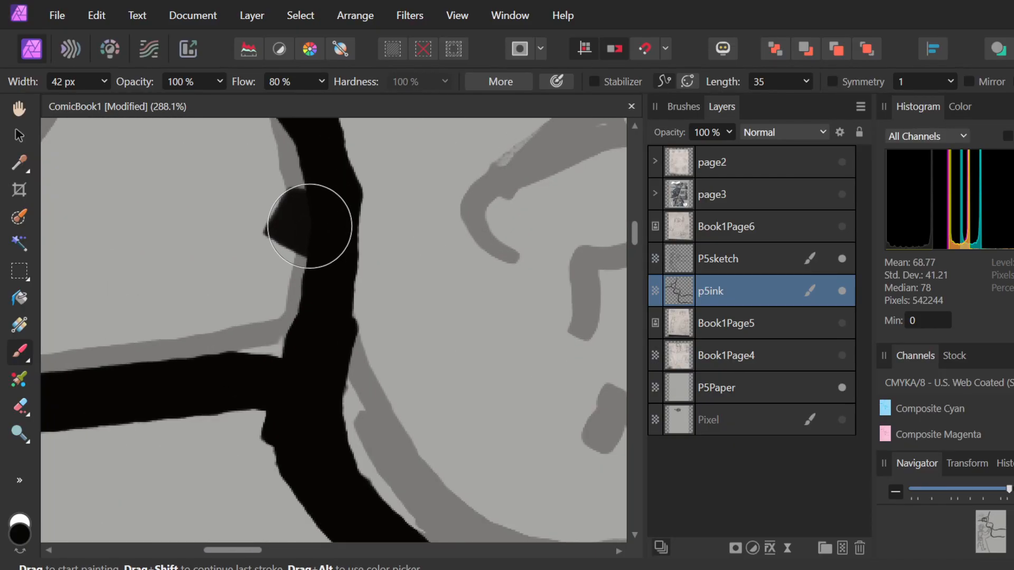
key(ctrl+z)
mouse_move(301, 422)
mouse_down()
mouse_move(319, 468)
mouse_move(329, 444)
mouse_up()
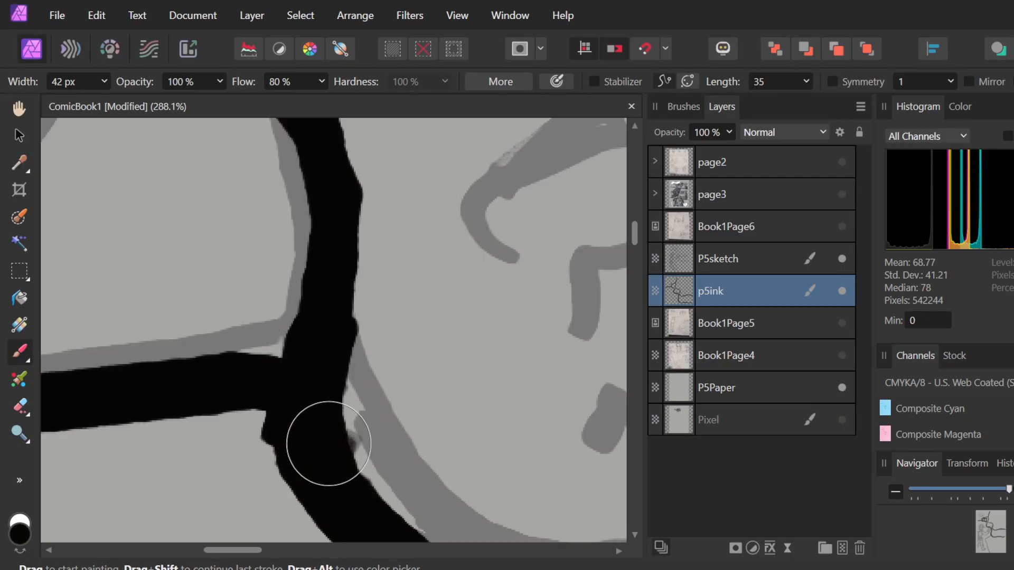
click(103, 81)
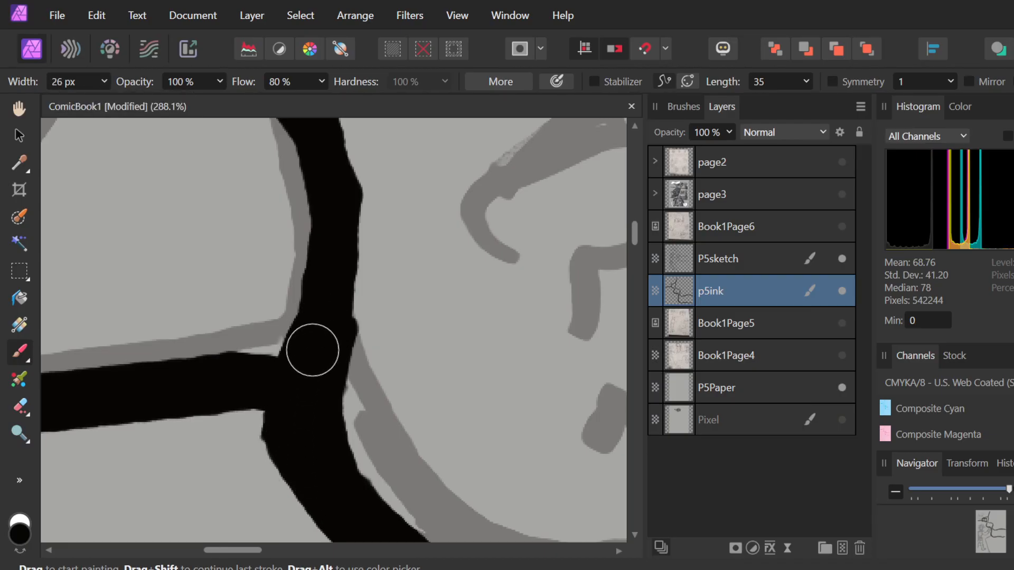
drag(198, 372, 245, 365)
mouse_move(149, 389)
mouse_down()
mouse_move(317, 358)
mouse_move(345, 299)
mouse_move(345, 253)
mouse_up()
key(ctrl+z)
mouse_move(321, 170)
mouse_down()
mouse_move(348, 226)
mouse_move(319, 361)
mouse_move(346, 177)
mouse_move(340, 316)
mouse_move(310, 381)
mouse_move(355, 341)
mouse_up()
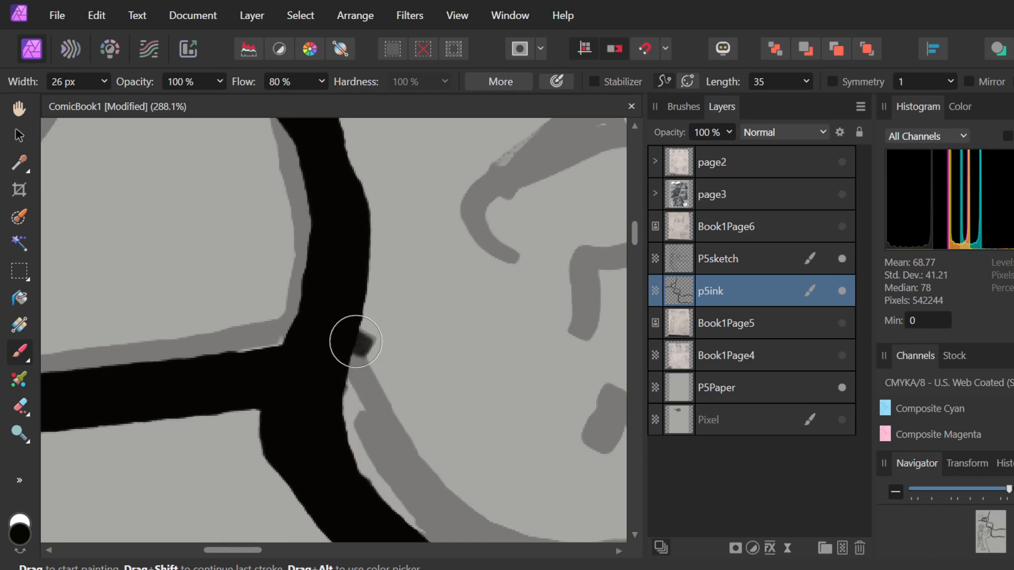
- Fill out the pointed tip at the head's upper left and thicken its top line into one smooth curve
scroll(399, 308, up, 3)
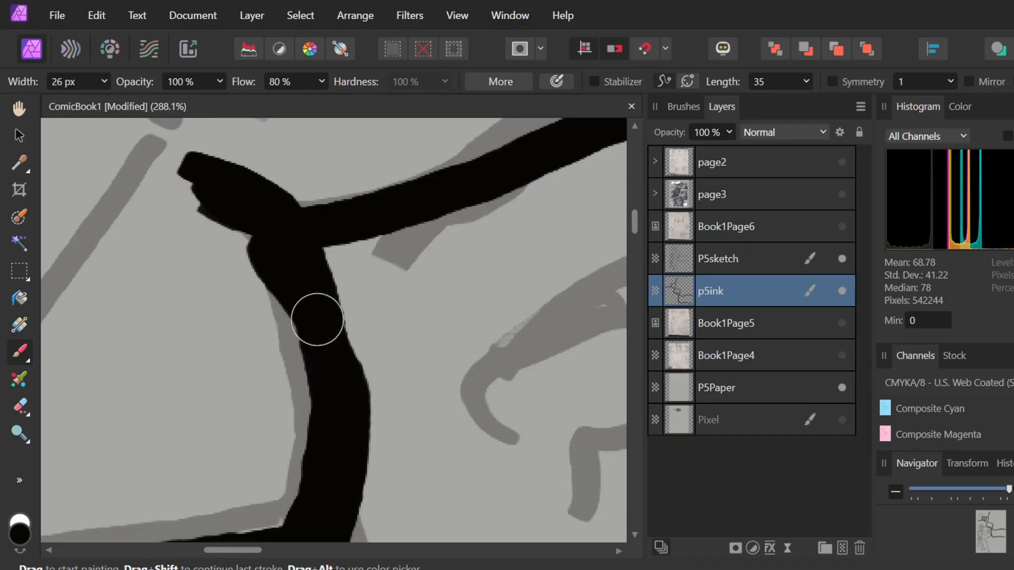
mouse_move(196, 178)
mouse_down()
mouse_move(324, 193)
mouse_move(416, 177)
mouse_move(353, 177)
mouse_move(334, 184)
mouse_move(376, 186)
mouse_move(486, 159)
mouse_move(593, 119)
mouse_up()
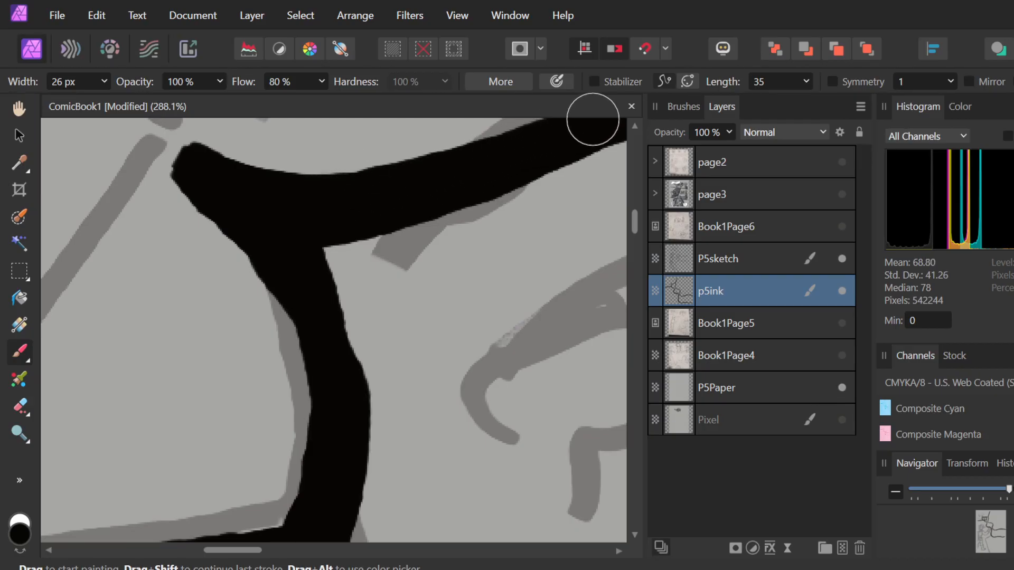
scroll(593, 120, down, 3)
- Thicken the bend of the right arm contour below the shoulder to even out its notch, undoing the stroke that does not fit
scroll(589, 224, right, 4)
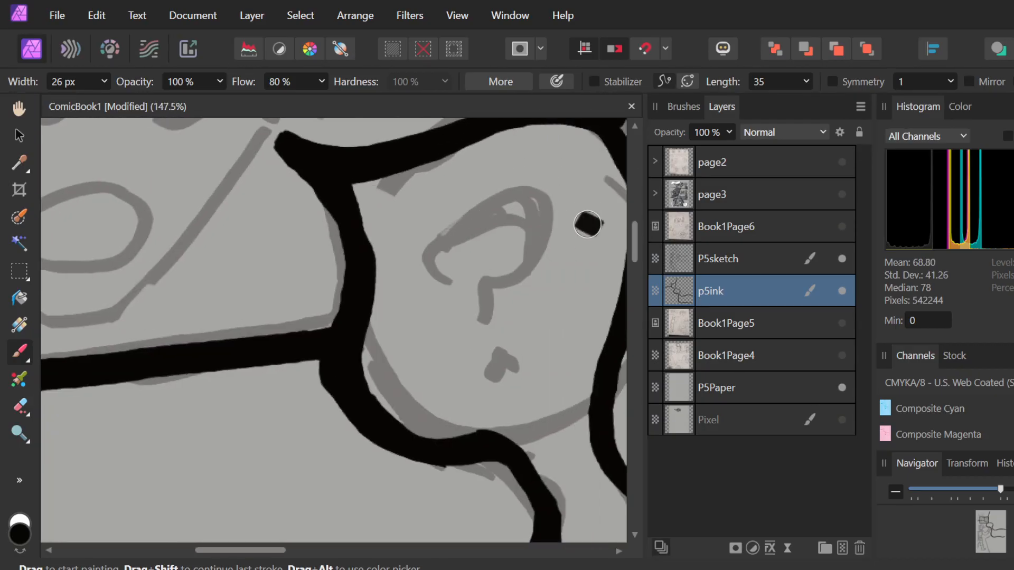
scroll(588, 223, up, 4)
scroll(589, 223, down, 5)
scroll(593, 219, right, 3)
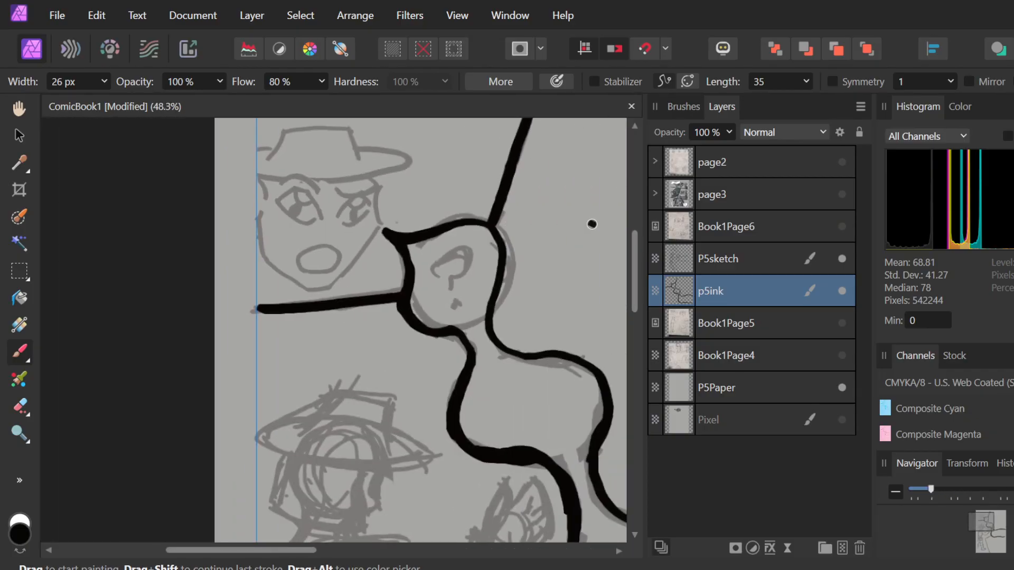
scroll(557, 427, right, 3)
scroll(581, 440, up, 5)
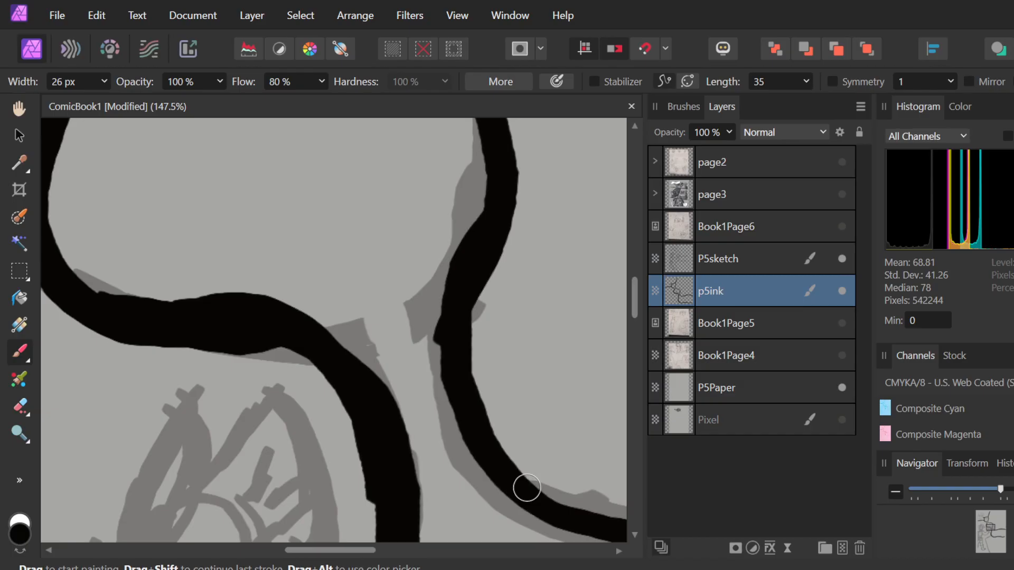
mouse_move(491, 136)
mouse_down()
mouse_move(482, 204)
mouse_move(438, 299)
mouse_move(452, 299)
mouse_up()
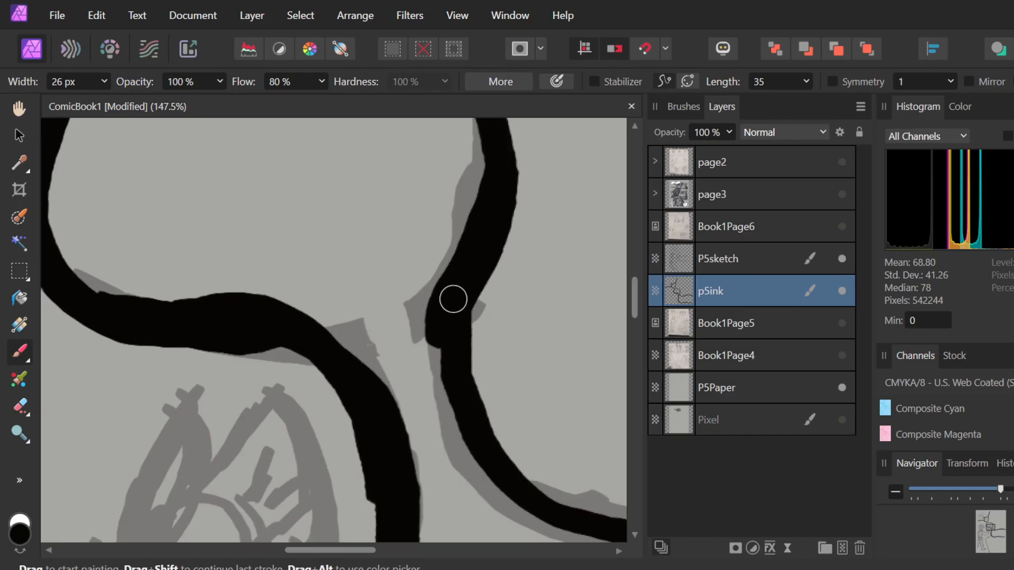
key(ctrl+z)
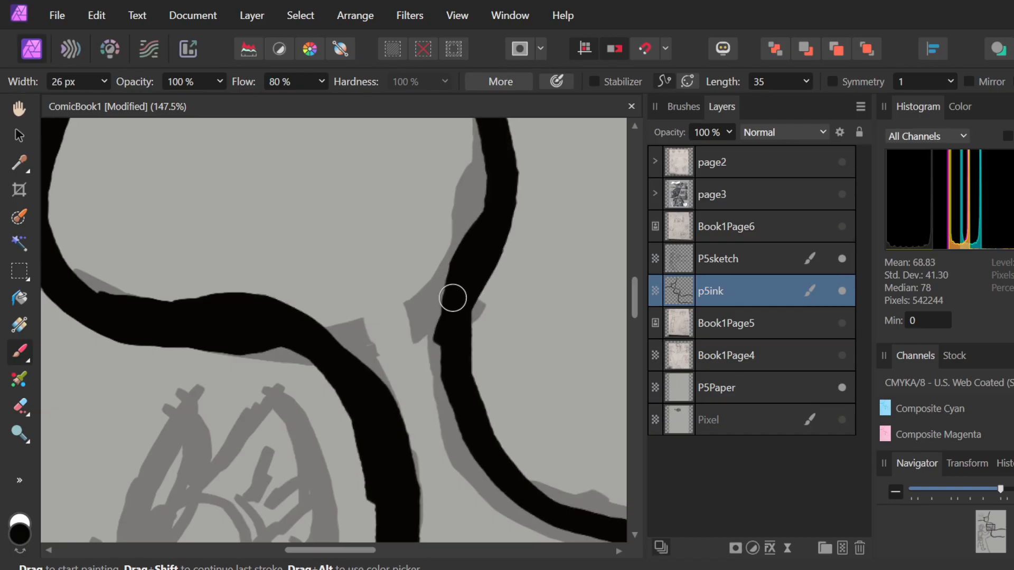
mouse_move(466, 265)
mouse_down()
mouse_move(451, 305)
mouse_move(450, 369)
mouse_move(476, 439)
mouse_up()
- Undo the stray ink dot and erase the bump on the lower contour's inner edge beside the sketched hand
scroll(477, 439, down, 4)
click(412, 511)
scroll(412, 509, up, 5)
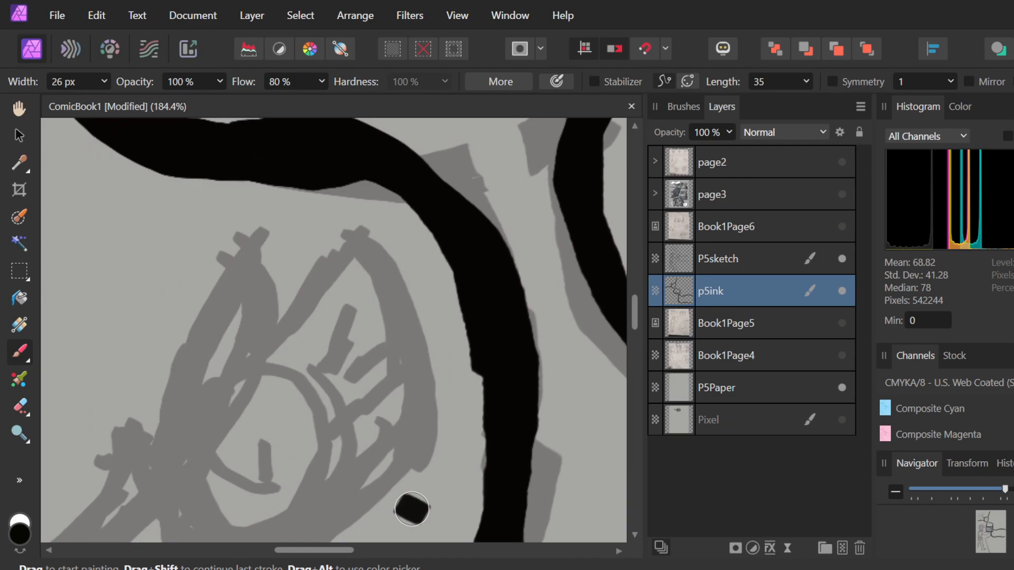
key(ctrl+z)
key(e)
mouse_move(469, 383)
mouse_down()
mouse_move(438, 260)
mouse_move(461, 368)
mouse_move(434, 452)
mouse_up()
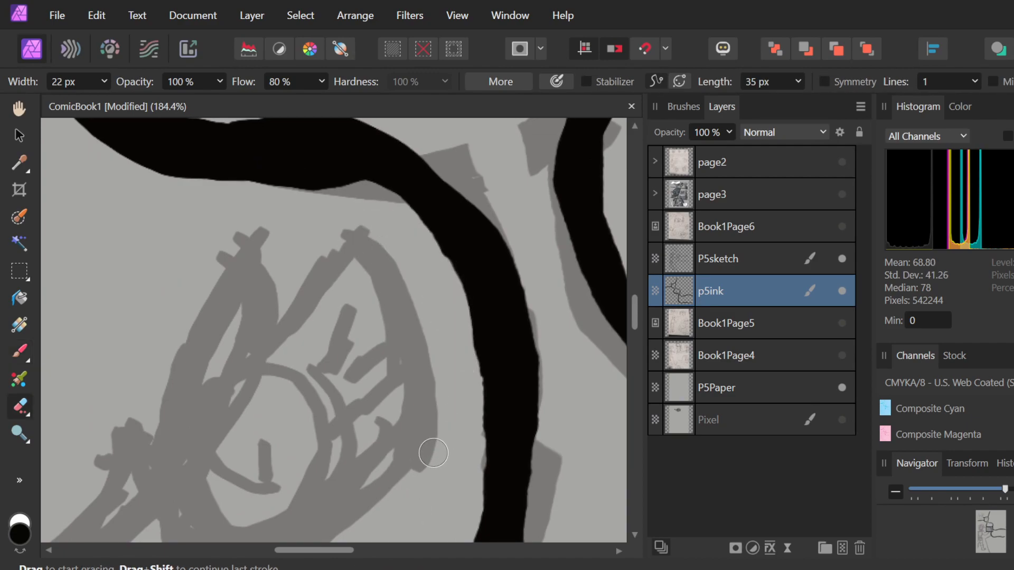
- Erase the question-mark head's right contour and the adjoining end of its top line with the 22 px Background Erase Brush
scroll(433, 452, down, 7)
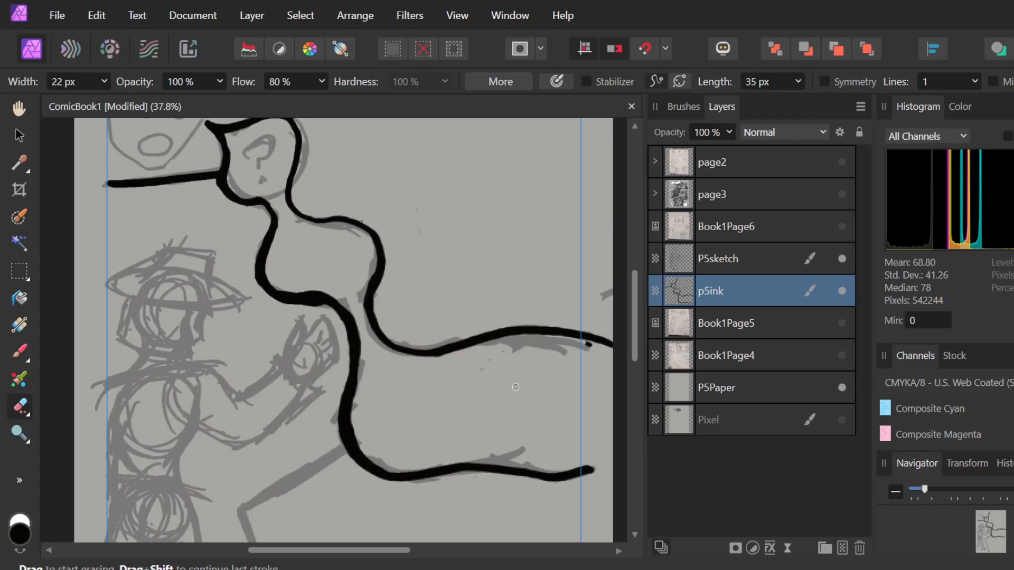
scroll(182, 354, up, 2)
scroll(177, 355, down, 3)
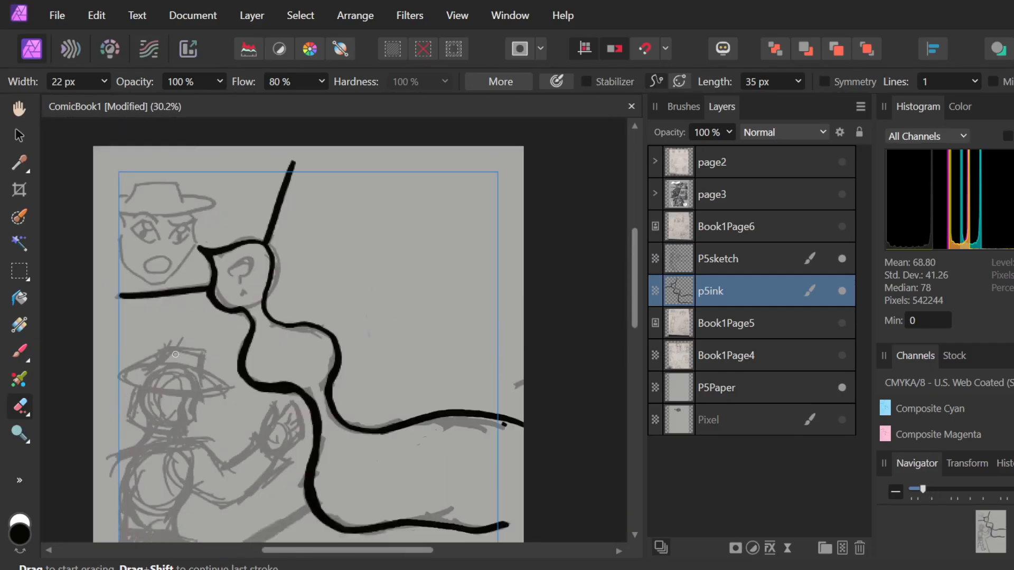
scroll(146, 251, up, 3)
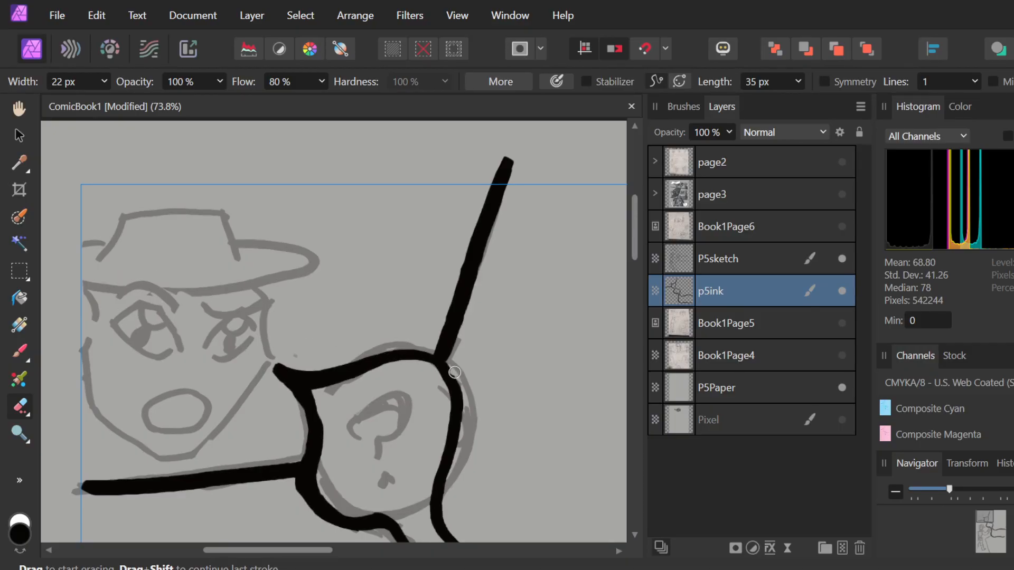
scroll(472, 392, up, 3)
scroll(472, 393, down, 3)
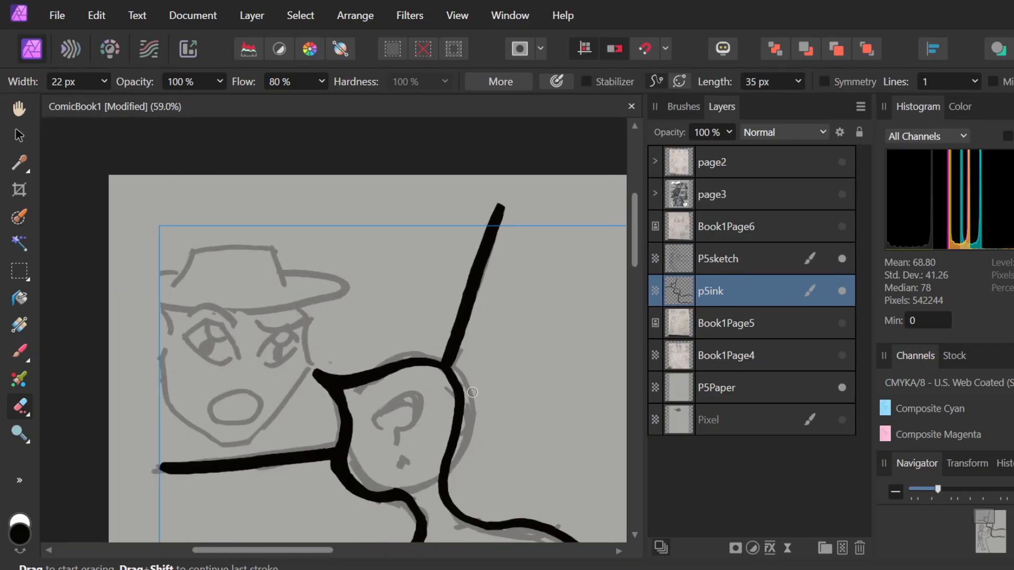
key(e)
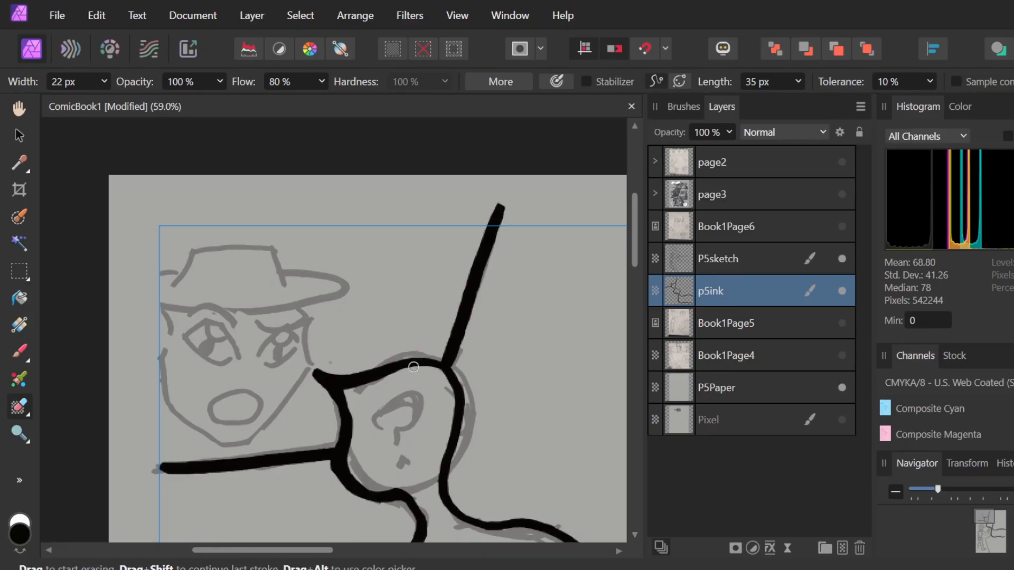
mouse_move(427, 364)
mouse_down()
mouse_move(440, 351)
mouse_move(416, 375)
mouse_move(423, 344)
mouse_up()
mouse_move(462, 357)
mouse_down()
mouse_move(450, 389)
mouse_move(445, 381)
mouse_move(444, 472)
mouse_up()
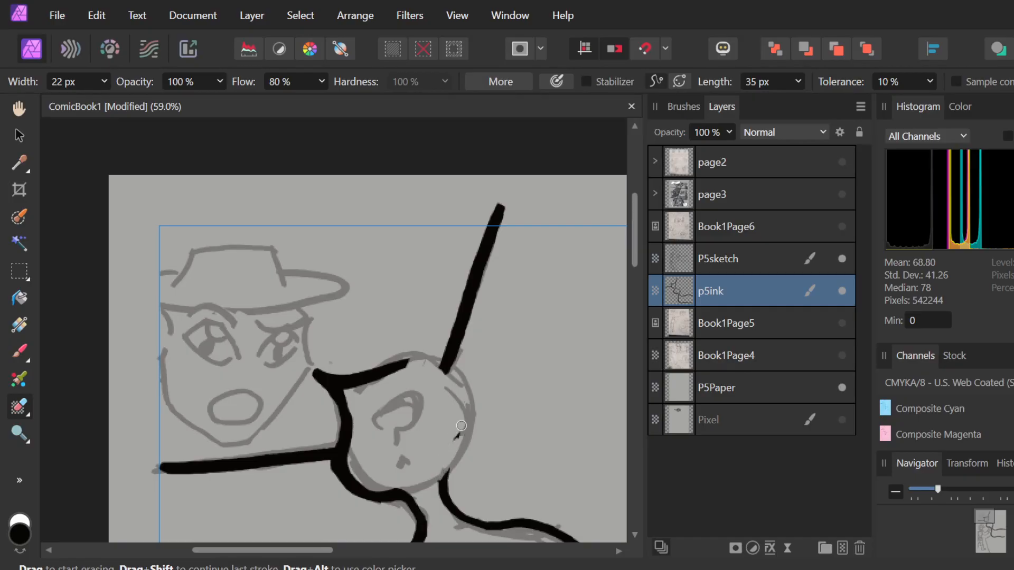
drag(469, 428, 441, 456)
- Redraw the head's top line and a wider, rounded right contour down to the neck, undoing the strokes that do not fit
key(b)
mouse_move(375, 369)
mouse_down()
mouse_move(447, 350)
mouse_move(490, 368)
mouse_up()
mouse_move(430, 357)
mouse_down()
mouse_move(499, 383)
mouse_move(498, 425)
mouse_up()
mouse_move(482, 359)
mouse_down()
mouse_move(496, 439)
mouse_move(499, 394)
mouse_move(481, 445)
mouse_up()
mouse_move(497, 385)
mouse_down()
mouse_move(497, 428)
mouse_move(467, 467)
mouse_up()
key(ctrl+z)
key(ctrl+z)
key(ctrl+z)
mouse_move(498, 393)
mouse_down()
mouse_move(502, 419)
mouse_move(490, 448)
mouse_move(441, 486)
mouse_up()
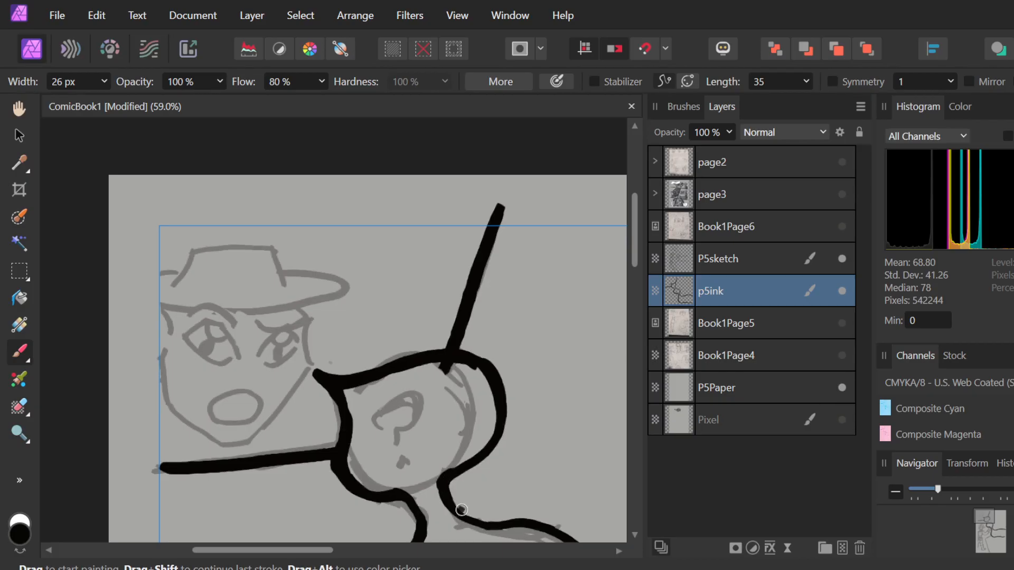
- Smooth the bumps on the head's new upper-right curve and erase the border stub protruding into the head
click(527, 361)
scroll(527, 361, up, 5)
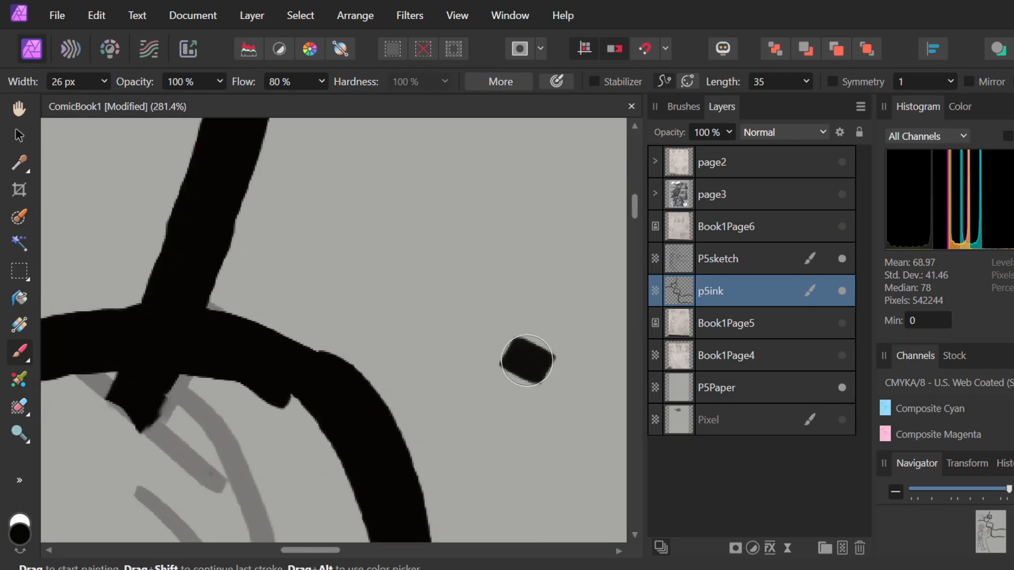
key(ctrl+z)
mouse_move(263, 361)
mouse_down()
mouse_move(364, 471)
mouse_move(360, 426)
mouse_move(318, 371)
mouse_move(209, 325)
mouse_up()
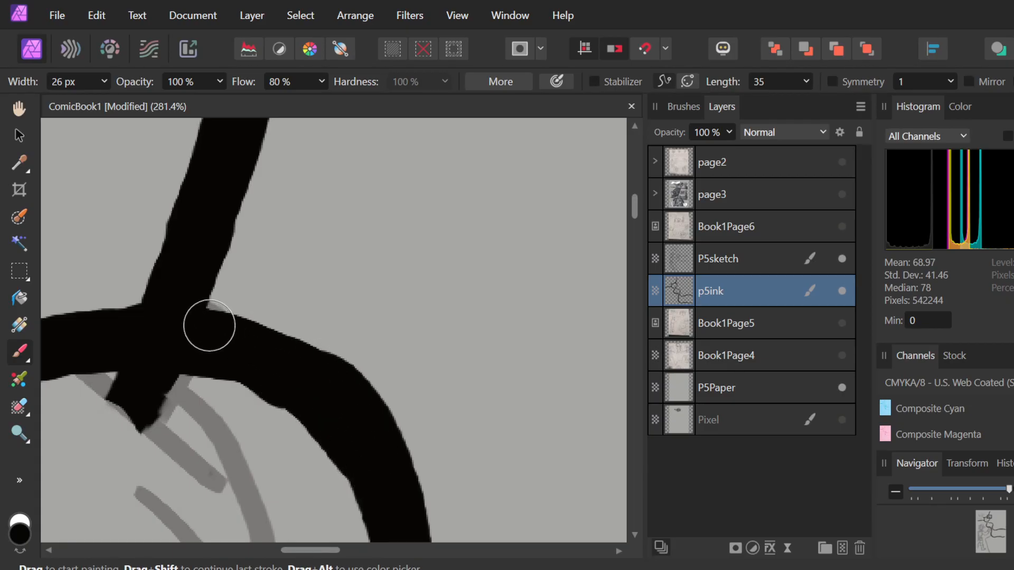
key(e)
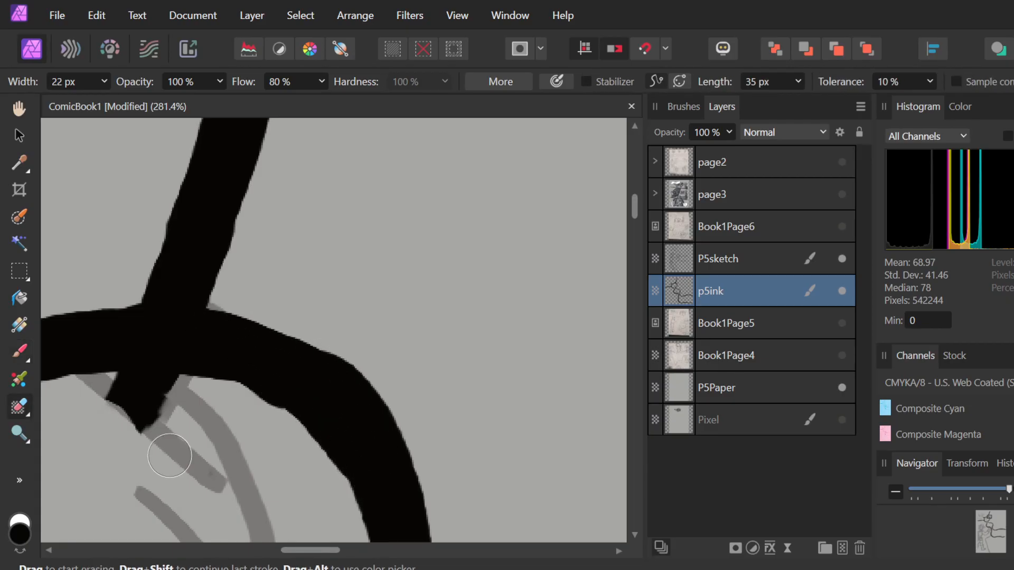
mouse_move(125, 414)
mouse_down()
mouse_move(159, 405)
mouse_move(139, 413)
mouse_move(114, 404)
mouse_move(172, 406)
mouse_move(117, 406)
mouse_move(152, 432)
mouse_move(111, 396)
mouse_move(166, 393)
mouse_move(112, 382)
mouse_move(95, 394)
mouse_move(157, 388)
mouse_move(216, 420)
mouse_move(178, 431)
mouse_move(108, 394)
mouse_move(173, 388)
mouse_move(247, 431)
mouse_move(271, 464)
mouse_up()
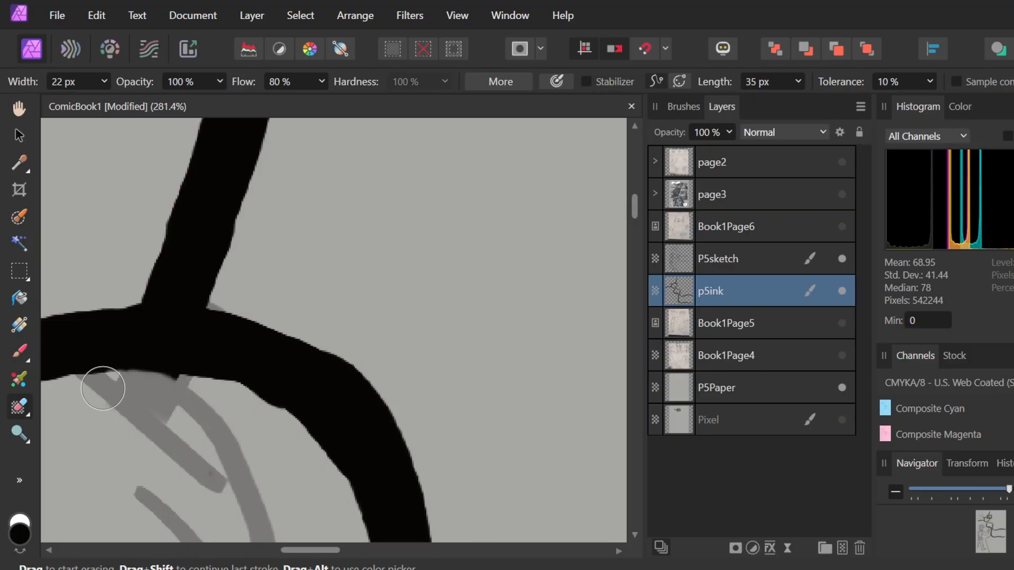
- Set the paint brush width to 46 px and ink the diagonal panel border from the figure's lower contour to the sketched corner
scroll(232, 317, down, 10)
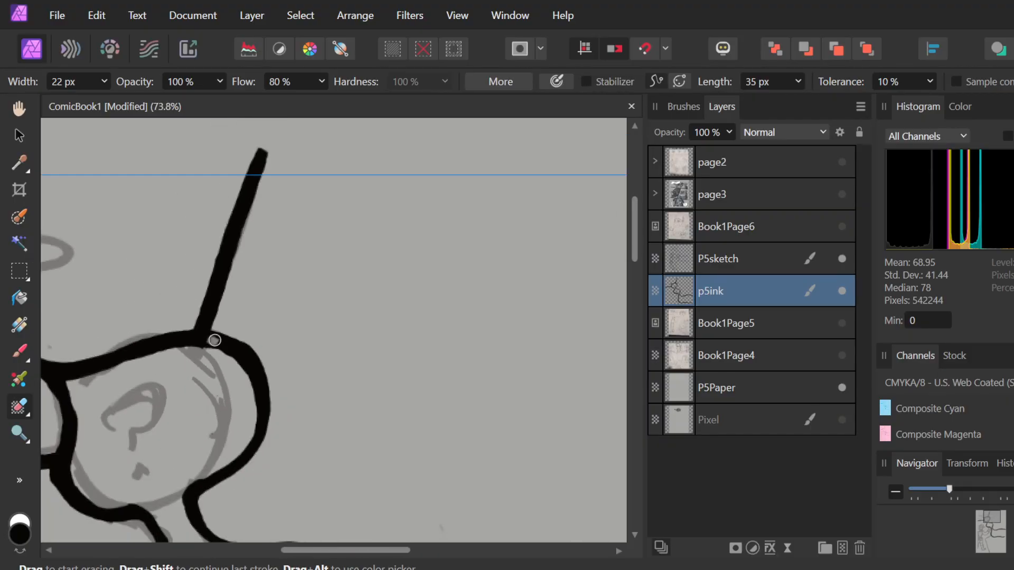
scroll(295, 323, left, 1)
scroll(319, 323, down, 7)
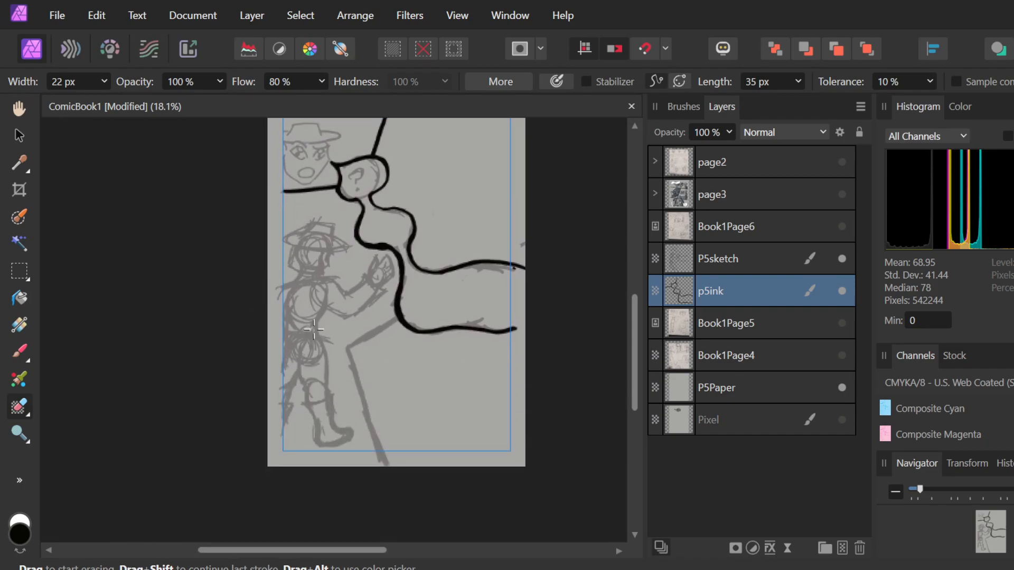
scroll(340, 328, up, 5)
scroll(353, 326, down, 3)
scroll(352, 327, up, 3)
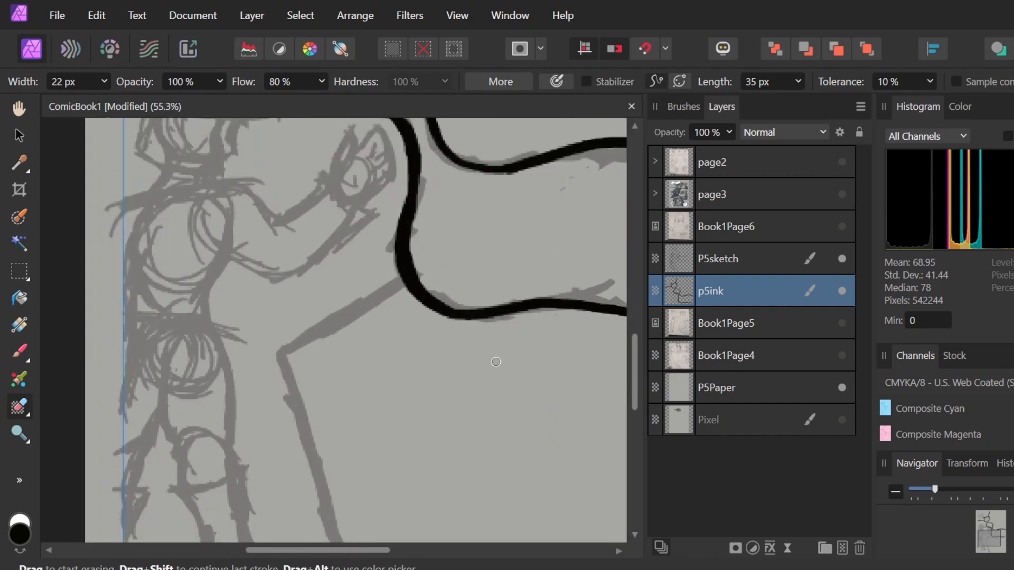
key(b)
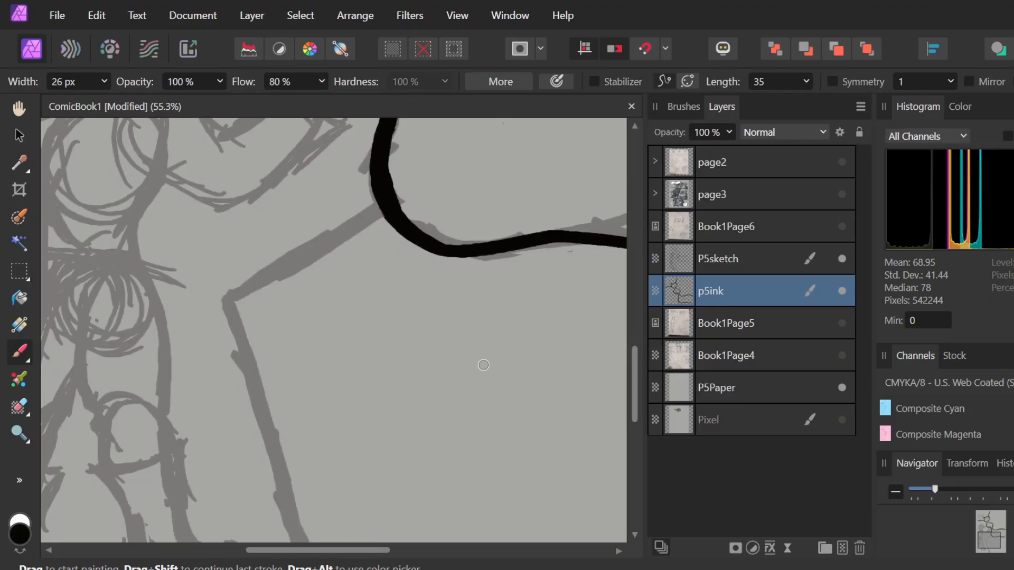
key(e)
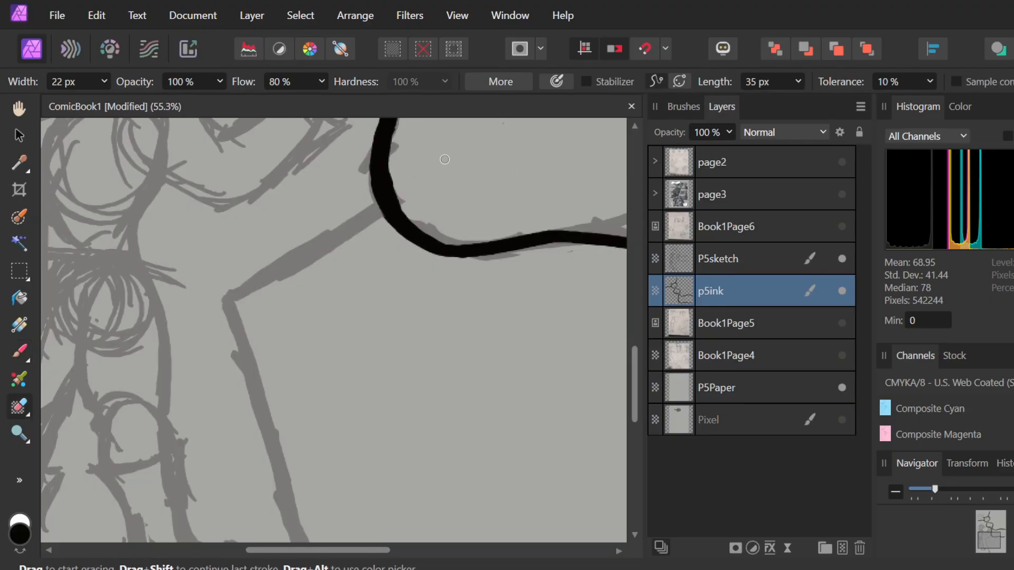
key(b)
click(105, 81)
drag(114, 101, 124, 103)
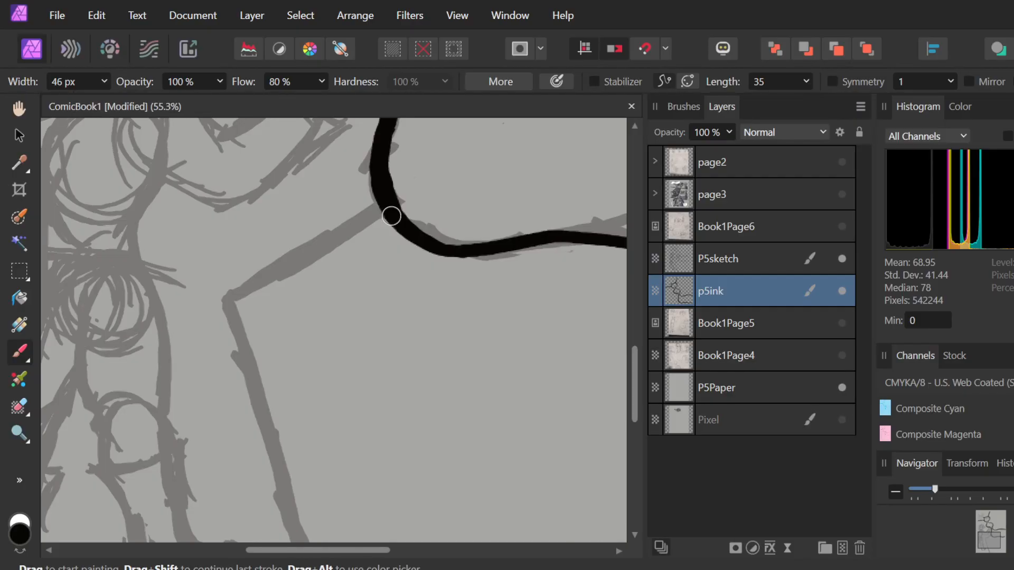
drag(389, 208, 227, 303)
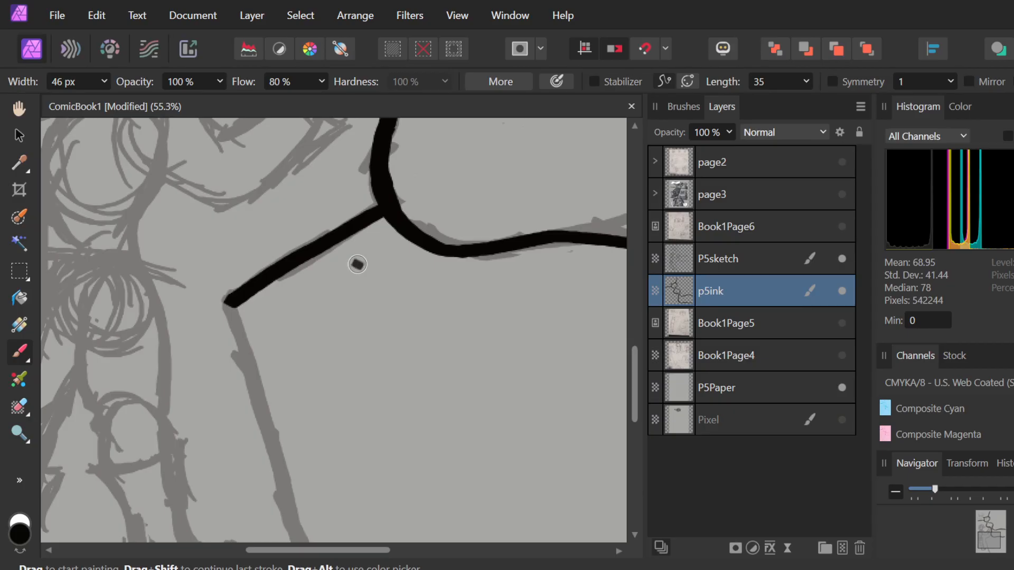
- Ink the panel border from that corner down past the lower margin guide, undoing the first curved stroke and redrawing it straighter
scroll(357, 264, down, 5)
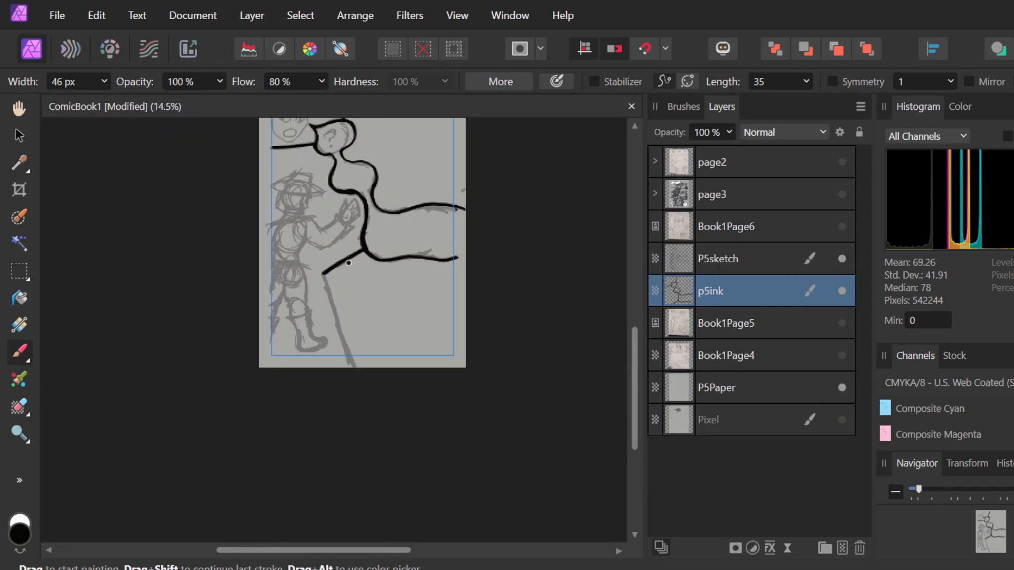
scroll(348, 262, up, 2)
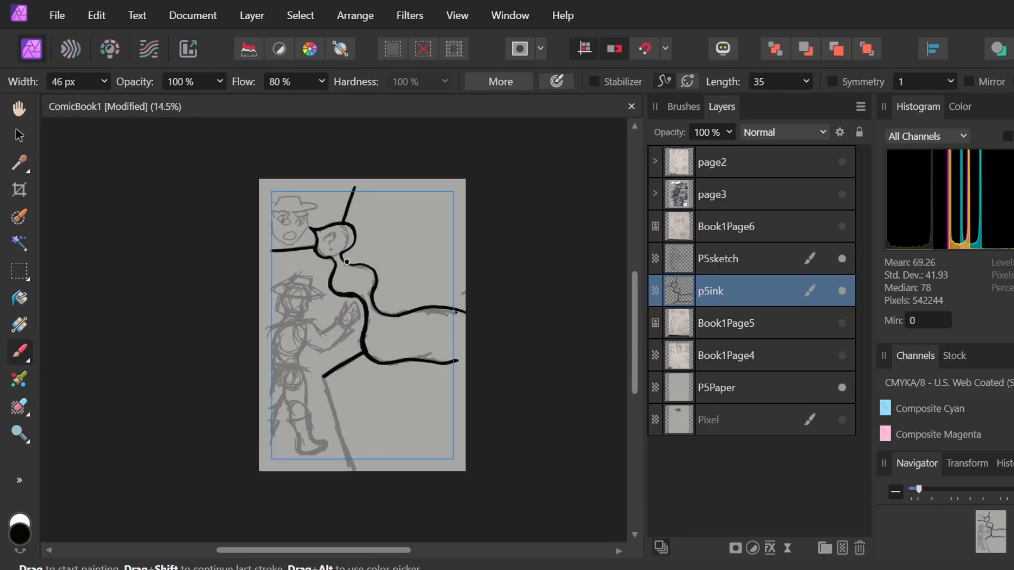
scroll(347, 262, down, 3)
scroll(425, 347, up, 3)
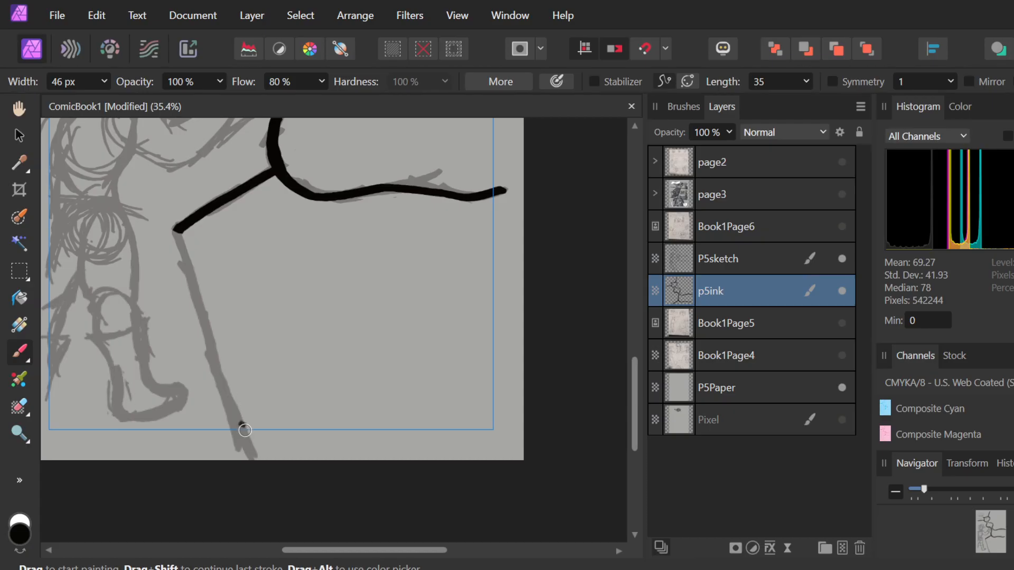
mouse_move(178, 226)
mouse_down()
mouse_move(200, 342)
mouse_move(243, 454)
mouse_up()
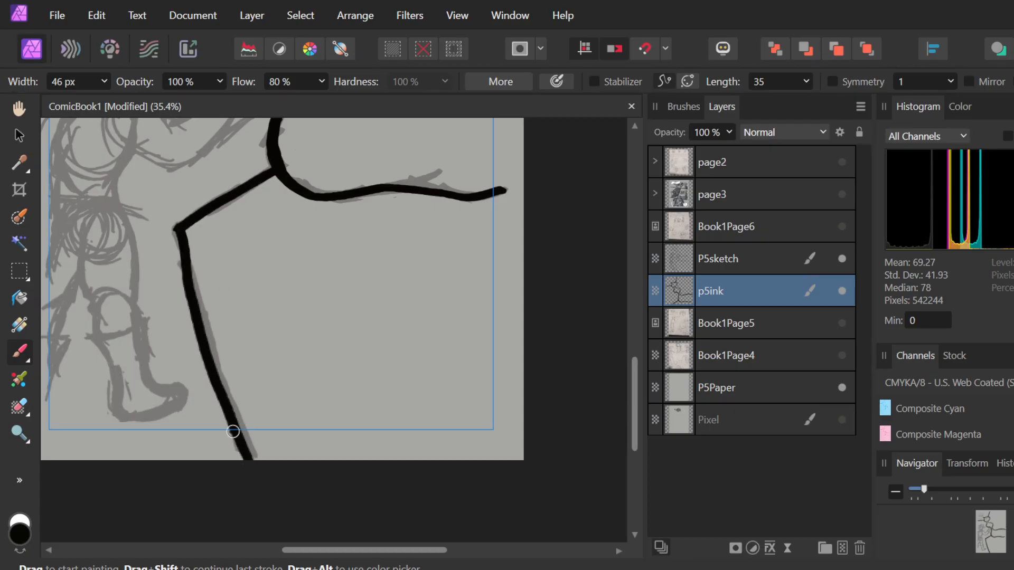
key(ctrl+z)
mouse_move(179, 228)
mouse_down()
mouse_move(203, 269)
mouse_move(253, 440)
mouse_up()
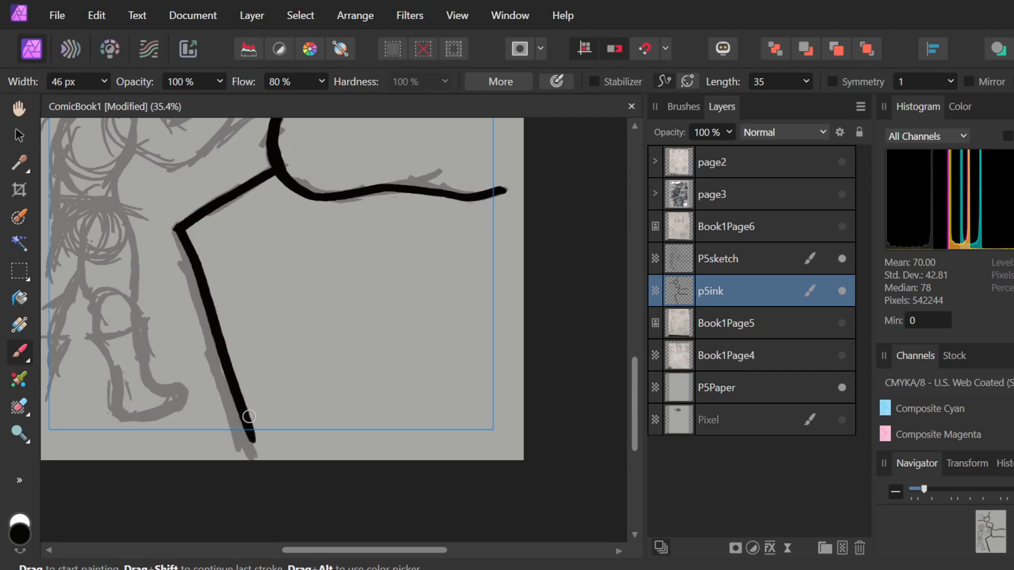
scroll(320, 319, up, 3)
scroll(314, 320, down, 3)
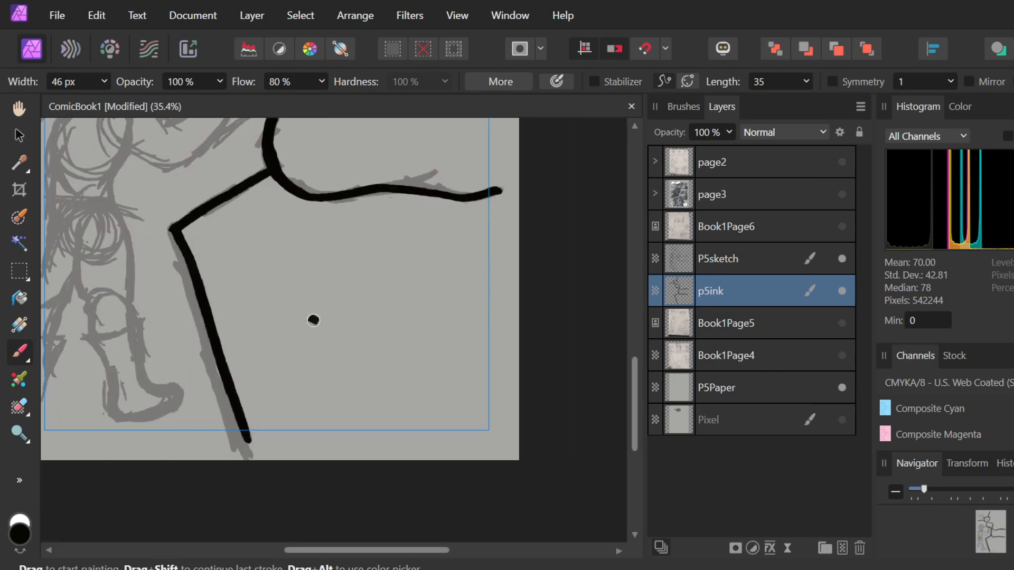
scroll(313, 320, down, 3)
scroll(329, 332, left, 4)
scroll(342, 359, up, 6)
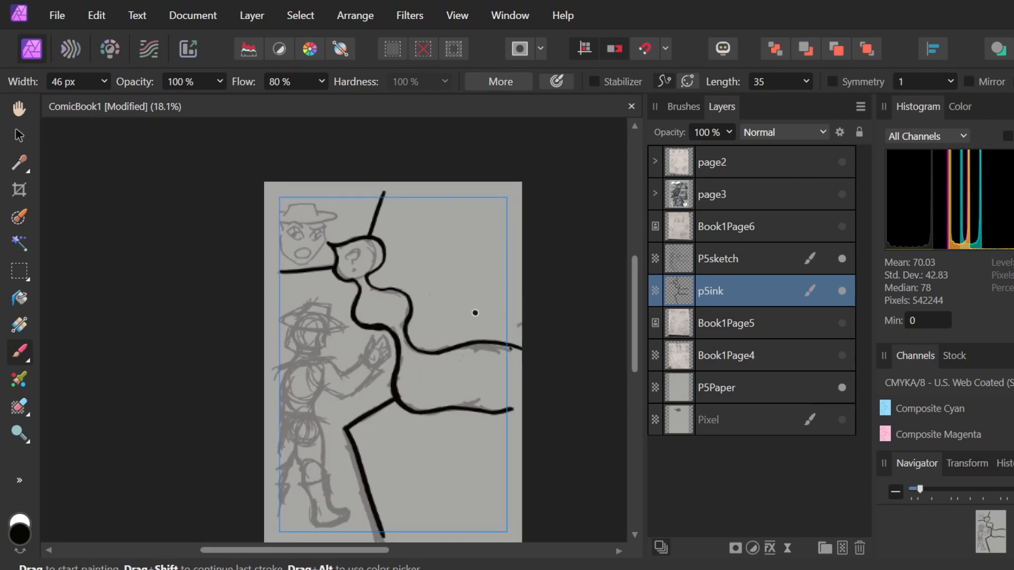
scroll(476, 313, down, 2)
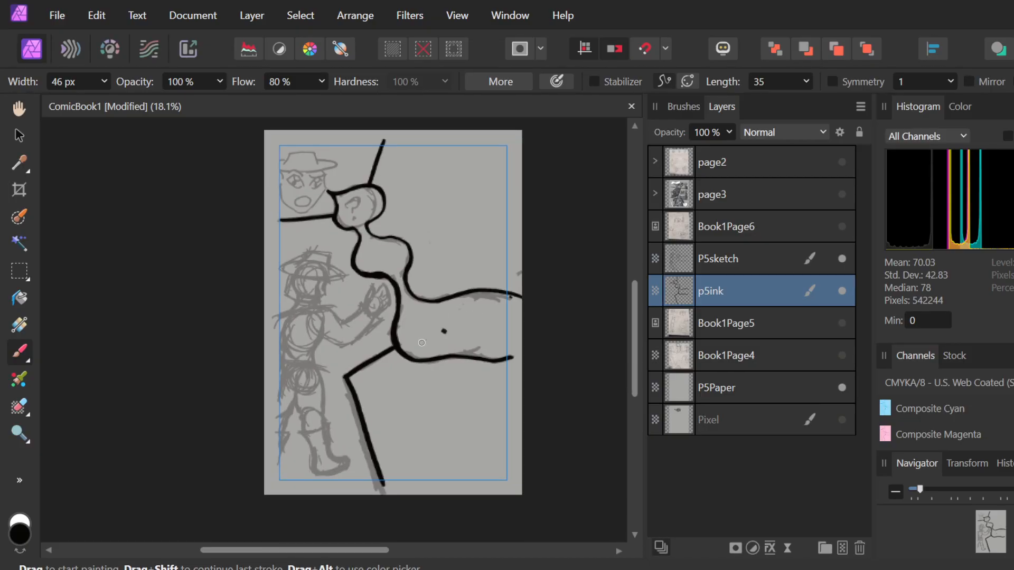